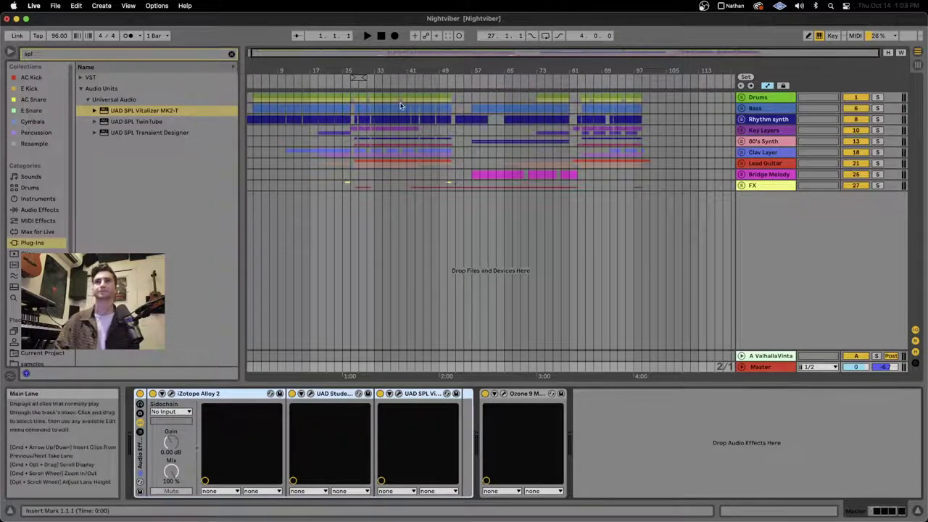
# Set the audio output device to BlackHole 16ch (16 In, 16 Out) in the audio preferences and close them.
pyautogui.click(382, 40)
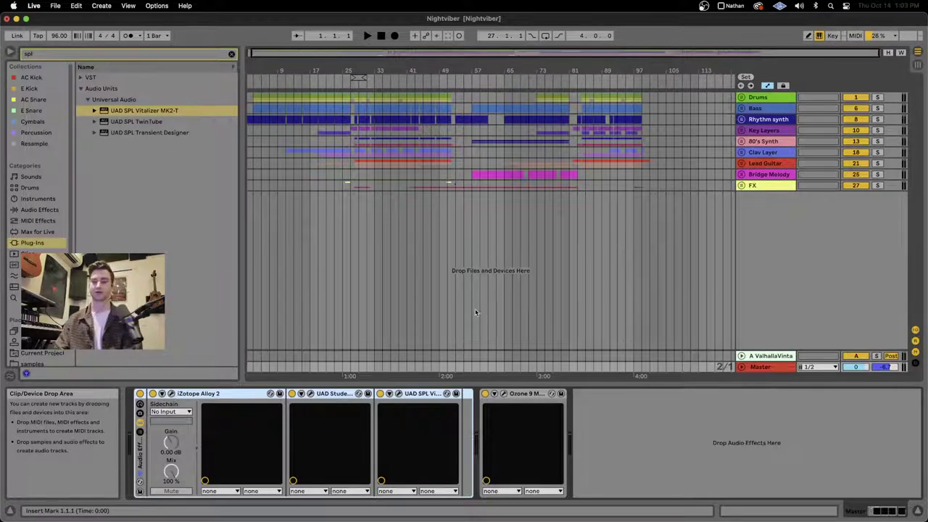
pyautogui.press('super+comma')
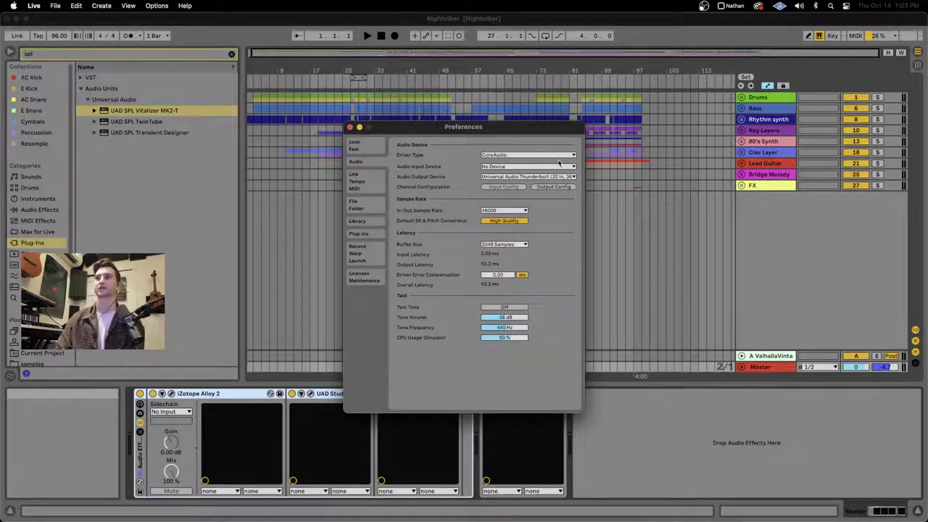
pyautogui.click(519, 177)
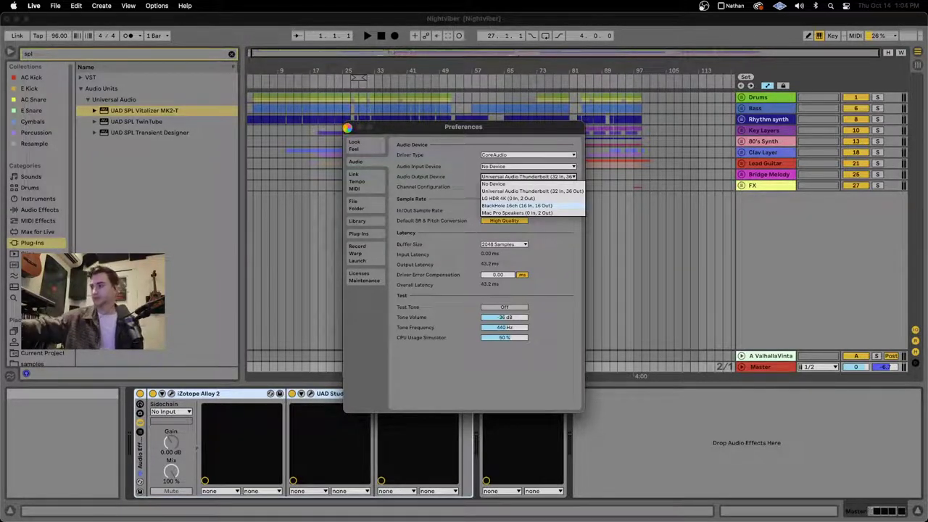
pyautogui.click(522, 206)
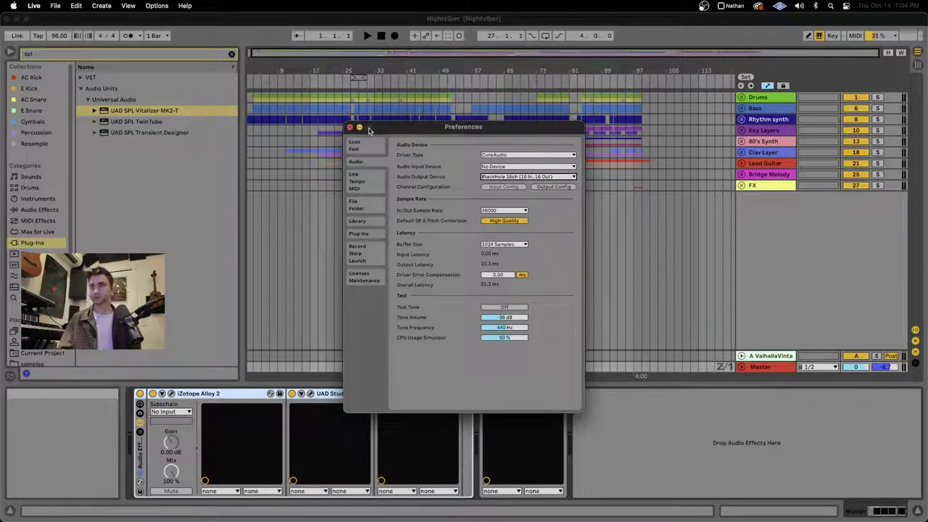
pyautogui.click(349, 127)
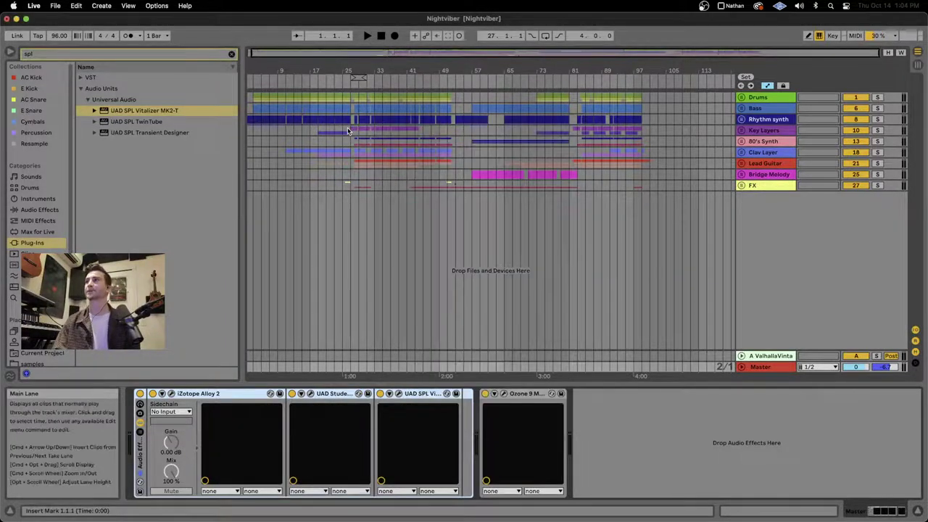
# Play the song from the start and unfold the Drums group to look over its tracks.
pyautogui.click(367, 36)
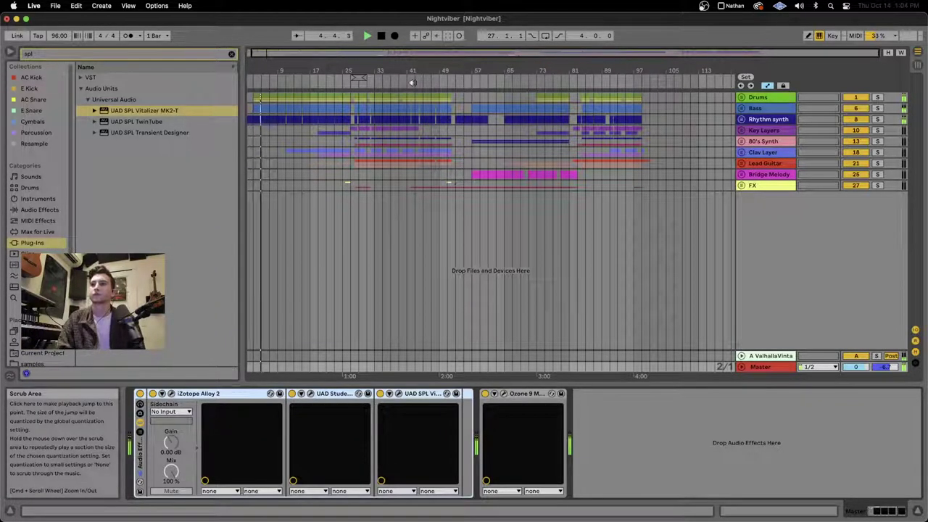
pyautogui.click(776, 96)
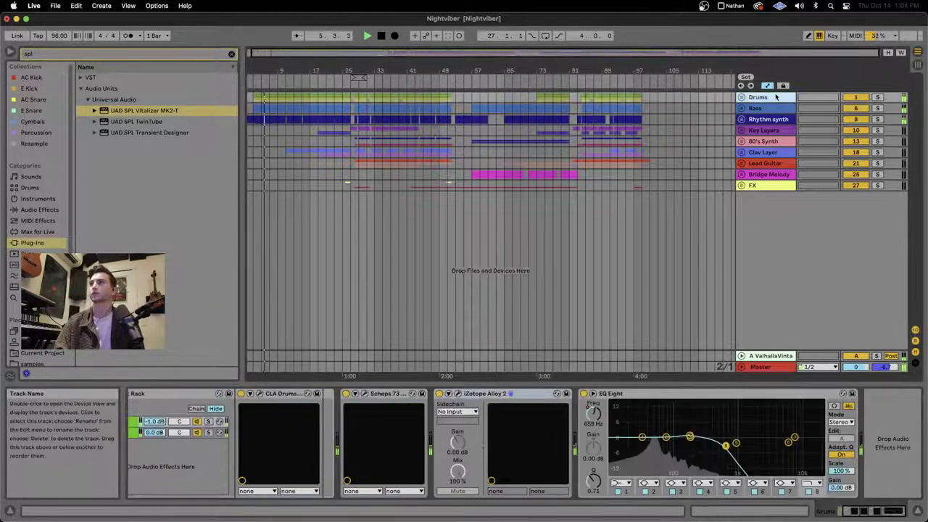
pyautogui.click(741, 97)
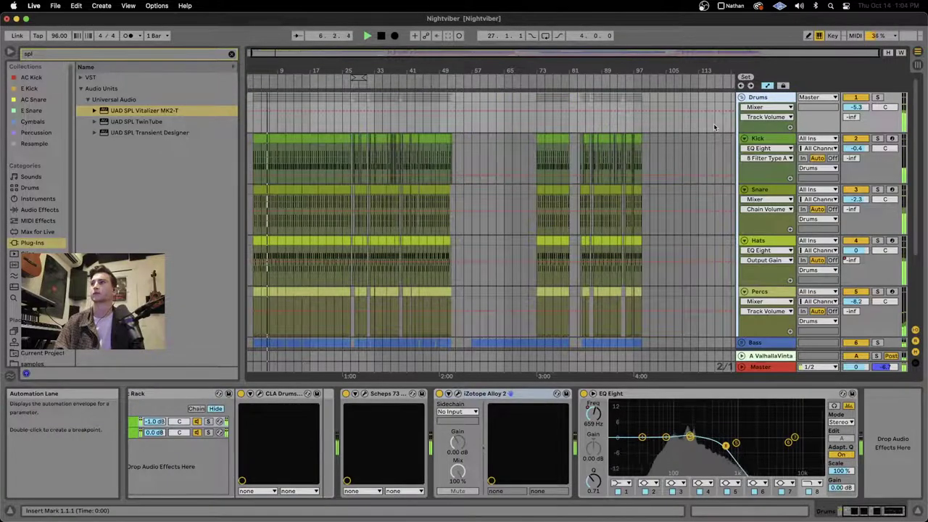
pyautogui.scroll(-3, 714, 127)
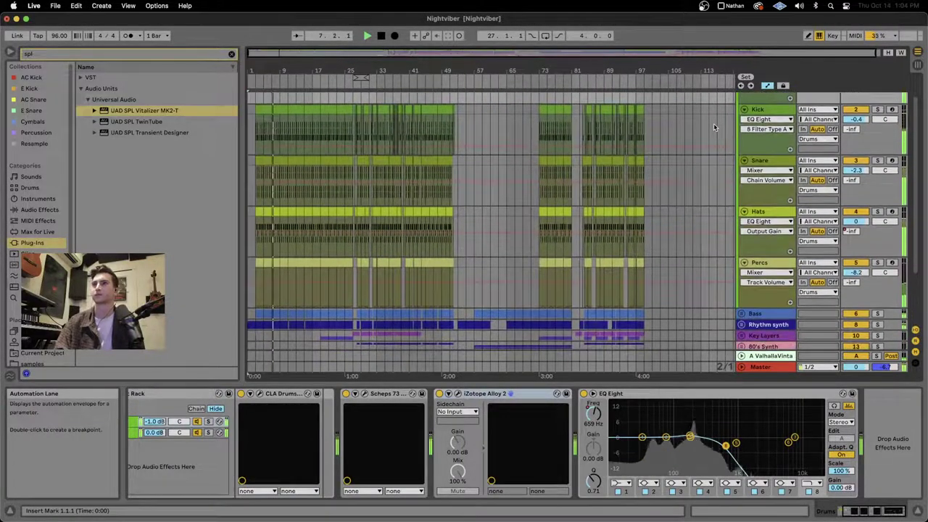
pyautogui.scroll(-1, 761, 159)
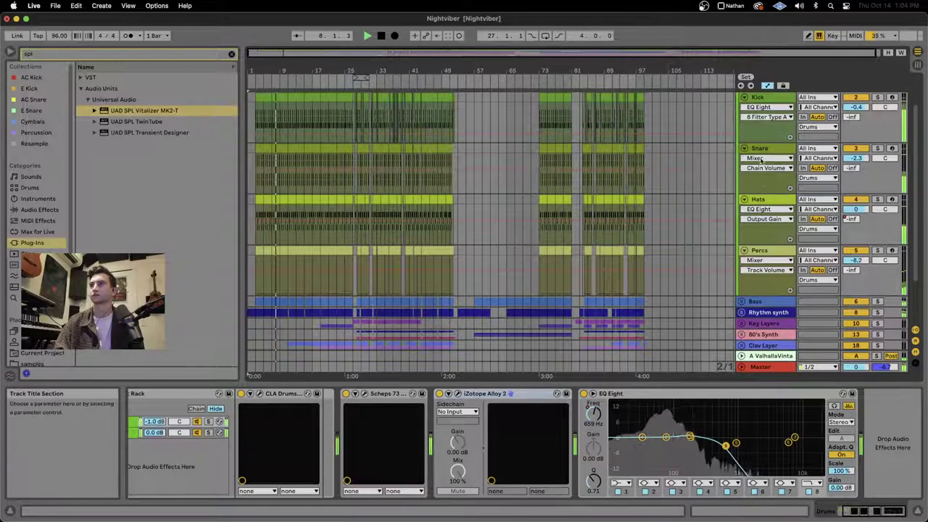
pyautogui.scroll(3, 760, 159)
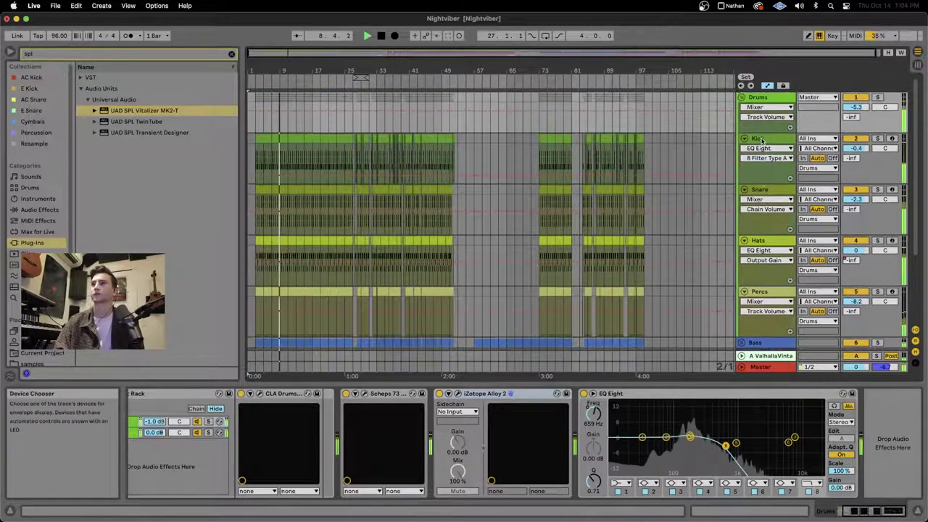
# Inspect the drum racks and effect chains on the Kick and Snare tracks from their beginning.
pyautogui.click(758, 139)
pyautogui.hscroll(-5, 658, 414)
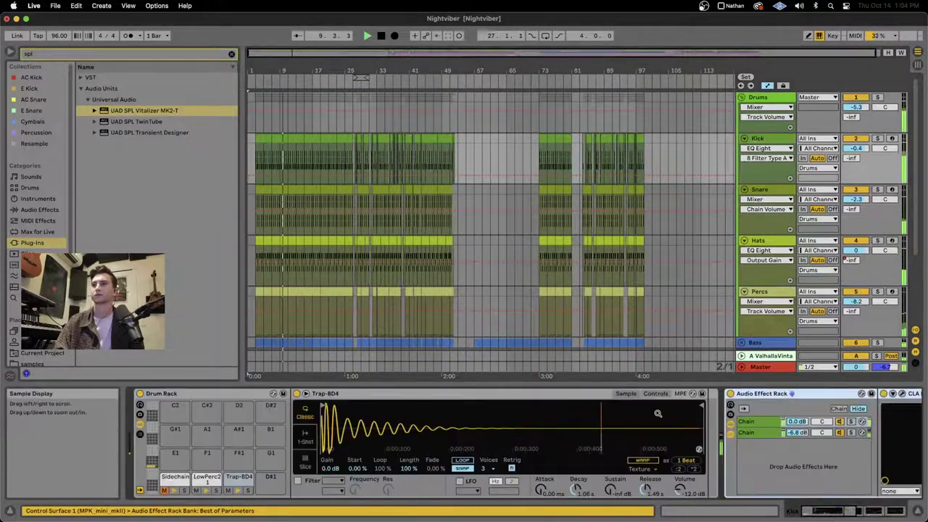
pyautogui.click(760, 189)
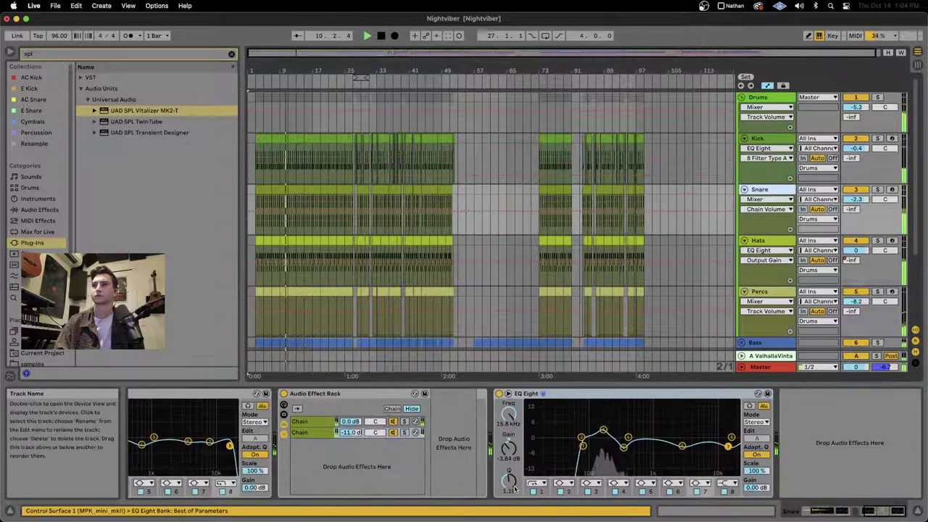
pyautogui.hscroll(-8, 616, 475)
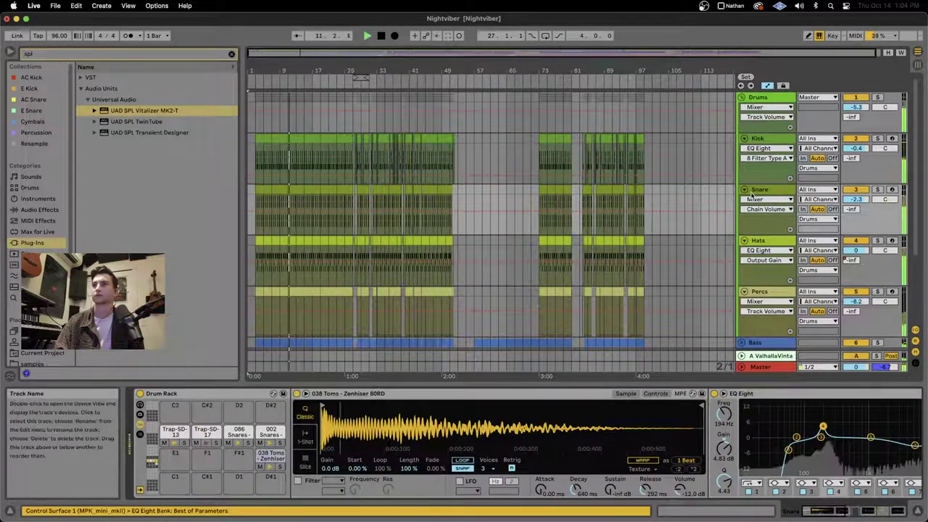
# Inspect the device chains and loaded drum pads of the Hats and Percs tracks.
pyautogui.click(757, 241)
pyautogui.click(683, 315)
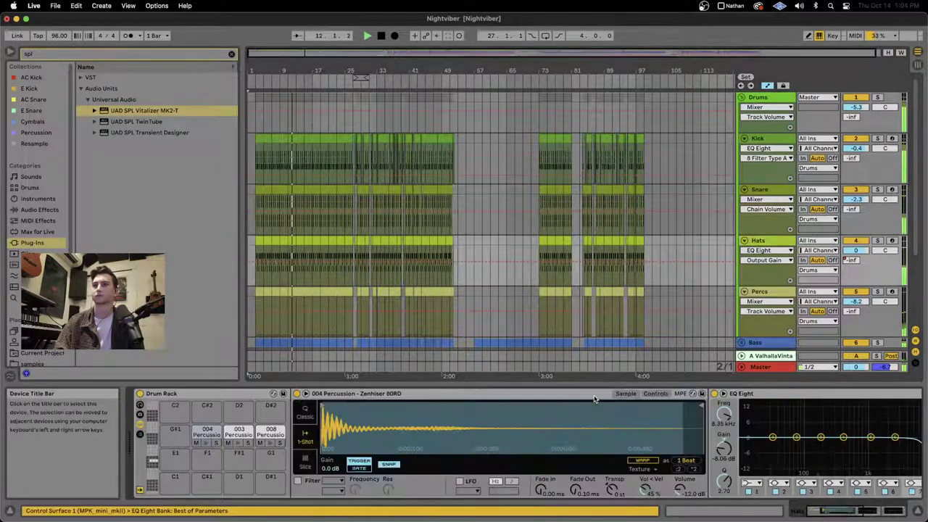
pyautogui.scroll(-3, 725, 286)
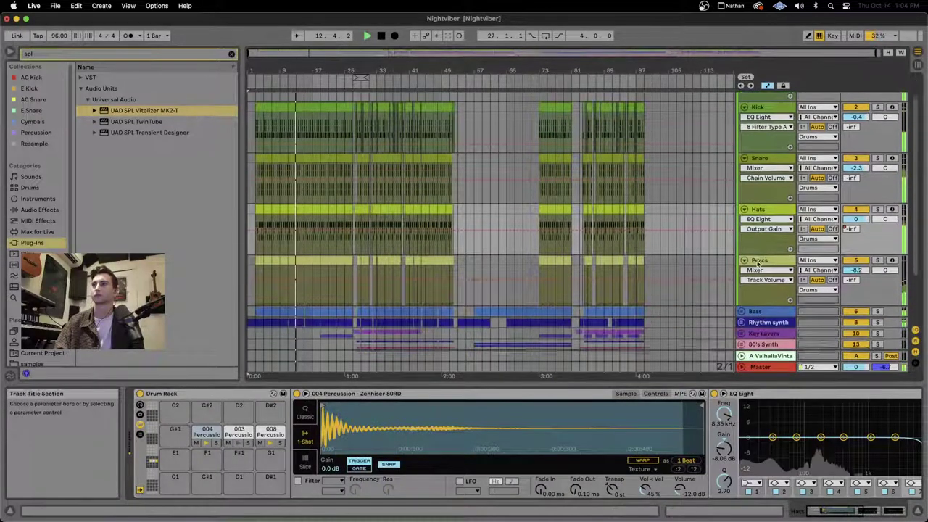
pyautogui.click(759, 259)
pyautogui.hscroll(-5, 669, 438)
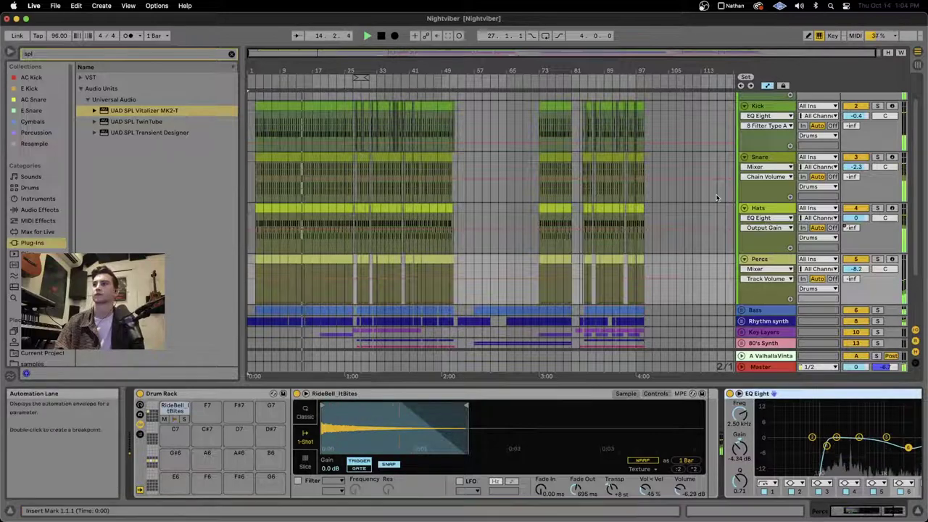
pyautogui.scroll(-4, 715, 197)
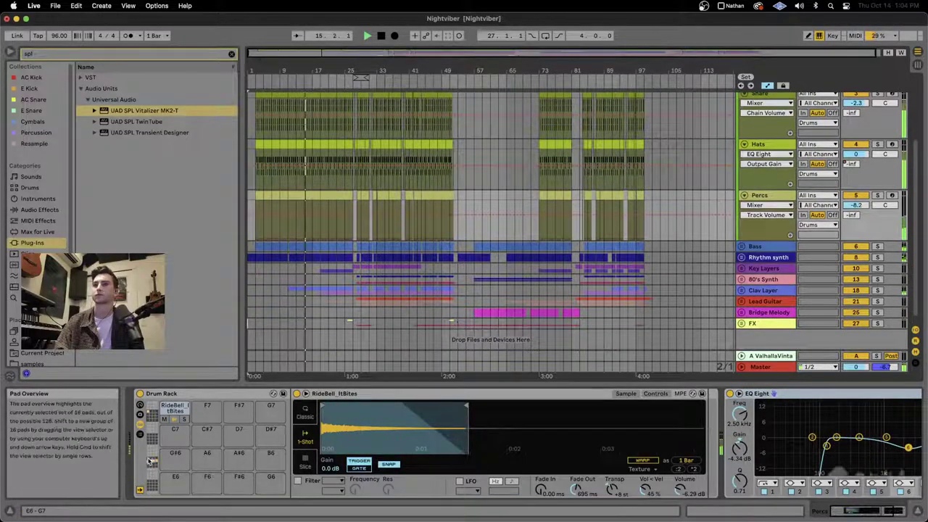
pyautogui.scroll(-1, 768, 247)
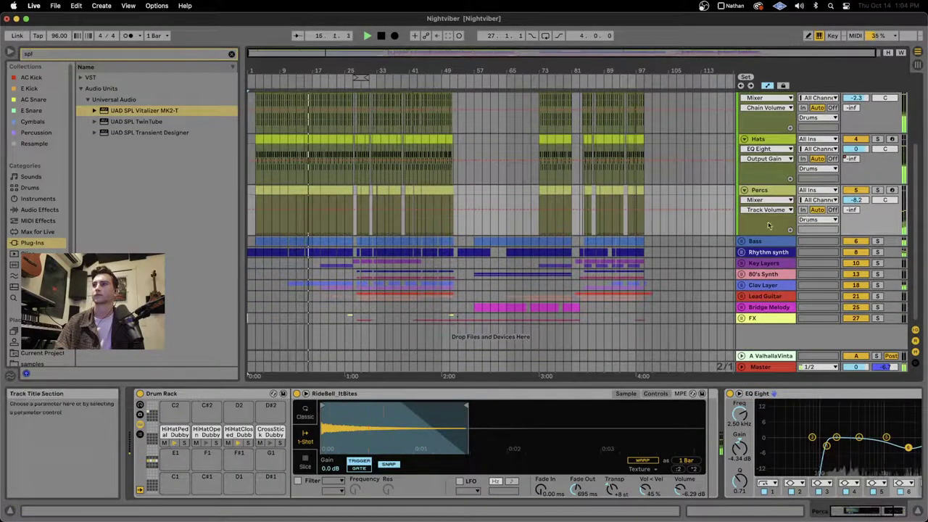
# Unfold the Bass group and inspect the full device chain of its synth sub track.
pyautogui.click(743, 240)
pyautogui.click(741, 241)
pyautogui.scroll(-3, 754, 236)
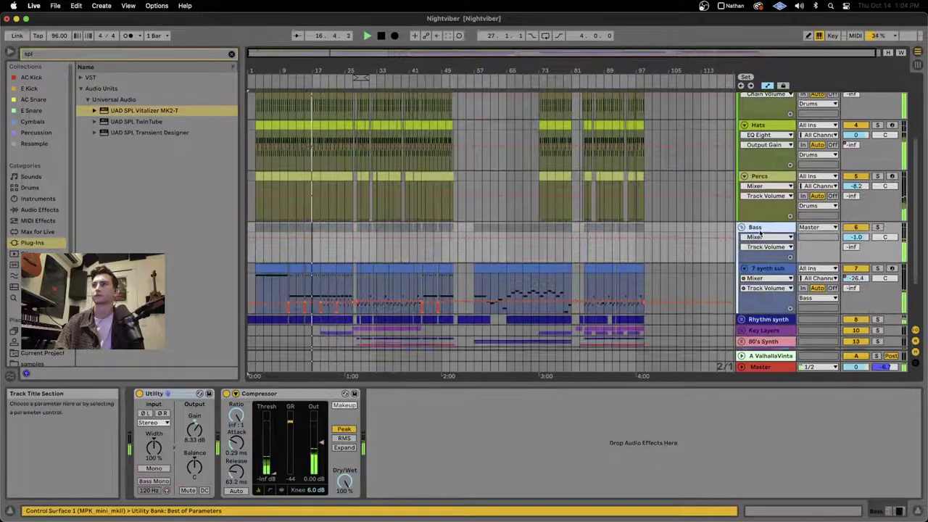
pyautogui.click(768, 218)
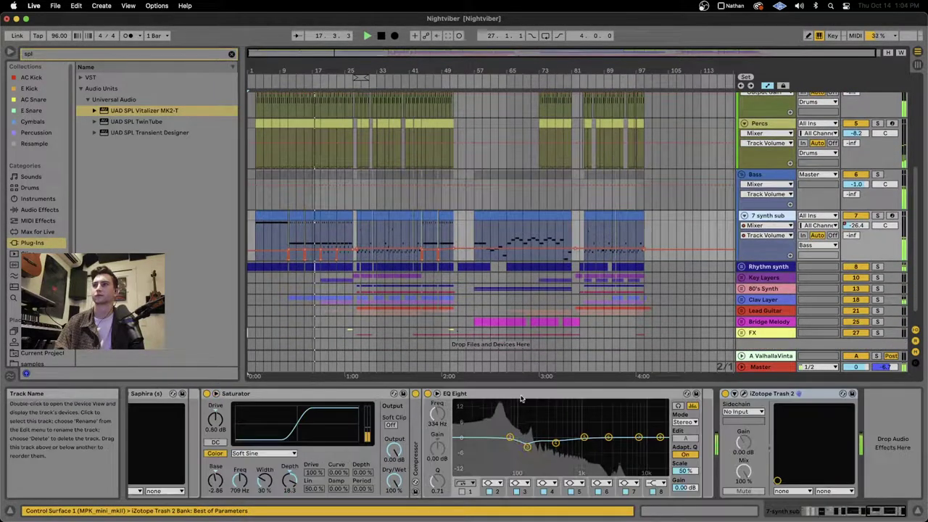
pyautogui.hscroll(3, 521, 448)
pyautogui.hscroll(-5, 520, 448)
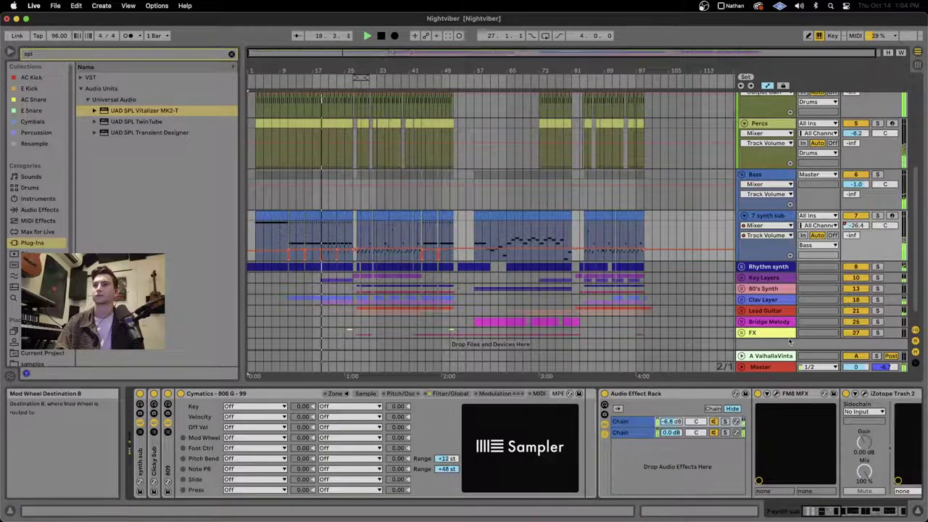
# Fold the Bass group, then unfold the Rhythm synth group and show the Stab Synth track's device chain.
pyautogui.click(741, 175)
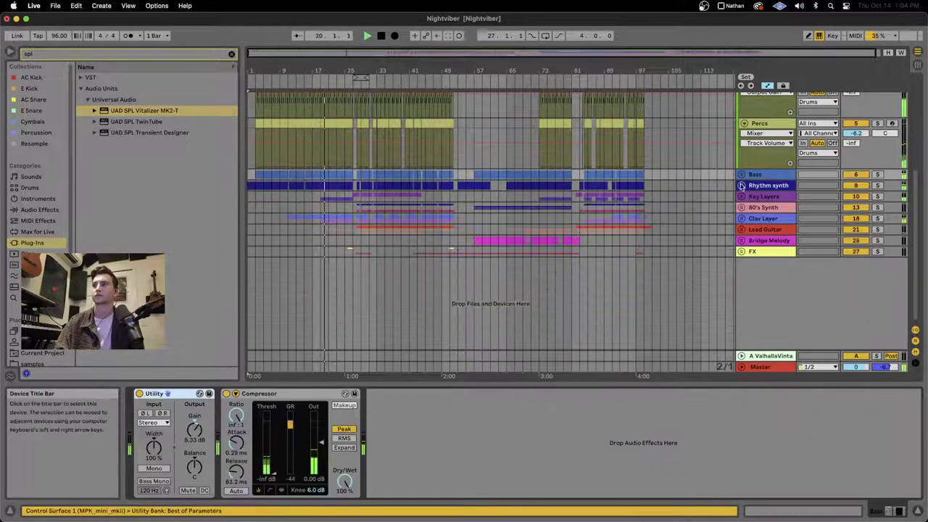
pyautogui.click(741, 185)
pyautogui.click(758, 227)
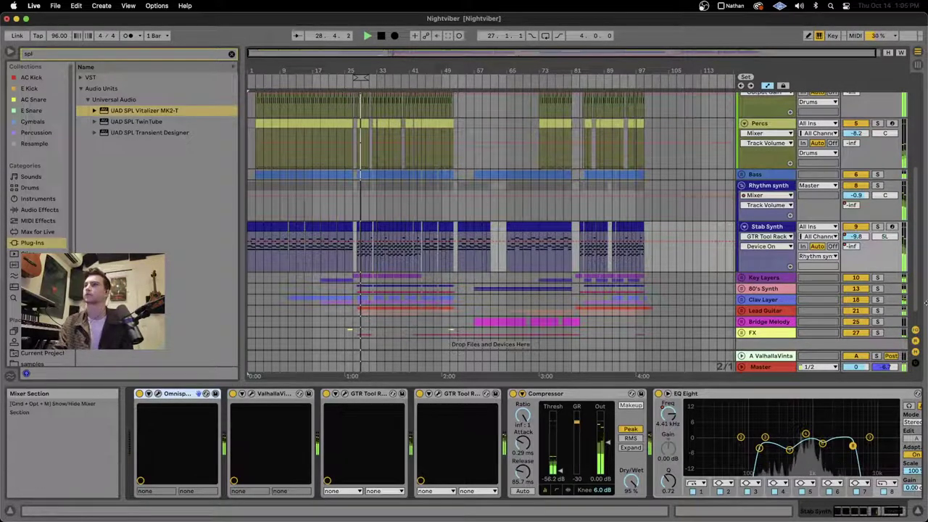
# Unfold the Key Layers group and inspect the devices on its Epiano and distorted piano tracks.
pyautogui.click(755, 279)
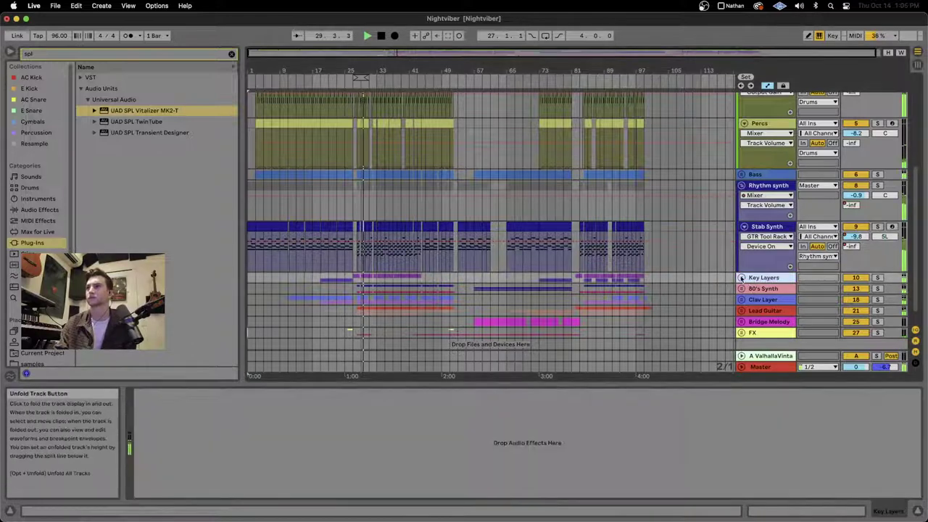
pyautogui.click(742, 278)
pyautogui.scroll(-3, 765, 290)
pyautogui.click(765, 249)
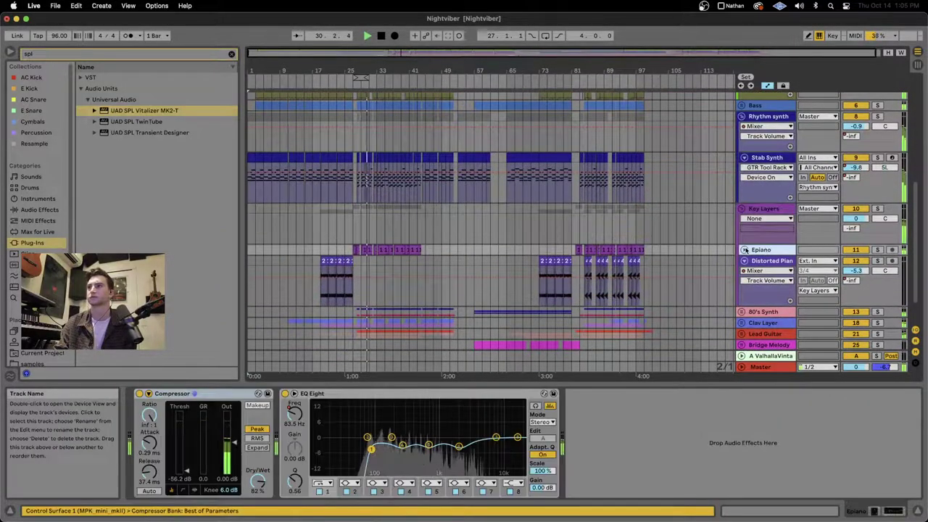
pyautogui.scroll(-2, 770, 250)
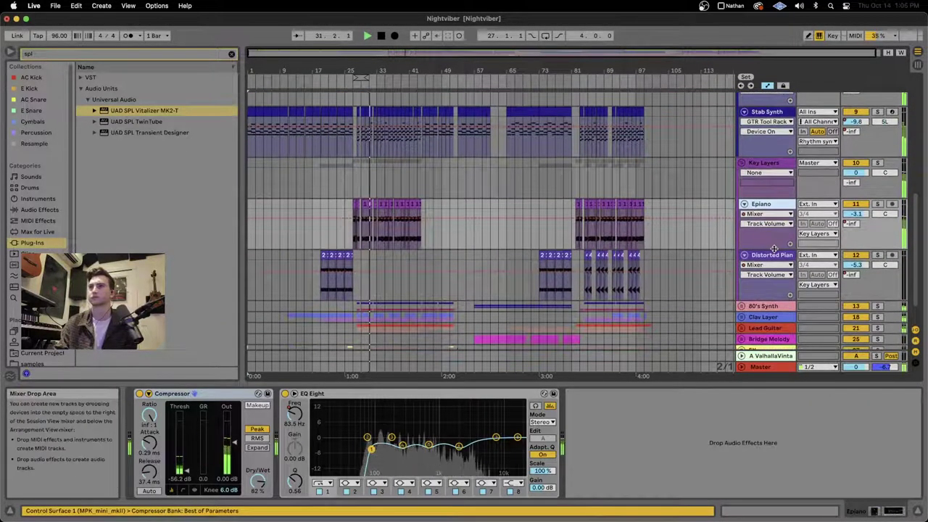
pyautogui.click(783, 267)
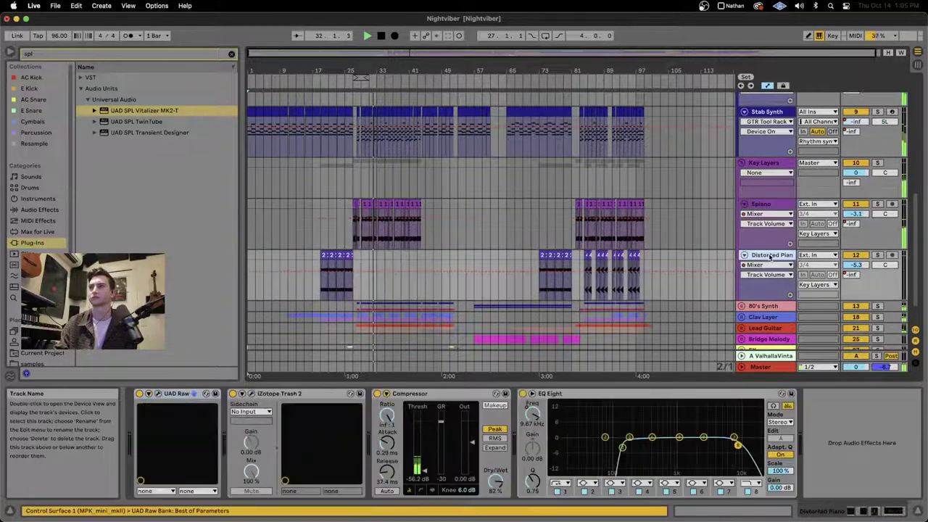
# Fold the Key Layers group and show the effects on the 80's Synth group.
pyautogui.click(742, 163)
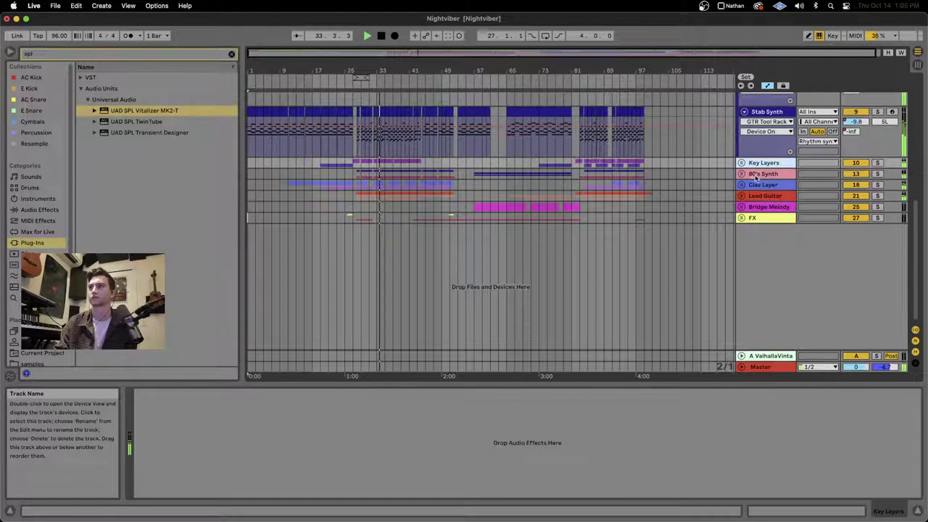
pyautogui.click(756, 176)
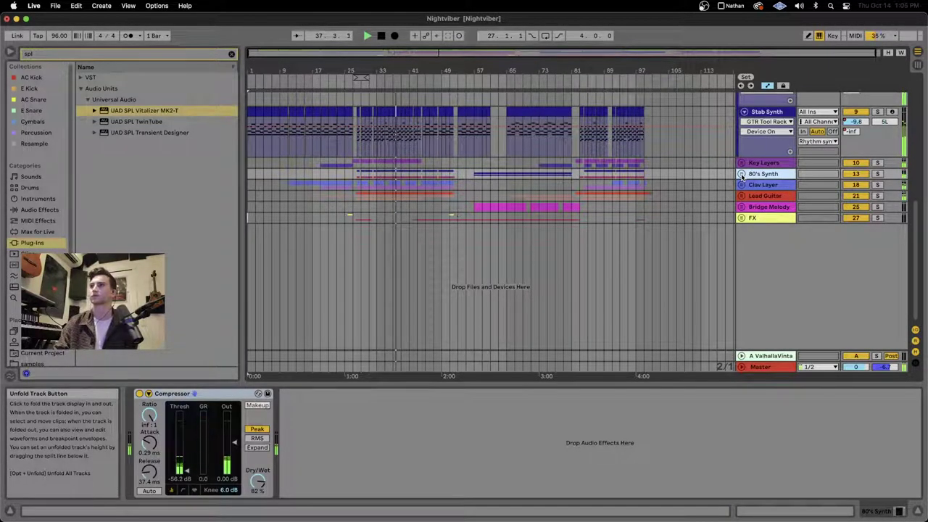
pyautogui.moveTo(479, 507)
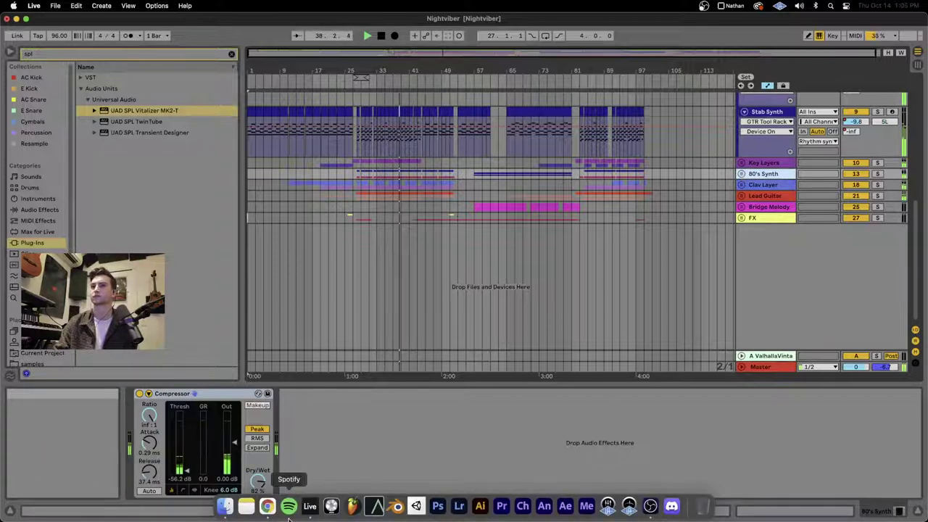
pyautogui.rightClick(268, 506)
pyautogui.click(274, 477)
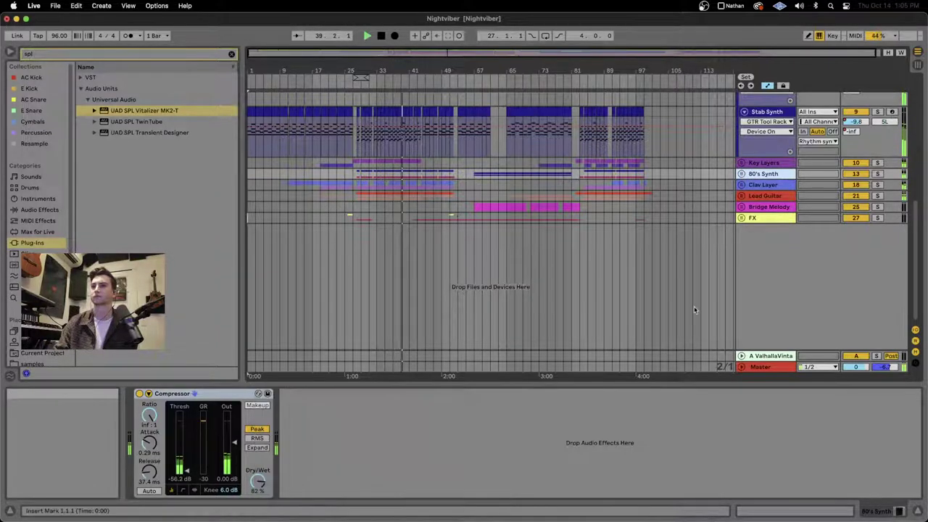
pyautogui.moveTo(630, 512)
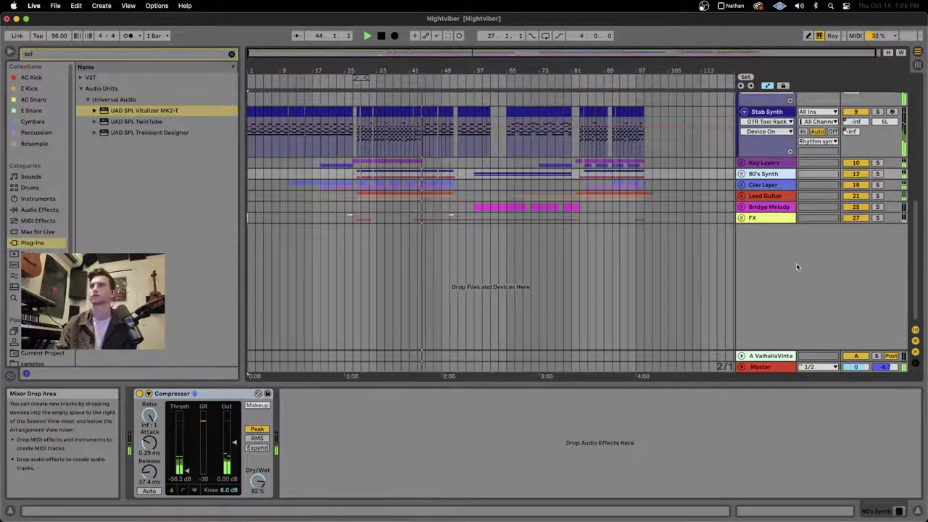
# Select the Clav Layer group and unfold it to show its tracks.
pyautogui.click(770, 188)
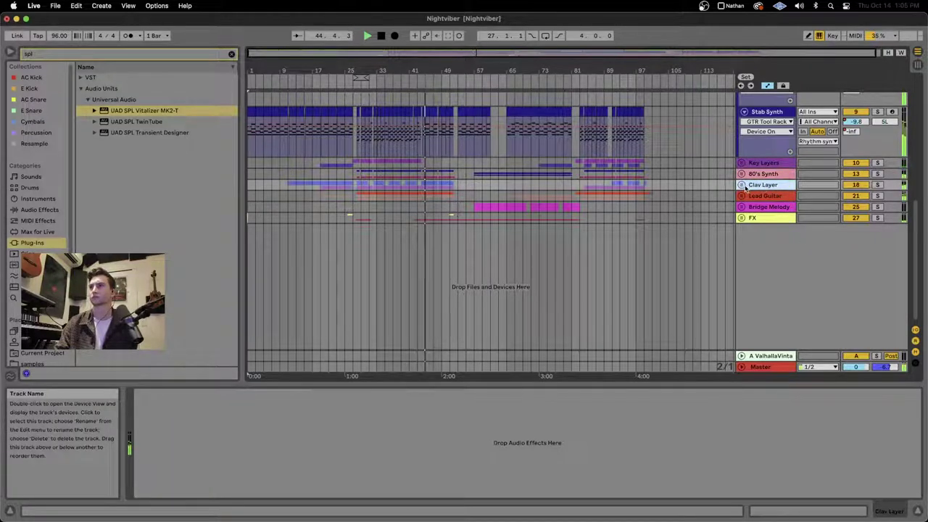
pyautogui.click(741, 185)
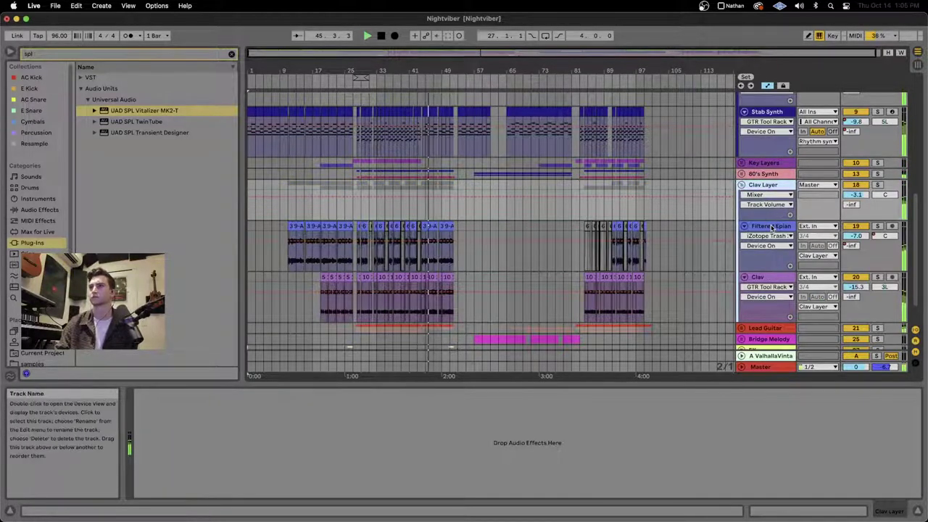
# Show the device chains of the Filtered Epiano and Clav tracks in the Clav Layer group.
pyautogui.click(772, 228)
pyautogui.scroll(-2, 775, 239)
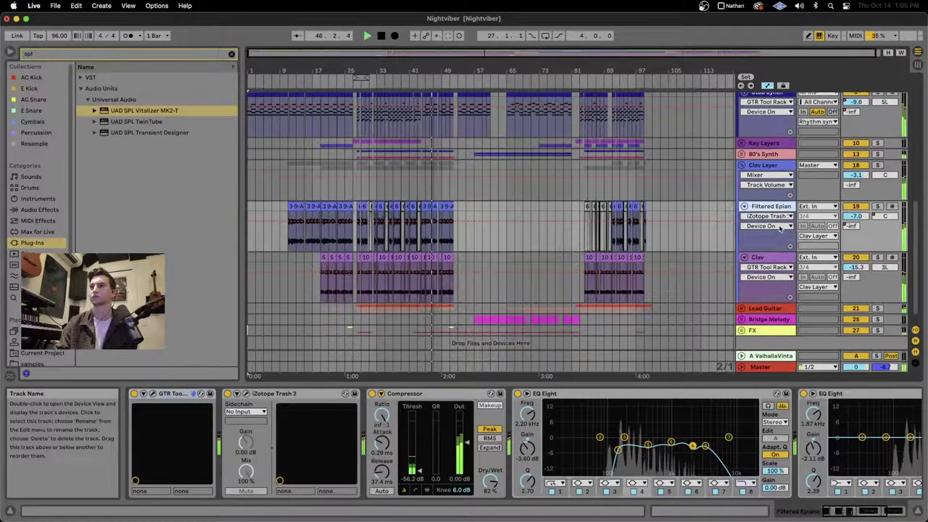
pyautogui.click(776, 246)
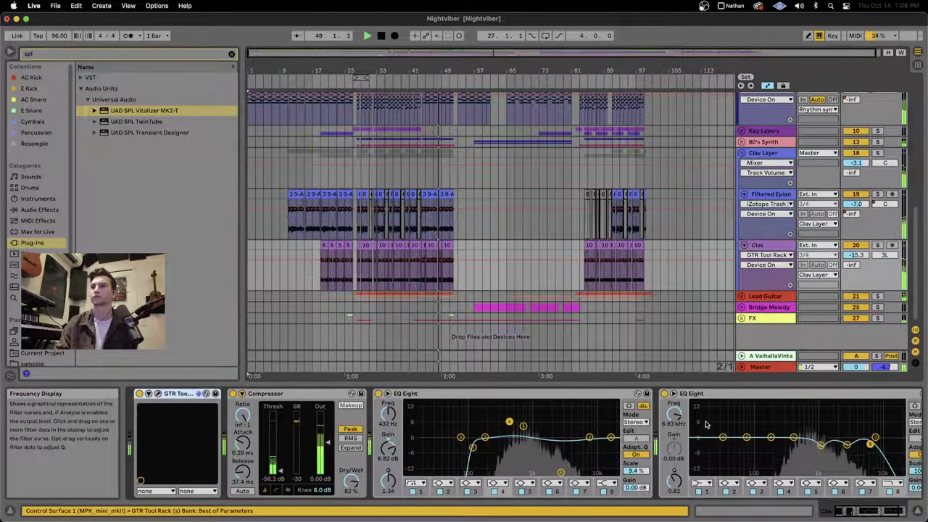
# Fold the Clav Layer group, then unfold the Lead Guitar group and examine its guitar clips up close.
pyautogui.click(741, 153)
pyautogui.click(741, 164)
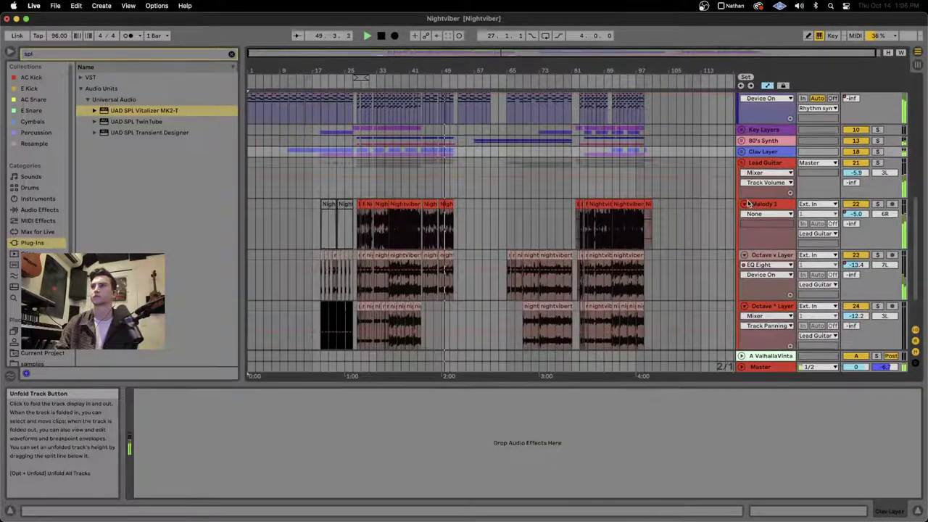
pyautogui.scroll(-2, 457, 151)
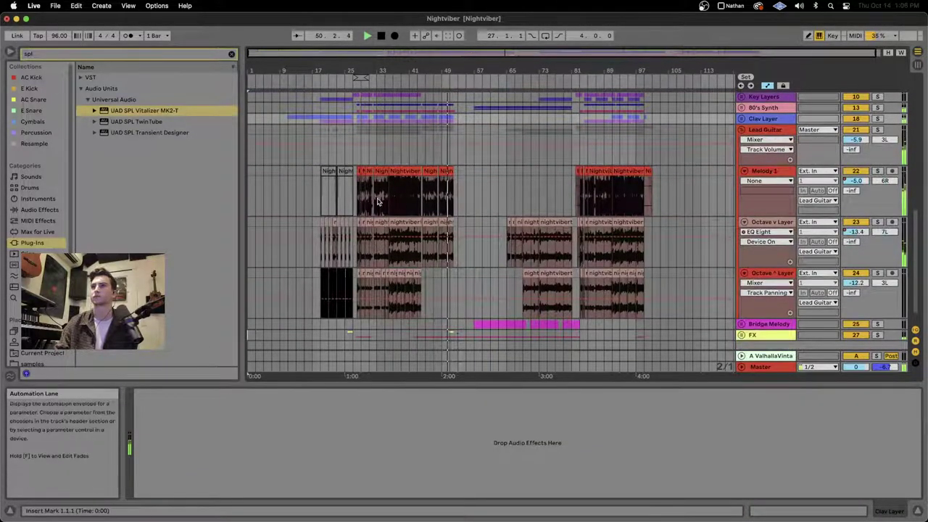
pyautogui.scroll(5, 385, 198)
pyautogui.scroll(5, 504, 187)
pyautogui.scroll(2, 503, 188)
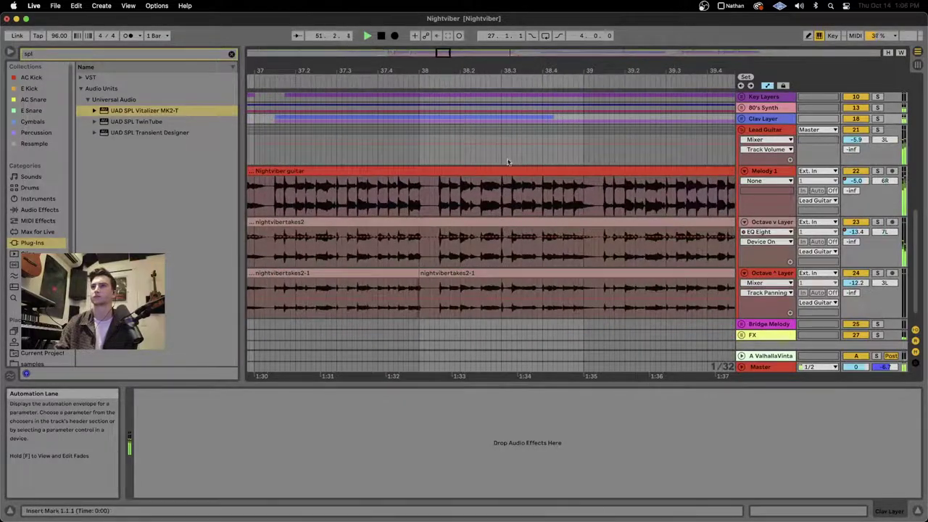
pyautogui.scroll(-10, 507, 167)
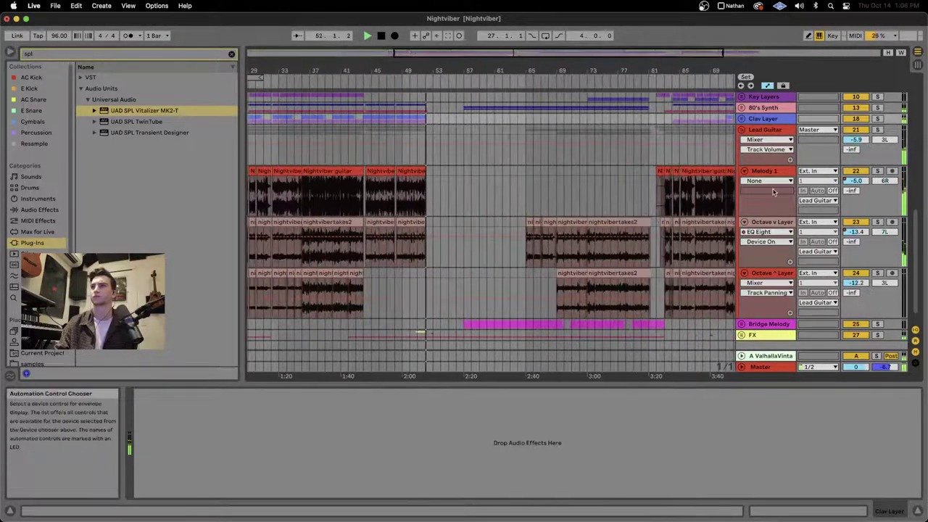
# Fold the Lead Guitar group, then unfold the Bridge Melody and FX groups.
pyautogui.click(741, 131)
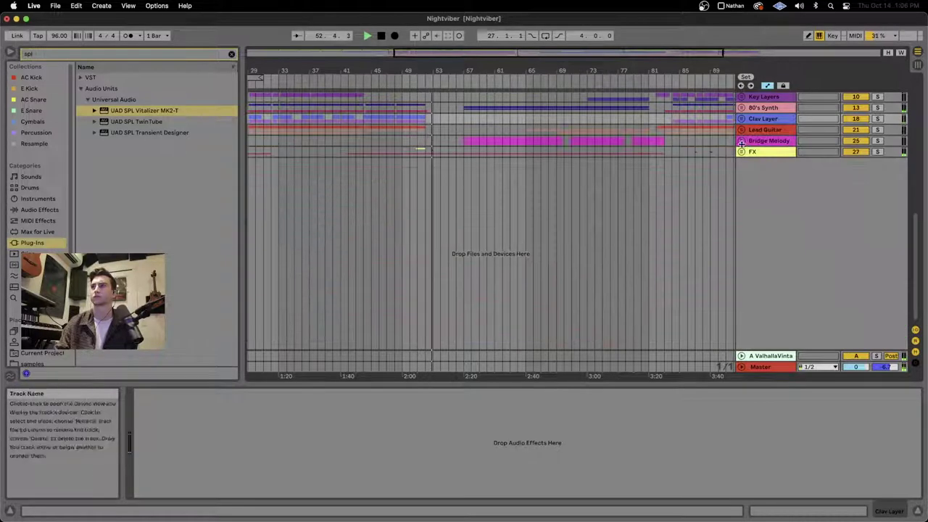
pyautogui.click(741, 142)
pyautogui.click(742, 234)
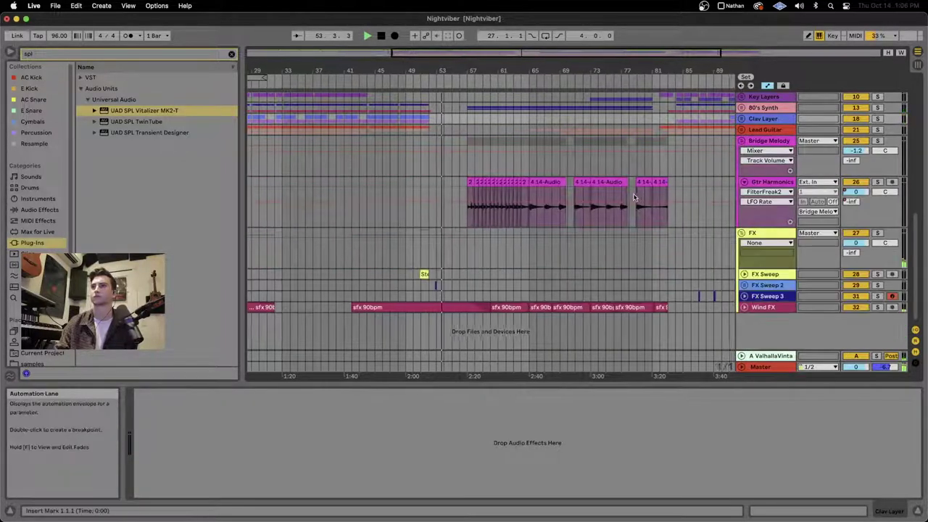
# Unfold the FX Sweep track and the FX Sweep 2 group to show their clips.
pyautogui.click(744, 275)
pyautogui.scroll(-2, 745, 281)
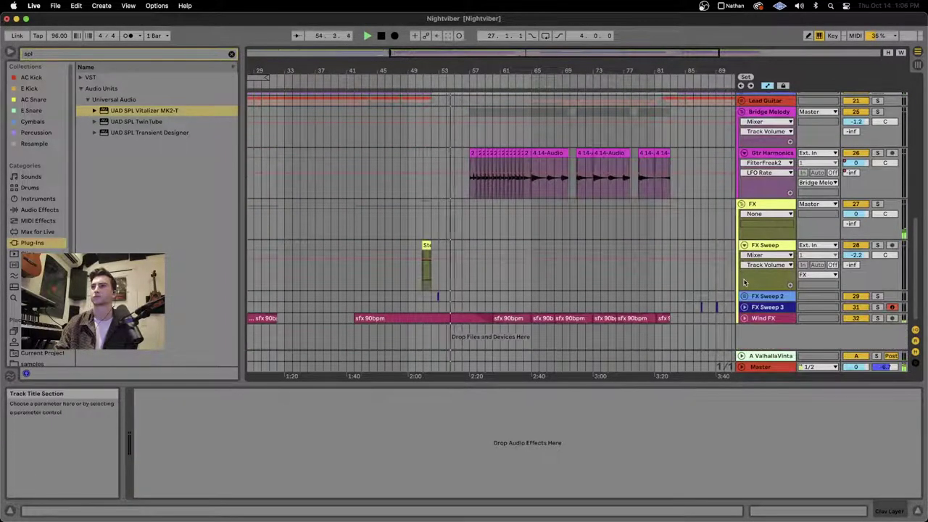
pyautogui.click(744, 297)
pyautogui.scroll(-5, 670, 254)
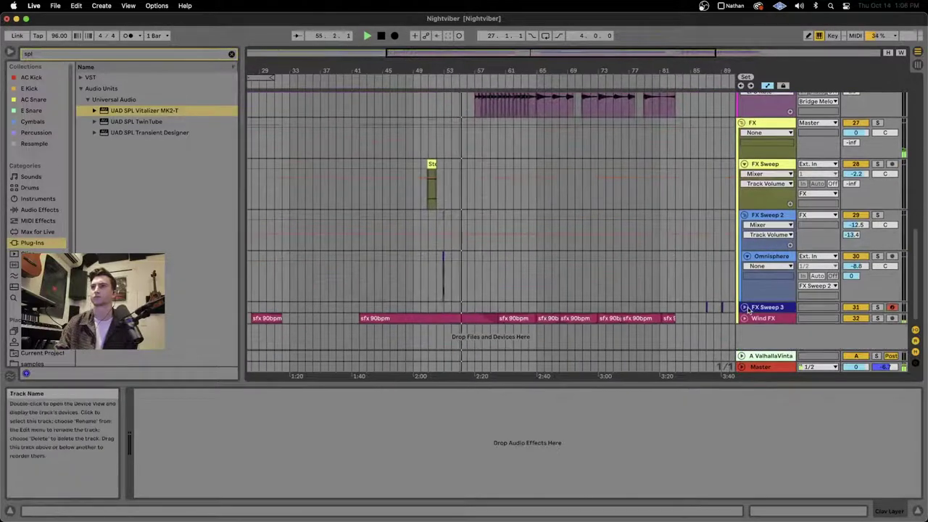
pyautogui.scroll(3, 638, 267)
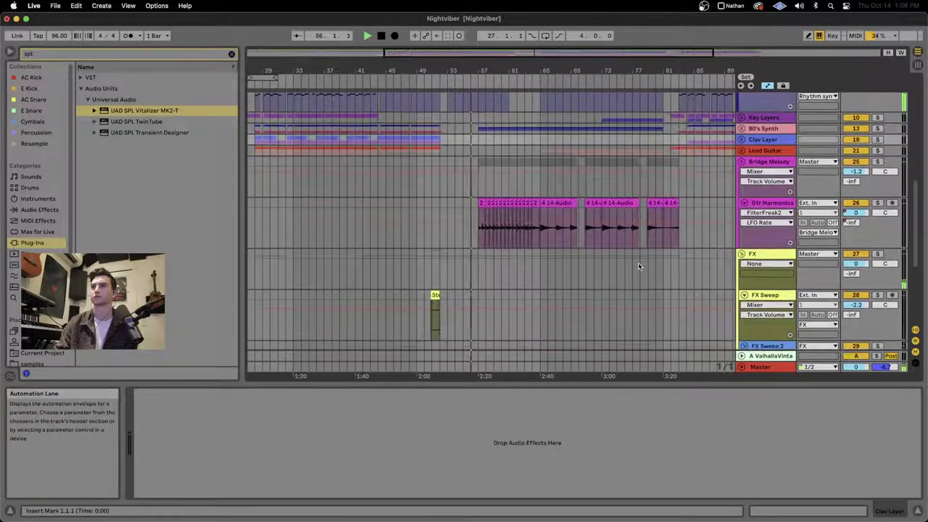
# Fold the FX group and examine the Gtr Harmonics clips of the Bridge Melody group during playback.
pyautogui.click(741, 263)
pyautogui.scroll(2, 509, 299)
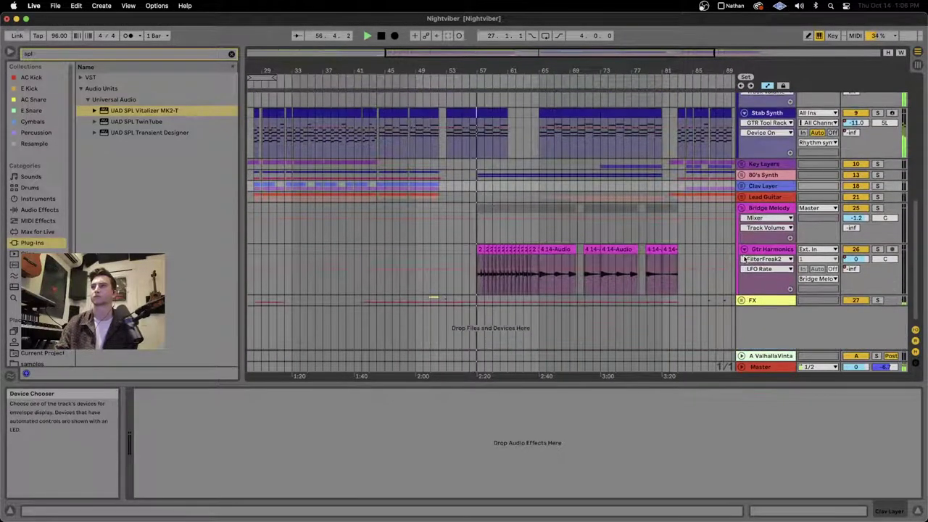
pyautogui.scroll(5, 509, 299)
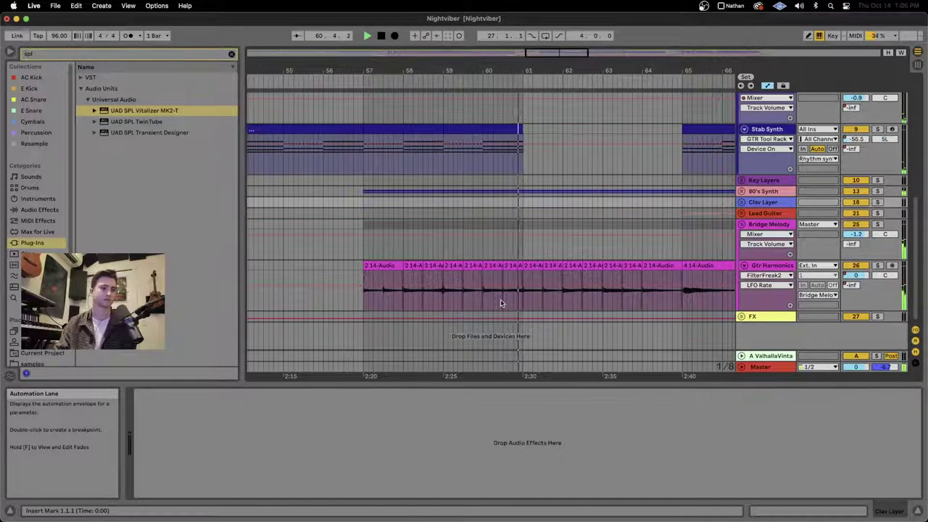
pyautogui.scroll(-5, 563, 284)
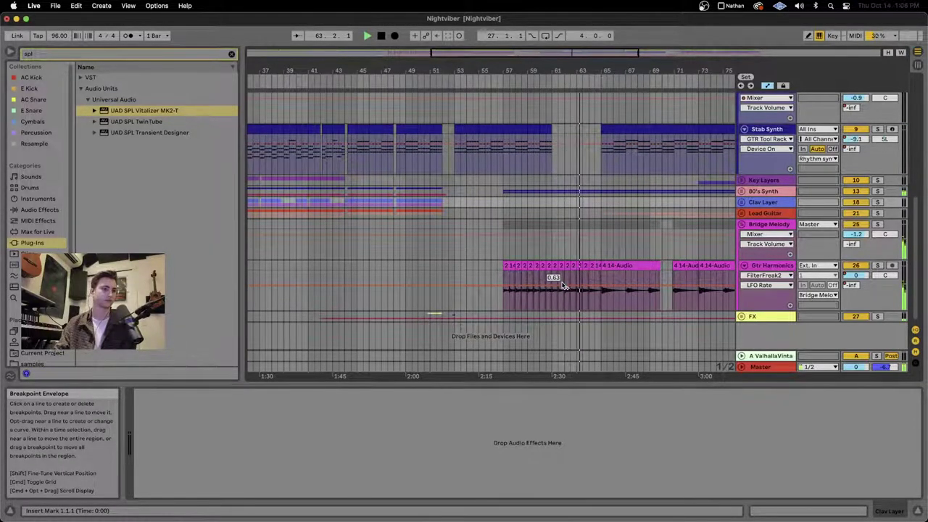
pyautogui.scroll(-5, 638, 260)
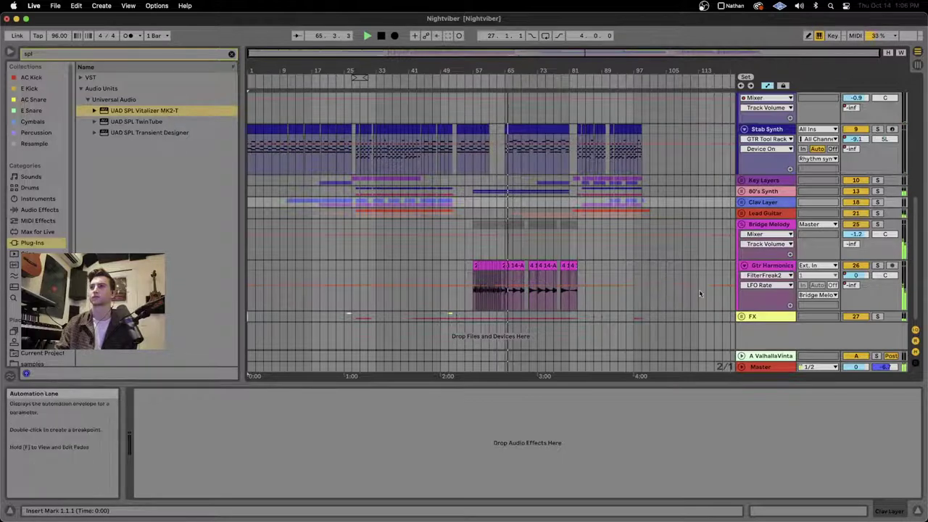
pyautogui.scroll(3, 667, 261)
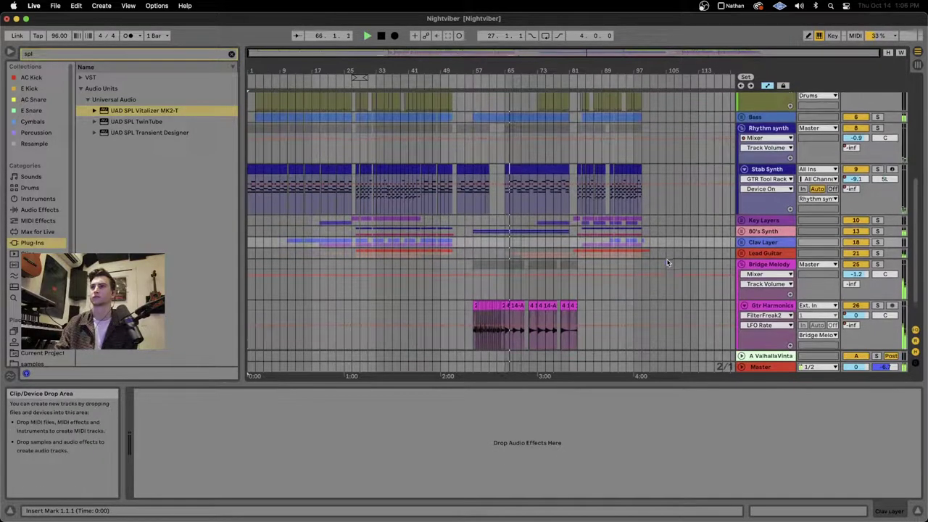
# Unfold the Lead Guitar group again and examine its melody and octave layer tracks as the bridge and final section play.
pyautogui.click(742, 254)
pyautogui.scroll(-3, 700, 249)
pyautogui.scroll(-5, 699, 245)
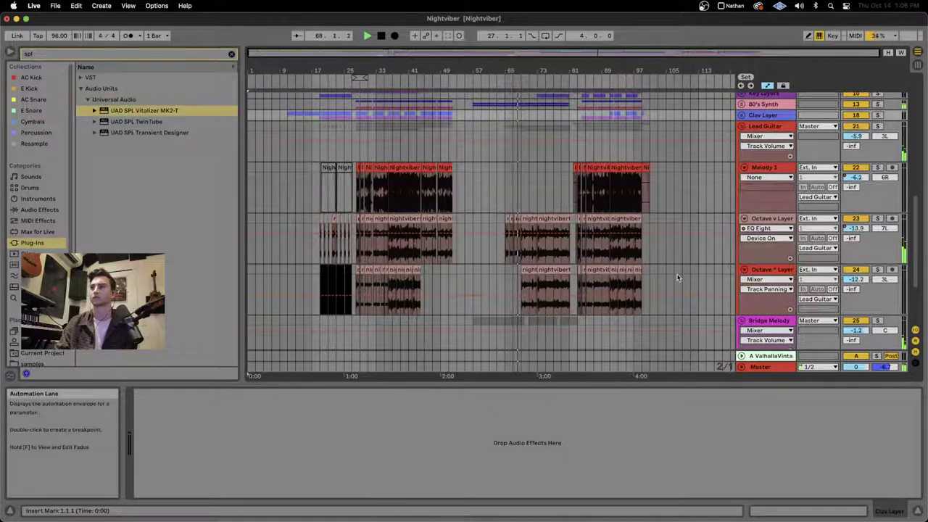
pyautogui.scroll(6, 685, 268)
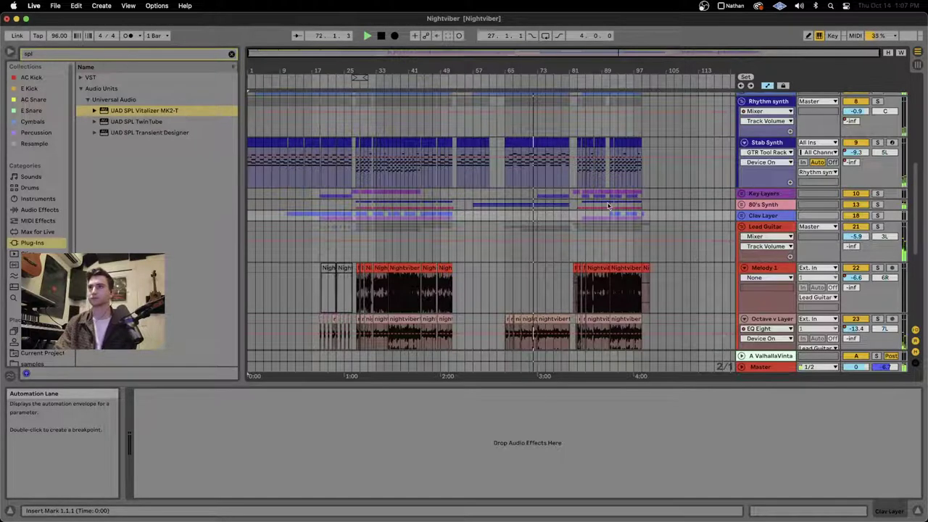
pyautogui.scroll(-2, 615, 195)
pyautogui.scroll(-1, 573, 189)
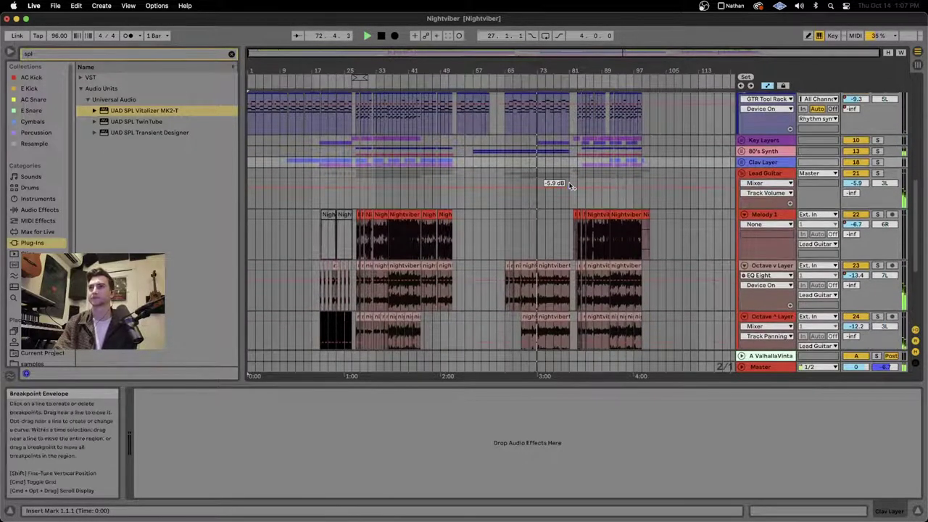
pyautogui.scroll(1, 573, 189)
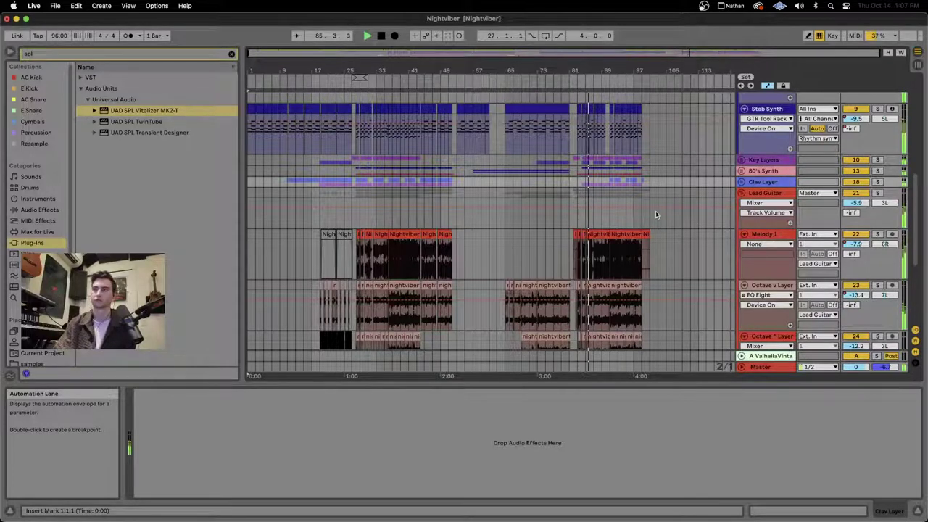
pyautogui.scroll(-2, 655, 214)
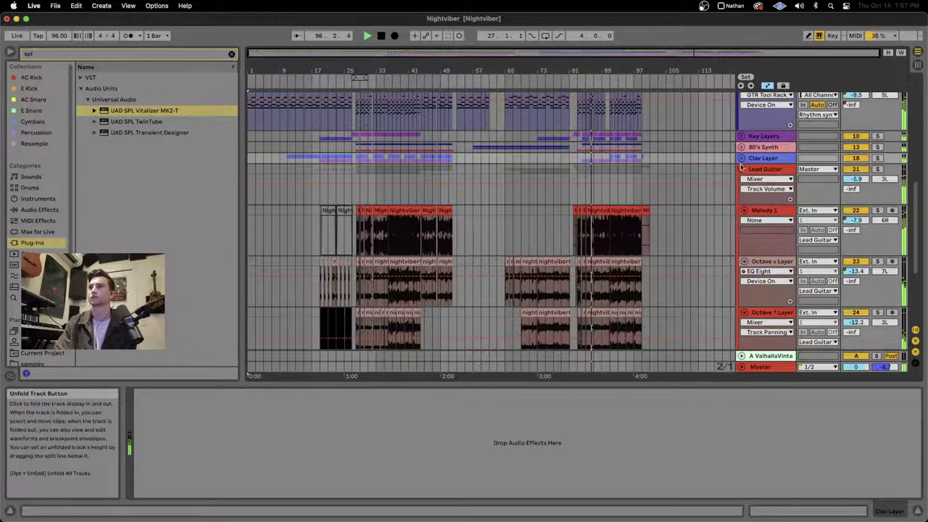
# Fold the Lead Guitar, Bridge Melody, Rhythm synth and Drums groups so the arrangement shows only collapsed groups.
pyautogui.click(741, 169)
pyautogui.click(741, 180)
pyautogui.scroll(5, 741, 183)
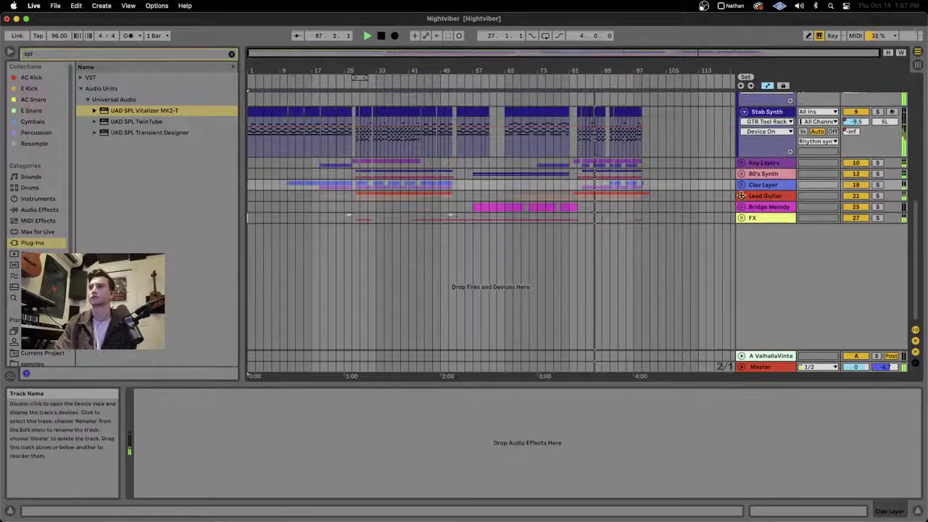
pyautogui.click(741, 185)
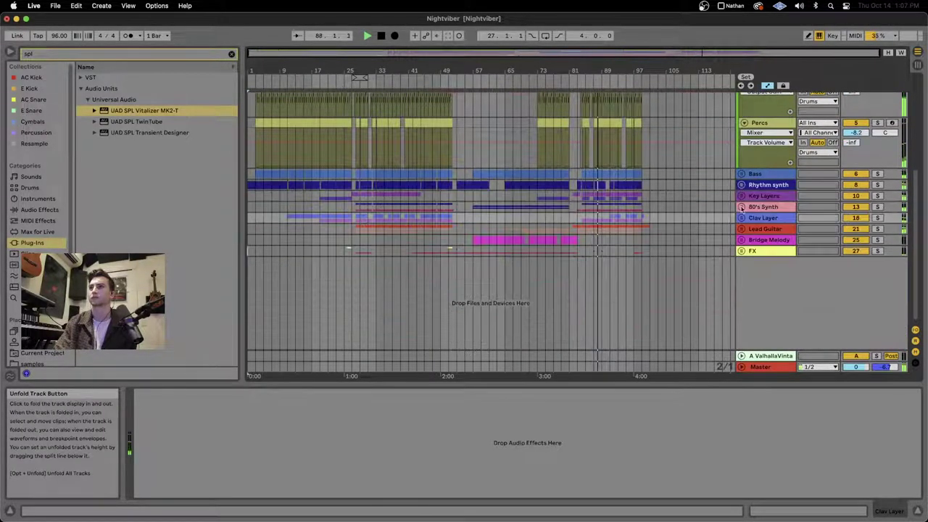
pyautogui.scroll(5, 743, 218)
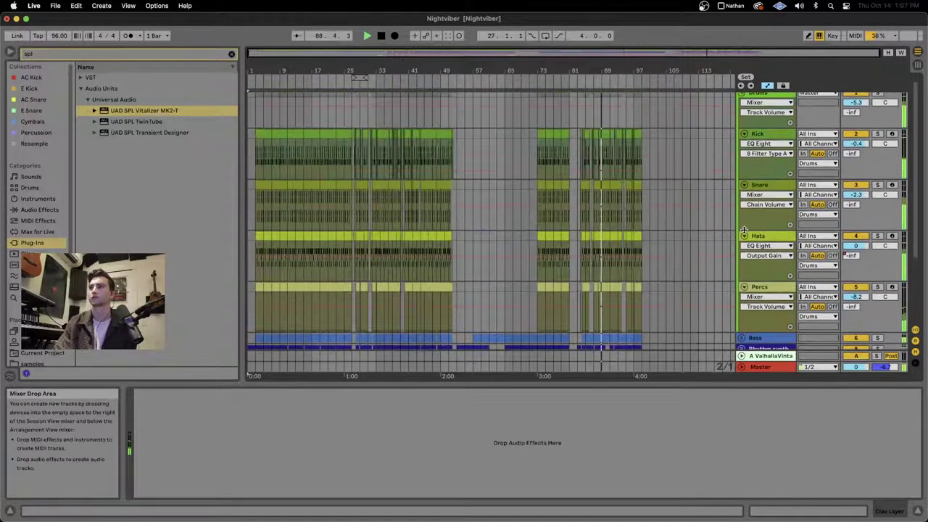
pyautogui.click(741, 95)
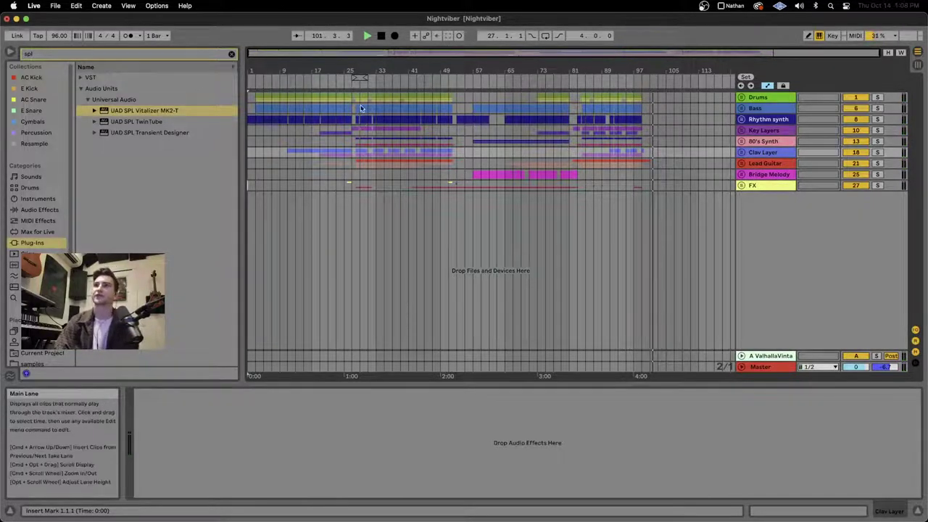
# Select the time range from bar 29 to bar 31 across all the track groups.
pyautogui.moveTo(359, 95); pyautogui.dragTo(369, 190)
pyautogui.click(370, 189)
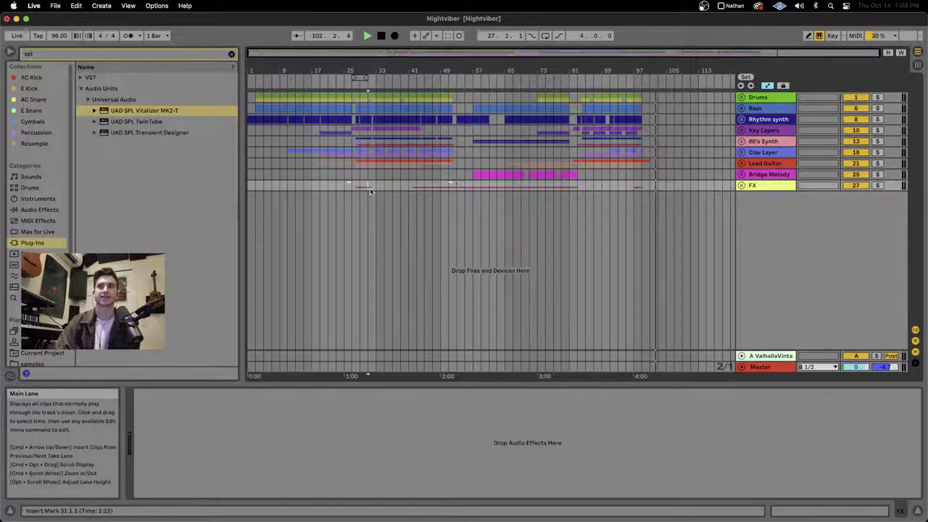
pyautogui.moveTo(368, 95); pyautogui.dragTo(362, 188)
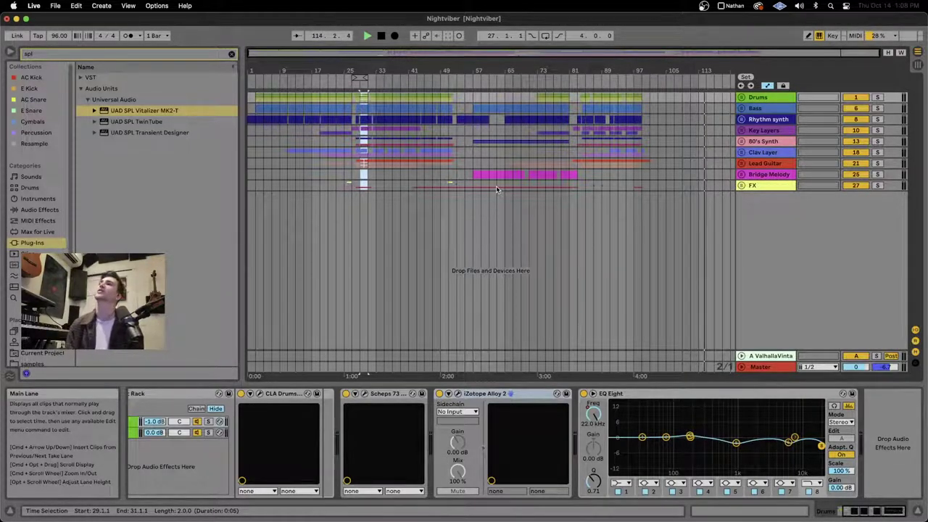
# Clear the time selection, stop playback and return the play position to the start of the song.
pyautogui.click(496, 185)
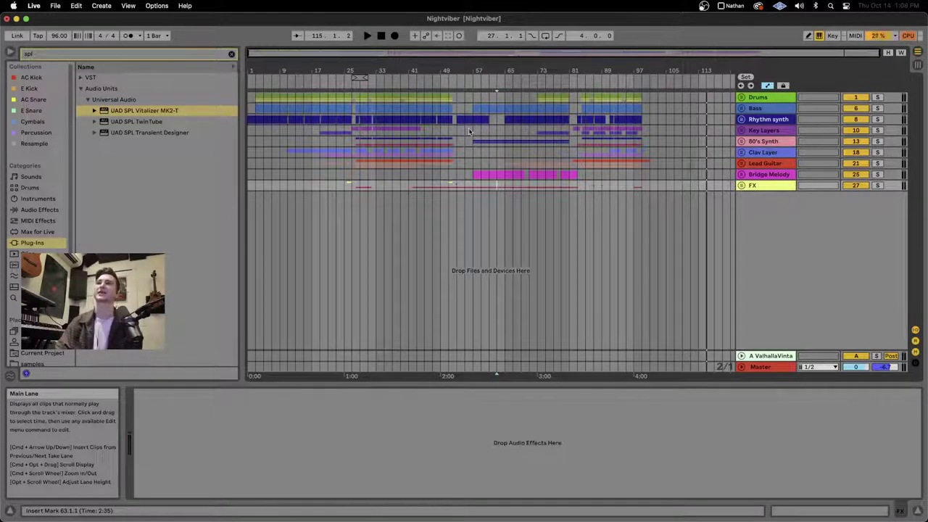
pyautogui.doubleClick(381, 36)
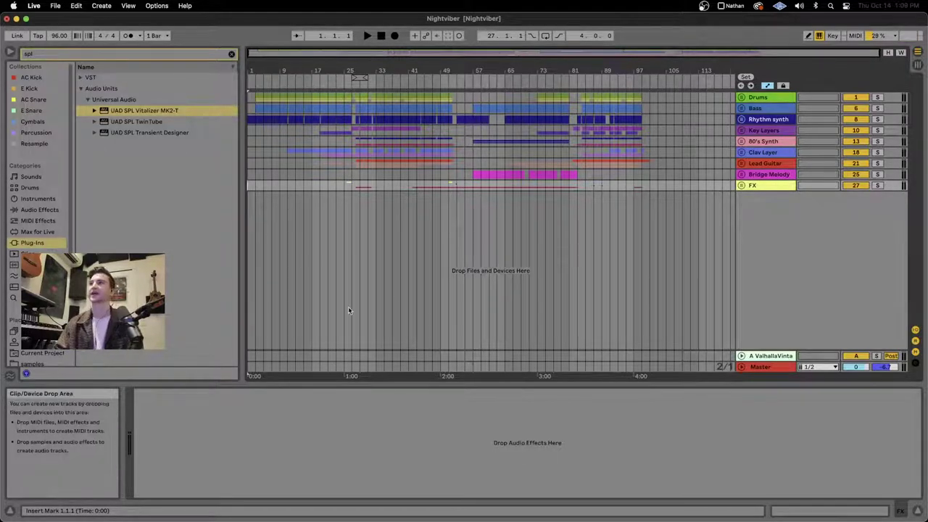
# Unfold the Rhythm synth group and select bars 13 to 15 on the Stab Synth track.
pyautogui.scroll(5, 415, 232)
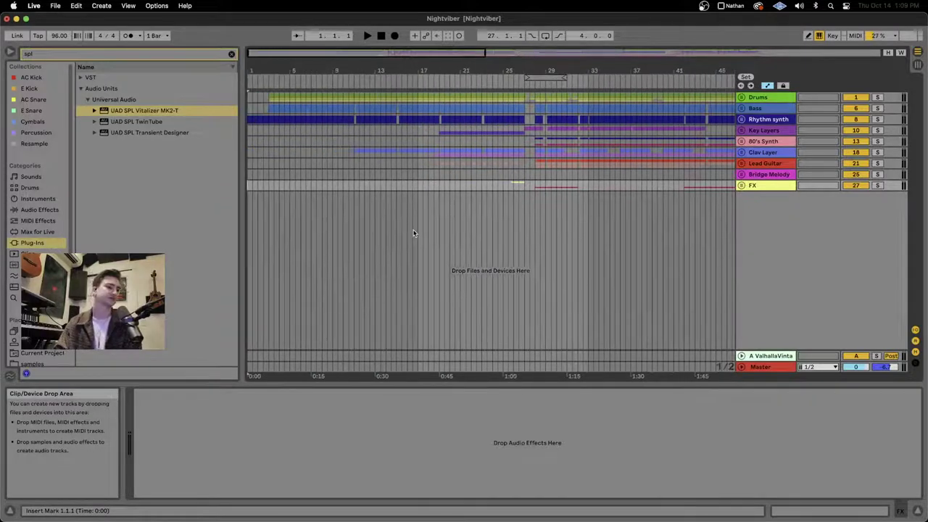
pyautogui.scroll(4, 310, 165)
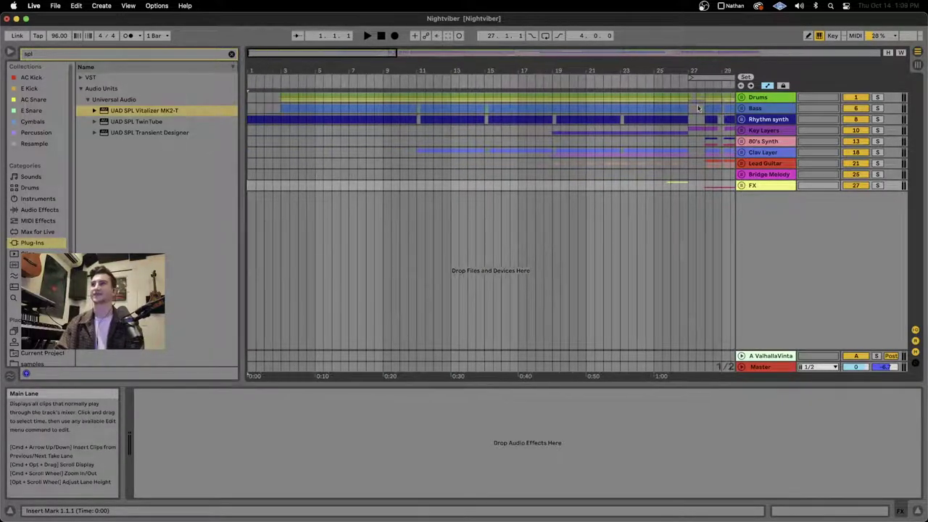
pyautogui.click(741, 121)
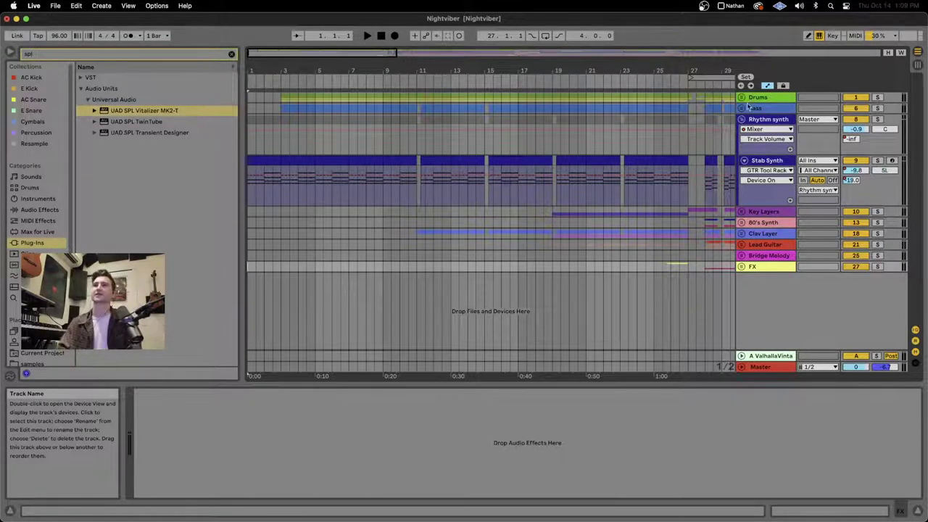
pyautogui.click(462, 159)
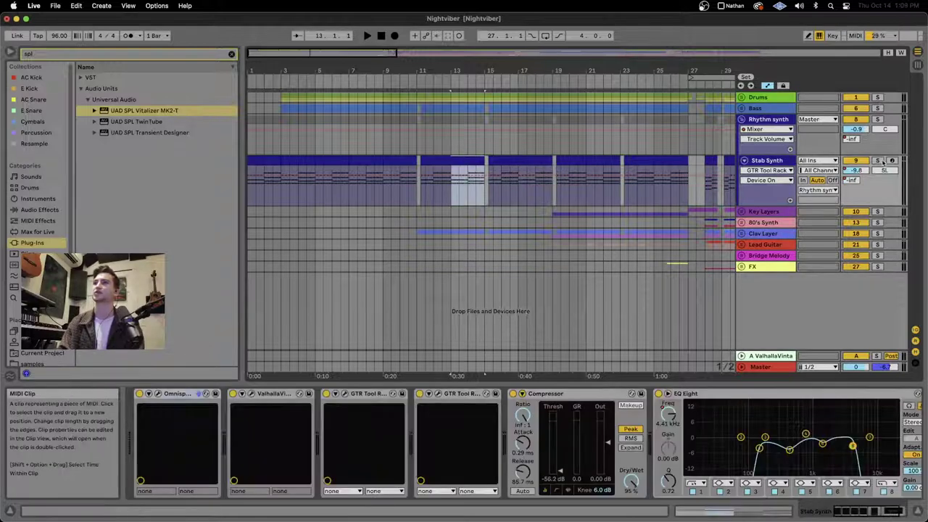
# Audition the Stab Synth track soloed from bar 13, then fold the Rhythm synth group.
pyautogui.click(877, 160)
pyautogui.press('space')
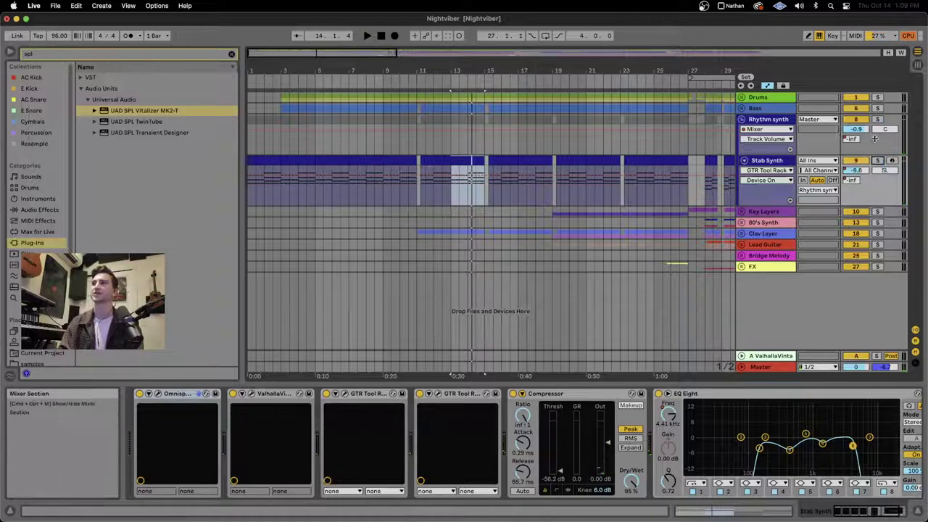
pyautogui.click(741, 119)
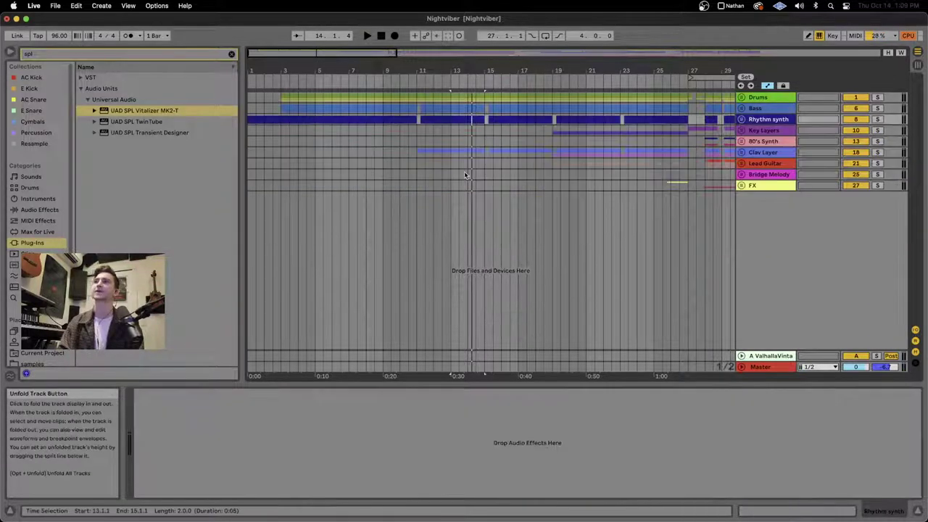
# Unfold every track group in the arrangement, from FX up to Drums.
pyautogui.scroll(-5, 466, 175)
pyautogui.scroll(-2, 466, 175)
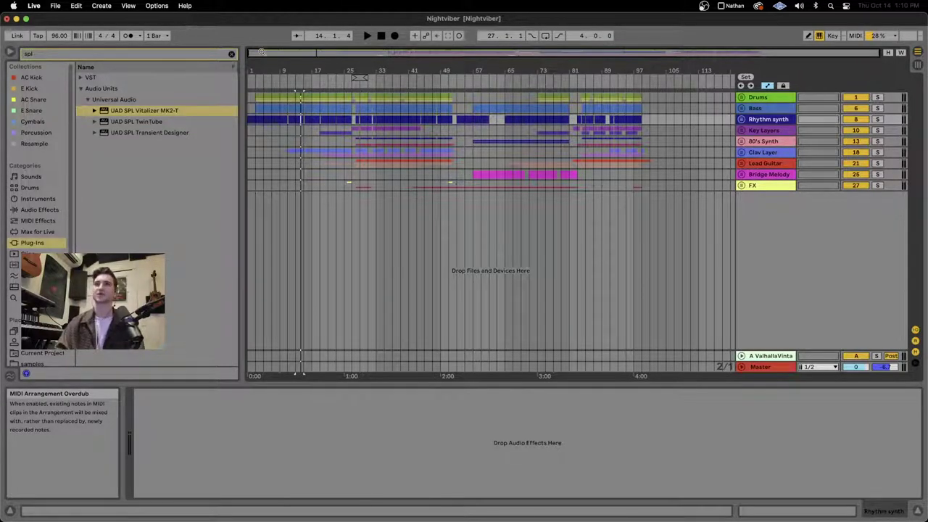
pyautogui.scroll(5, 328, 106)
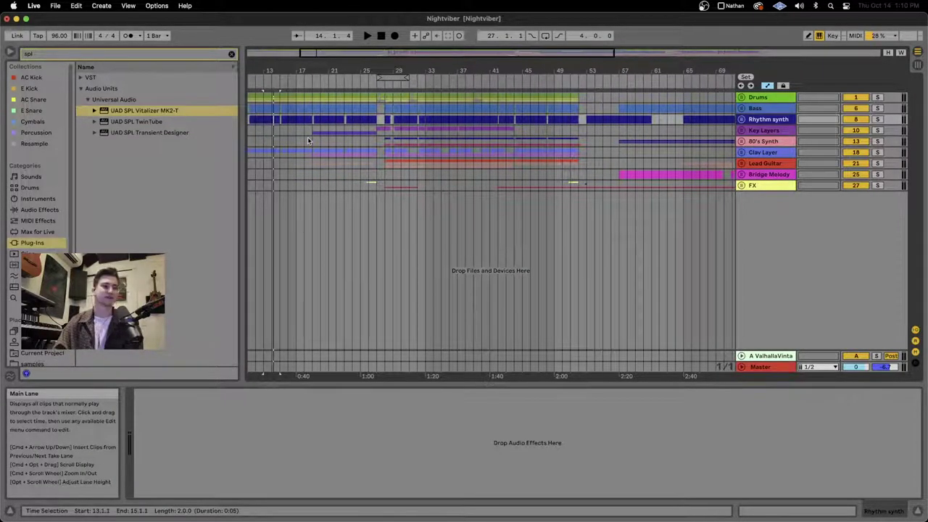
pyautogui.scroll(2, 309, 140)
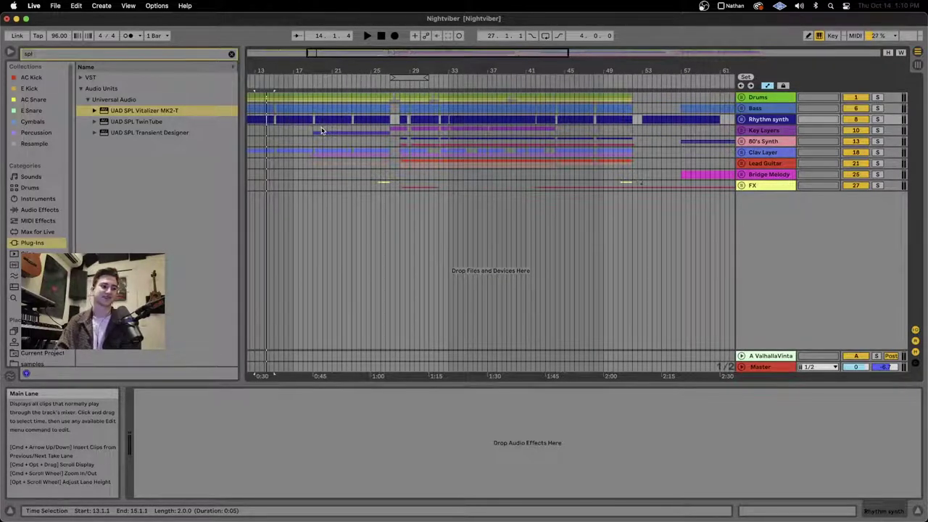
pyautogui.scroll(-1, 333, 126)
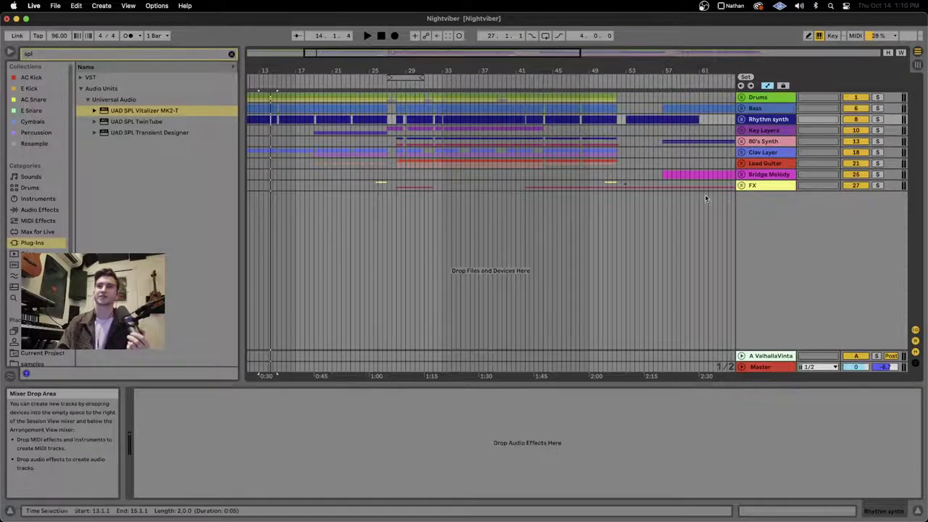
pyautogui.click(742, 185)
pyautogui.click(741, 174)
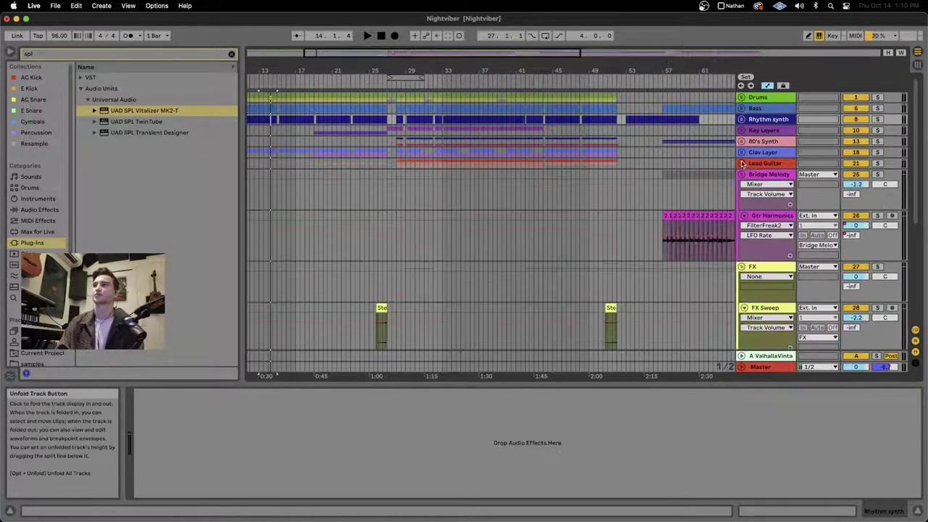
pyautogui.click(741, 163)
pyautogui.click(741, 152)
pyautogui.click(741, 142)
pyautogui.click(741, 130)
pyautogui.click(741, 120)
pyautogui.click(741, 108)
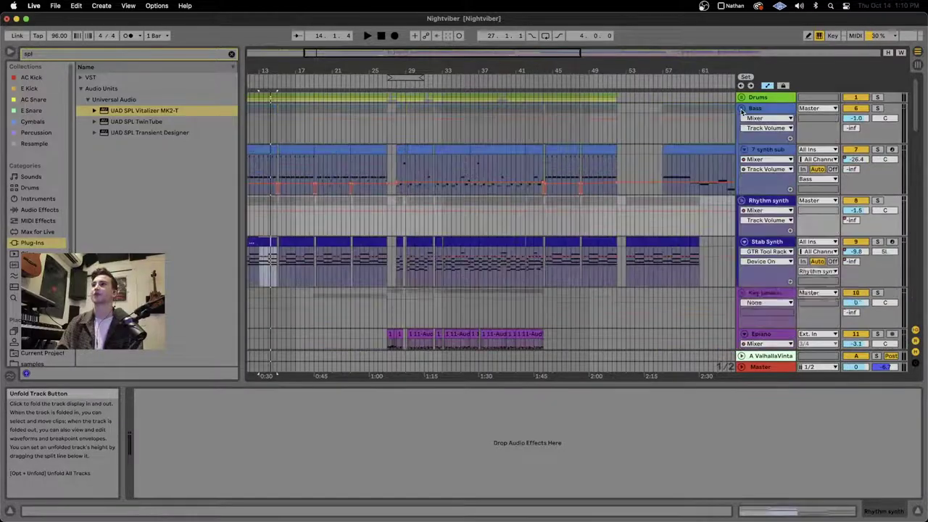
pyautogui.click(741, 97)
# Look over the unfolded tracks and their clips across the whole song, from the Drums group down to the FX group.
pyautogui.scroll(-5, 594, 241)
pyautogui.scroll(-12, 593, 241)
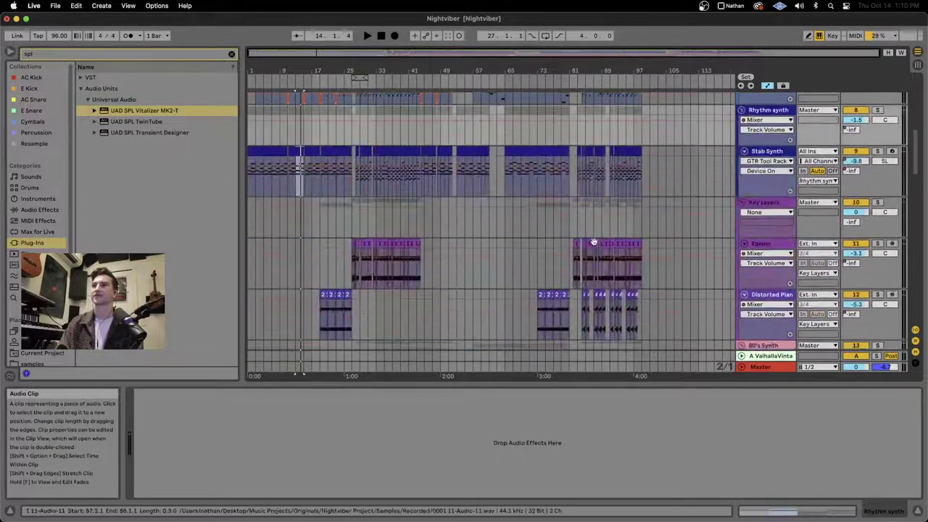
pyautogui.scroll(-15, 594, 240)
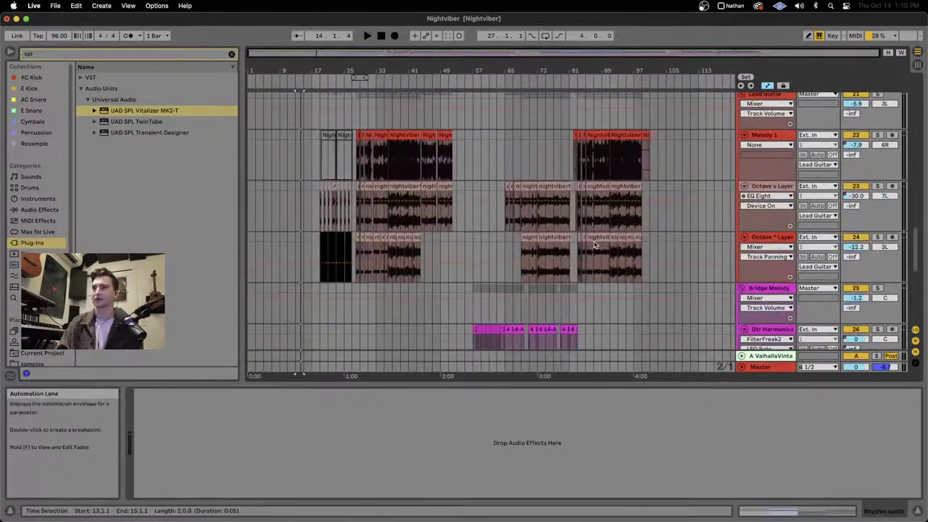
pyautogui.scroll(12, 594, 241)
pyautogui.scroll(-2, 415, 237)
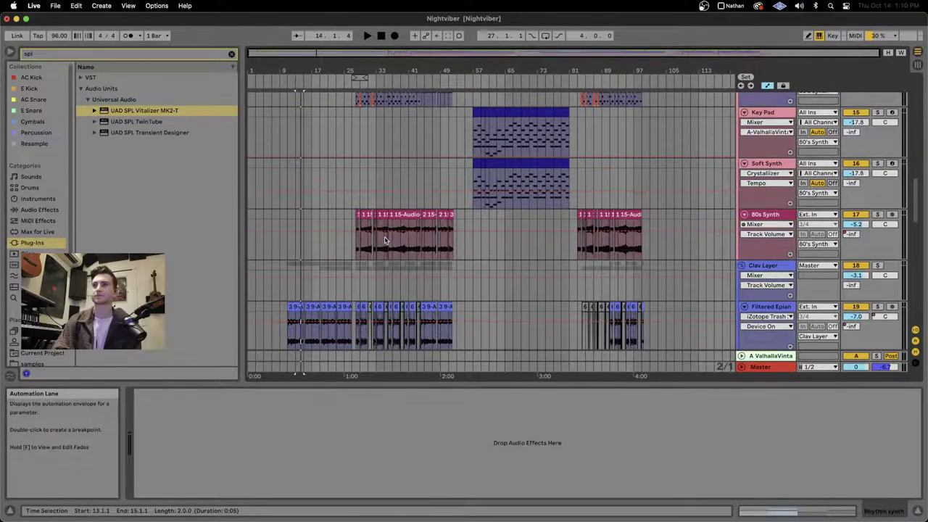
pyautogui.scroll(-10, 385, 240)
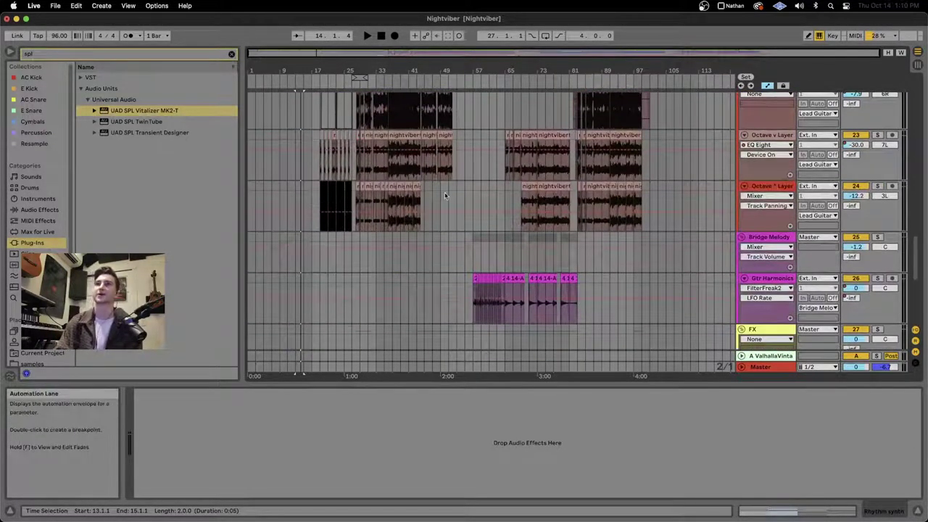
pyautogui.scroll(20, 445, 196)
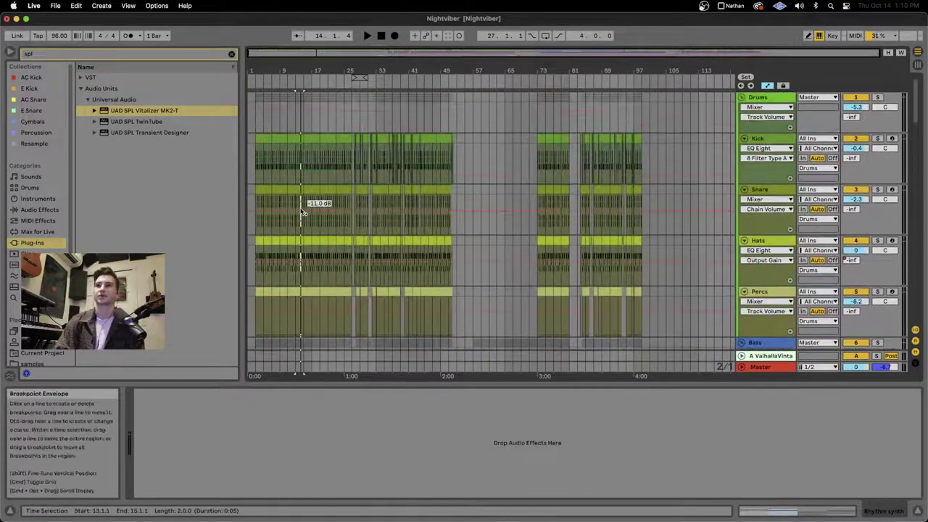
pyautogui.scroll(-10, 303, 210)
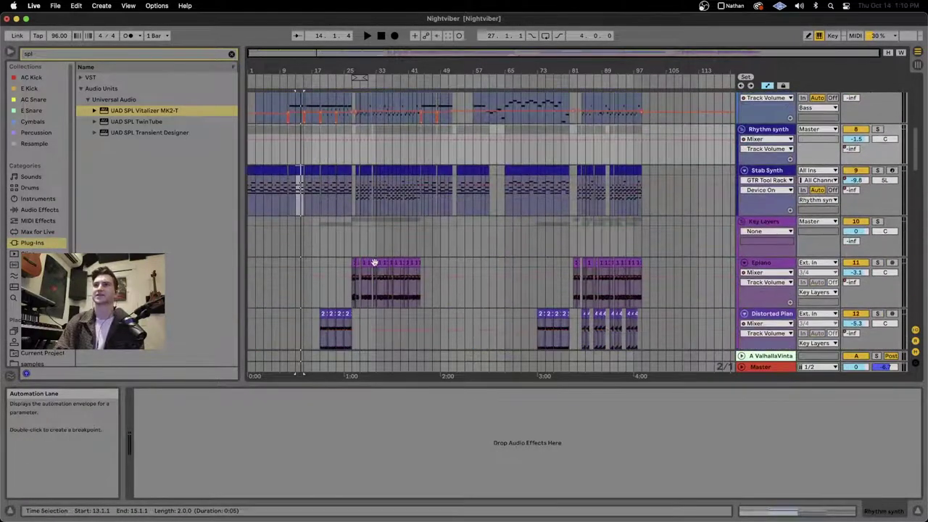
pyautogui.scroll(-6, 341, 312)
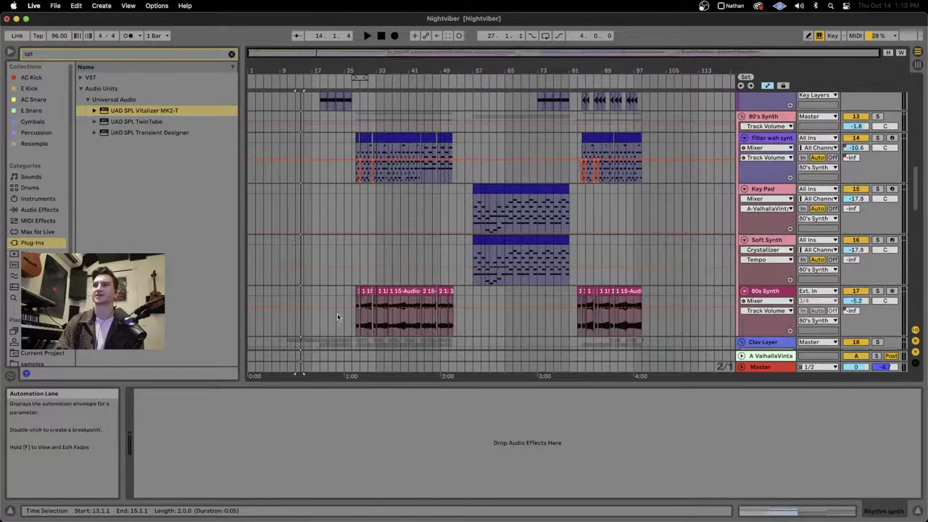
# Audition the Key Pad track soloed from bar 67, then stop playback.
pyautogui.click(513, 210)
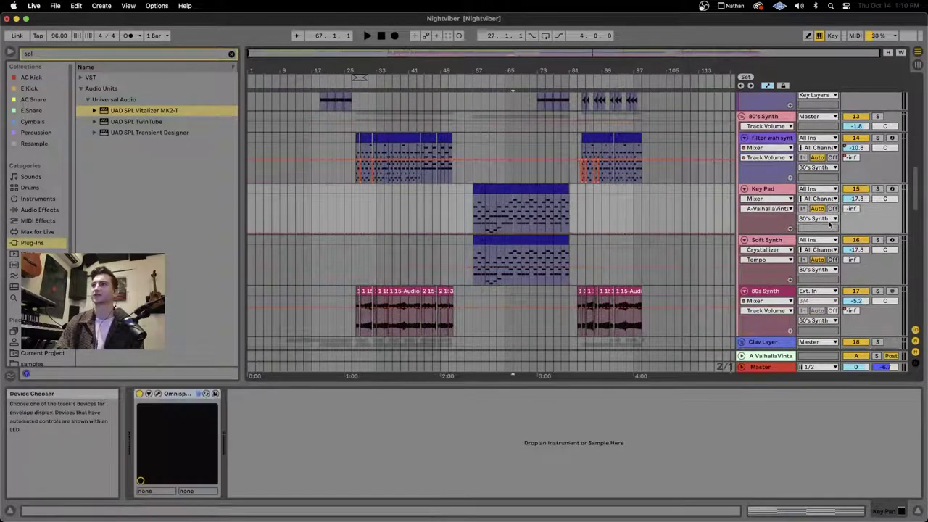
pyautogui.click(880, 189)
pyautogui.press('space')
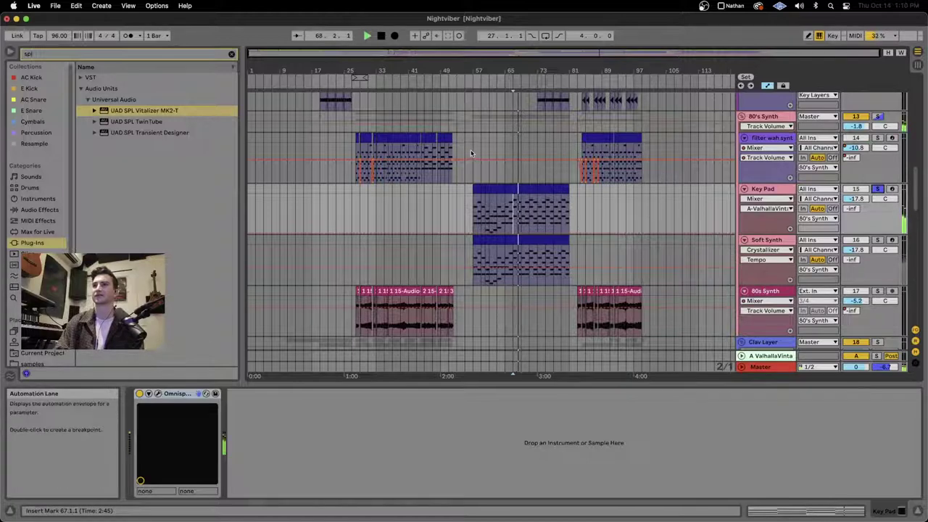
pyautogui.press('space')
# Audition the filter wah synth track soloed from bar 33, stop playback and turn its solo off.
pyautogui.click(380, 138)
pyautogui.click(878, 138)
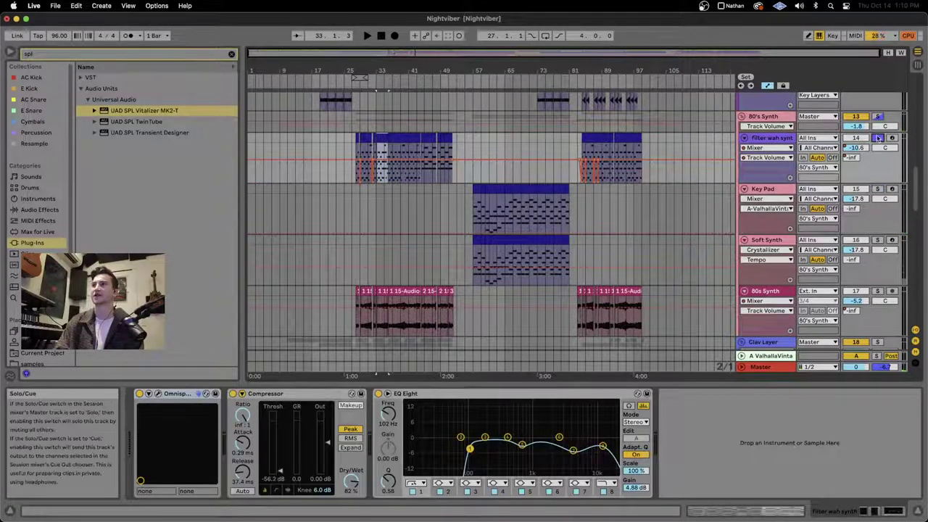
pyautogui.press('space')
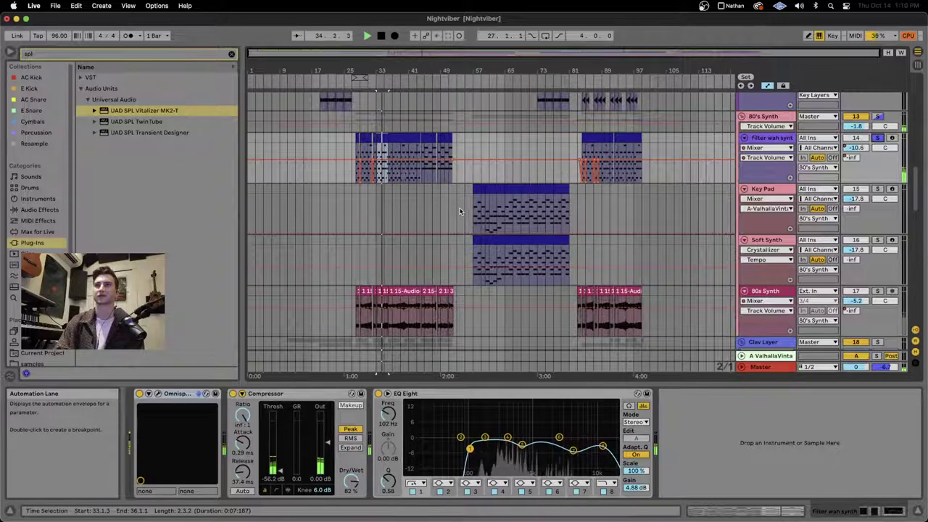
pyautogui.press('space')
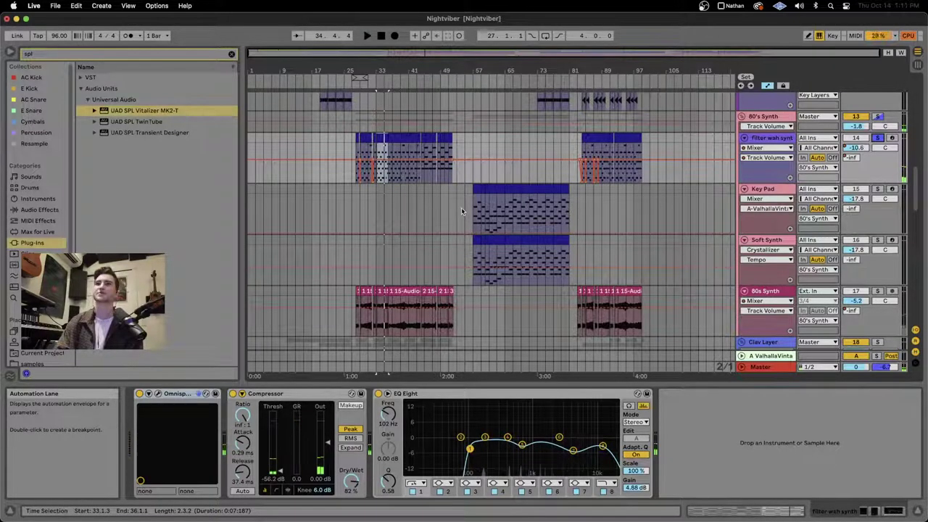
pyautogui.scroll(-2, 454, 219)
pyautogui.scroll(2, 454, 218)
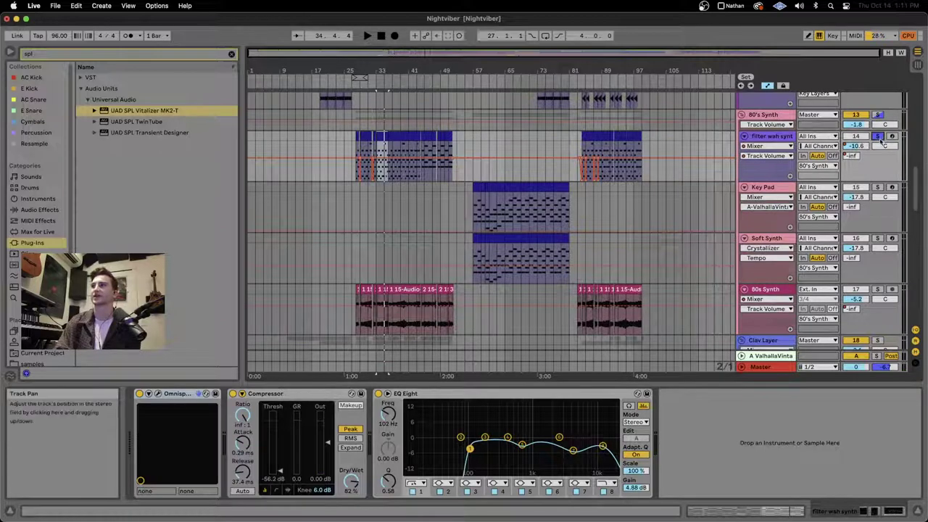
# Select bars 1 to 101 on the Hats and Percs tracks, then clear the selection by placing the insert mark at bar 101.
pyautogui.scroll(10, 370, 150)
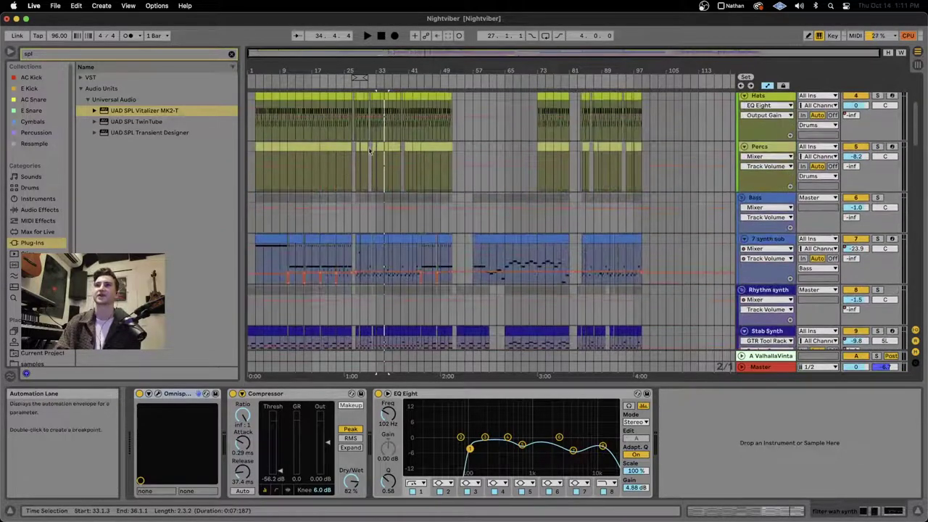
pyautogui.scroll(5, 435, 148)
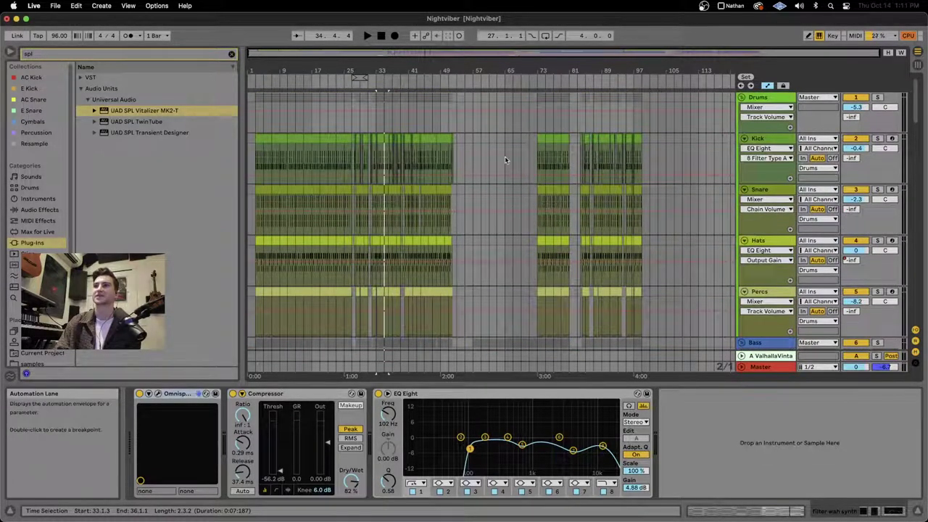
pyautogui.moveTo(645, 323); pyautogui.dragTo(157, 241)
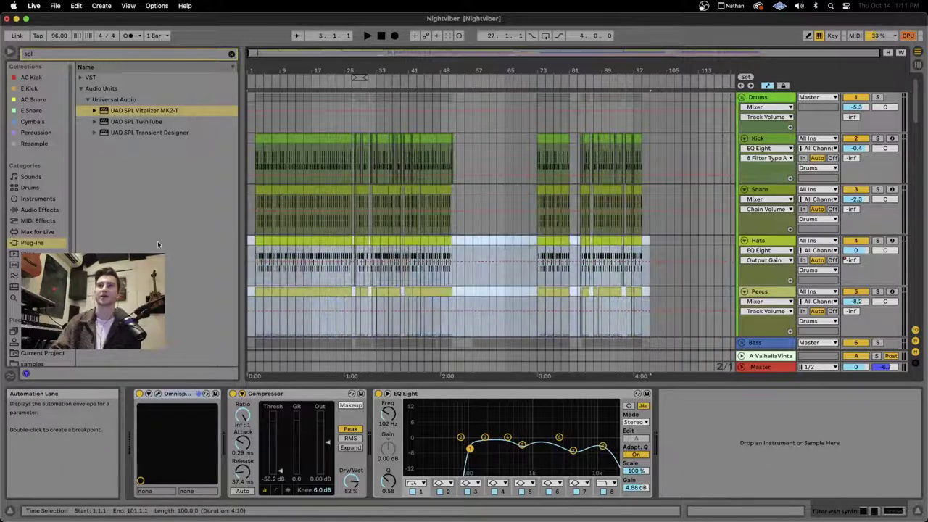
pyautogui.click(649, 292)
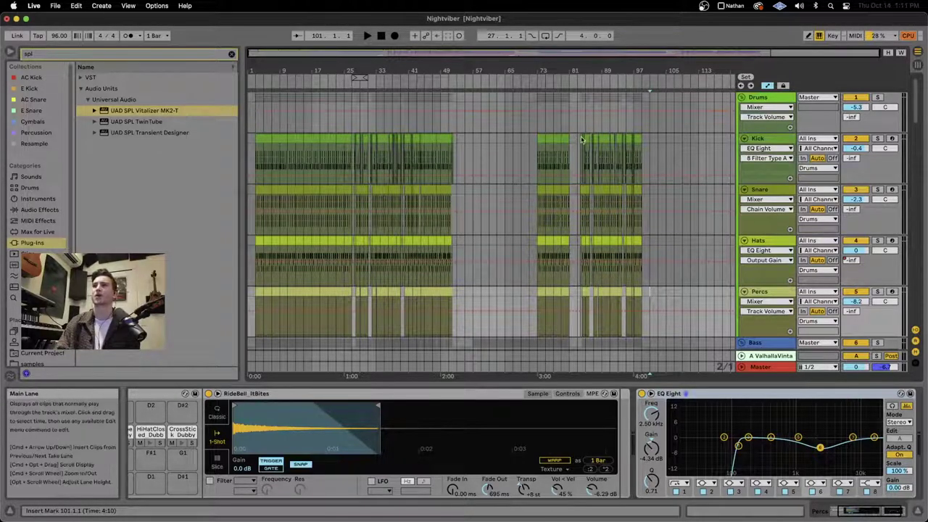
# Mark the song sections on the Percs track one after another: bars 1 to 27, 27 to 53 and 53 to 73.
pyautogui.scroll(-10, 453, 138)
pyautogui.scroll(4, 454, 139)
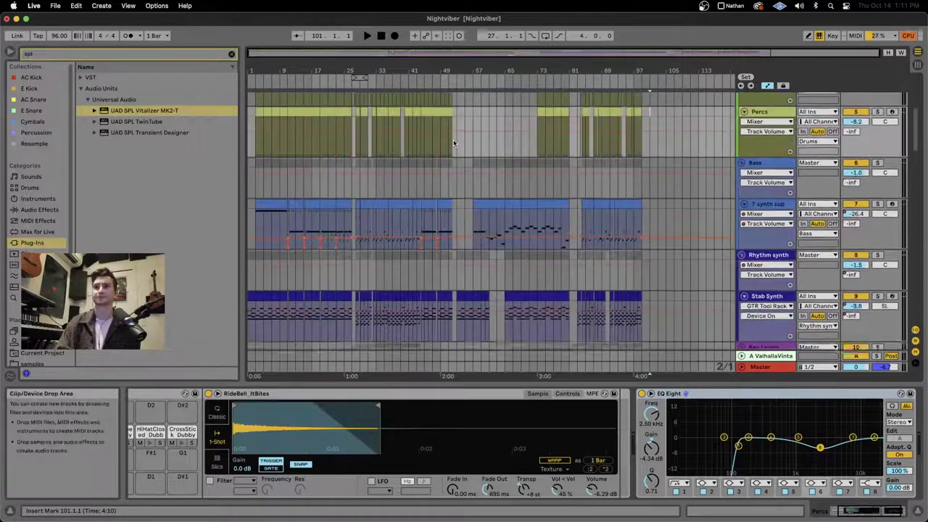
pyautogui.moveTo(353, 149); pyautogui.dragTo(213, 131)
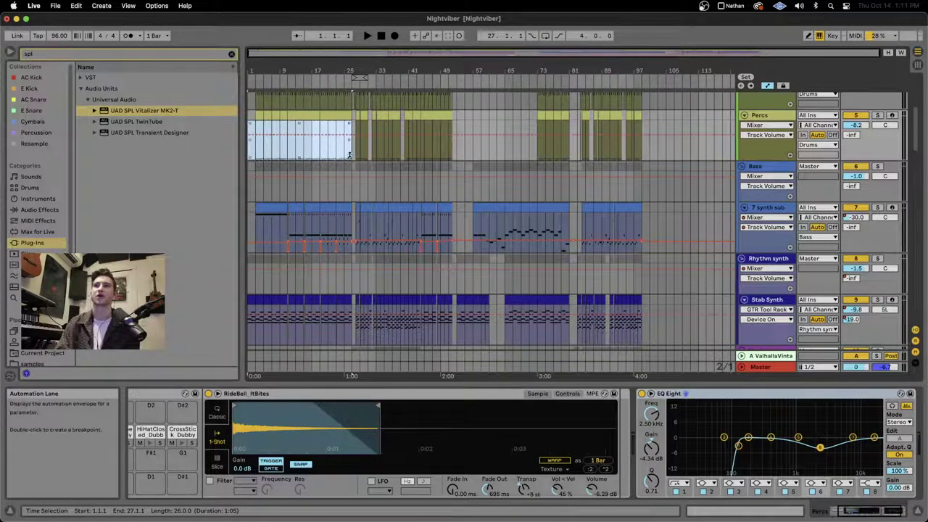
pyautogui.press('super+d')
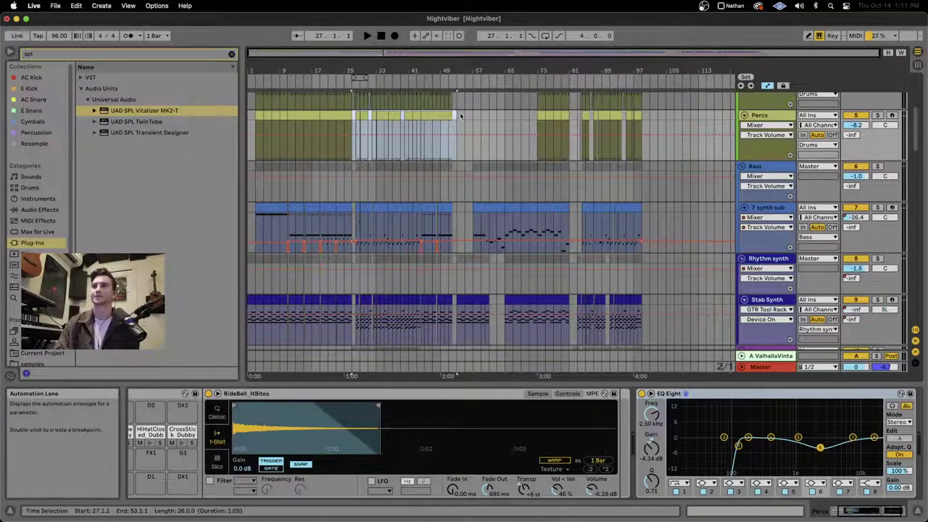
pyautogui.moveTo(461, 116); pyautogui.dragTo(540, 118)
# Select bars 65 to 81 on the Soft Synth track, then select bars 55 to 65 on it instead.
pyautogui.scroll(-5, 533, 123)
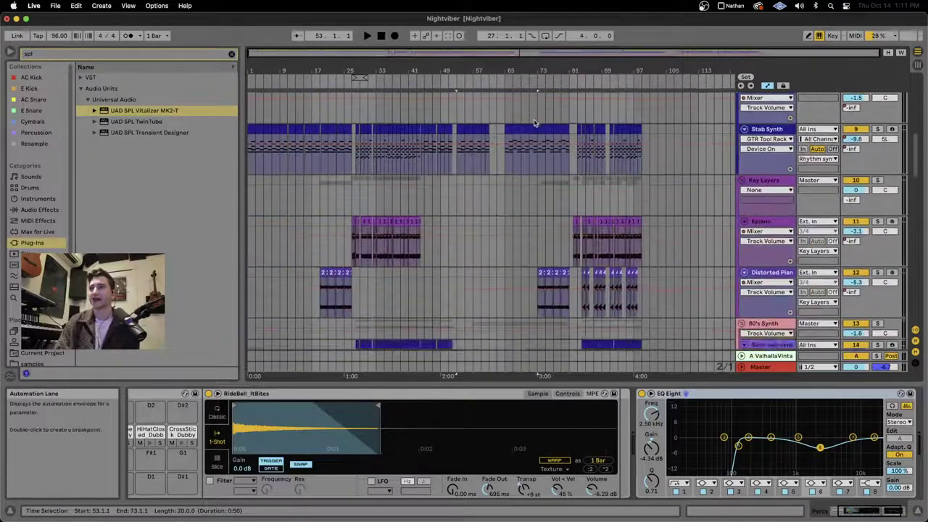
pyautogui.scroll(-10, 534, 121)
pyautogui.click(505, 196)
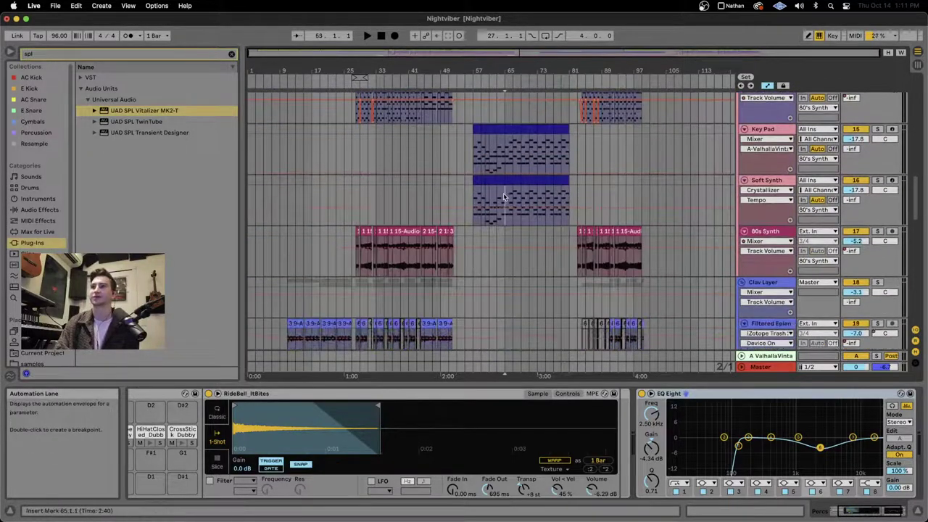
pyautogui.moveTo(505, 195); pyautogui.dragTo(570, 196)
pyautogui.scroll(-2, 501, 185)
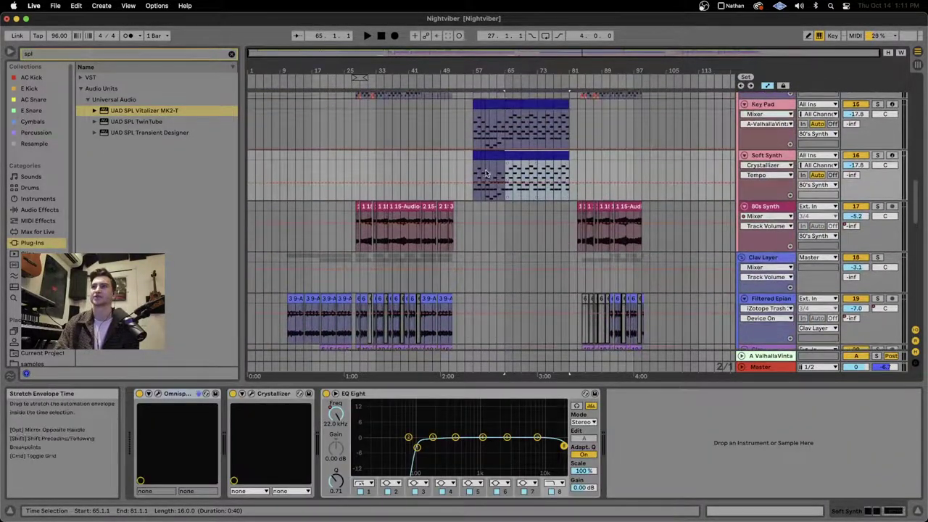
pyautogui.moveTo(466, 157); pyautogui.dragTo(506, 160)
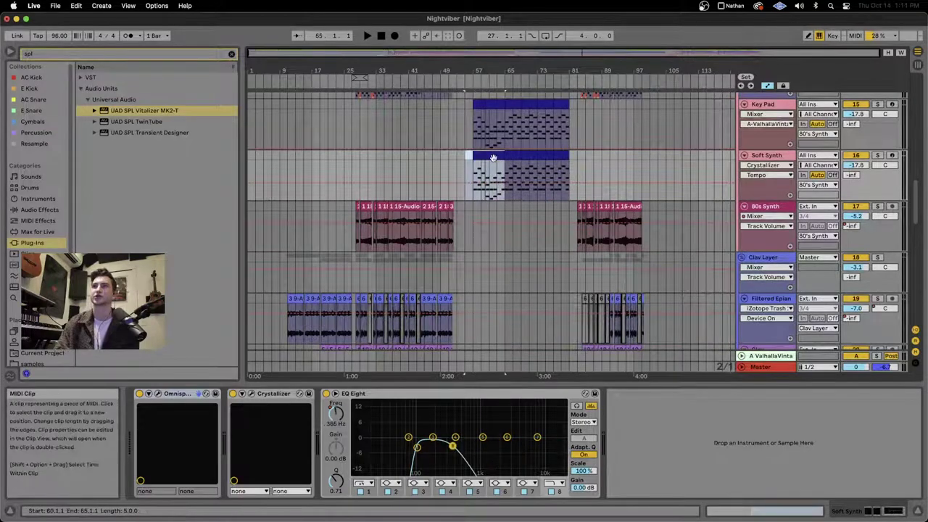
# Compare how the clips of the drum, bass, rhythm synth, key layer and 80's synth tracks are arranged across the song sections.
pyautogui.scroll(5, 420, 145)
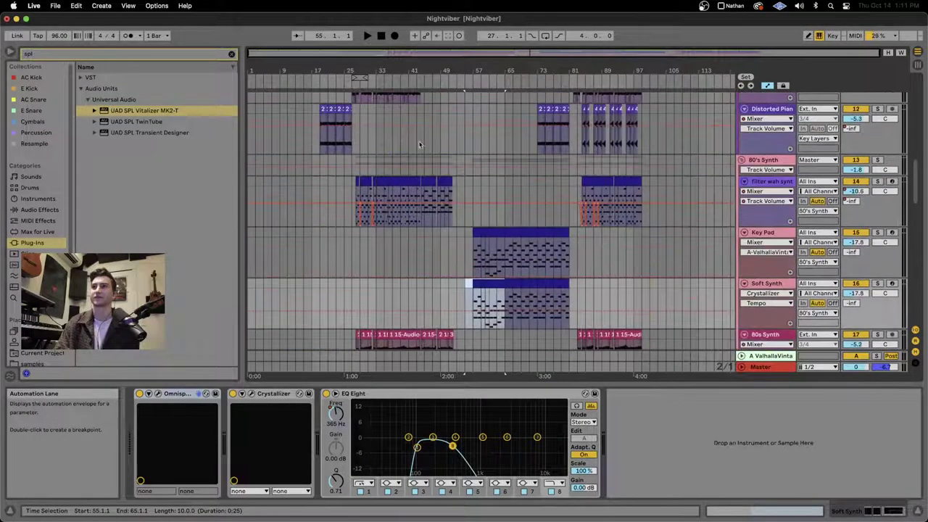
pyautogui.scroll(10, 505, 208)
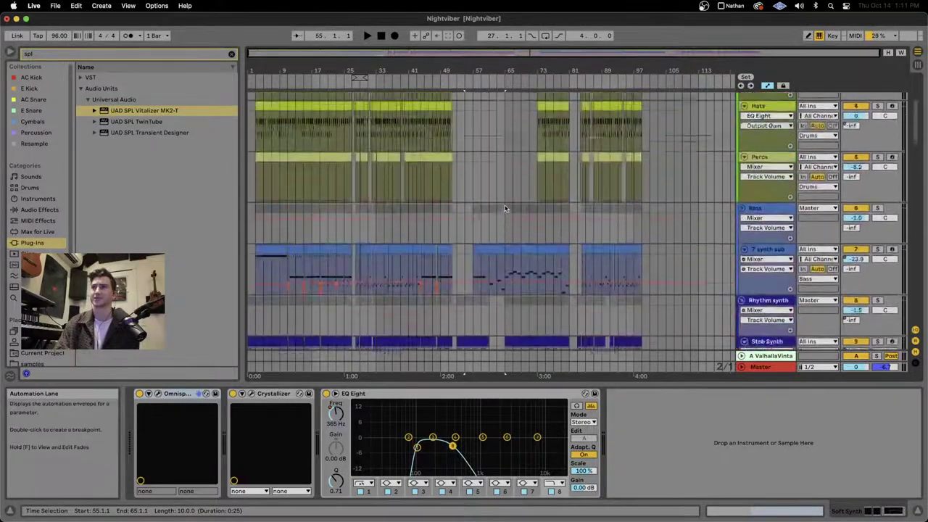
pyautogui.scroll(3, 507, 203)
pyautogui.scroll(-10, 523, 164)
pyautogui.scroll(6, 546, 246)
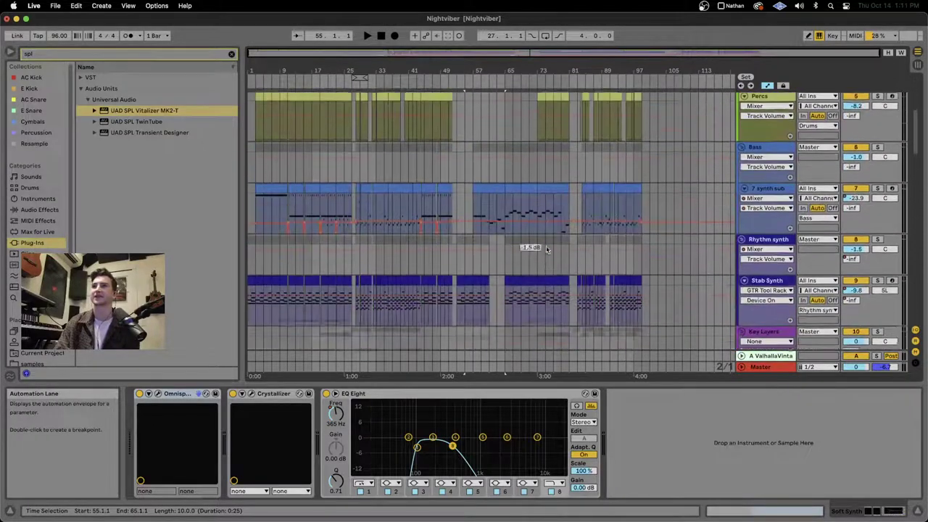
pyautogui.scroll(2, 546, 246)
pyautogui.scroll(-3, 519, 205)
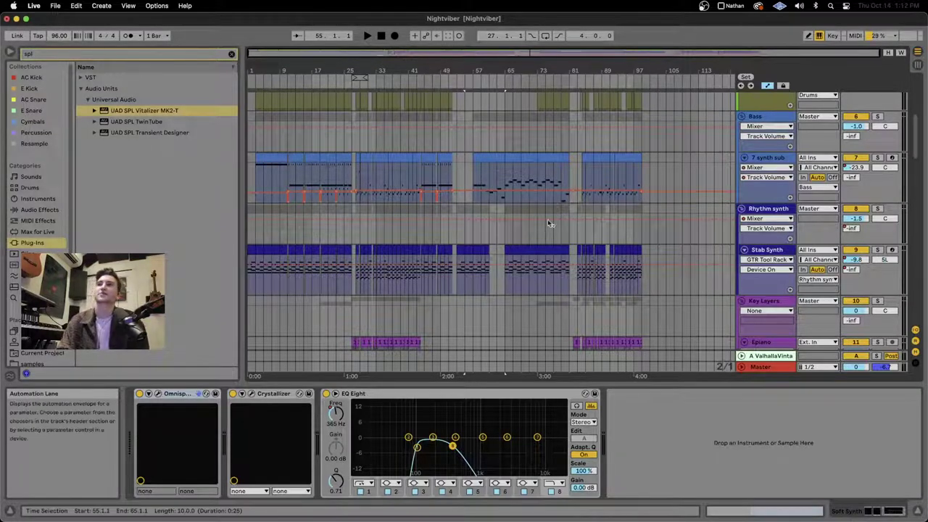
pyautogui.scroll(-5, 555, 206)
pyautogui.scroll(-10, 557, 210)
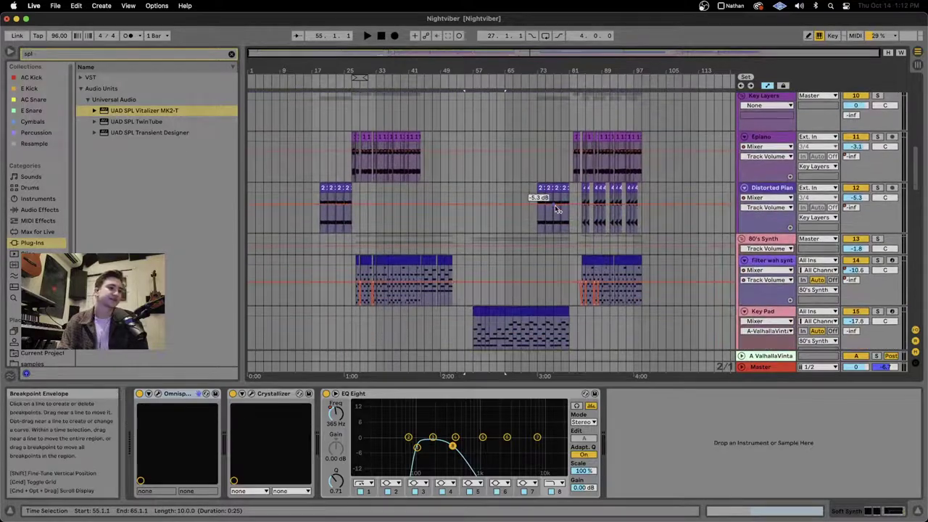
# Select bars 55 to 81 on the Key Pad track, then clear the selection by placing the insert mark at bar 81.
pyautogui.scroll(5, 556, 209)
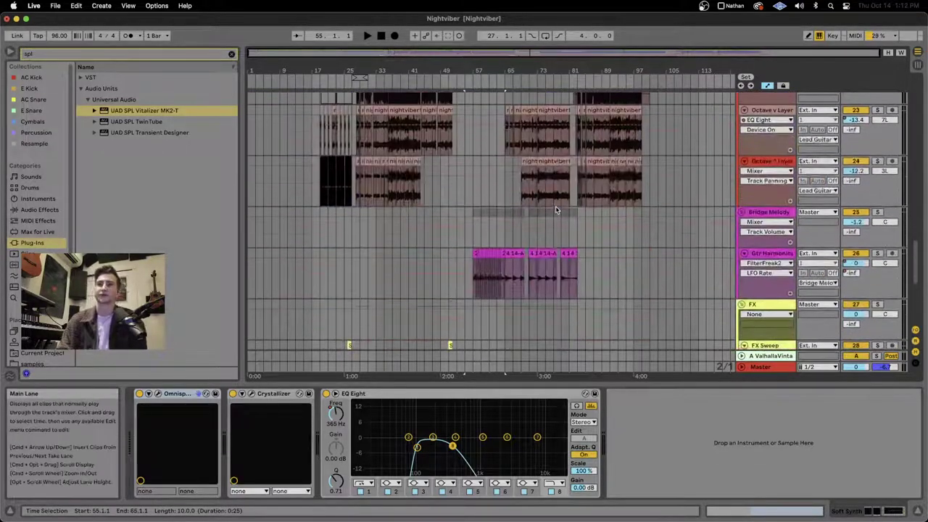
pyautogui.scroll(3, 555, 210)
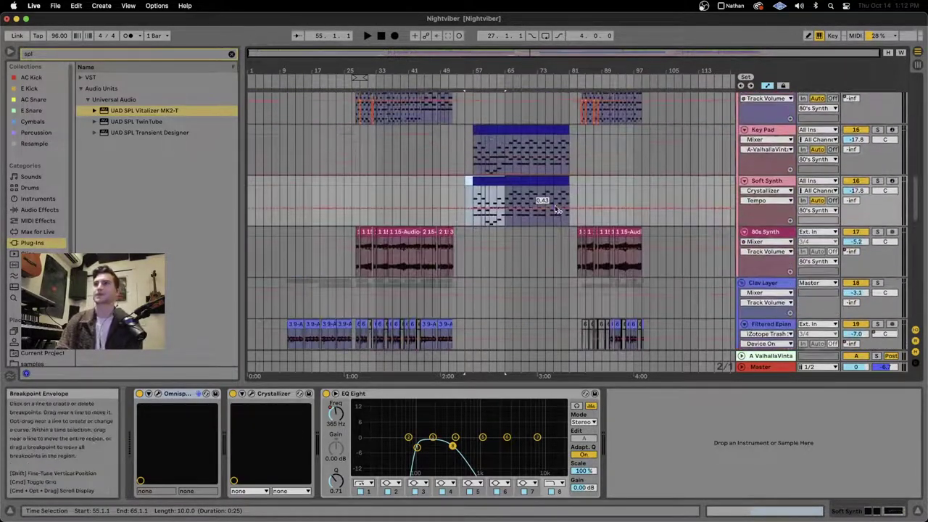
pyautogui.moveTo(465, 174); pyautogui.dragTo(572, 143)
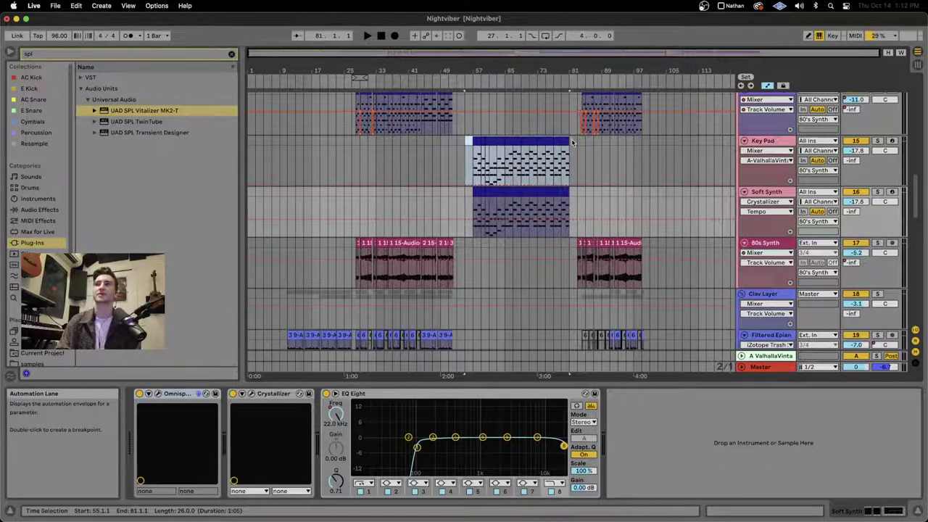
pyautogui.click(571, 143)
# Compare which clips play before bar 81 across all track groups, from the drums down to the FX tracks.
pyautogui.scroll(10, 571, 142)
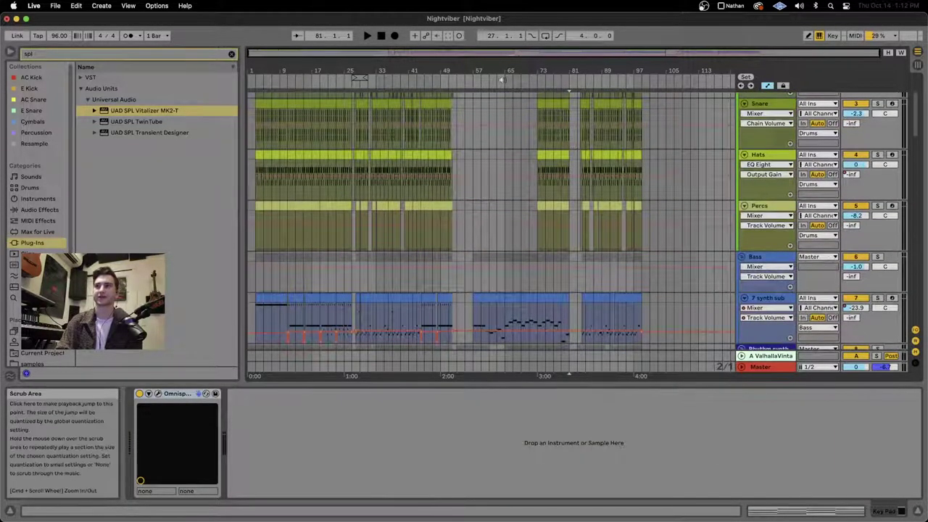
pyautogui.scroll(-10, 520, 214)
pyautogui.scroll(-6, 521, 214)
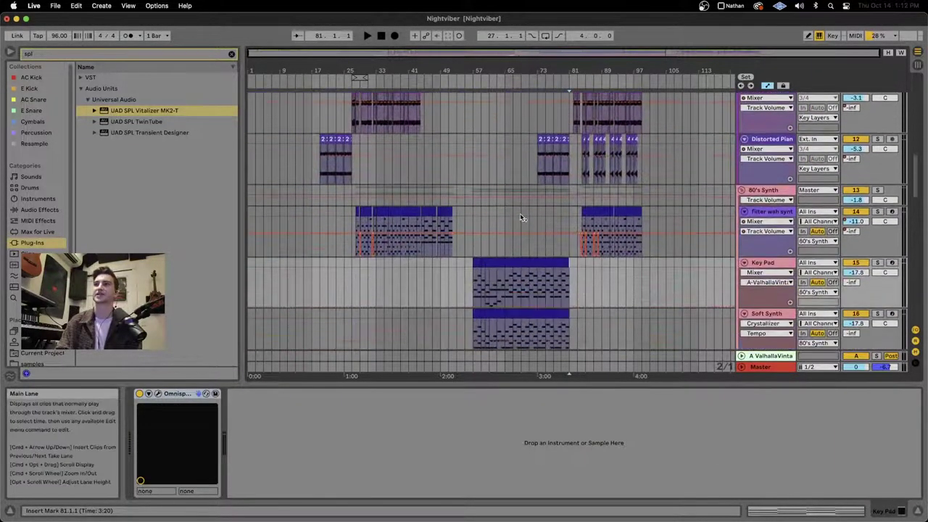
pyautogui.scroll(2, 521, 218)
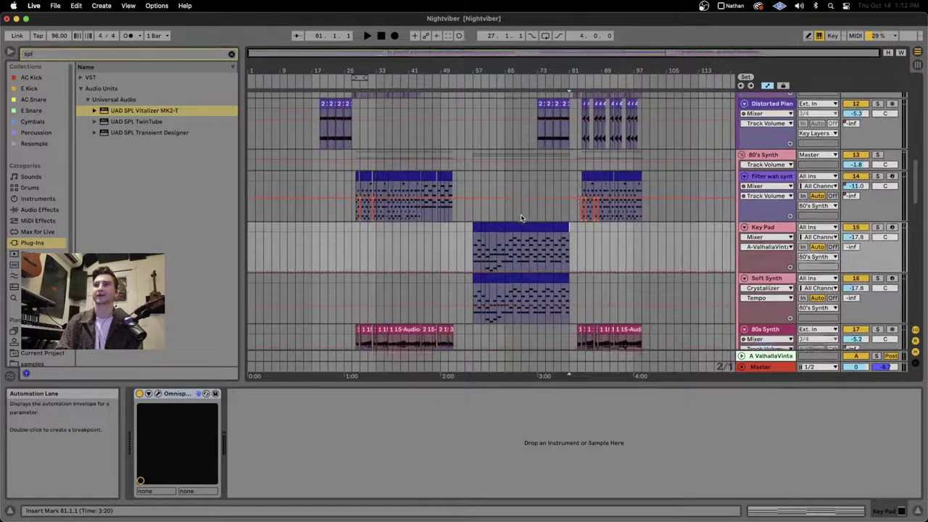
pyautogui.scroll(-5, 521, 217)
pyautogui.scroll(-12, 521, 218)
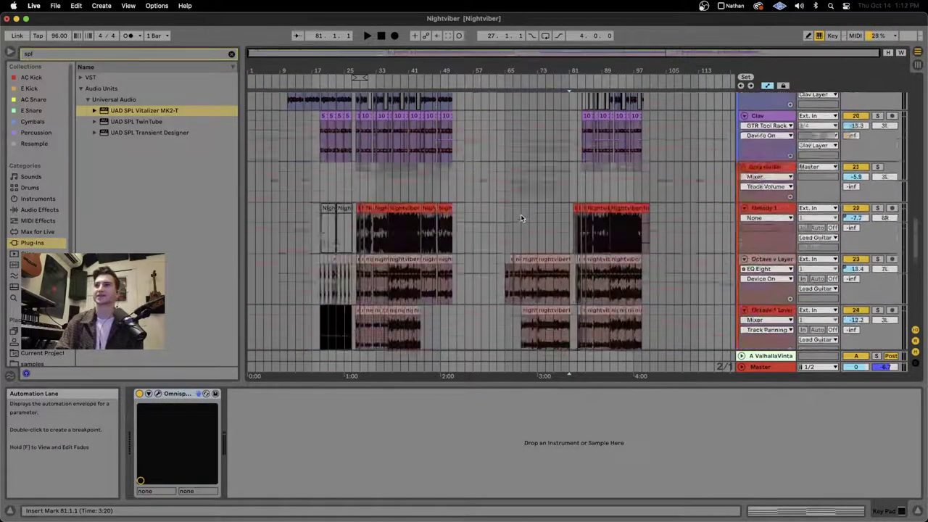
pyautogui.scroll(-5, 520, 218)
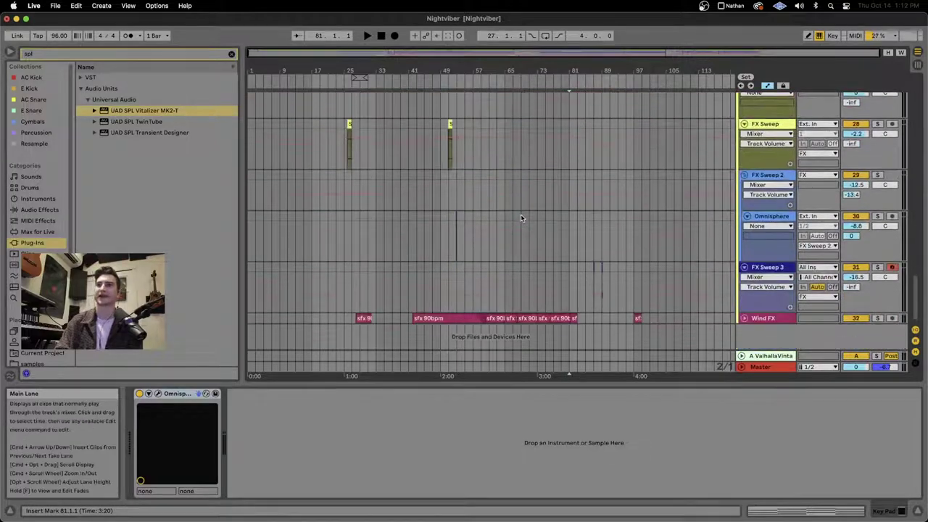
pyautogui.scroll(8, 521, 217)
pyautogui.scroll(12, 521, 216)
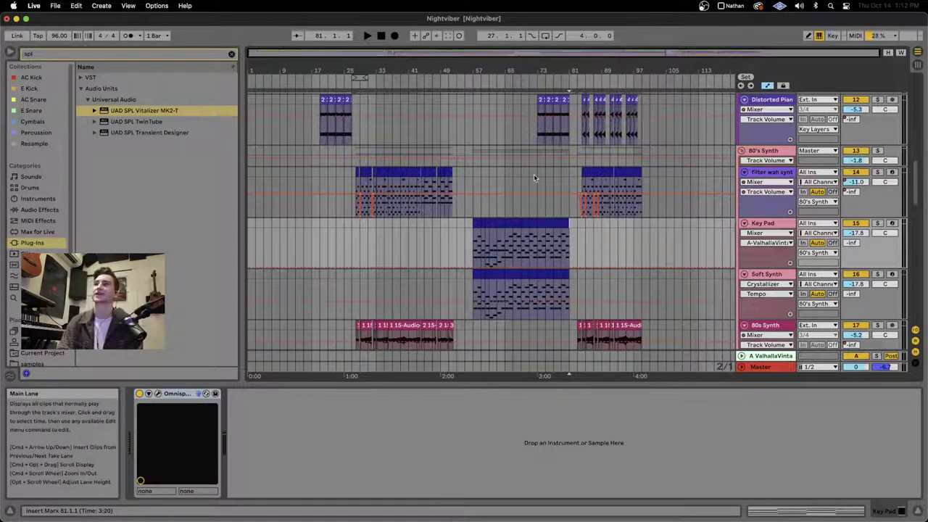
# Select bars 69 to 77 on the filter wah synth track and delete that time range from the whole arrangement.
pyautogui.moveTo(521, 177); pyautogui.dragTo(553, 179)
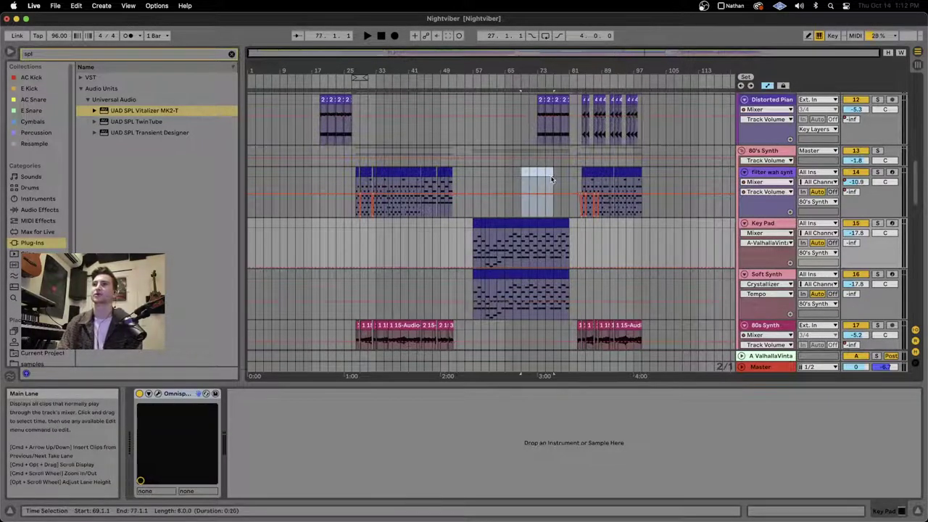
pyautogui.scroll(5, 558, 156)
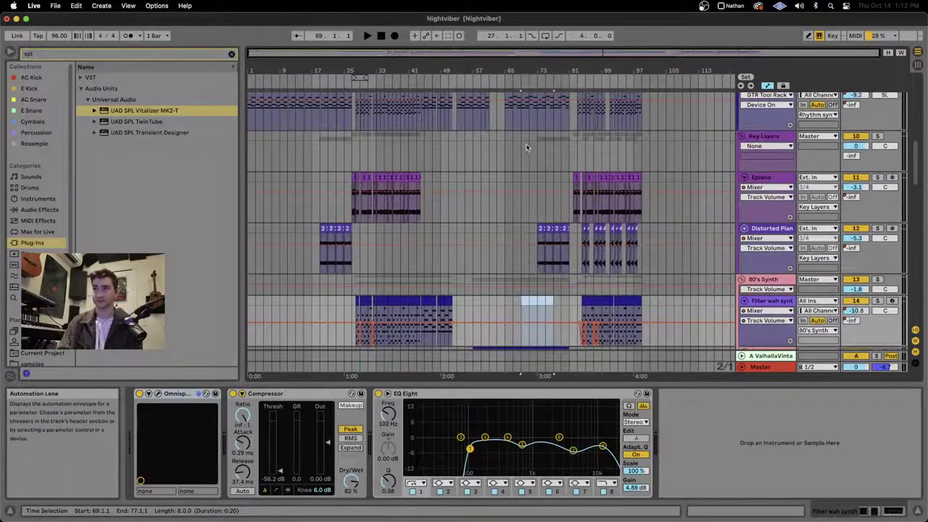
pyautogui.scroll(-5, 544, 156)
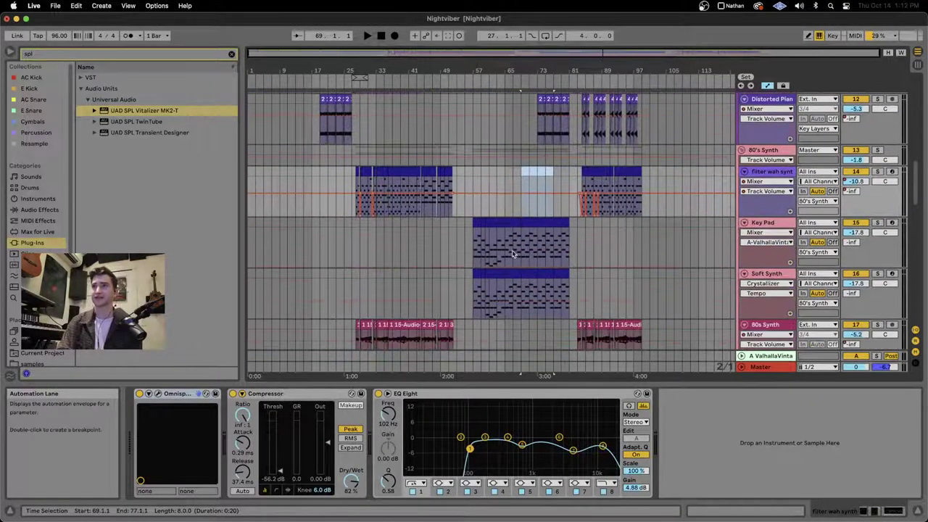
pyautogui.scroll(2, 538, 206)
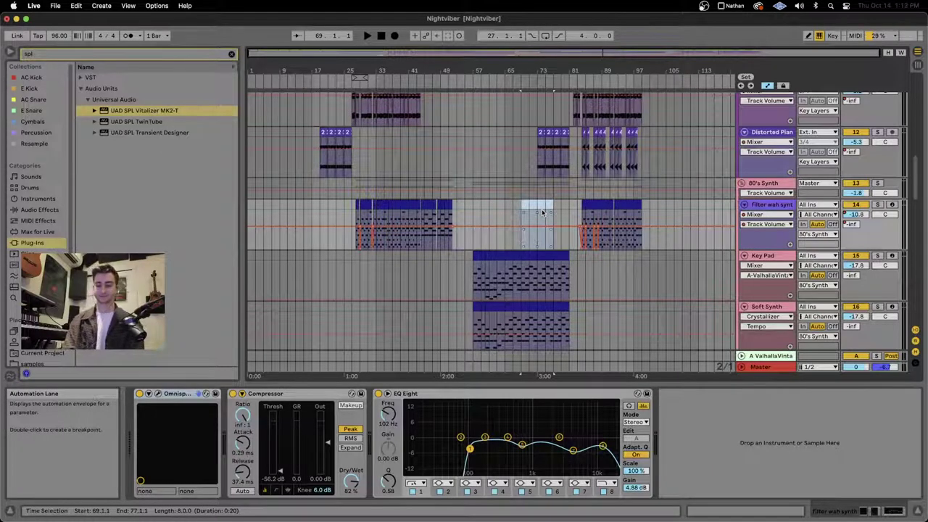
pyautogui.press('super+shift+Delete')
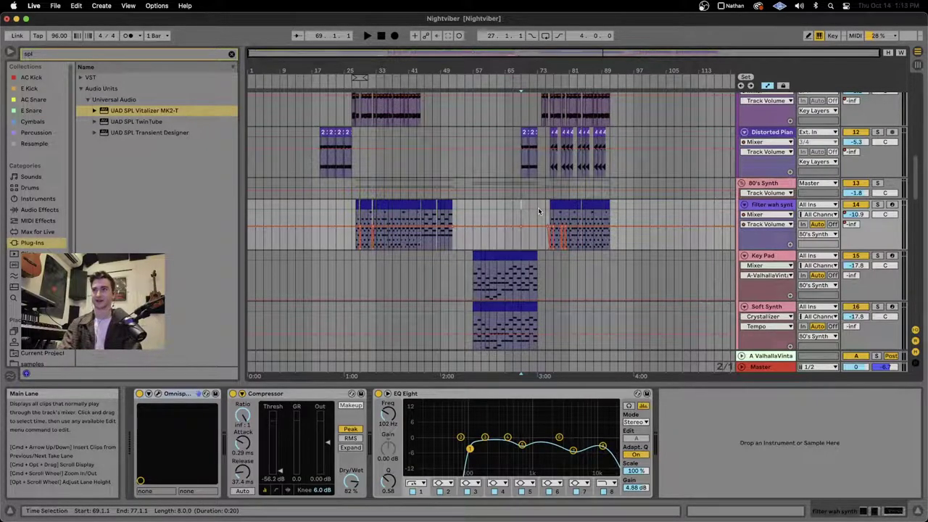
# Select bars 65 to 73 on the filter wah synth track, then audition the shortened section from bar 65 and stop playback.
pyautogui.moveTo(508, 206); pyautogui.dragTo(538, 207)
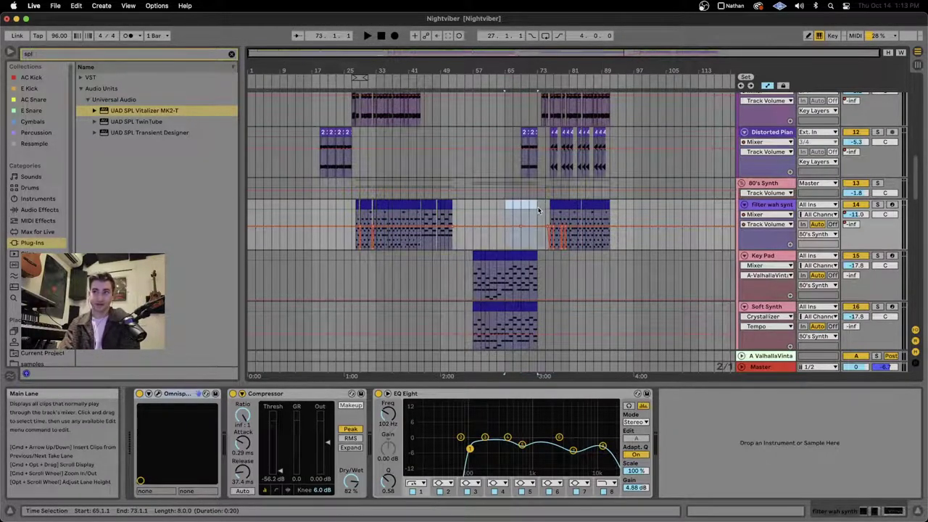
pyautogui.scroll(1, 537, 211)
pyautogui.click(508, 219)
pyautogui.press('space')
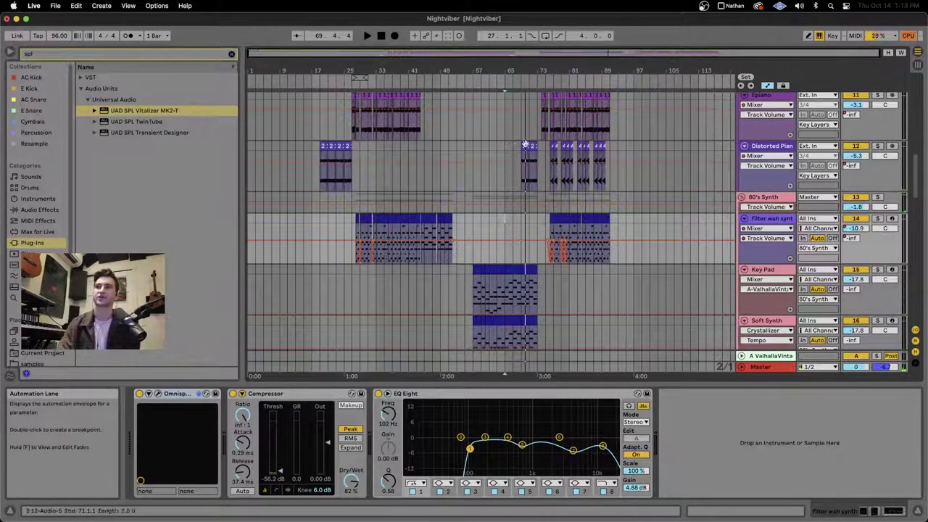
pyautogui.press('space')
# Select bars 67 to 71 on the Distorted Piano track and review the shortened arrangement across all track groups.
pyautogui.moveTo(515, 147); pyautogui.dragTo(529, 150)
pyautogui.scroll(-15, 524, 179)
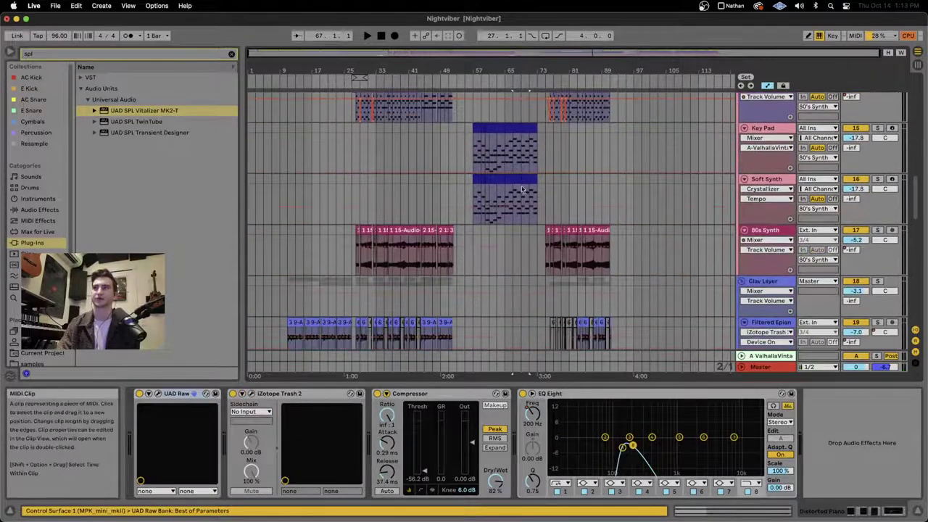
pyautogui.scroll(-3, 542, 238)
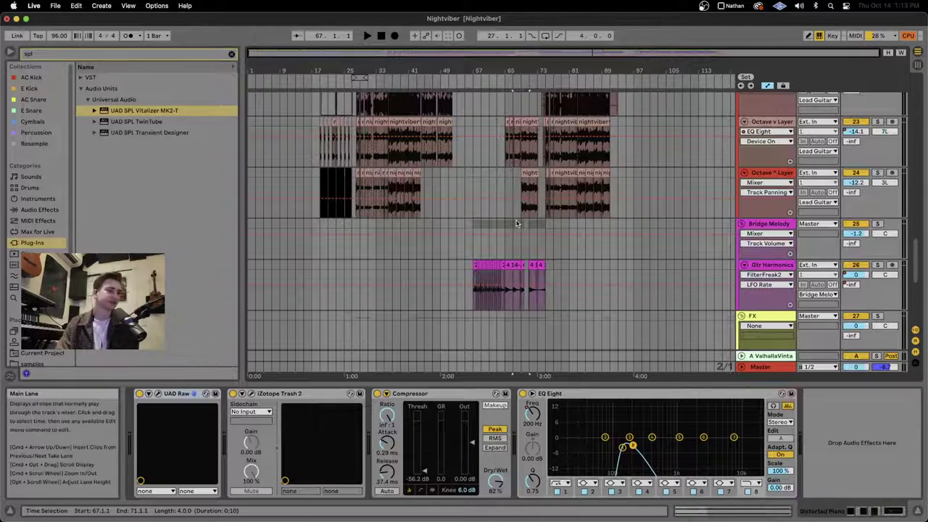
pyautogui.scroll(20, 511, 211)
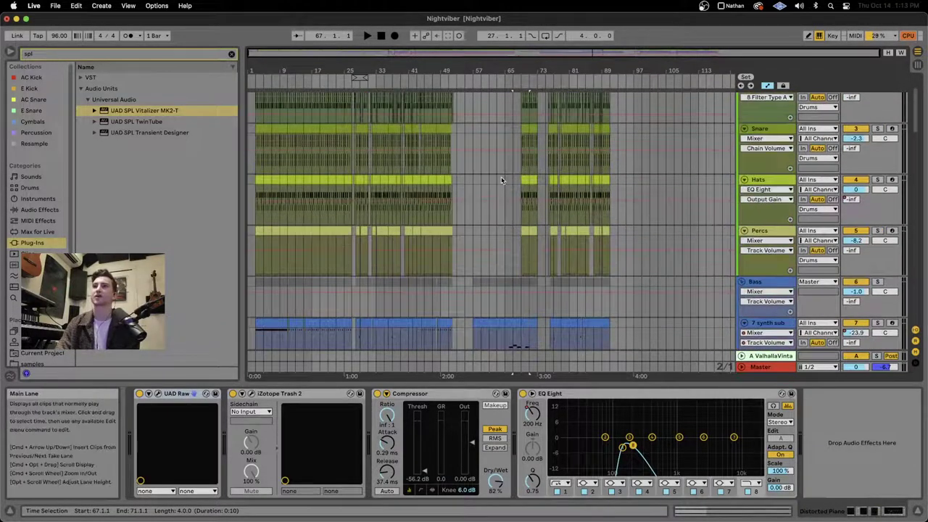
pyautogui.scroll(-3, 501, 146)
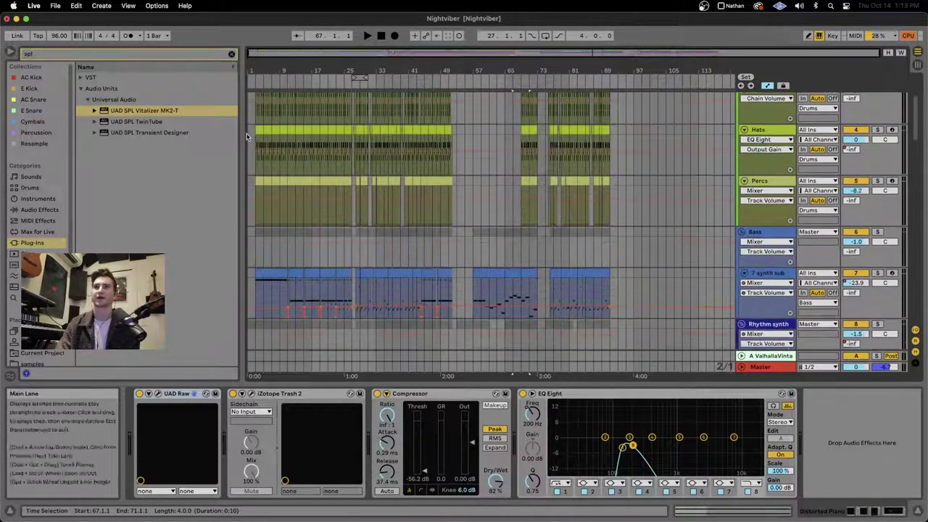
pyautogui.scroll(-1, 287, 182)
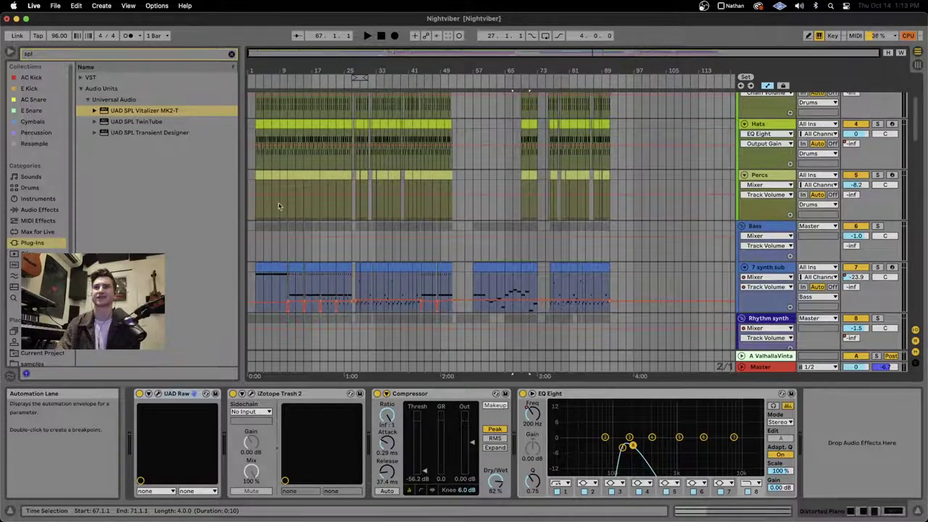
pyautogui.scroll(-3, 261, 220)
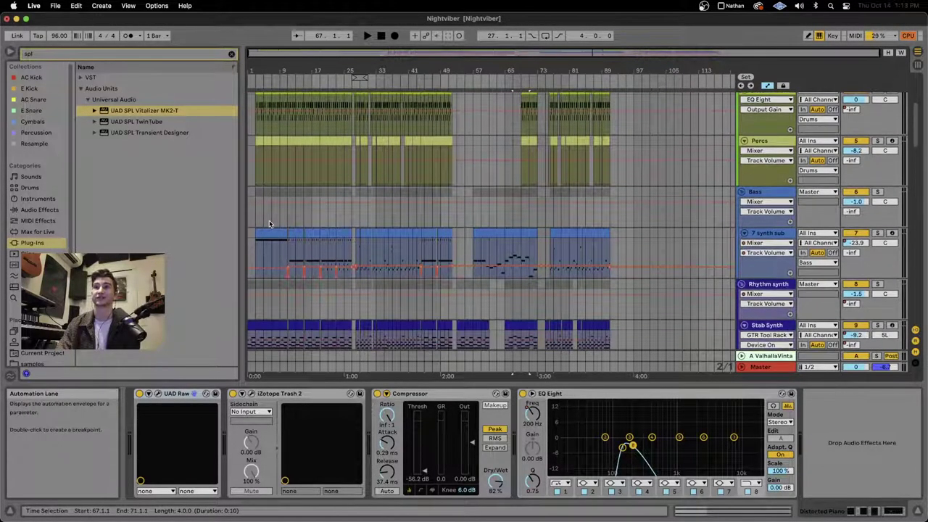
pyautogui.scroll(-15, 269, 223)
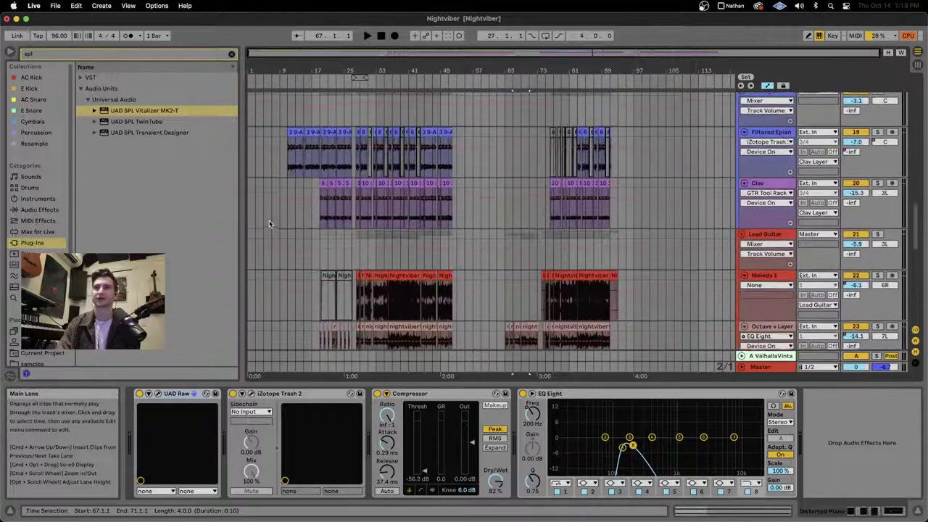
pyautogui.scroll(-5, 269, 224)
pyautogui.scroll(20, 269, 224)
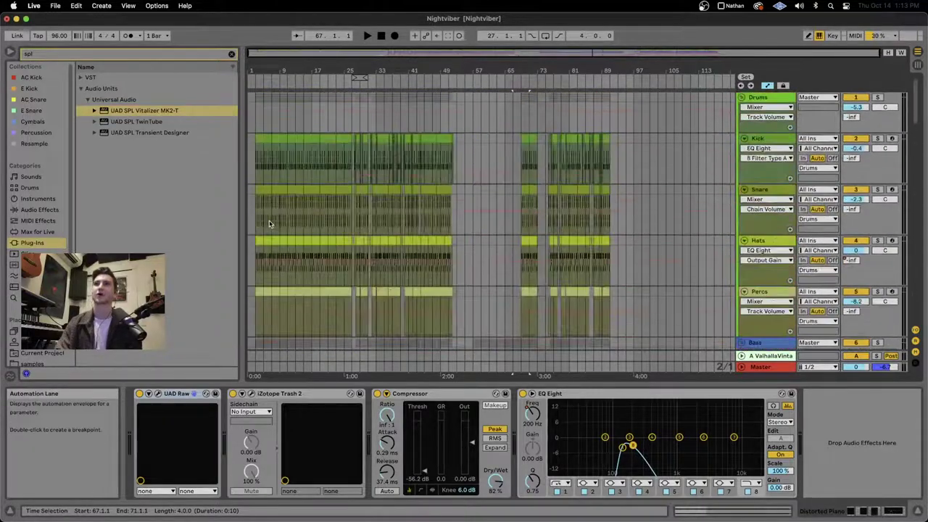
# Collapse every track group from Drums to FX, then place the insert mark at bar 91 on Key Layers.
pyautogui.click(765, 97)
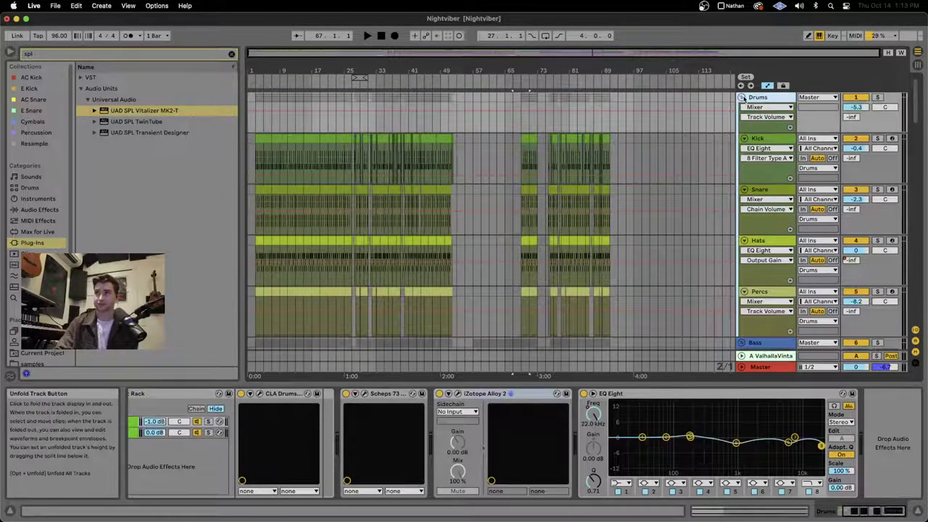
pyautogui.click(741, 97)
pyautogui.click(741, 108)
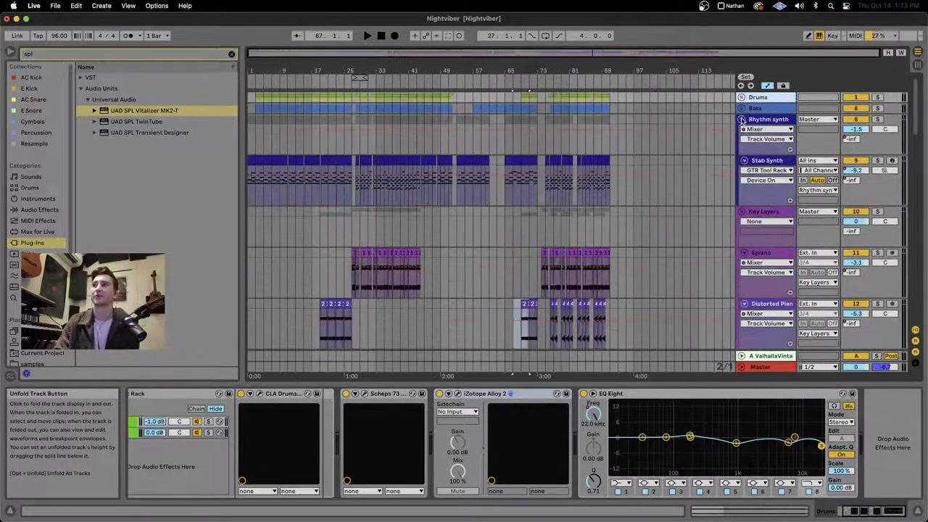
pyautogui.click(741, 118)
pyautogui.click(741, 130)
pyautogui.click(741, 140)
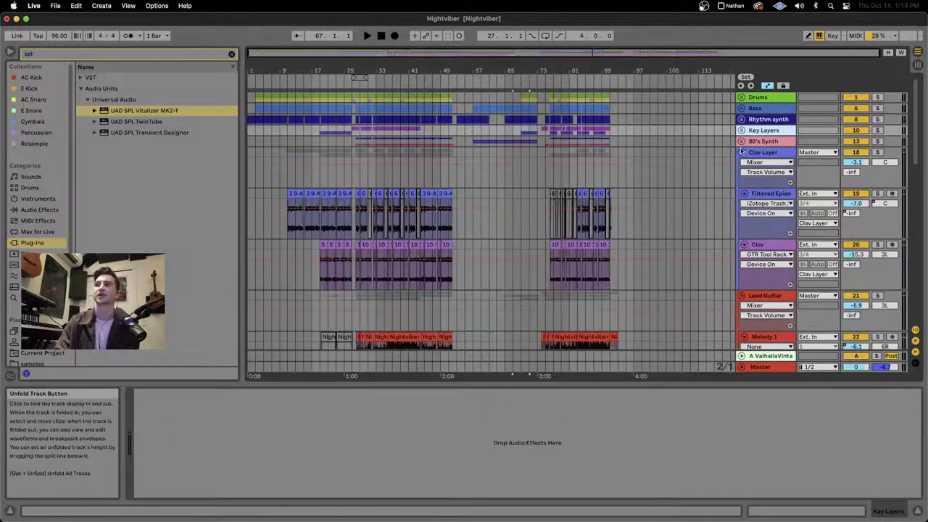
pyautogui.click(741, 152)
pyautogui.click(741, 163)
pyautogui.click(741, 174)
pyautogui.click(741, 185)
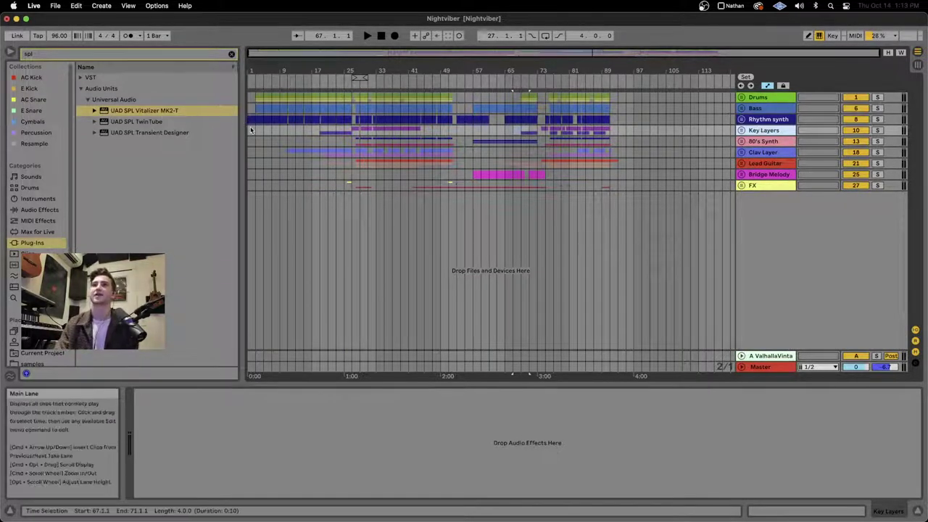
pyautogui.moveTo(251, 130); pyautogui.dragTo(625, 142)
pyautogui.click(613, 131)
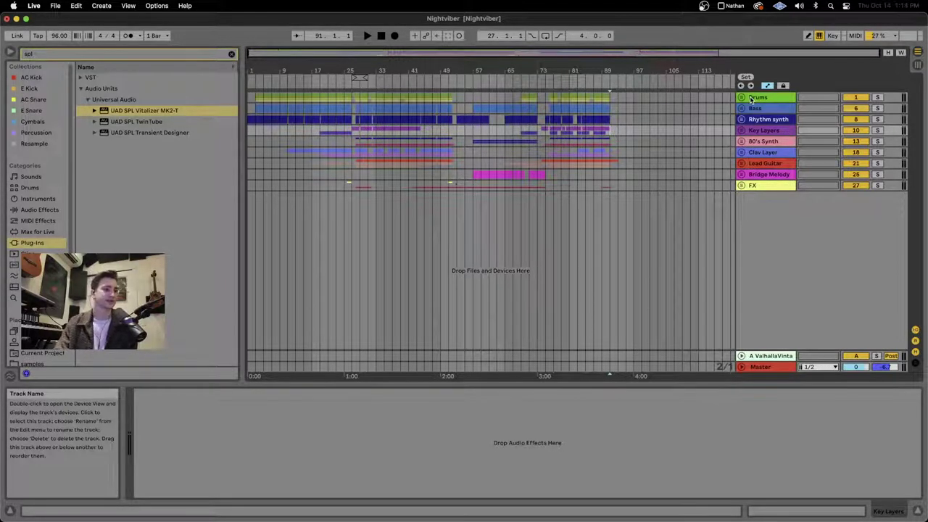
# Expand the Drums group and show the devices of its Kick, Snare, Hats and Percs tracks one after another.
pyautogui.click(754, 98)
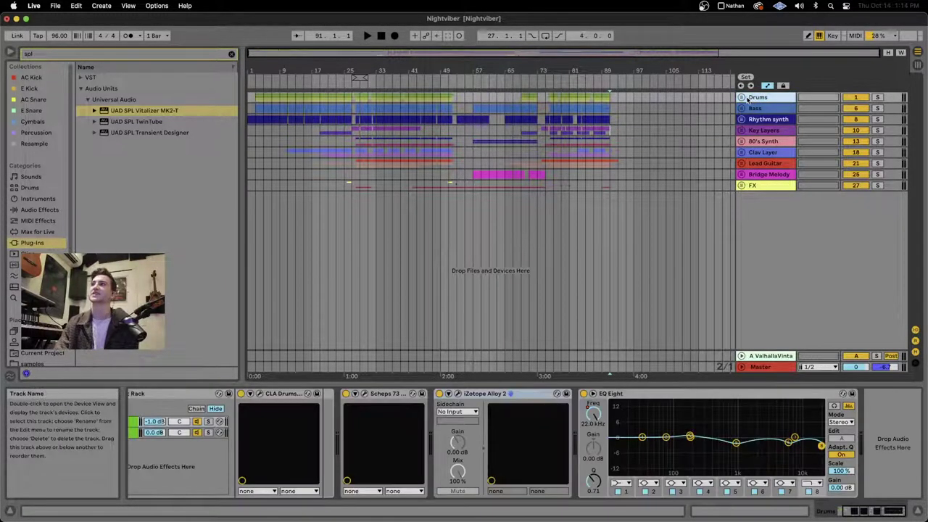
pyautogui.click(742, 97)
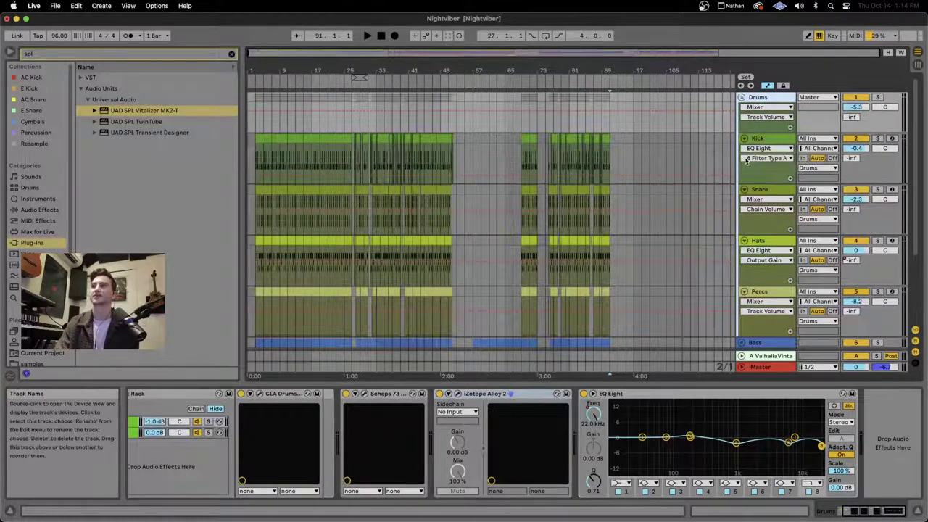
pyautogui.scroll(-2, 765, 114)
pyautogui.click(767, 112)
pyautogui.click(761, 161)
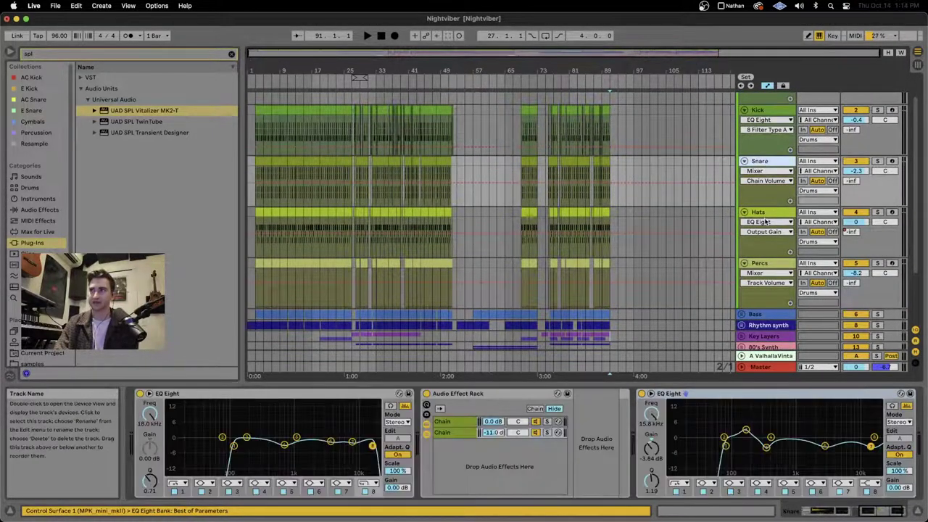
pyautogui.click(765, 217)
pyautogui.click(759, 267)
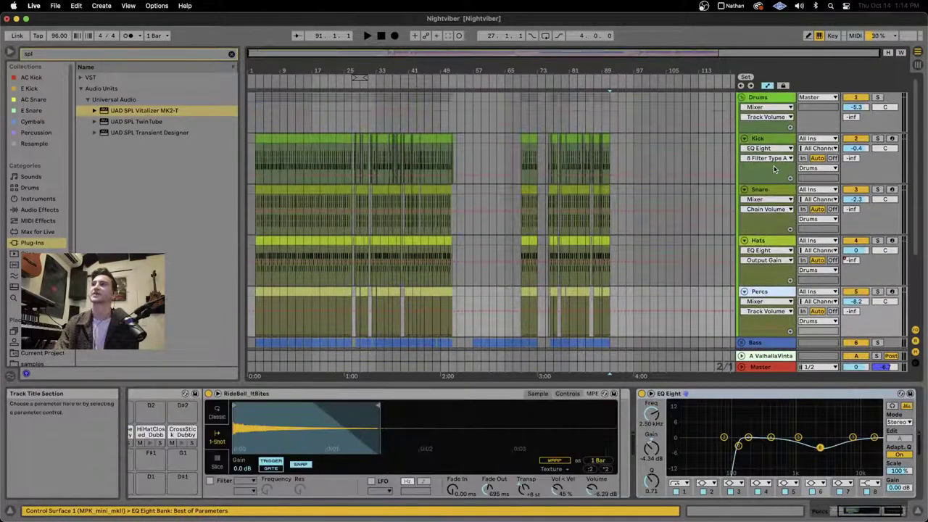
# Show the Drums group's device chain again, followed by the Kick track's devices.
pyautogui.scroll(2, 761, 181)
pyautogui.click(759, 97)
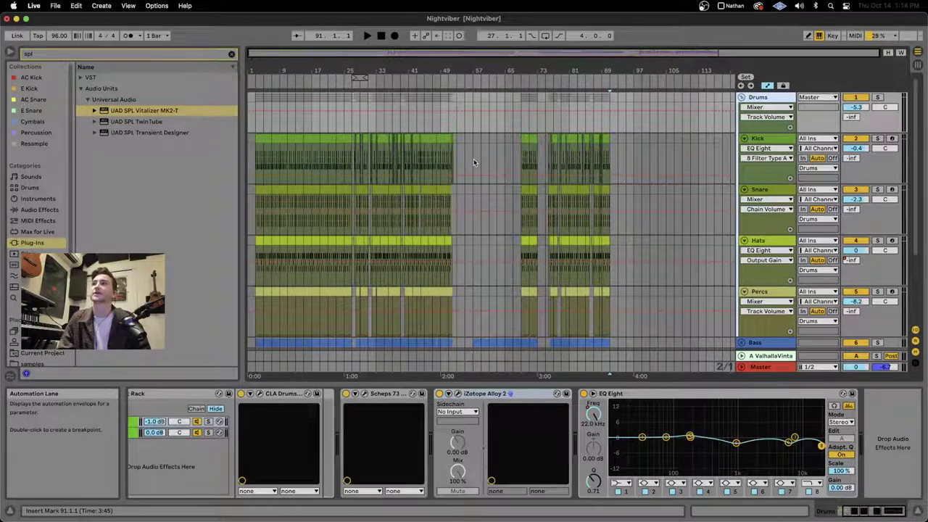
pyautogui.click(744, 170)
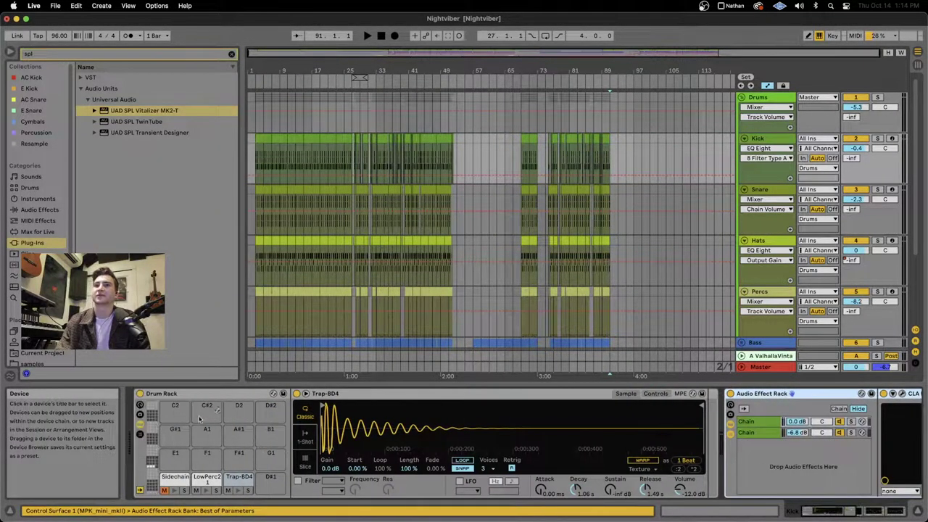
# Show the devices of the Snare, Hats and Percs tracks in turn, with the insert mark moved to bar 11 on Kick.
pyautogui.click(770, 190)
pyautogui.click(768, 240)
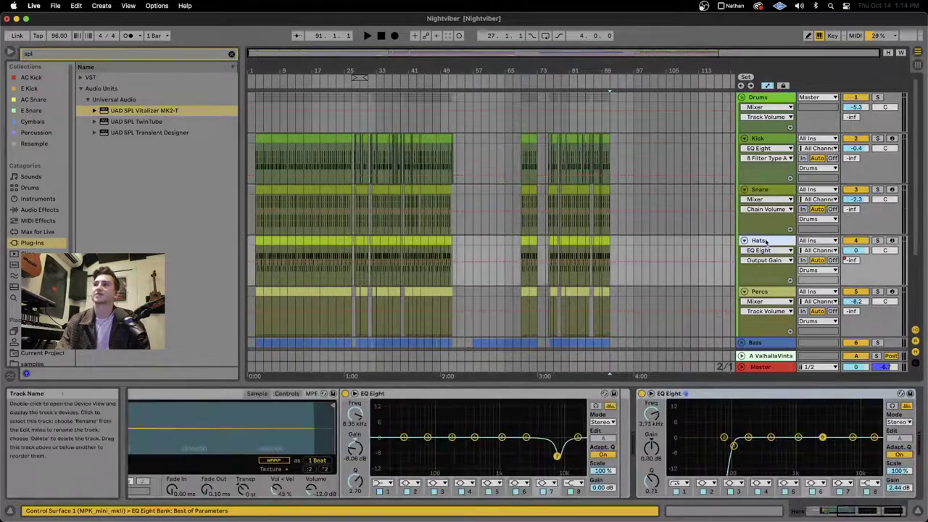
pyautogui.click(762, 296)
pyautogui.click(281, 190)
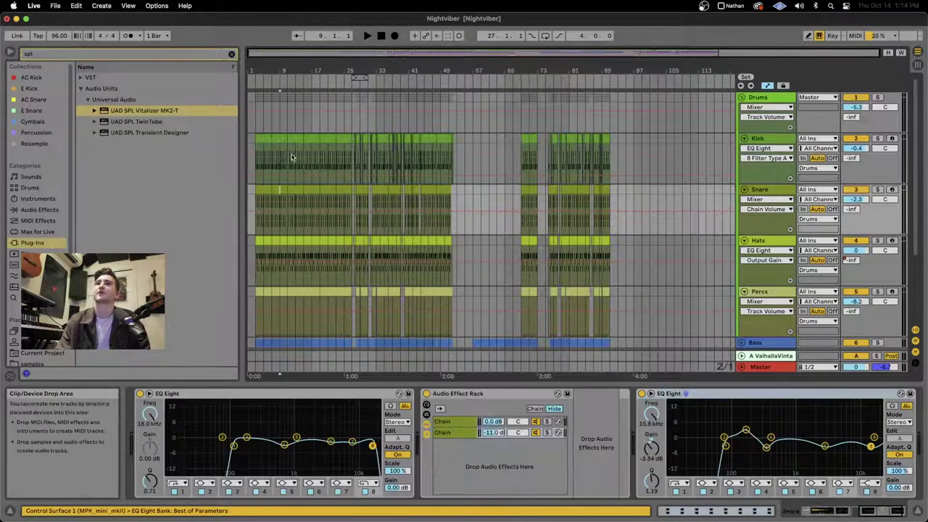
pyautogui.click(290, 158)
pyautogui.click(767, 242)
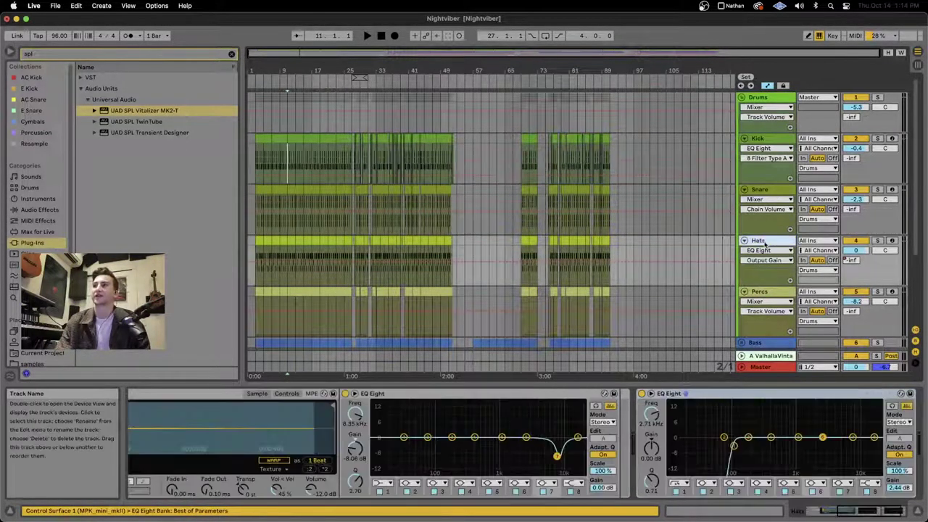
pyautogui.click(762, 292)
pyautogui.click(777, 243)
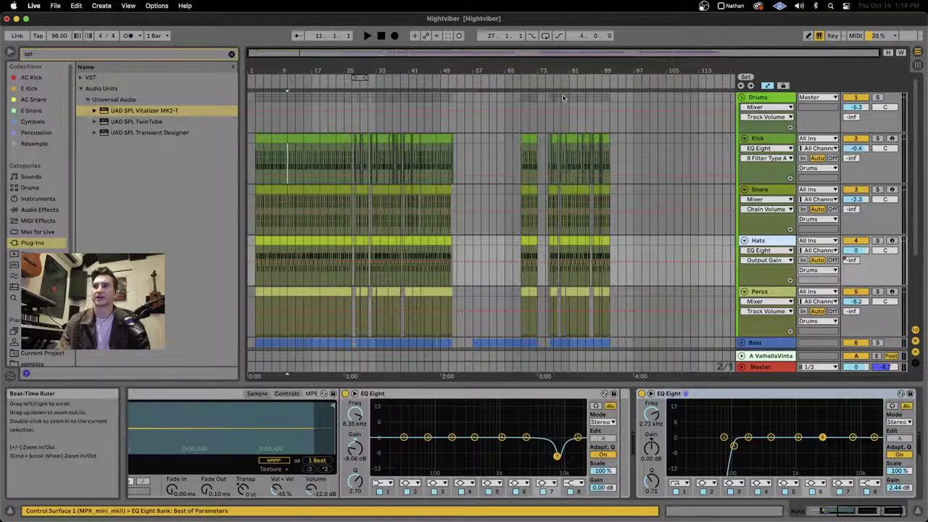
# Select bars 11 to 15 across the Kick, Snare, Hats and Percs tracks, then examine the Kick track's effect chain.
pyautogui.click(287, 154)
pyautogui.moveTo(287, 153); pyautogui.dragTo(305, 296)
pyautogui.click(775, 139)
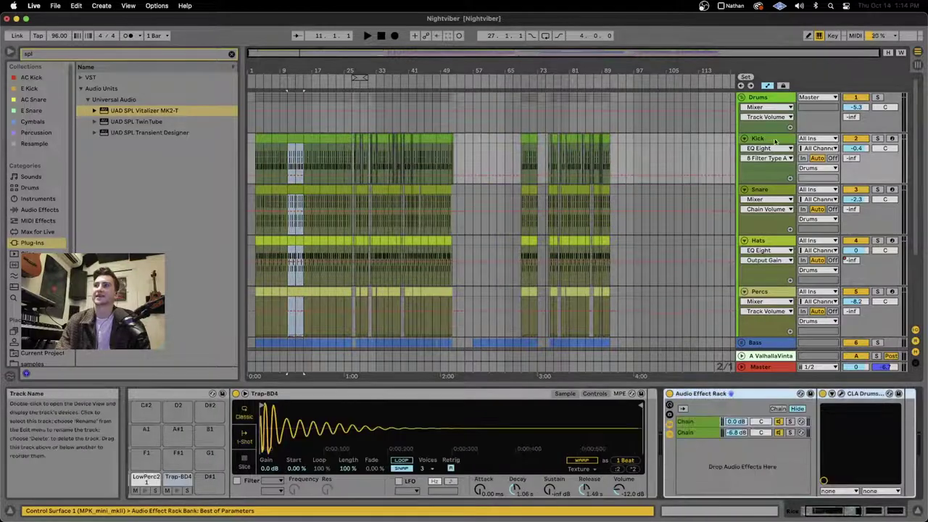
pyautogui.hscroll(10, 794, 502)
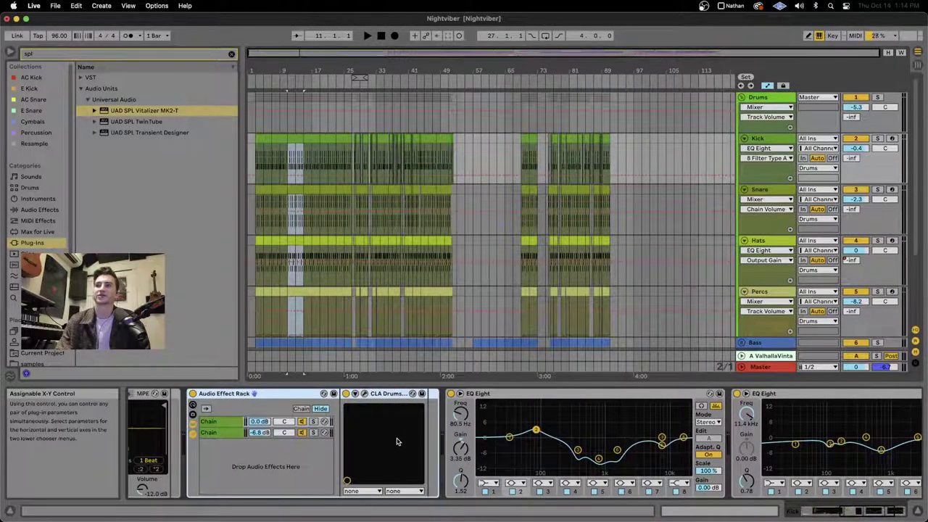
# Show the chain list of the Kick track's Drum Rack, then hide it again.
pyautogui.hscroll(-8, 396, 442)
pyautogui.hscroll(-3, 397, 442)
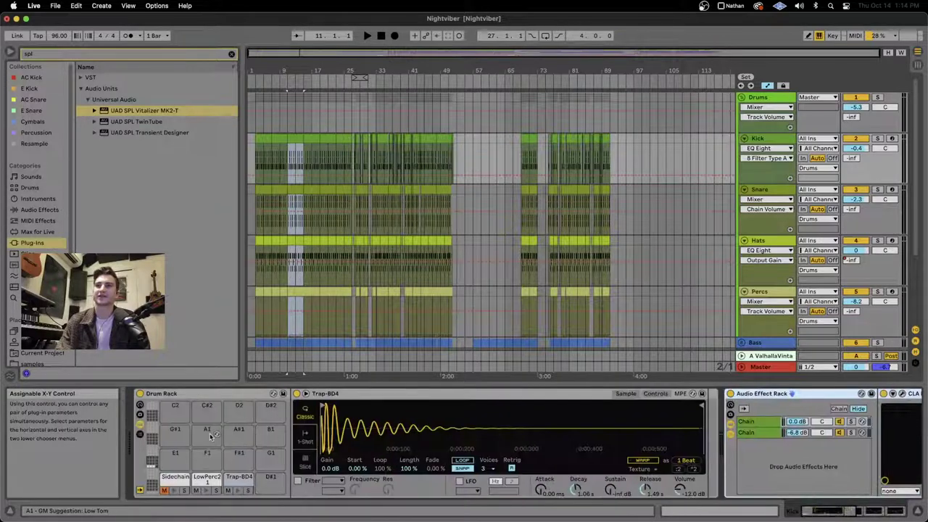
pyautogui.click(143, 438)
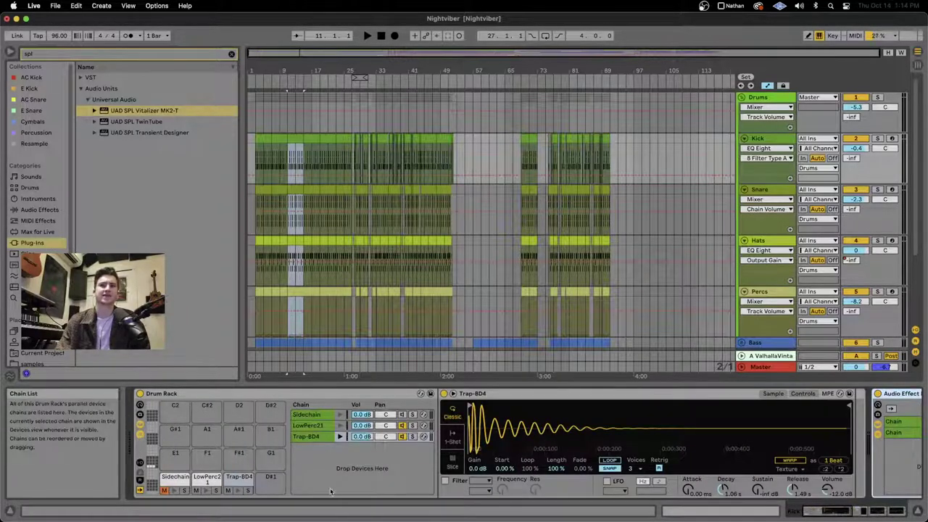
pyautogui.click(143, 437)
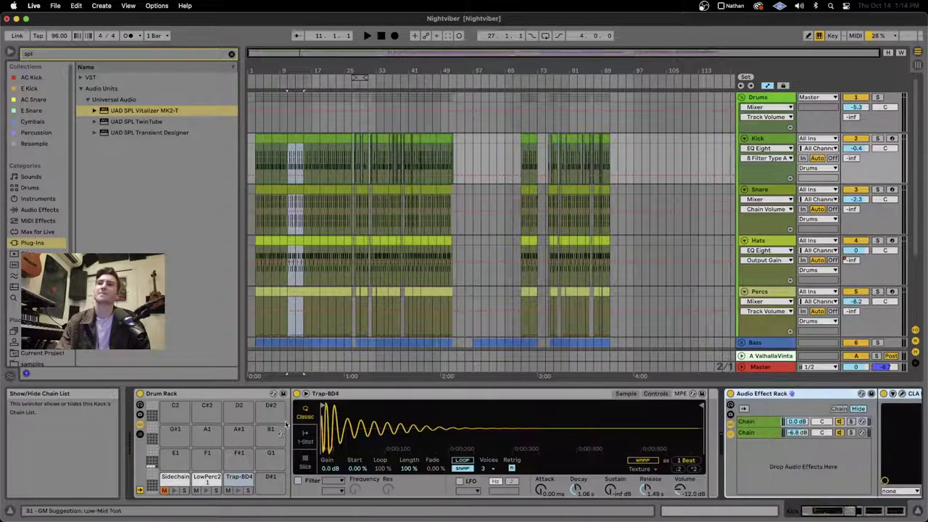
pyautogui.hscroll(6, 363, 433)
# Delete the rack holding the disabled OneKnob Pressure from the 002 Snares pad in the Snare track's Drum Rack.
pyautogui.click(770, 190)
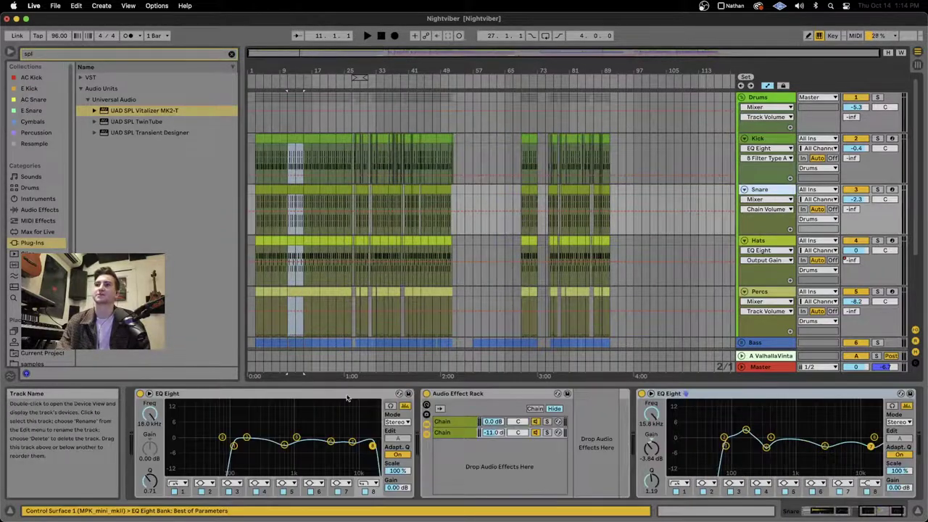
pyautogui.hscroll(-8, 346, 398)
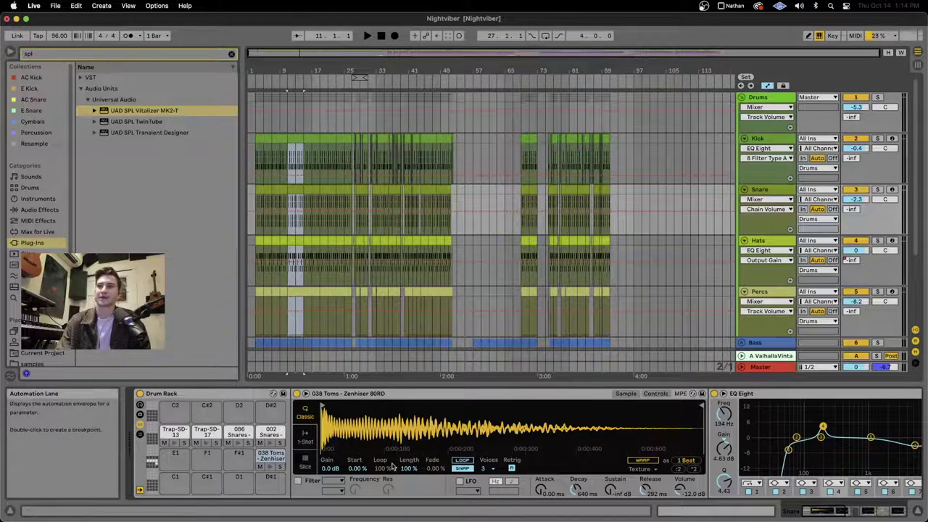
pyautogui.click(270, 433)
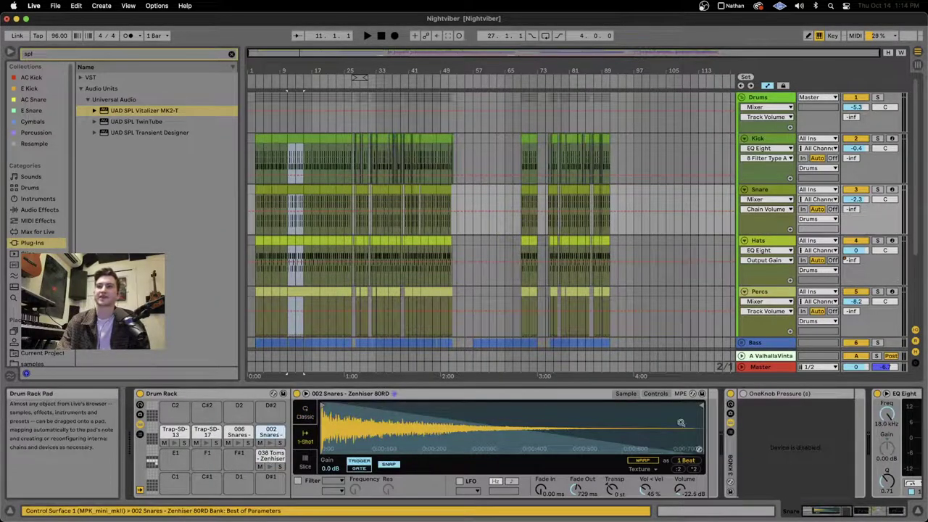
pyautogui.click(733, 445)
pyautogui.press('Delete')
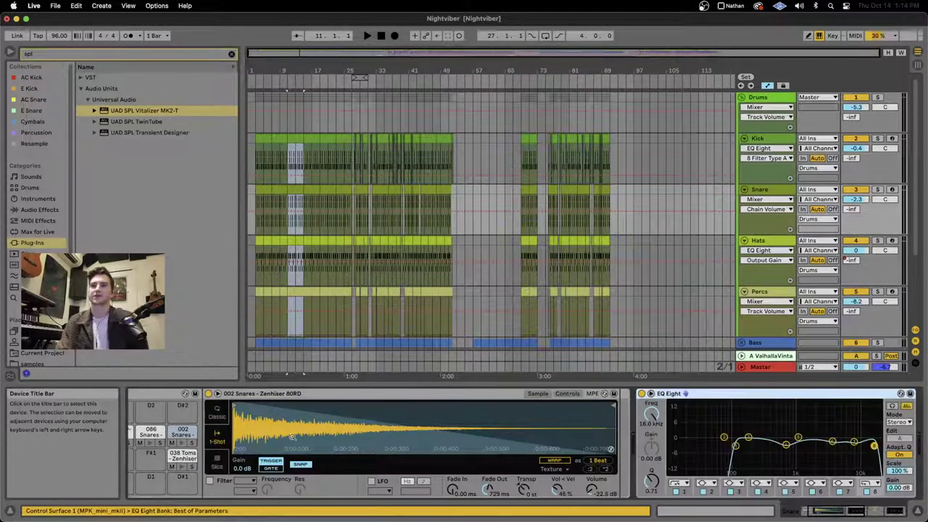
# Show the 038 Toms pad's sampler in the Snare track's Drum Rack and the EQ Eight devices that follow it.
pyautogui.click(187, 455)
pyautogui.hscroll(3, 491, 431)
pyautogui.hscroll(3, 491, 432)
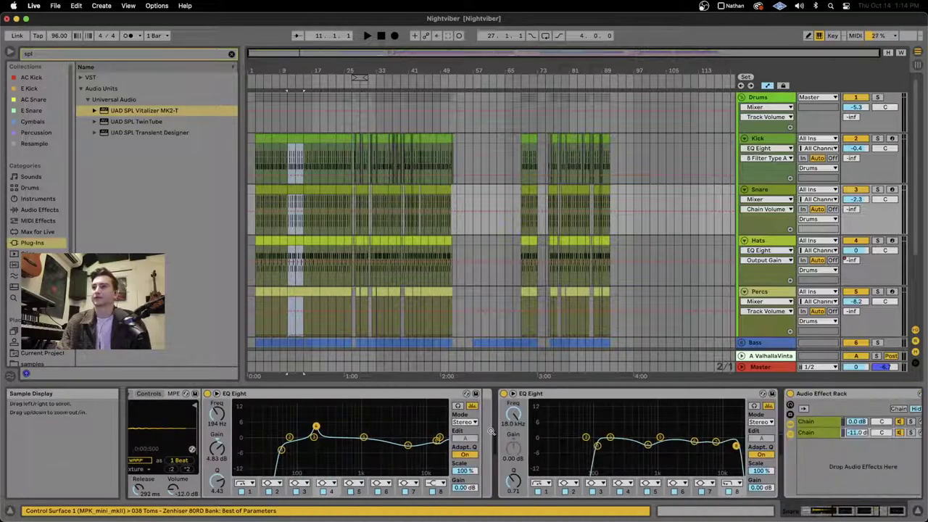
pyautogui.hscroll(-5, 333, 457)
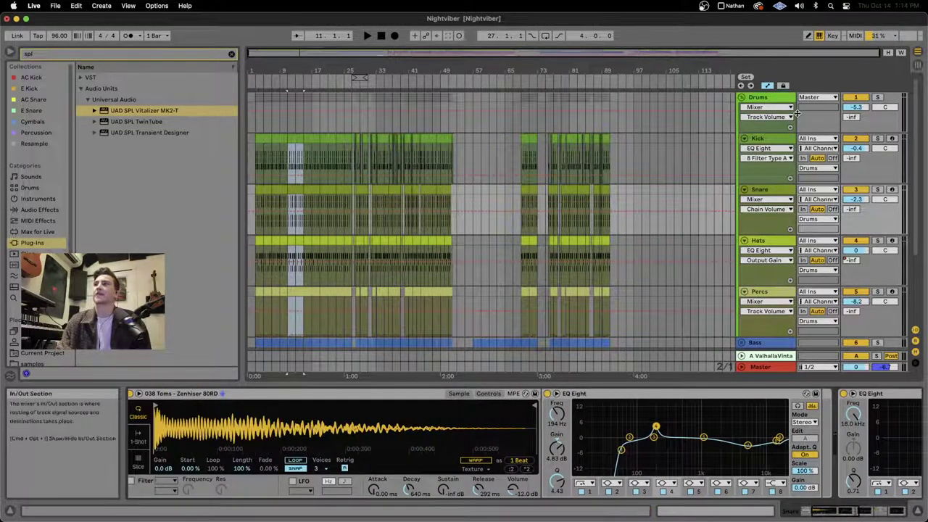
# Review the device chains of the Drums group and its Kick, Snare and Hats tracks, returning to the Drums group.
pyautogui.click(773, 97)
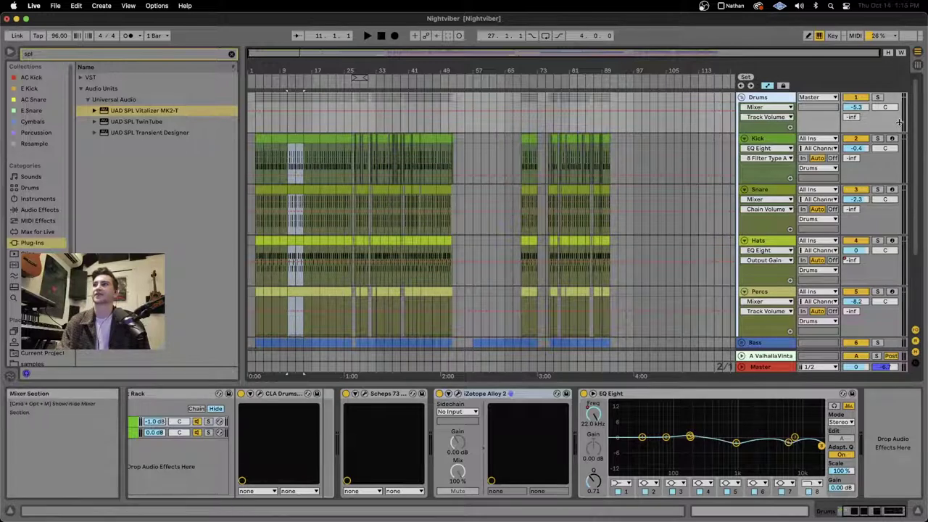
pyautogui.click(774, 133)
pyautogui.click(773, 190)
pyautogui.click(766, 232)
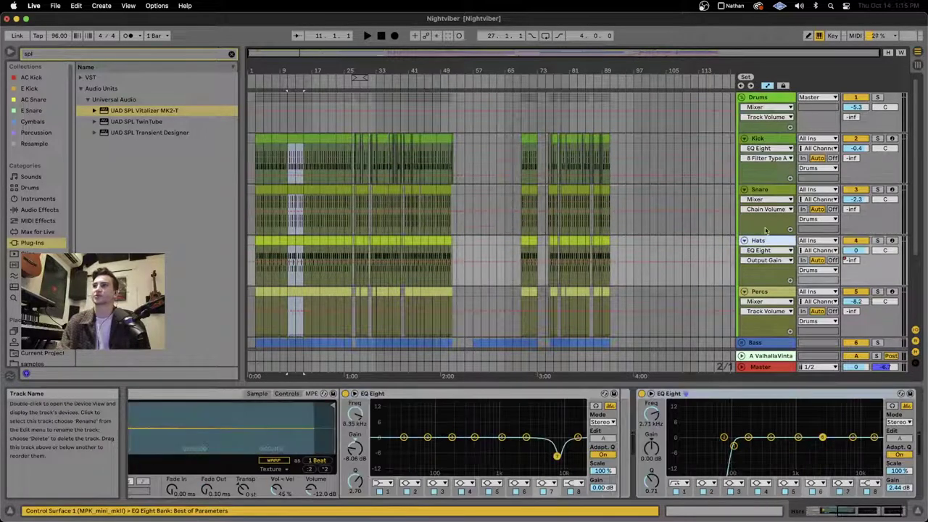
pyautogui.click(773, 100)
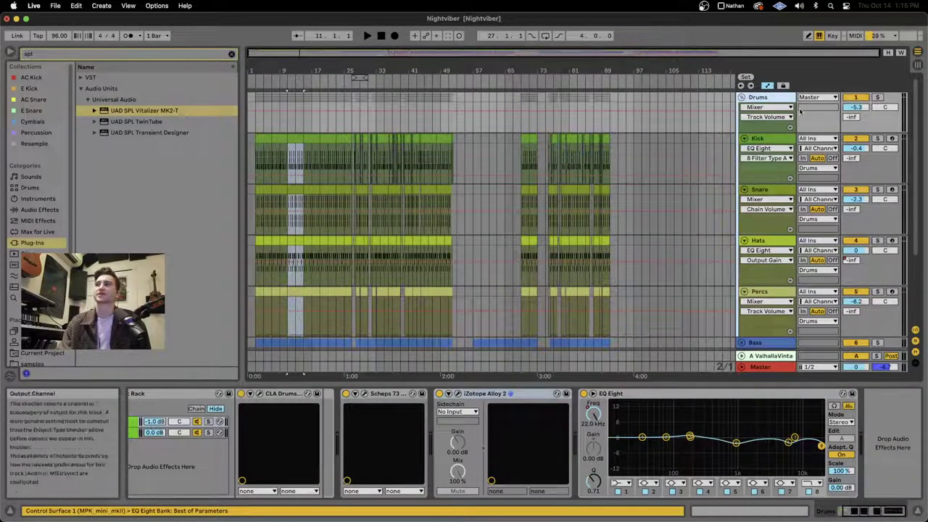
pyautogui.click(759, 99)
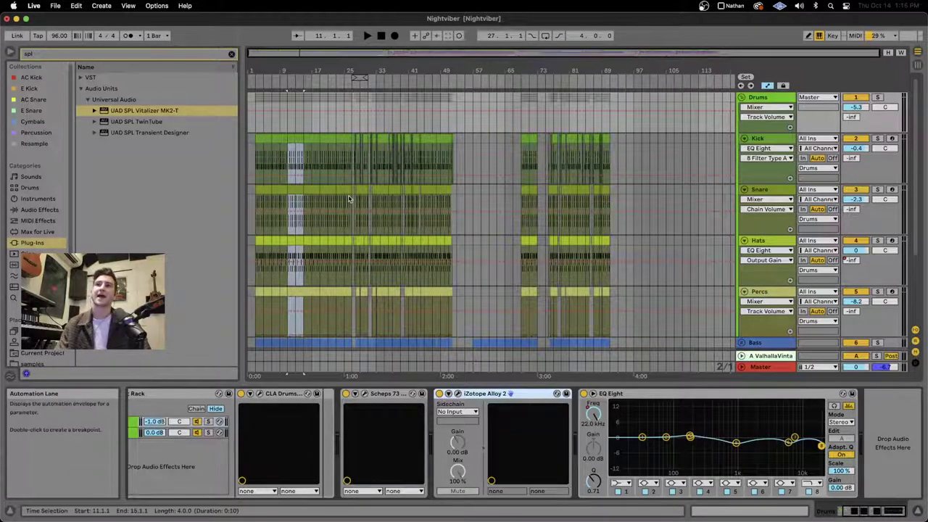
# Select bars 9 to 13 on the Snare, Hats and Percs tracks, then compare the Drums group's and Kick track's devices.
pyautogui.click(283, 150)
pyautogui.moveTo(283, 149); pyautogui.dragTo(296, 308)
pyautogui.click(774, 98)
pyautogui.click(774, 139)
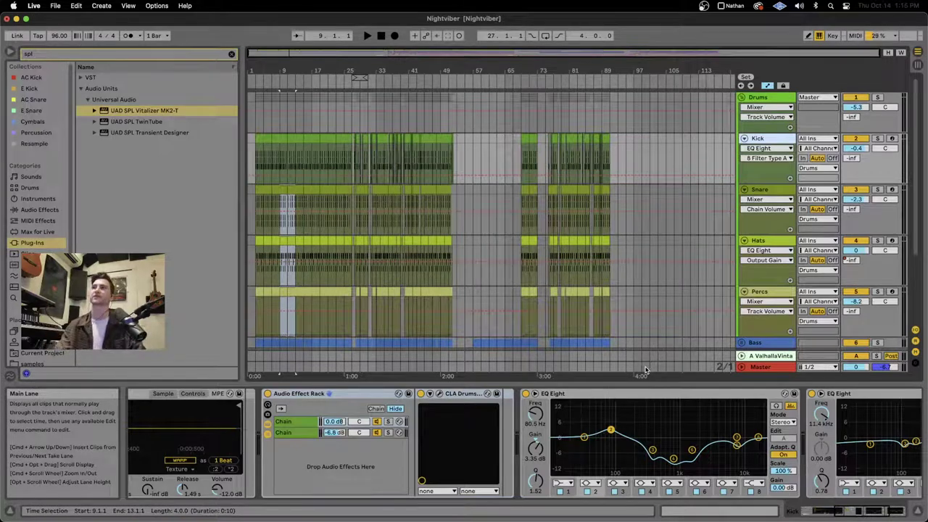
pyautogui.click(766, 138)
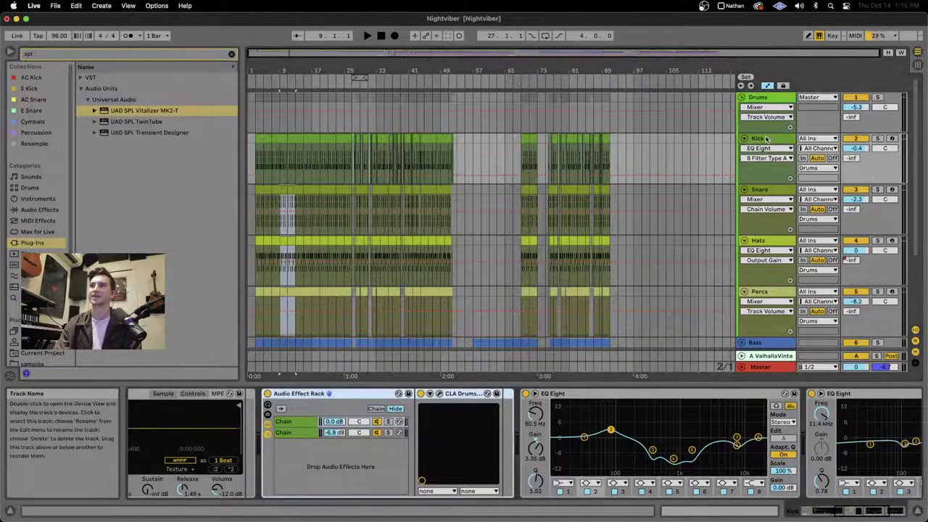
pyautogui.click(765, 98)
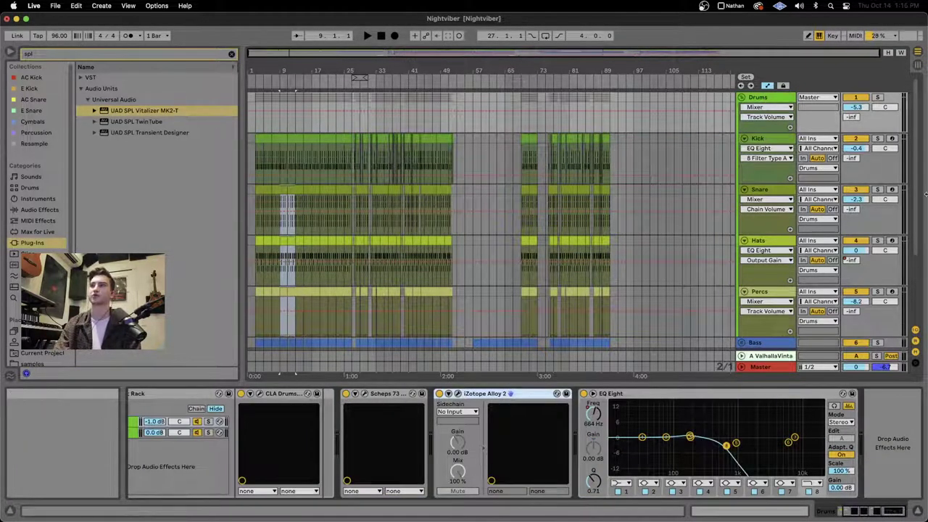
pyautogui.click(775, 139)
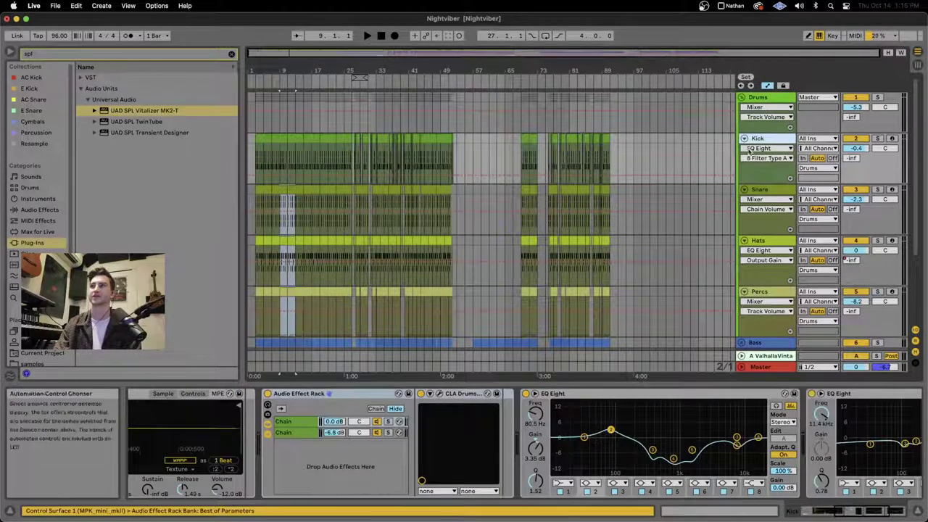
pyautogui.click(777, 101)
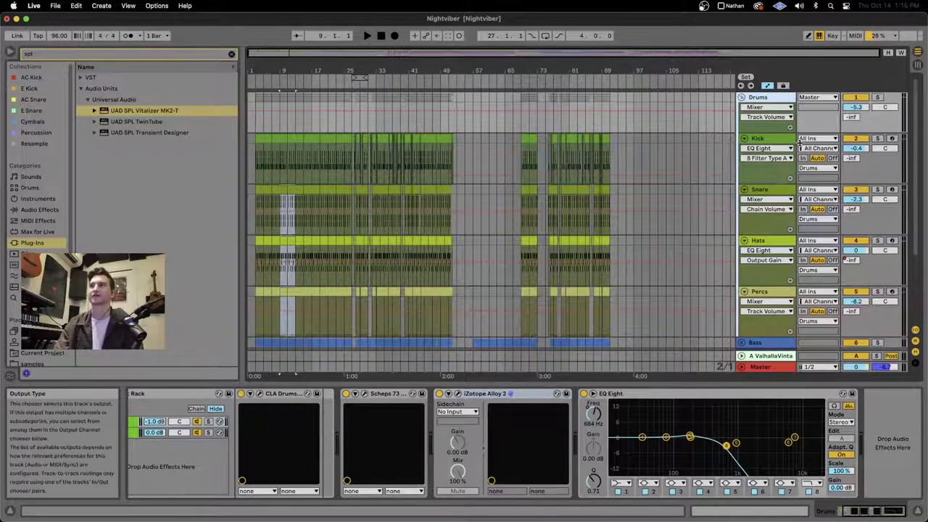
# Show the devices of the Kick, Snare, Hats and Percs tracks one after another and look over the remaining track groups.
pyautogui.click(771, 142)
pyautogui.click(761, 213)
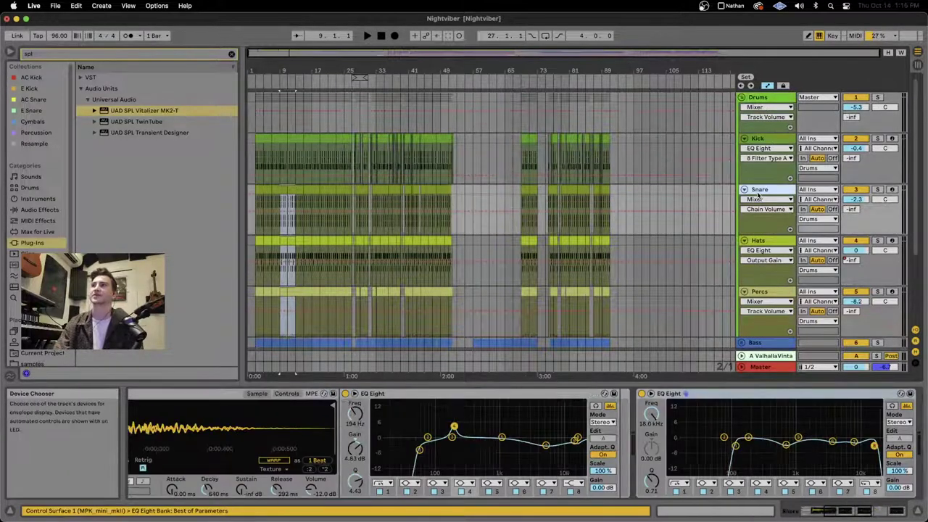
pyautogui.click(763, 243)
pyautogui.click(761, 295)
pyautogui.scroll(-5, 767, 276)
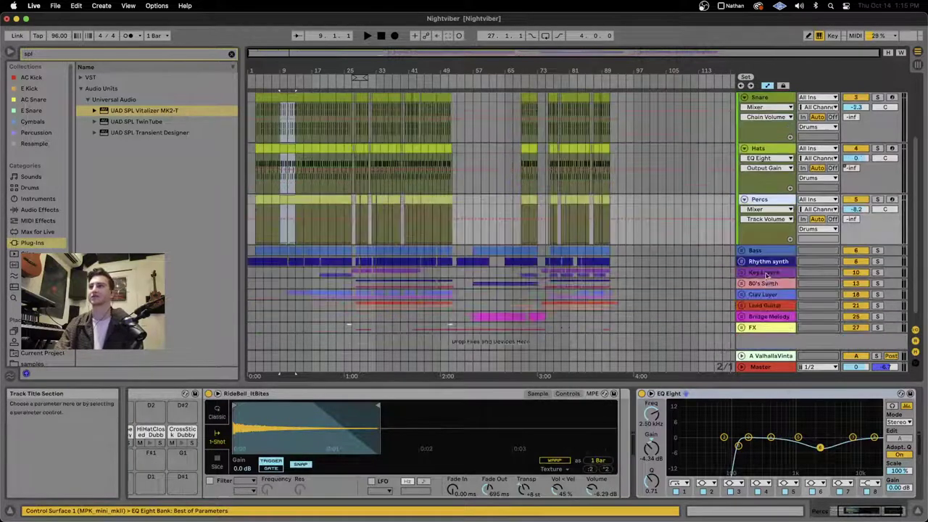
pyautogui.scroll(5, 768, 276)
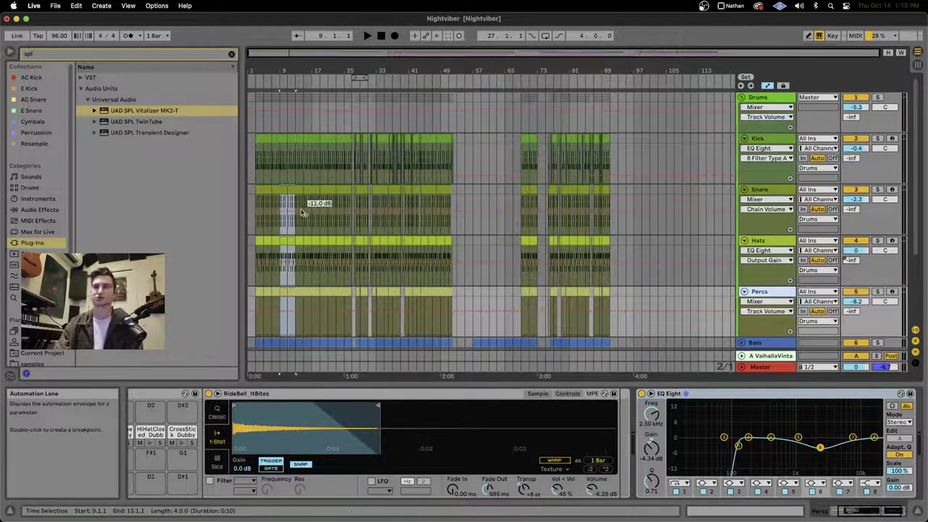
# Place the insert mark at bar 9 on Kick, then show the Drums group's chain and the Kick track's Drum Rack.
pyautogui.click(283, 156)
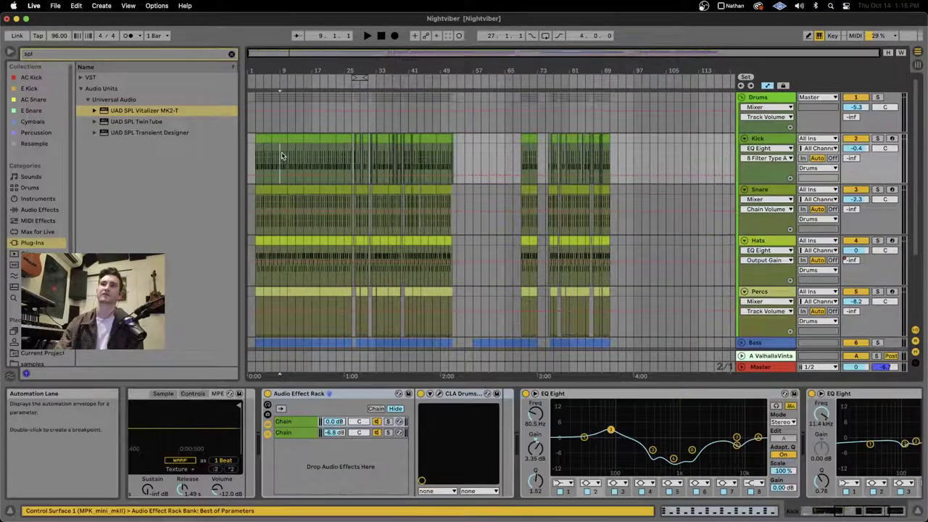
pyautogui.click(781, 98)
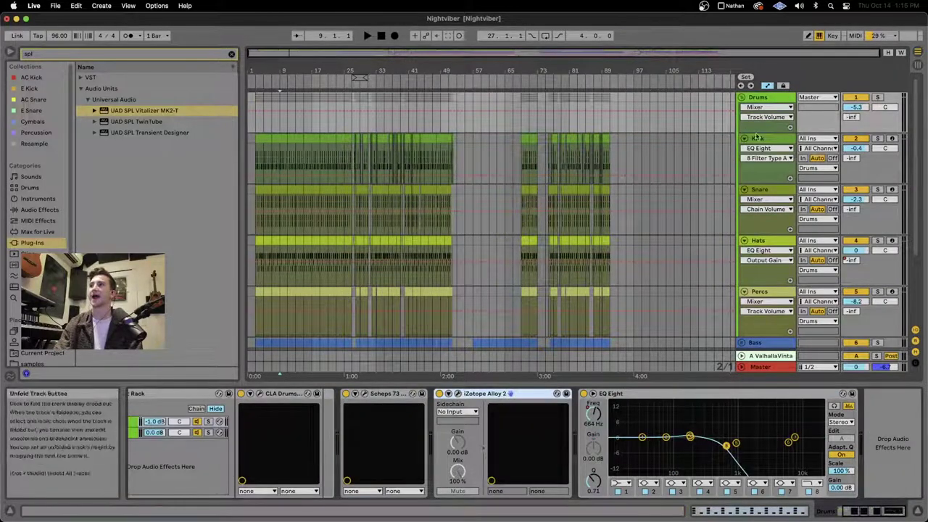
pyautogui.click(489, 310)
pyautogui.hscroll(-5, 349, 409)
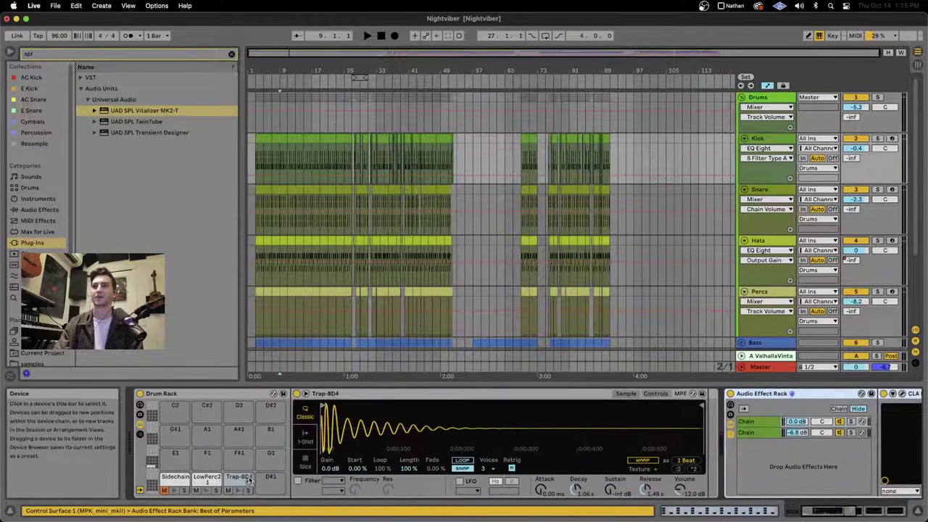
# Start playback from bar 9 and solo the Kick track.
pyautogui.press('space')
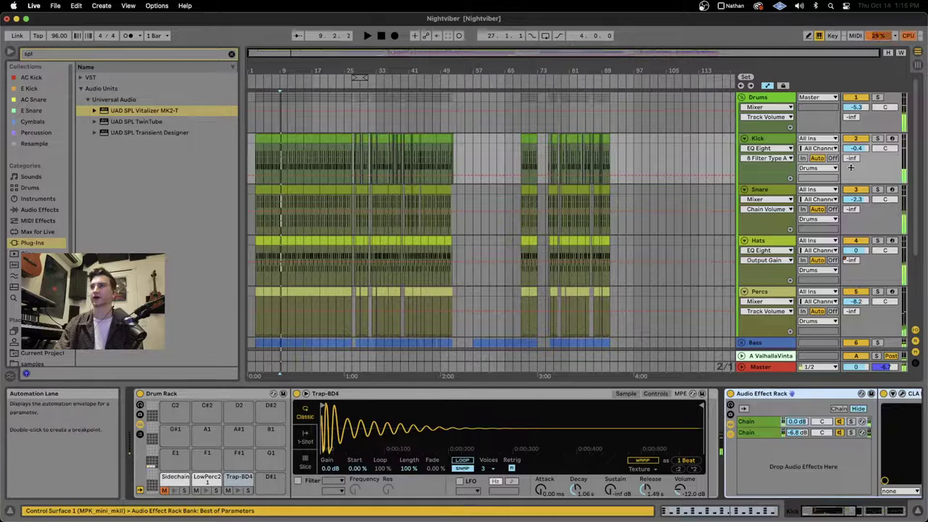
pyautogui.click(876, 130)
pyautogui.click(878, 139)
pyautogui.click(857, 138)
# Compare the LowPerc21 and Trap-BD4 pads in the Kick Drum Rack, then inspect the first filter band of LowPerc21's EQ Eight.
pyautogui.click(762, 139)
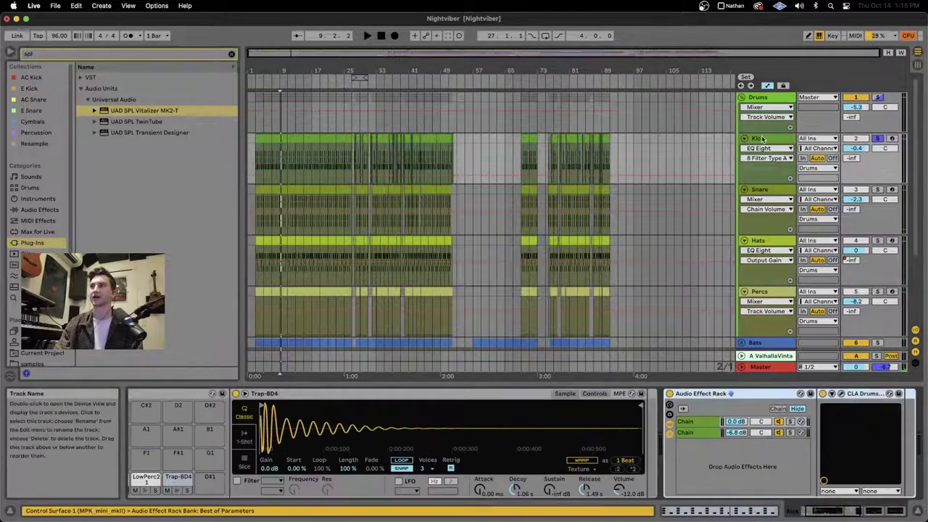
pyautogui.hscroll(-2, 217, 442)
pyautogui.click(213, 480)
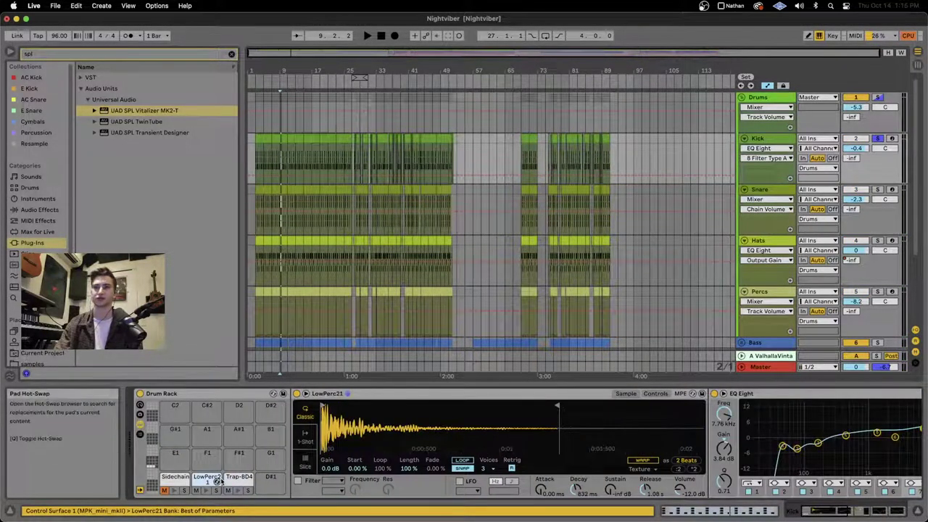
pyautogui.click(246, 480)
pyautogui.click(218, 482)
pyautogui.hscroll(3, 573, 487)
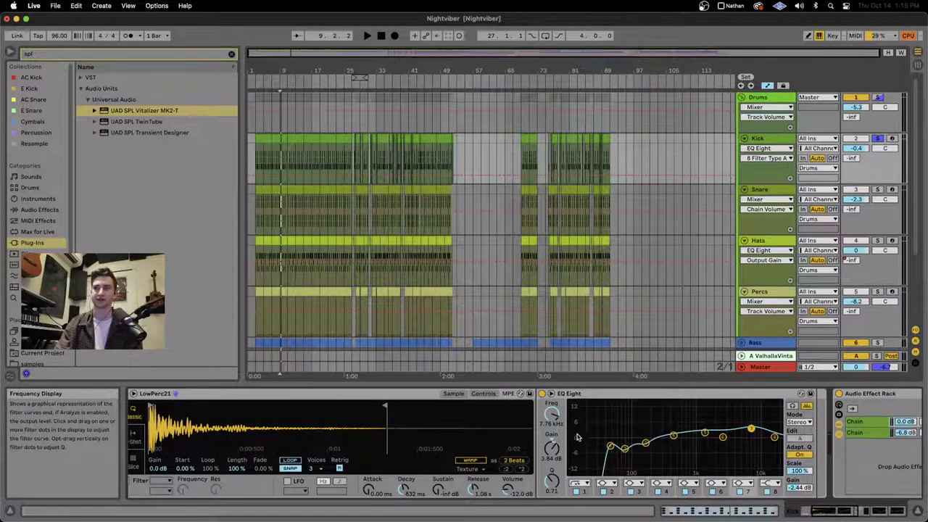
pyautogui.click(576, 493)
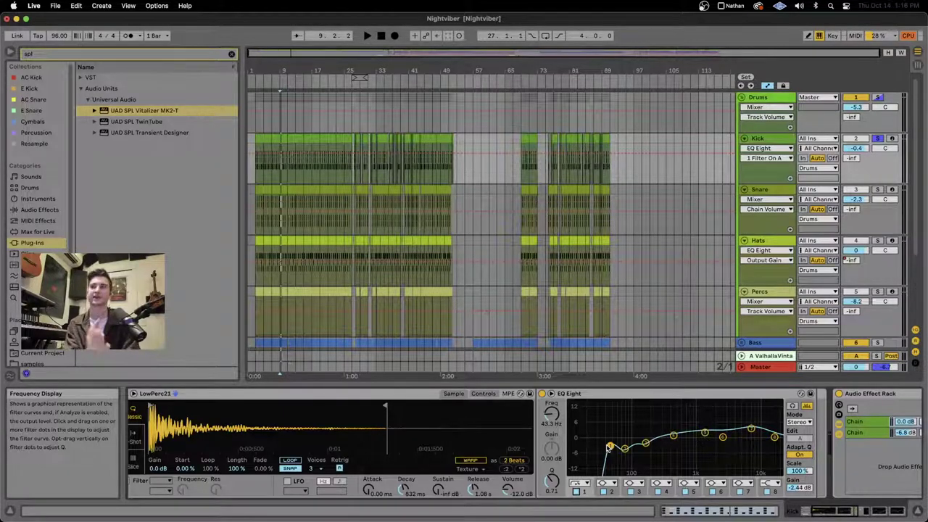
# Audition the LowPerc21 and Trap-BD4 pads of the Kick Drum Rack one after the other.
pyautogui.hscroll(5, 608, 449)
pyautogui.hscroll(-8, 608, 448)
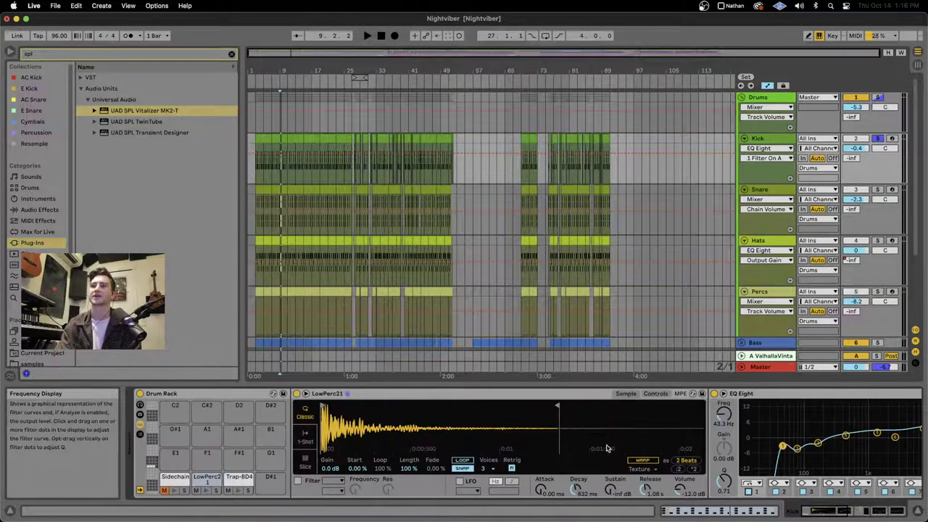
pyautogui.click(206, 493)
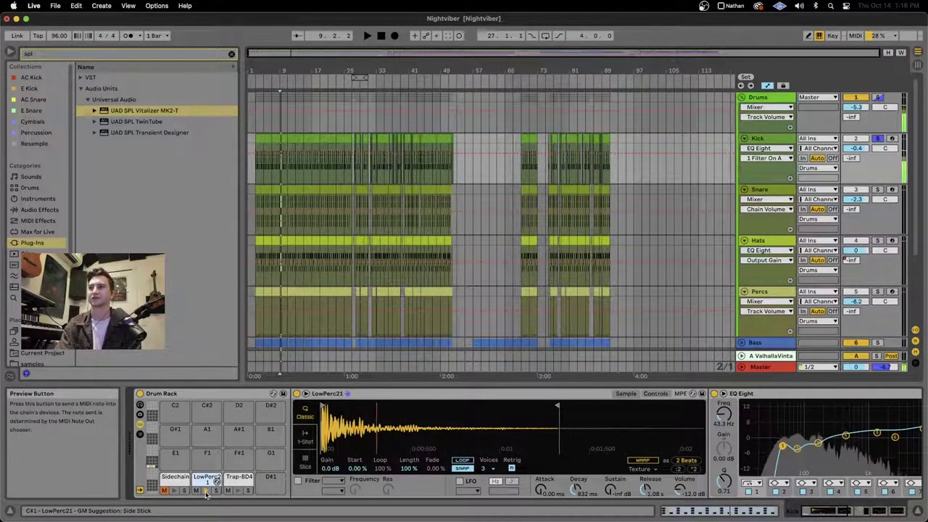
pyautogui.click(208, 492)
pyautogui.click(207, 493)
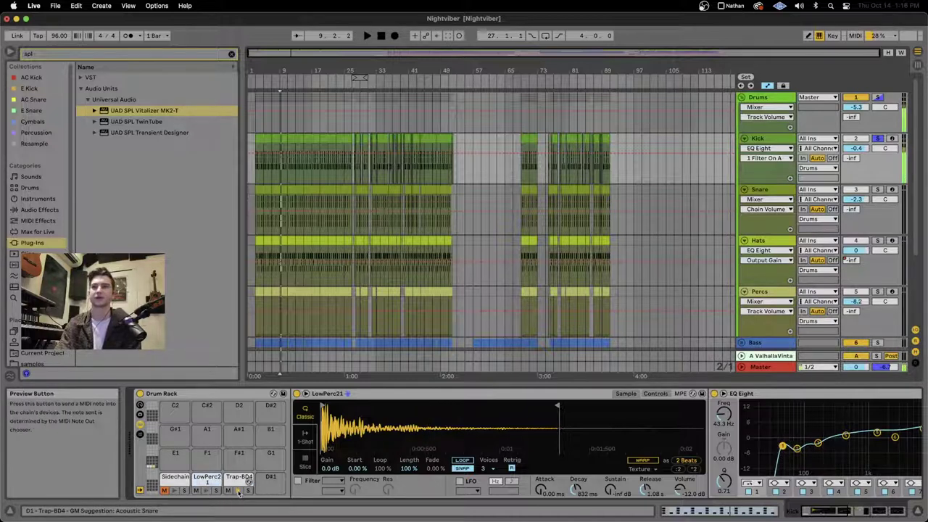
pyautogui.click(239, 492)
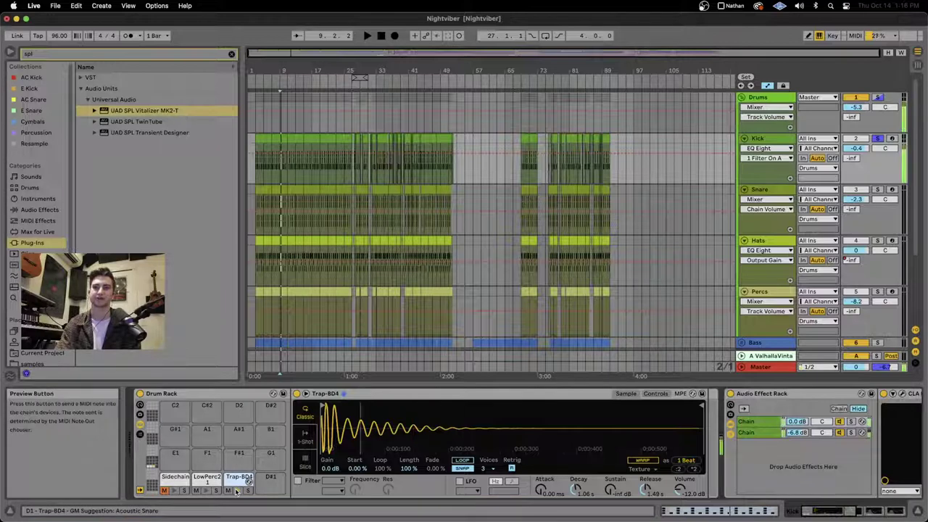
# Play the soloed Kick from bar 9 while examining the two EQ Eight curves after the Audio Effect Rack.
pyautogui.hscroll(6, 259, 480)
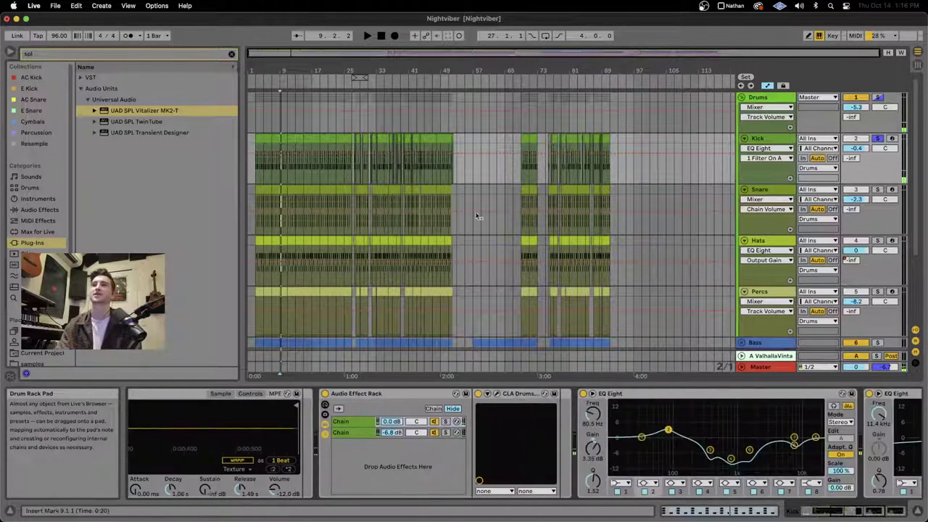
pyautogui.press('space')
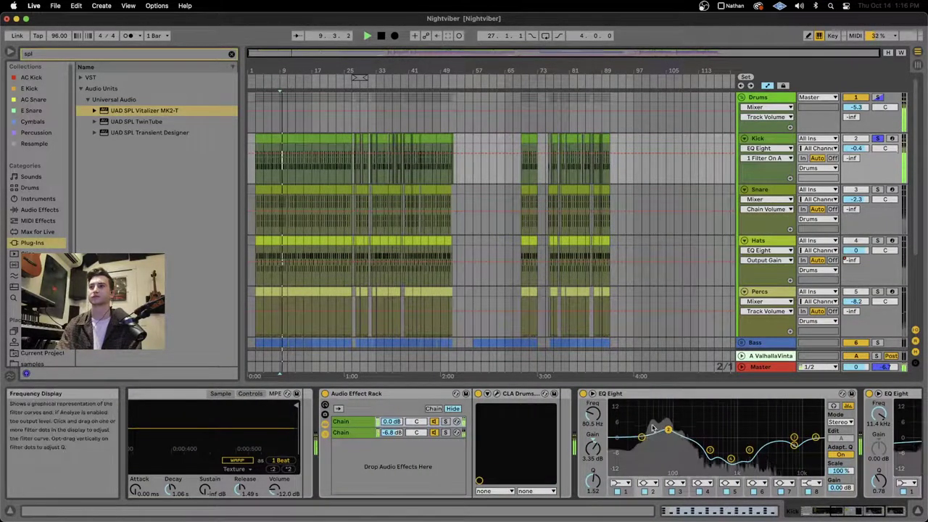
pyautogui.hscroll(5, 725, 457)
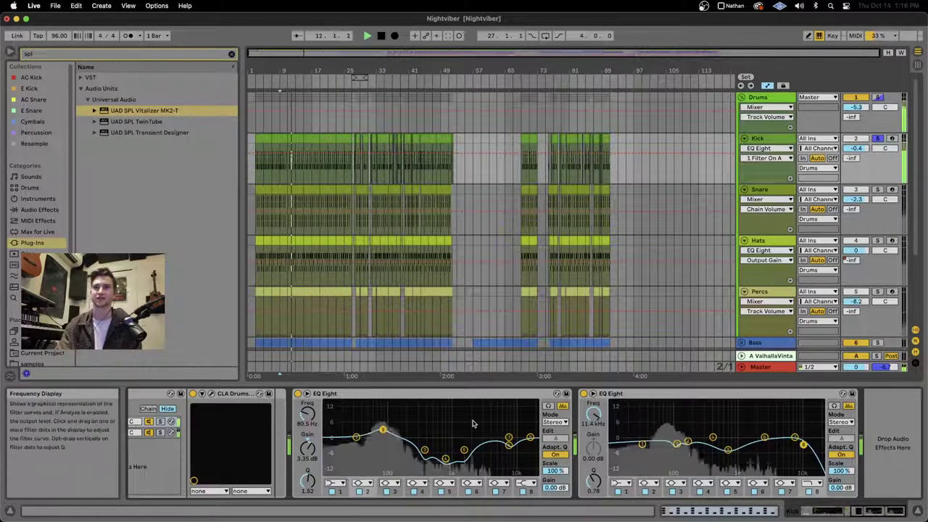
pyautogui.hscroll(-5, 471, 467)
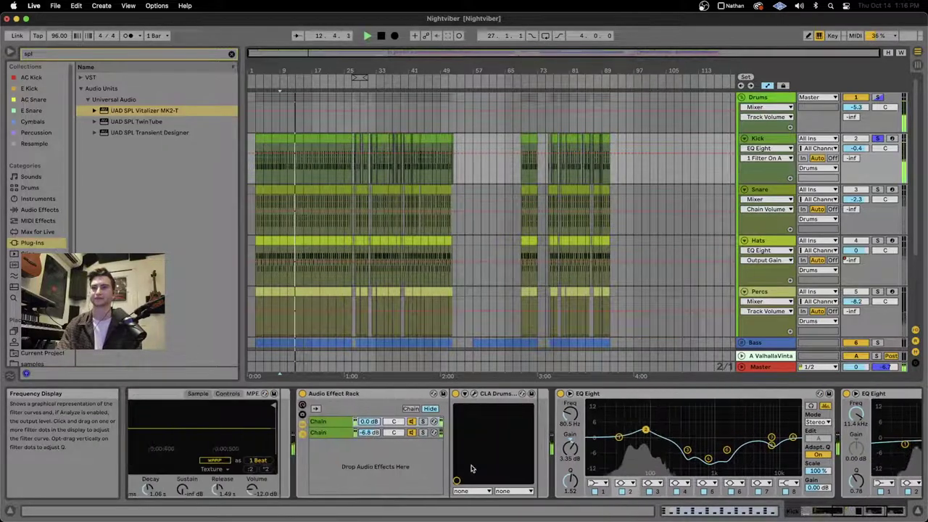
pyautogui.press('space')
# Compare the devices in the two parallel chains of the Kick's Audio Effect Rack, ending on the 0.0 dB chain.
pyautogui.click(327, 423)
pyautogui.click(326, 433)
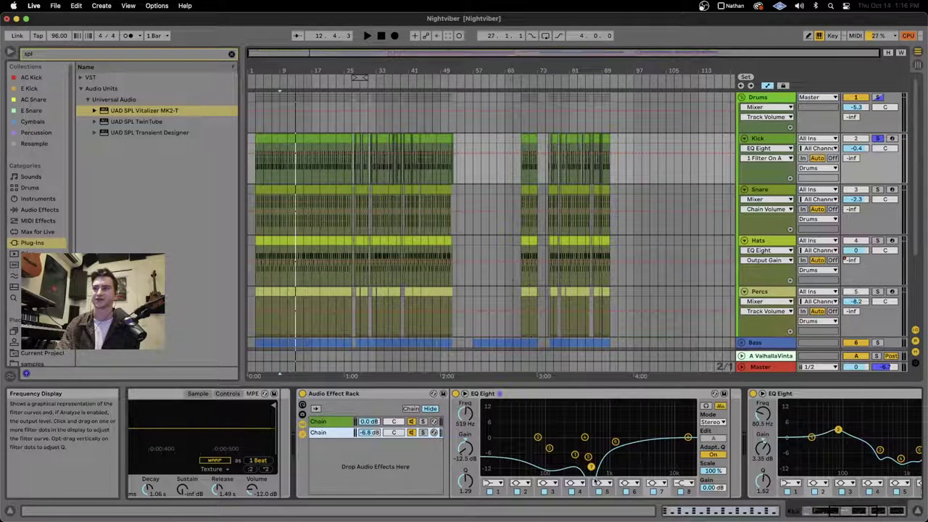
pyautogui.click(322, 422)
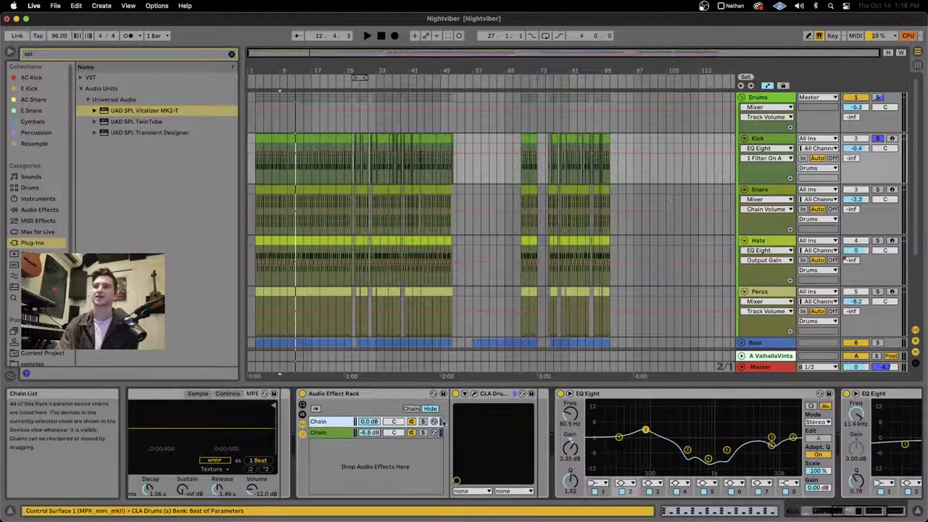
# Show the CLA Drums plug-in window over the arrangement to review its kick settings, and close it.
pyautogui.click(475, 394)
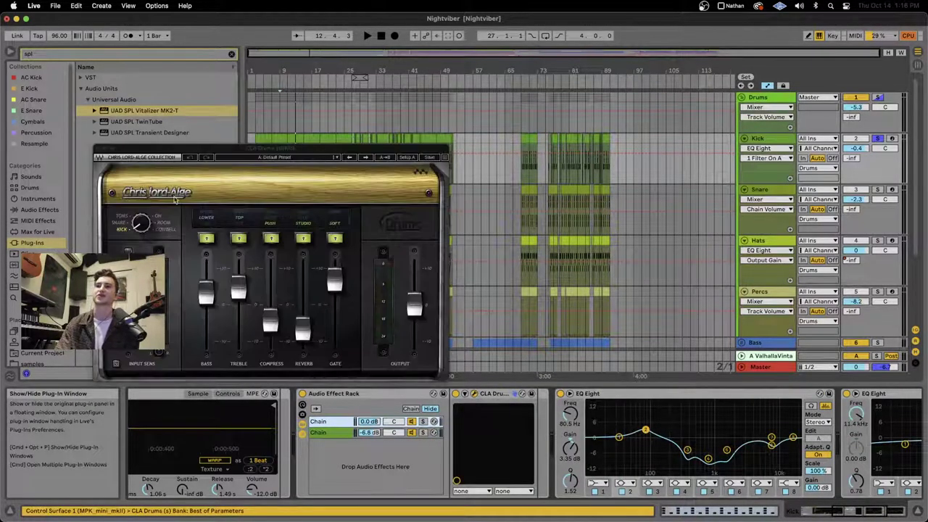
pyautogui.moveTo(170, 152); pyautogui.dragTo(322, 65)
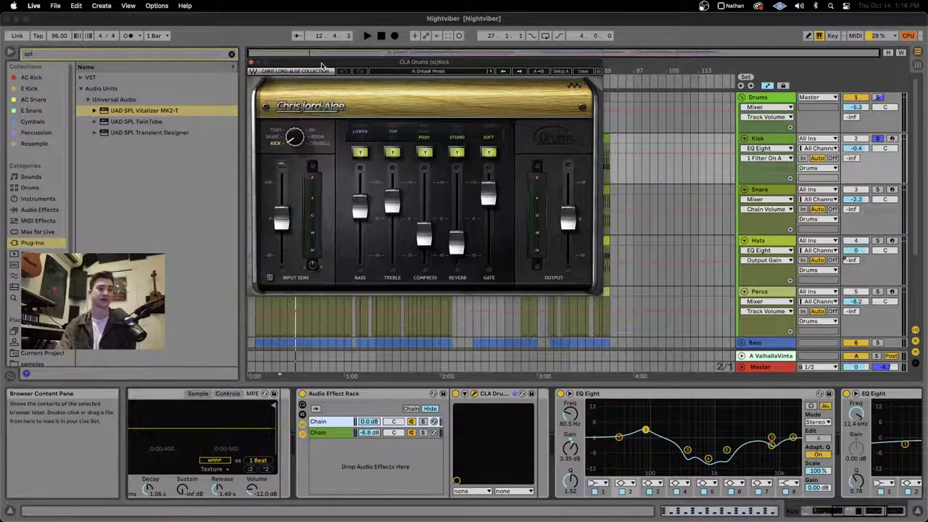
pyautogui.moveTo(322, 65); pyautogui.dragTo(455, 109)
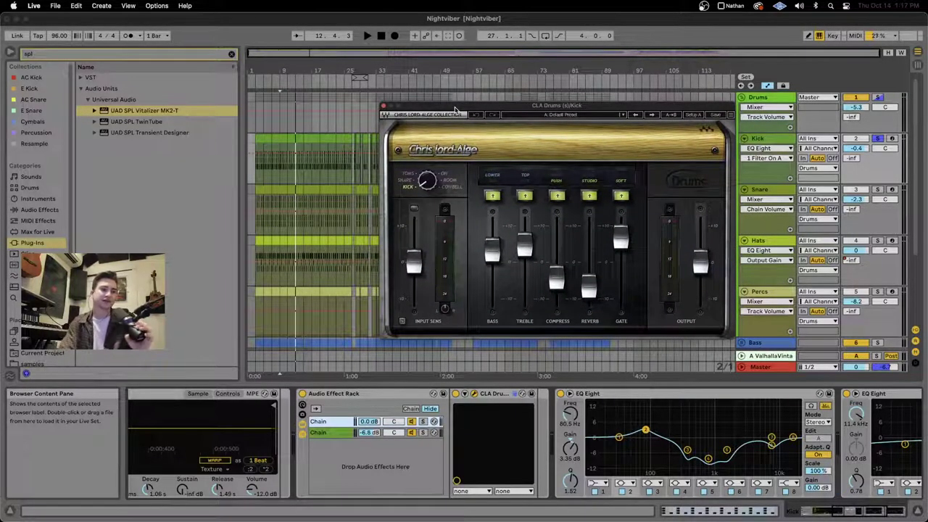
pyautogui.moveTo(472, 117); pyautogui.dragTo(448, 108)
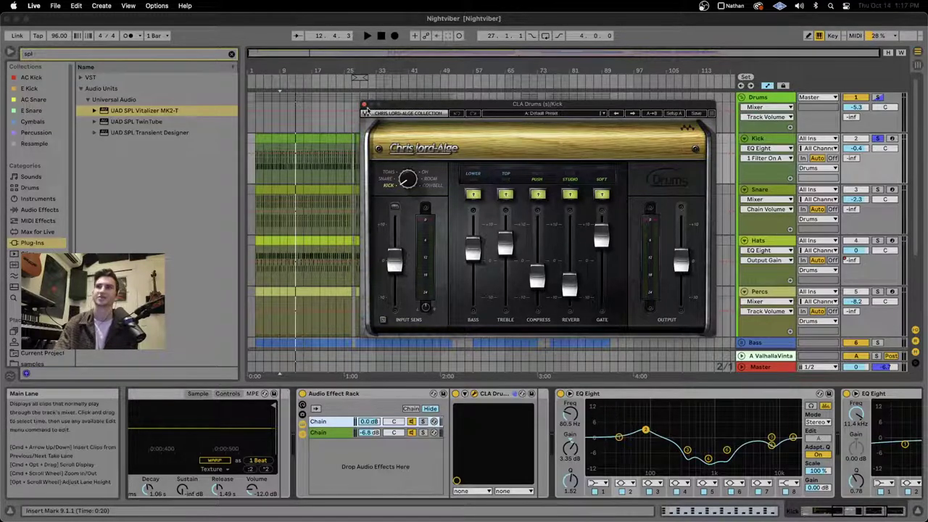
pyautogui.click(364, 106)
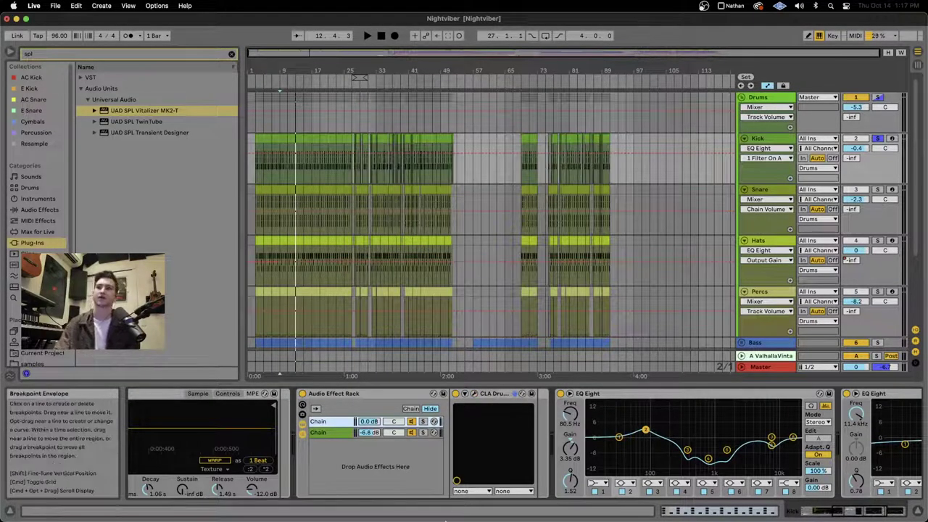
# Recheck the EQ Eight chain against the CLA Drums chain, briefly reopening the CLA Drums window.
pyautogui.click(327, 435)
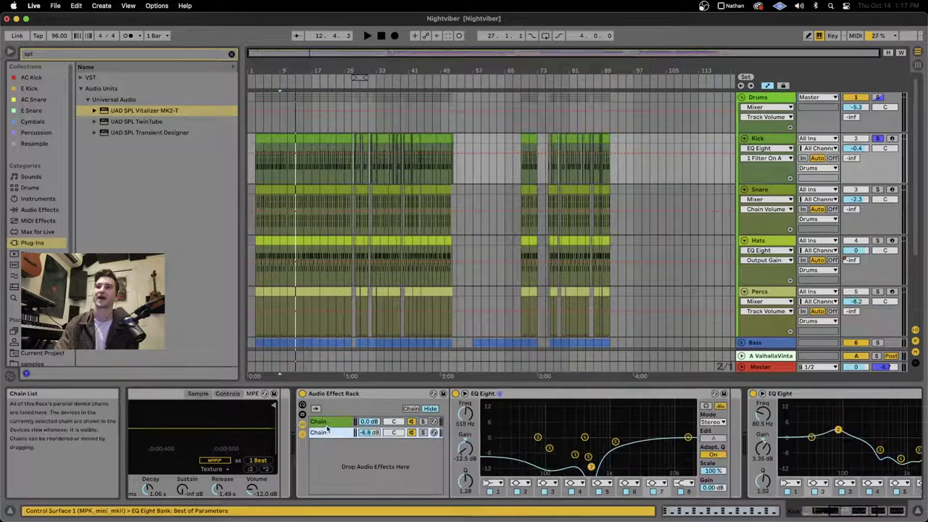
pyautogui.click(328, 422)
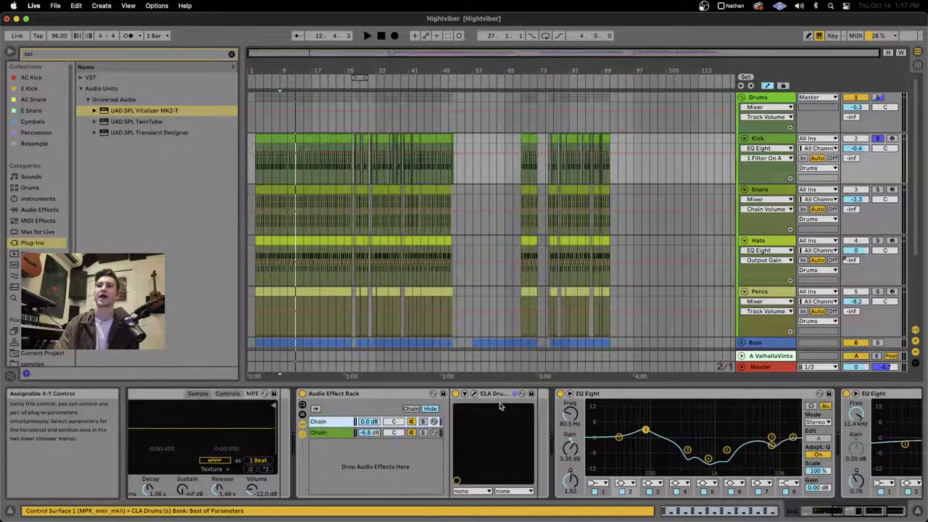
pyautogui.click(475, 395)
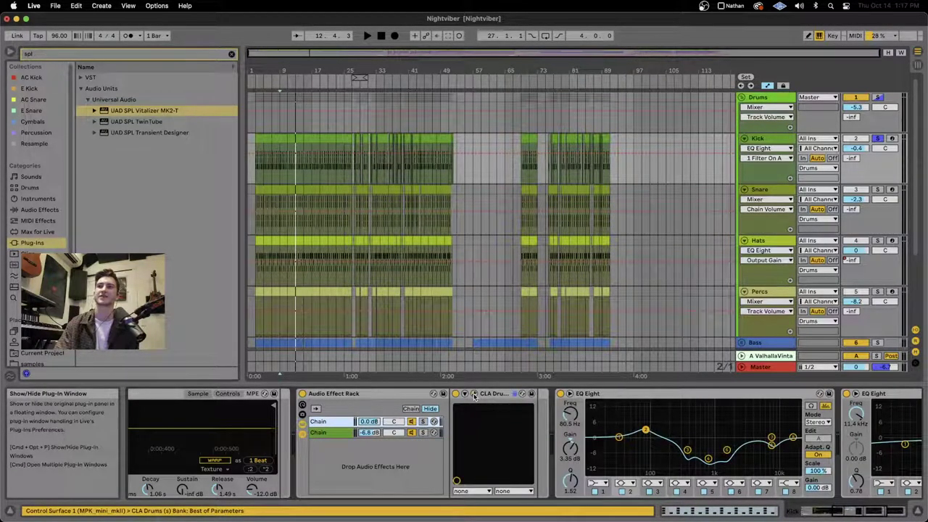
pyautogui.click(365, 104)
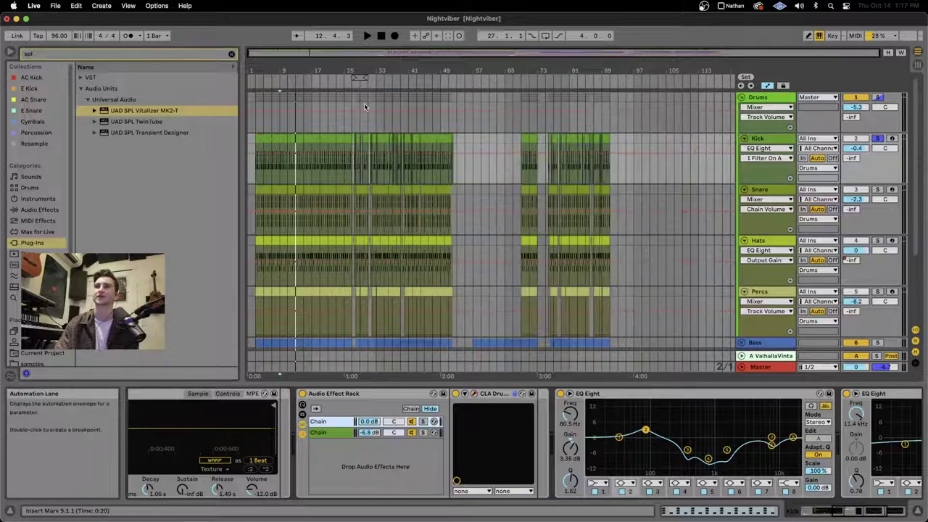
# Solo the CLA Drums chain and the EQ Eight chain in turn, playing each from bar 9.
pyautogui.click(423, 422)
pyautogui.press('space')
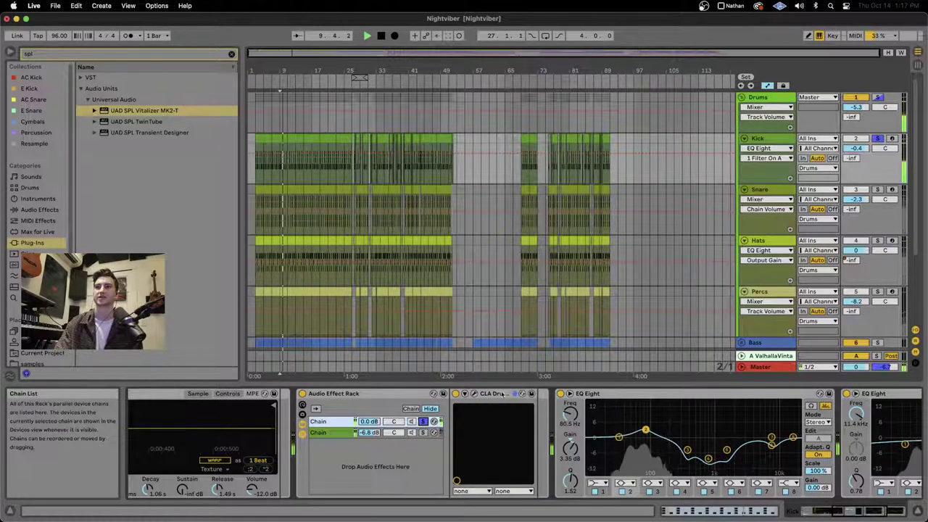
pyautogui.click(423, 433)
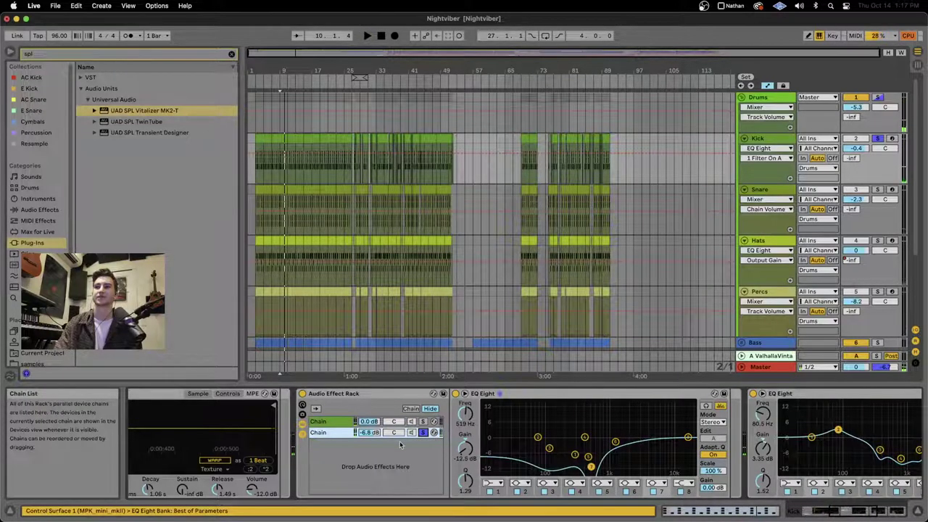
pyautogui.press('space')
pyautogui.press('space')
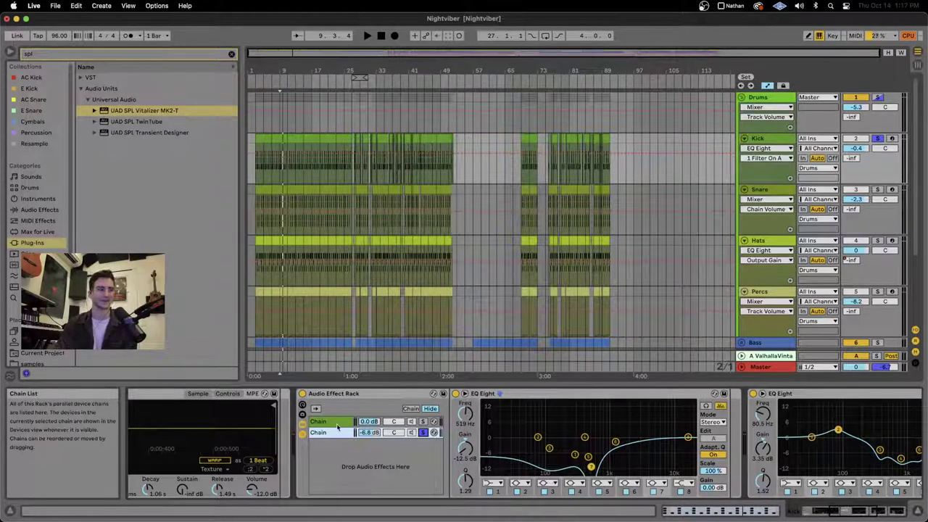
# Unsolo the EQ Eight chain and play both parallel chains together from bar 9.
pyautogui.click(390, 425)
pyautogui.click(397, 434)
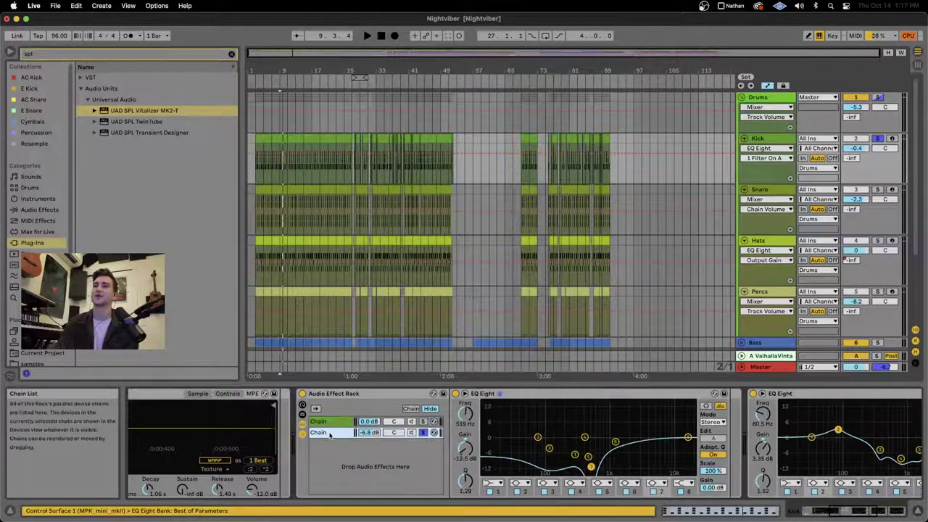
pyautogui.click(423, 432)
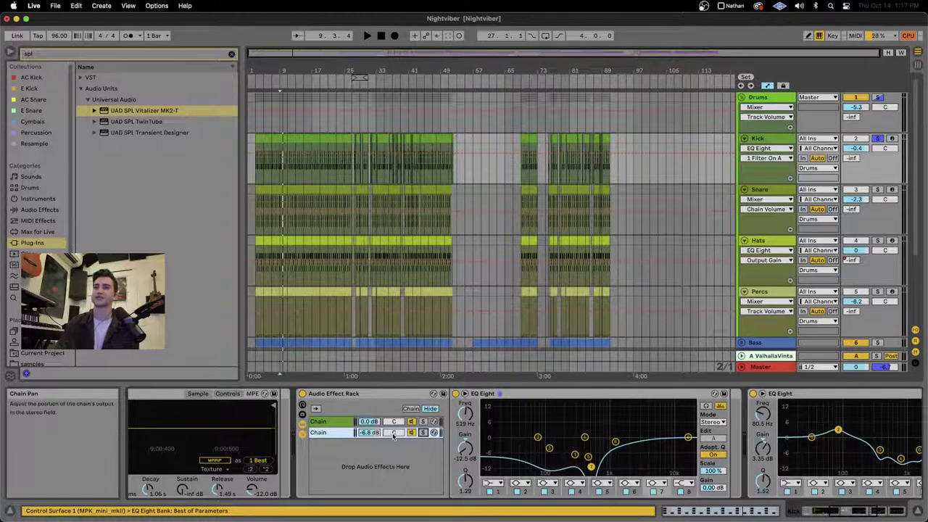
pyautogui.press('space')
pyautogui.press('space')
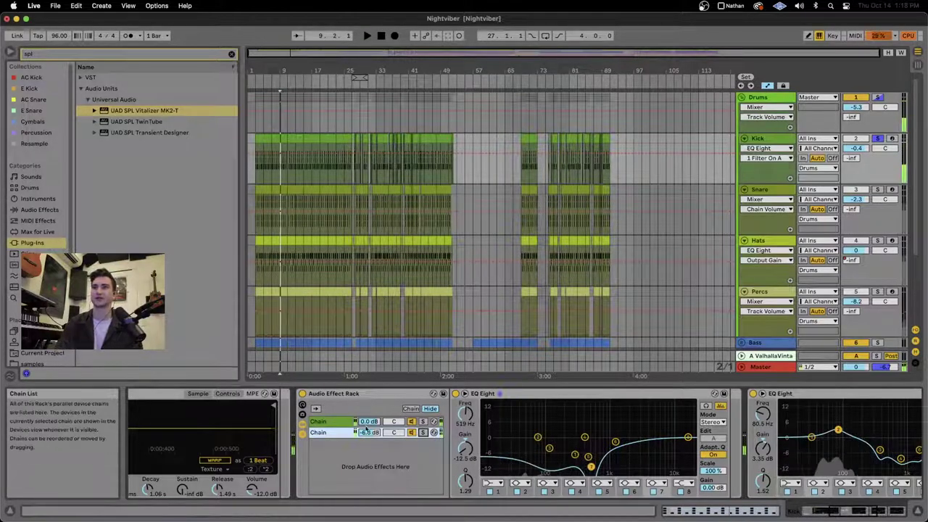
# Switch between the two rack chains to compare CLA Drums with the parallel EQ Eight, ending on the EQ Eight chain.
pyautogui.click(324, 423)
pyautogui.click(321, 432)
pyautogui.click(322, 423)
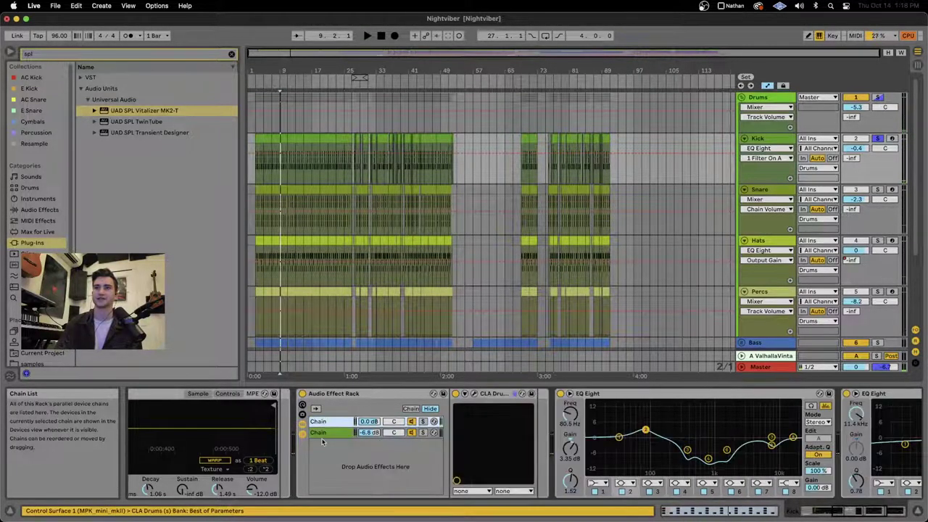
pyautogui.click(319, 433)
# Try the EQ Eight chain's volume at -35.0 dB during playback from bar 9, then undo the volume change.
pyautogui.press('space')
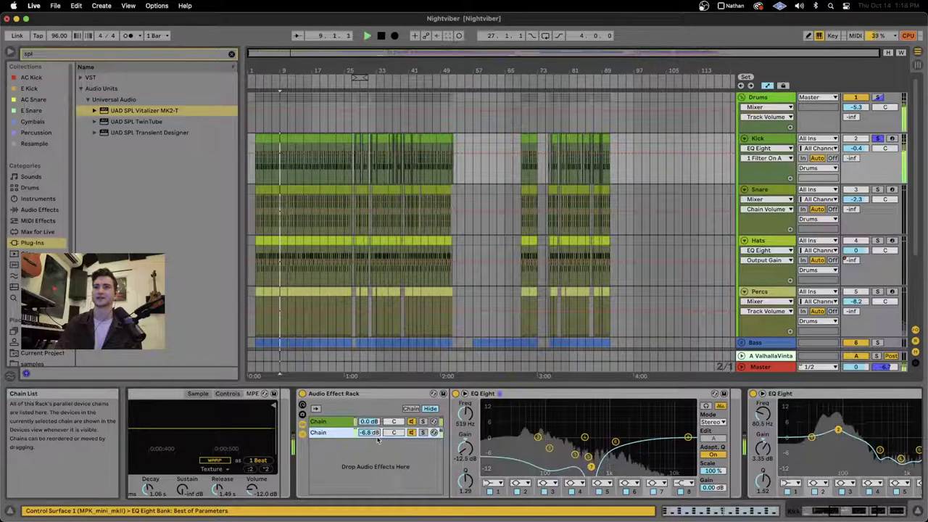
pyautogui.moveTo(370, 433); pyautogui.dragTo(369, 464)
pyautogui.press('space')
pyautogui.press('space')
pyautogui.press('space')
pyautogui.press('space')
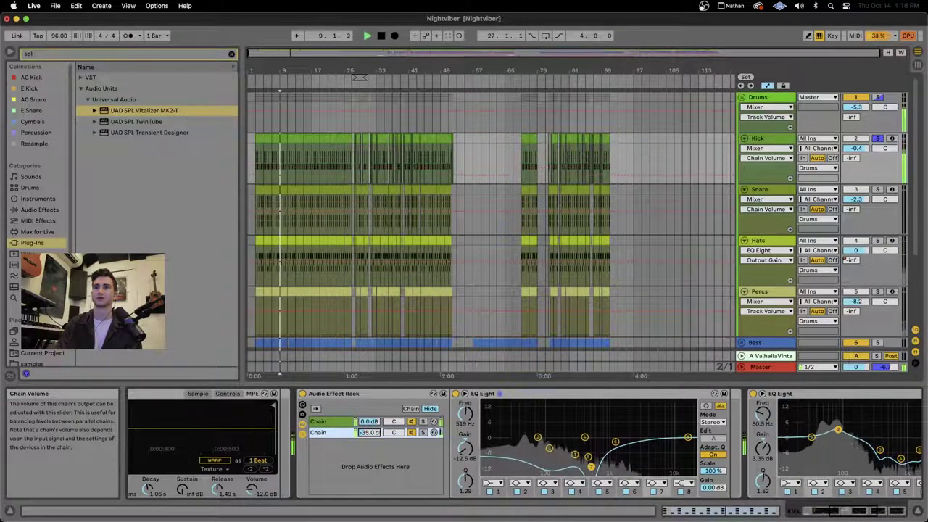
pyautogui.press('space')
pyautogui.press('super+z')
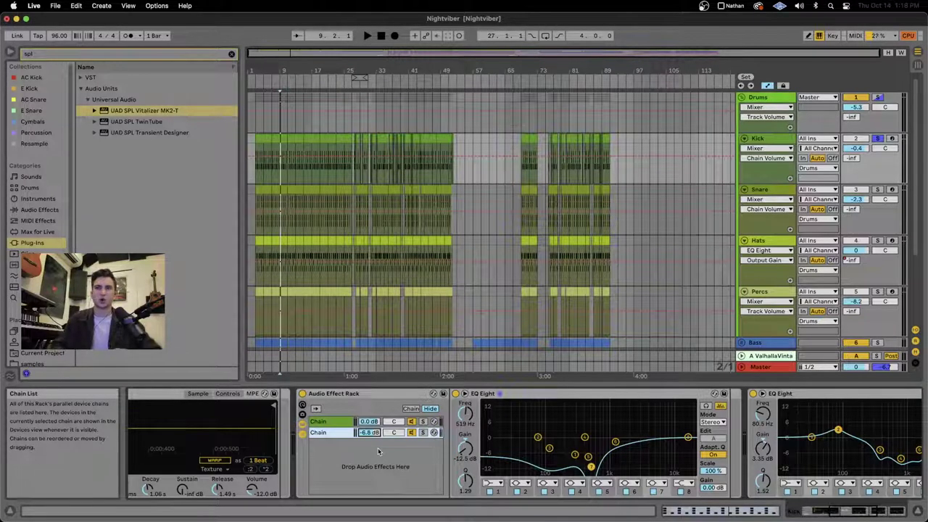
# Alternate between the CLA Drums and EQ Eight chains to review how the parallel kick processing is split.
pyautogui.click(330, 431)
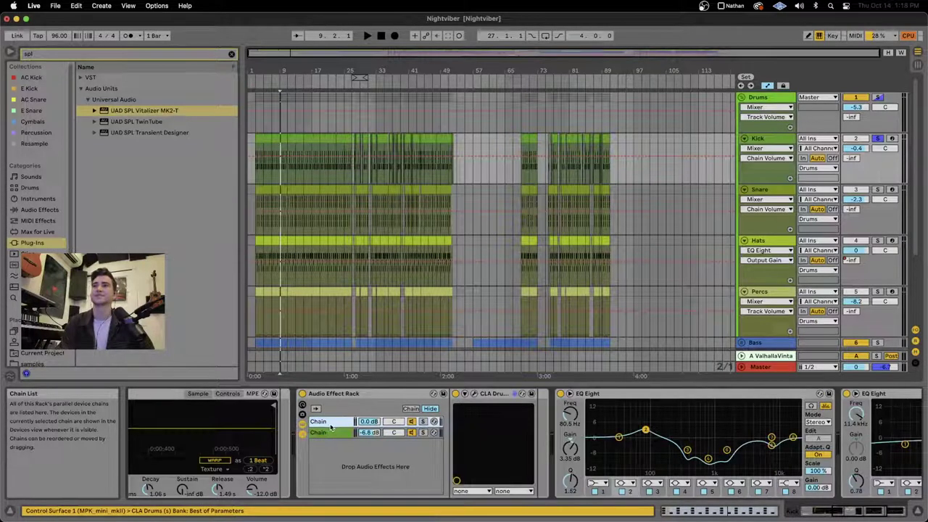
pyautogui.click(328, 433)
pyautogui.click(327, 431)
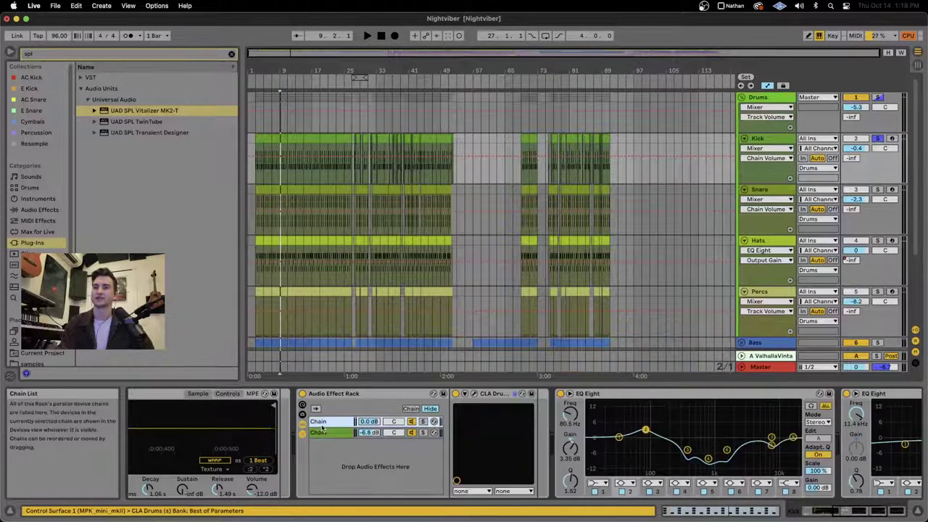
pyautogui.click(325, 433)
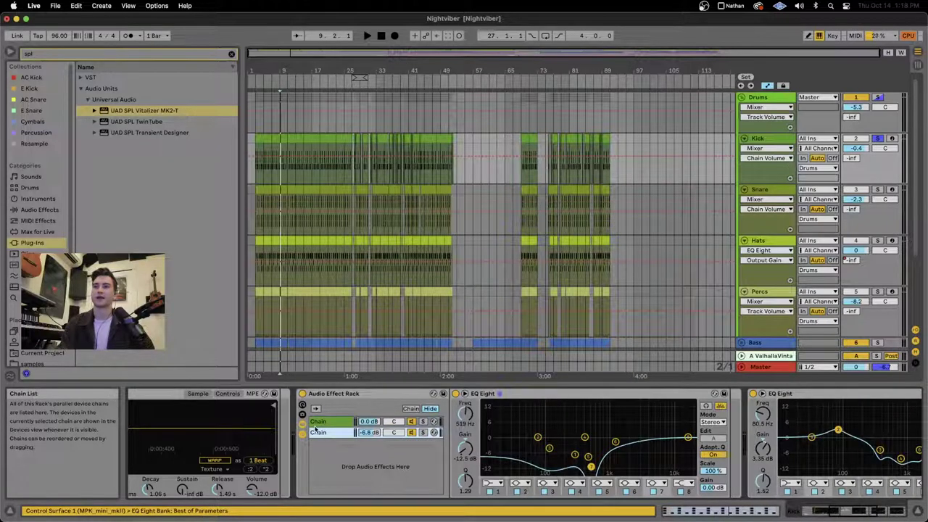
pyautogui.click(318, 432)
# Review the CLA Drums fader settings in its plug-in window, close it, and show the EQ Eights following the rack.
pyautogui.click(474, 394)
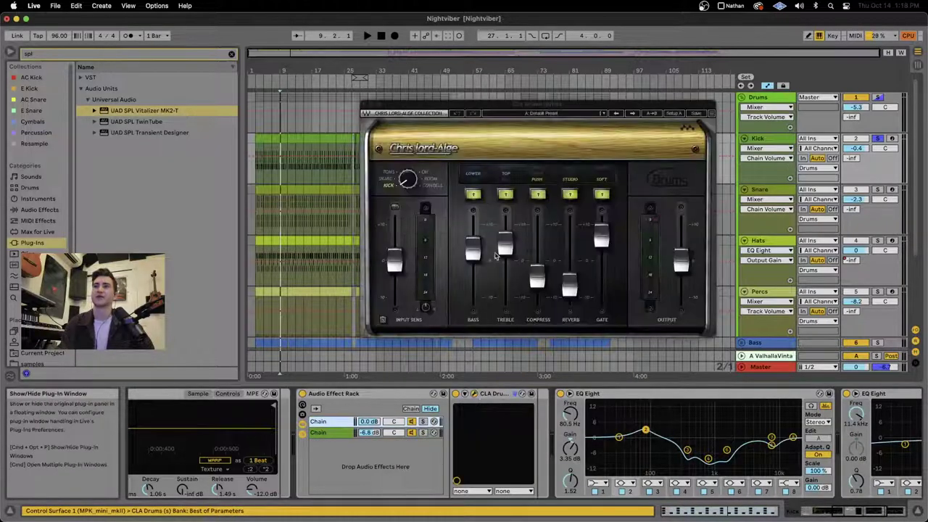
pyautogui.click(365, 108)
pyautogui.click(365, 105)
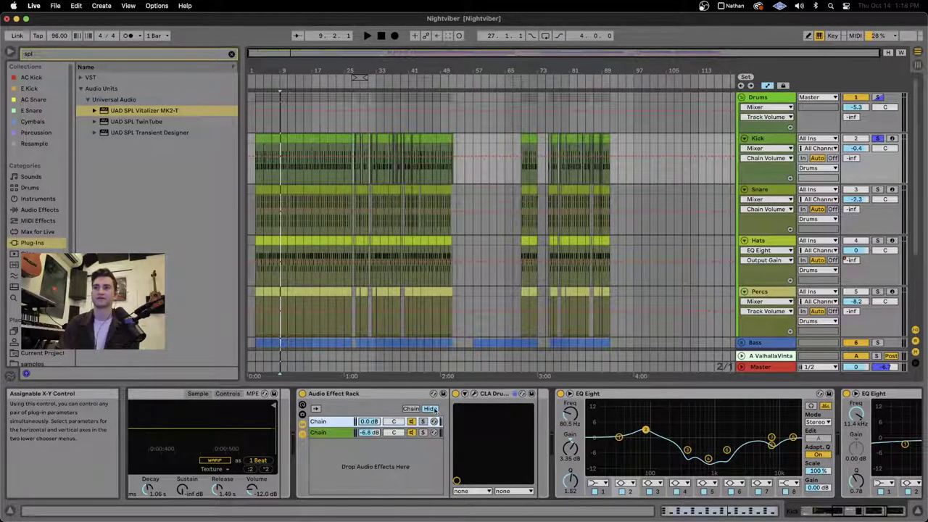
pyautogui.hscroll(4, 472, 416)
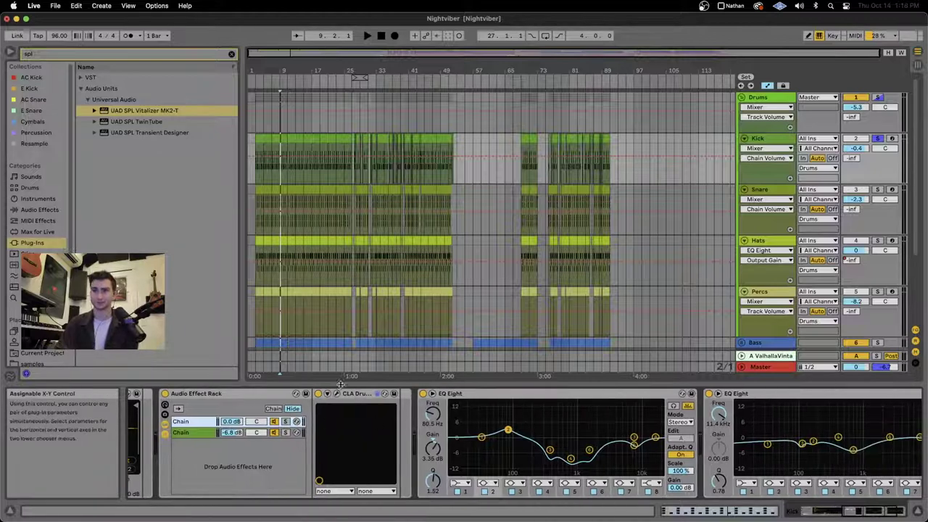
# Compare the kick with the first EQ Eight after the rack bypassed and re-enabled during playback.
pyautogui.hscroll(4, 348, 406)
pyautogui.click(459, 394)
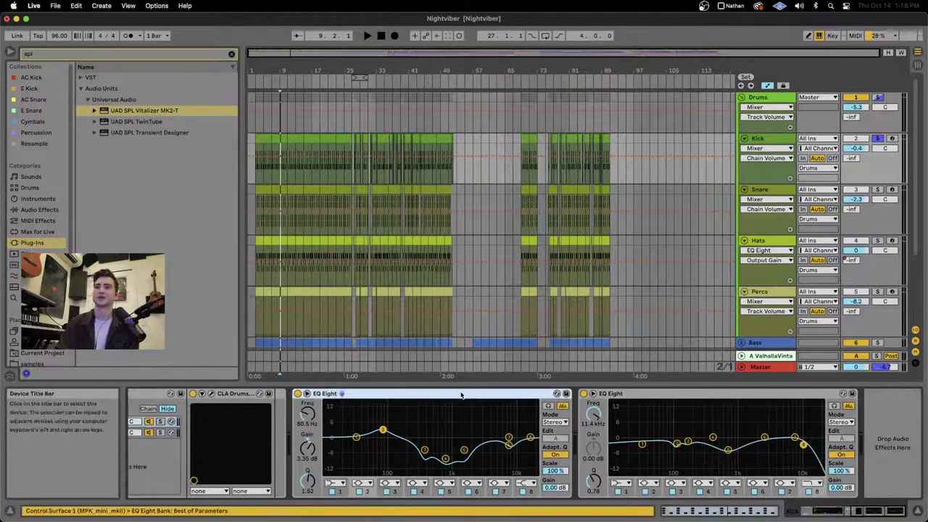
pyautogui.click(635, 395)
pyautogui.click(459, 394)
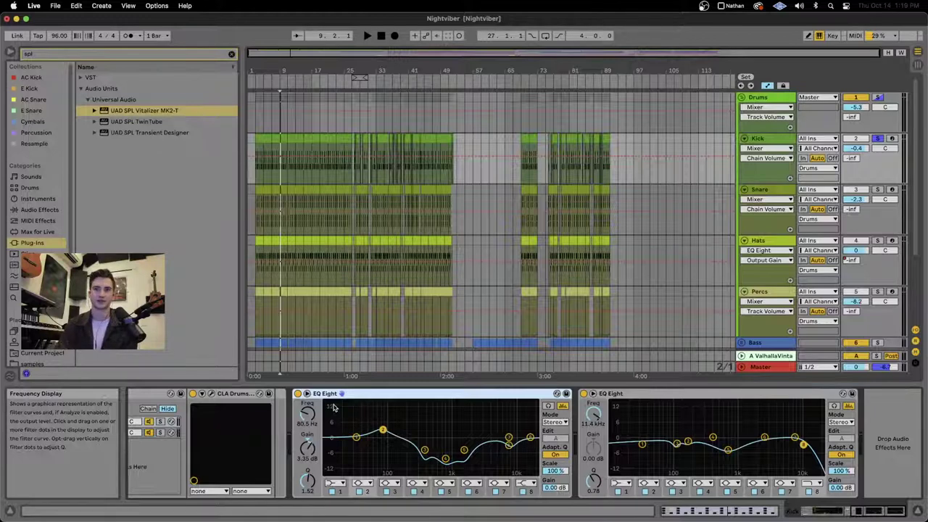
pyautogui.click(298, 394)
pyautogui.press('space')
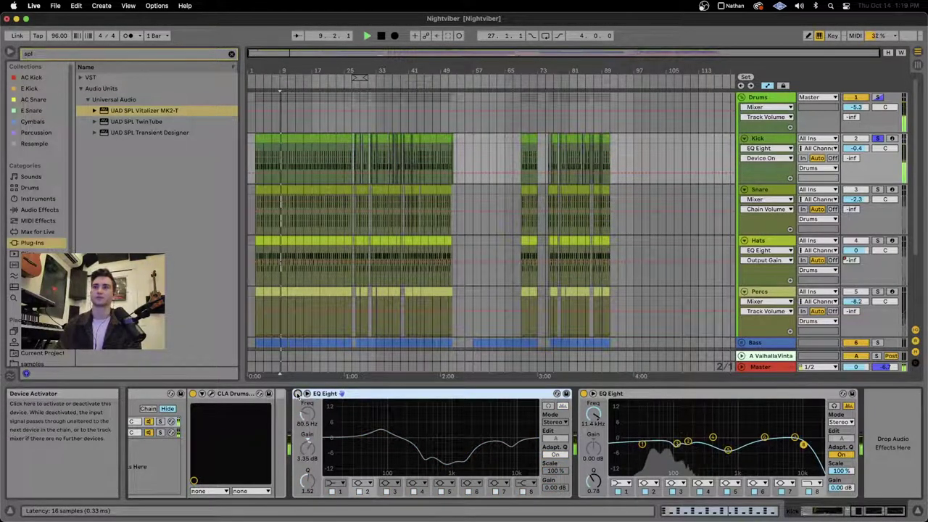
pyautogui.click(297, 394)
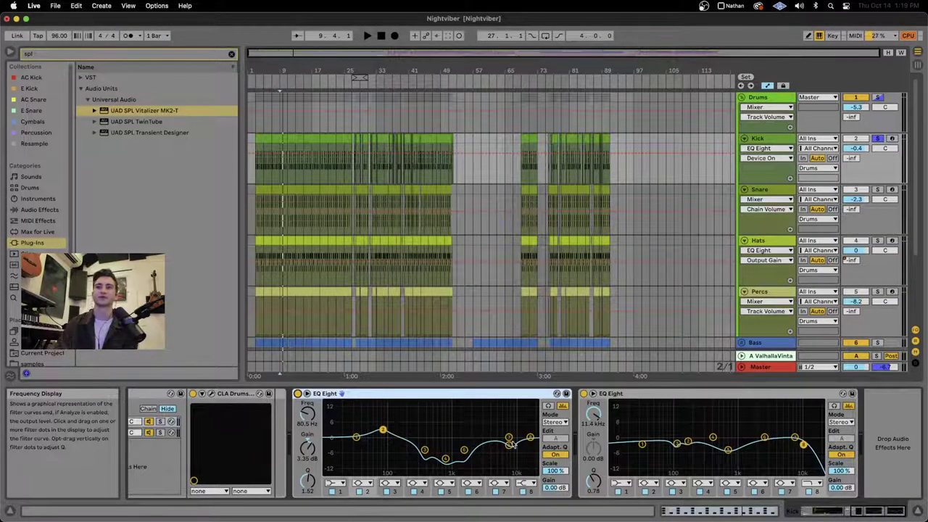
# Audition the Trap-BD4 and LowPerc21 pads in the Kick's Drum Rack and return to the two EQ Eights.
pyautogui.hscroll(-10, 432, 438)
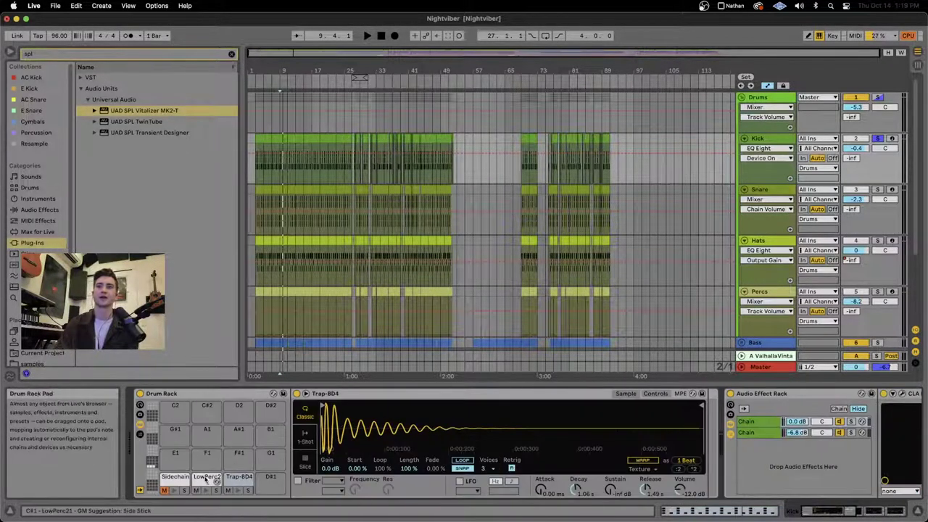
pyautogui.click(239, 492)
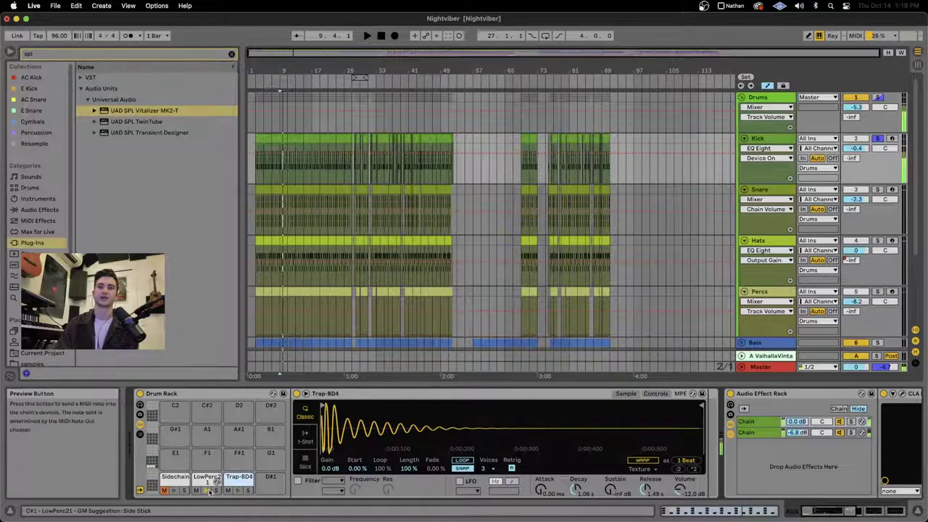
pyautogui.hscroll(10, 362, 446)
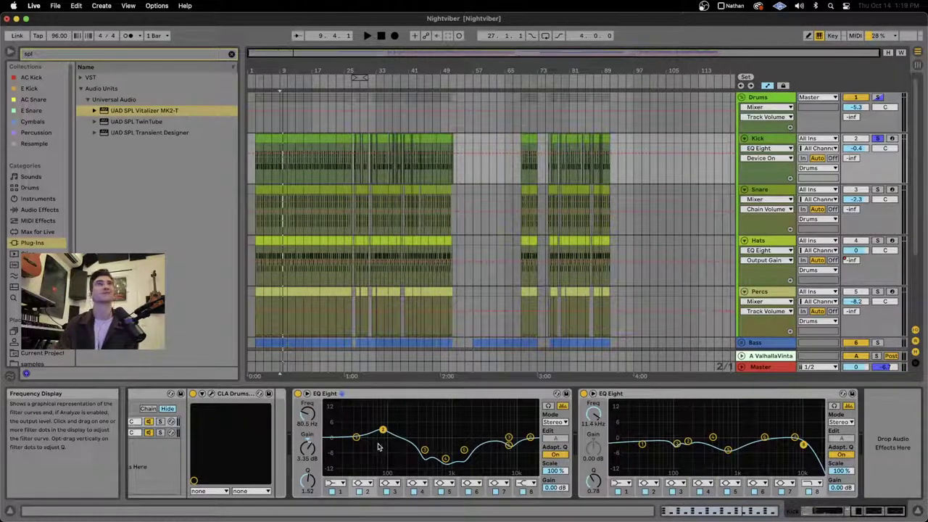
# Set the first EQ Eight's Scale to 90 % while the kick plays, and select its midrange dip band.
pyautogui.click(677, 399)
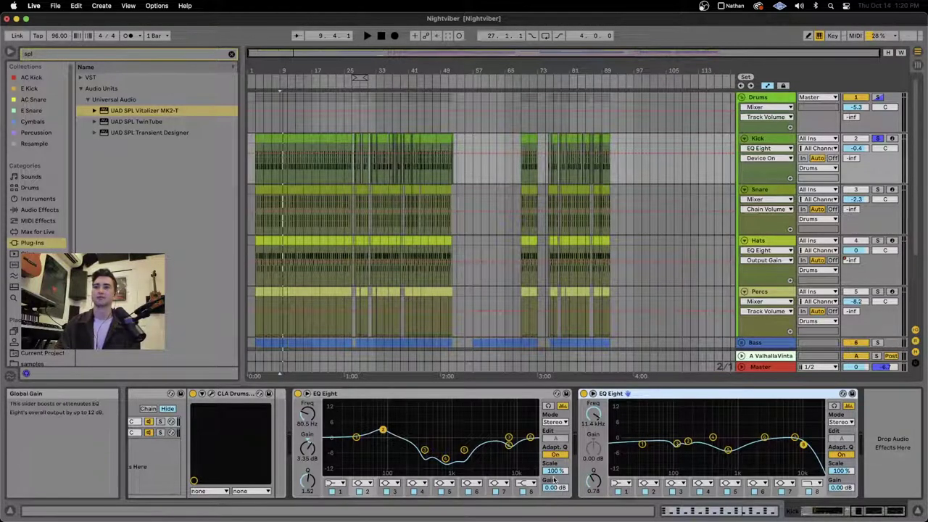
pyautogui.press('space')
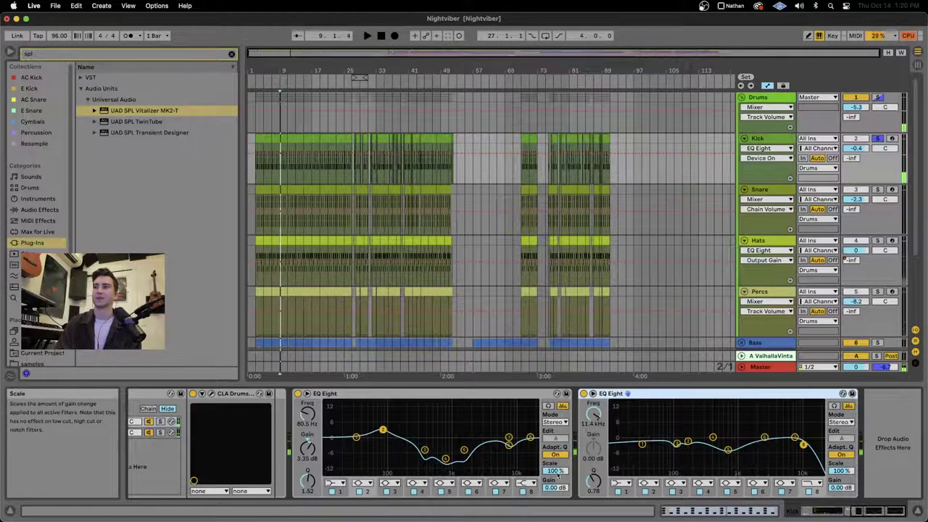
pyautogui.moveTo(554, 471)
pyautogui.mouseDown()
pyautogui.moveTo(554, 515)
pyautogui.moveTo(555, 407)
pyautogui.moveTo(554, 500)
pyautogui.moveTo(561, 474)
pyautogui.mouseUp()
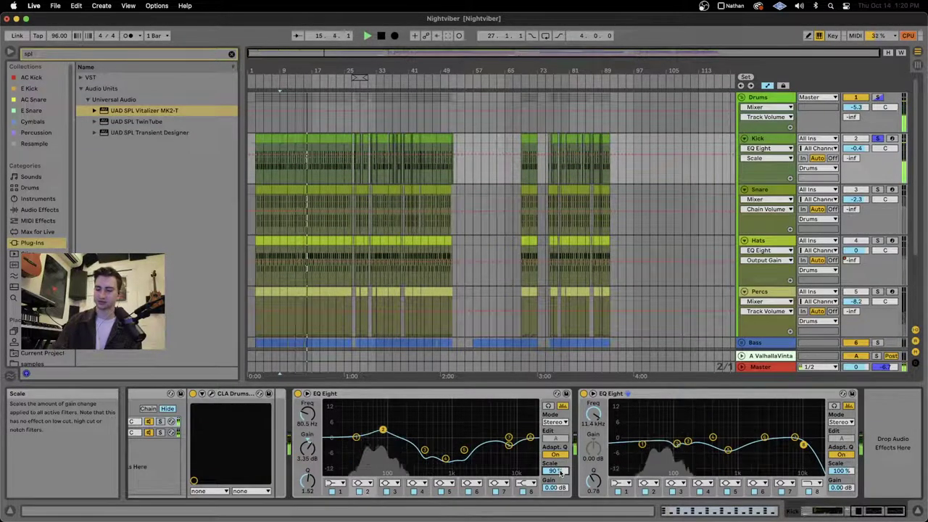
pyautogui.press('space')
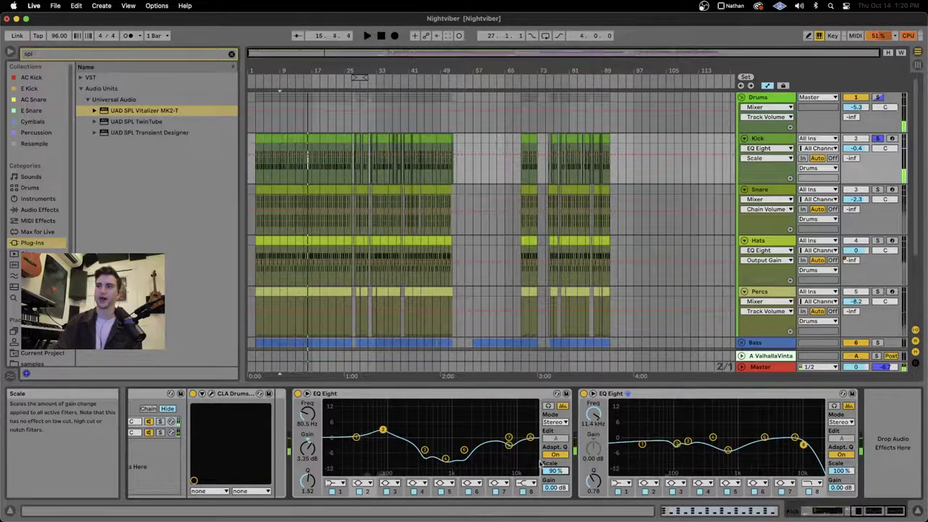
pyautogui.click(449, 493)
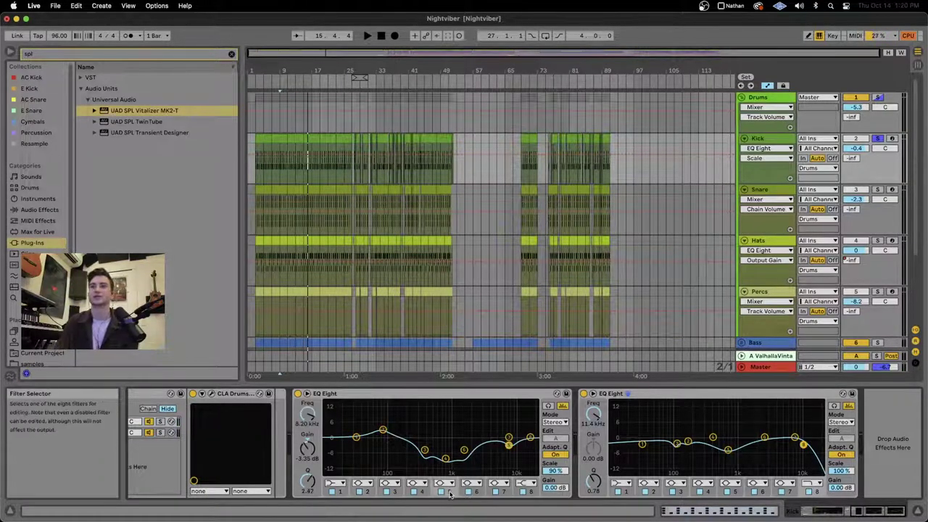
pyautogui.click(446, 459)
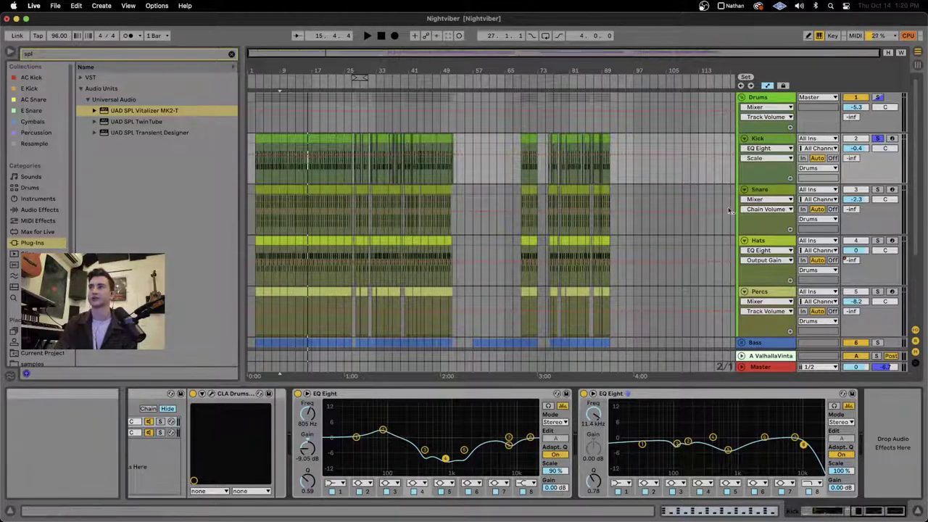
# Check the Drums group's devices, return to the Kick track, and review the CLA Drums plug-in window before closing it.
pyautogui.hscroll(-5, 589, 449)
pyautogui.hscroll(5, 589, 449)
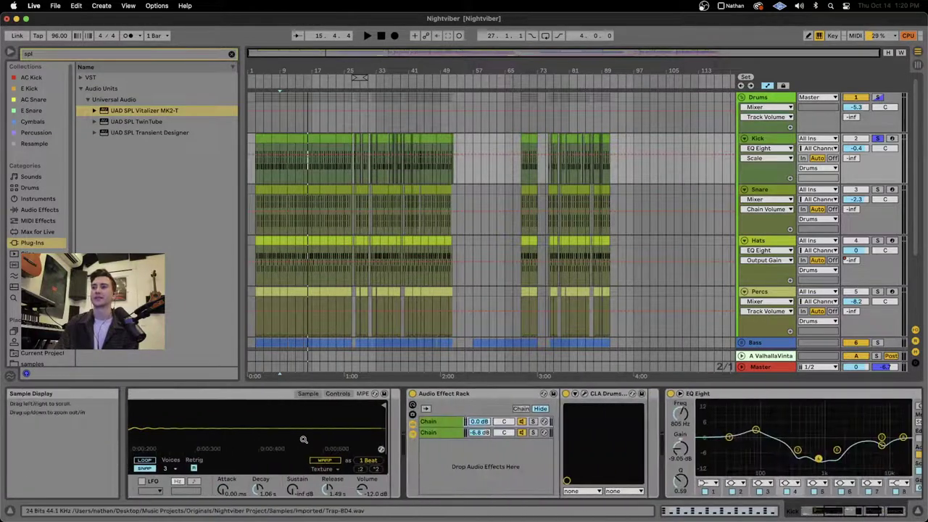
pyautogui.click(767, 97)
pyautogui.hscroll(-2, 501, 452)
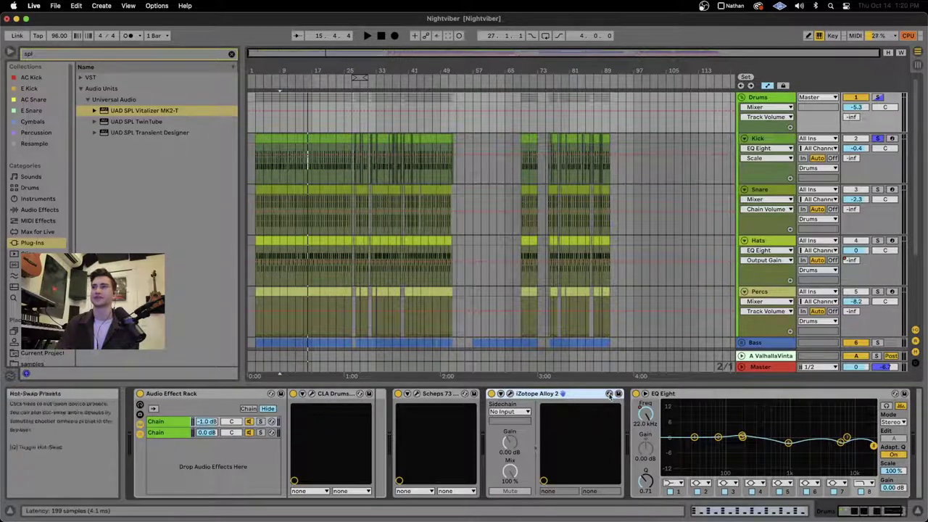
pyautogui.click(765, 139)
pyautogui.click(211, 394)
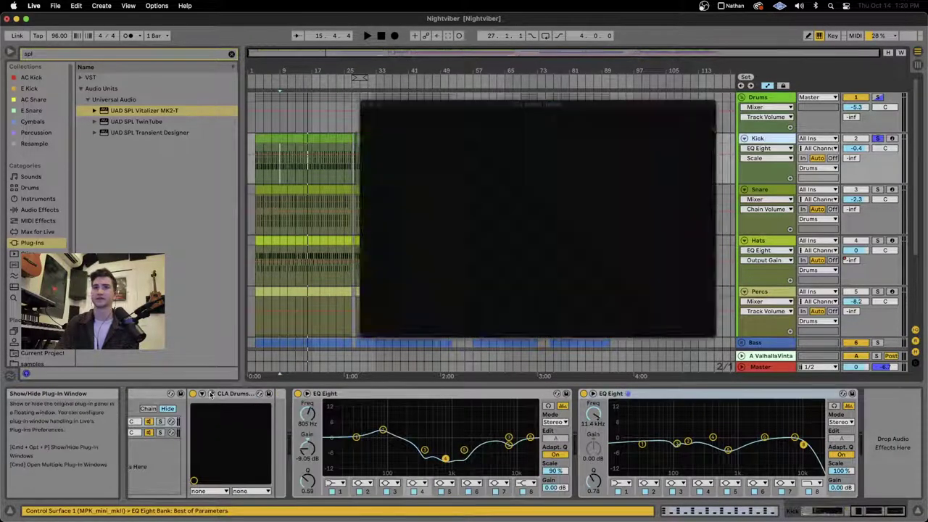
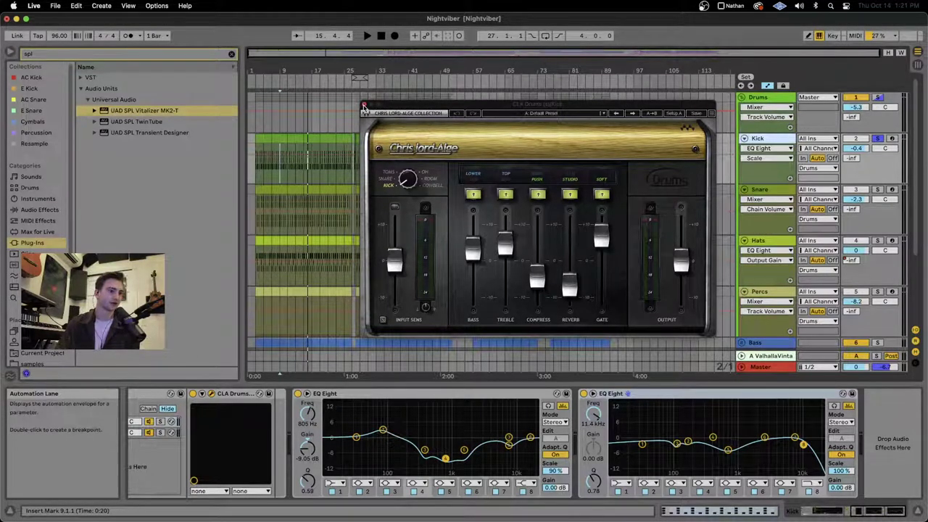
pyautogui.click(365, 106)
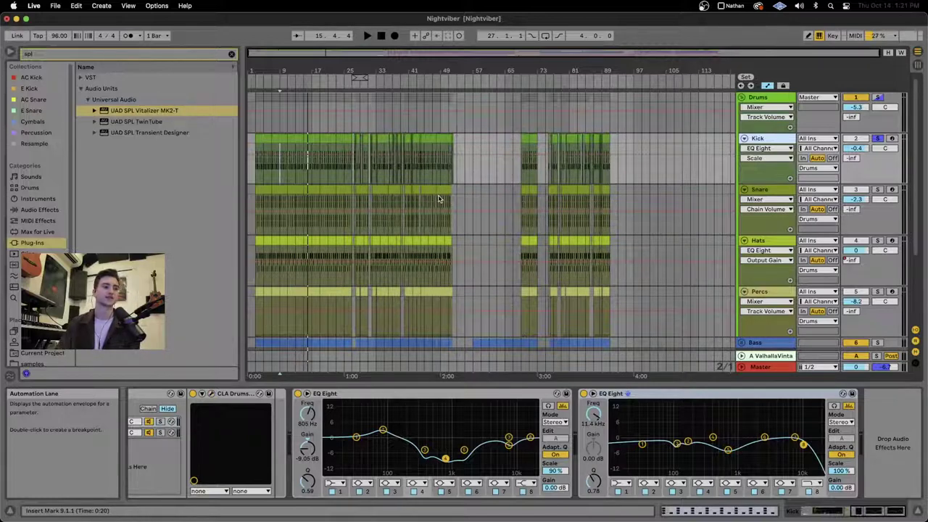
# Compare the Kick track's device chain with the Drums group's chain, ending on the Kick.
pyautogui.hscroll(-5, 431, 450)
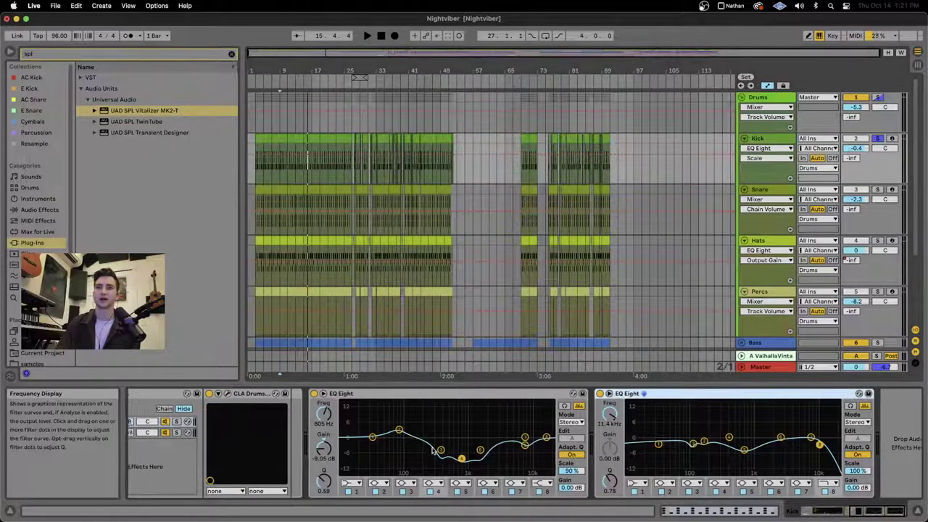
pyautogui.hscroll(3, 431, 450)
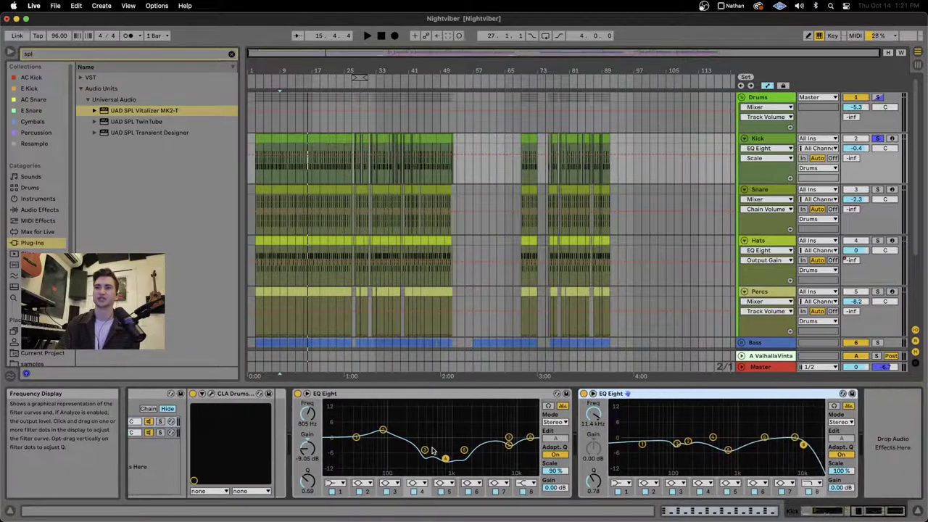
pyautogui.hscroll(-10, 659, 463)
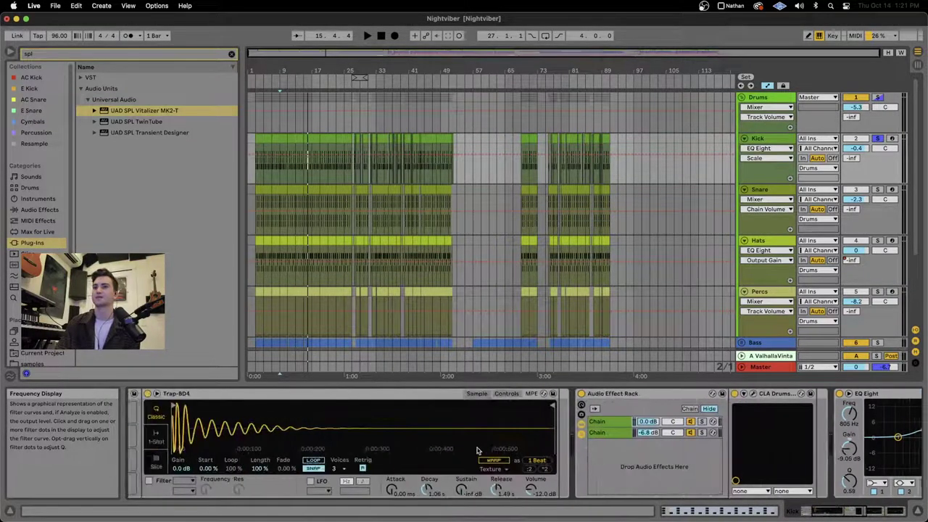
pyautogui.click(776, 139)
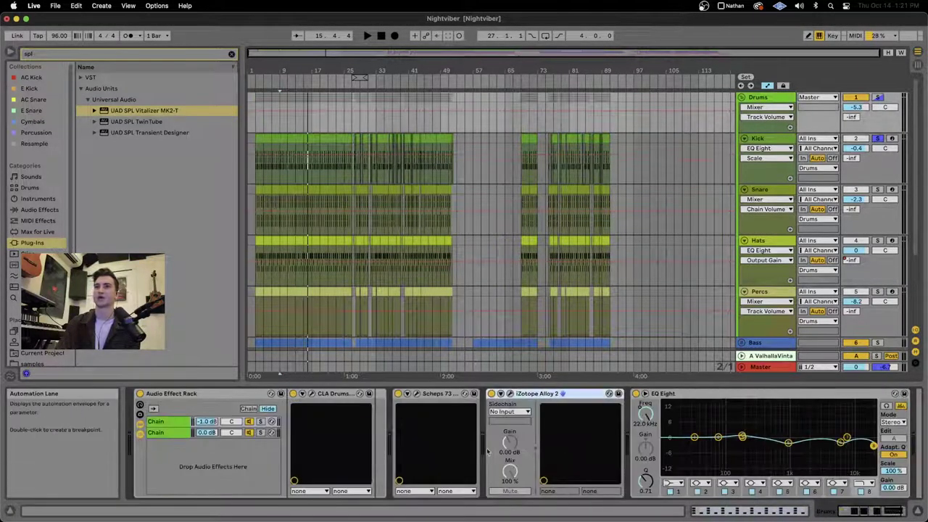
pyautogui.click(777, 142)
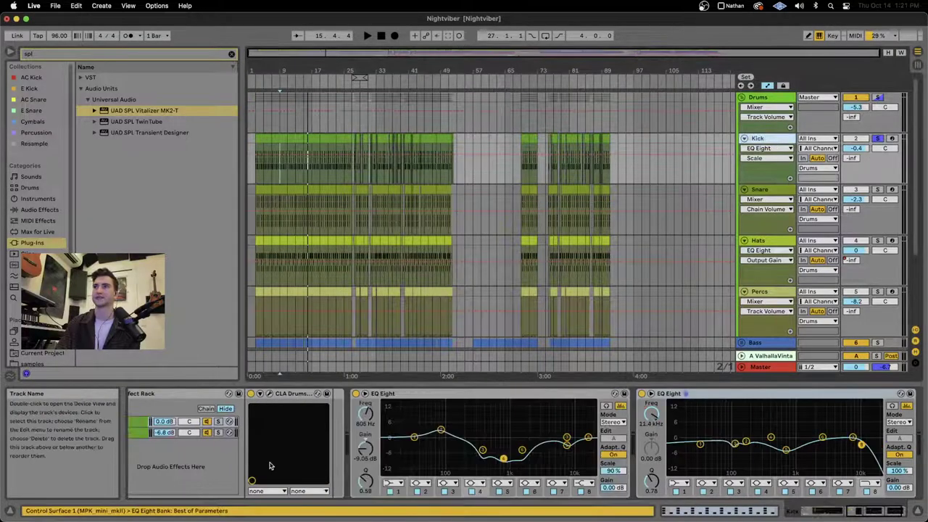
# Compare the LowPerc21 and Trap-BD4 samples in the Kick's Drum Rack, ending on LowPerc21.
pyautogui.click(228, 457)
pyautogui.hscroll(-10, 227, 457)
pyautogui.click(215, 482)
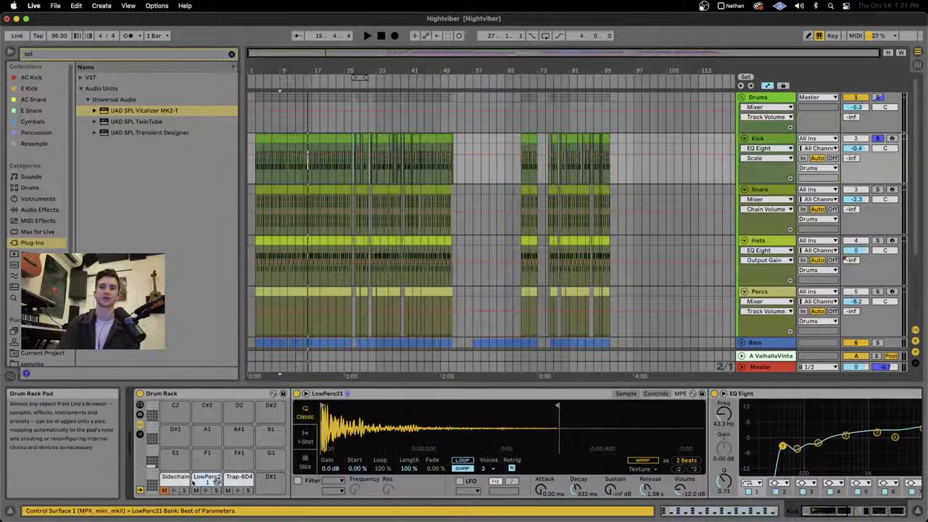
pyautogui.click(248, 481)
pyautogui.click(213, 481)
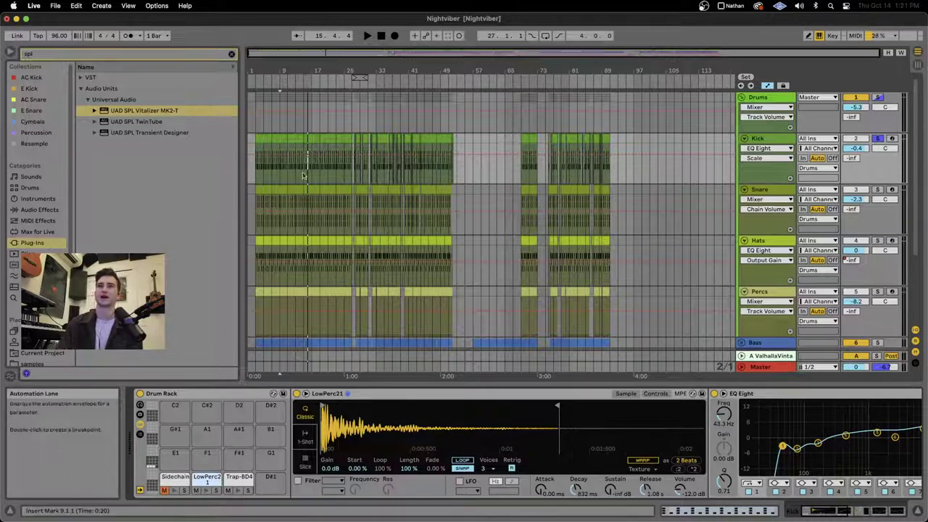
# Play the kick from bar 7 and compare its four-bar sections starting at bars 23 and 19.
pyautogui.click(270, 174)
pyautogui.press('space')
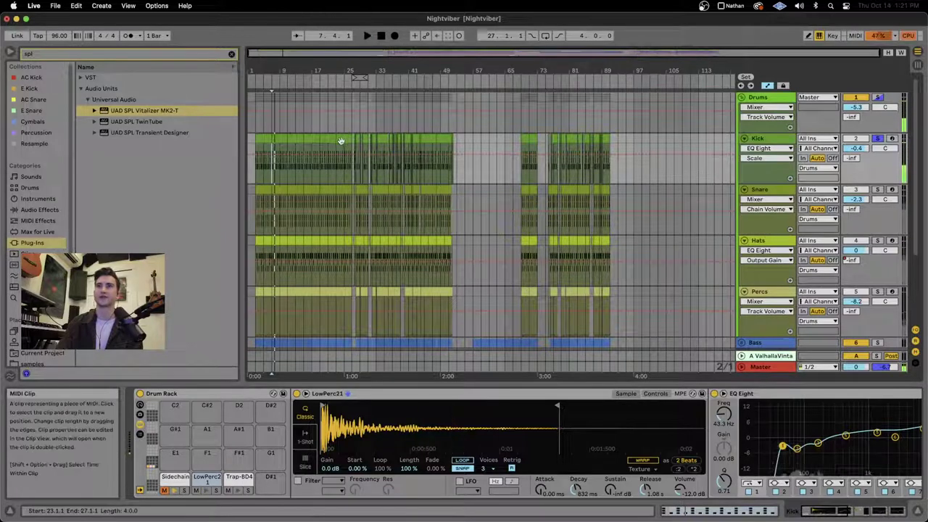
pyautogui.moveTo(336, 159); pyautogui.dragTo(353, 159)
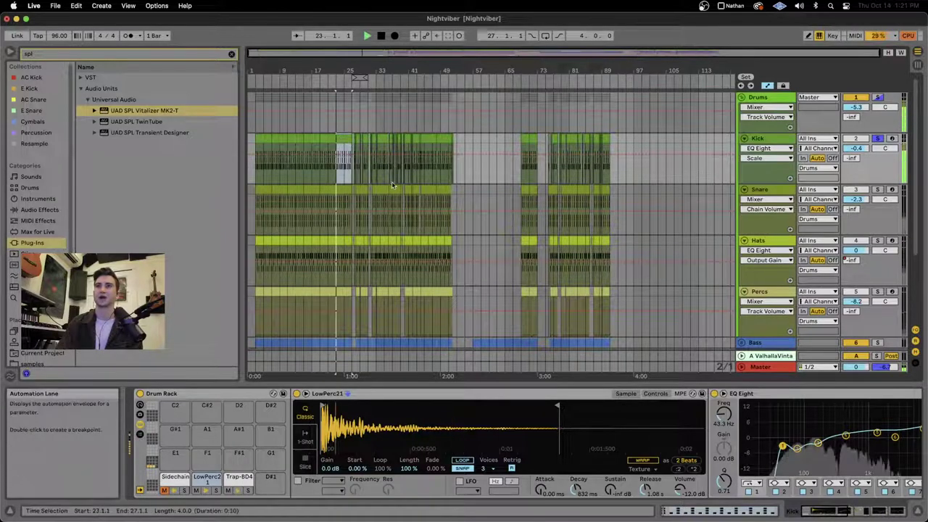
pyautogui.click(378, 138)
pyautogui.click(323, 145)
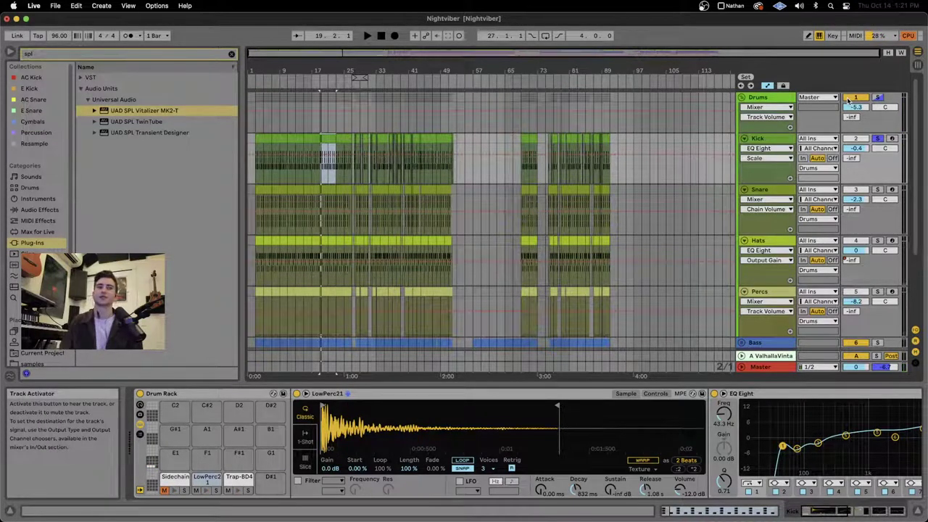
# Solo the Snare track instead of the Kick and review its Drum Rack, parallel rack chains and EQ Eights.
pyautogui.scroll(-2, 850, 192)
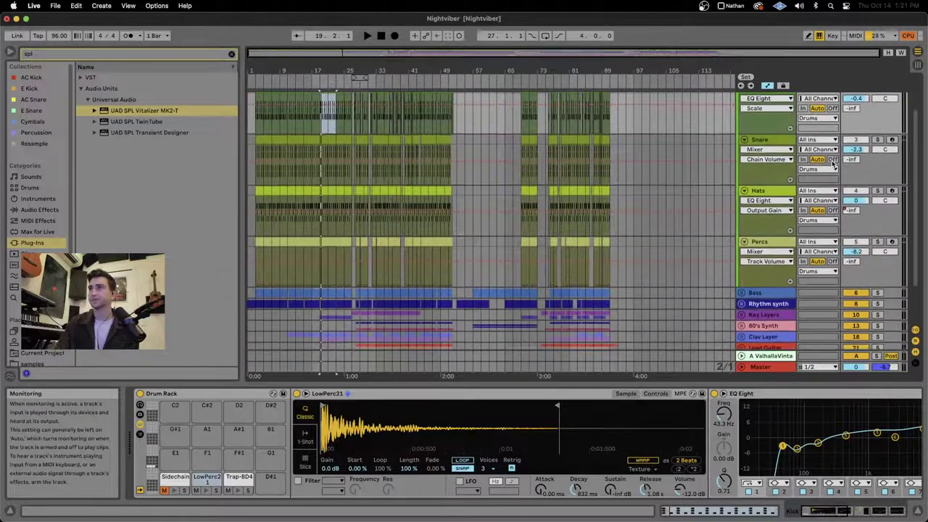
pyautogui.click(769, 177)
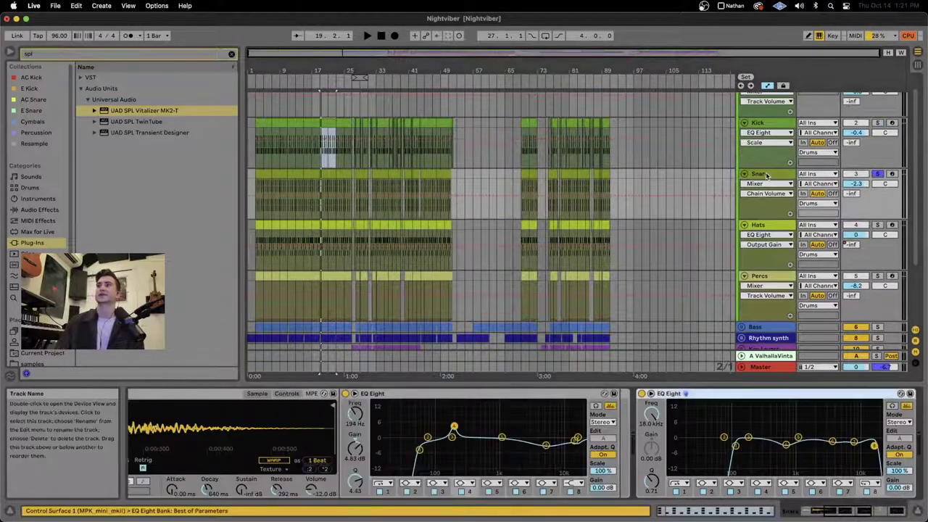
pyautogui.hscroll(-10, 414, 441)
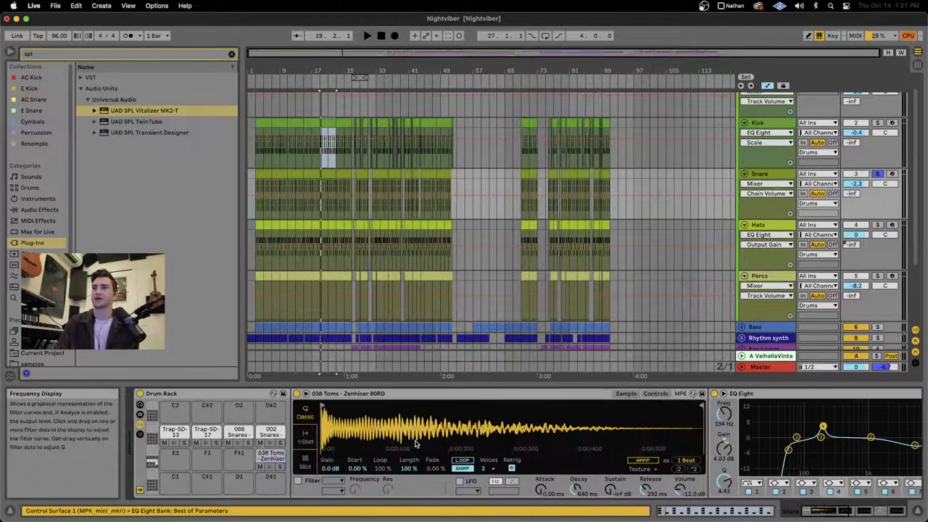
pyautogui.hscroll(10, 208, 435)
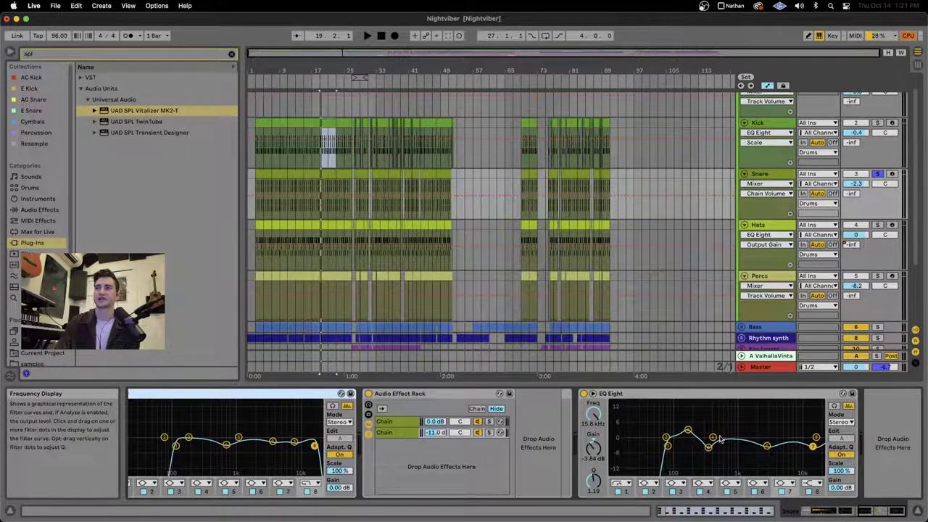
# Audition the Snare Drum Rack's pads, including 002 Snares and Trap-SD-17, toggling the solo on Trap-SD-17.
pyautogui.hscroll(-10, 742, 441)
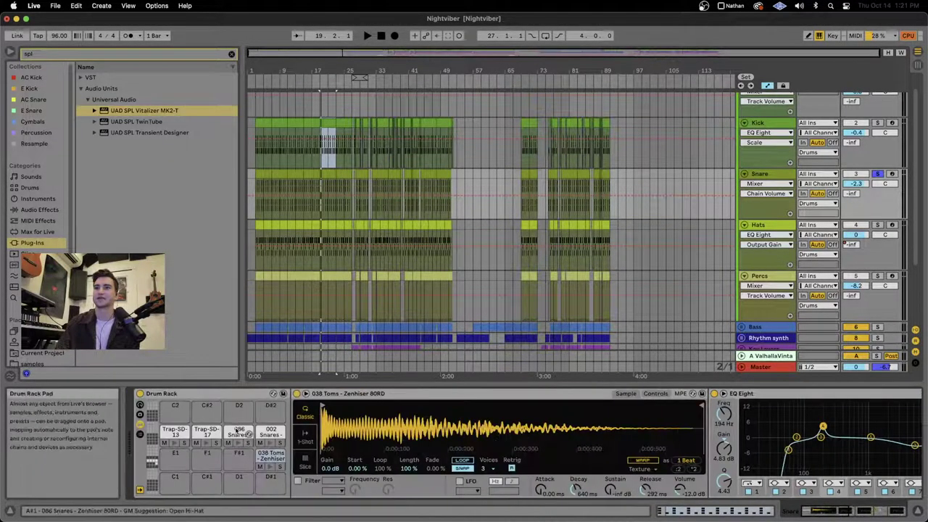
pyautogui.click(268, 467)
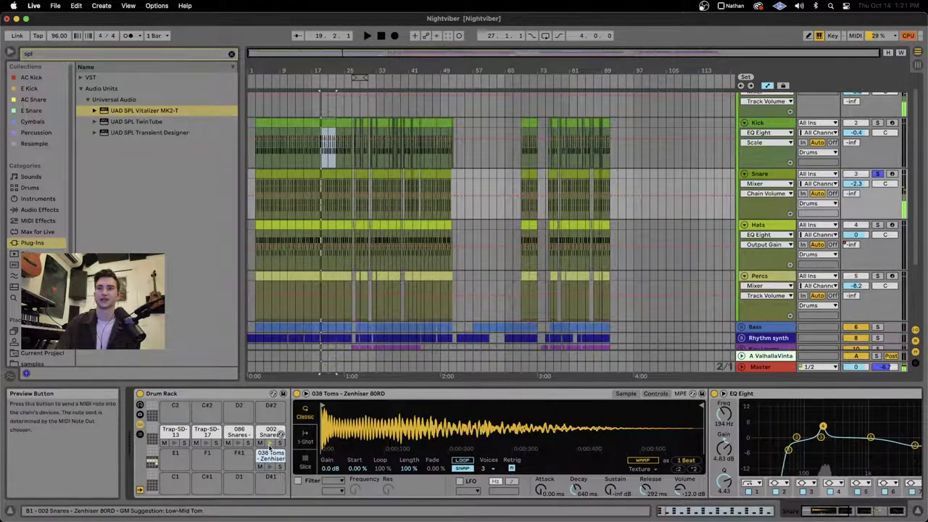
pyautogui.click(216, 444)
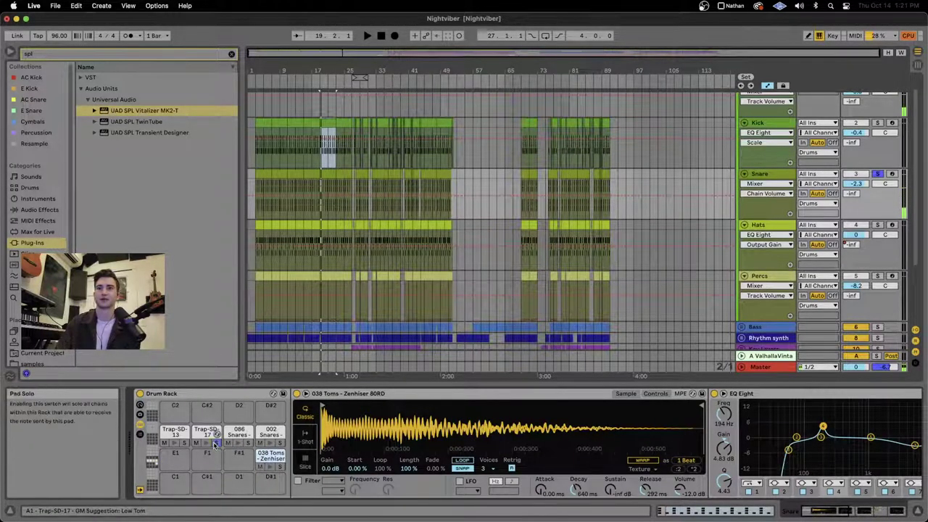
pyautogui.click(215, 444)
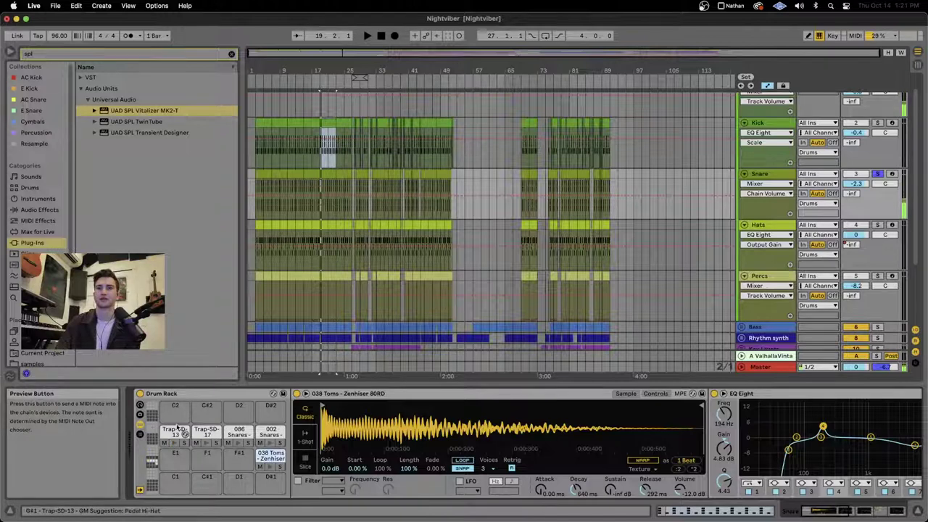
# Open a Snare clip in the piano roll and audition the Trap-SD-13, 086 Snares, 002 Snares and 038 Toms layers.
pyautogui.doubleClick(298, 163)
pyautogui.click(506, 384)
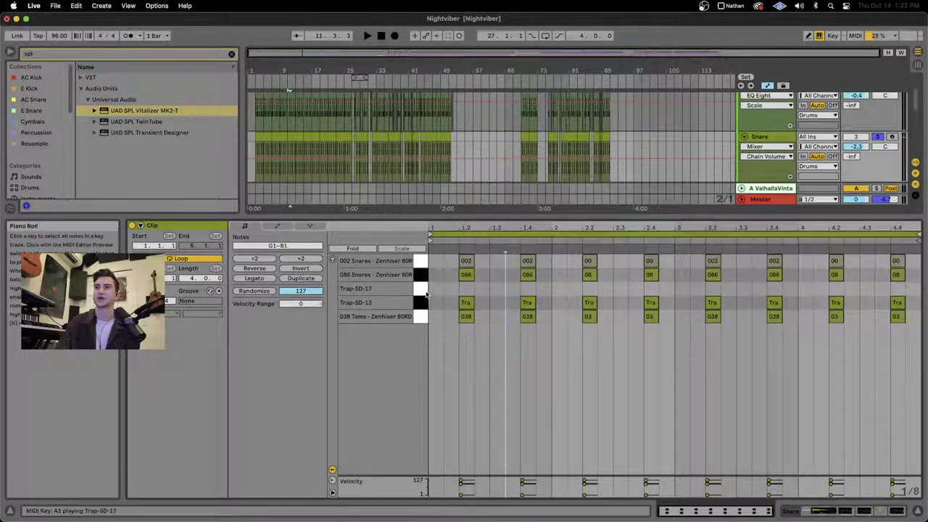
pyautogui.click(420, 306)
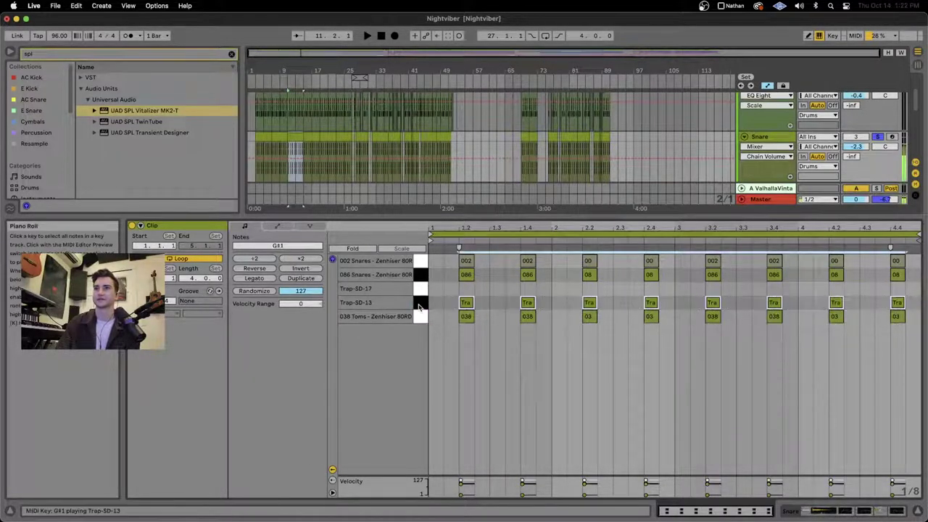
pyautogui.click(421, 274)
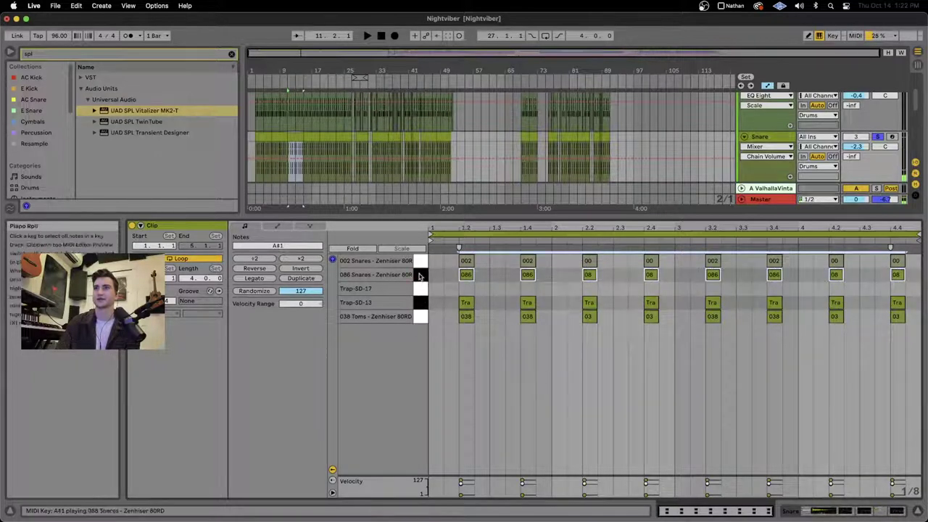
pyautogui.click(425, 262)
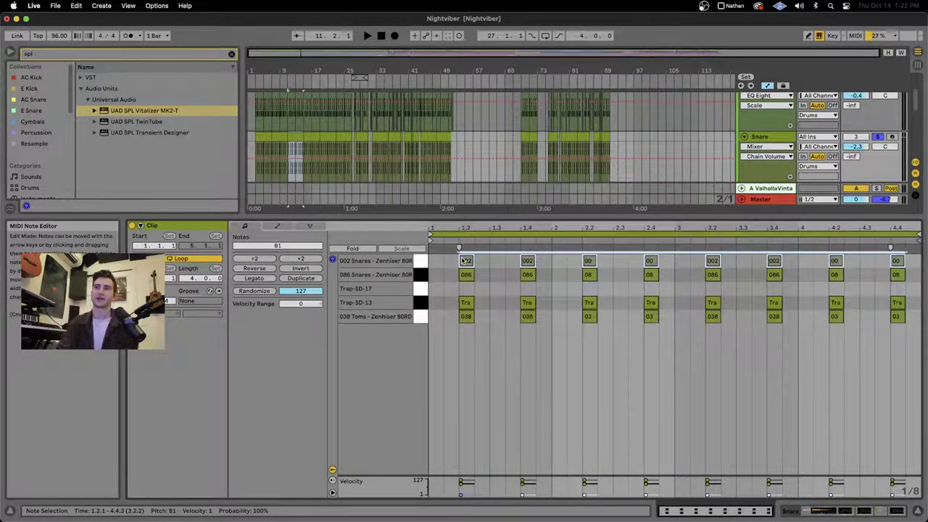
pyautogui.click(427, 260)
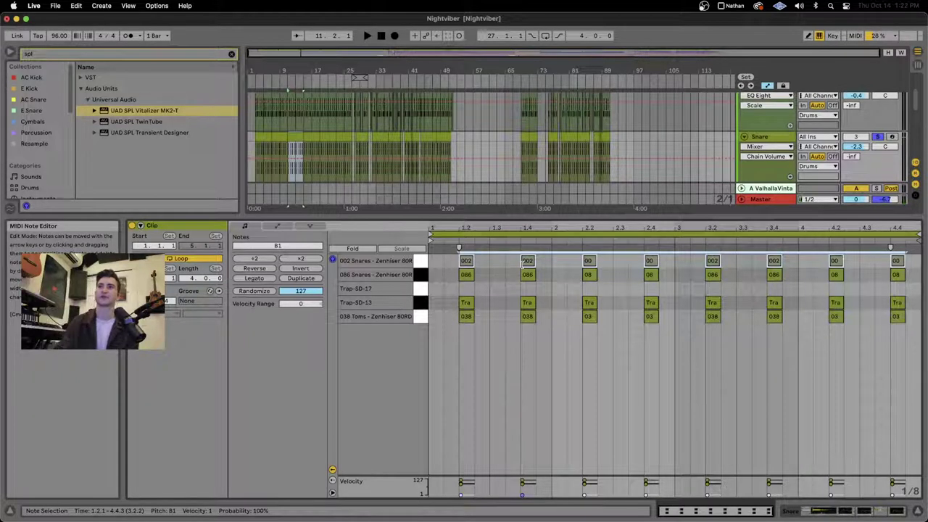
pyautogui.moveTo(499, 343); pyautogui.dragTo(461, 279)
pyautogui.click(488, 338)
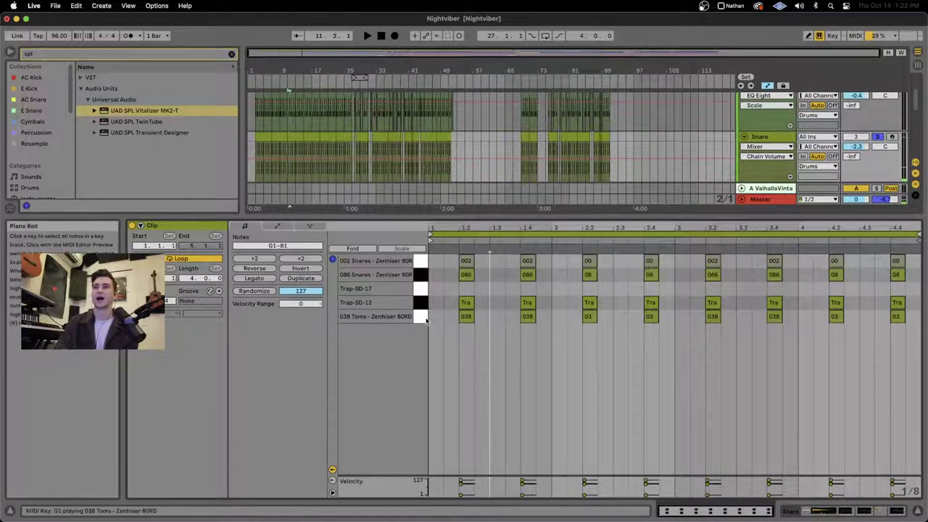
pyautogui.click(421, 318)
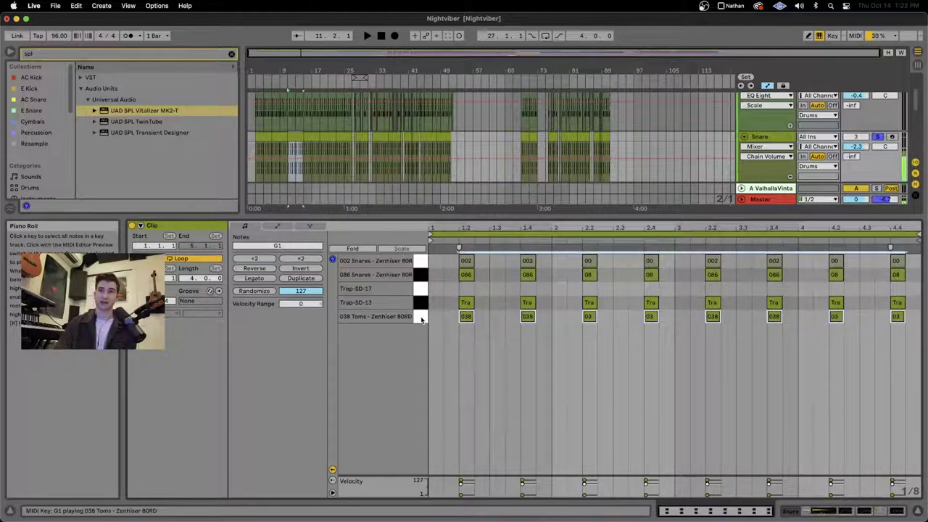
# Return to the device view and select the Snare track's first clip at bar 3.
pyautogui.click(834, 511)
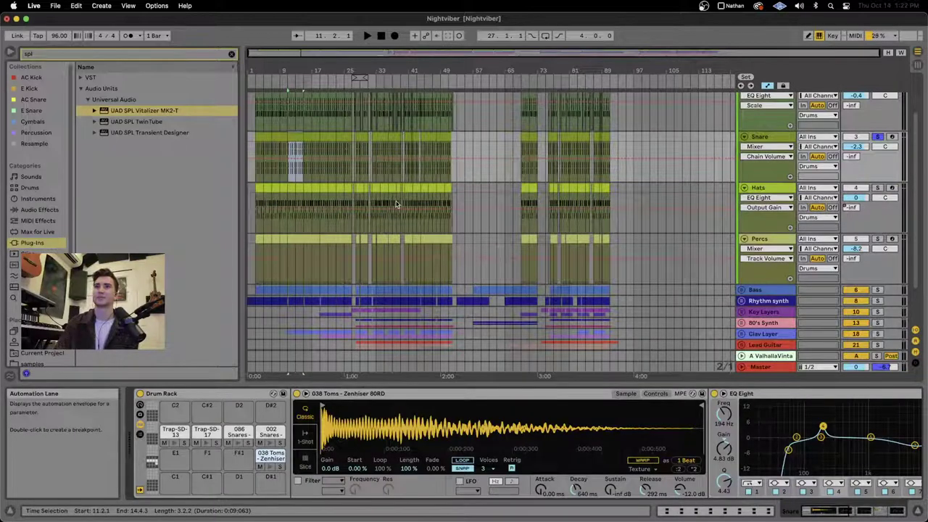
pyautogui.scroll(5, 288, 176)
pyautogui.hscroll(-3, 288, 176)
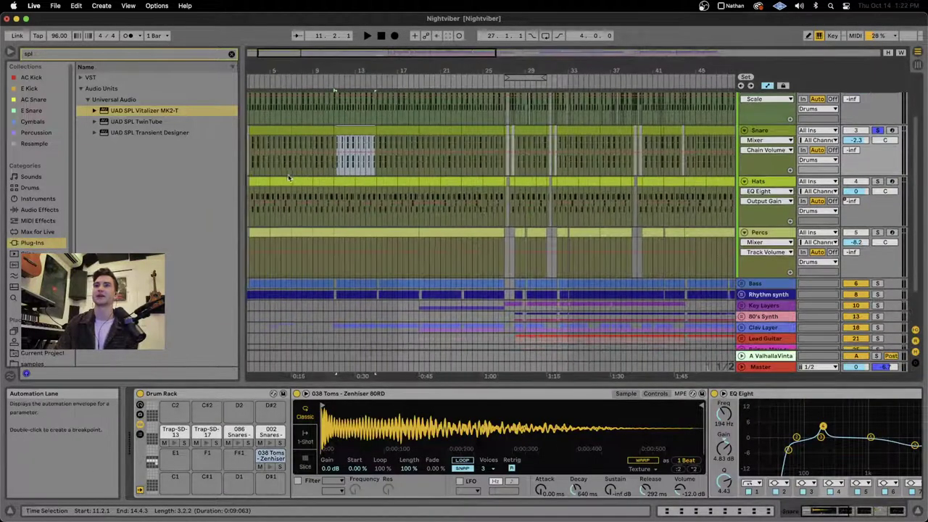
pyautogui.click(348, 198)
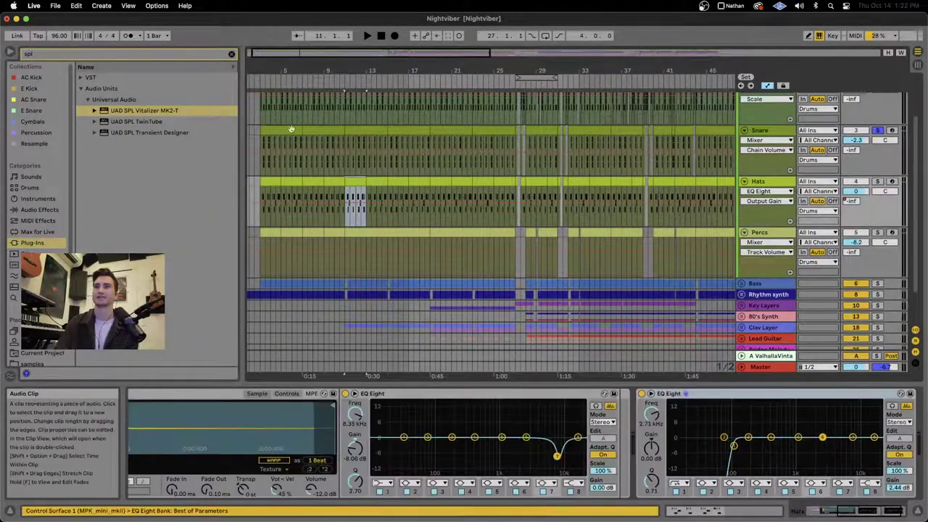
pyautogui.click(273, 131)
pyautogui.scroll(3, 483, 180)
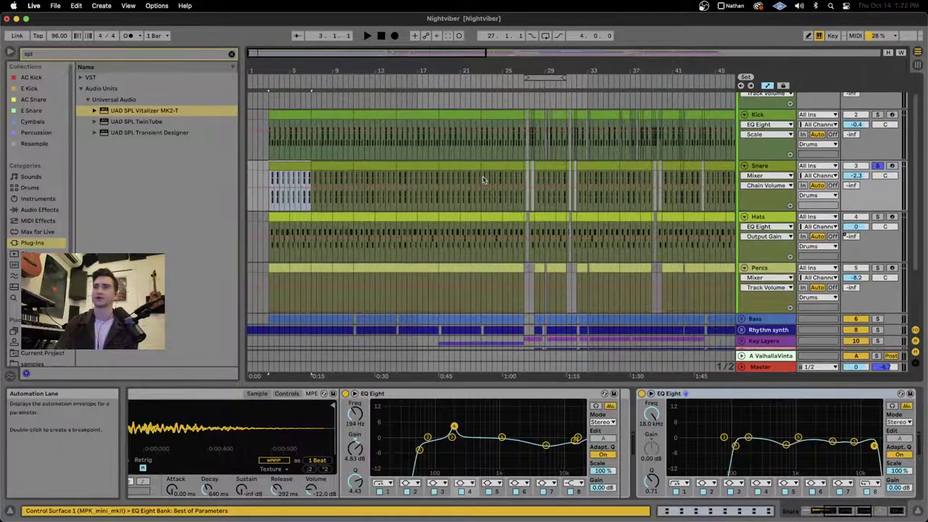
# Reduce the peak boost in the 038 Toms sample's EQ Eight to 2.36 dB at 190 Hz.
pyautogui.click(761, 167)
pyautogui.hscroll(-5, 415, 429)
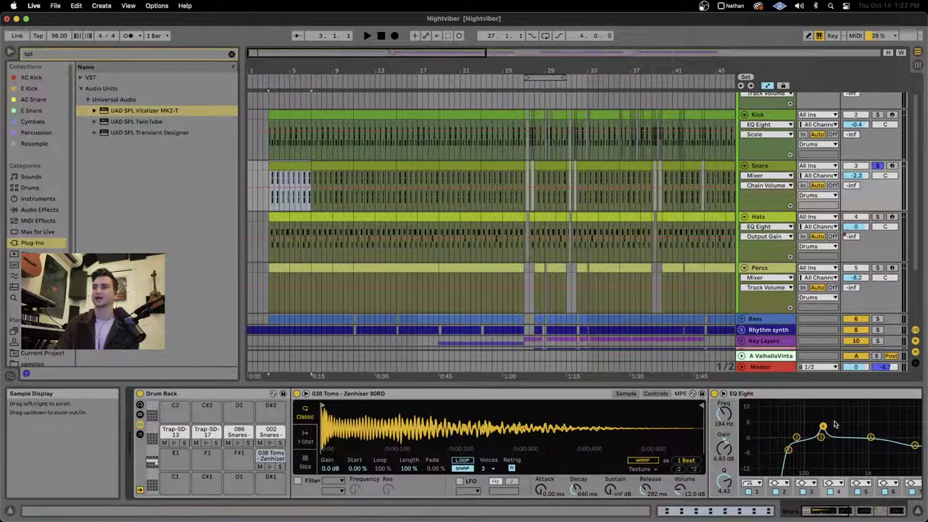
pyautogui.hscroll(5, 834, 418)
pyautogui.hscroll(-5, 834, 418)
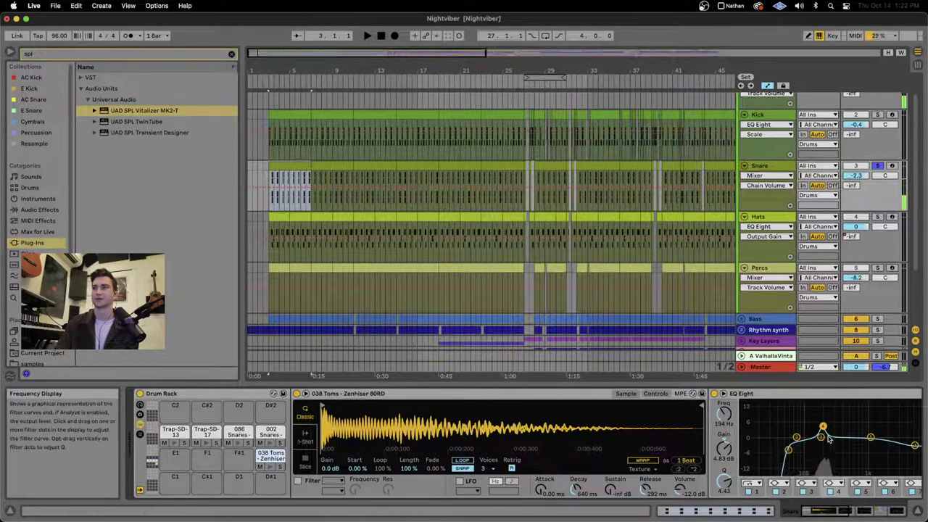
pyautogui.hscroll(5, 749, 442)
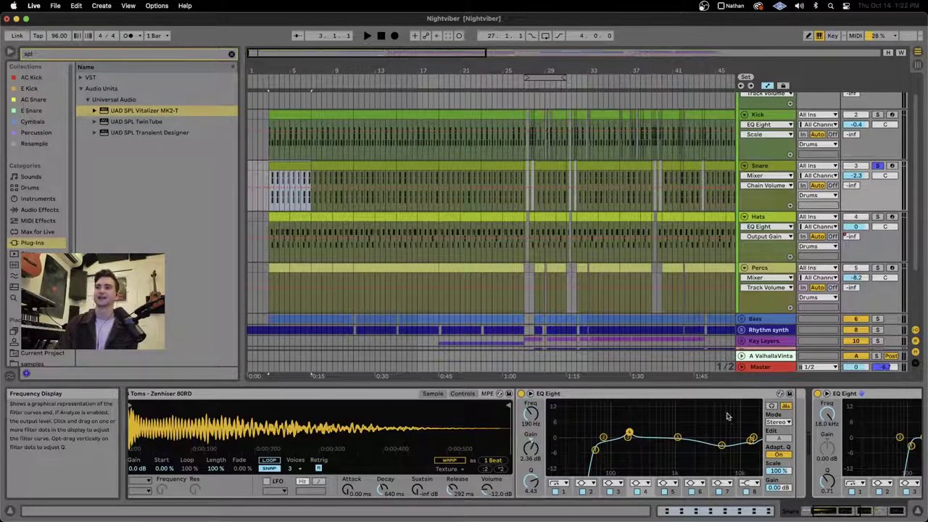
# Inspect the CLA Drums plug-in on the first chain of the Snare's Audio Effect Rack, including its Snare mode, and close its window.
pyautogui.hscroll(10, 692, 420)
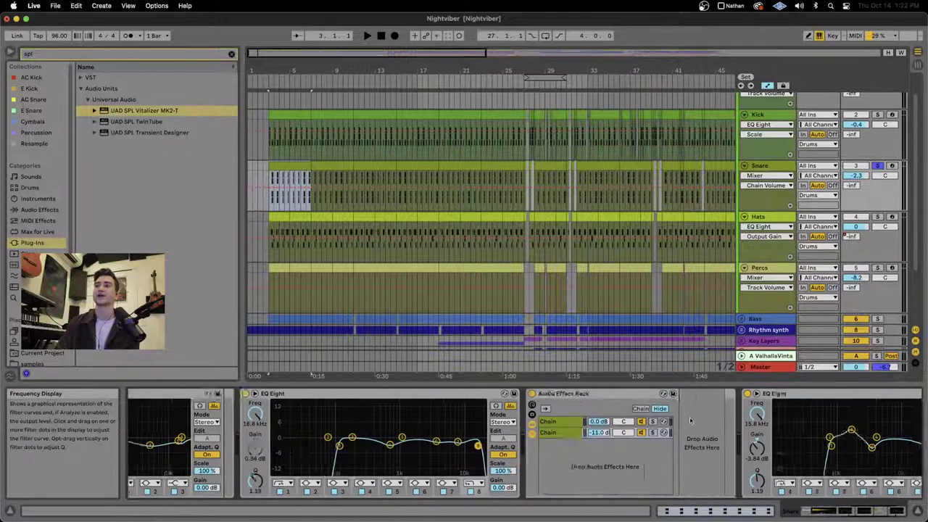
pyautogui.click(405, 422)
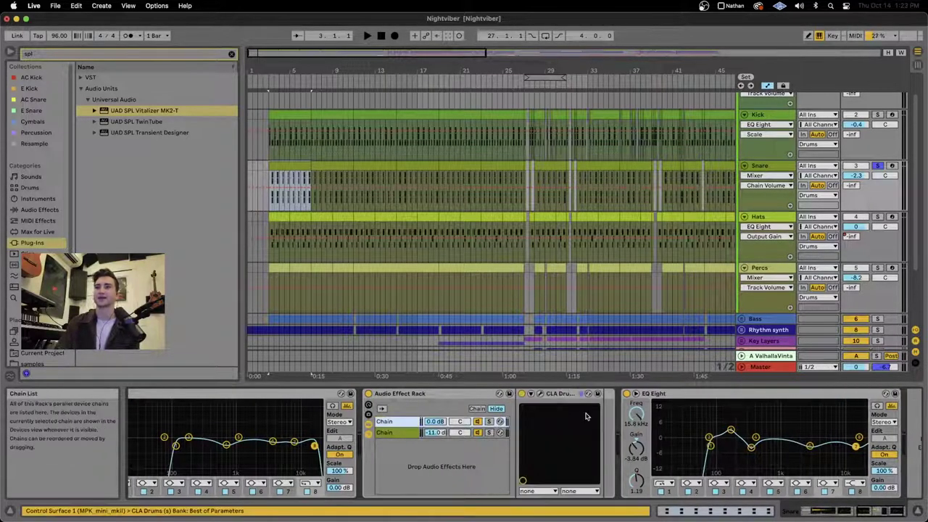
pyautogui.click(541, 393)
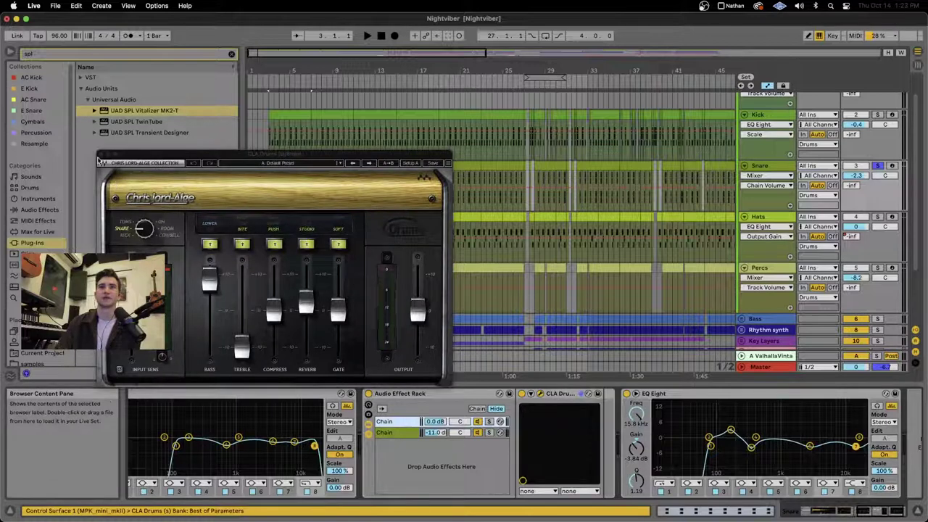
pyautogui.click(125, 224)
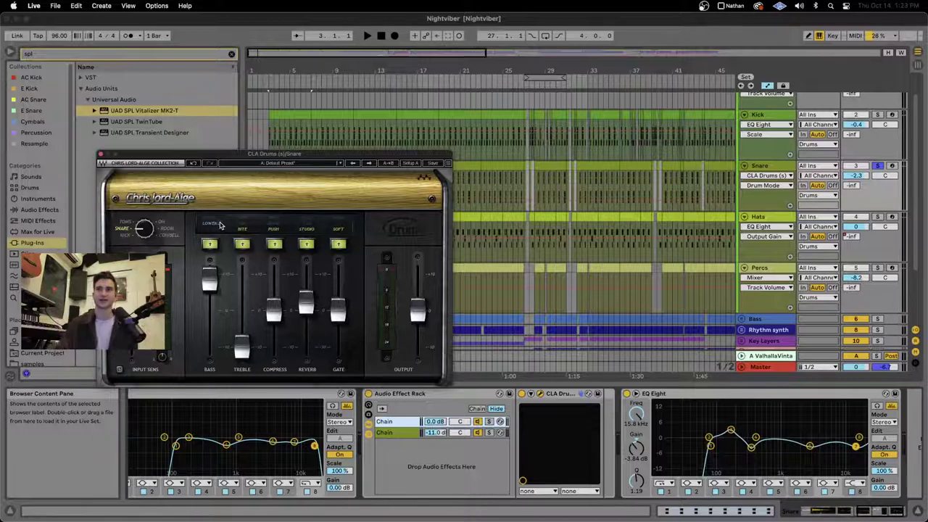
pyautogui.click(101, 155)
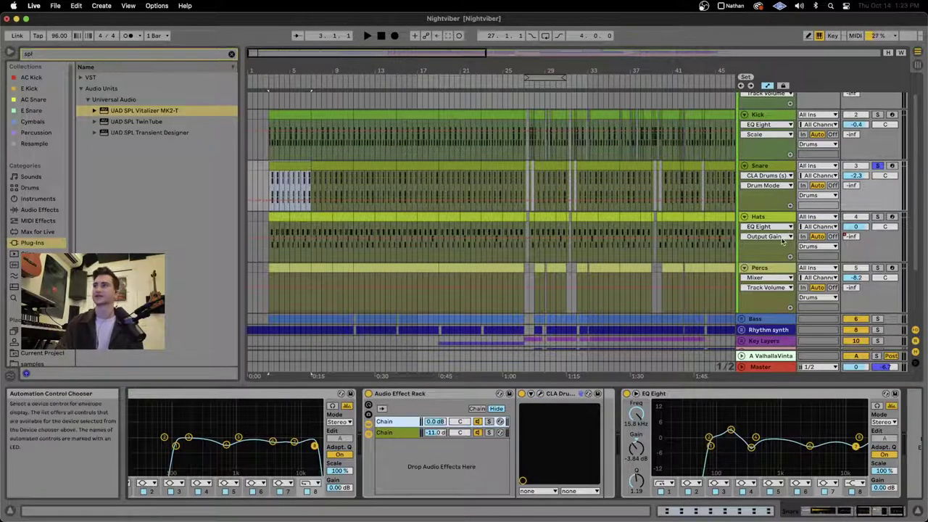
# Play the Snare from bar 18 and look over its clips in the later sections of the arrangement.
pyautogui.press('space')
pyautogui.click(433, 194)
pyautogui.press('space')
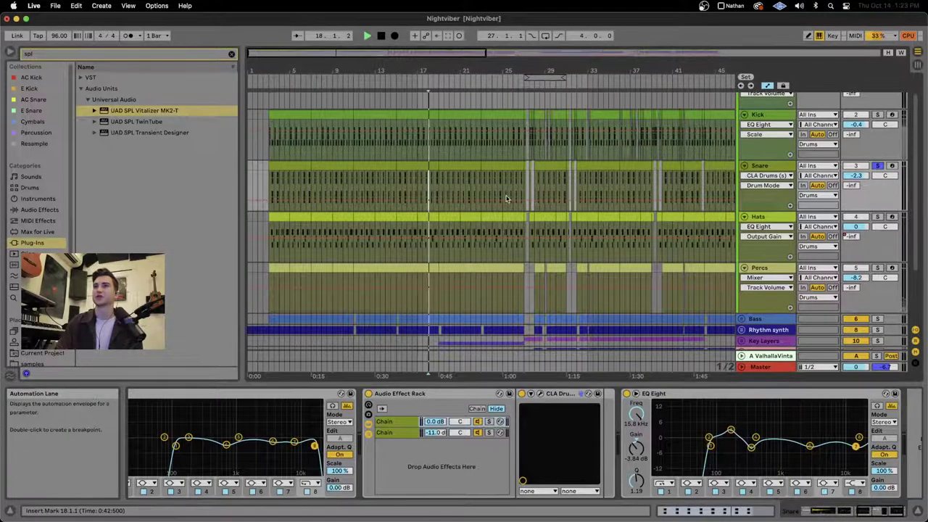
pyautogui.hscroll(10, 509, 198)
pyautogui.hscroll(-10, 494, 198)
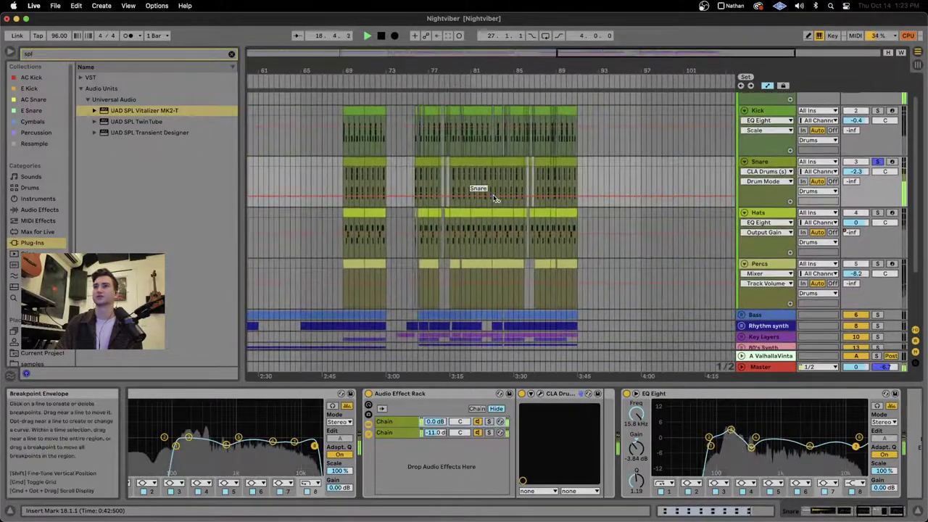
pyautogui.hscroll(-10, 441, 204)
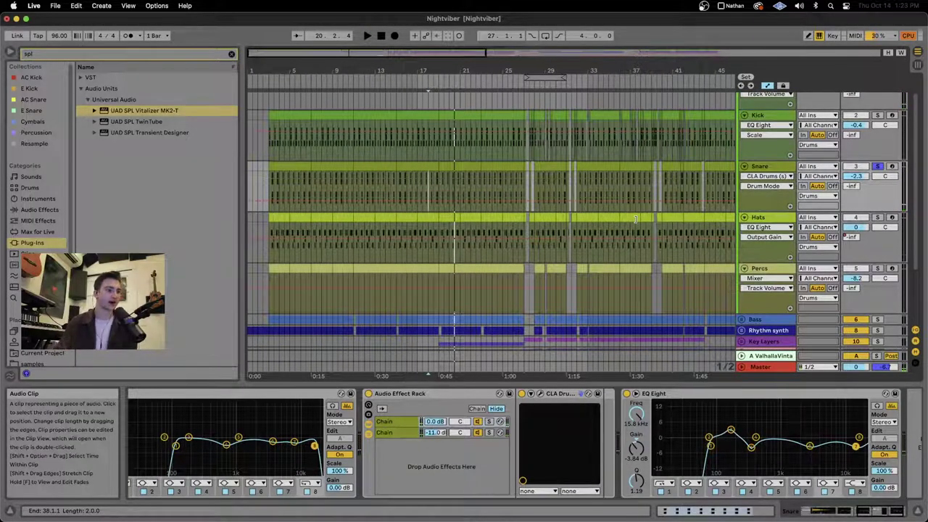
# Solo the Hats track instead of the Snare and place the playback start at bar 14.
pyautogui.click(878, 217)
pyautogui.scroll(5, 392, 254)
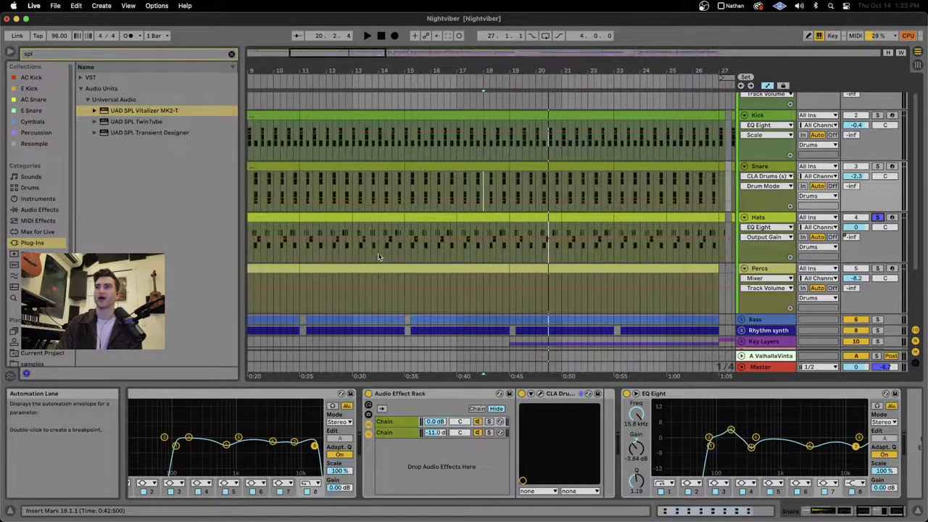
pyautogui.click(378, 256)
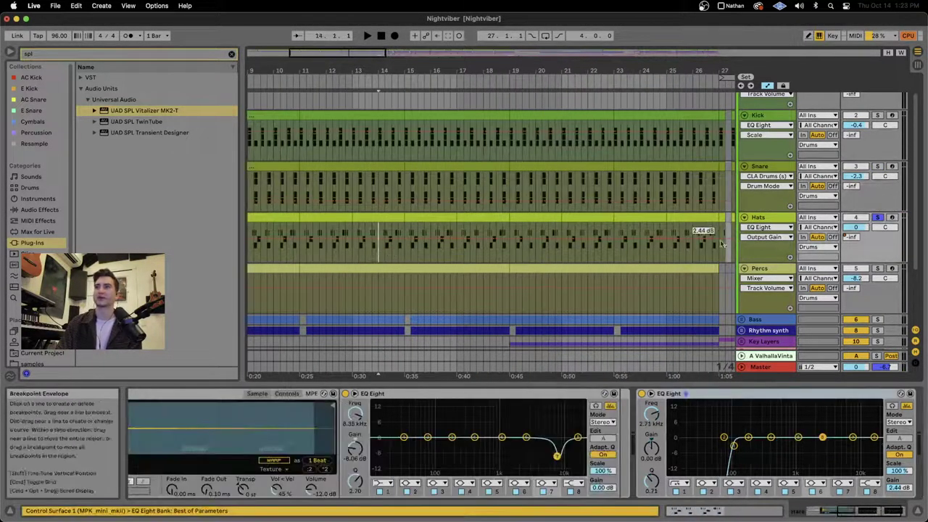
# Rename the Hats track as Toms.
pyautogui.rightClick(774, 221)
pyautogui.click(793, 280)
pyautogui.write('Toms')
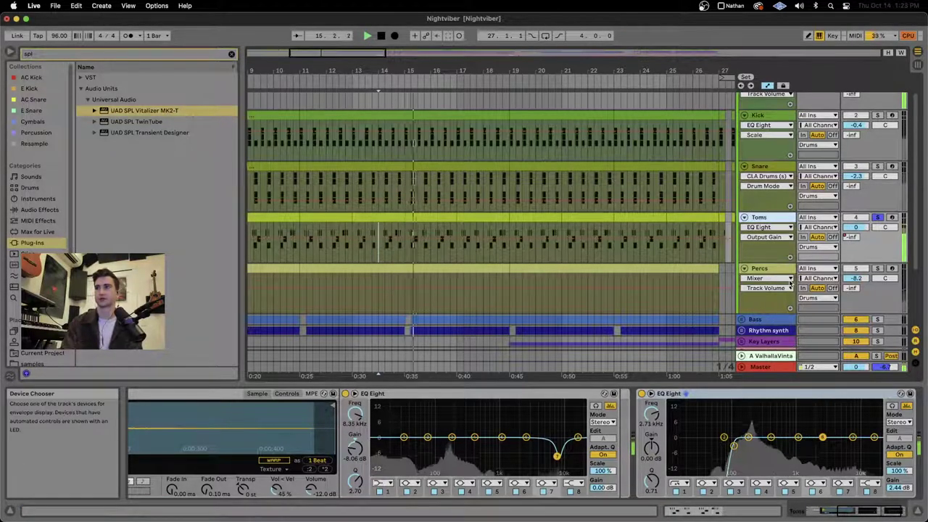
pyautogui.press('Return')
pyautogui.click(770, 227)
pyautogui.click(767, 314)
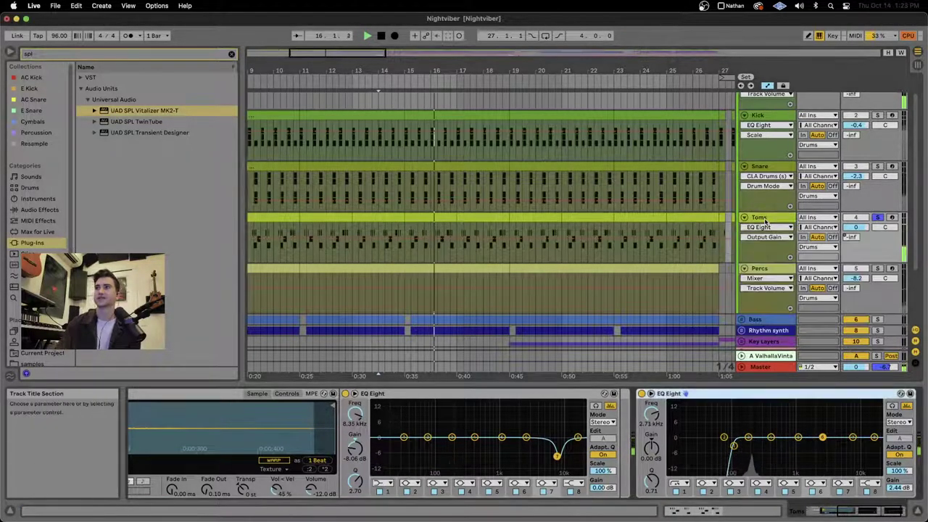
# Review the Toms track's Drum Rack percussion samples, the 004 Percussion sample display and both EQ Eights.
pyautogui.hscroll(-3, 625, 442)
pyautogui.hscroll(-5, 625, 442)
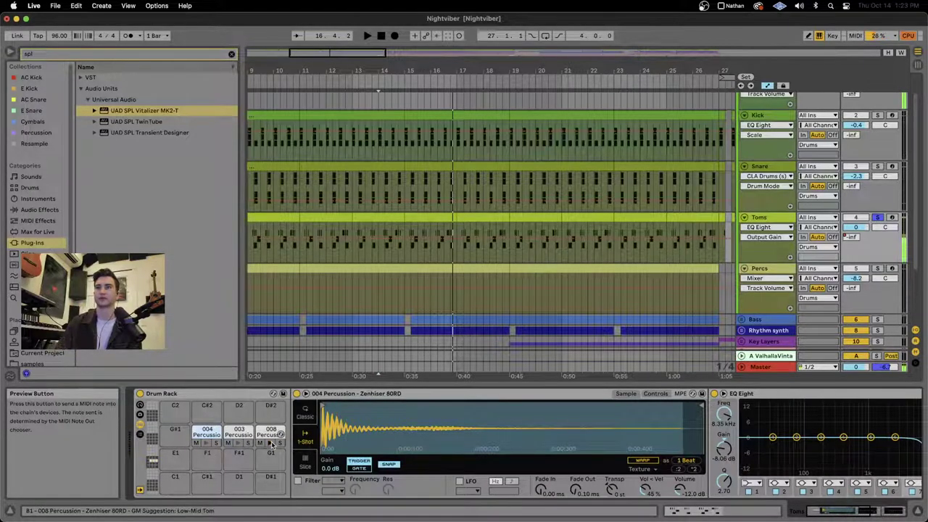
pyautogui.hscroll(6, 274, 438)
pyautogui.hscroll(-3, 282, 432)
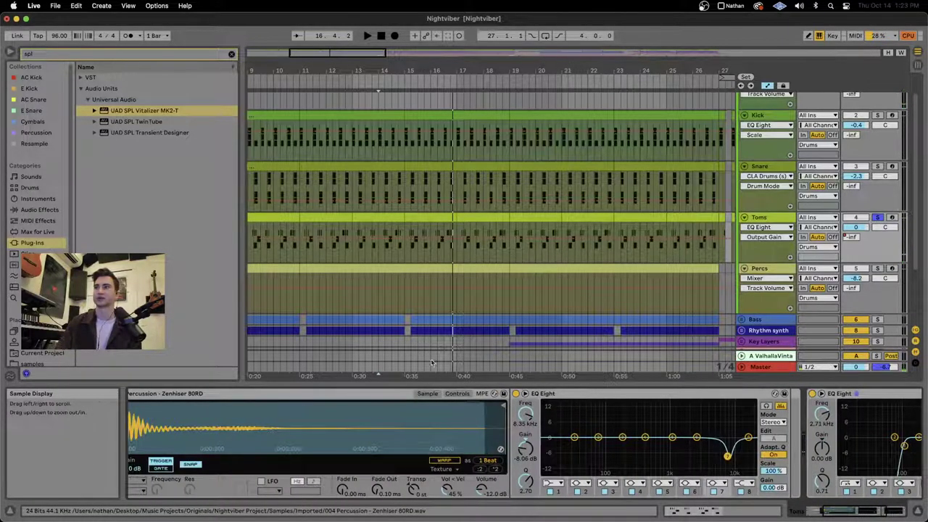
pyautogui.hscroll(4, 684, 445)
pyautogui.hscroll(-5, 681, 450)
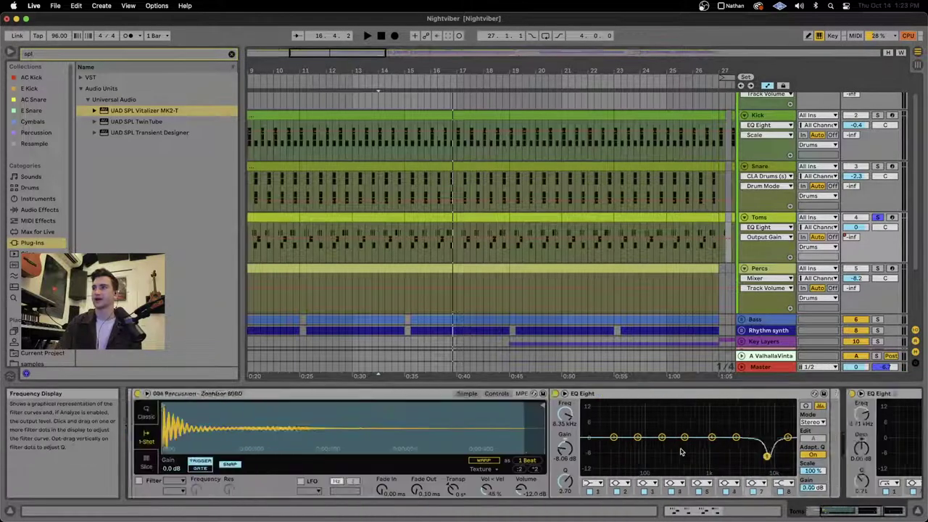
pyautogui.hscroll(-3, 682, 451)
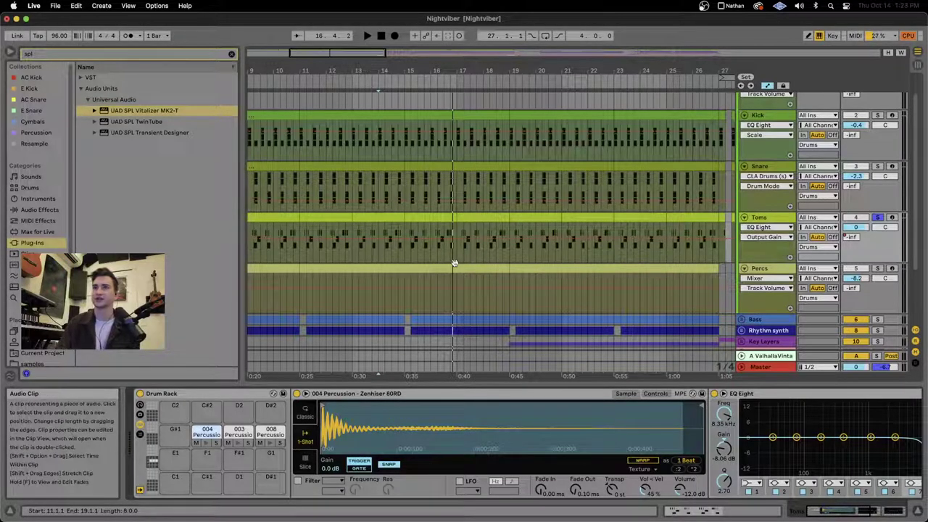
pyautogui.hscroll(5, 499, 449)
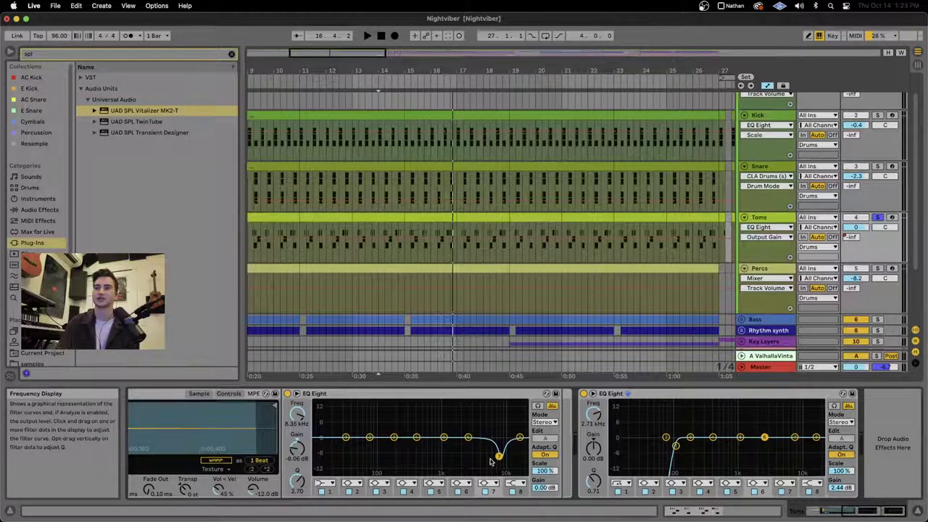
# Check the Toms track's Drum Rack and EQ Eight devices, and play the soloed Toms from beat 2 of bar 15.
pyautogui.hscroll(-5, 491, 460)
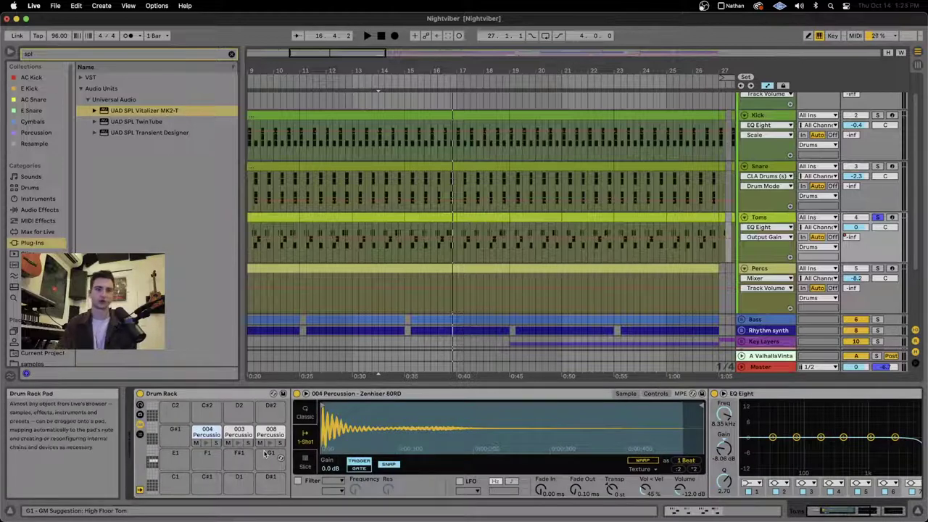
pyautogui.hscroll(5, 527, 464)
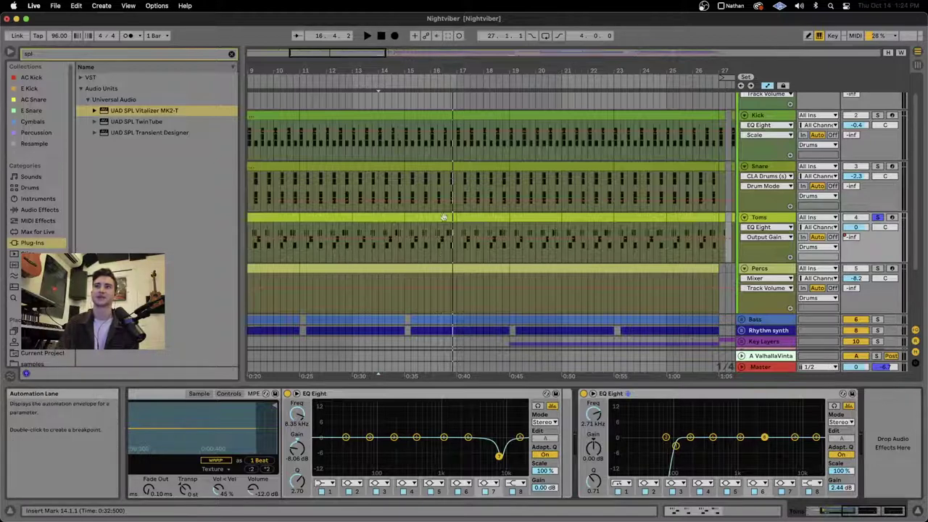
pyautogui.click(406, 153)
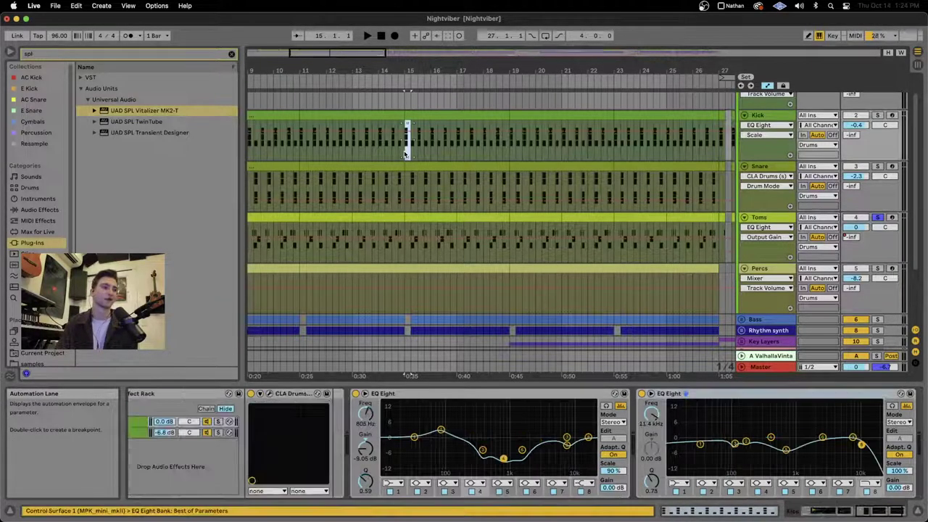
pyautogui.click(410, 253)
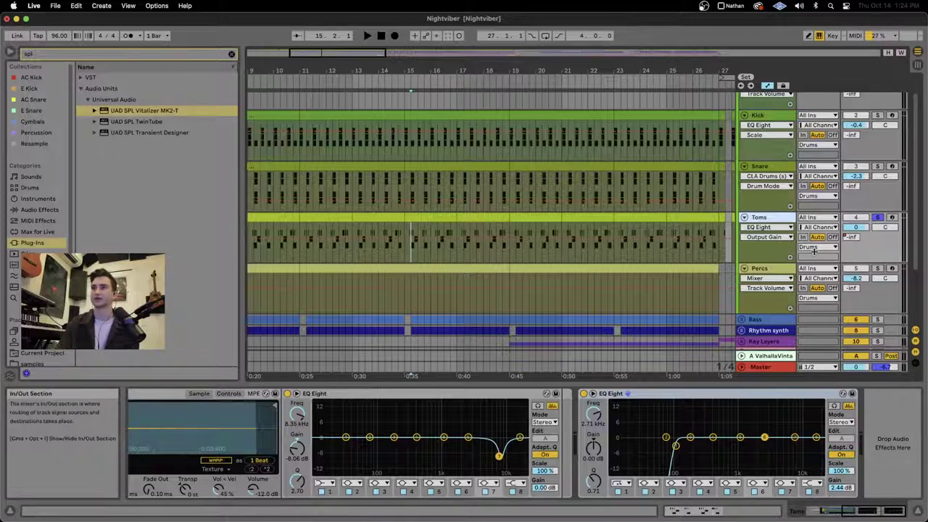
pyautogui.press('space')
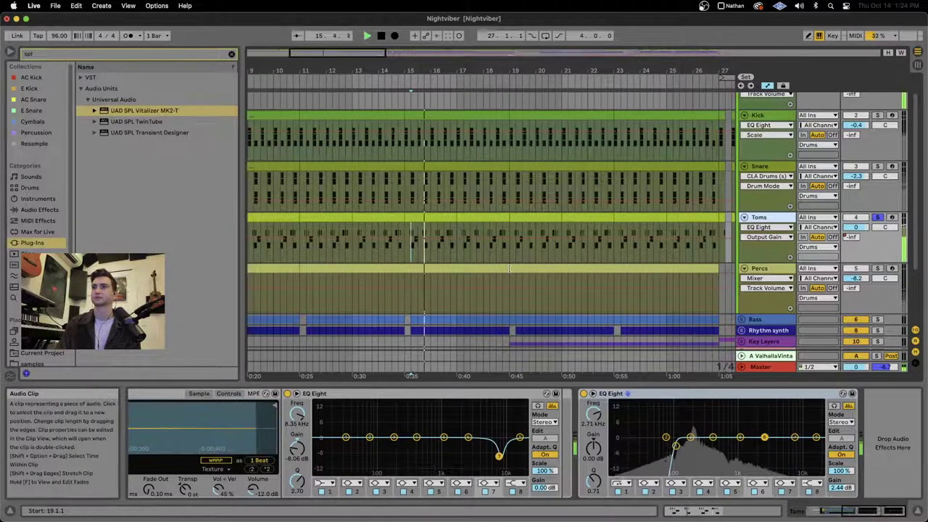
# Listen to the Snare and Toms tracks soloed together from bar 15.
pyautogui.scroll(1, 892, 203)
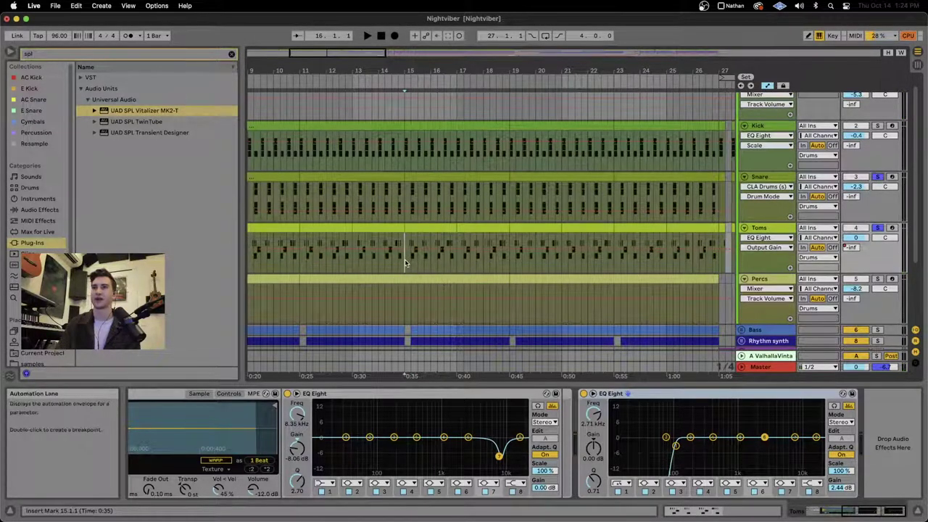
pyautogui.press('space')
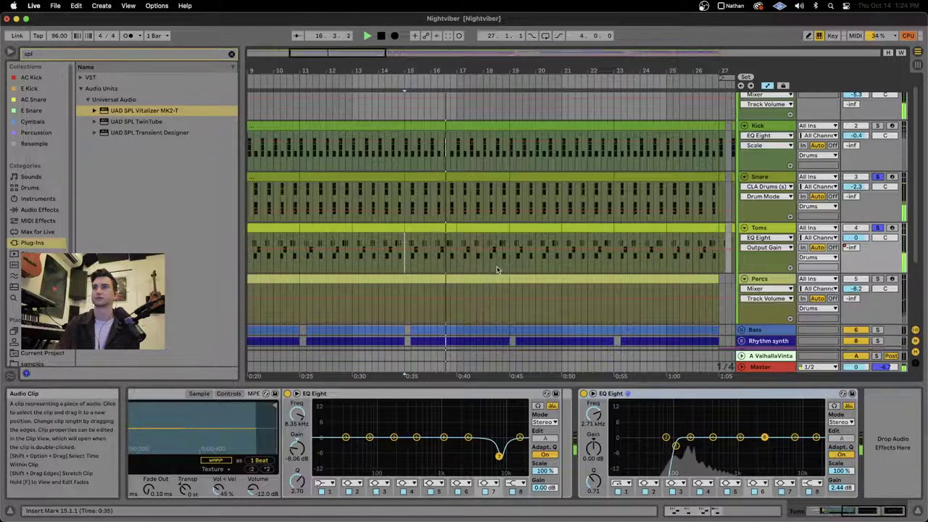
pyautogui.press('space')
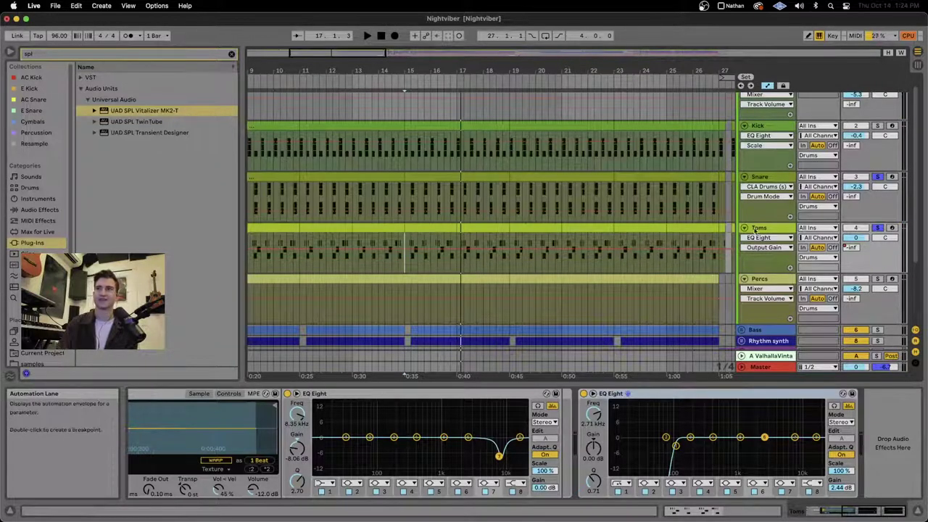
# Solo the Percs track in place of the Snare and Toms and play it from bar 15.
pyautogui.scroll(-2, 834, 227)
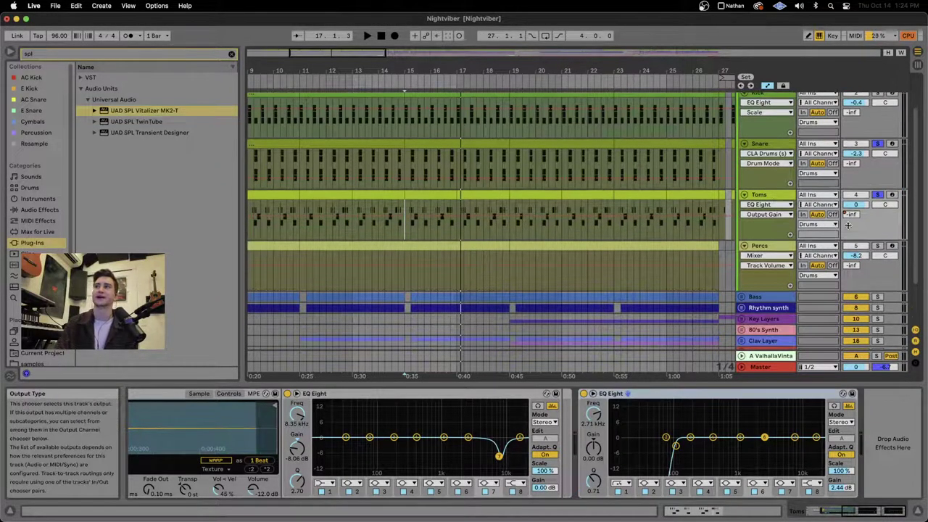
pyautogui.scroll(-2, 855, 226)
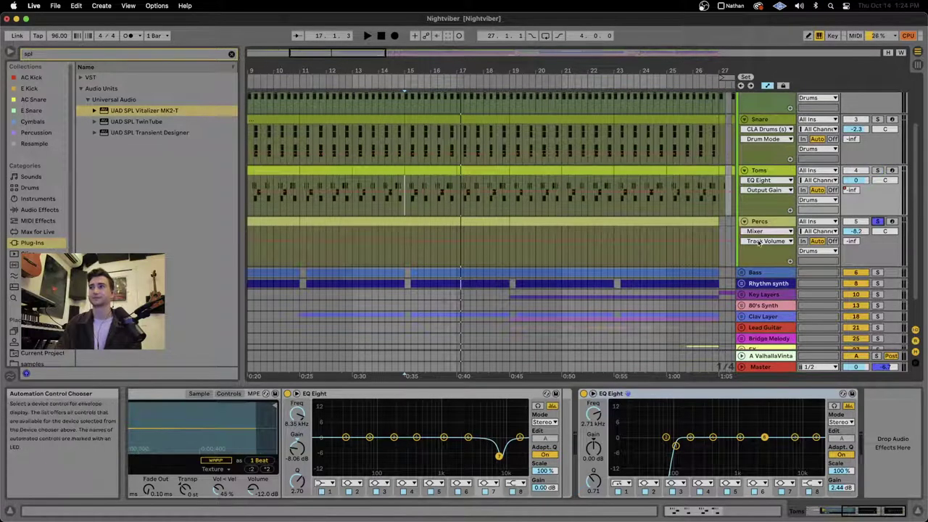
pyautogui.click(877, 222)
pyautogui.press('space')
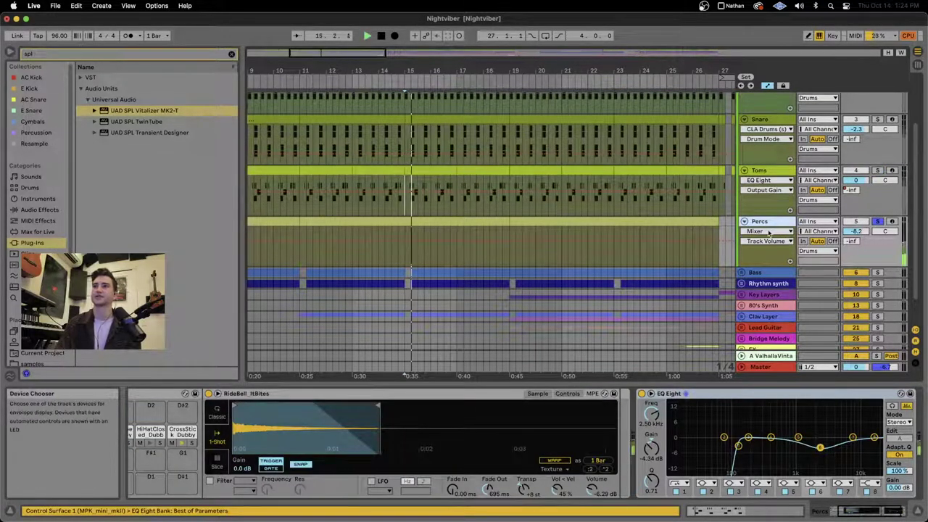
# Open the Percs clip starting at bar 11 and go through its hi-hat, cross-stick and ride bell notes with playback stopped.
pyautogui.doubleClick(470, 222)
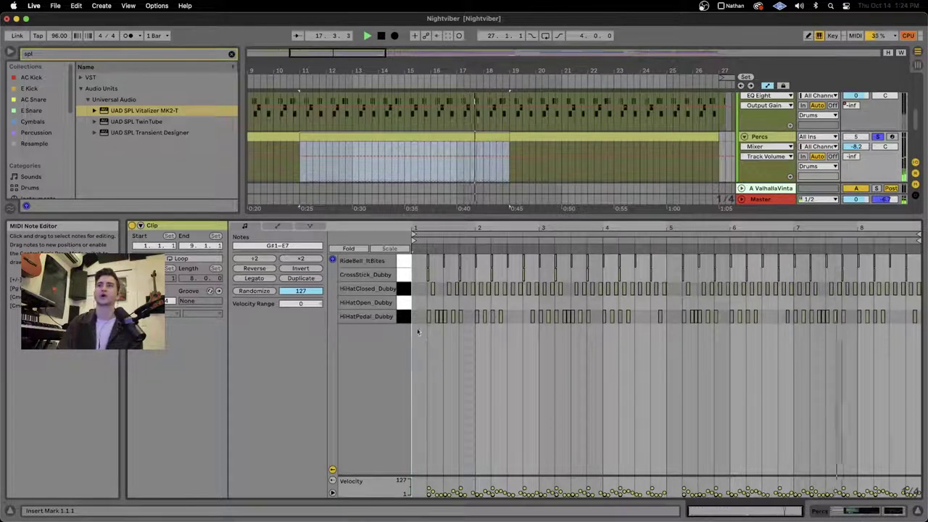
pyautogui.press('space')
pyautogui.click(403, 318)
pyautogui.click(400, 307)
pyautogui.click(401, 308)
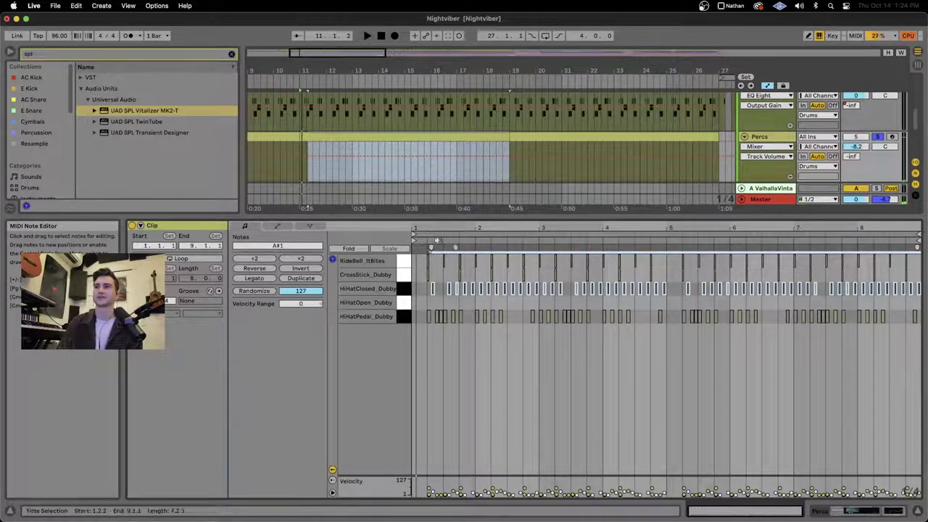
pyautogui.click(402, 276)
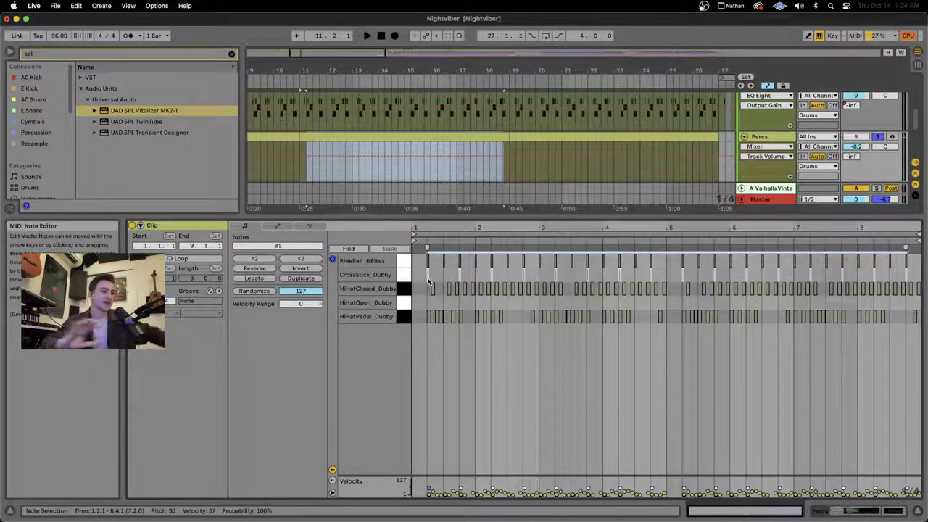
pyautogui.click(402, 261)
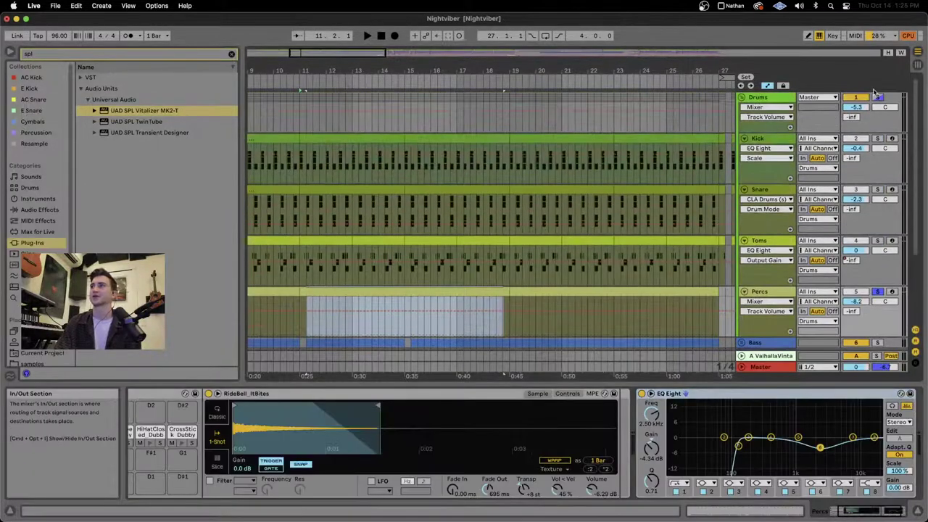
# Solo the whole Drums group instead of Percs and play it from bar 11.
pyautogui.click(877, 97)
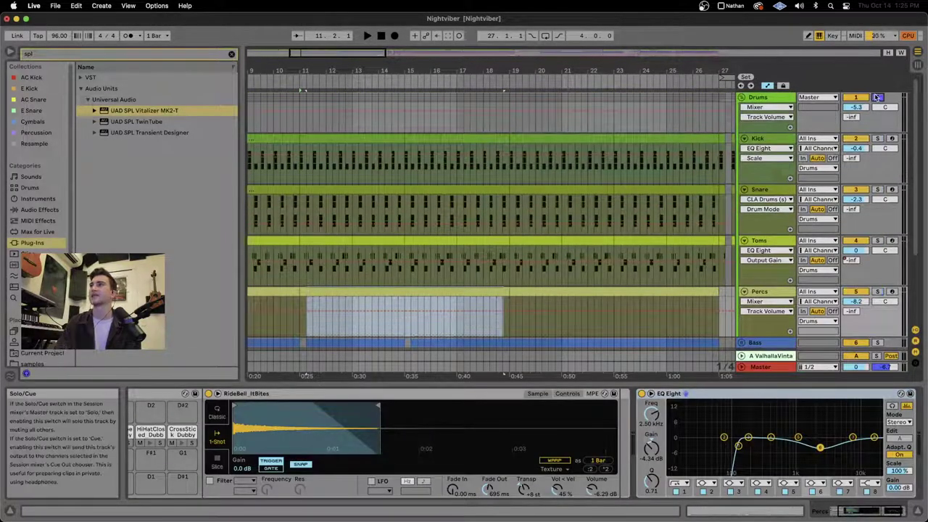
pyautogui.press('space')
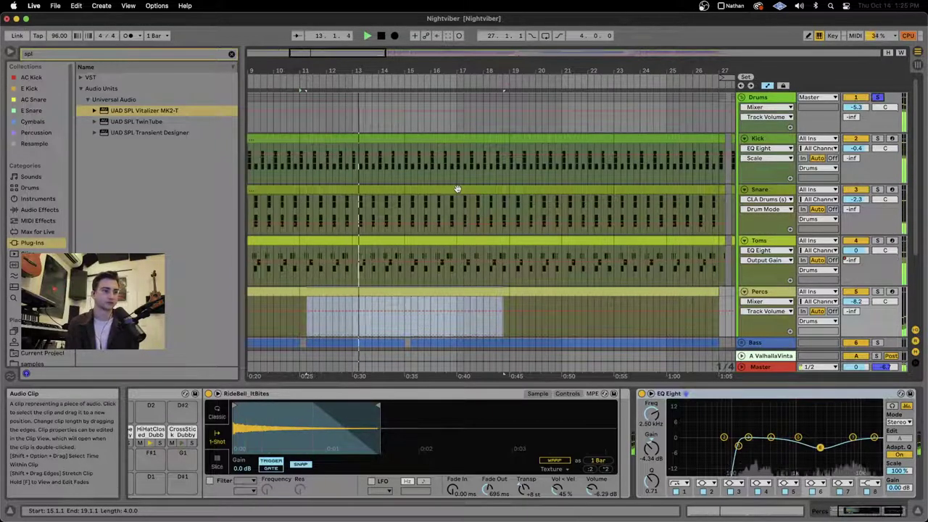
pyautogui.press('space')
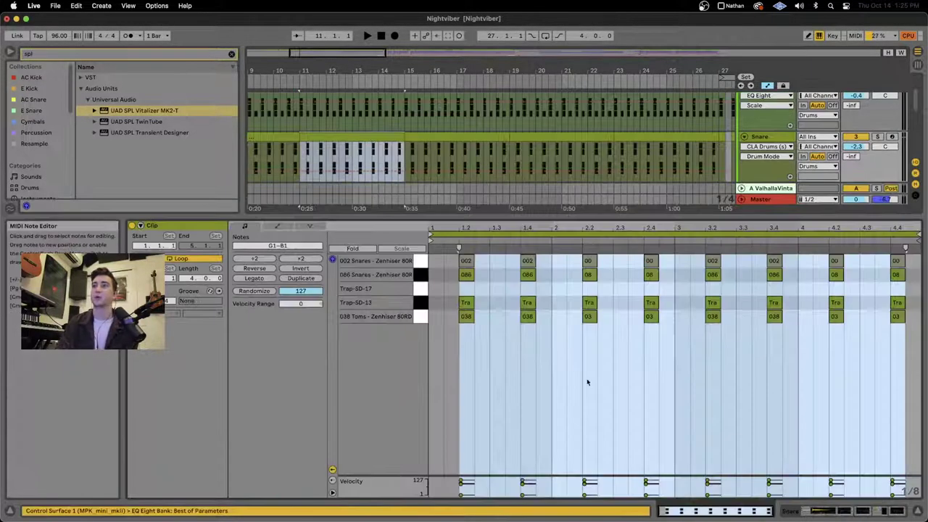
# Look over the Snare clip's layered notes, and shrink the clip editor to bring more drum tracks into view.
pyautogui.click(546, 350)
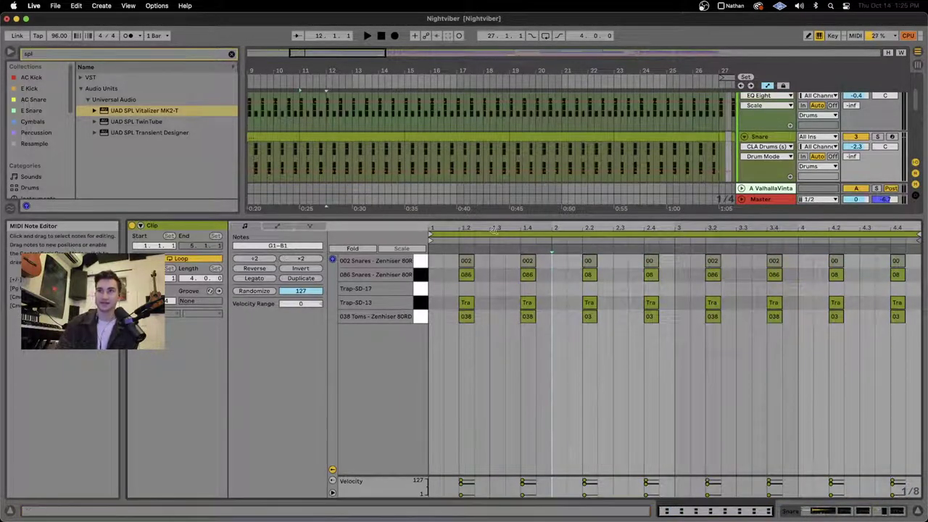
pyautogui.scroll(-2, 390, 153)
pyautogui.scroll(2, 390, 154)
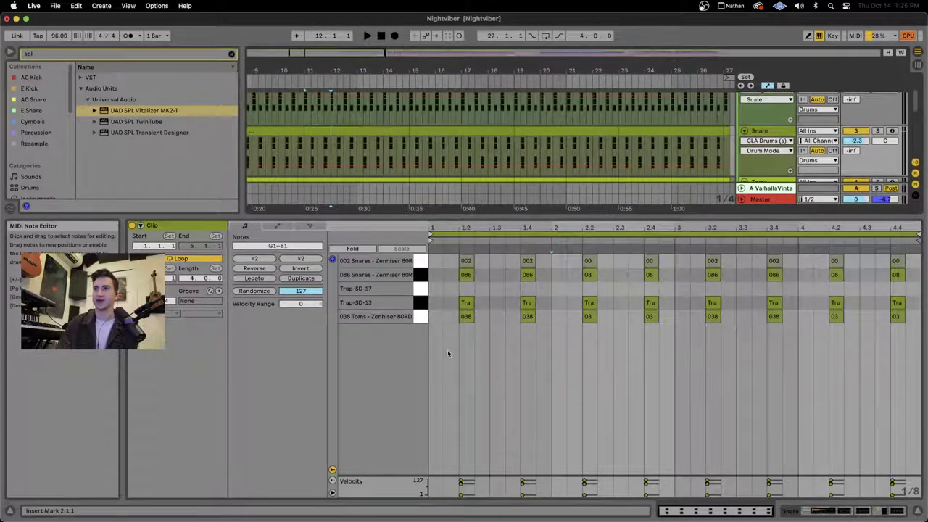
pyautogui.moveTo(710, 216); pyautogui.dragTo(710, 312)
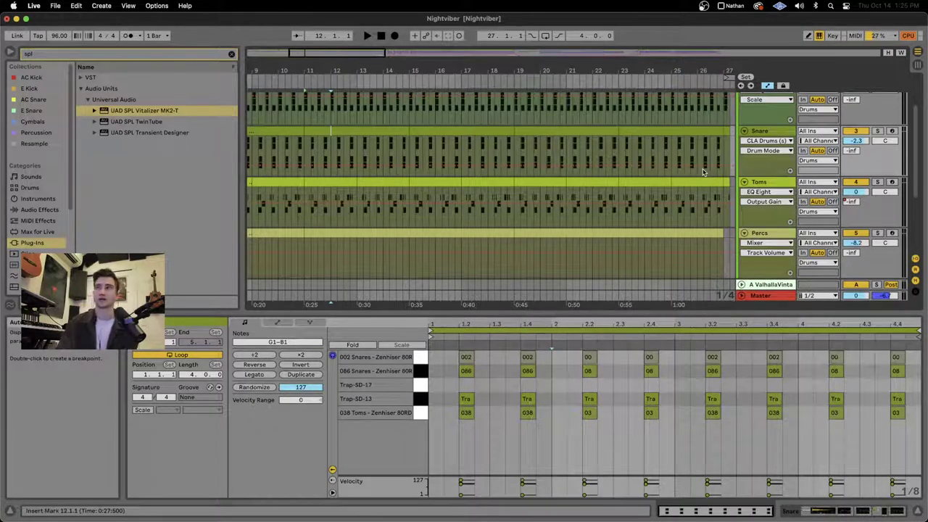
pyautogui.scroll(3, 702, 171)
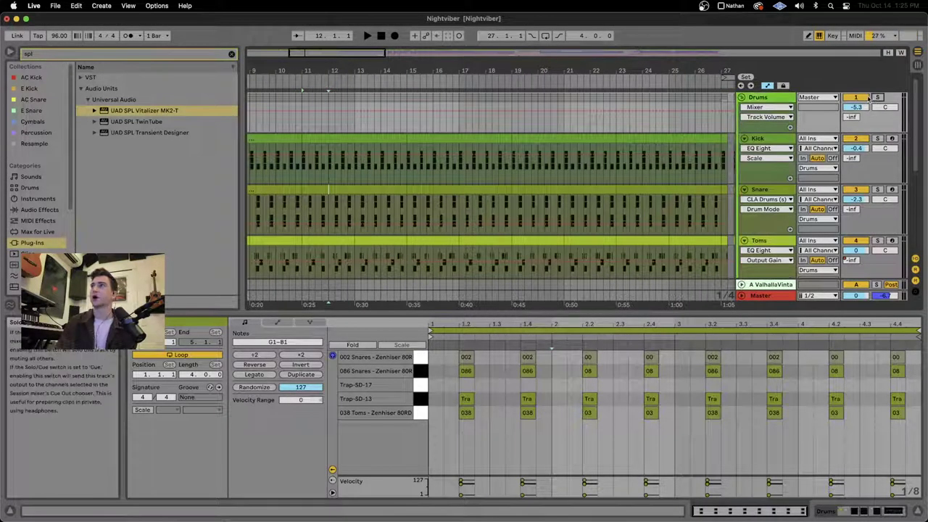
# Show the Drums group's device chain and examine the CLA Drums plug-in's settings.
pyautogui.click(751, 97)
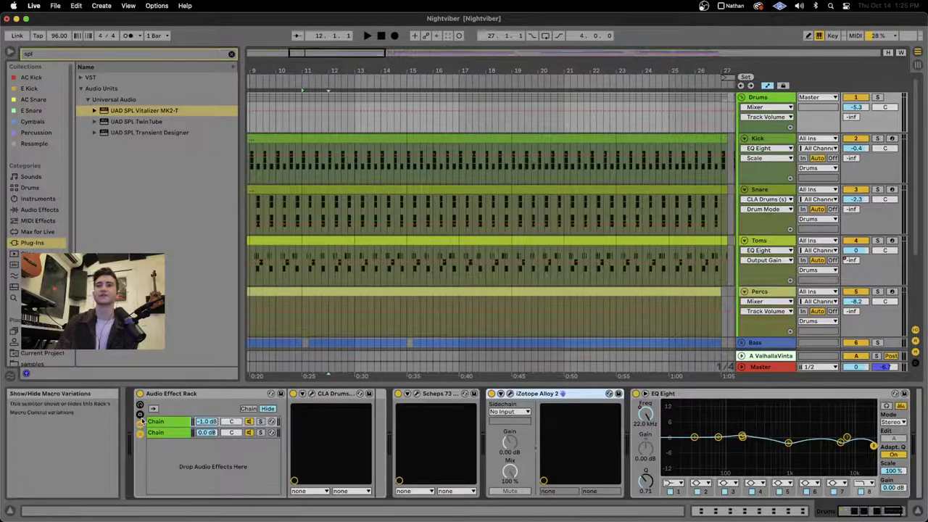
pyautogui.click(311, 393)
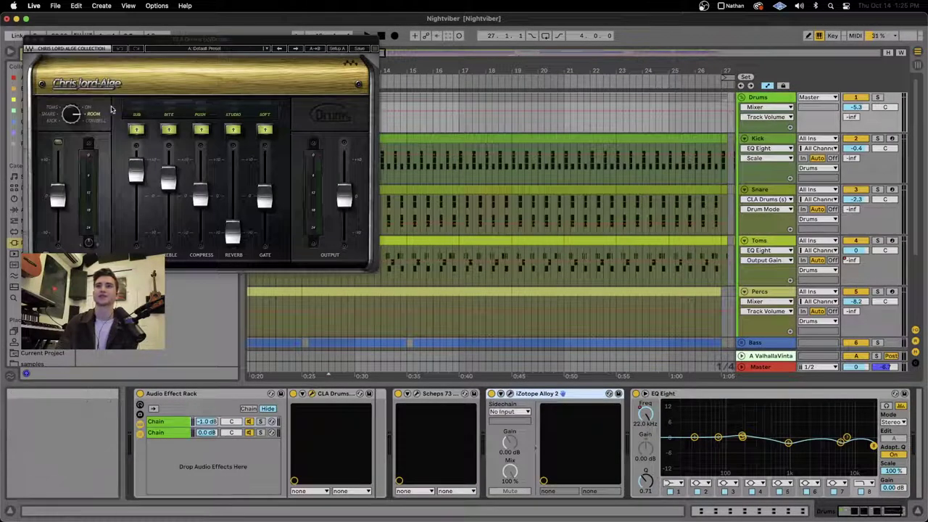
pyautogui.click(29, 38)
# Compare the Drums group's first Audio Effect Rack chain soloed and unsoloed during playback, and select the second chain.
pyautogui.click(261, 422)
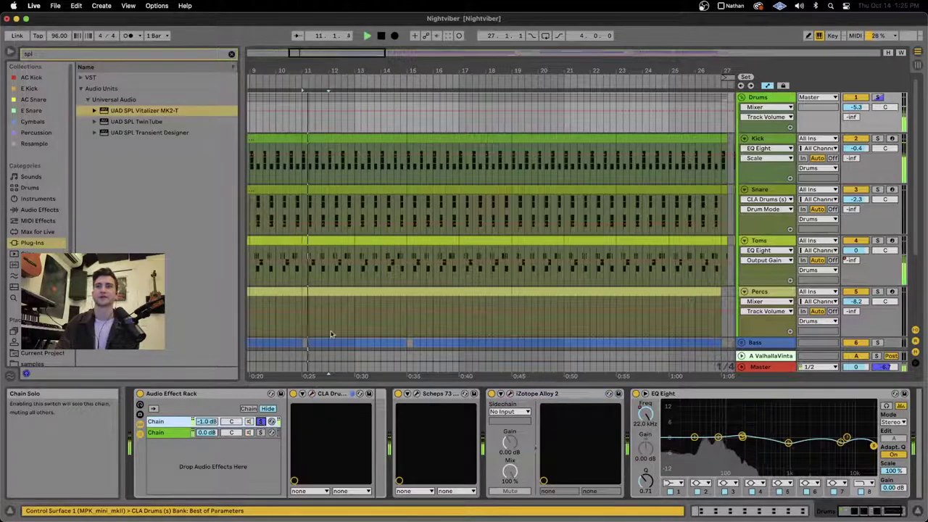
pyautogui.press('space')
pyautogui.press('space')
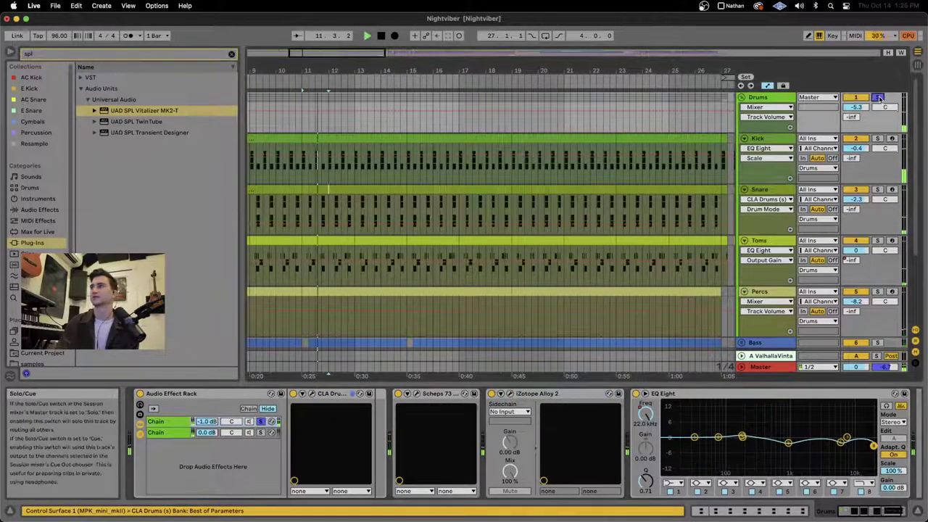
pyautogui.click(261, 422)
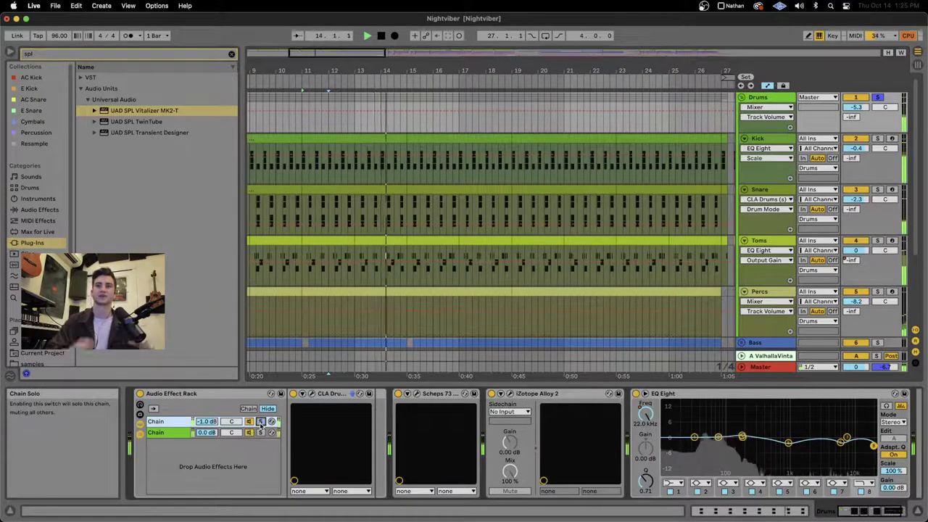
pyautogui.click(261, 423)
pyautogui.click(164, 433)
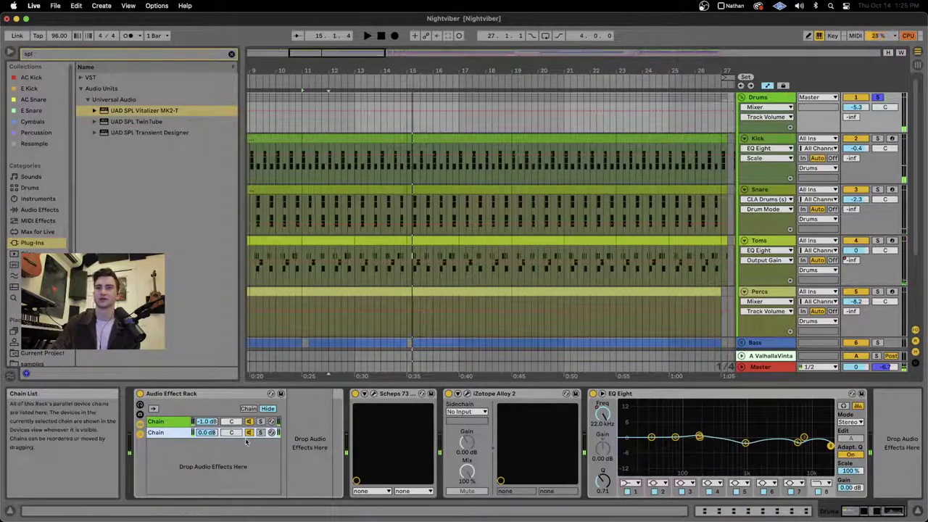
# Examine the Scheps 73 preamp and EQ settings on the Drums group and close the plug-in window.
pyautogui.click(373, 393)
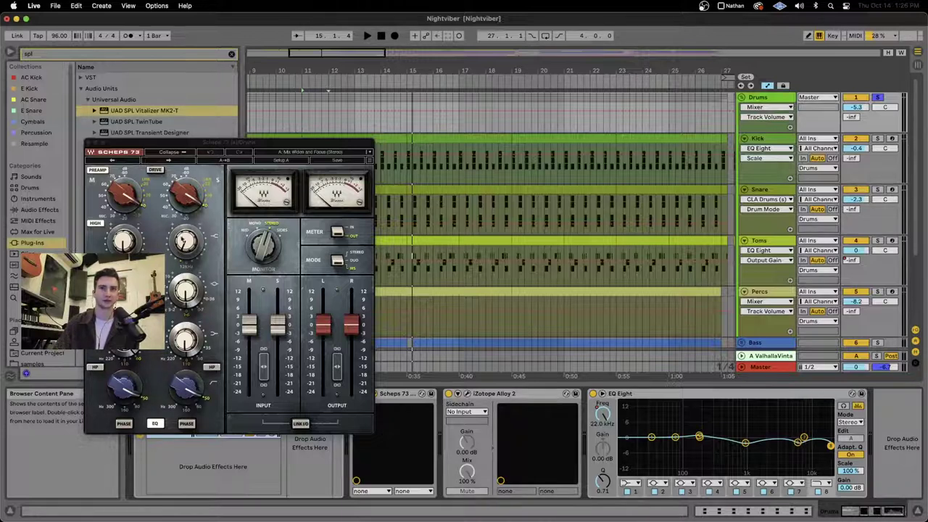
pyautogui.moveTo(185, 257)
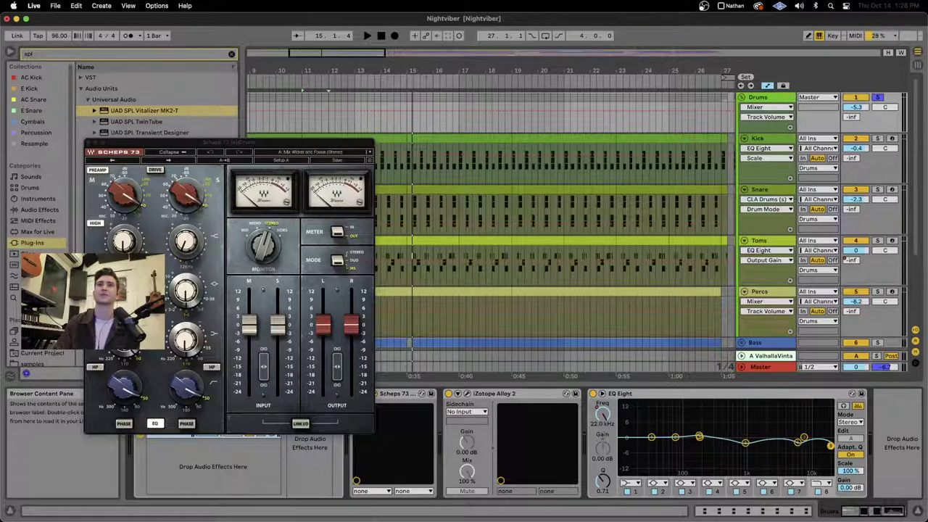
pyautogui.click(88, 144)
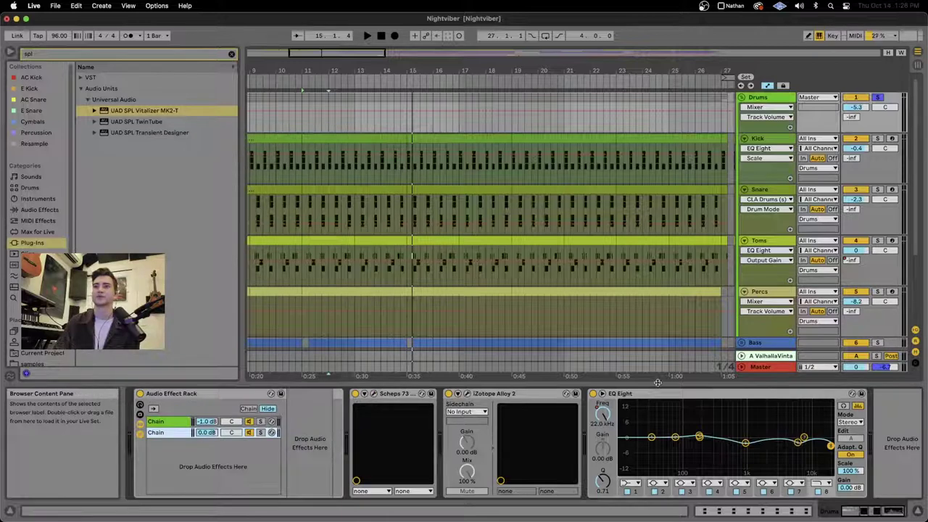
# Examine the iZotope Alloy 2 De-Esser settings on the Drums group and play the drums from bar 12.
pyautogui.click(466, 394)
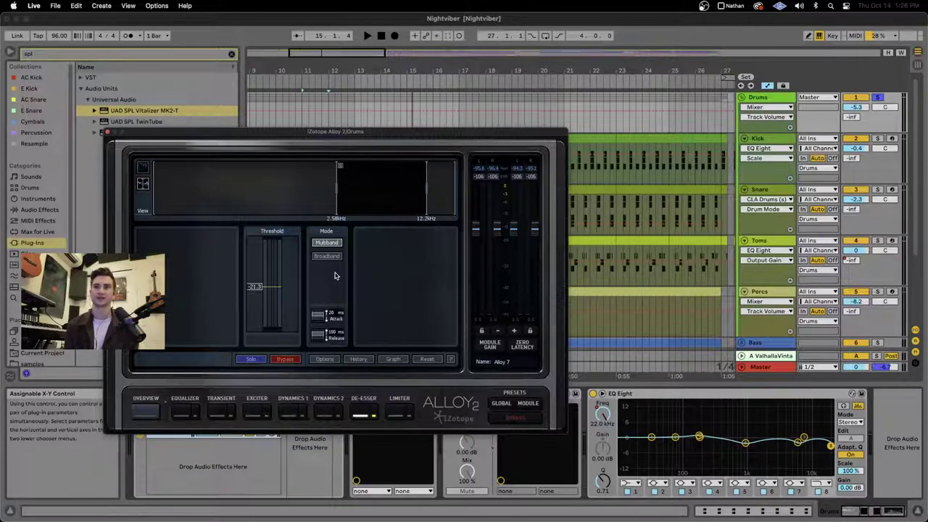
pyautogui.click(108, 133)
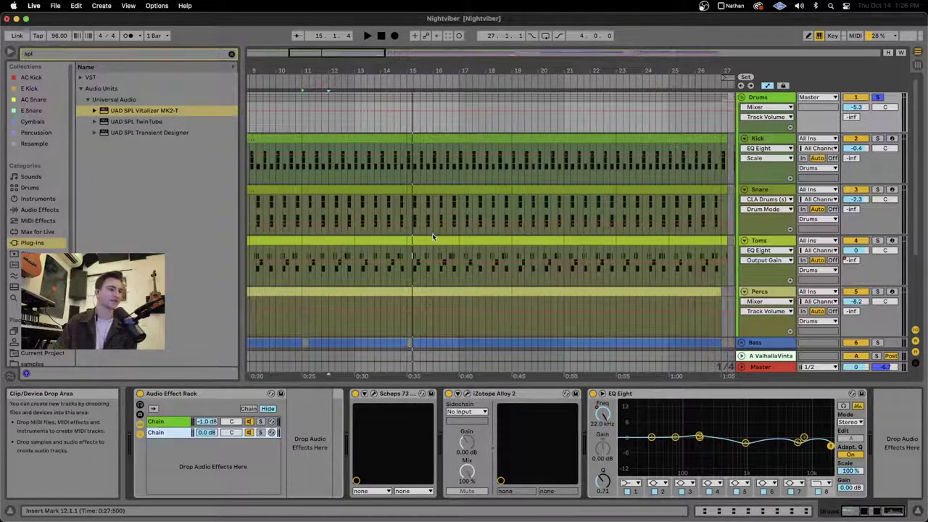
pyautogui.press('space')
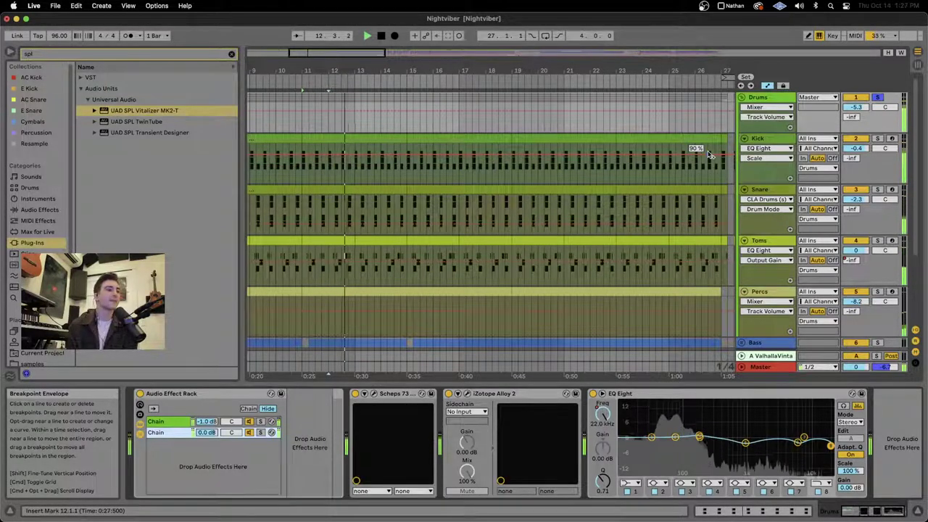
pyautogui.press('space')
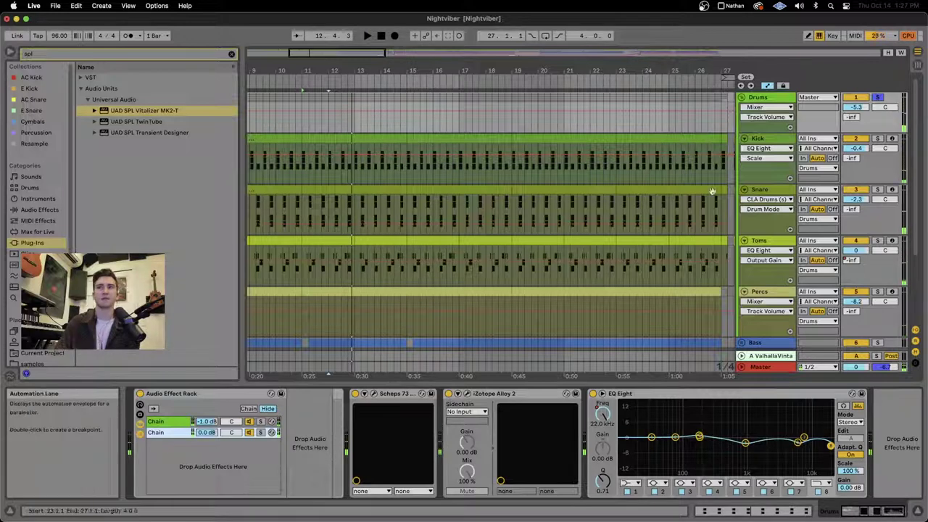
# Lengthen the fade-out of the 004 Percussion sample in the Toms Drum Rack and examine the 003 Percussion sample's settings.
pyautogui.click(770, 244)
pyautogui.hscroll(-10, 412, 424)
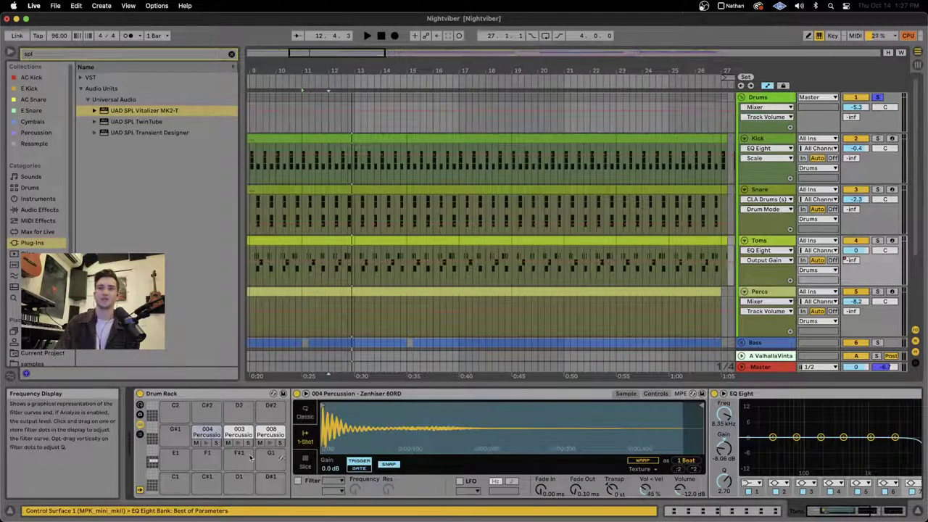
pyautogui.click(206, 432)
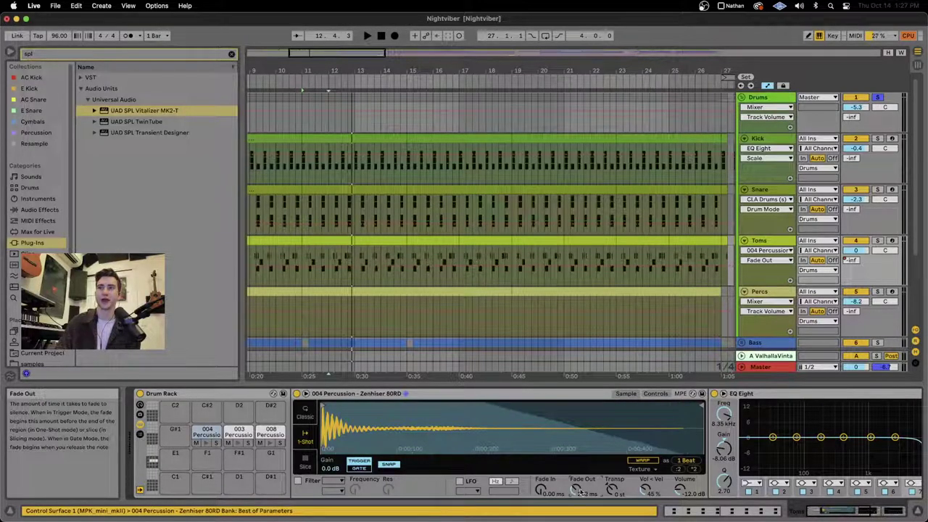
pyautogui.click(239, 432)
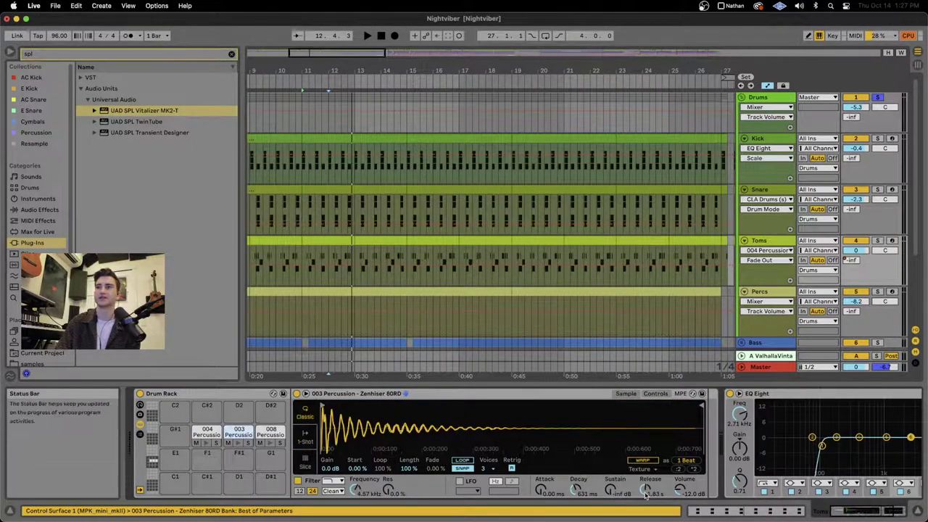
# Move the end point of the 008 Percussion sample in the Toms Drum Rack earlier and play back the drums.
pyautogui.click(279, 433)
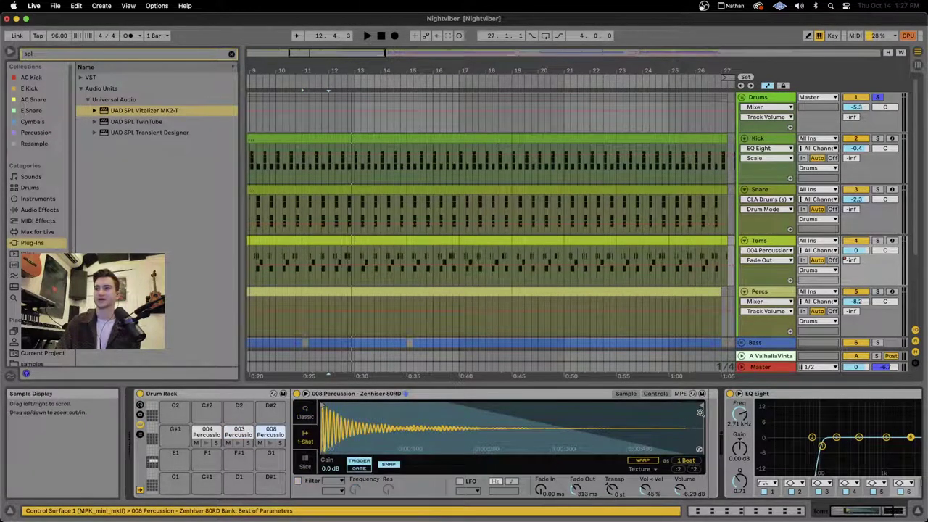
pyautogui.moveTo(698, 407); pyautogui.dragTo(651, 408)
pyautogui.press('space')
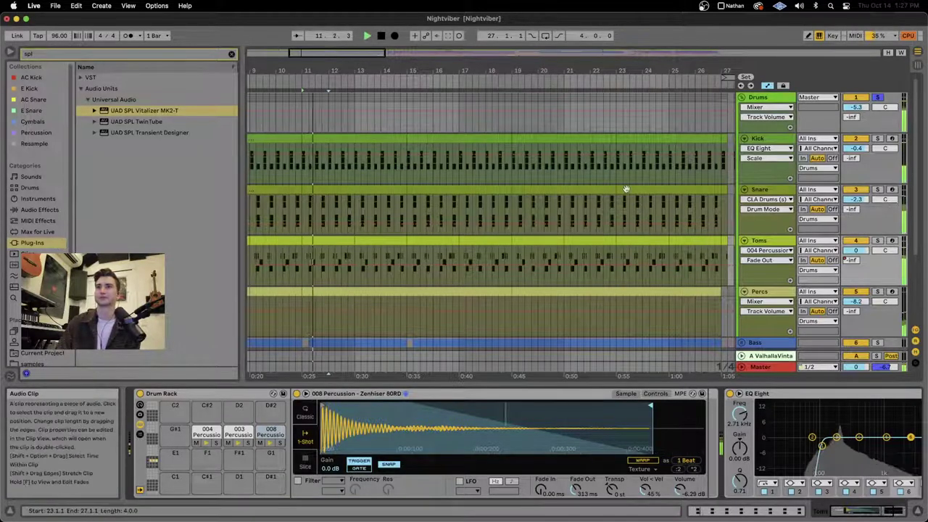
pyautogui.press('space')
# Set the amp envelope decay of the 003 Percussion sample in the Toms Drum Rack to 1.40 s.
pyautogui.click(238, 434)
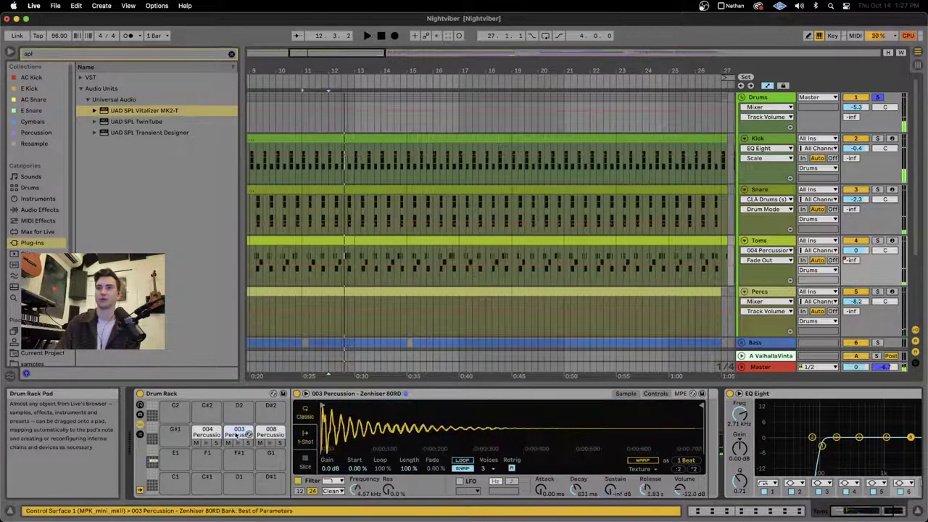
pyautogui.click(575, 488)
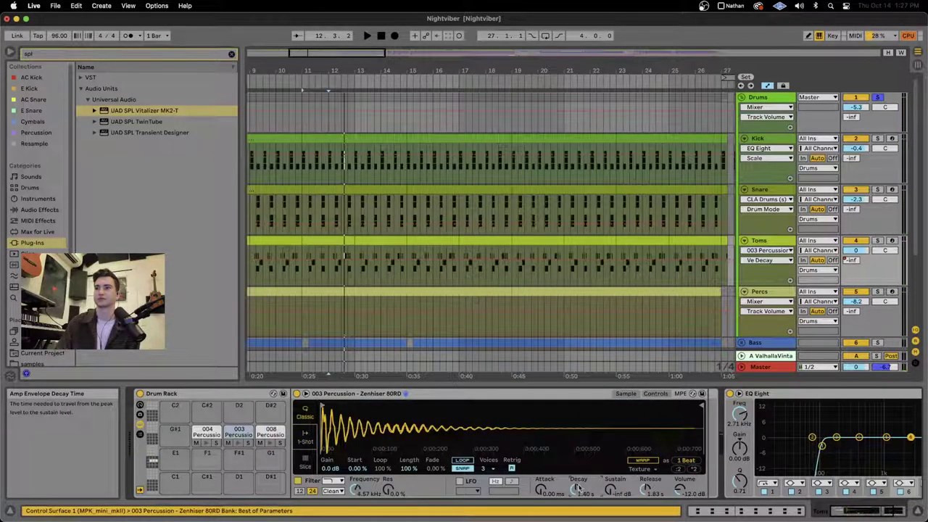
# Search the plug-ins for "plate" and add Soundtoys Little Plate at the end of the Drums group's device chain.
pyautogui.click(766, 96)
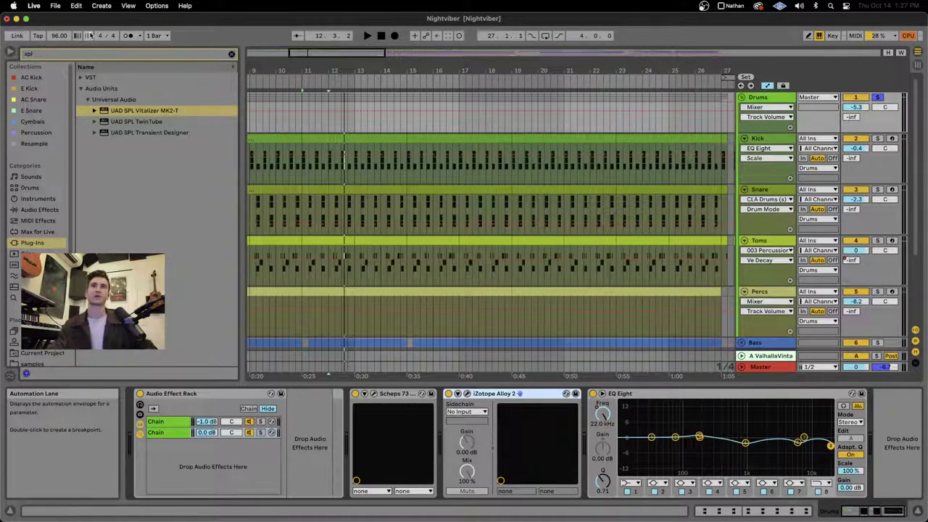
pyautogui.click(85, 56)
pyautogui.write('re')
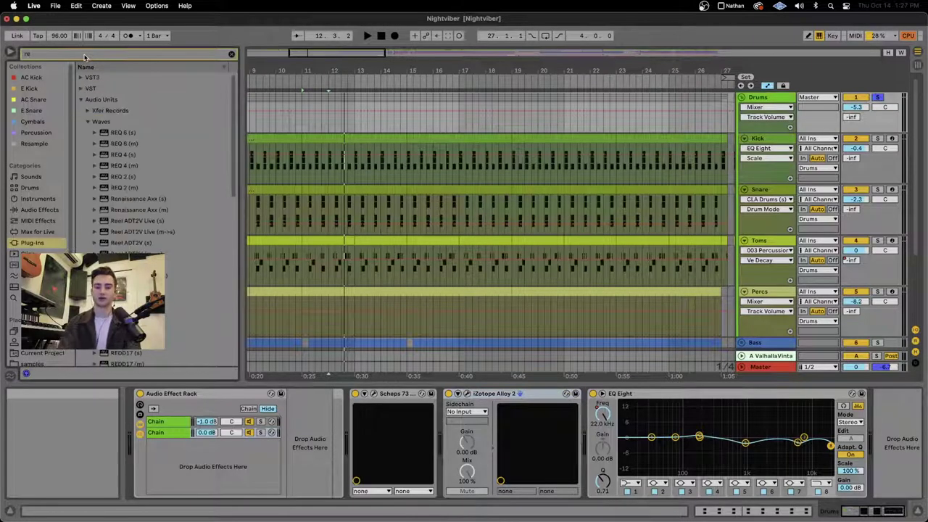
pyautogui.press('BackSpace')
pyautogui.press('BackSpace')
pyautogui.write('plate')
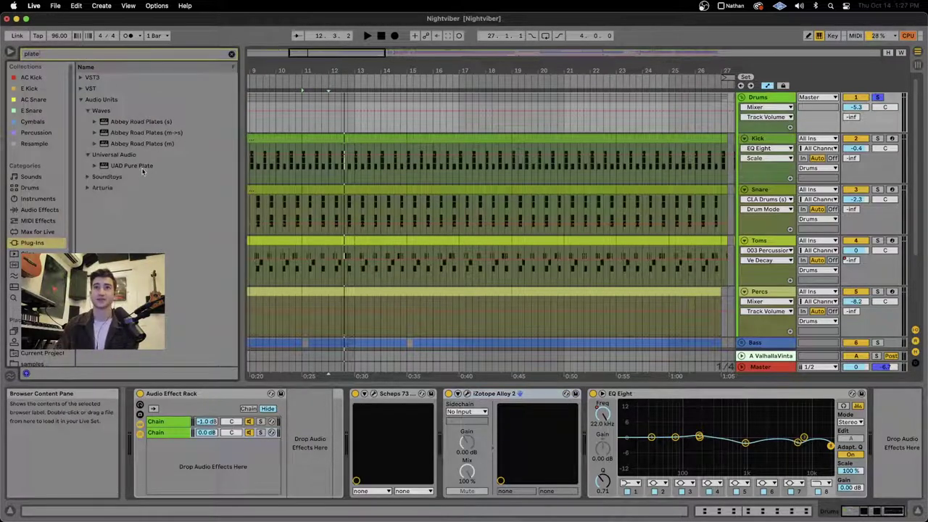
pyautogui.click(88, 177)
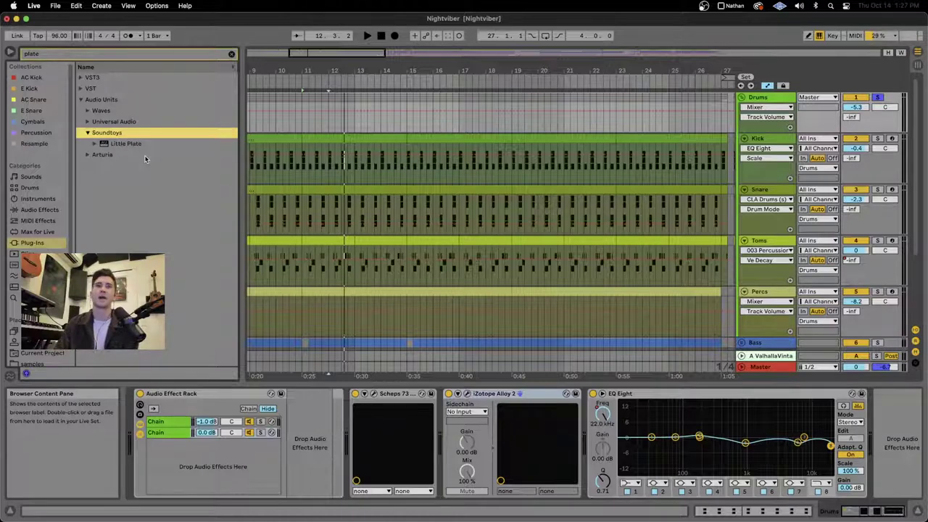
pyautogui.moveTo(131, 144)
pyautogui.mouseDown()
pyautogui.moveTo(633, 411)
pyautogui.moveTo(585, 428)
pyautogui.moveTo(588, 443)
pyautogui.moveTo(899, 467)
pyautogui.mouseUp()
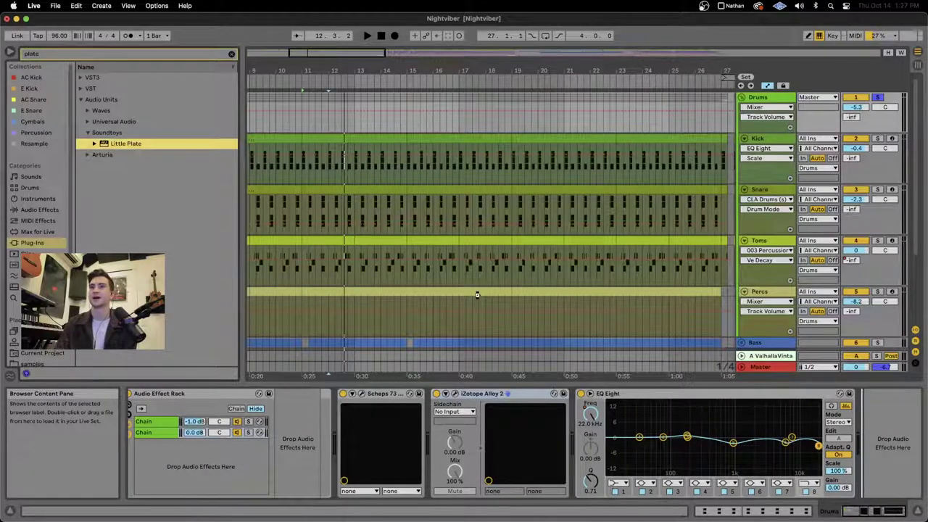
pyautogui.moveTo(272, 142); pyautogui.dragTo(322, 198)
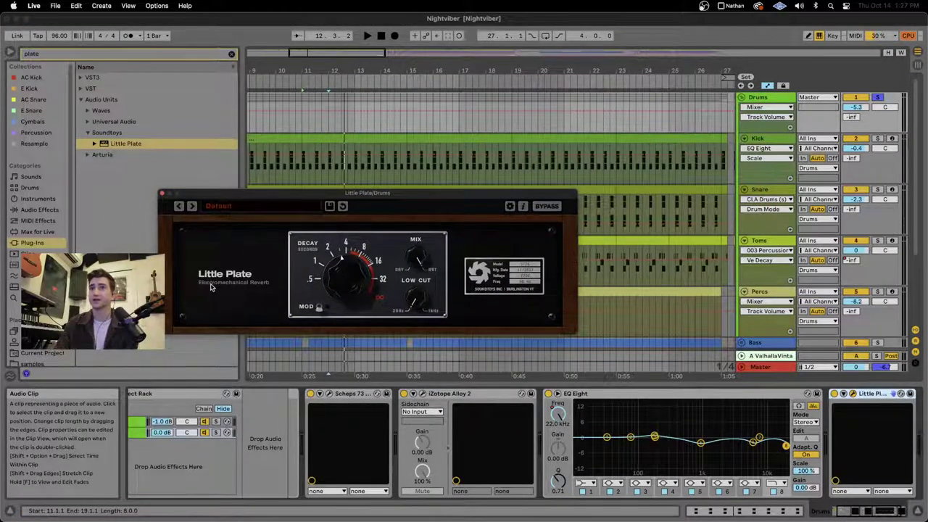
# Shorten the Little Plate decay to about 0.78 seconds and set its low cut to 20 Hz.
pyautogui.moveTo(331, 297); pyautogui.dragTo(338, 303)
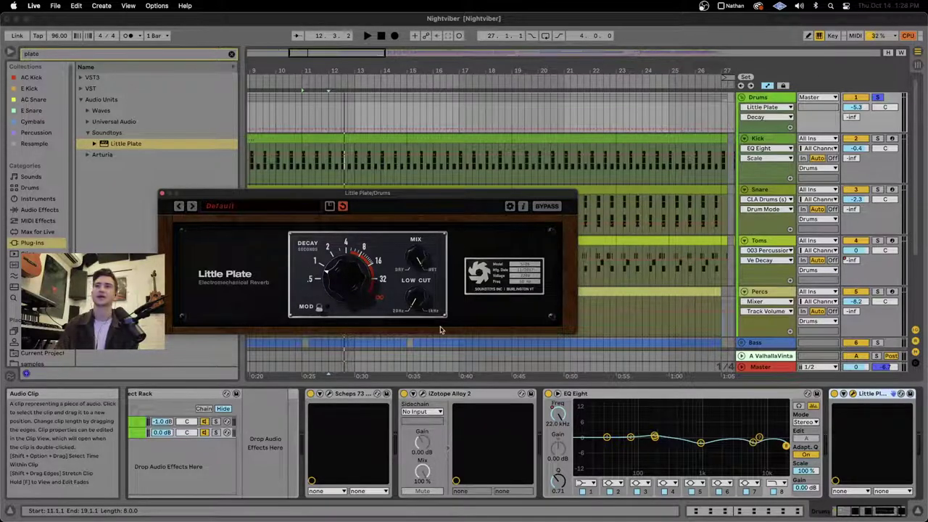
pyautogui.moveTo(415, 298)
pyautogui.mouseDown()
pyautogui.moveTo(424, 276)
pyautogui.moveTo(413, 310)
pyautogui.moveTo(424, 294)
pyautogui.mouseUp()
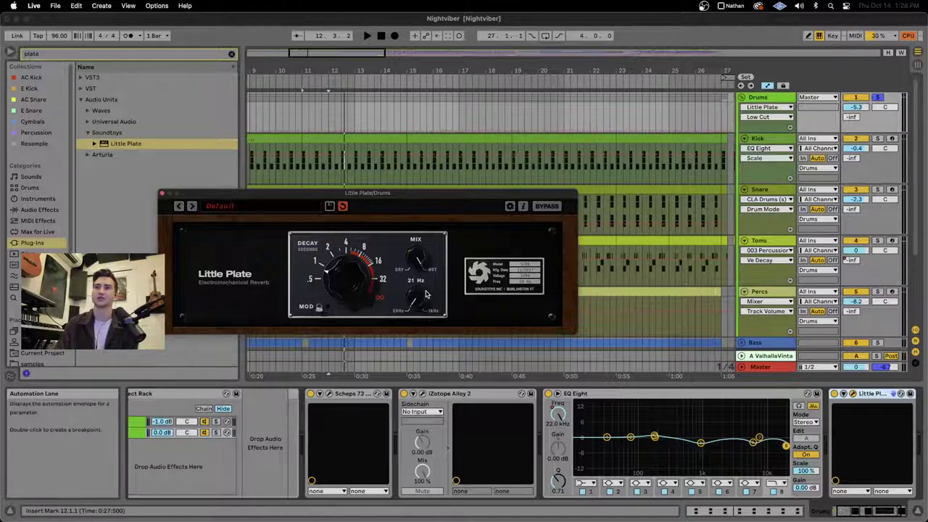
pyautogui.click(854, 394)
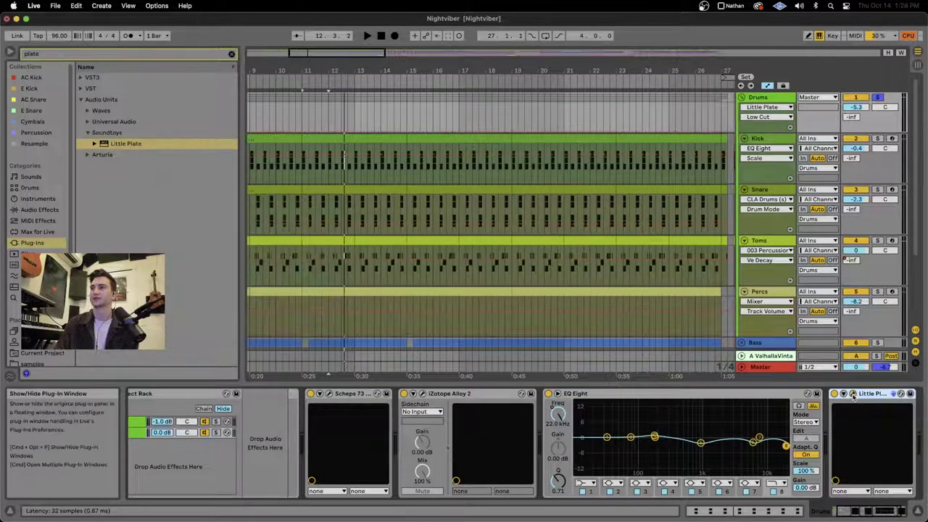
pyautogui.click(854, 394)
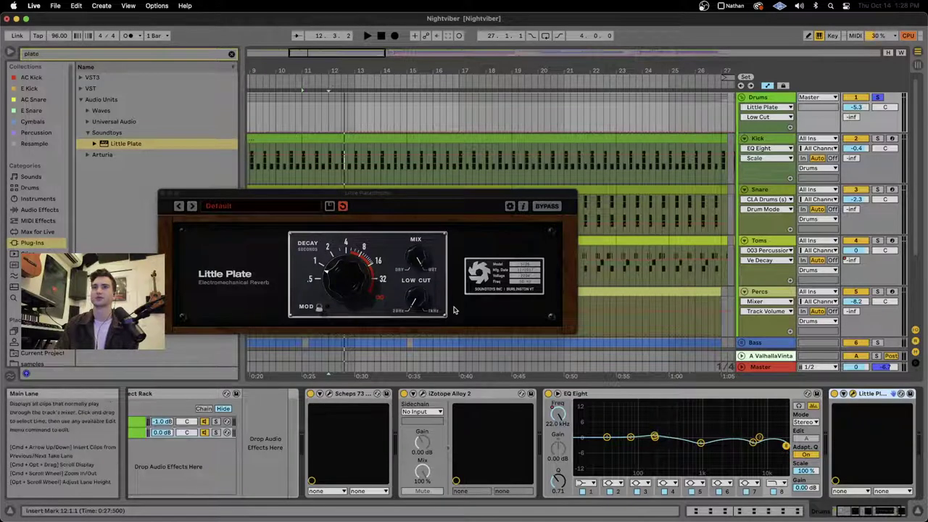
pyautogui.click(412, 304)
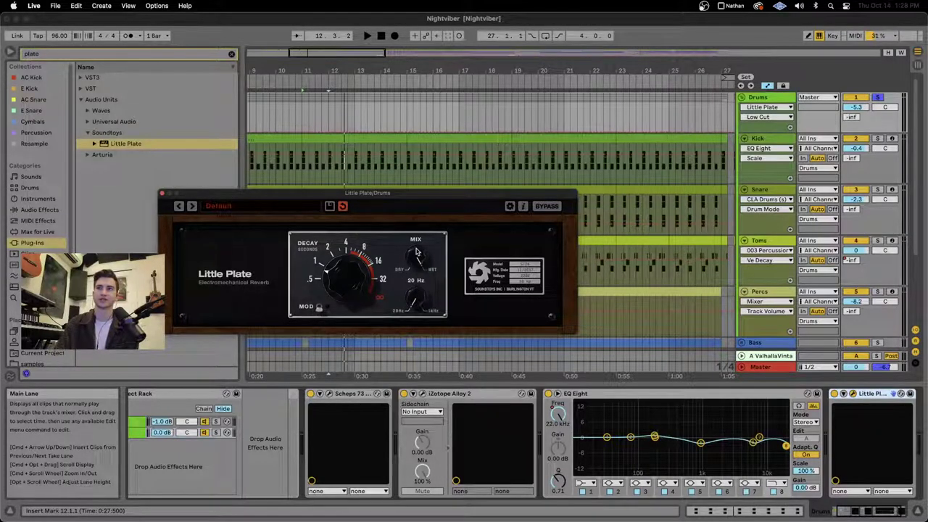
# Set Little Plate's mix to 50%, its decay to 0.74 seconds and its low cut to 98 Hz.
pyautogui.click(417, 252)
pyautogui.moveTo(418, 256); pyautogui.dragTo(415, 293)
pyautogui.click(345, 282)
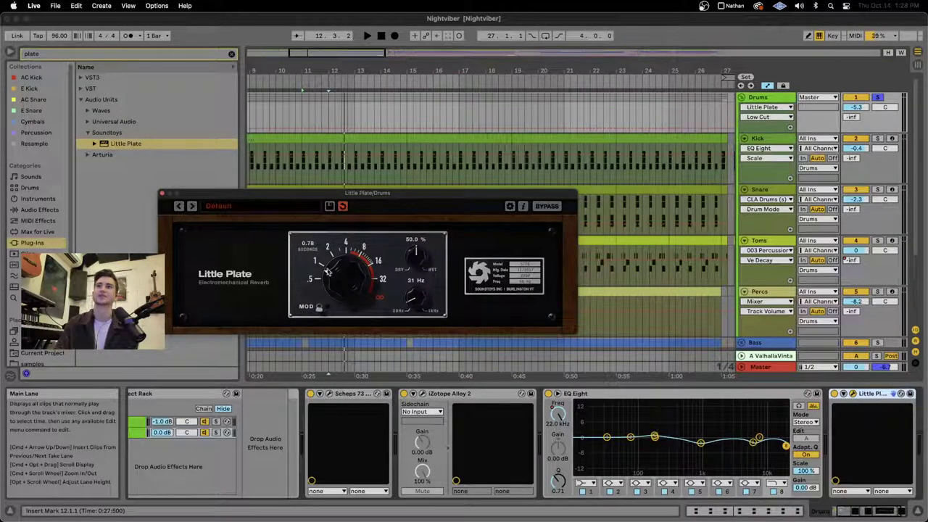
pyautogui.moveTo(340, 270); pyautogui.dragTo(342, 293)
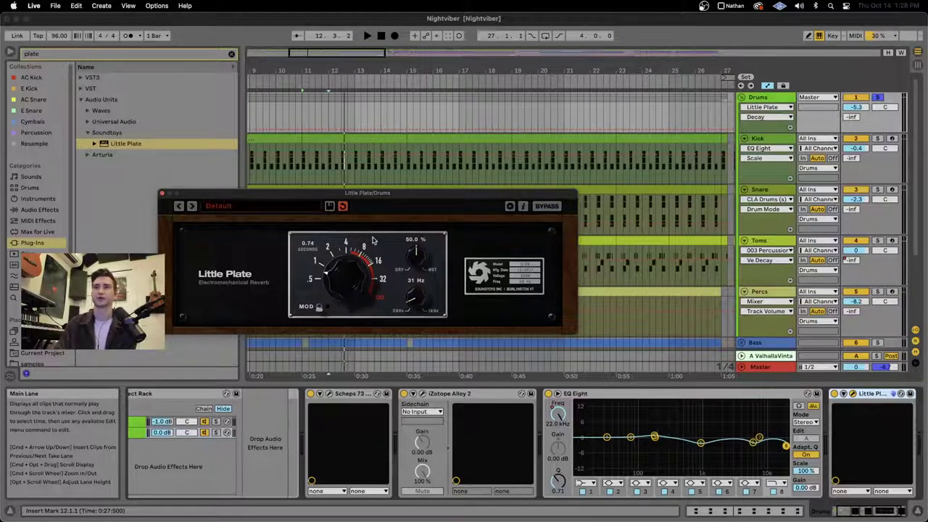
pyautogui.moveTo(412, 300)
pyautogui.mouseDown()
pyautogui.moveTo(419, 277)
pyautogui.moveTo(418, 303)
pyautogui.mouseUp()
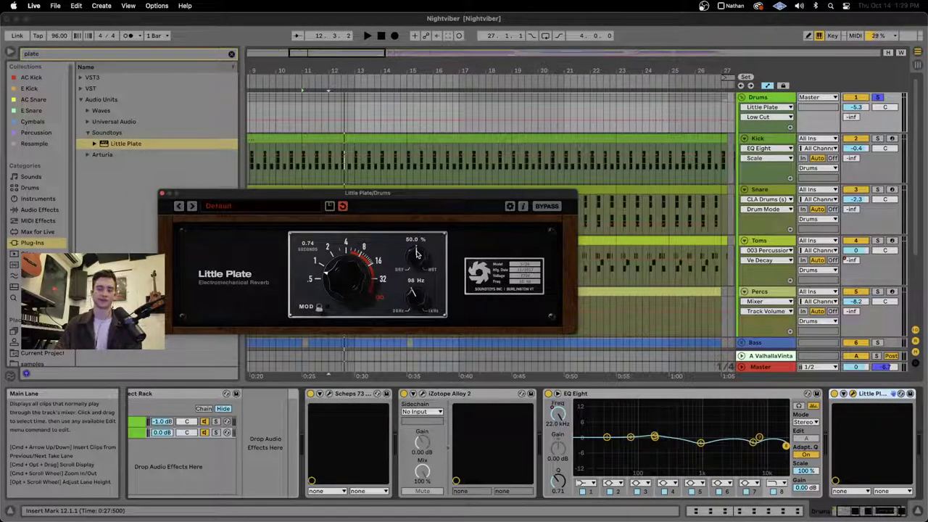
# Play the drums with the reverb, set Little Plate's mix to 0% and restart playback.
pyautogui.press('space')
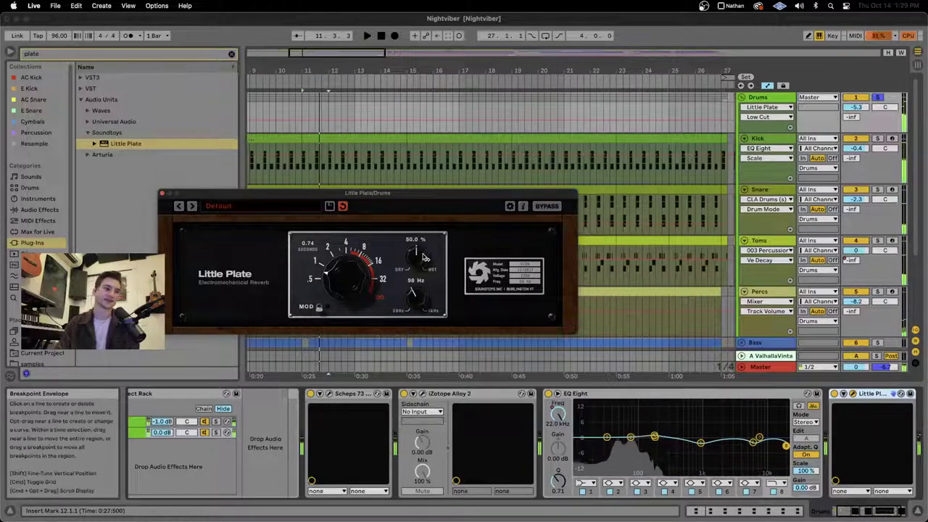
pyautogui.moveTo(422, 257); pyautogui.dragTo(422, 312)
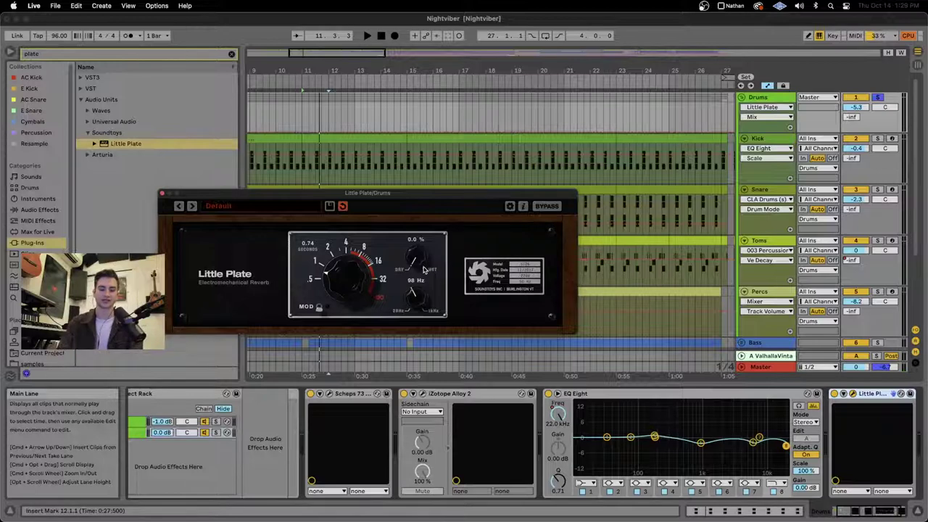
pyautogui.press('space')
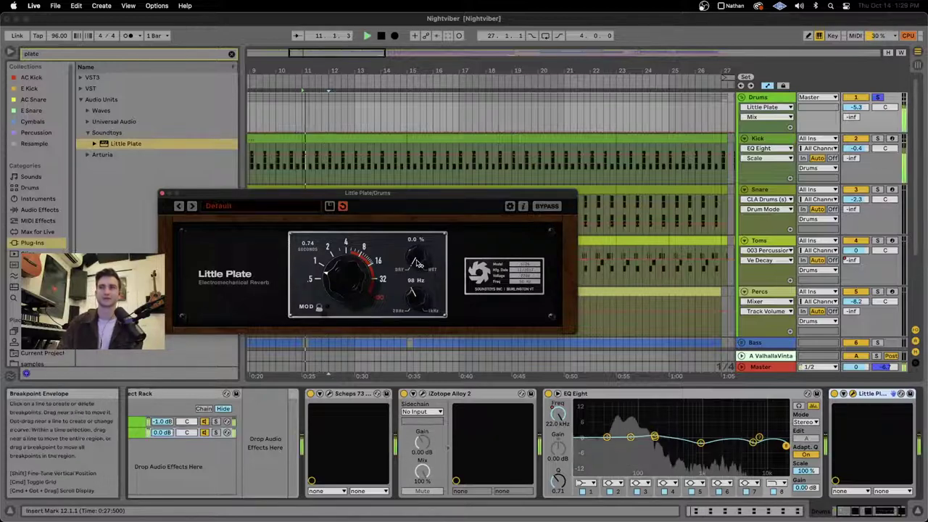
# Set the Little Plate reverb's mix to 2.5% while the drums play, and stop playback.
pyautogui.moveTo(416, 261)
pyautogui.mouseDown()
pyautogui.moveTo(410, 245)
pyautogui.moveTo(418, 263)
pyautogui.mouseUp()
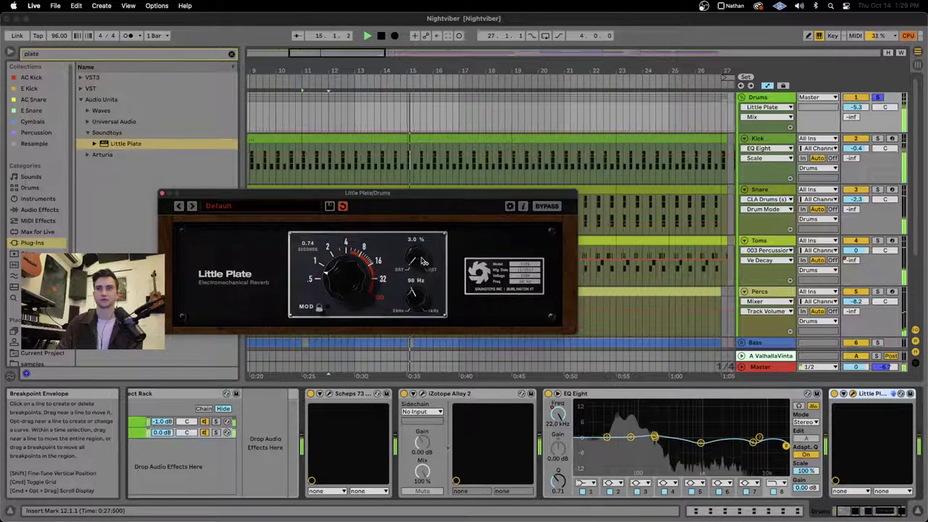
pyautogui.moveTo(418, 255); pyautogui.dragTo(419, 257)
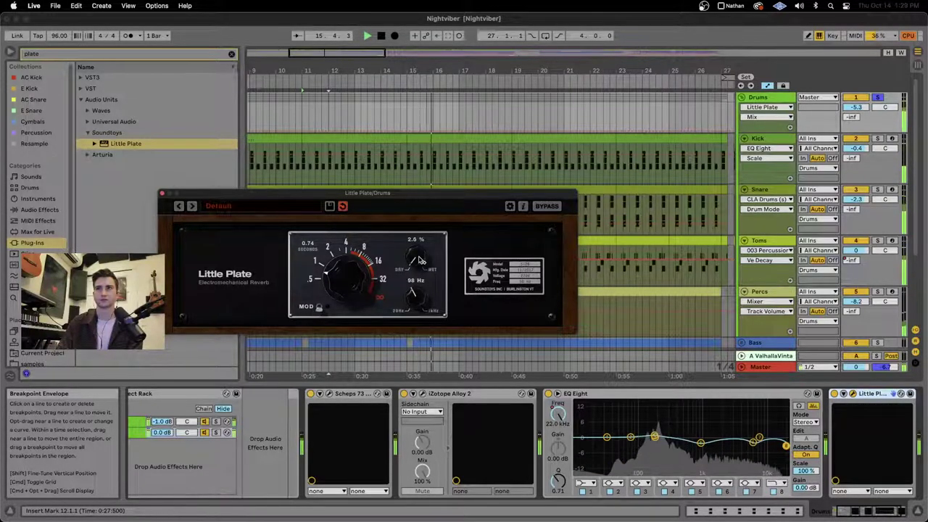
pyautogui.press('space')
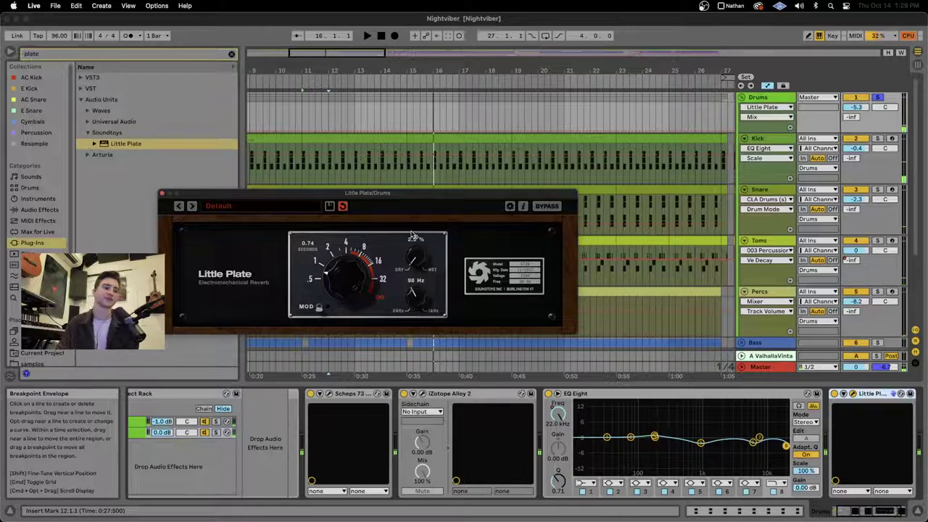
# Set Little Plate's low cut to 176 Hz and its decay to 0.60 seconds, and play the drums.
pyautogui.moveTo(423, 303); pyautogui.dragTo(419, 294)
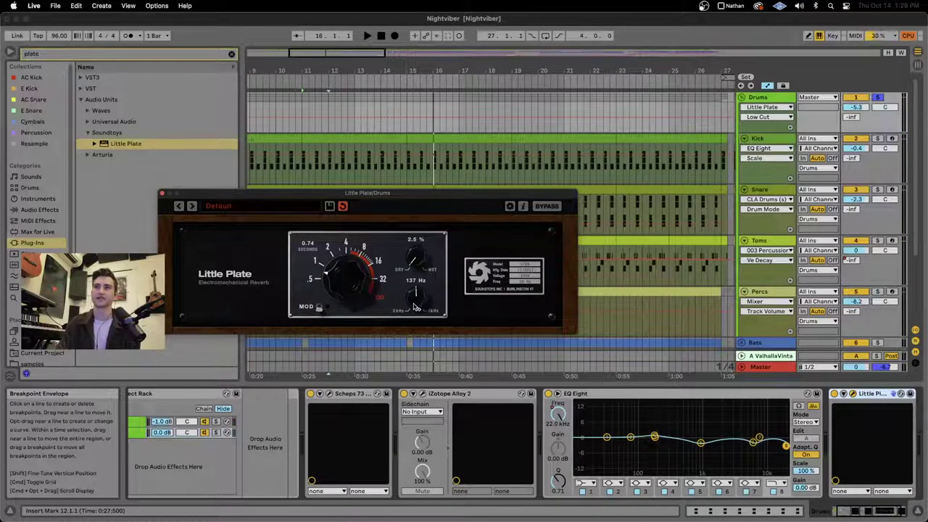
pyautogui.moveTo(416, 305); pyautogui.dragTo(422, 302)
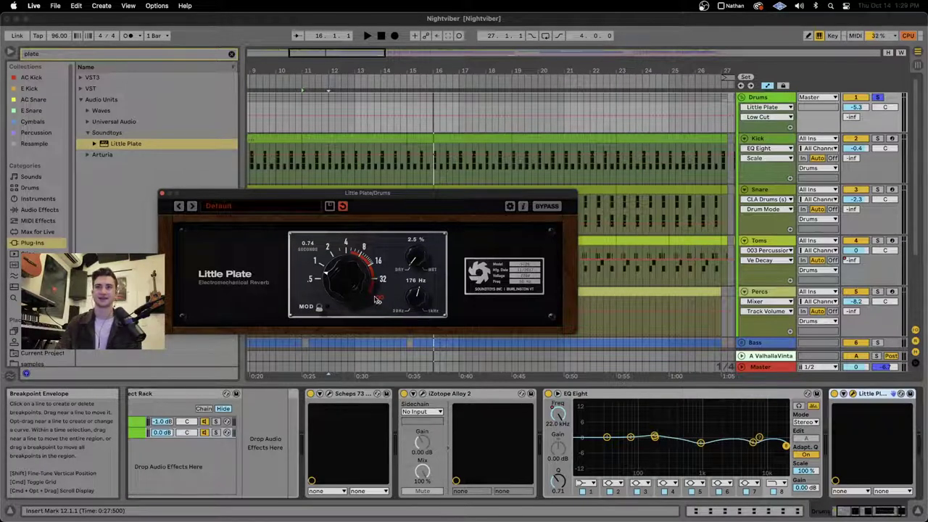
pyautogui.moveTo(334, 280); pyautogui.dragTo(333, 285)
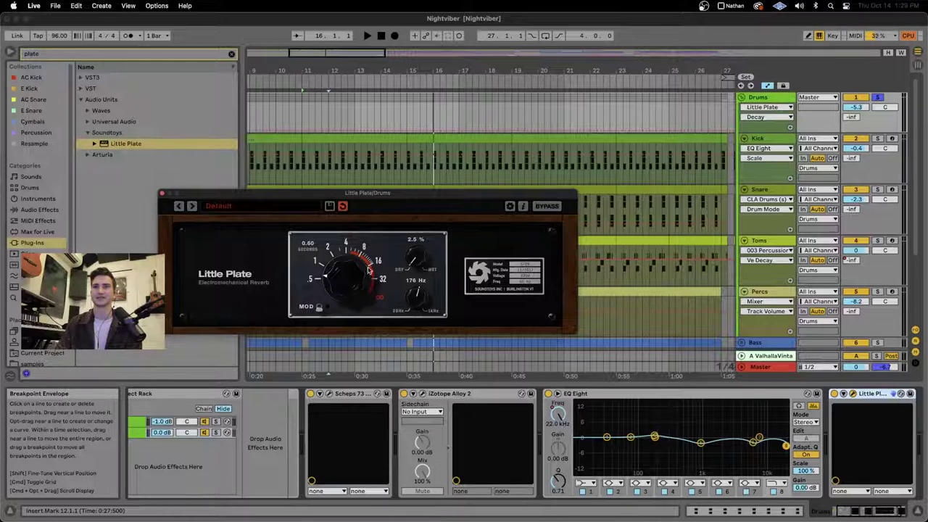
pyautogui.press('space')
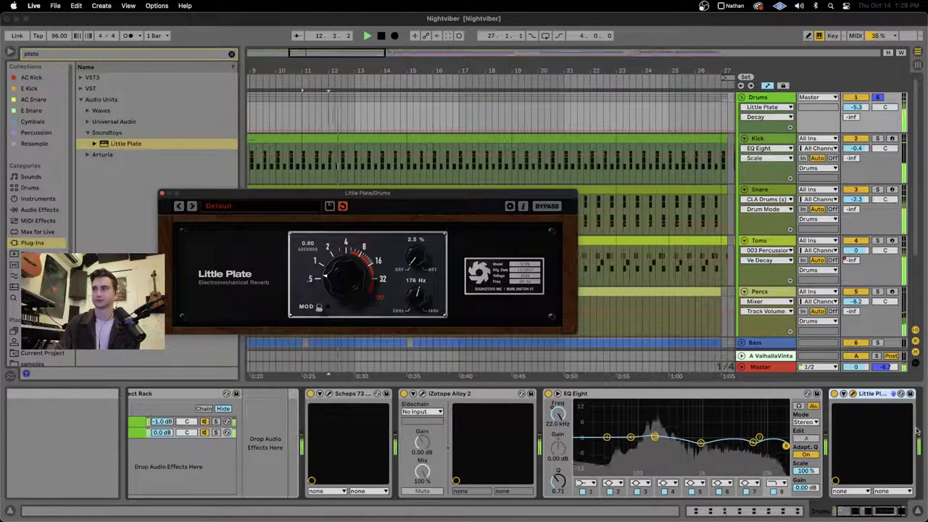
# Compare the drums with Little Plate switched off and on, and move the device to the start of the Drums chain.
pyautogui.click(843, 393)
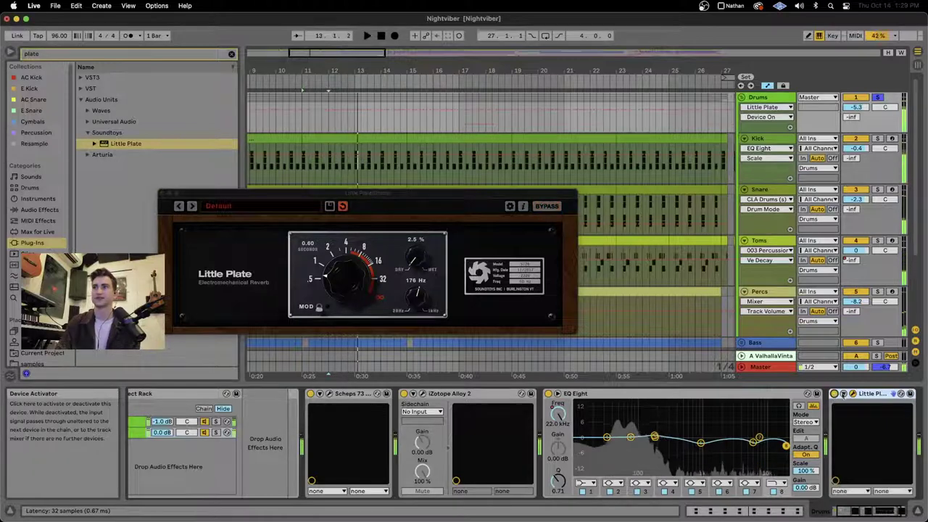
pyautogui.moveTo(870, 395); pyautogui.dragTo(141, 419)
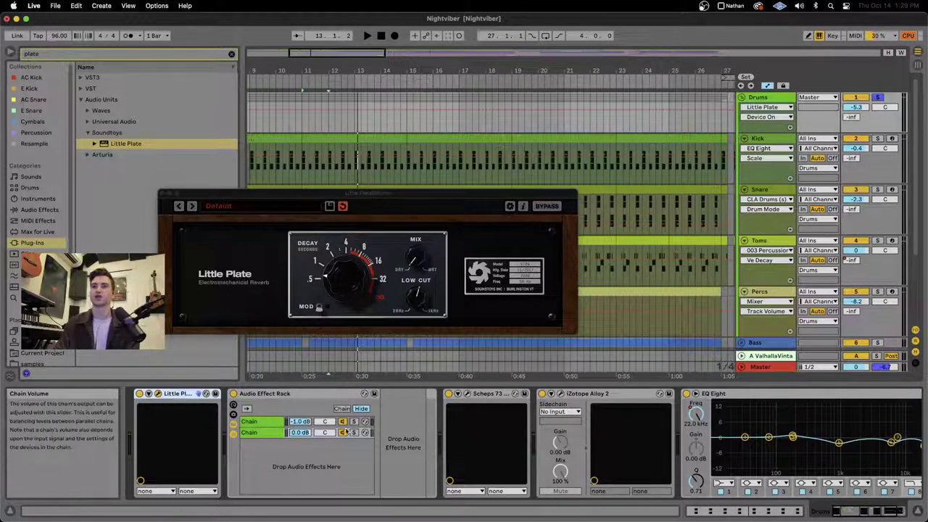
# Inspect the effect rack's first chain and the Scheps 73 settings on the Drums group, and close the plug-in windows.
pyautogui.click(269, 422)
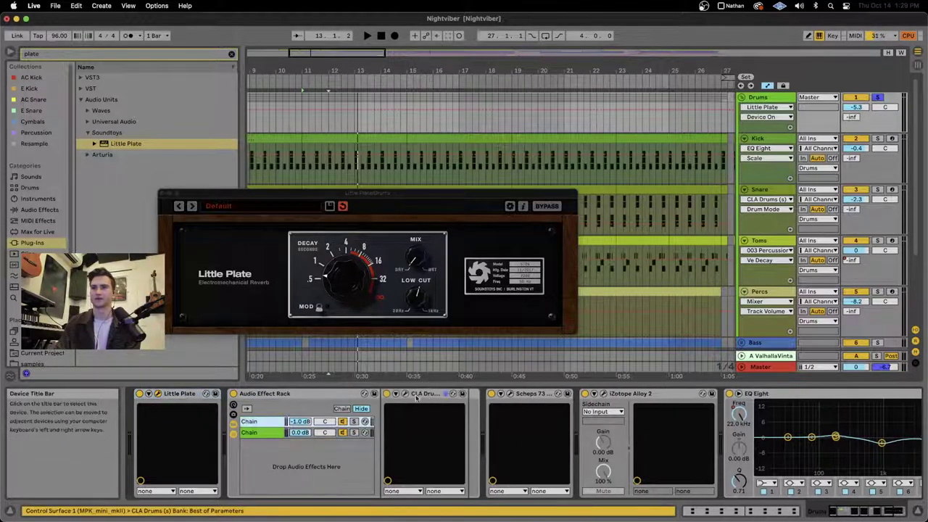
pyautogui.click(510, 394)
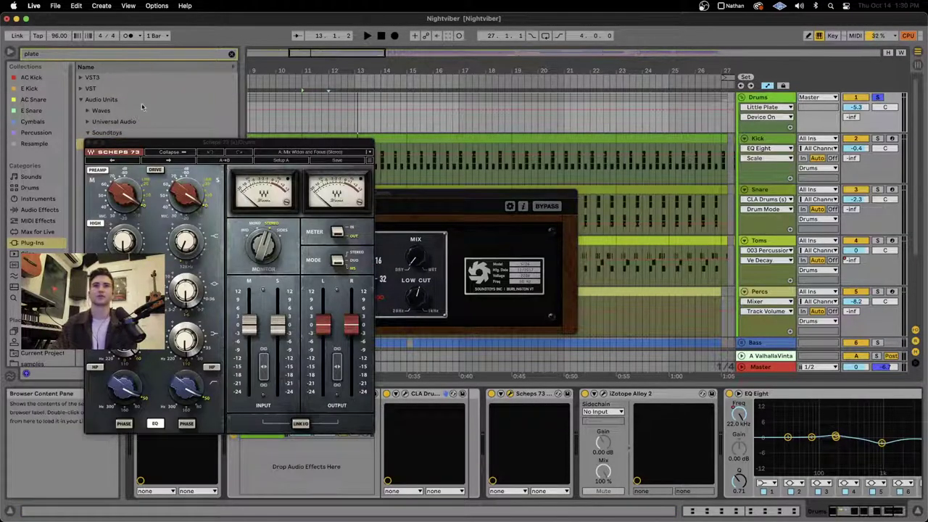
pyautogui.click(91, 143)
pyautogui.click(163, 193)
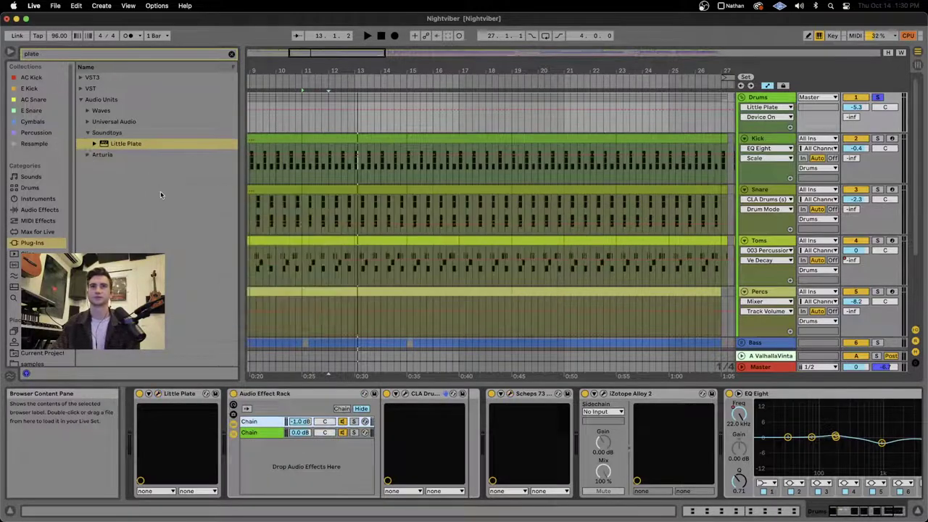
# Play the soloed drums from the start of the kick clips at bar 3, with the Drums group's devices shown.
pyautogui.click(383, 35)
pyautogui.scroll(-10, 333, 200)
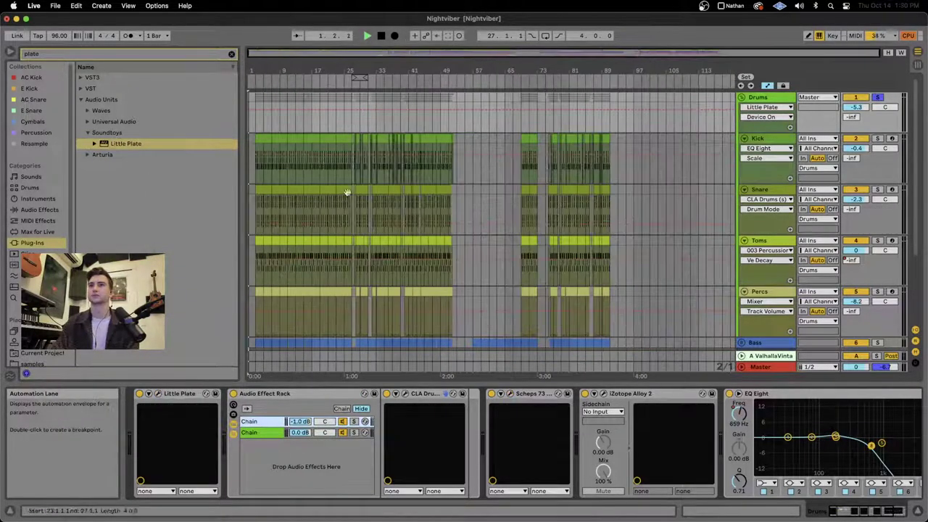
pyautogui.click(262, 139)
pyautogui.press('space')
pyautogui.press('space')
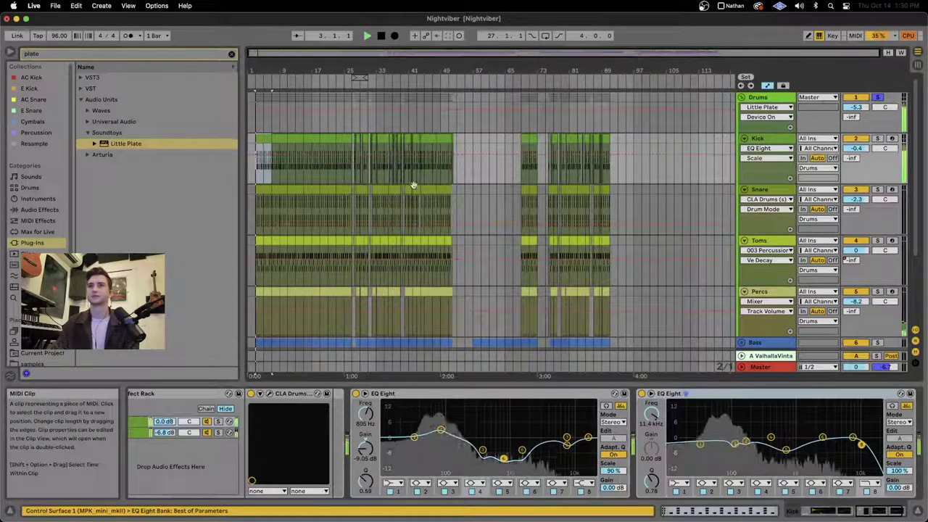
pyautogui.click(777, 99)
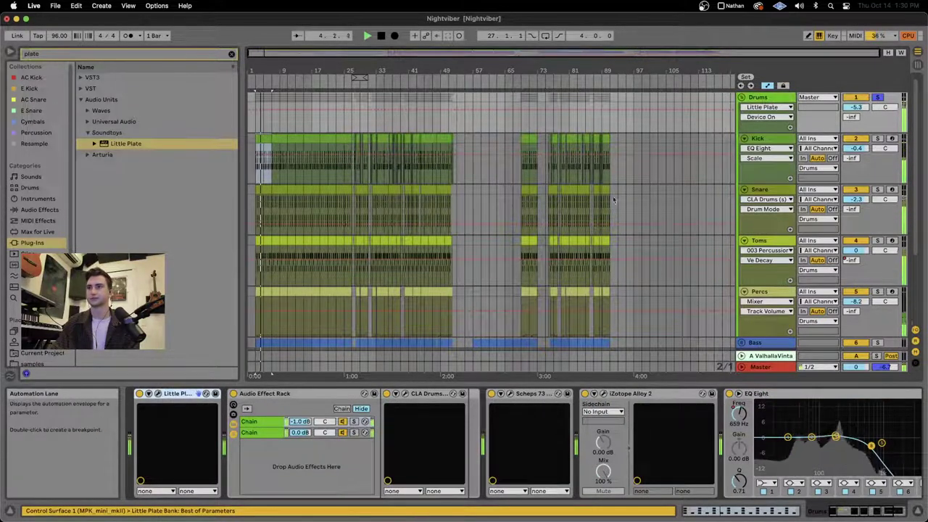
# Play the soloed drums from the kick clip at bar 15, and stop playback.
pyautogui.click(310, 138)
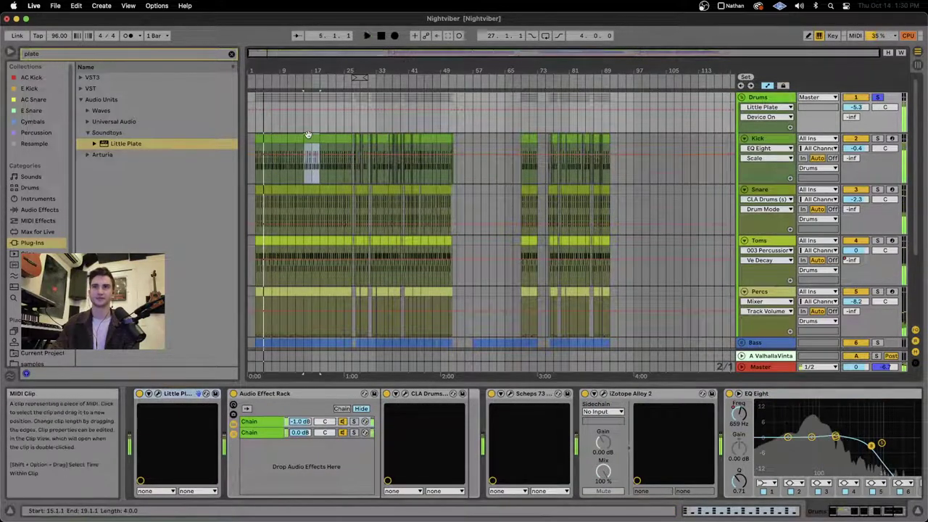
pyautogui.press('space')
pyautogui.press('space')
pyautogui.press('space')
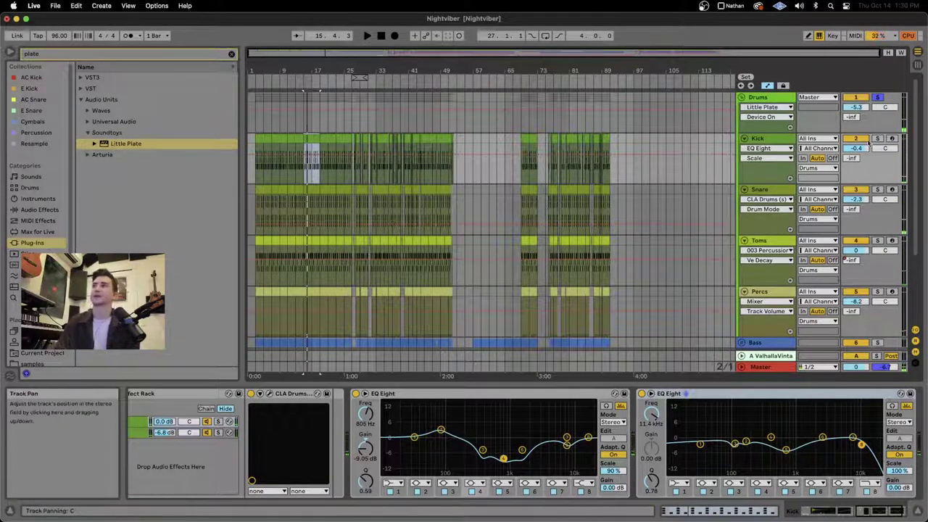
# Inspect the de-esser in iZotope Alloy 2 on the Drums group during playback, and close its window.
pyautogui.click(774, 99)
pyautogui.hscroll(3, 438, 472)
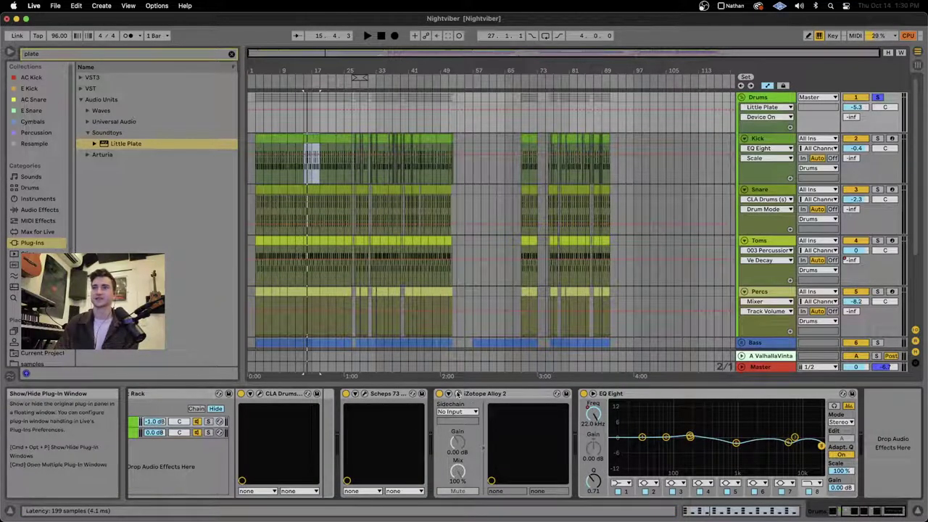
pyautogui.click(458, 393)
pyautogui.click(438, 344)
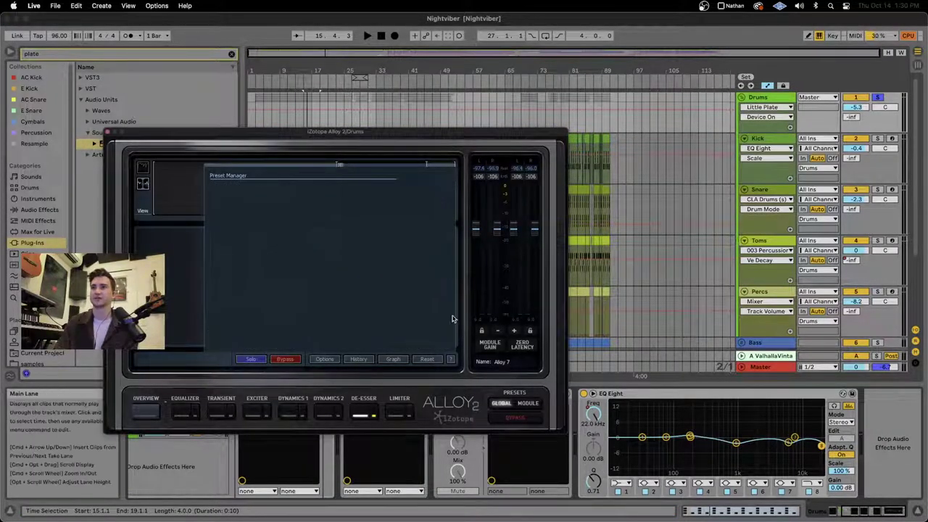
pyautogui.press('space')
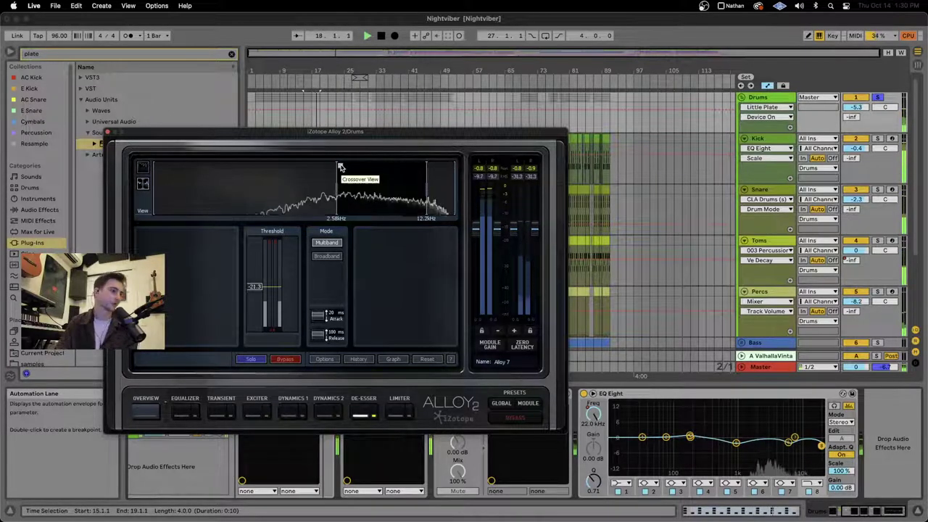
pyautogui.press('space')
pyautogui.click(107, 132)
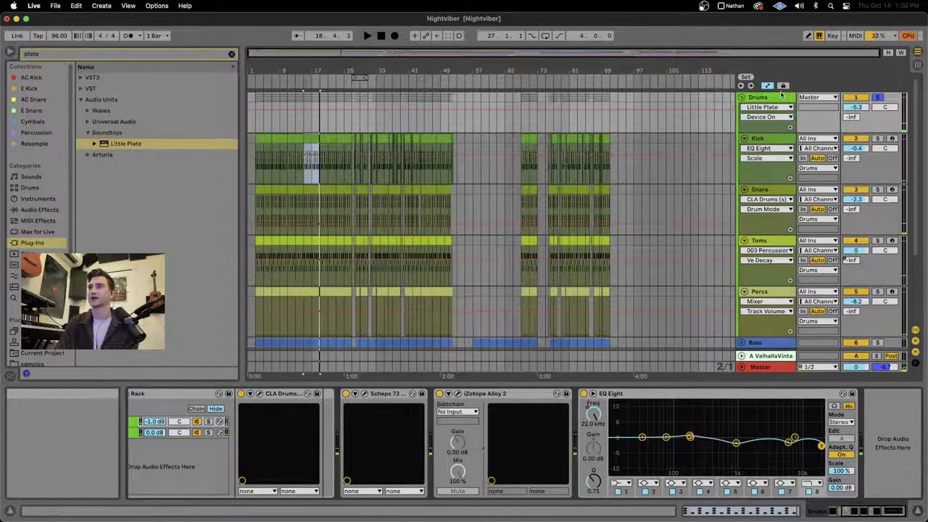
# Solo the Bass group instead of the drums, and unfold it to show its synth sub track.
pyautogui.click(741, 97)
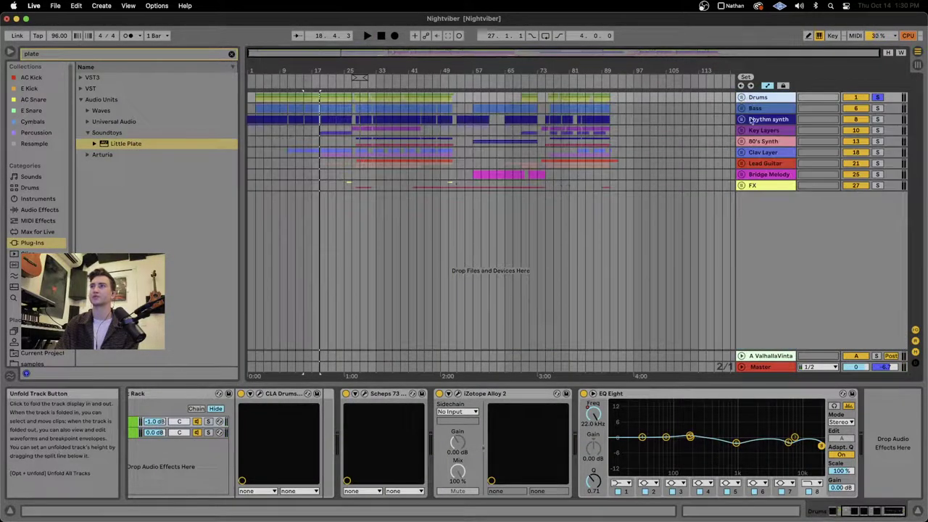
pyautogui.click(741, 97)
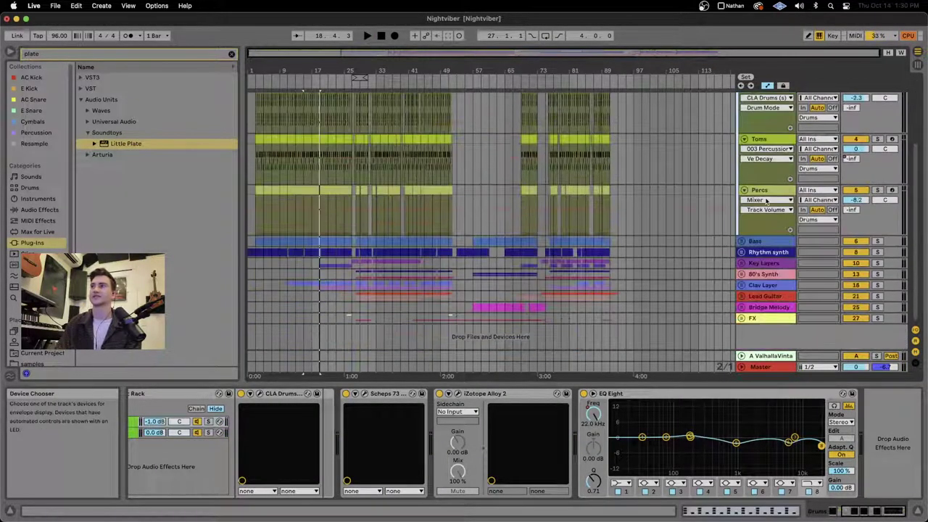
pyautogui.click(879, 244)
pyautogui.click(878, 242)
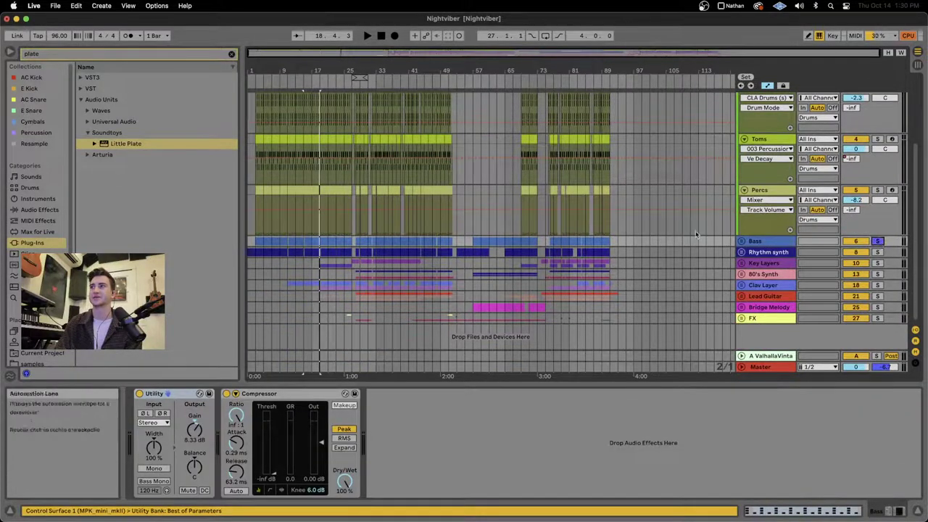
pyautogui.click(741, 241)
pyautogui.scroll(-4, 747, 209)
# Play the soloed bass from the first synth sub clip at bar 3.
pyautogui.click(269, 201)
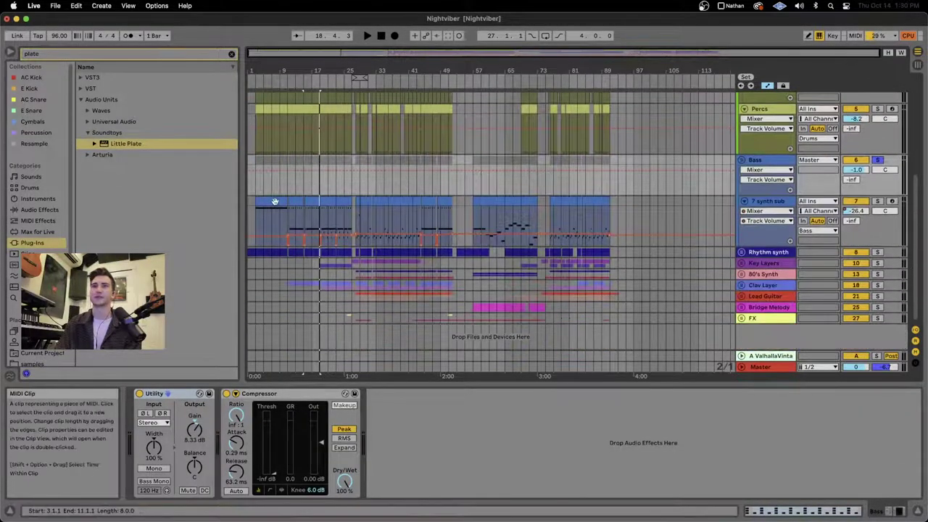
pyautogui.press('space')
pyautogui.scroll(6, 261, 216)
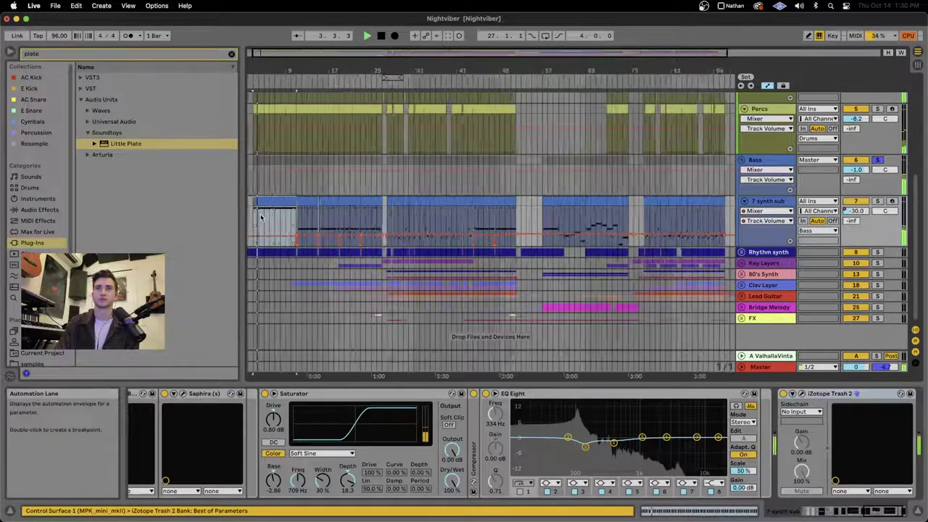
pyautogui.scroll(-4, 324, 234)
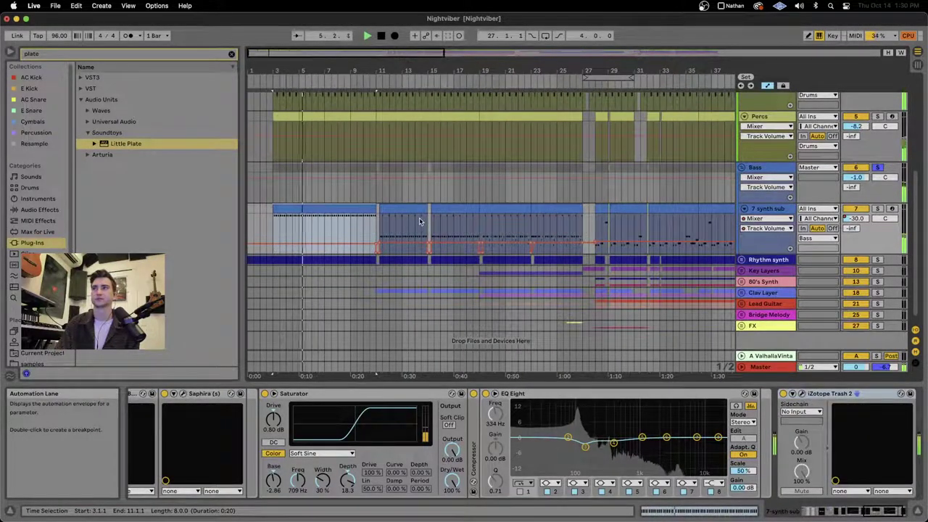
# Play the bass from position 10.3.1 and follow the synth sub notes through the gap at bar 11.
pyautogui.click(371, 229)
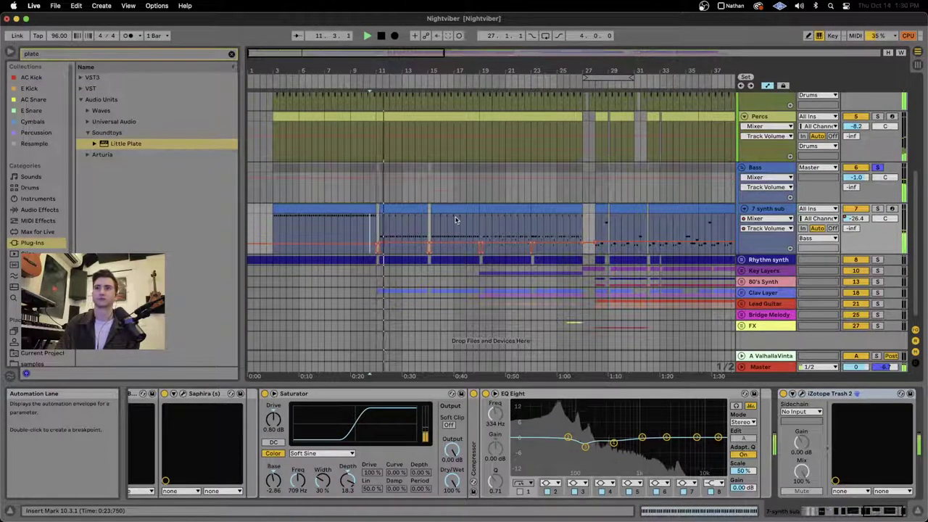
pyautogui.scroll(8, 406, 232)
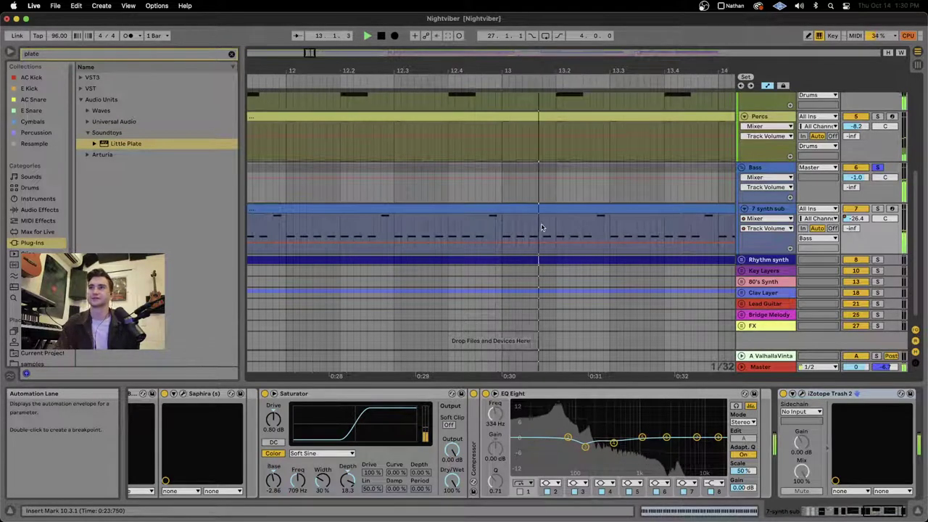
pyautogui.hscroll(3, 542, 227)
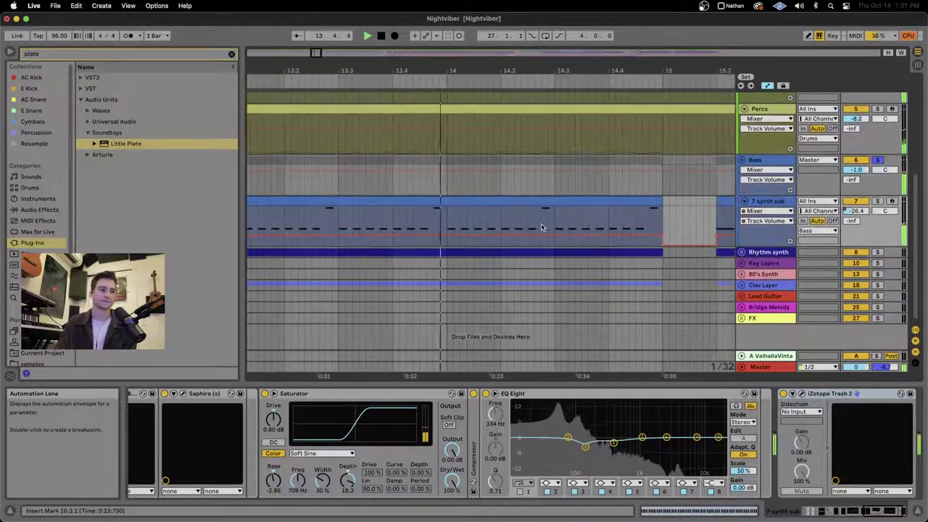
pyautogui.scroll(-3, 542, 227)
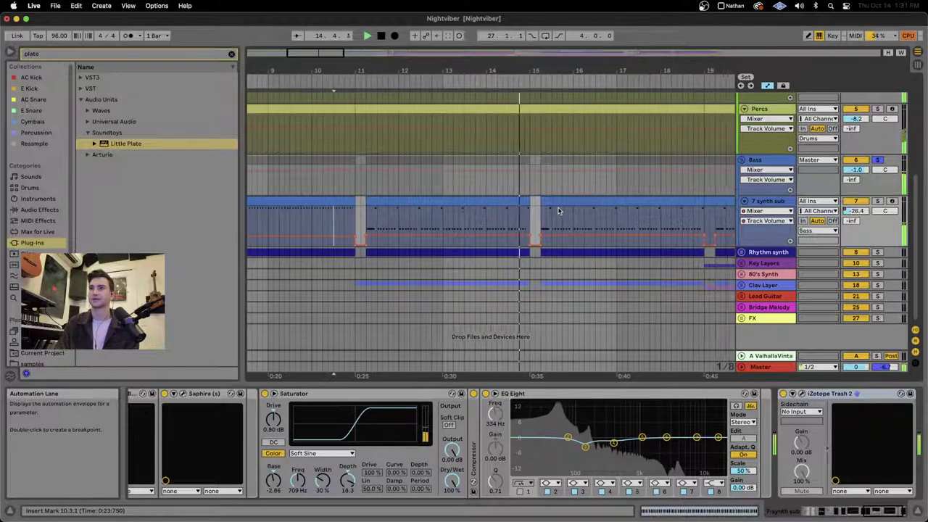
# Stop playback and select the one-beat gap from 15.1.1 to 15.2.1 in the synth sub track.
pyautogui.scroll(2, 558, 211)
pyautogui.moveTo(403, 226); pyautogui.dragTo(403, 207)
pyautogui.press('space')
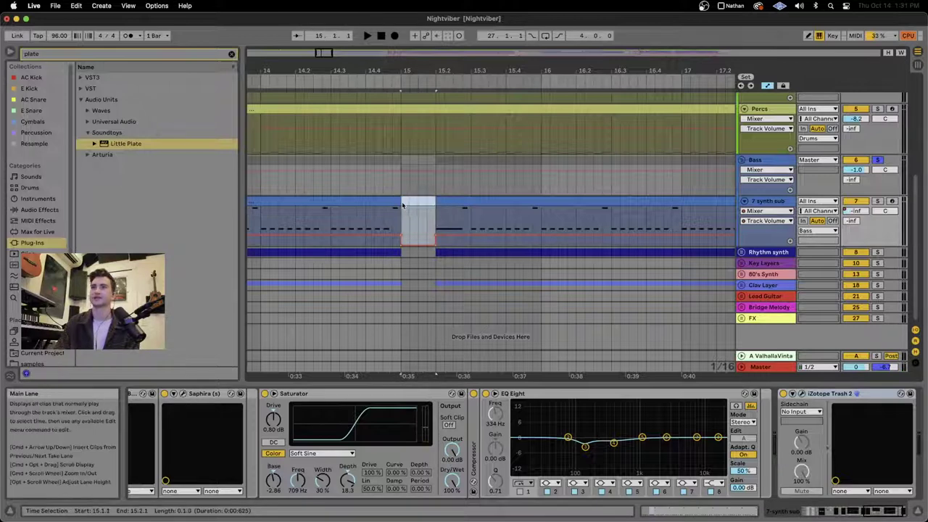
pyautogui.scroll(5, 402, 207)
pyautogui.scroll(-5, 402, 207)
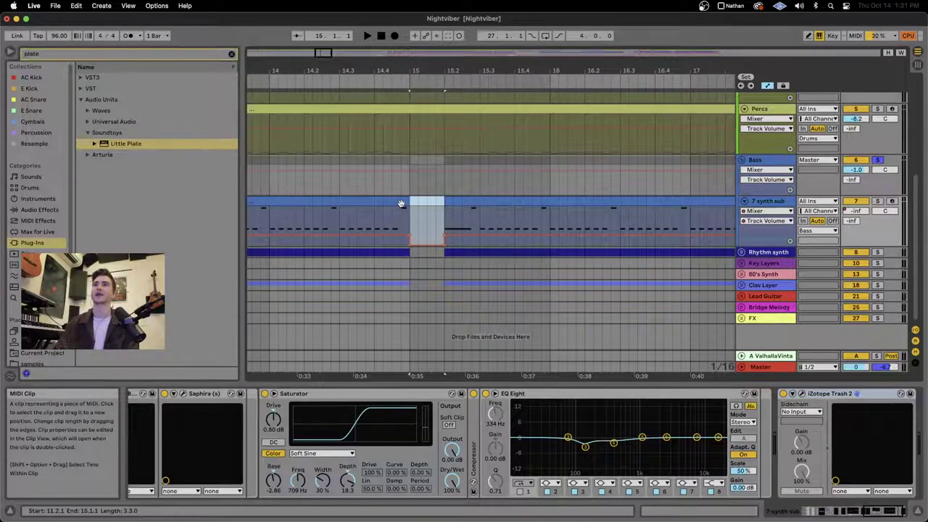
pyautogui.scroll(-5, 402, 204)
pyautogui.scroll(-5, 571, 197)
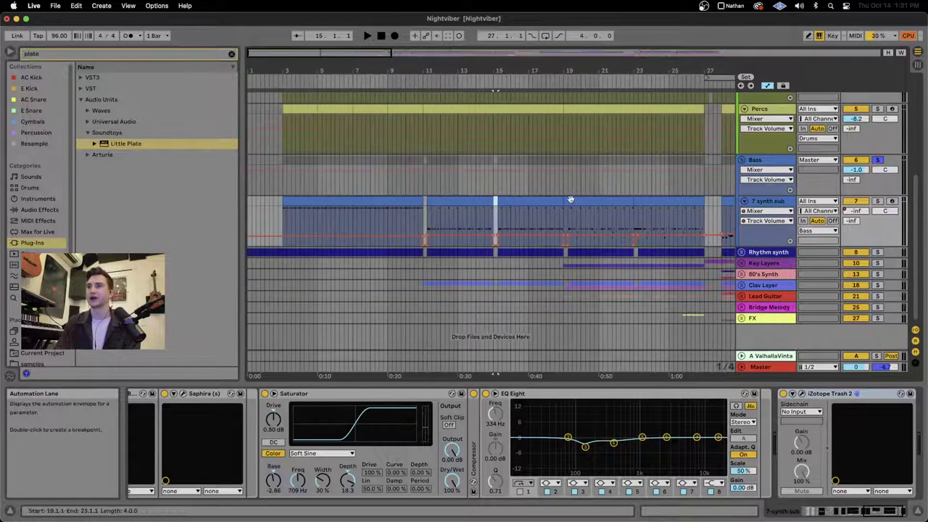
# Select the synth sub clip at bar 3, followed by the clip from 11.2.1 to 15.1.1, to compare their note patterns.
pyautogui.hscroll(3, 571, 198)
pyautogui.scroll(5, 570, 199)
pyautogui.hscroll(-6, 560, 203)
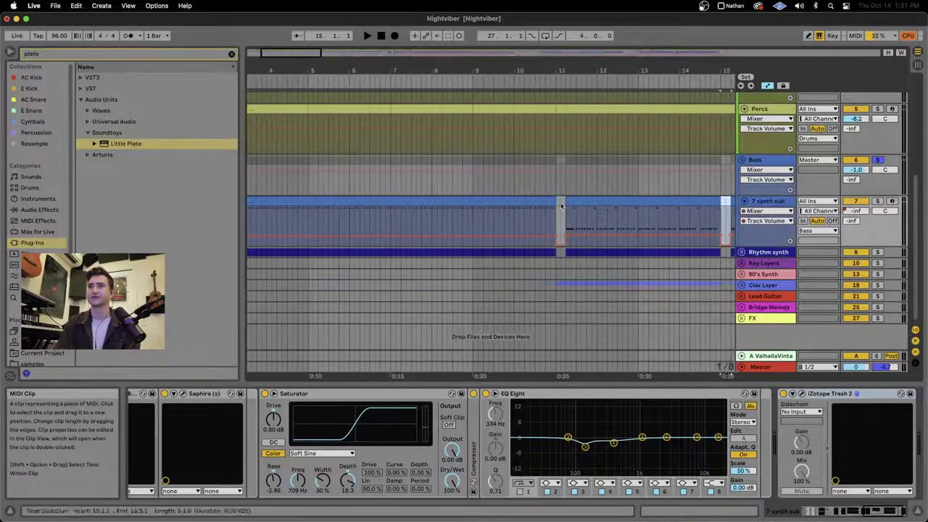
pyautogui.click(556, 204)
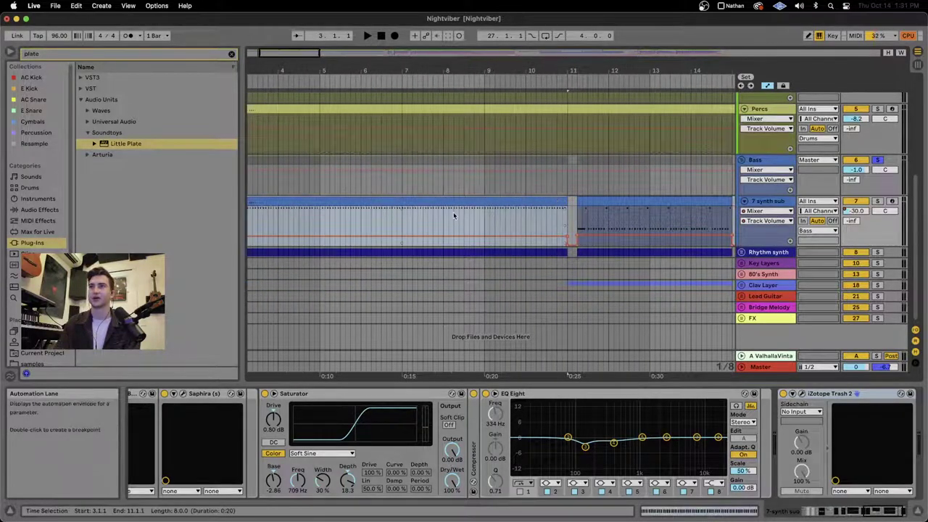
pyautogui.hscroll(4, 466, 210)
pyautogui.click(353, 212)
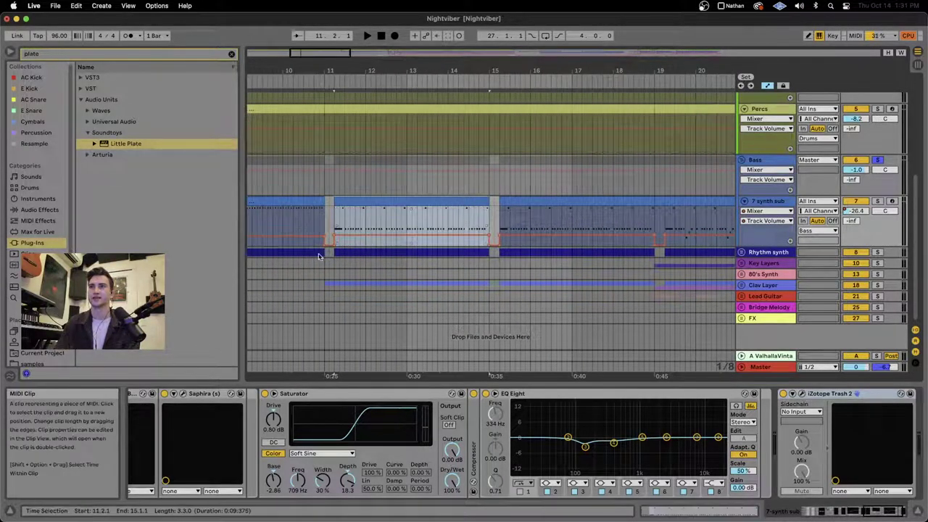
# Open the notes of the synth sub clip at bar 19 and play the bass from 19.1.3.
pyautogui.hscroll(4, 421, 210)
pyautogui.doubleClick(421, 202)
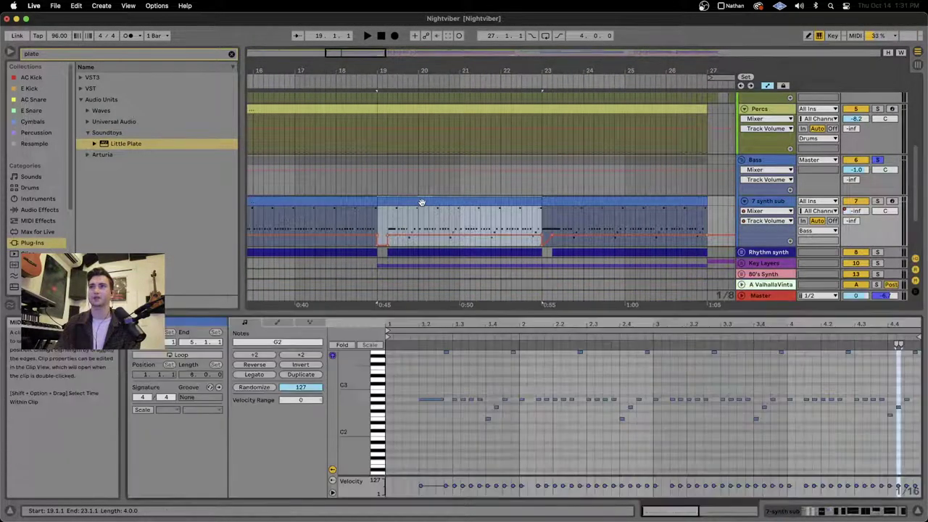
pyautogui.click(379, 219)
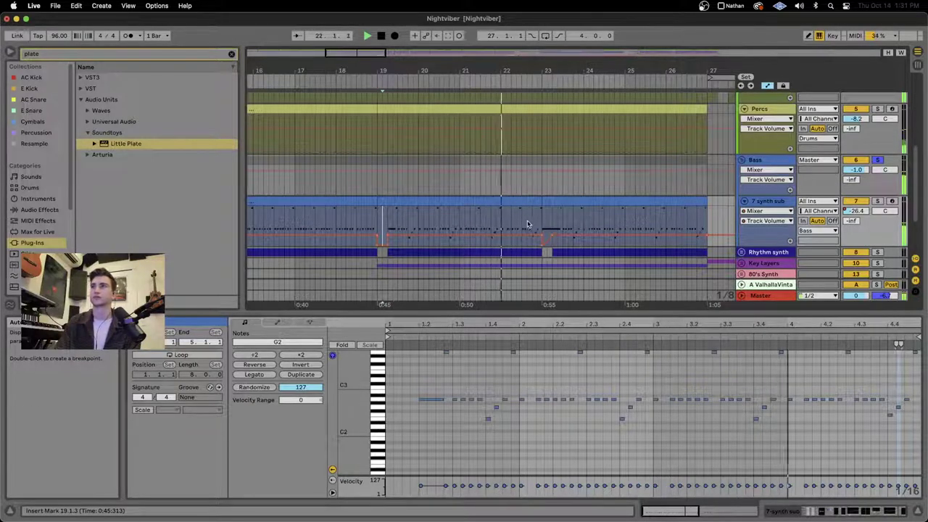
# Stop playback and examine the Pitch Bend envelope at the start of the synth sub clip at bar 23.
pyautogui.scroll(5, 556, 222)
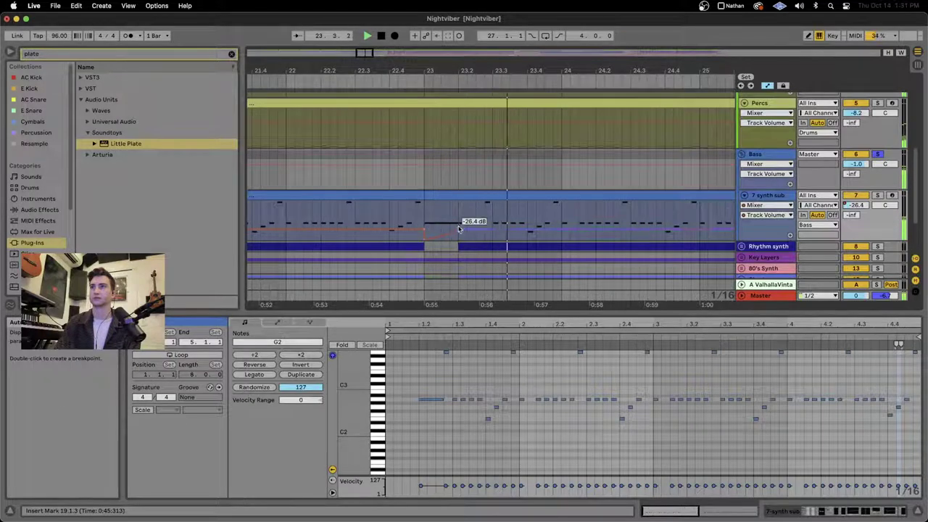
pyautogui.click(454, 197)
pyautogui.press('space')
pyautogui.click(276, 322)
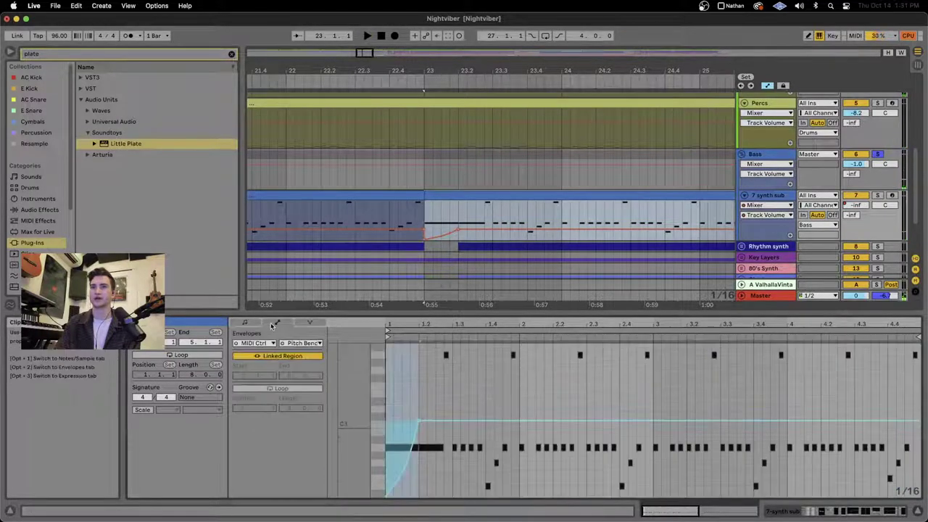
pyautogui.click(390, 389)
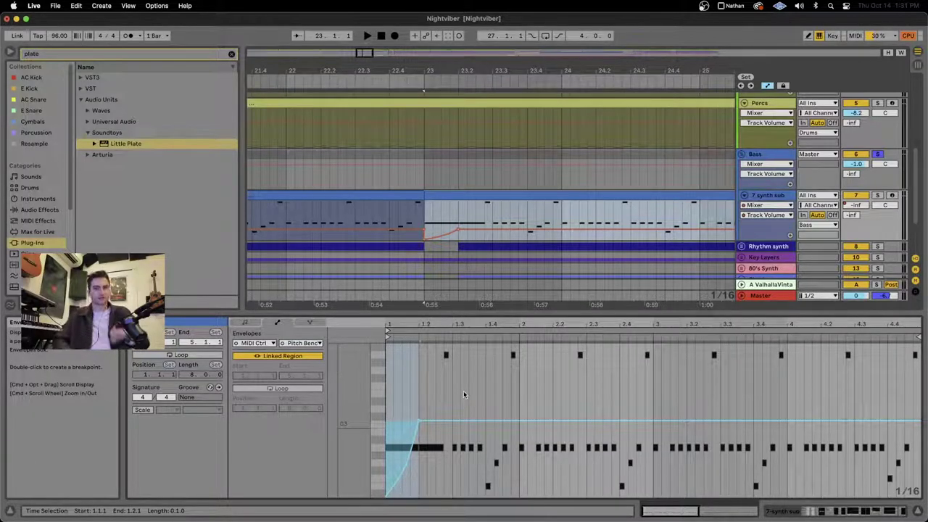
# Show the Bass group's devices, and place the insert marker at 28.1.1 on the synth sub track.
pyautogui.doubleClick(770, 154)
pyautogui.scroll(-10, 564, 229)
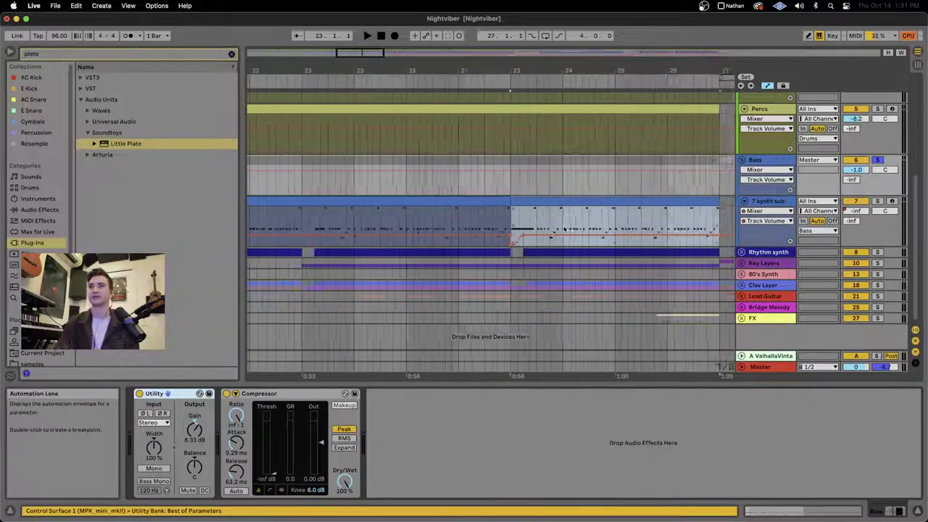
pyautogui.scroll(5, 565, 228)
pyautogui.scroll(-3, 565, 226)
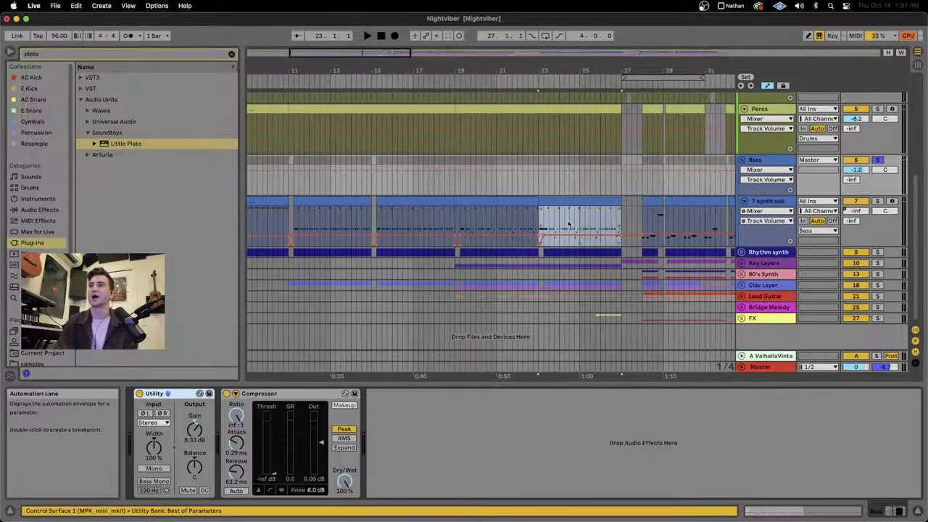
pyautogui.hscroll(4, 569, 224)
pyautogui.scroll(5, 569, 224)
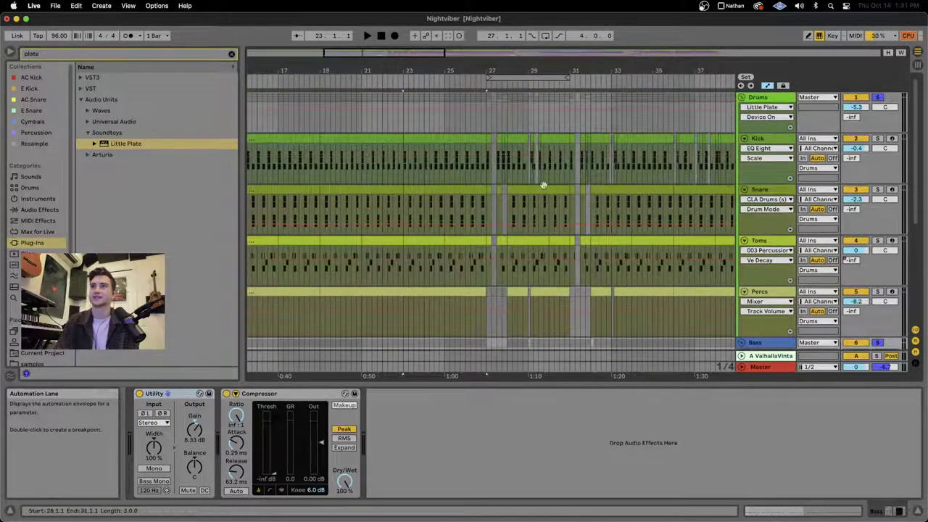
pyautogui.scroll(-5, 544, 185)
pyautogui.scroll(5, 543, 186)
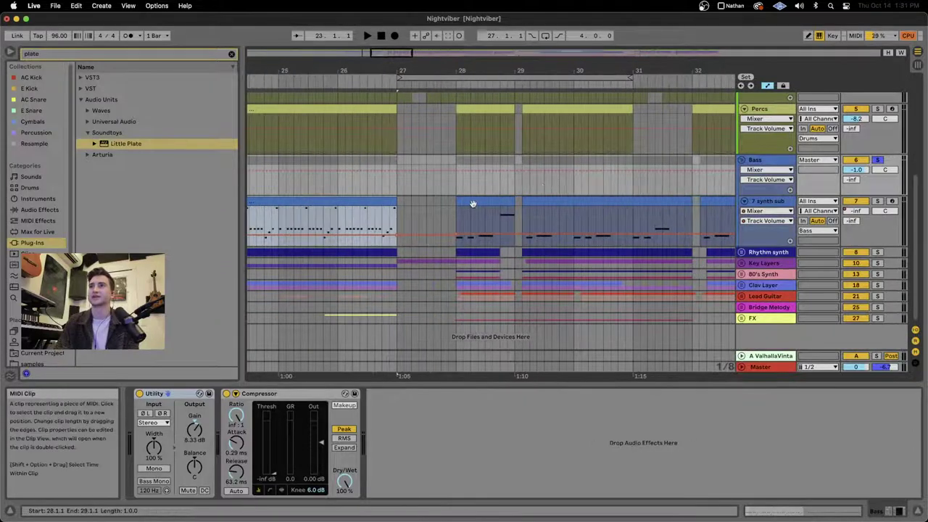
pyautogui.scroll(1, 493, 218)
pyautogui.click(459, 234)
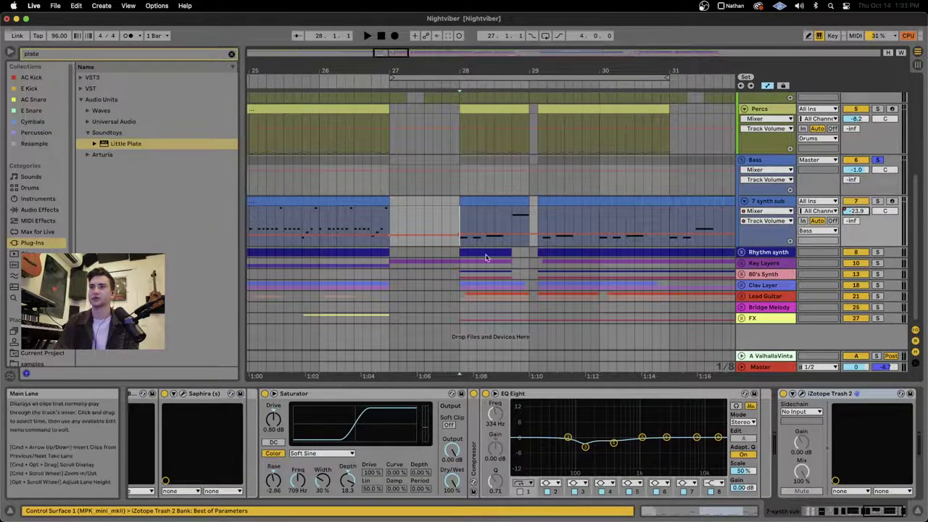
pyautogui.scroll(-5, 488, 255)
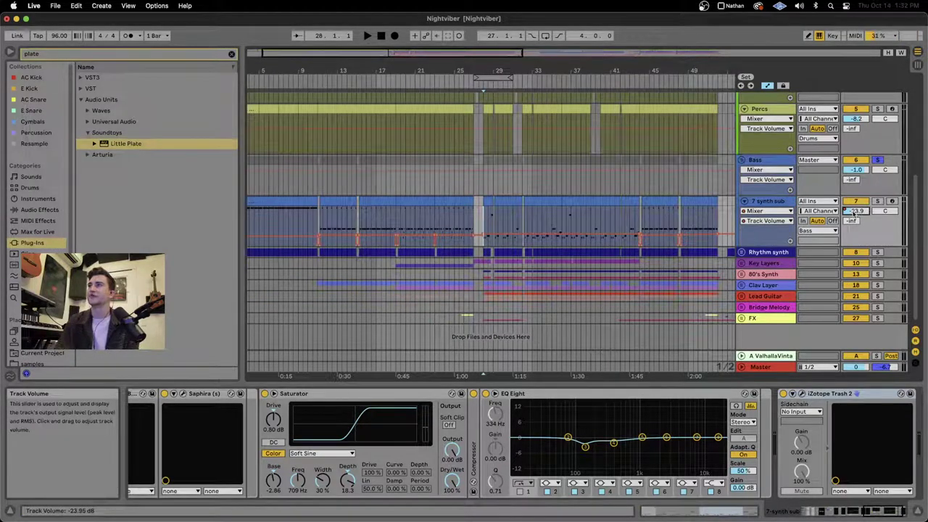
# Display the end of the synth sub track's device chain, including Saturator, EQ Eight and iZotope Trash 2.
pyautogui.click(757, 204)
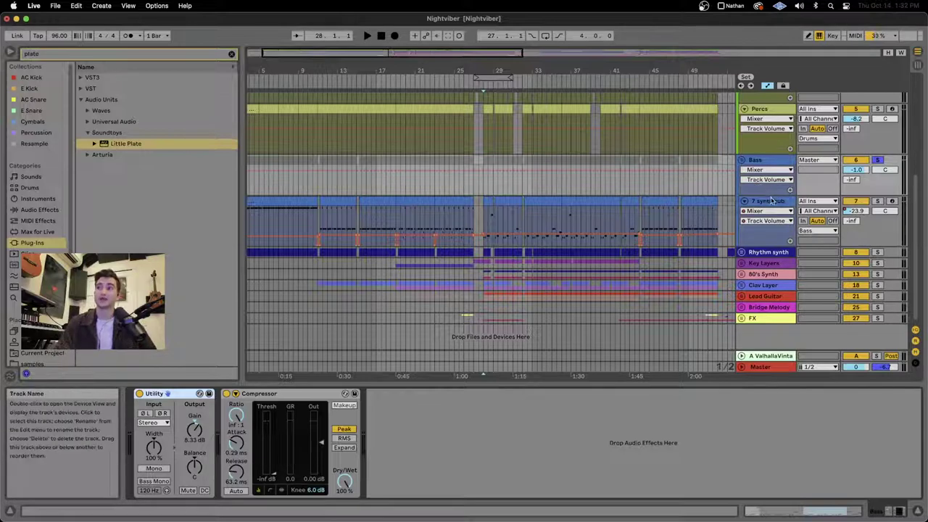
pyautogui.click(773, 202)
pyautogui.hscroll(2, 447, 431)
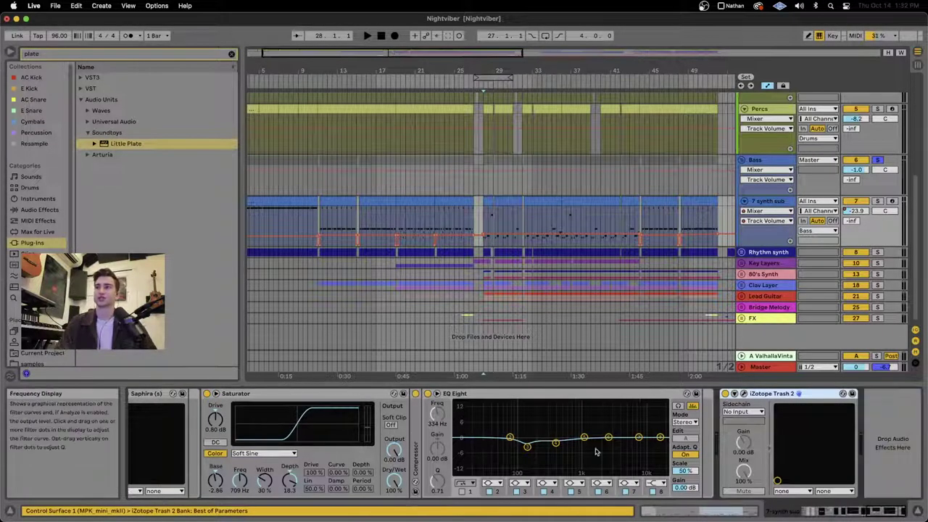
# Play the synth sub clip at bar 23 to check the device chain's signal level, and stop playback.
pyautogui.click(467, 201)
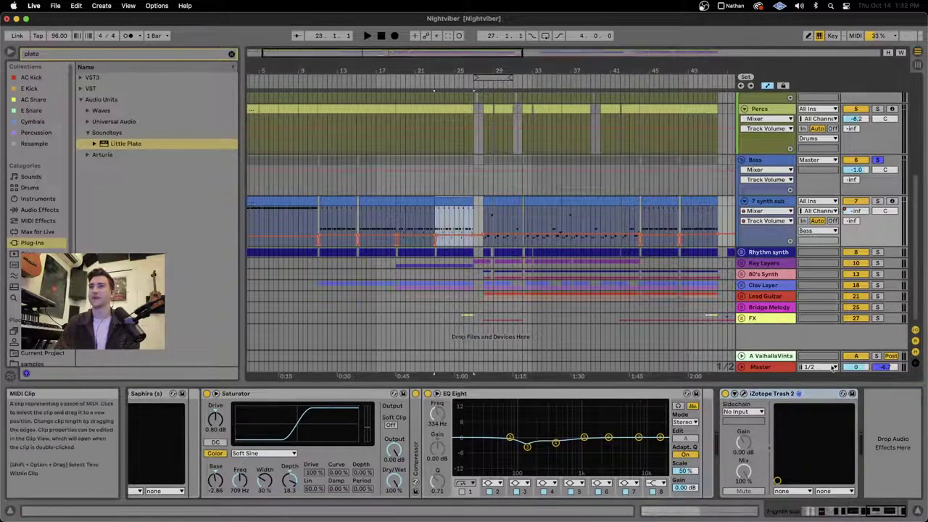
pyautogui.press('space')
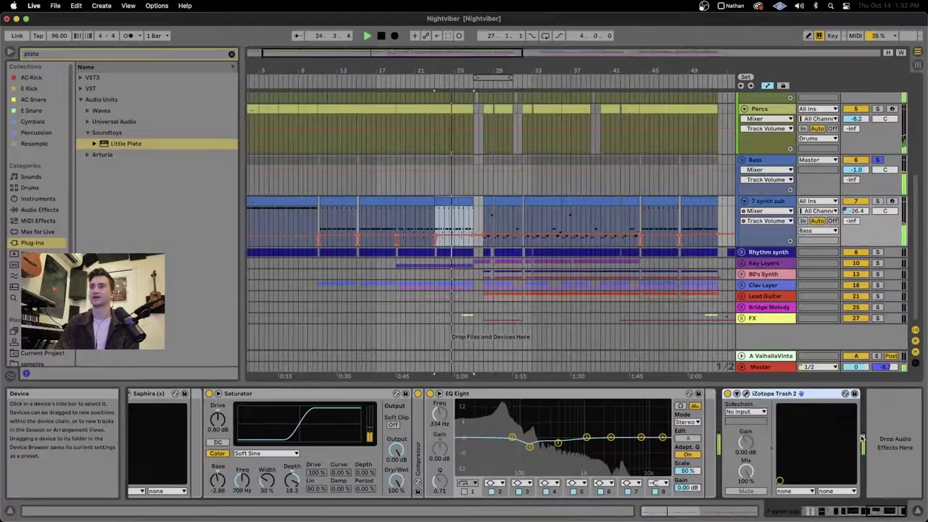
pyautogui.press('space')
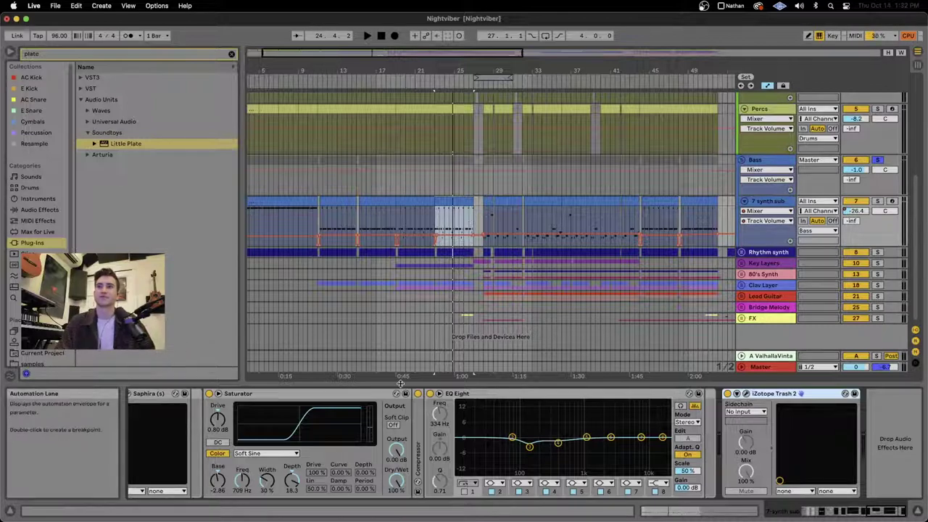
# Review the synth sub's device chain from Sampler and the Audio Effect Rack through to Saturator and the second EQ Eight.
pyautogui.hscroll(-15, 450, 422)
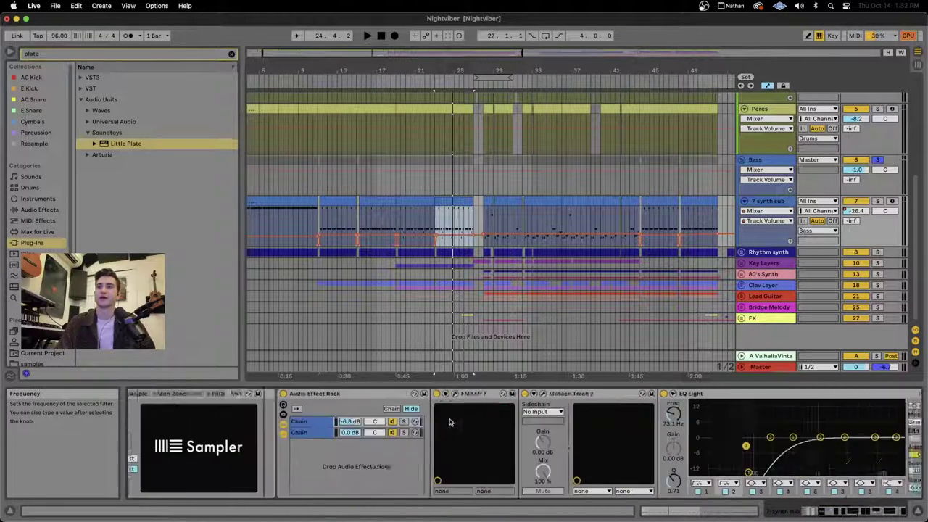
pyautogui.hscroll(-10, 450, 422)
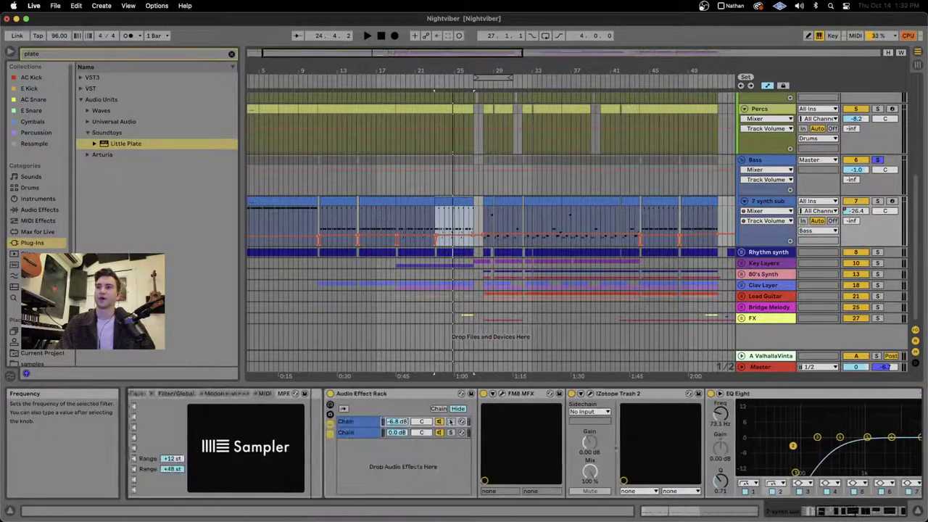
pyautogui.hscroll(-8, 402, 421)
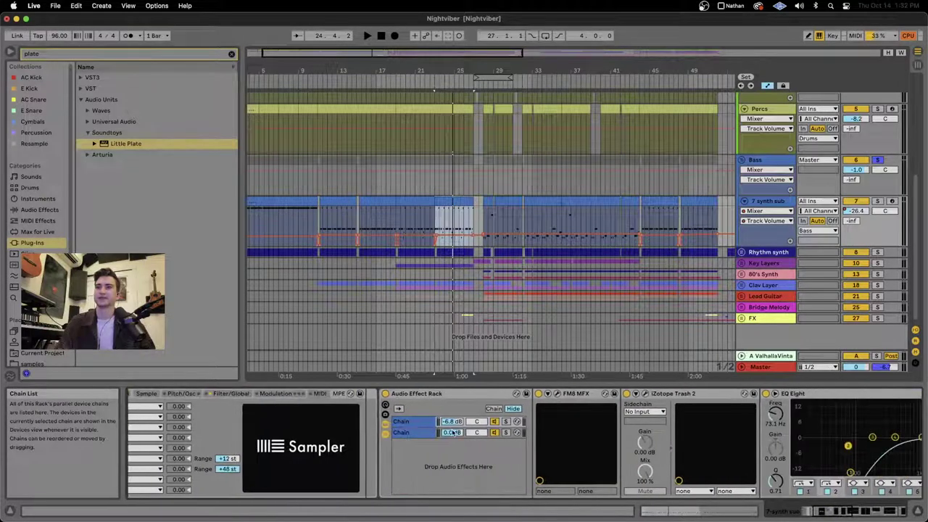
pyautogui.hscroll(5, 451, 432)
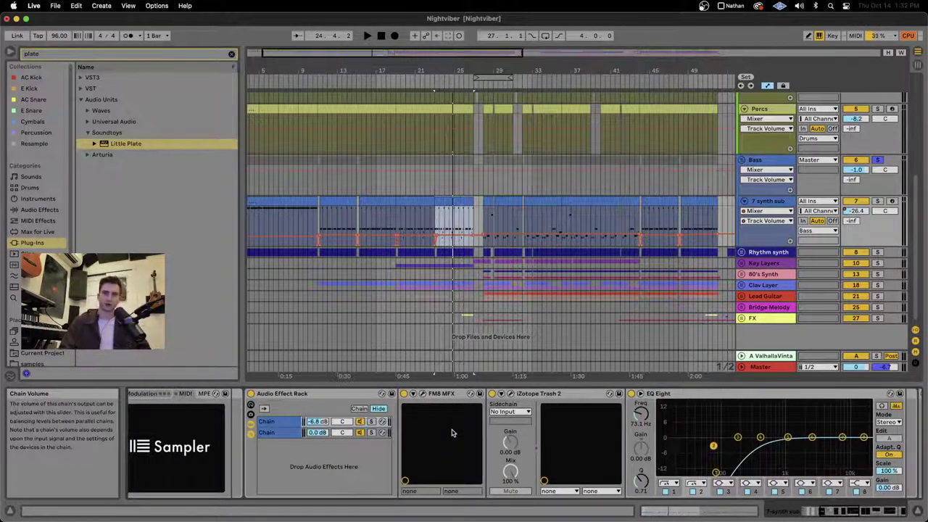
pyautogui.hscroll(12, 451, 432)
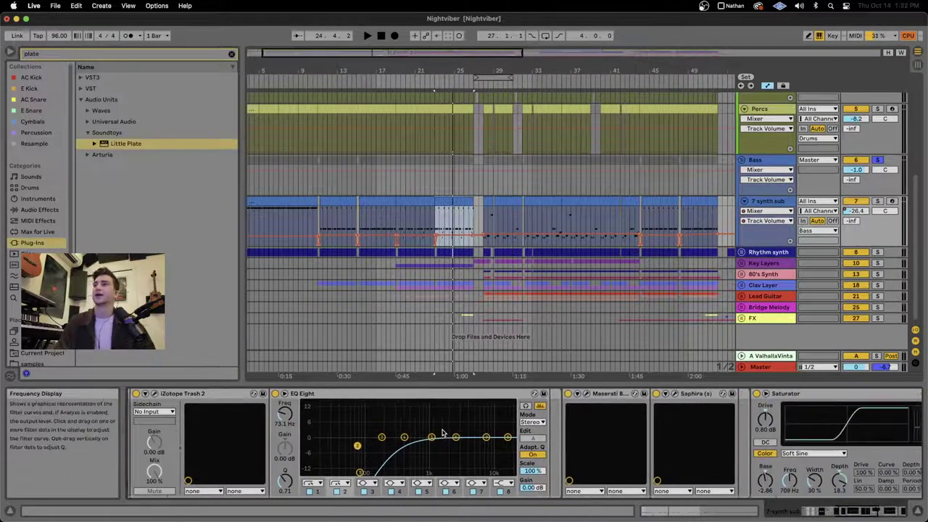
pyautogui.hscroll(13, 442, 433)
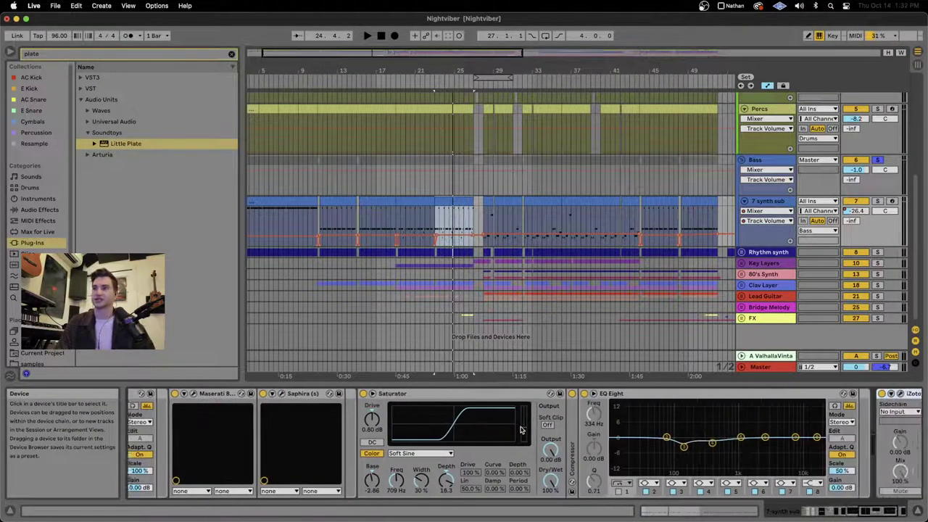
pyautogui.hscroll(1, 521, 430)
pyautogui.hscroll(1, 521, 430)
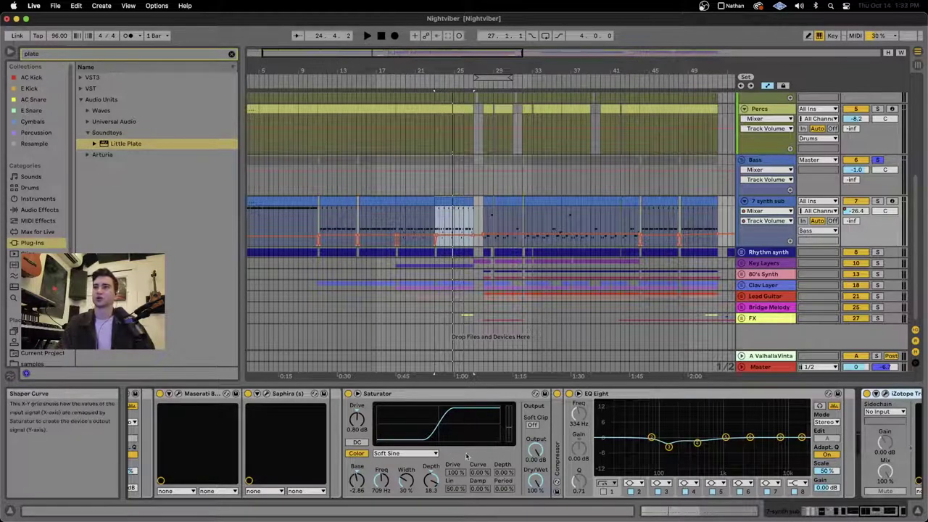
# Inspect the FM8 MFX Cabinet effect in the Audio Effect Rack's first chain, and close its window.
pyautogui.hscroll(-5, 409, 443)
pyautogui.hscroll(-10, 410, 444)
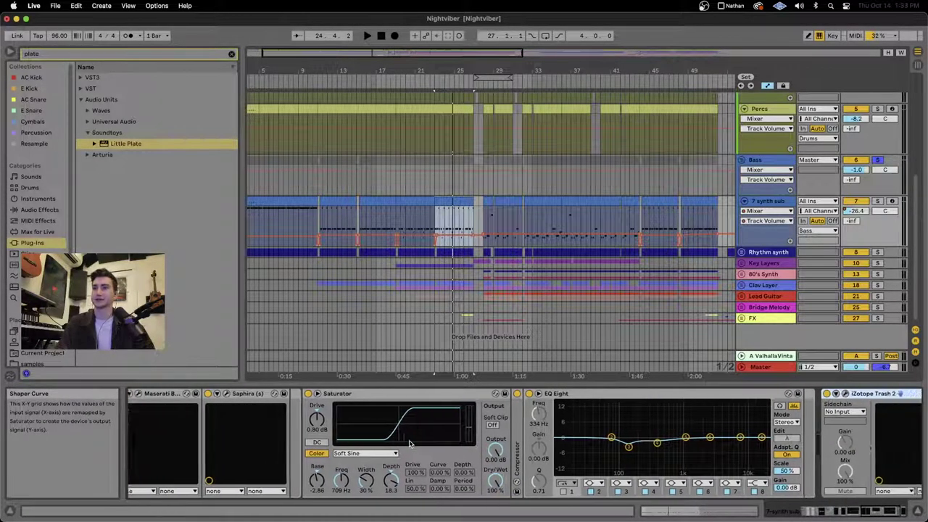
pyautogui.hscroll(-2, 410, 444)
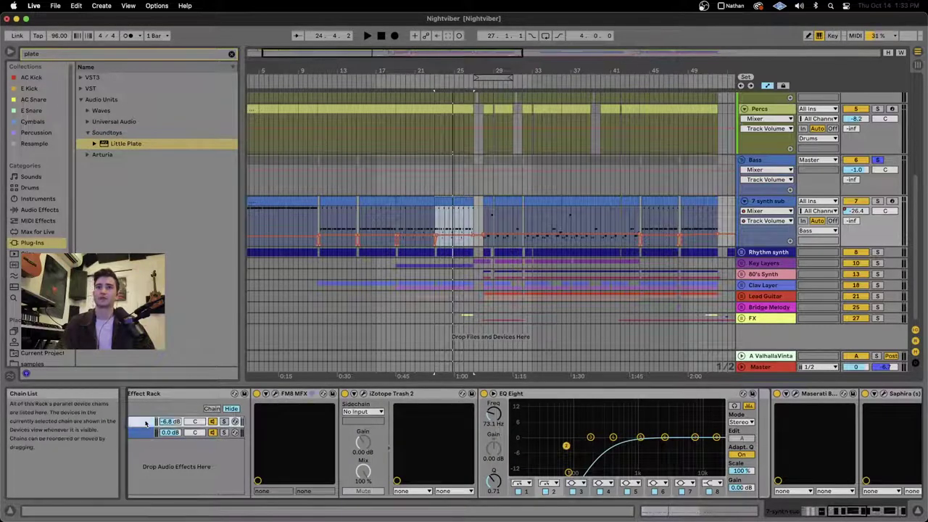
pyautogui.click(276, 394)
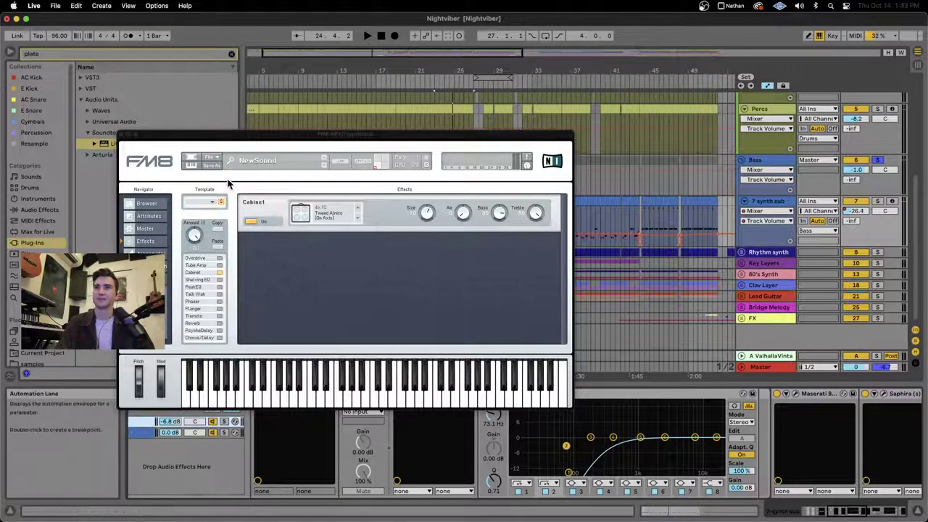
pyautogui.click(122, 134)
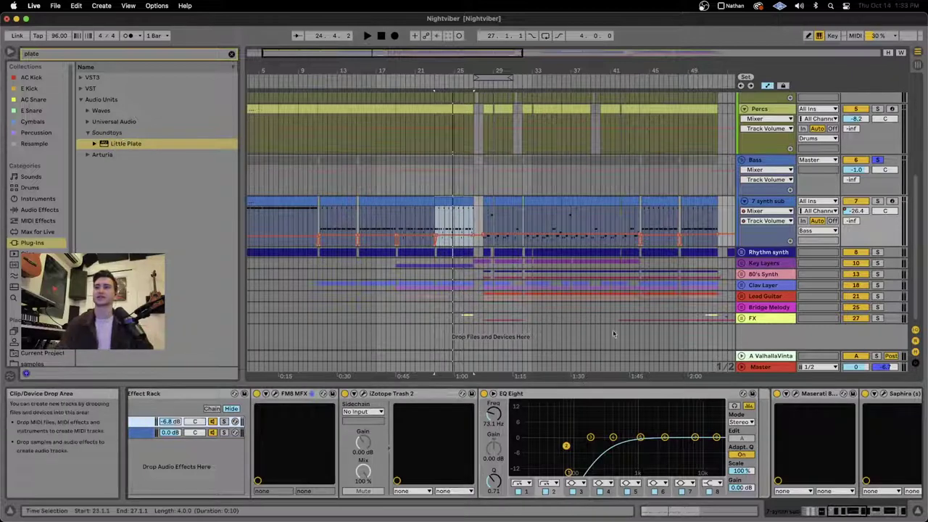
# View the Audio Effect Rack's second chain, and solo the first chain.
pyautogui.hscroll(-3, 207, 426)
pyautogui.click(203, 433)
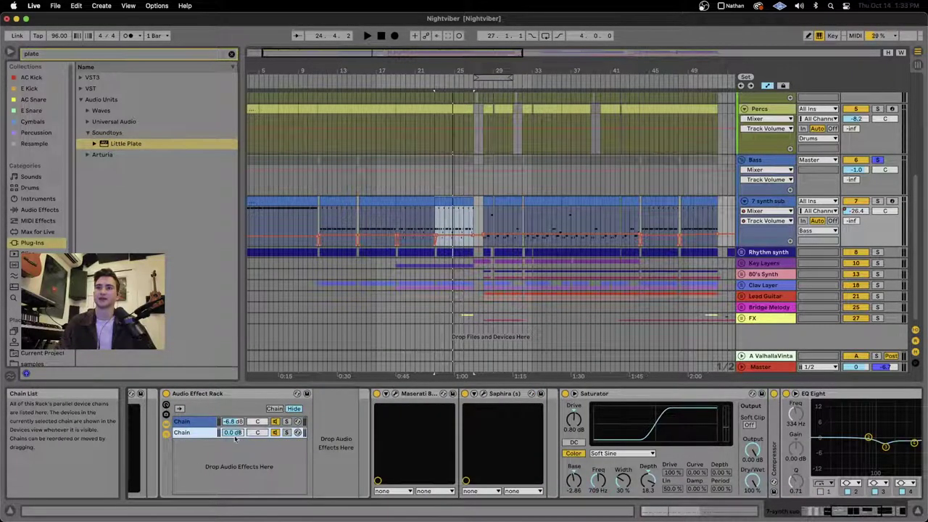
pyautogui.click(286, 421)
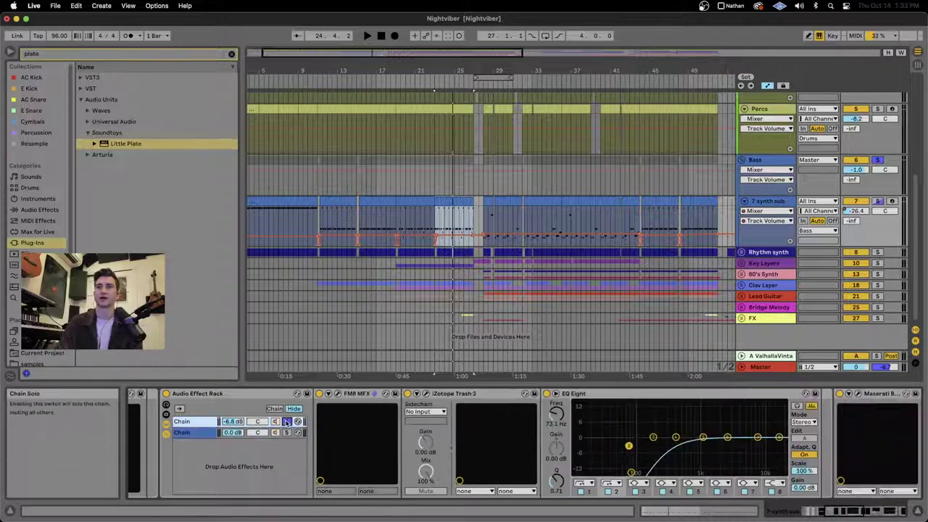
# Audition the rack's first chain alone and the second chain alone, clear the chain solo, and stop playback.
pyautogui.press('space')
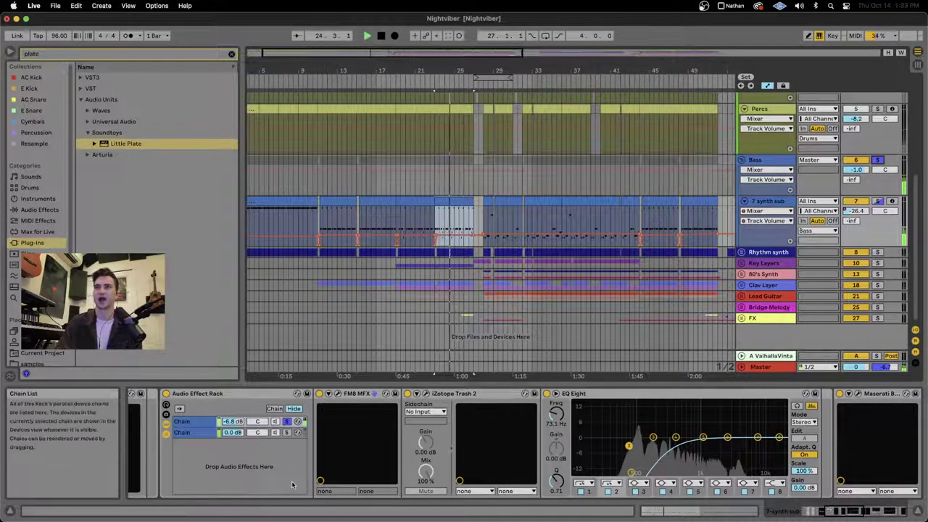
pyautogui.click(286, 432)
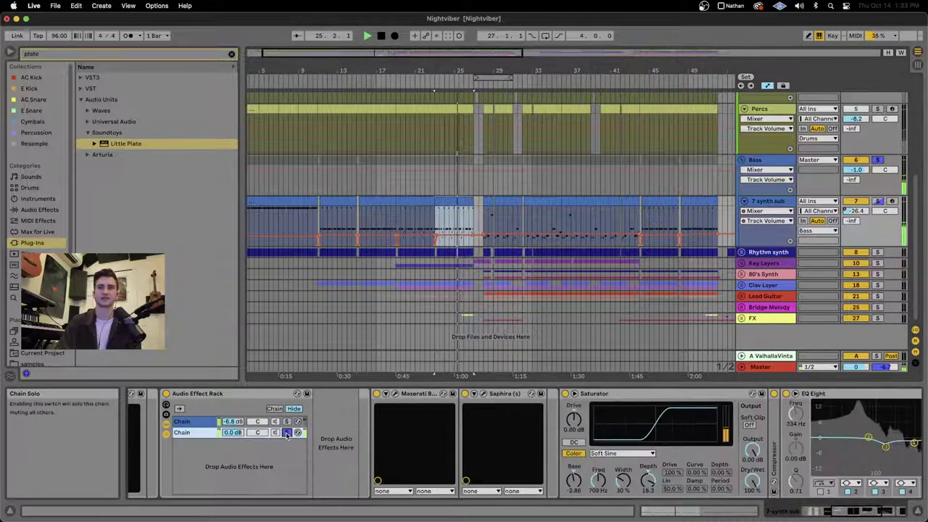
pyautogui.click(286, 433)
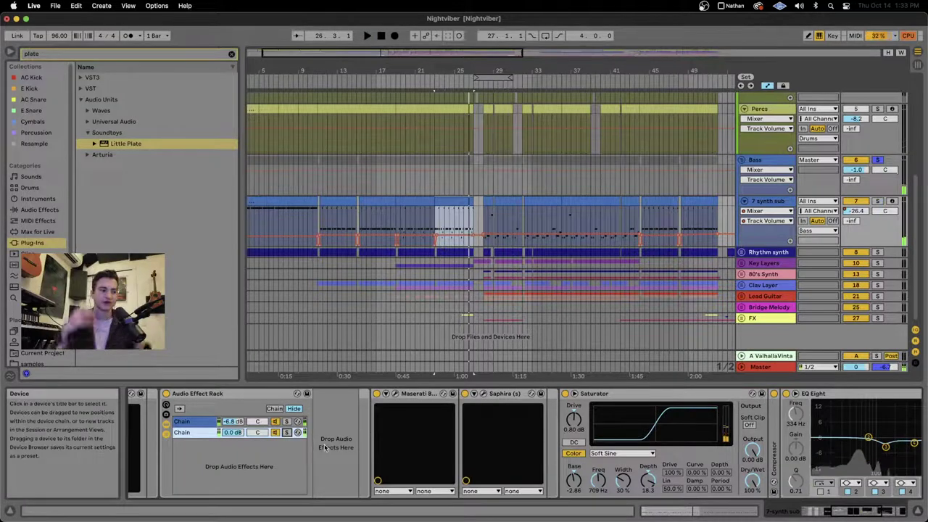
# Inspect the Maserati B72 and Saphira plug-ins in the rack's second chain, closing each plug-in window.
pyautogui.click(394, 394)
pyautogui.click(395, 394)
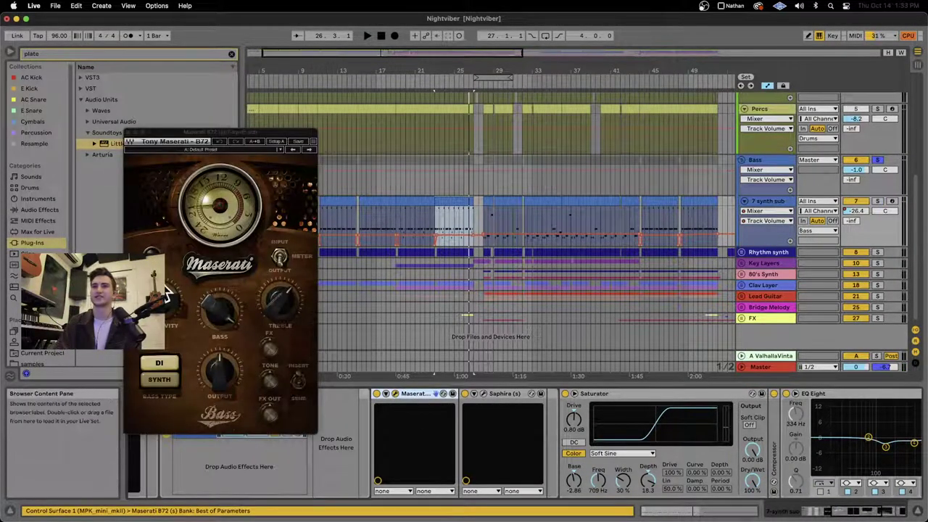
pyautogui.click(129, 135)
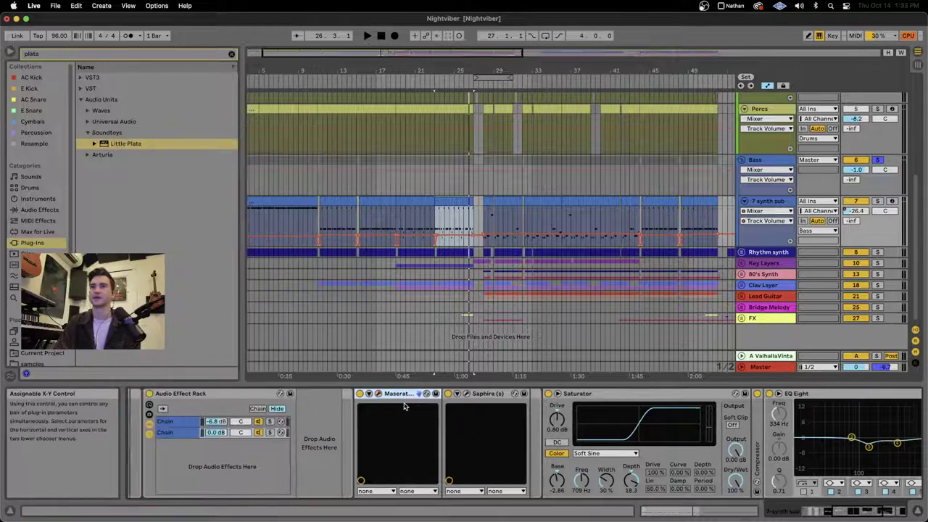
pyautogui.hscroll(4, 405, 407)
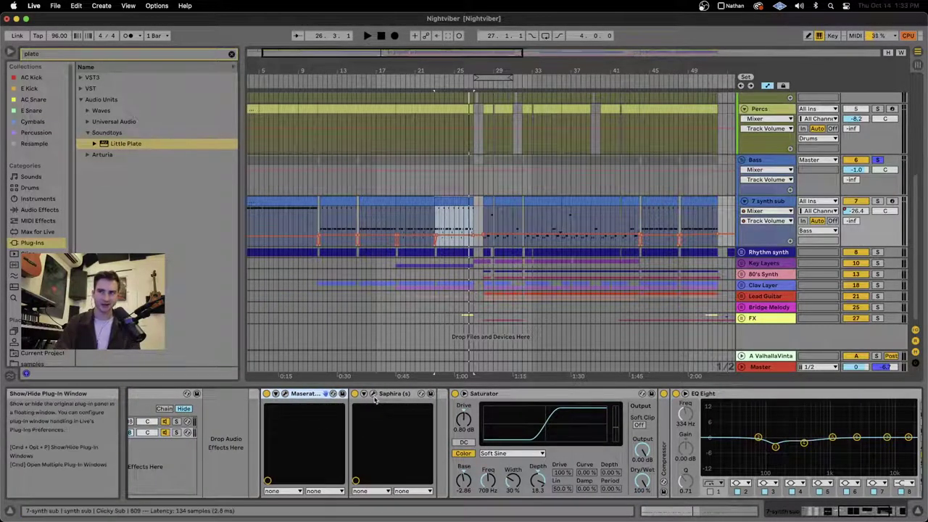
pyautogui.click(372, 394)
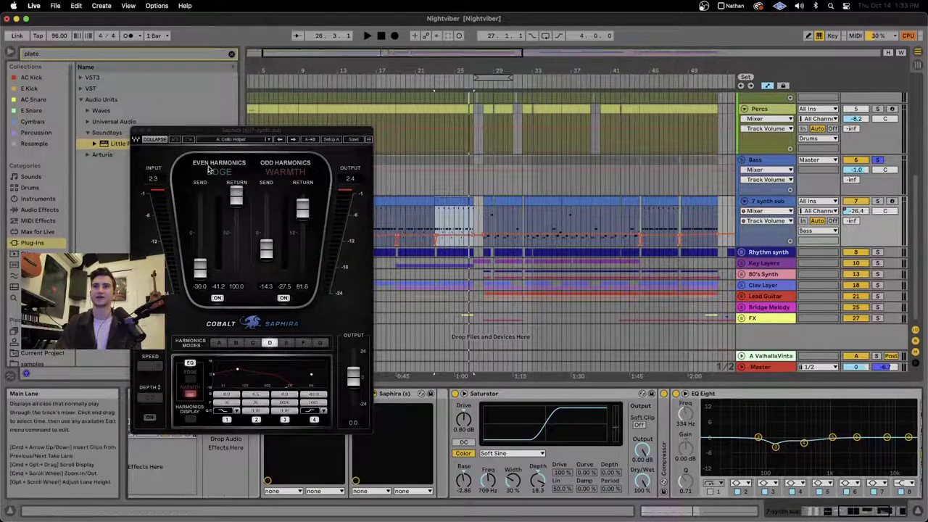
pyautogui.click(135, 137)
# Turn on Soft Clip in the second chain's Saturator and set its Drive to 4.00 dB while the synth sub plays.
pyautogui.hscroll(5, 326, 394)
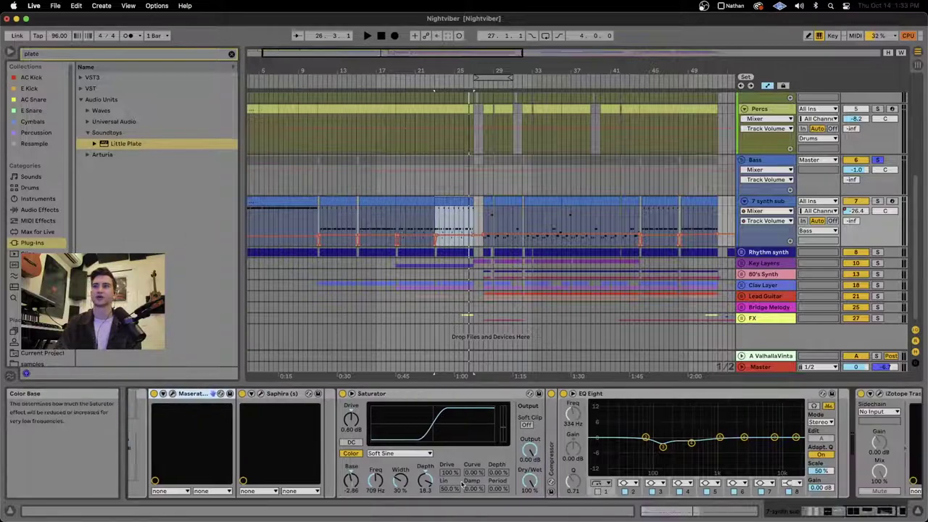
pyautogui.click(326, 394)
pyautogui.press('space')
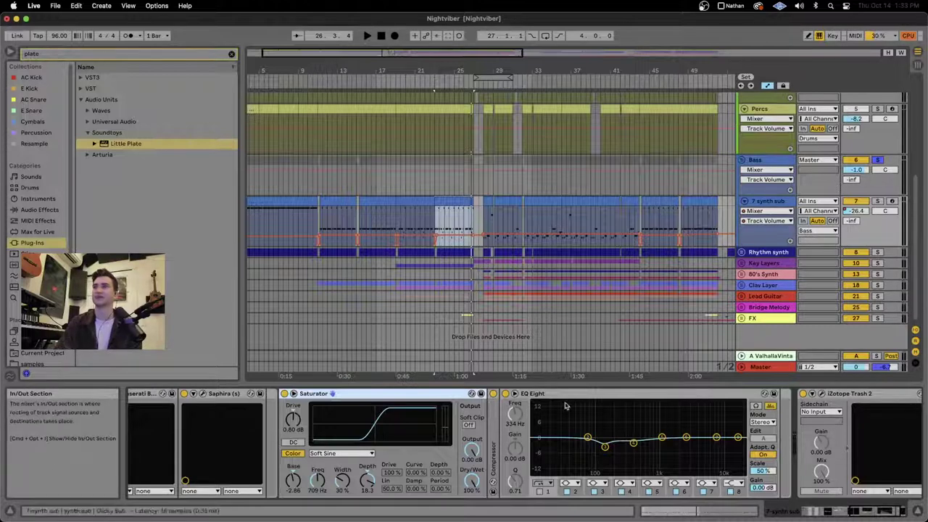
pyautogui.click(469, 426)
pyautogui.press('space')
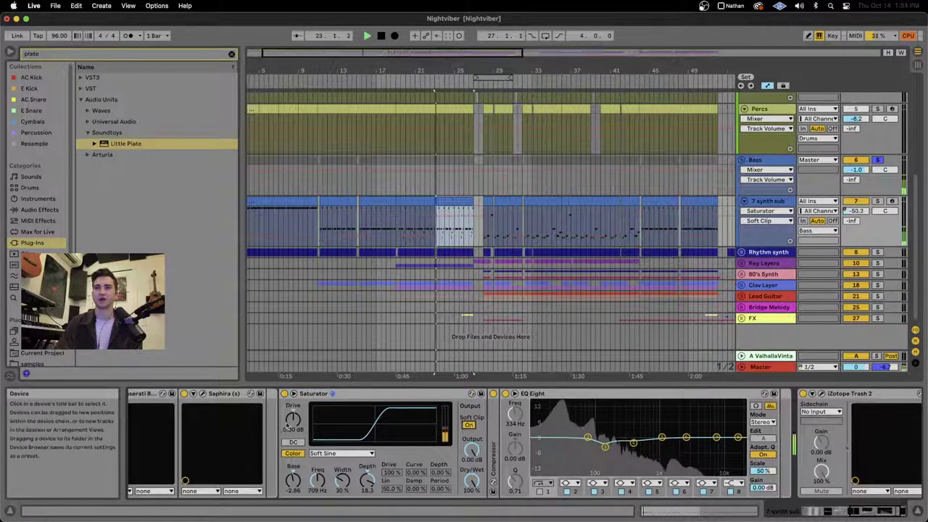
pyautogui.moveTo(293, 420)
pyautogui.mouseDown()
pyautogui.moveTo(293, 399)
pyautogui.moveTo(293, 411)
pyautogui.mouseUp()
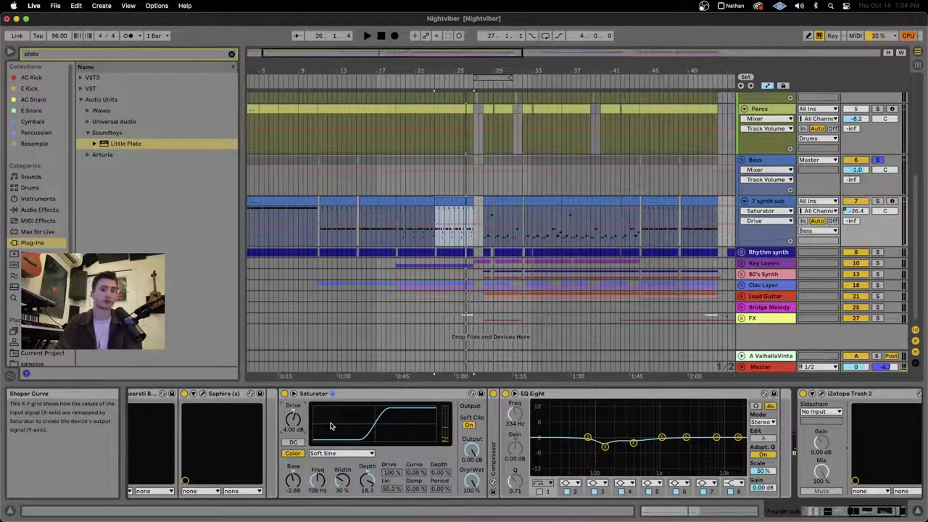
# Lower the Saturator's Output to -11.1 dB while playing the synth sub clip to compensate for the added drive.
pyautogui.hscroll(5, 330, 426)
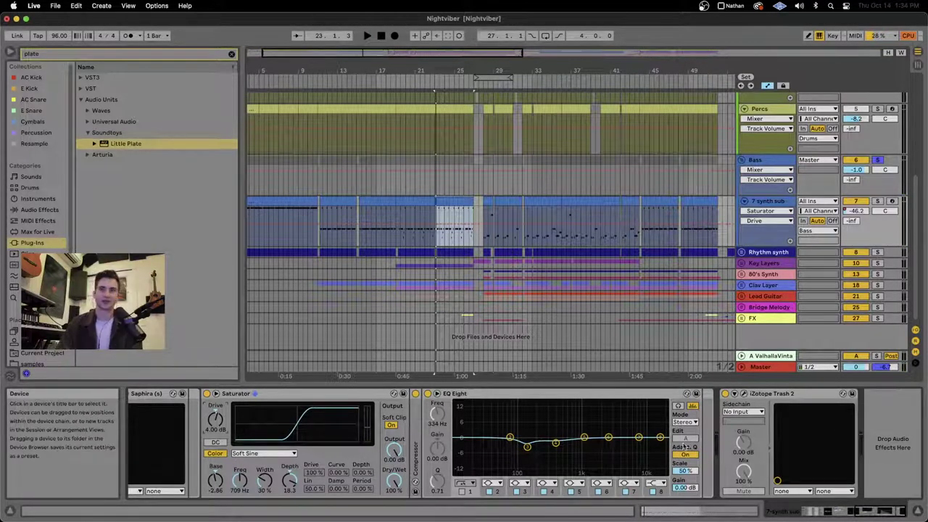
pyautogui.click(372, 433)
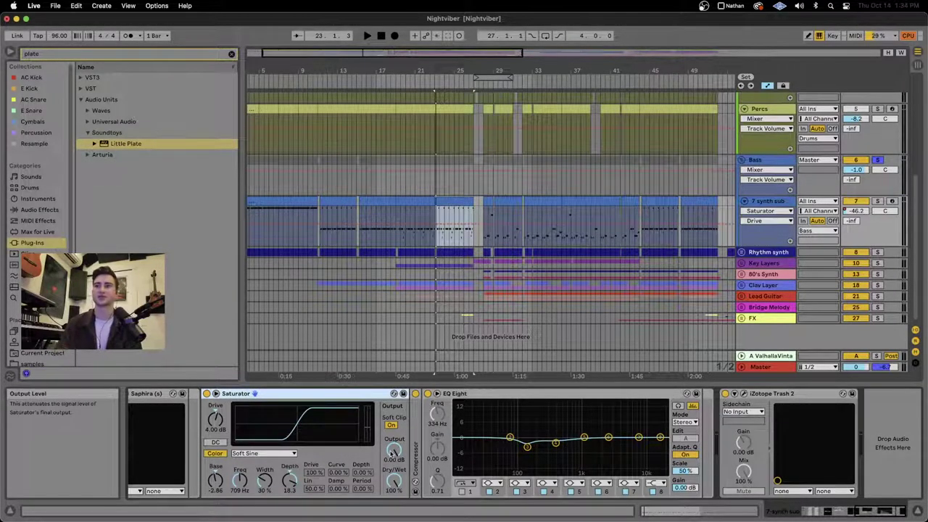
pyautogui.click(393, 451)
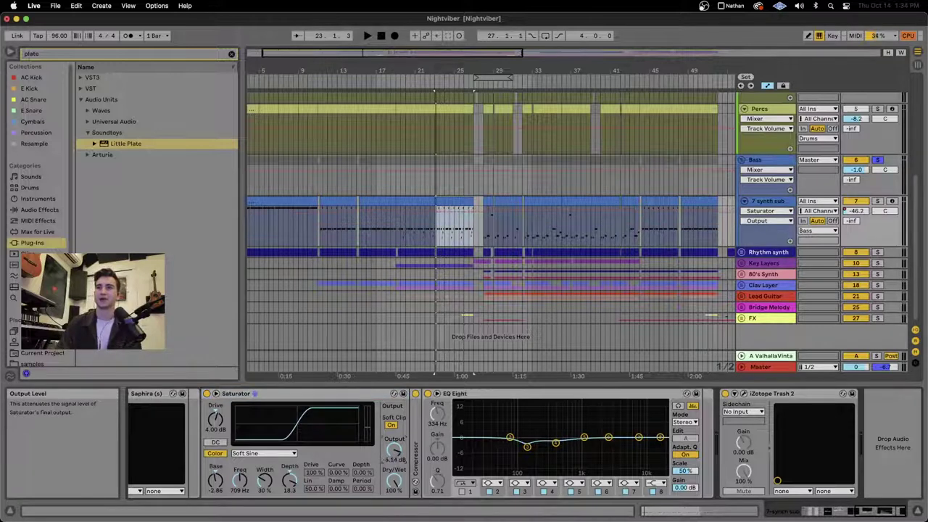
pyautogui.press('space')
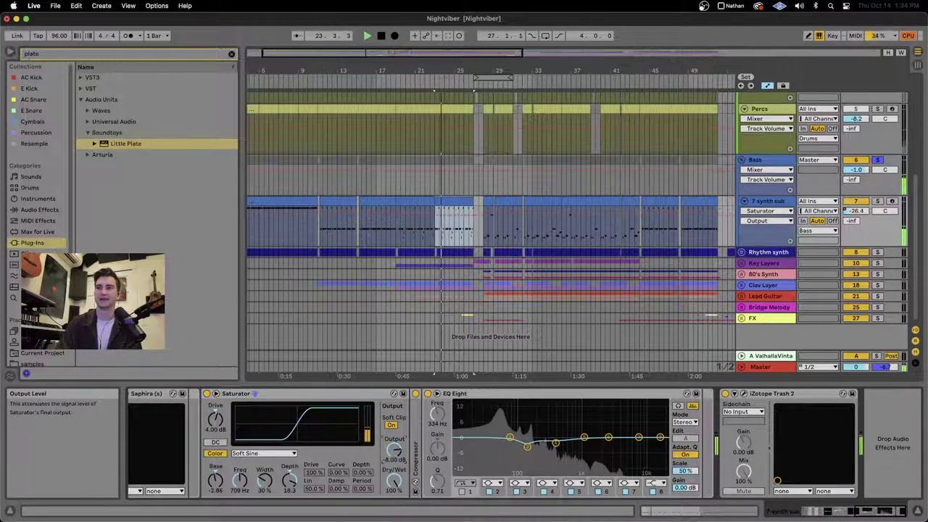
pyautogui.moveTo(393, 451); pyautogui.dragTo(392, 471)
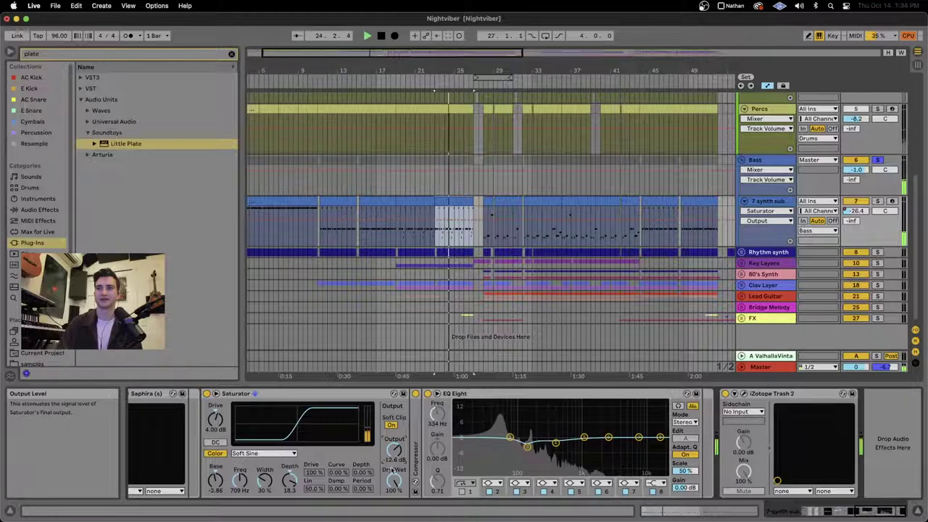
pyautogui.press('space')
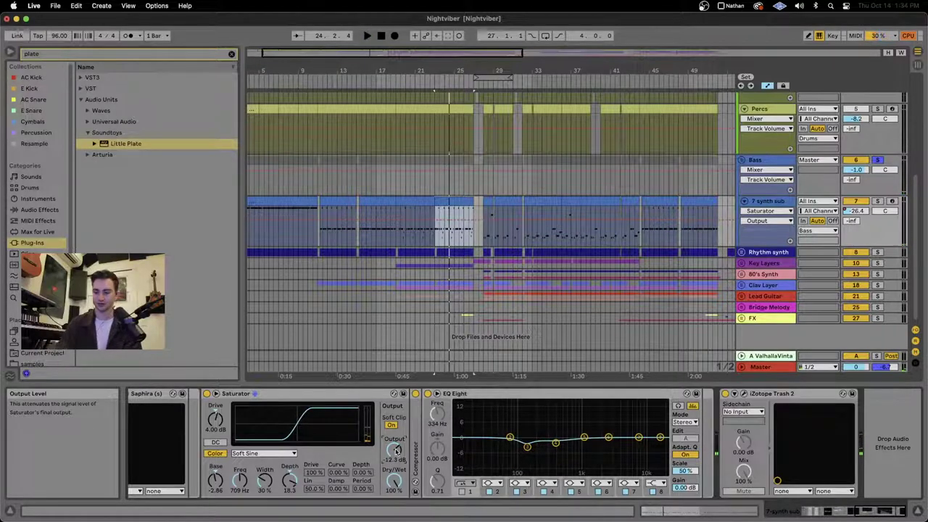
pyautogui.scroll(2, 395, 449)
pyautogui.press('space')
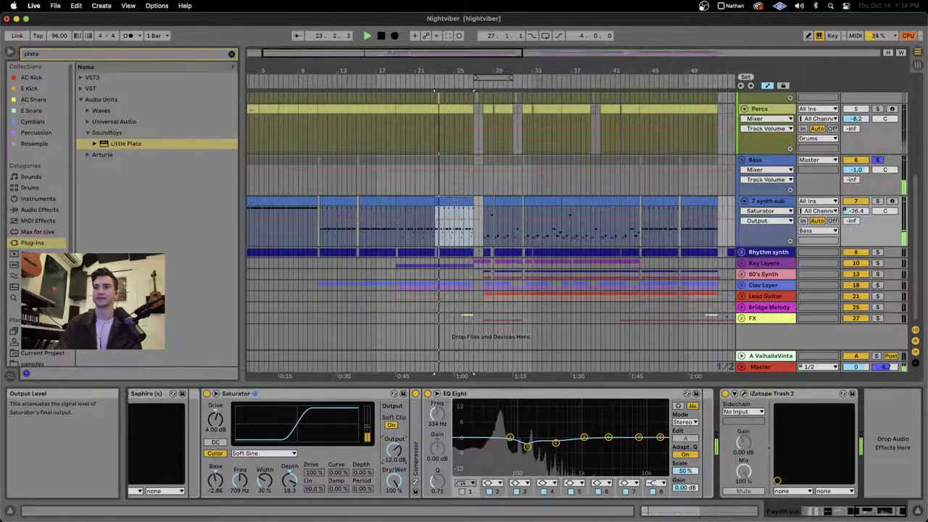
# Inspect the Tape Saturation bands of iZotope Trash 2 during playback, and close its window.
pyautogui.click(746, 393)
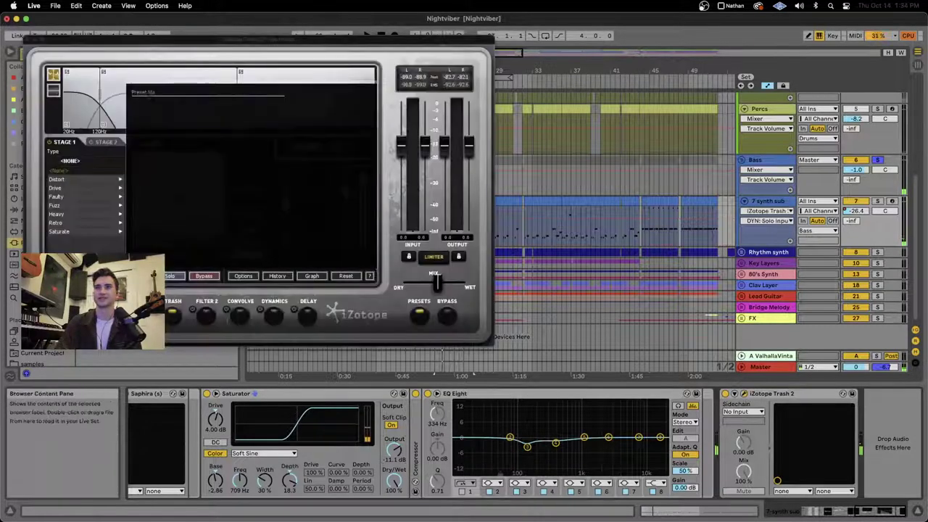
pyautogui.click(357, 260)
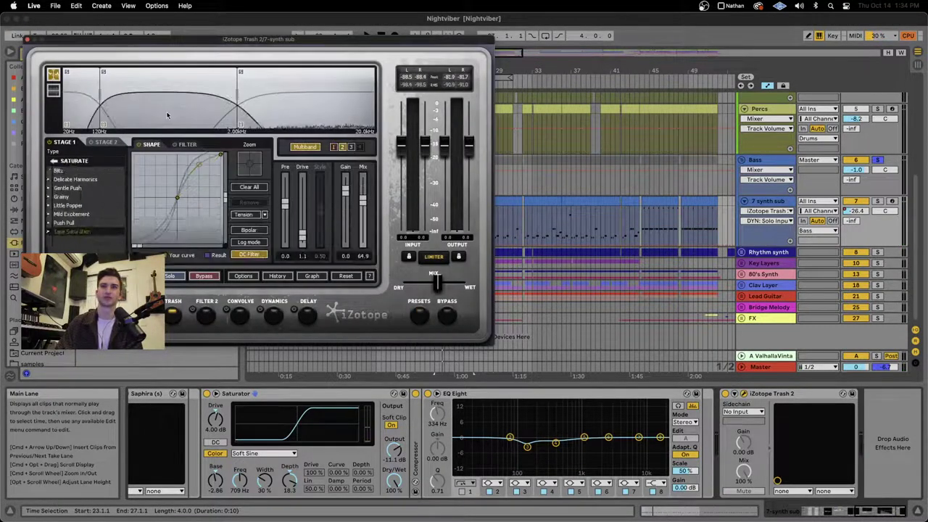
pyautogui.press('space')
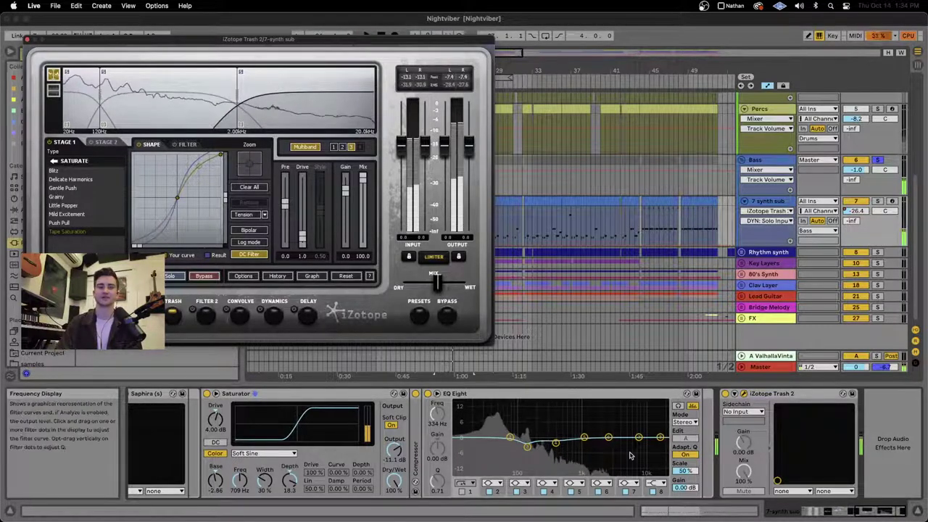
pyautogui.click(27, 38)
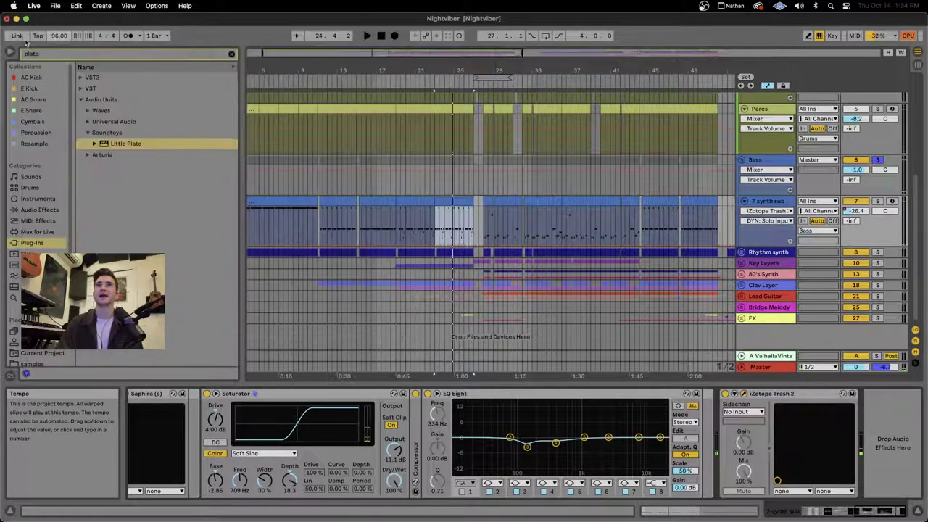
# Try raising the synth sub's whole track volume automation across bars 1 to 53, starting at -19.8 dB.
pyautogui.click(850, 211)
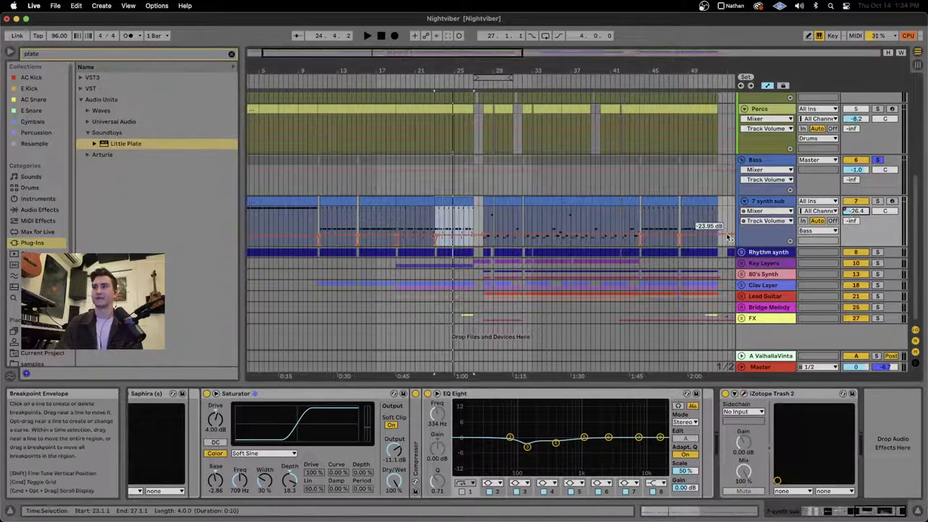
pyautogui.moveTo(729, 226); pyautogui.dragTo(217, 234)
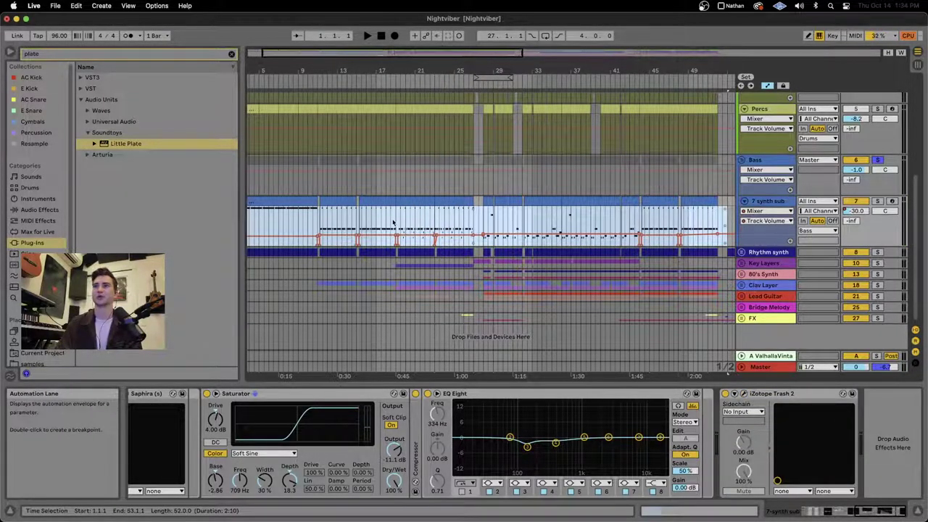
pyautogui.scroll(5, 393, 221)
pyautogui.hscroll(-5, 393, 222)
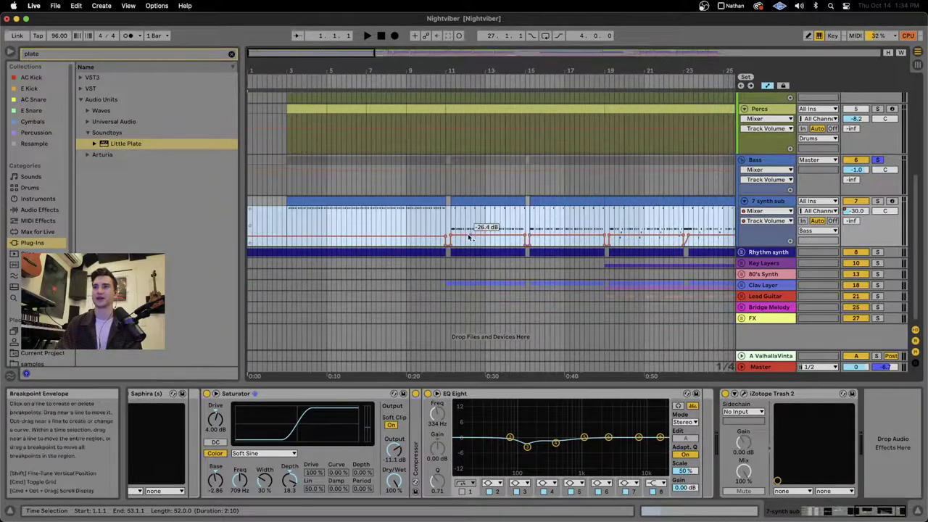
pyautogui.moveTo(468, 242); pyautogui.dragTo(468, 236)
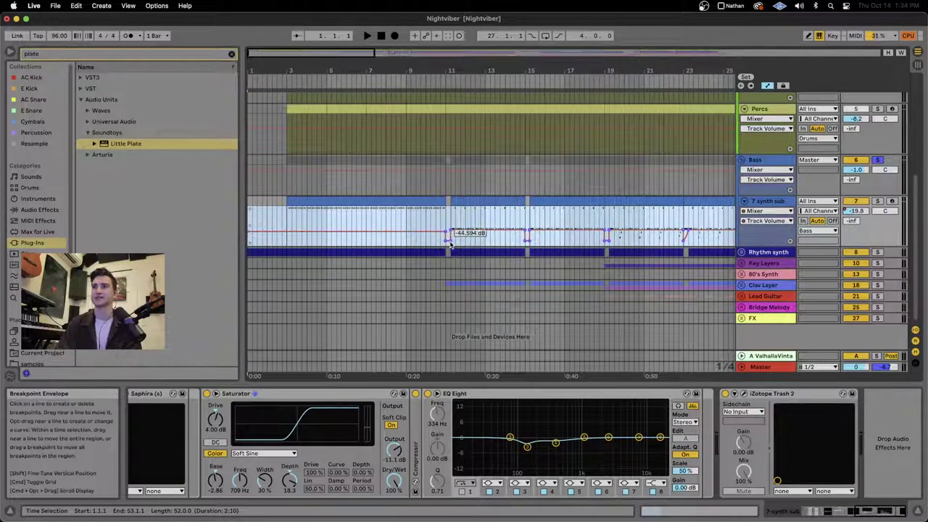
pyautogui.scroll(-10, 449, 245)
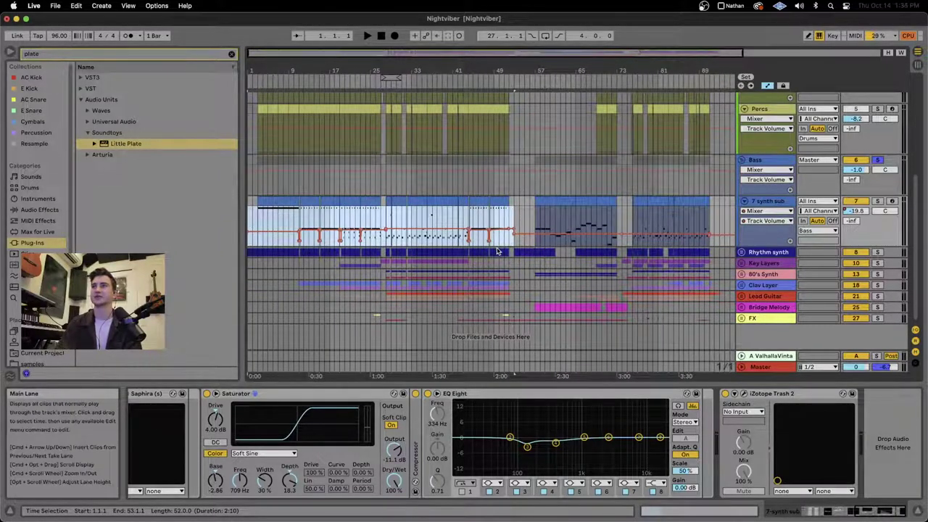
pyautogui.moveTo(319, 247)
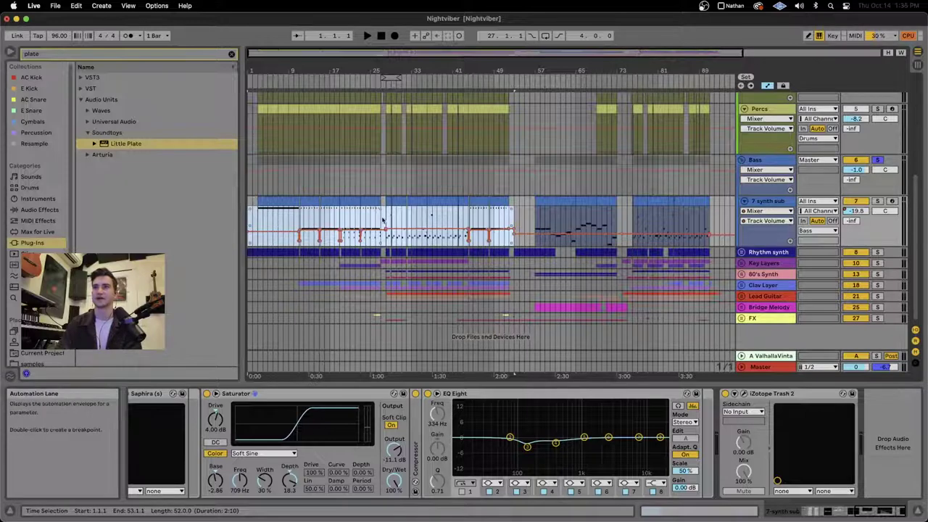
pyautogui.scroll(8, 336, 217)
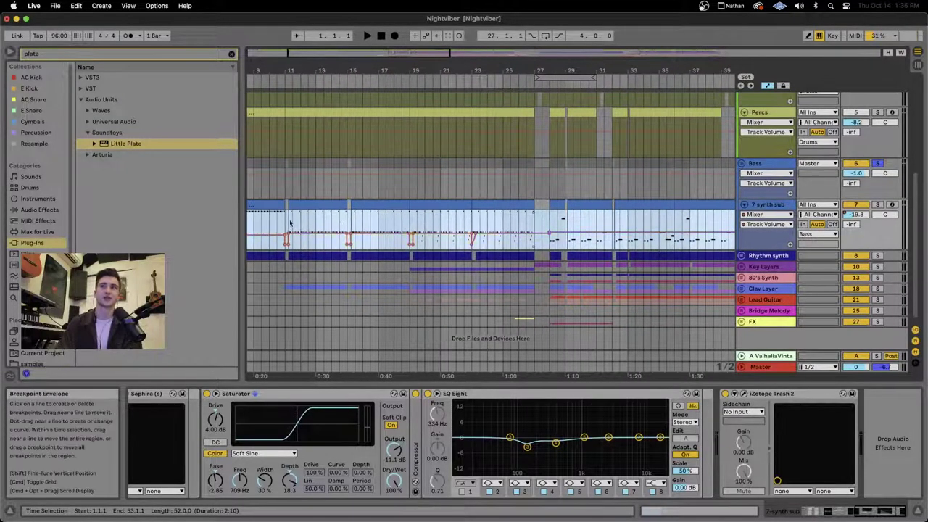
# Try overriding the synth sub's track volume with -44.3 dB at bar 11, and restore its automation.
pyautogui.moveTo(288, 220); pyautogui.dragTo(292, 220)
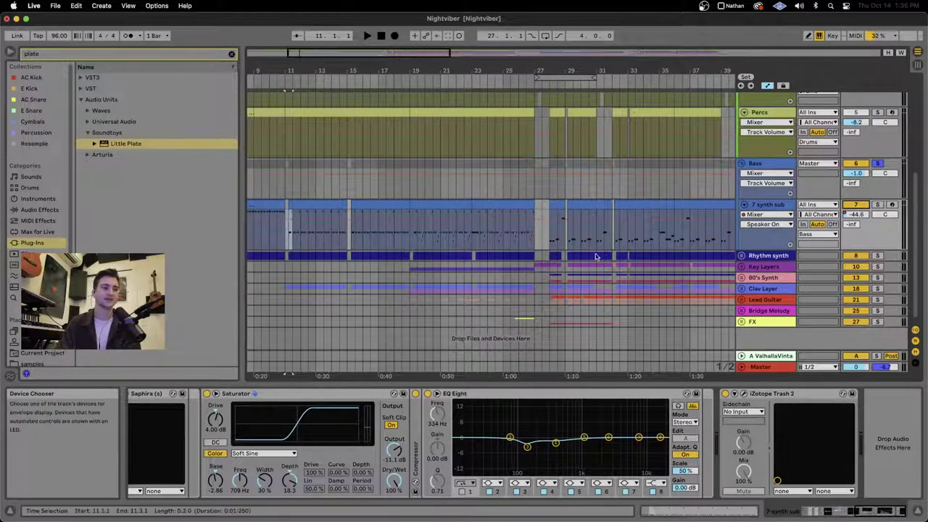
pyautogui.moveTo(855, 215); pyautogui.dragTo(857, 218)
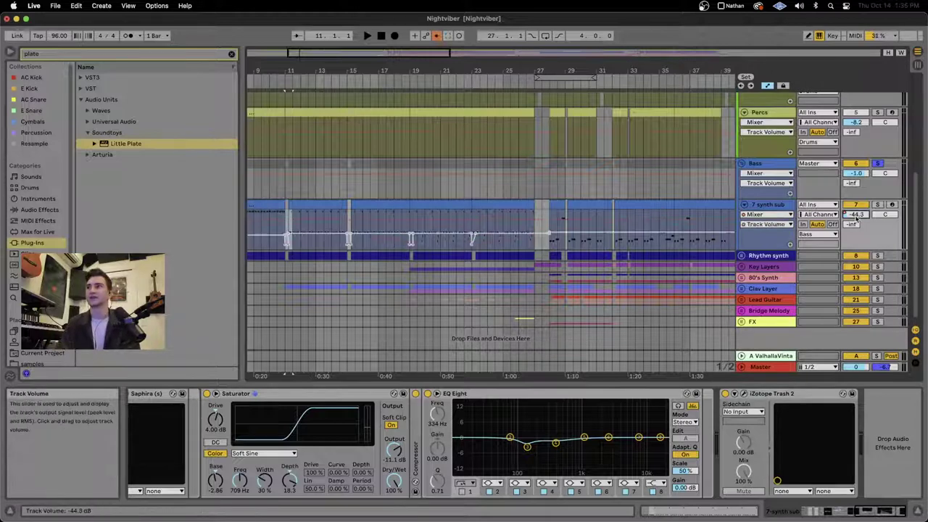
pyautogui.click(455, 227)
pyautogui.press('super+z')
pyautogui.press('super+z')
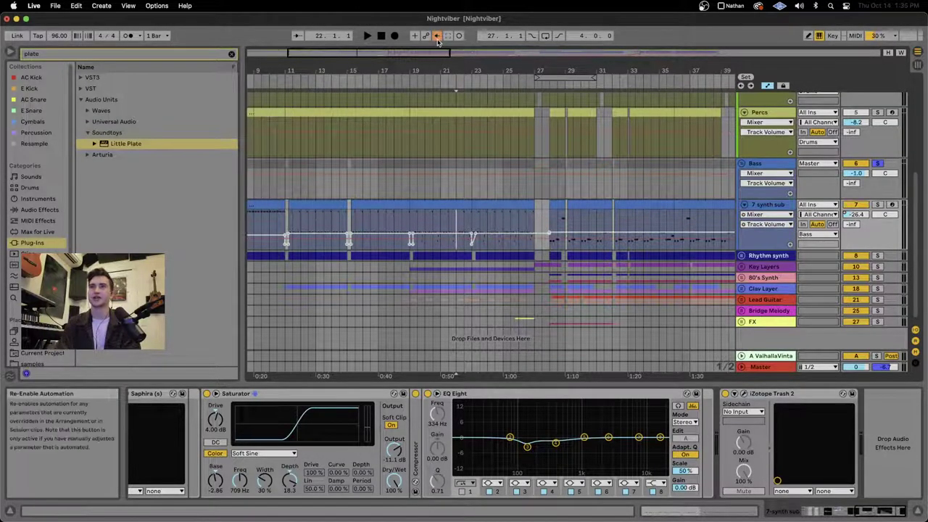
pyautogui.click(438, 35)
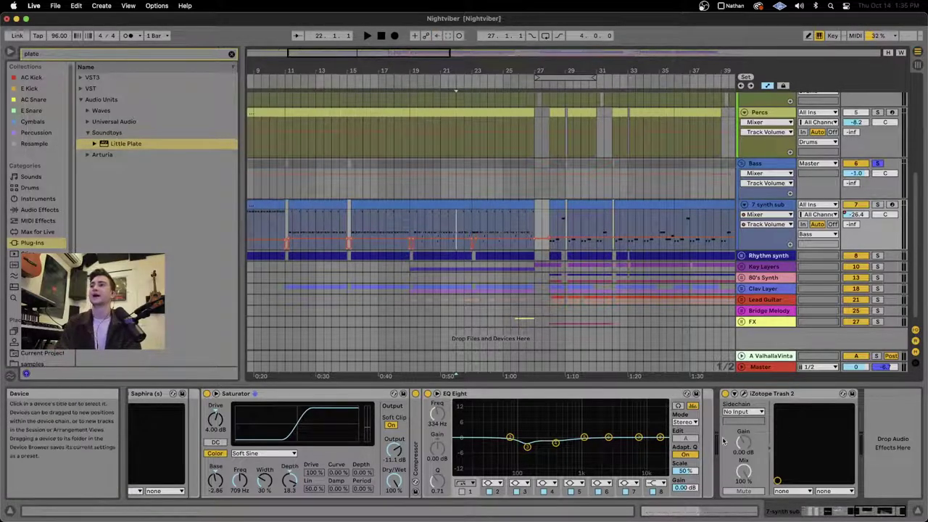
# View the Utility gain and Compressor on the Bass group, and return to the synth sub track.
pyautogui.click(770, 183)
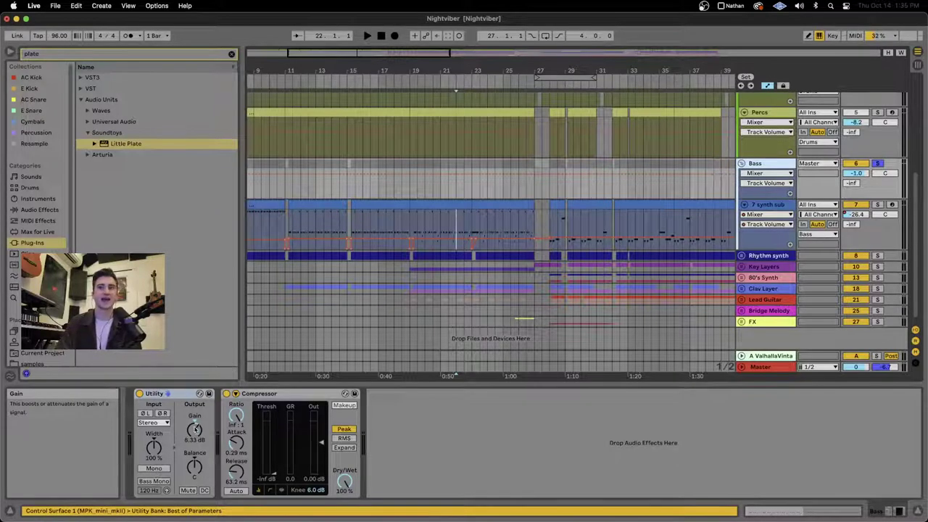
pyautogui.moveTo(278, 232); pyautogui.dragTo(529, 229)
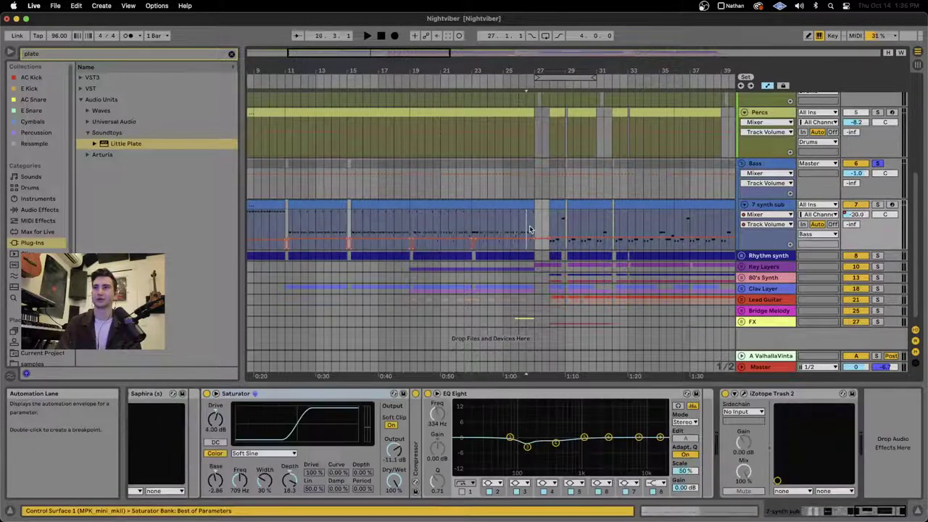
# Examine the Bass group and synth sub volume automation across the arrangement alongside the drum tracks.
pyautogui.click(775, 163)
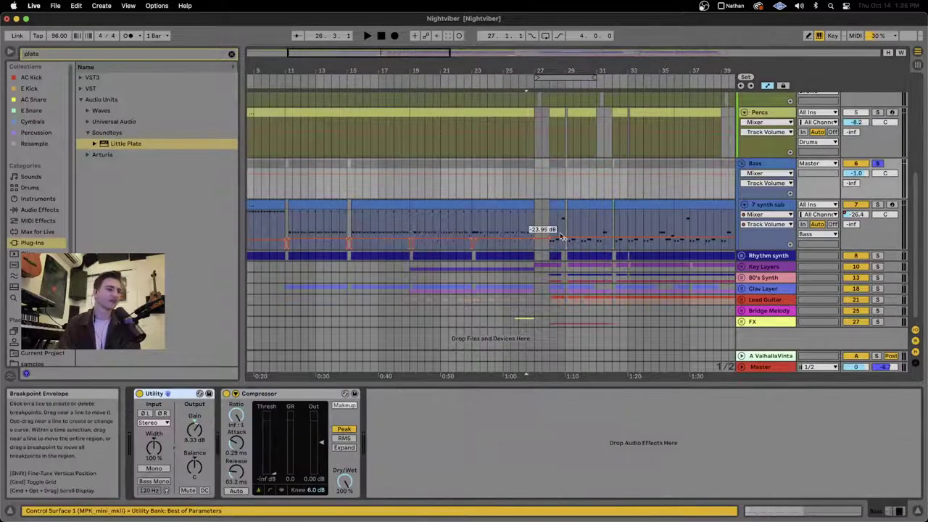
pyautogui.scroll(-5, 380, 228)
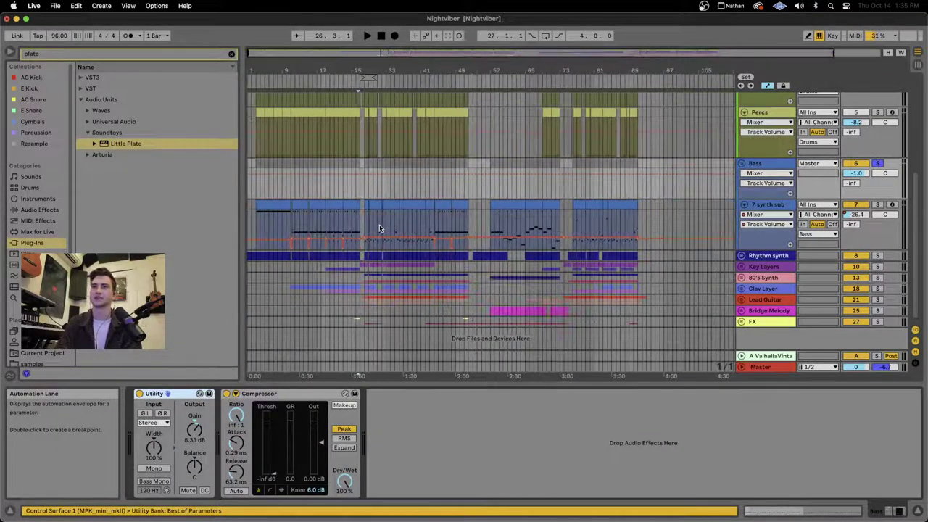
pyautogui.scroll(2, 334, 223)
pyautogui.scroll(3, 334, 223)
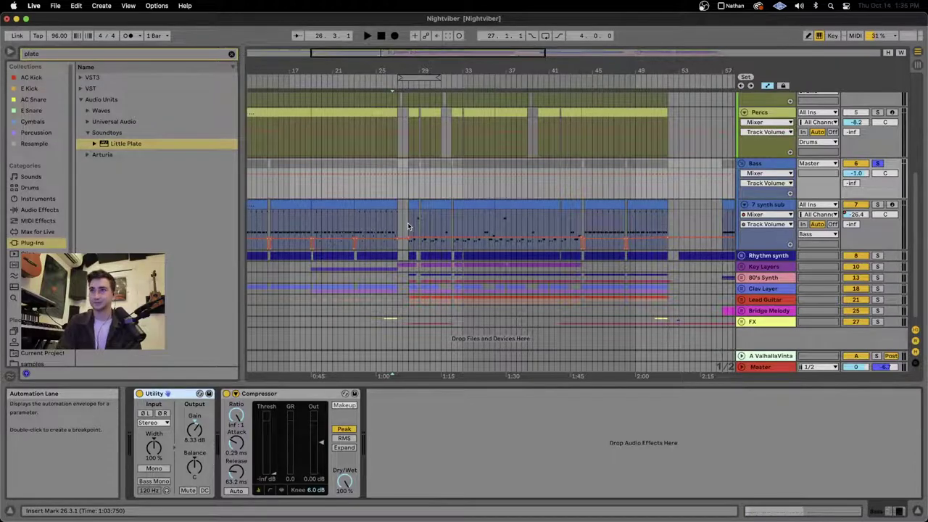
pyautogui.scroll(-3, 505, 232)
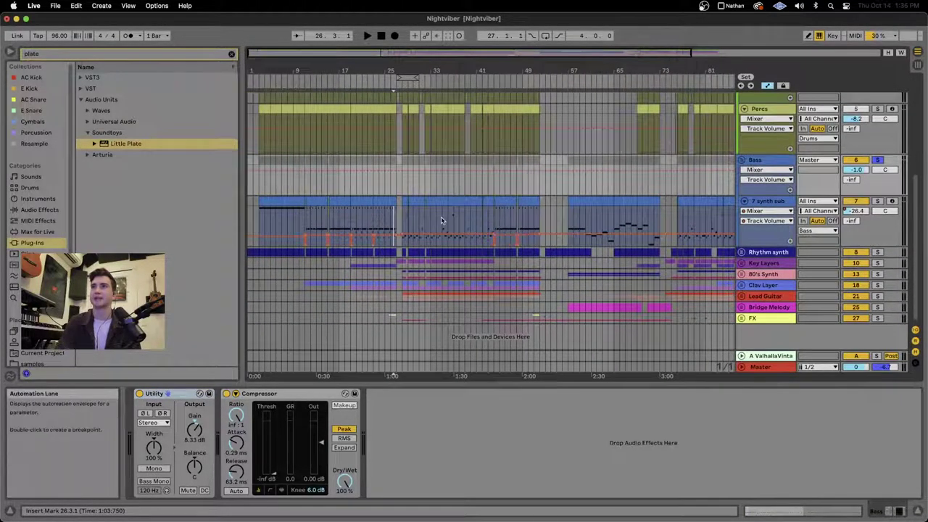
pyautogui.scroll(4, 413, 227)
pyautogui.click(419, 219)
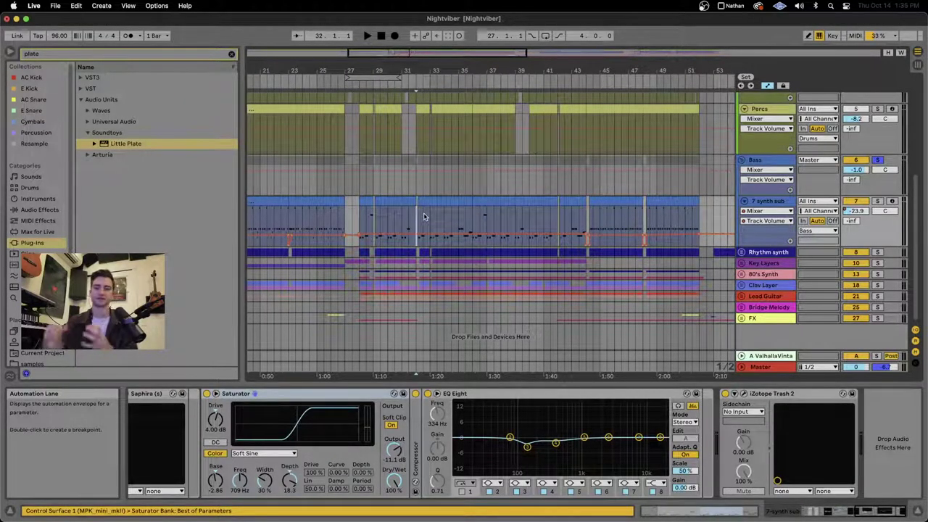
pyautogui.scroll(5, 877, 102)
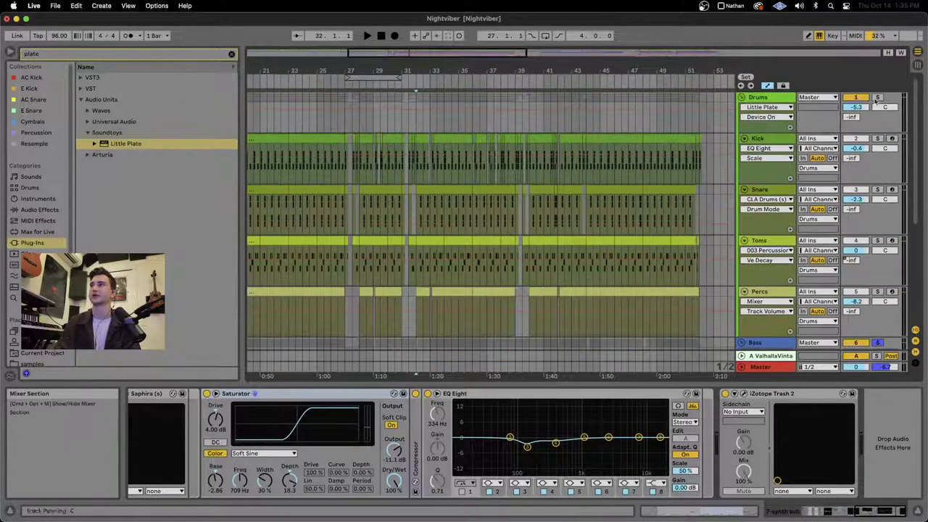
pyautogui.scroll(-5, 374, 212)
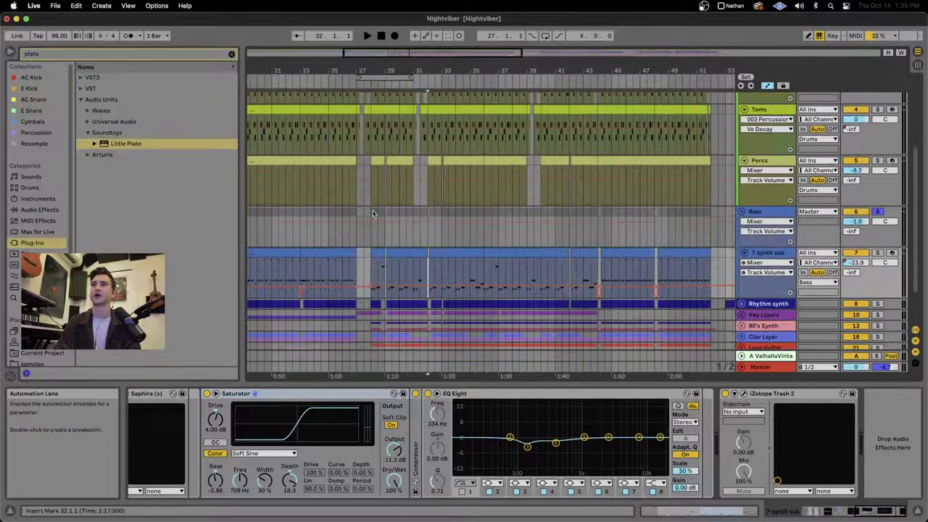
# Raise the Utility gain on the Bass group to 16.7 dB during playback from bar 27, and stop playback.
pyautogui.click(363, 255)
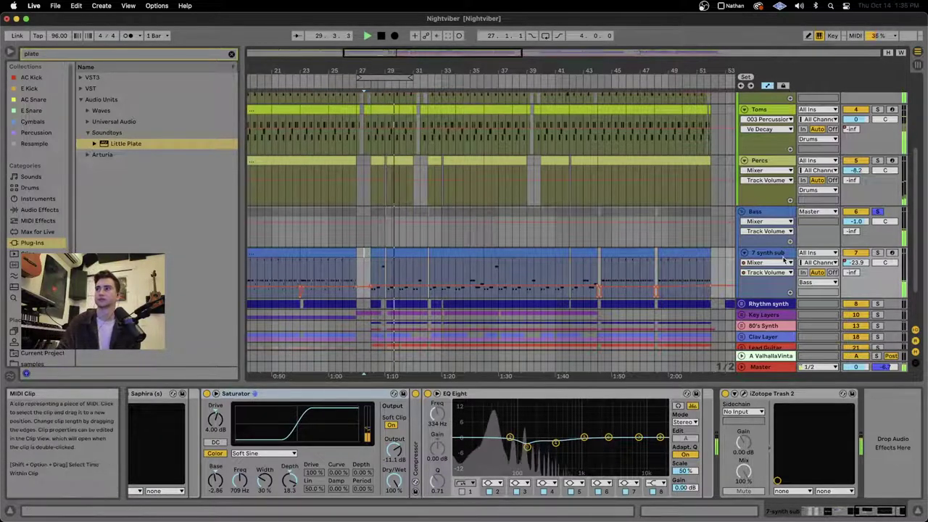
pyautogui.click(758, 213)
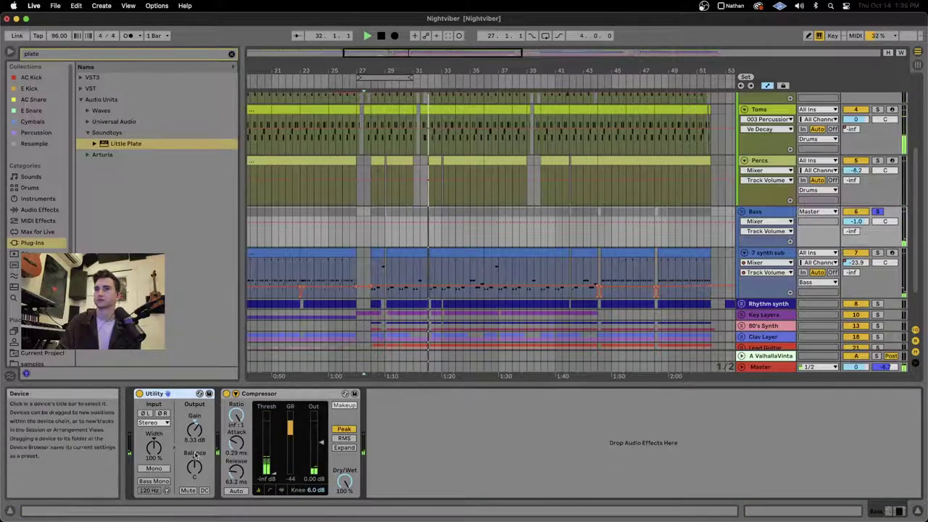
pyautogui.moveTo(195, 429); pyautogui.dragTo(194, 407)
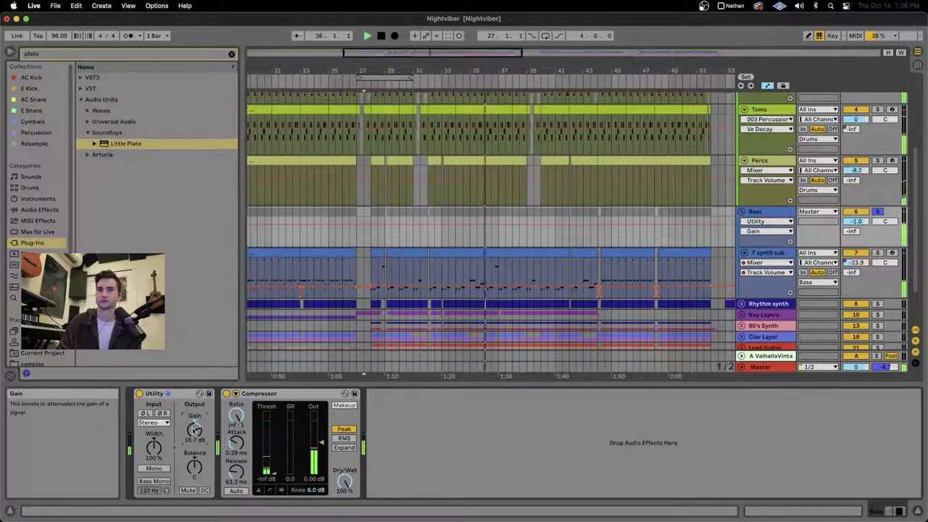
pyautogui.press('space')
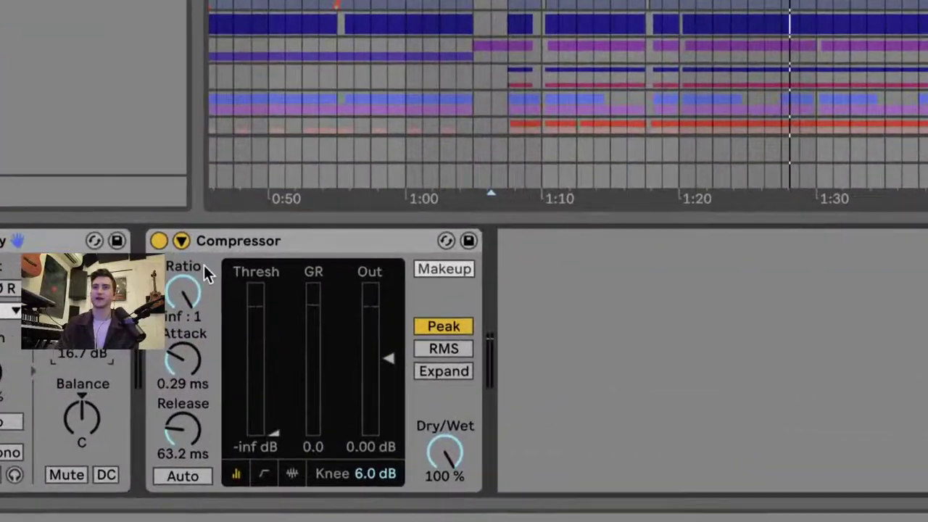
# Inspect the Bass Compressor's Kick sidechain source and its routing options, and play the section to watch the gain reduction.
pyautogui.click(186, 242)
pyautogui.click(217, 309)
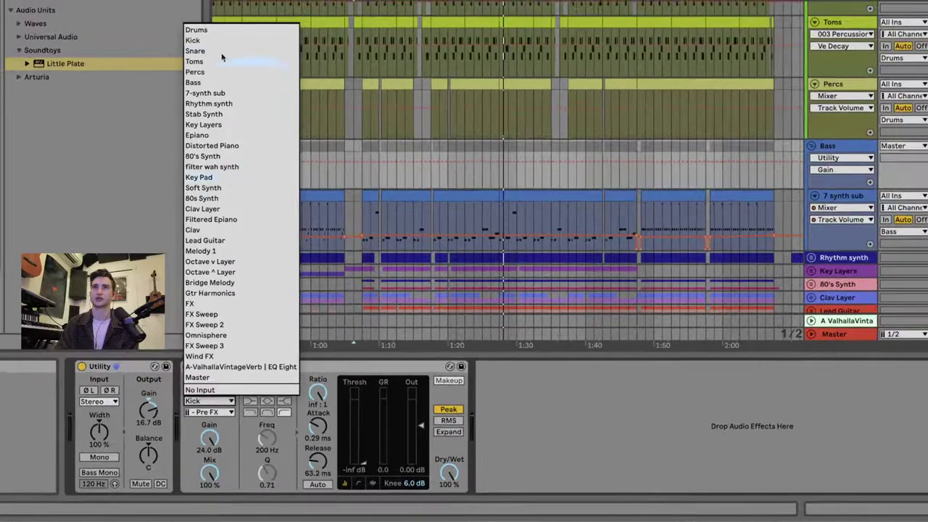
pyautogui.click(196, 40)
pyautogui.click(209, 412)
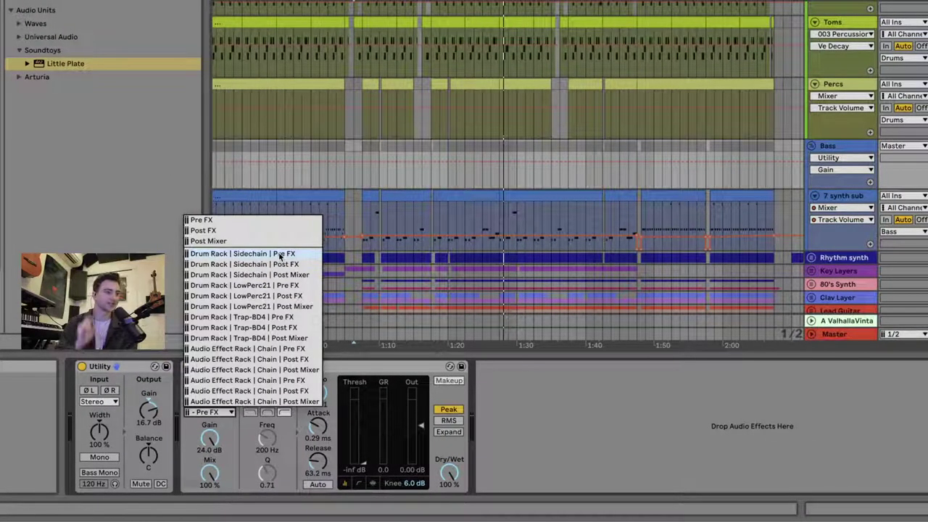
pyautogui.click(616, 463)
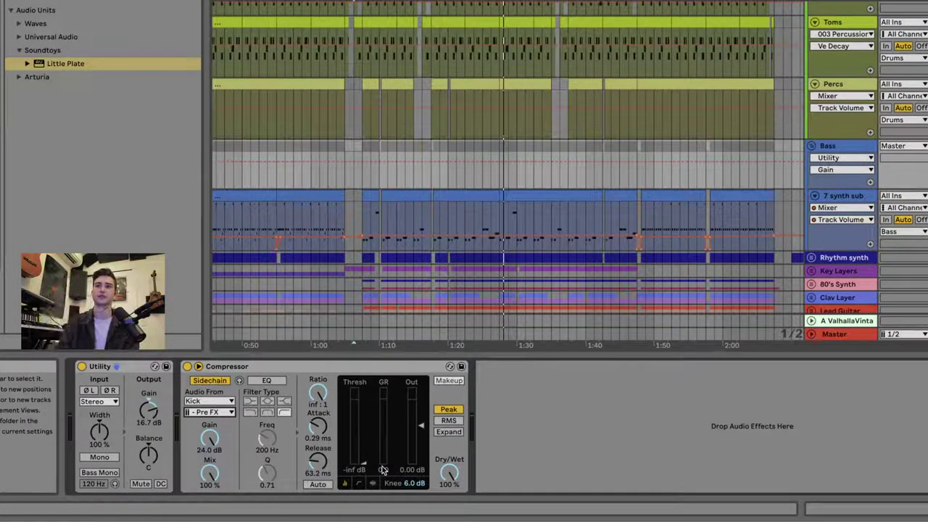
pyautogui.press('space')
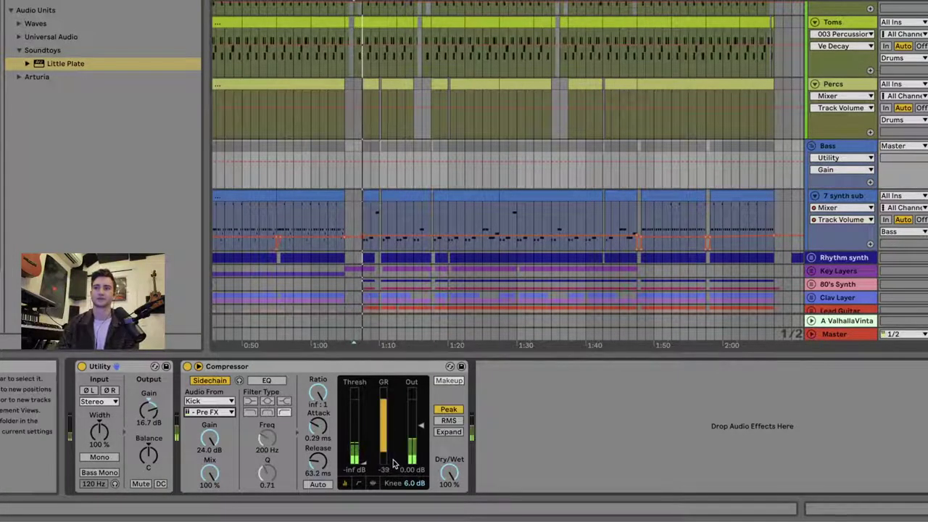
pyautogui.press('space')
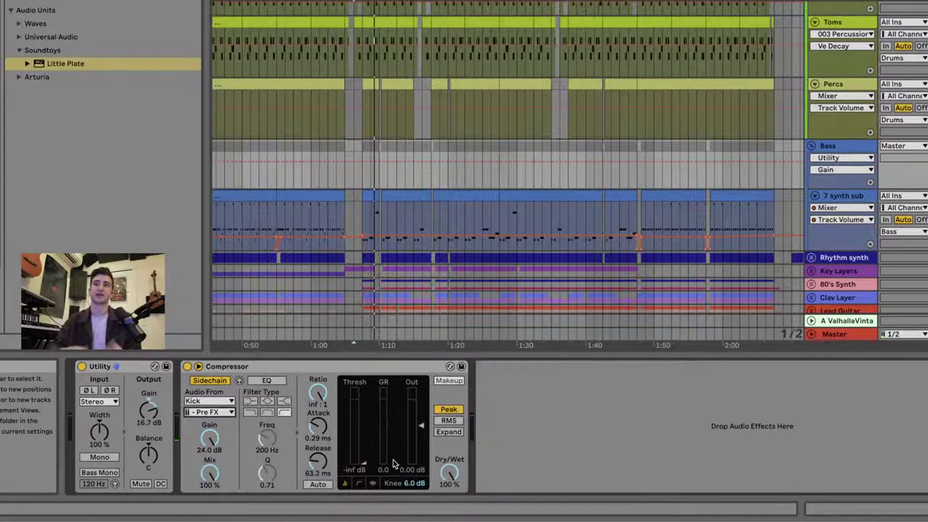
# Compare the synth sub's notes from bar 28 with the Kick pattern in the same section.
pyautogui.click(364, 210)
pyautogui.moveTo(364, 208); pyautogui.dragTo(458, 211)
pyautogui.scroll(5, 406, 93)
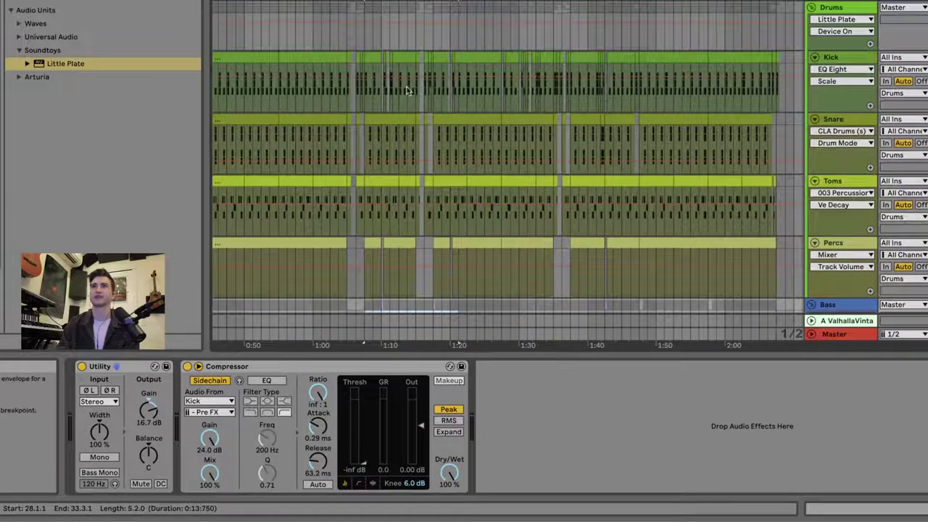
pyautogui.click(366, 97)
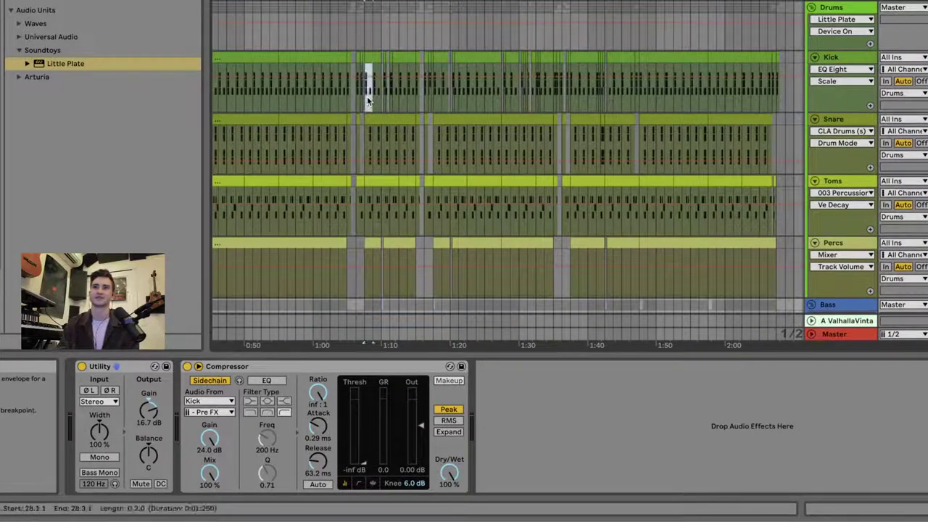
pyautogui.scroll(-5, 367, 108)
pyautogui.moveTo(363, 156); pyautogui.dragTo(430, 152)
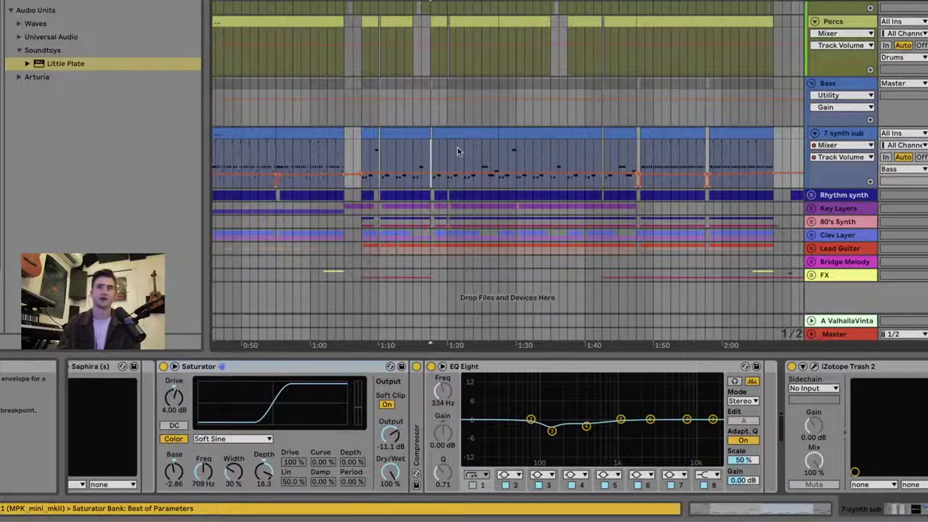
pyautogui.scroll(3, 755, 157)
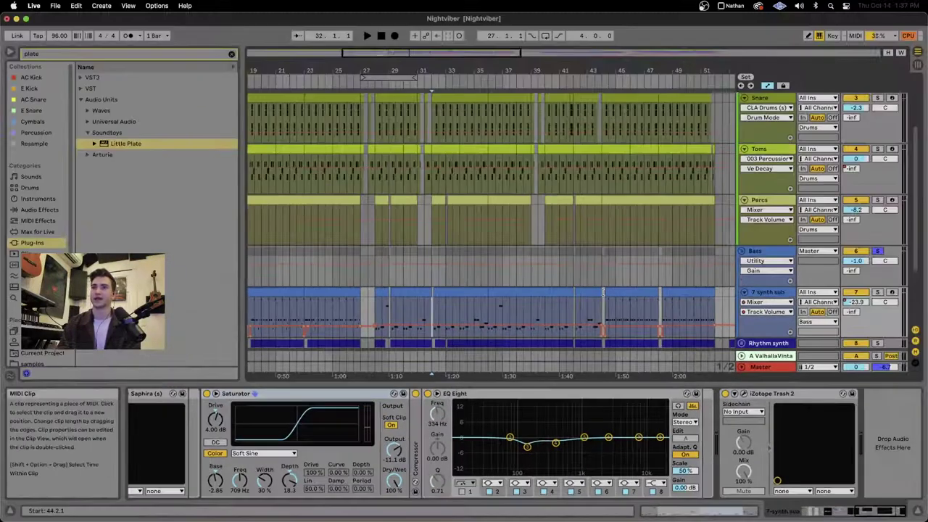
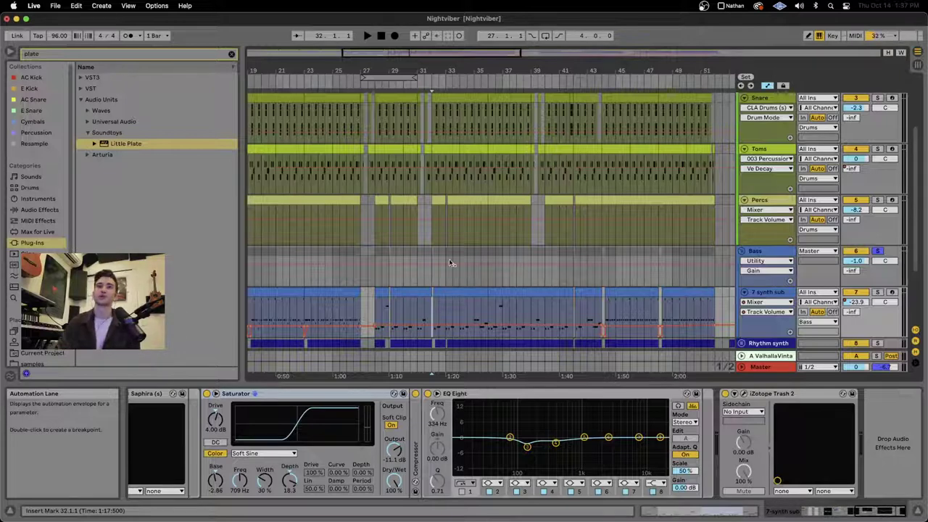
# Clear the "plate" search in the plug-in browser and collapse the iZotope folder.
pyautogui.click(88, 155)
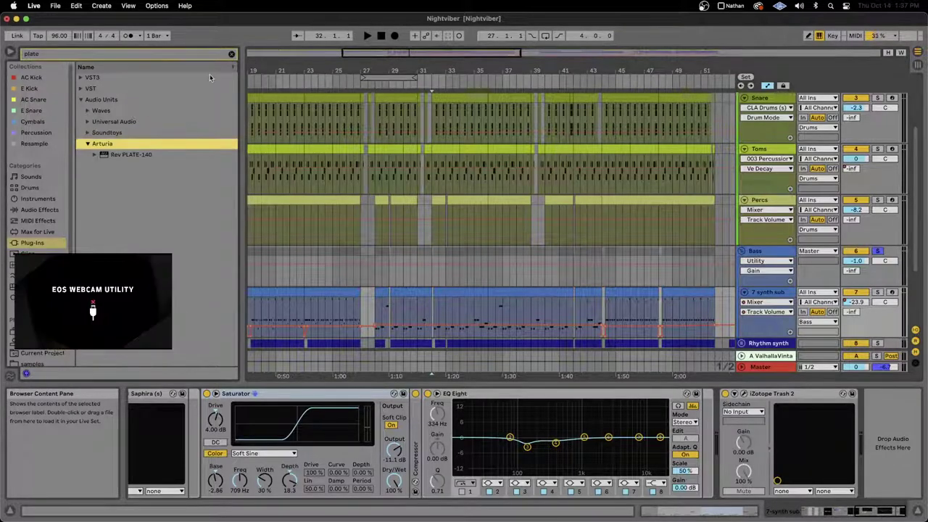
pyautogui.click(231, 54)
pyautogui.scroll(-8, 133, 174)
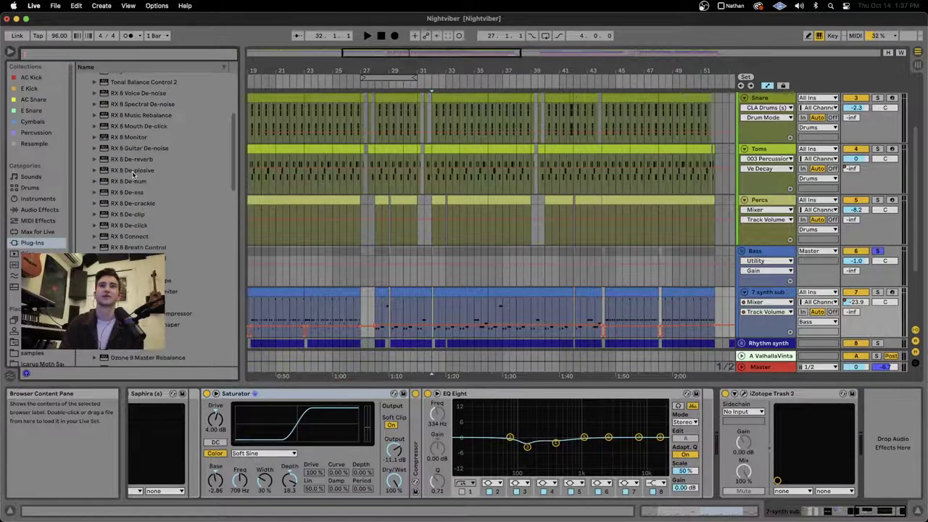
pyautogui.scroll(8, 133, 174)
pyautogui.click(93, 199)
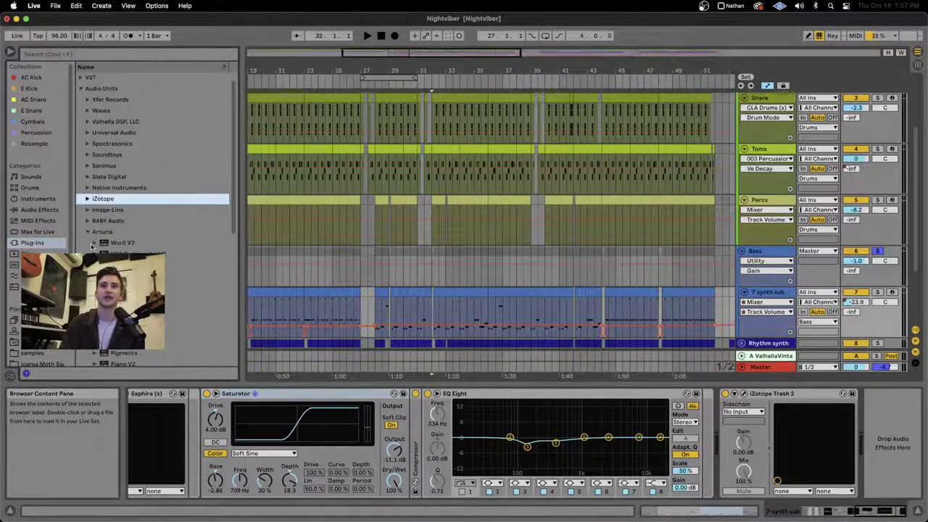
# Browse the Arturia plug-ins listed under Audio Units.
pyautogui.scroll(-5, 109, 218)
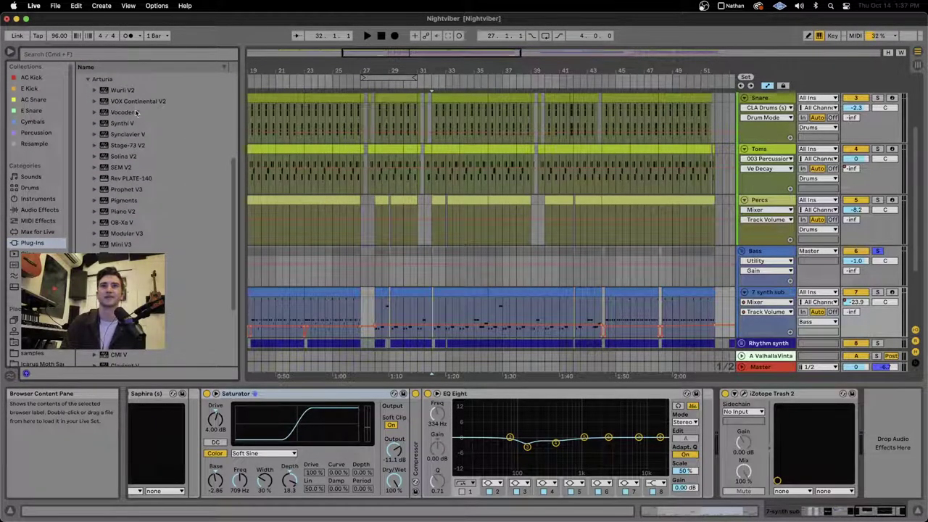
pyautogui.scroll(-2, 150, 226)
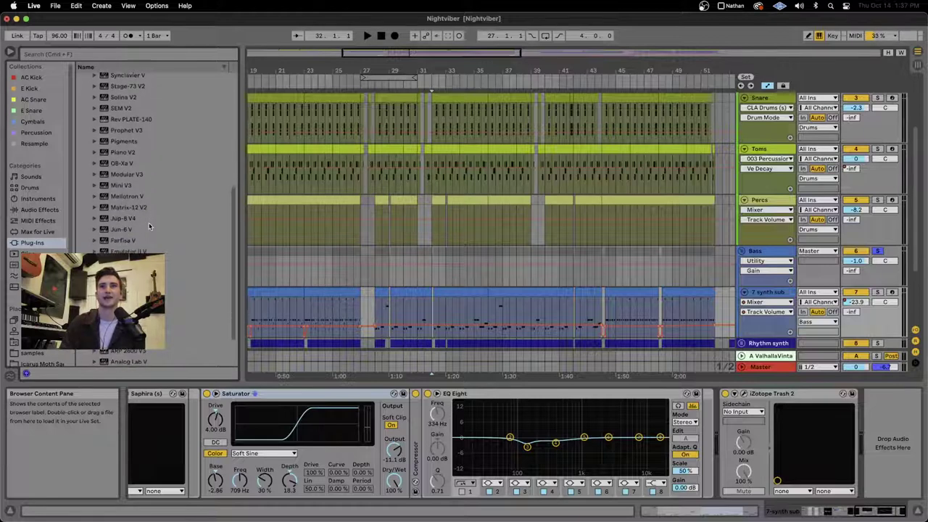
pyautogui.scroll(-1, 145, 217)
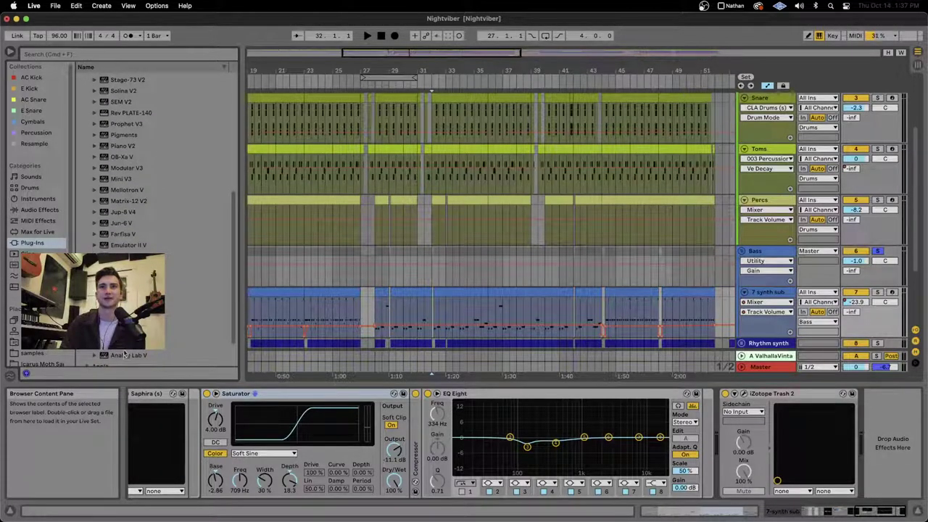
pyautogui.click(127, 312)
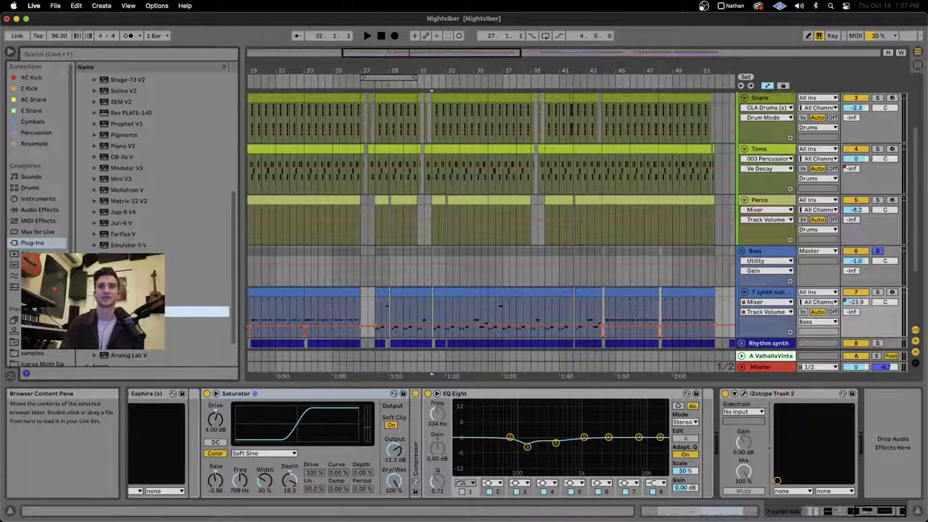
pyautogui.scroll(-3, 152, 217)
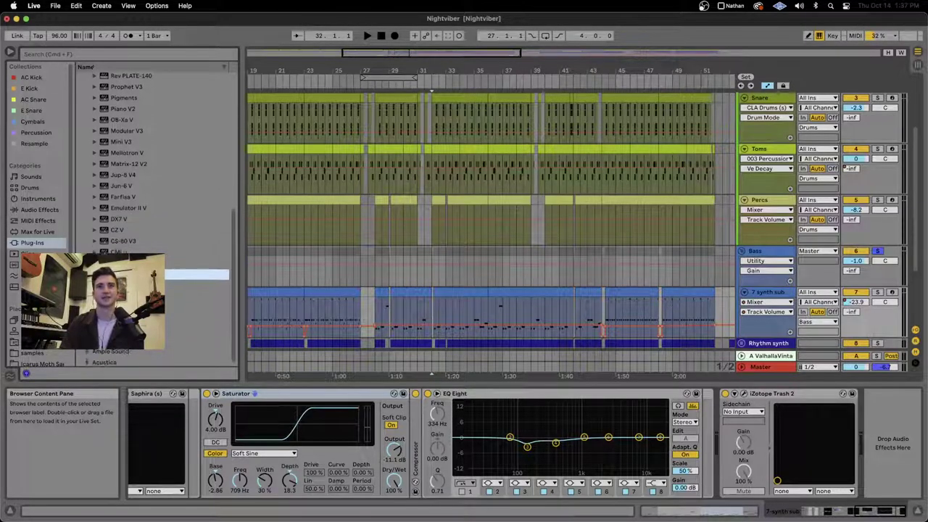
pyautogui.scroll(8, 152, 218)
pyautogui.scroll(4, 132, 213)
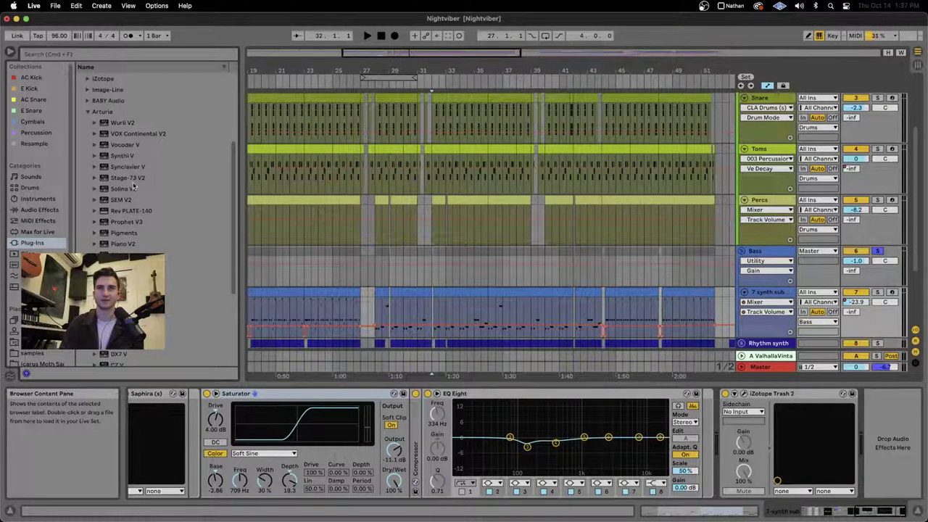
pyautogui.scroll(-5, 143, 232)
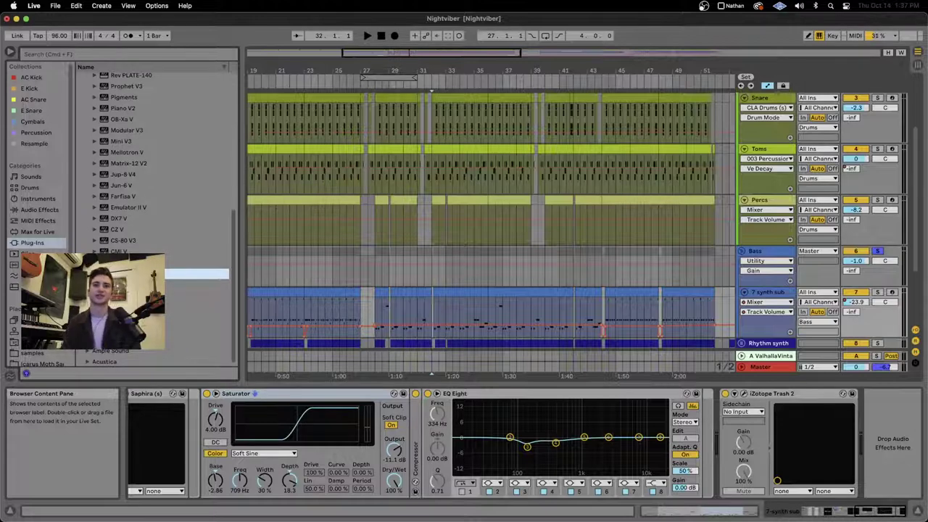
# Narrow the browser pane and fit the whole song to the arrangement's width, showing the groups from Bass to FX.
pyautogui.click(275, 220)
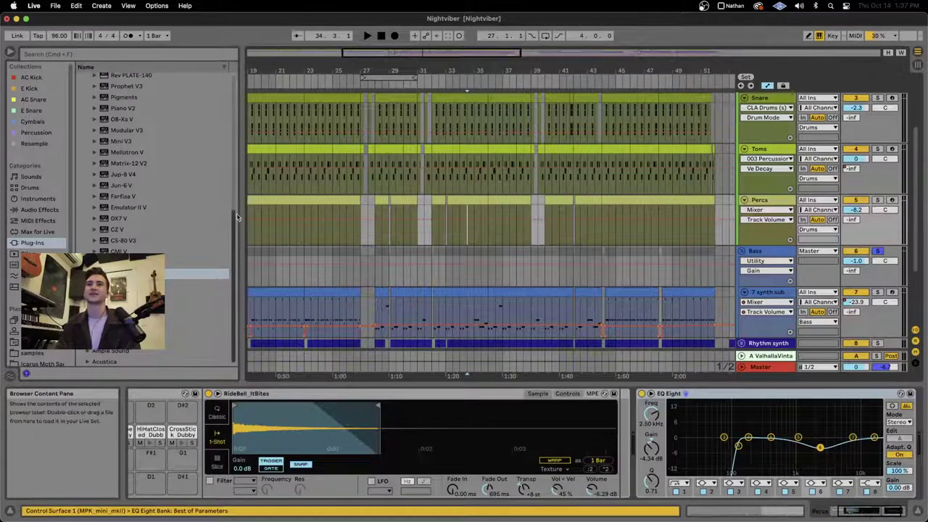
pyautogui.moveTo(239, 219); pyautogui.dragTo(154, 208)
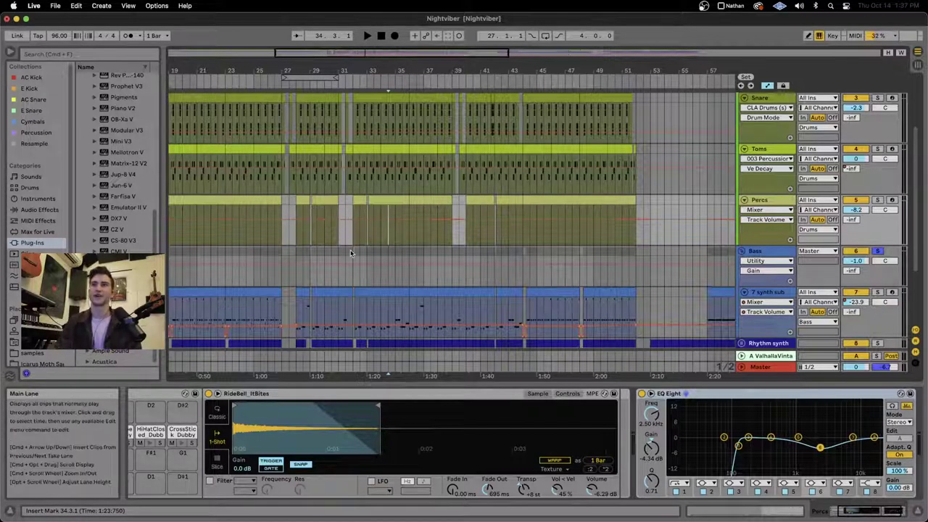
pyautogui.press('w')
pyautogui.scroll(-2, 348, 249)
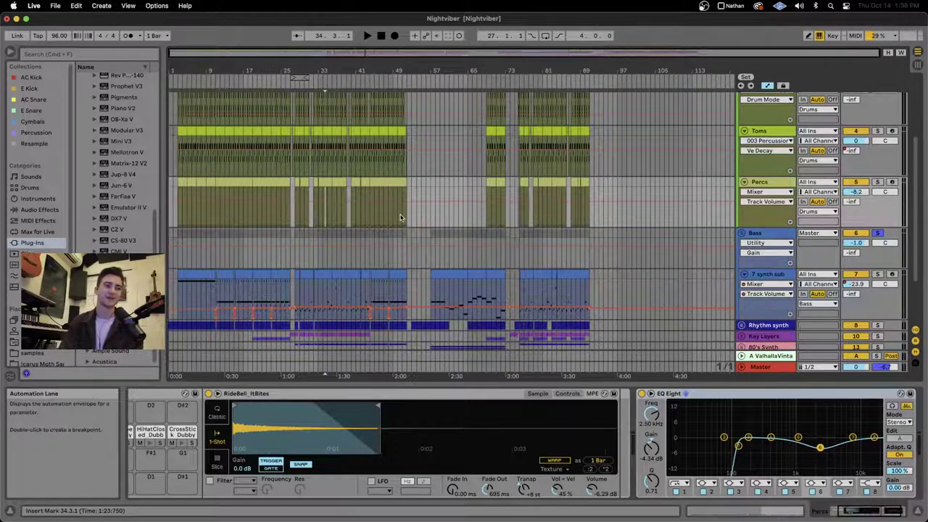
pyautogui.scroll(-5, 436, 176)
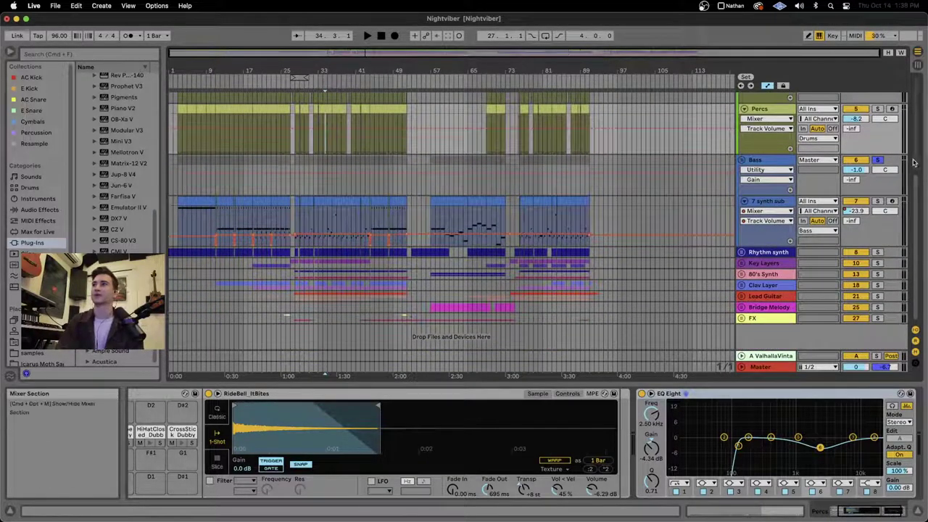
# Fold the Bass and Drums groups so that only their header rows remain in the arrangement.
pyautogui.click(776, 164)
pyautogui.click(743, 159)
pyautogui.scroll(10, 804, 167)
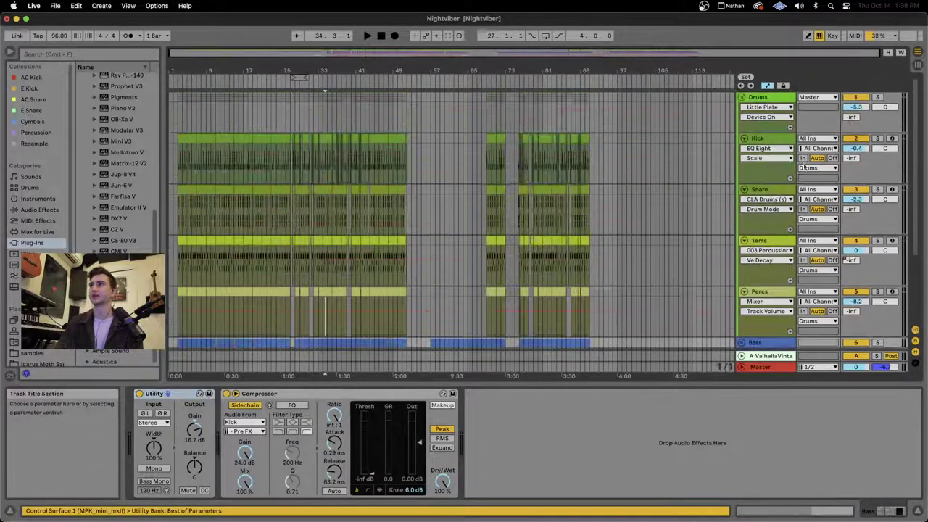
pyautogui.click(741, 97)
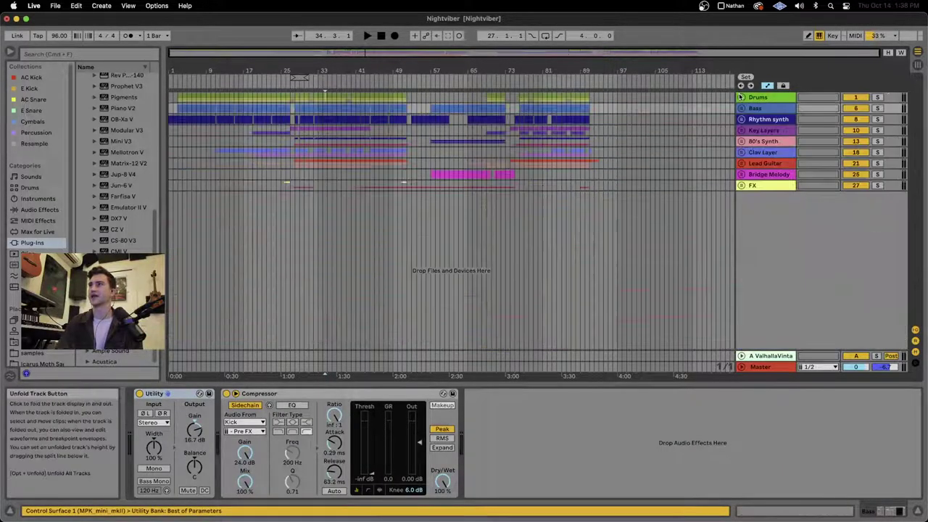
# Solo the Drums, Bass and Rhythm synth groups together and unfold the Rhythm synth group.
pyautogui.click(878, 108)
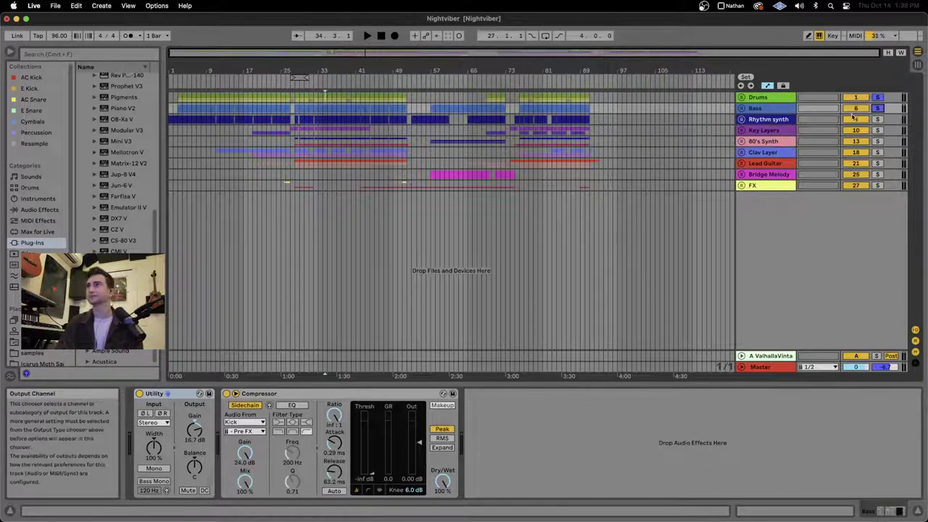
pyautogui.click(805, 122)
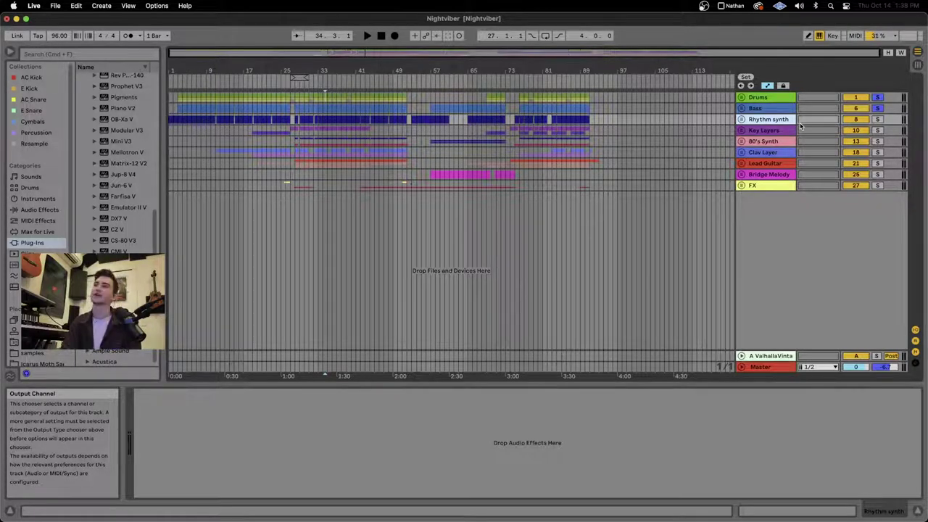
pyautogui.click(876, 120)
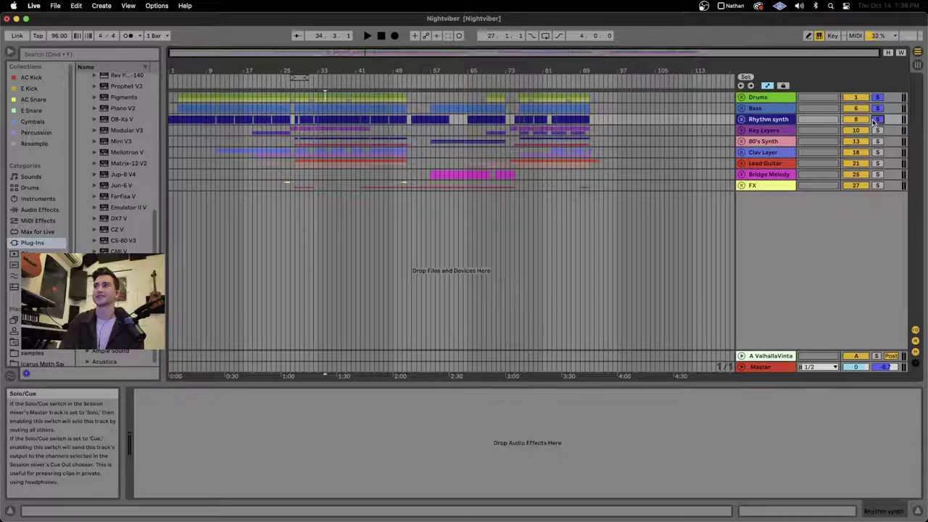
pyautogui.click(742, 119)
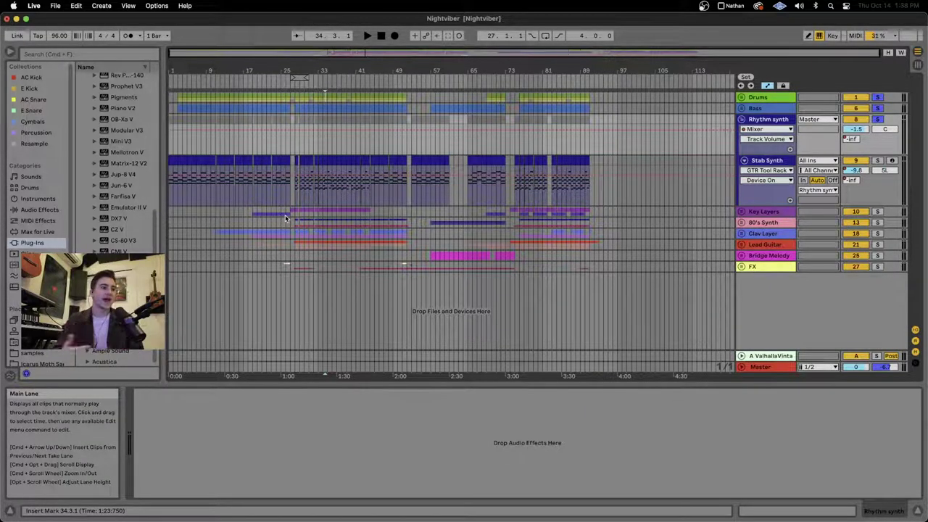
# Play the soloed groups from bar 28 and examine the Stab Synth's chord notes up to bar 33, ending on its device chain.
pyautogui.click(295, 158)
pyautogui.press('space')
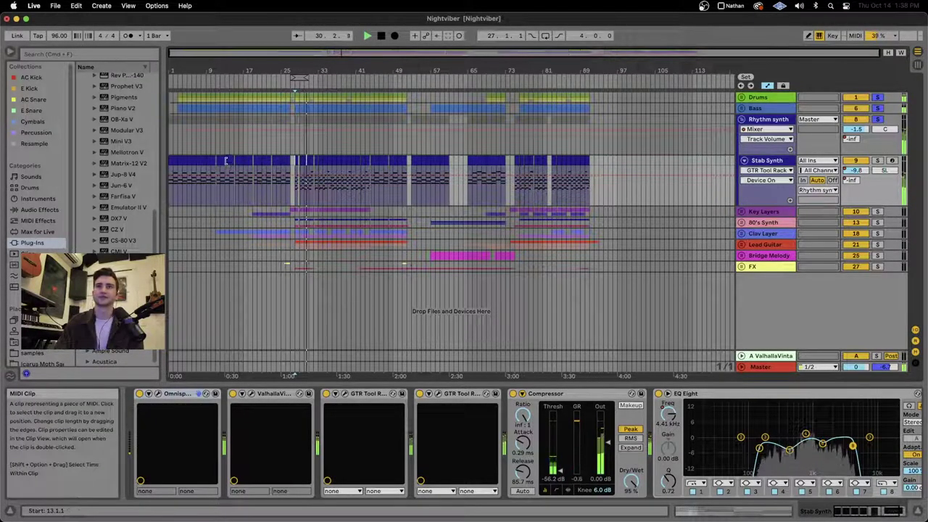
pyautogui.scroll(8, 287, 157)
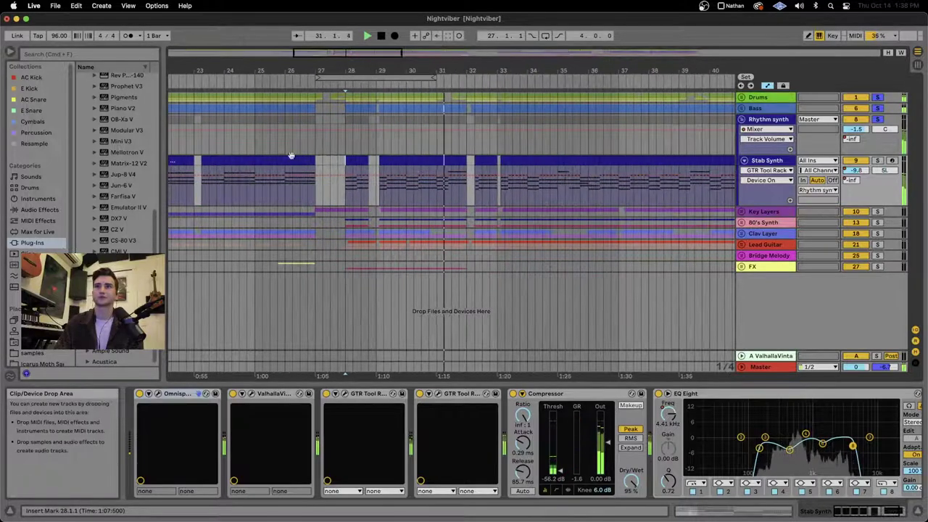
pyautogui.scroll(6, 407, 155)
pyautogui.doubleClick(430, 158)
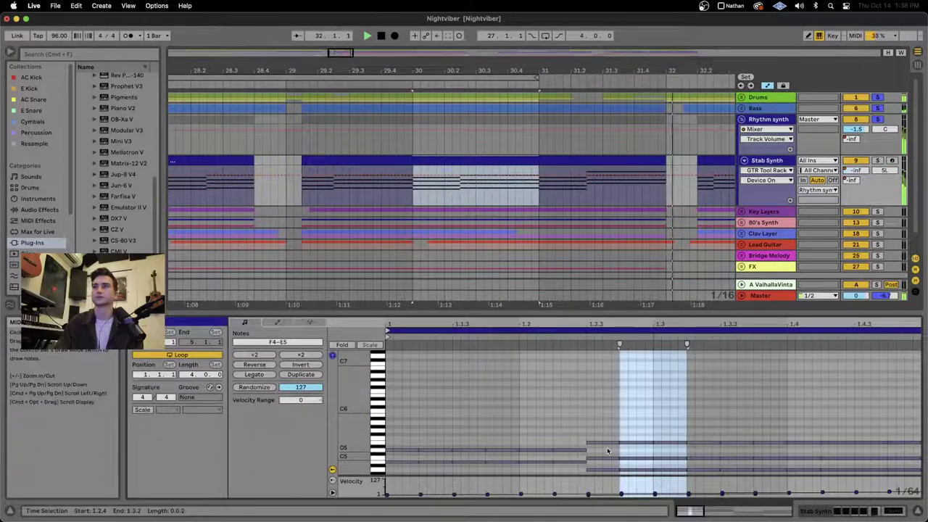
pyautogui.scroll(-4, 556, 171)
pyautogui.click(631, 176)
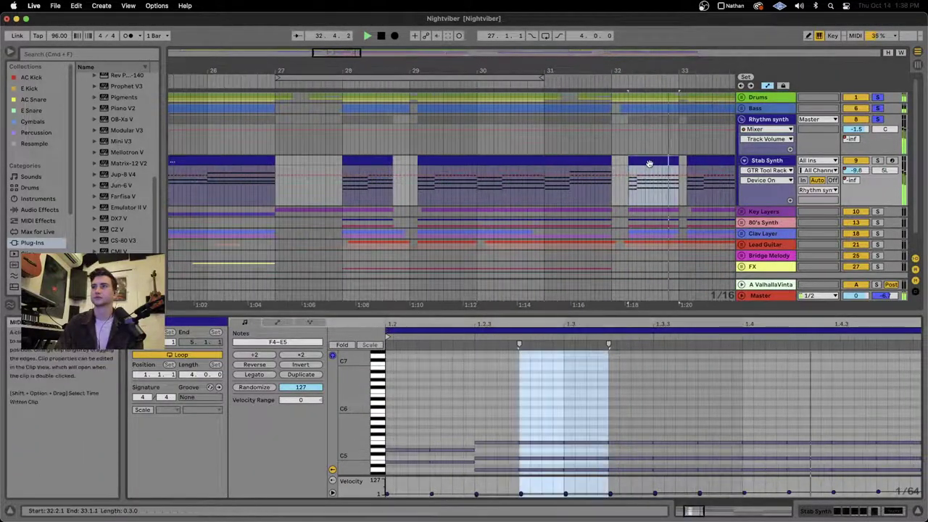
pyautogui.hotkey('shift', 'Tab')
pyautogui.press('space')
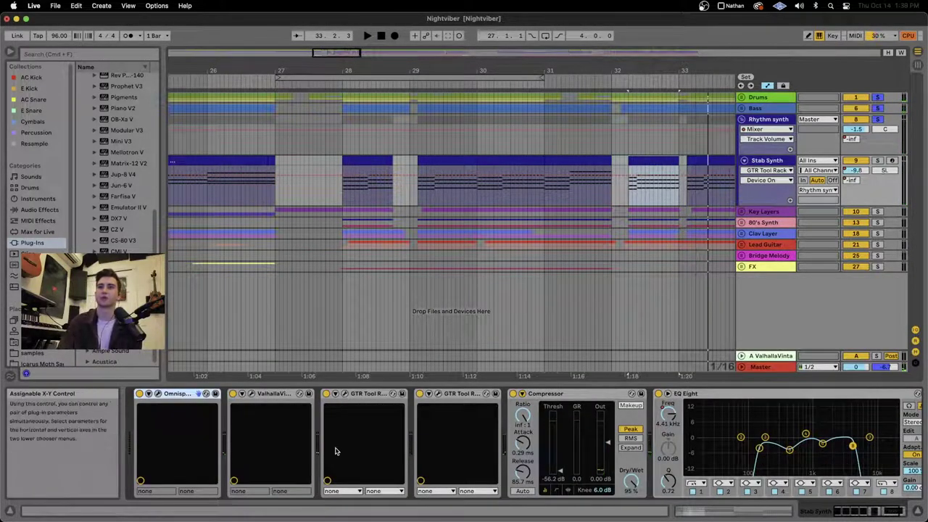
# Inspect the pedal settings of both GTR Tool Rack plug-ins on the Stab Synth track and close their windows.
pyautogui.click(59, 56)
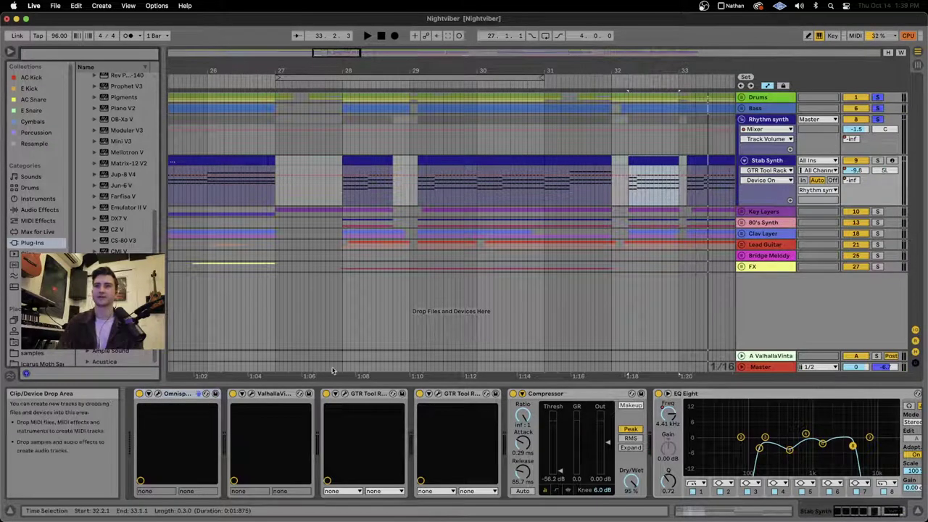
pyautogui.click(344, 394)
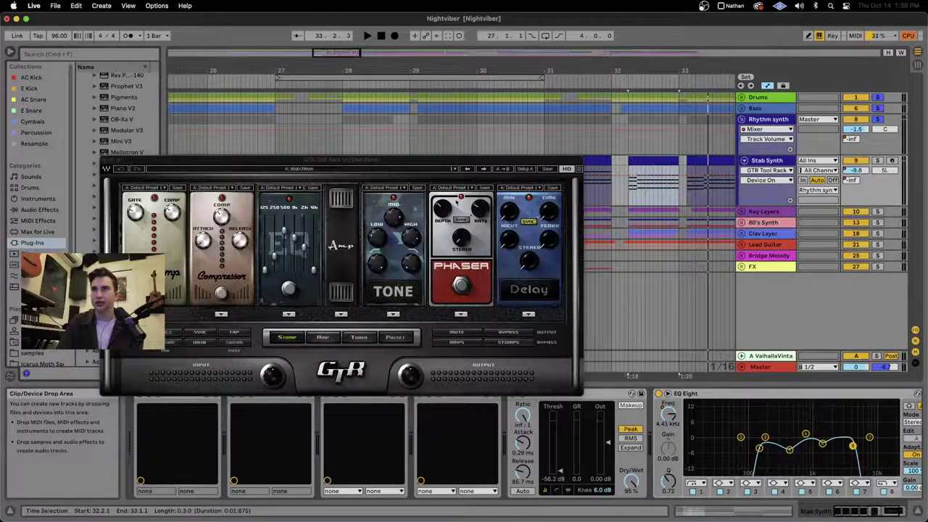
pyautogui.click(438, 395)
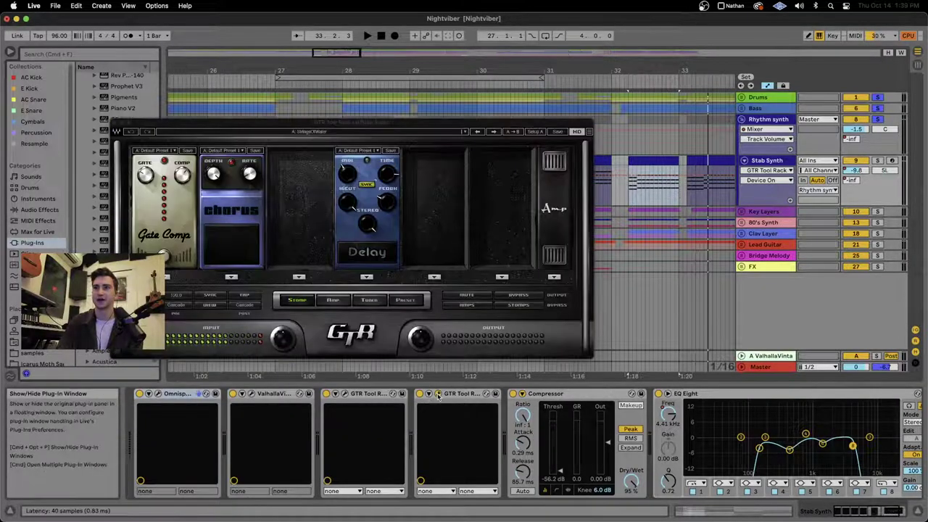
pyautogui.click(117, 123)
# Compare the Stab Synth with the first GTR Tool Rack bypassed and active, and listen again from bar 26.
pyautogui.press('space')
pyautogui.click(327, 394)
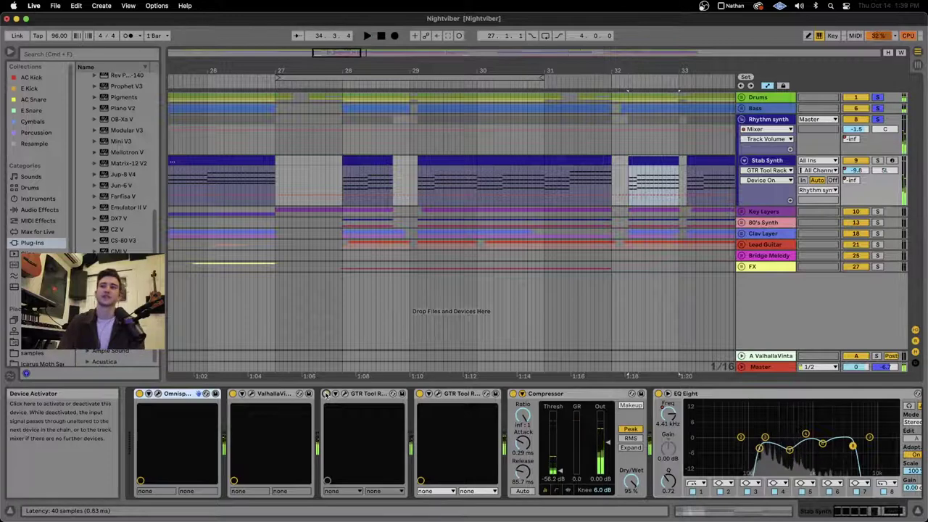
pyautogui.click(327, 394)
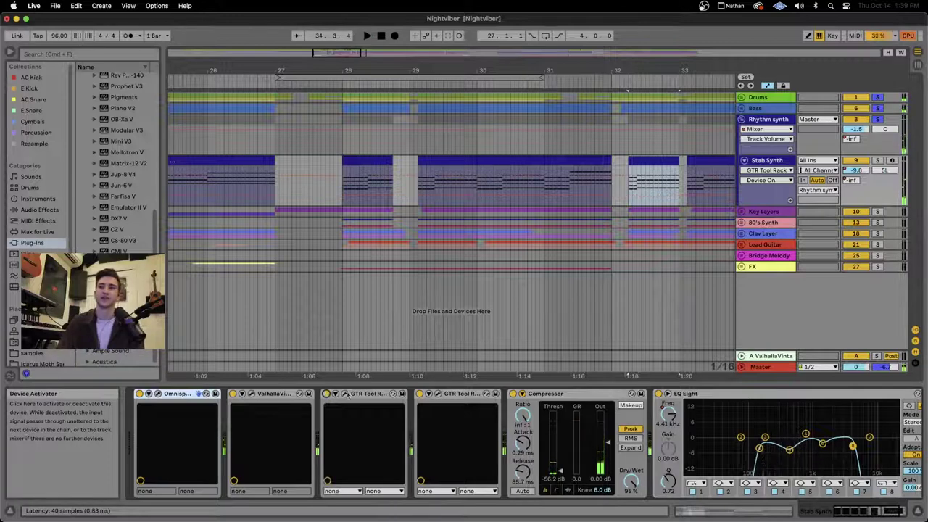
pyautogui.click(209, 196)
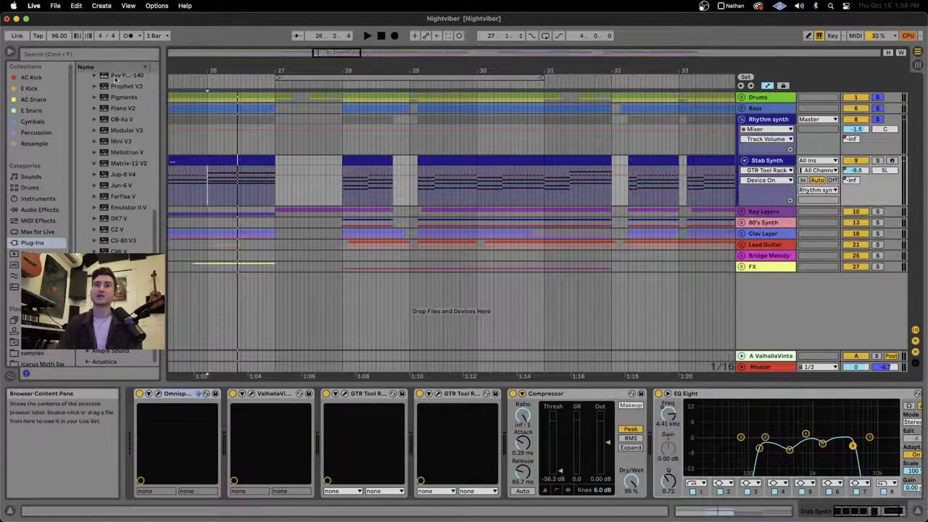
# Search the audio effects for "eq" and add a second EQ Eight at the end of the Stab Synth's chain.
pyautogui.click(69, 55)
pyautogui.write('eq')
pyautogui.click(19, 203)
pyautogui.click(21, 210)
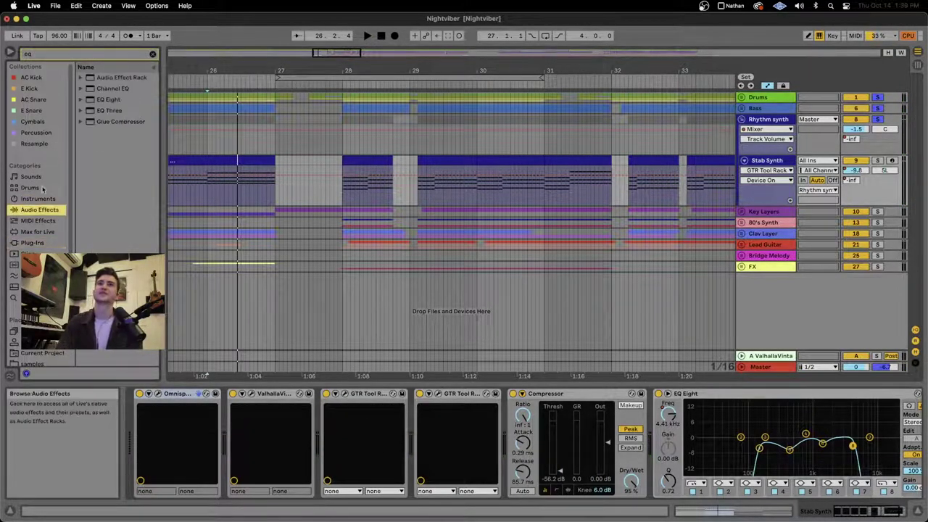
pyautogui.click(106, 99)
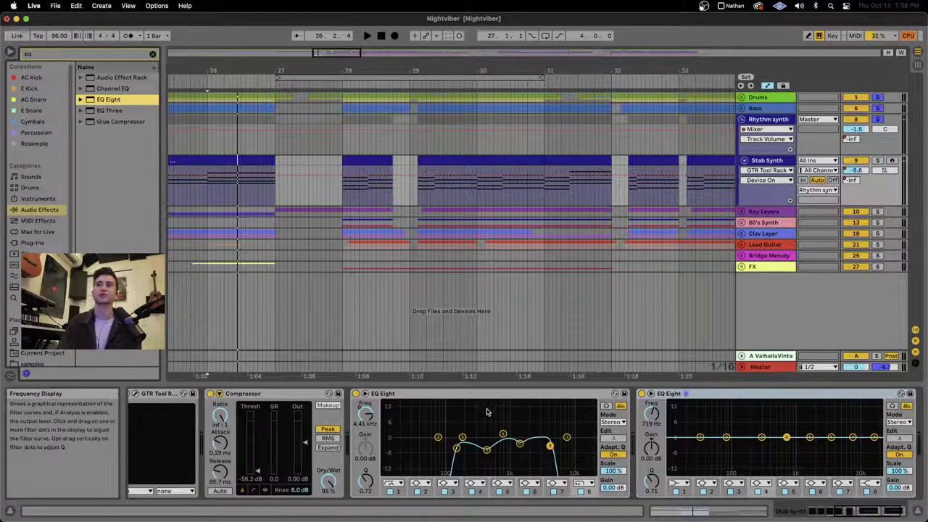
# Solo only the Rhythm synth group and play it from bar 19.
pyautogui.press('space')
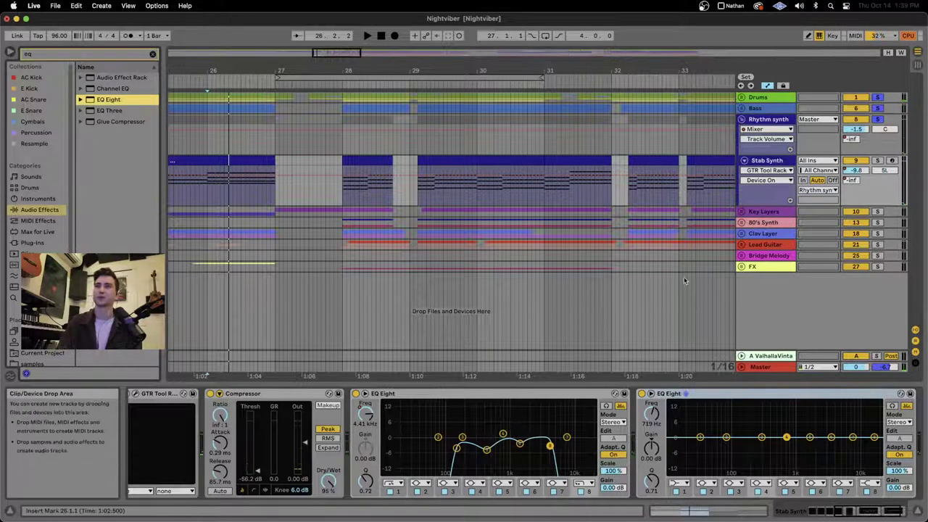
pyautogui.scroll(-4, 364, 121)
pyautogui.scroll(-4, 363, 121)
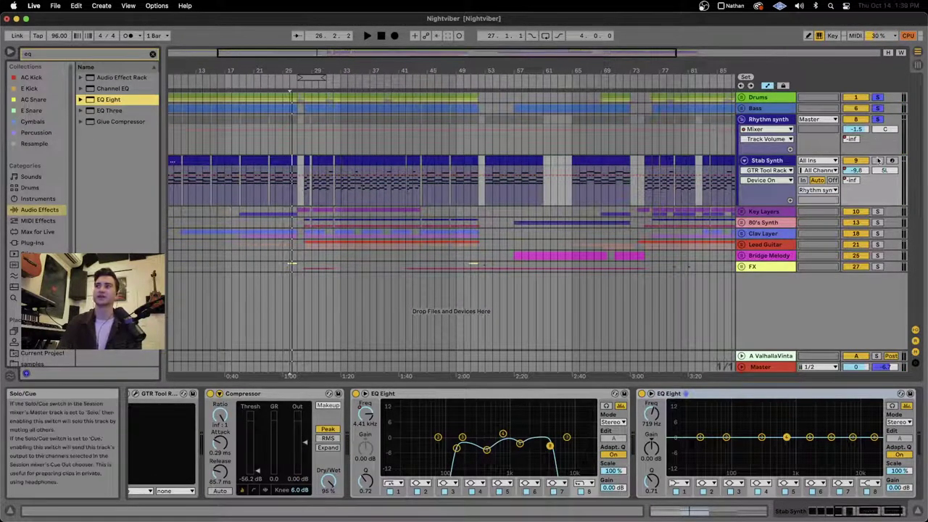
pyautogui.click(877, 159)
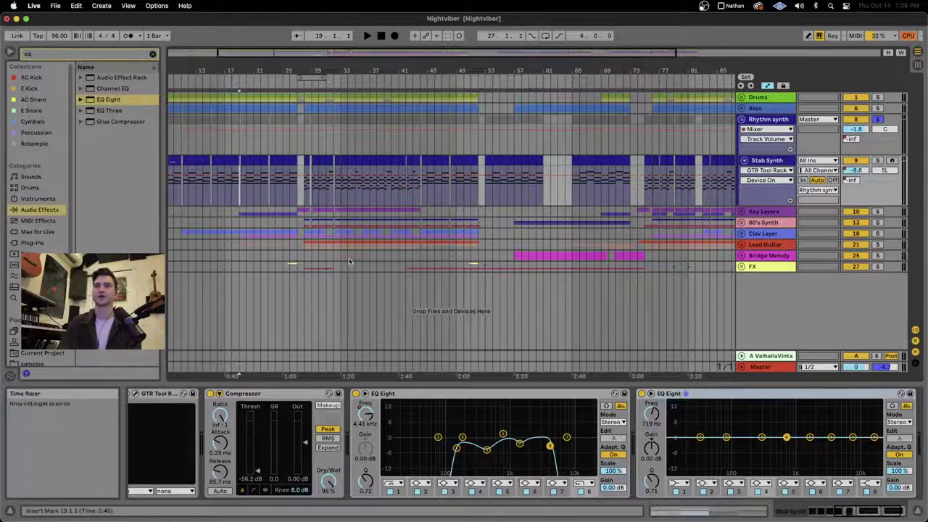
pyautogui.press('space')
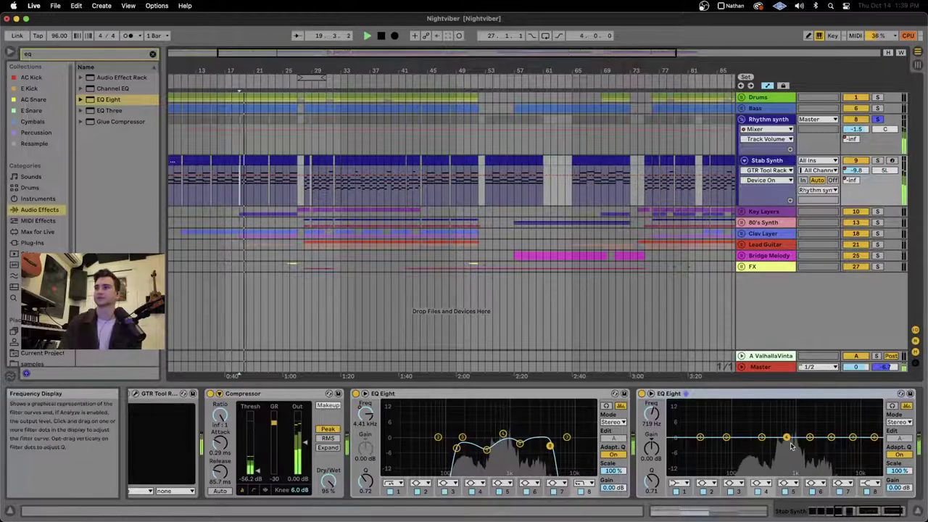
# Sweep band 4 of the new EQ Eight with a 15 dB boost, then cut about 5.83 dB near 958 Hz with Q 4.72.
pyautogui.moveTo(786, 438); pyautogui.dragTo(802, 402)
pyautogui.click(652, 479)
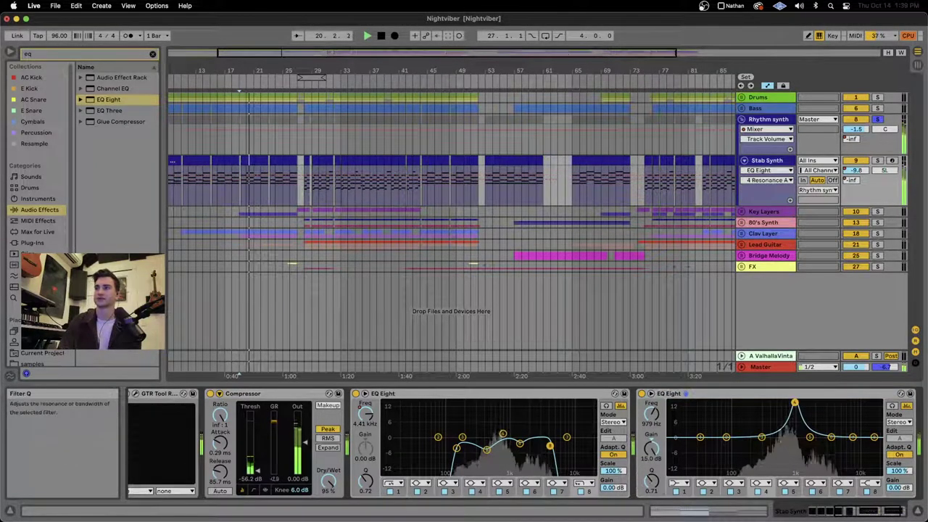
pyautogui.moveTo(651, 480); pyautogui.dragTo(652, 484)
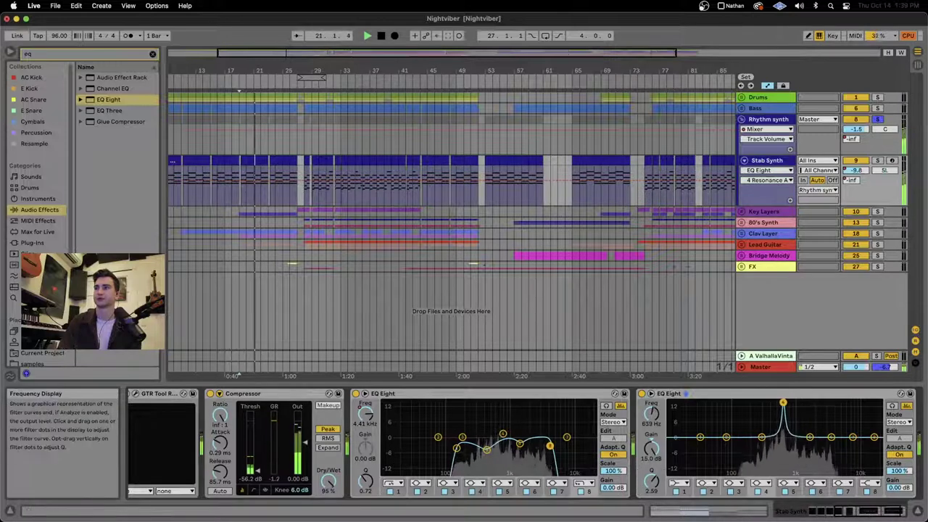
pyautogui.moveTo(784, 401); pyautogui.dragTo(787, 402)
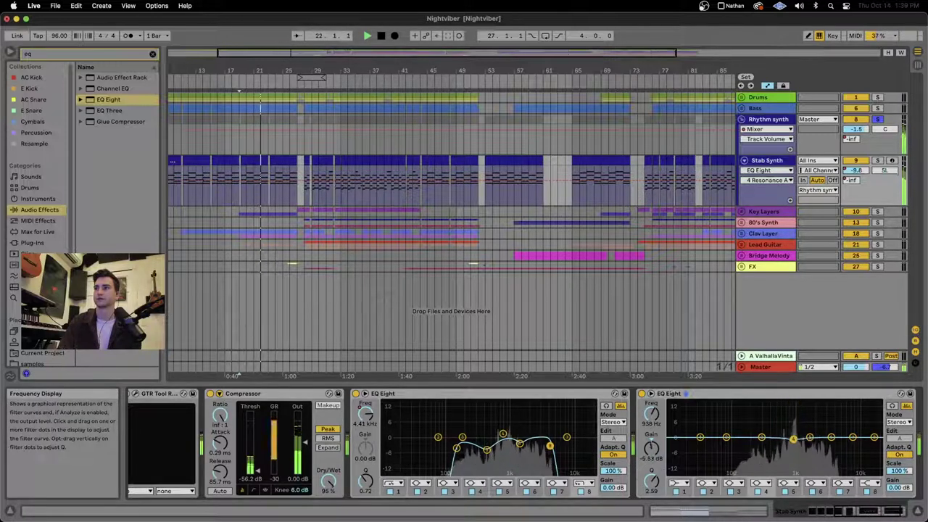
pyautogui.moveTo(659, 492); pyautogui.dragTo(658, 475)
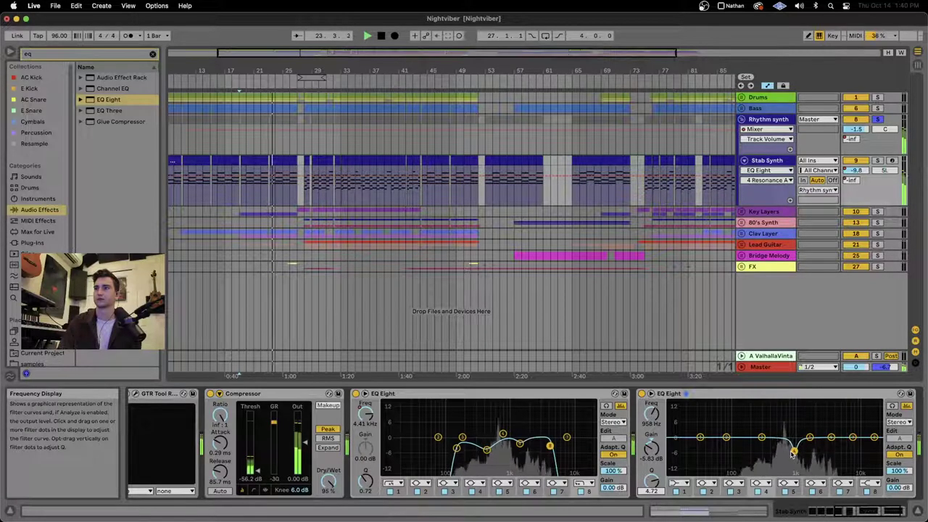
# Add narrow cuts on the new EQ Eight of about 4.89 dB near 758 Hz and 3.35 dB at 2.55 kHz with Q 11.0.
pyautogui.moveTo(795, 452)
pyautogui.mouseDown()
pyautogui.moveTo(778, 402)
pyautogui.moveTo(789, 449)
pyautogui.mouseUp()
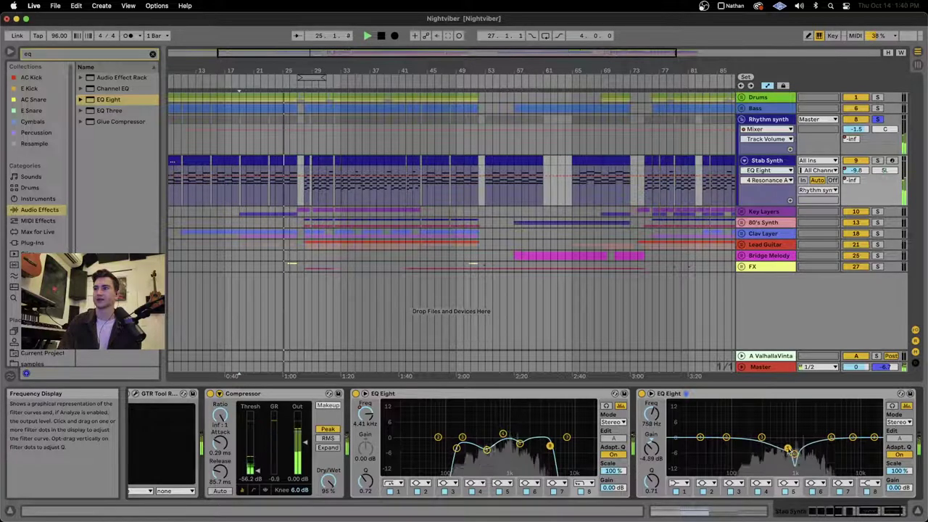
pyautogui.moveTo(652, 480); pyautogui.dragTo(652, 443)
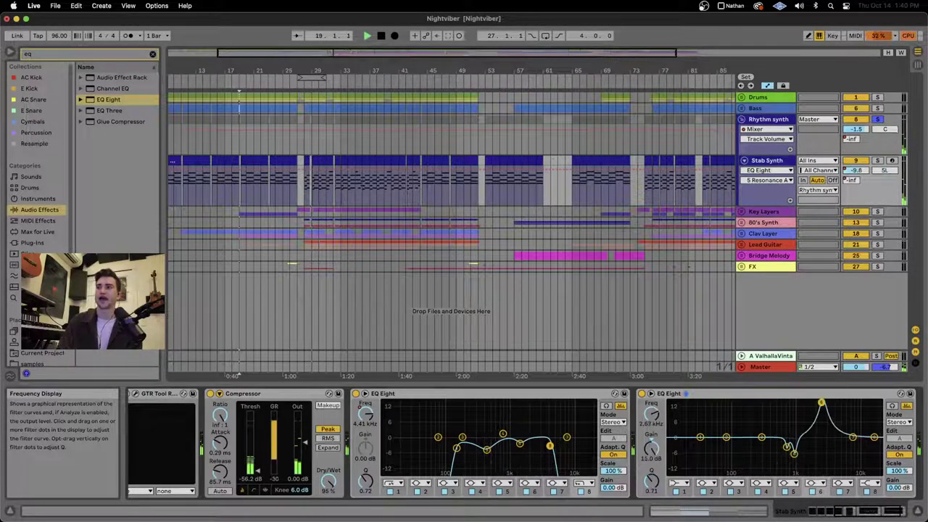
pyautogui.moveTo(821, 402); pyautogui.dragTo(823, 446)
pyautogui.moveTo(651, 481); pyautogui.dragTo(651, 442)
pyautogui.press('space')
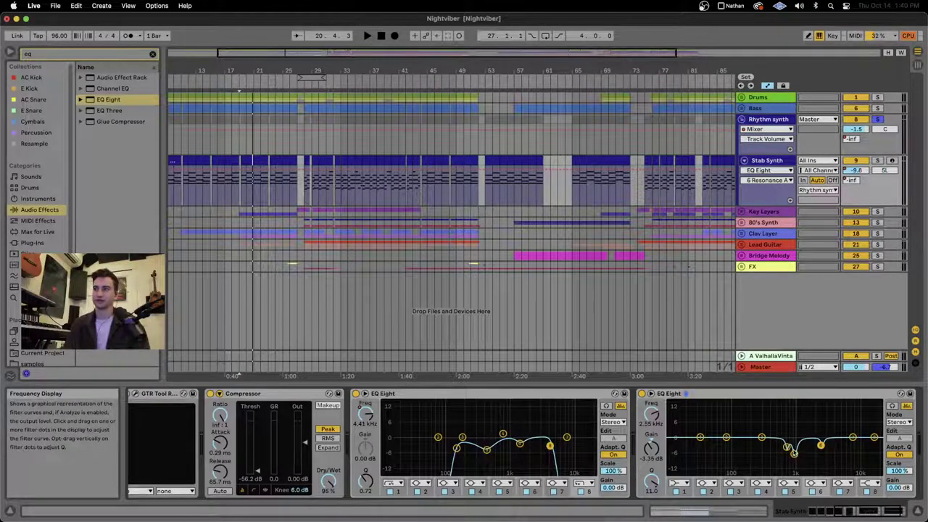
# Play the Rhythm synth with Drums and Bass soloed from bar 19, comparing the new EQ Eight bypassed and active.
pyautogui.press('space')
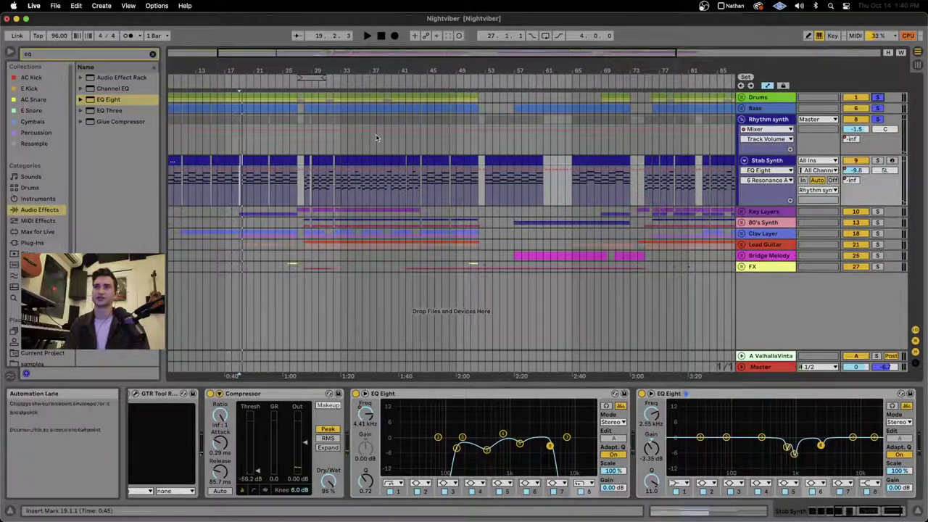
pyautogui.press('space')
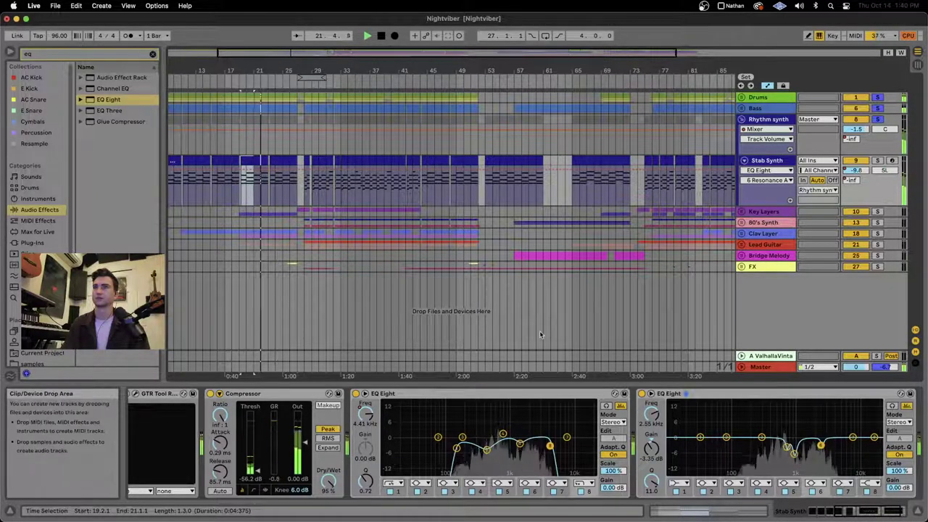
pyautogui.click(642, 394)
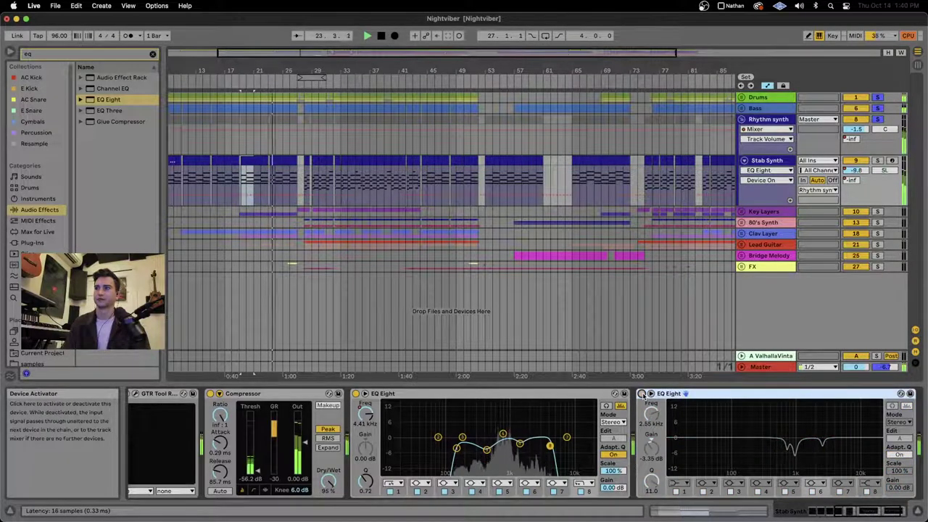
pyautogui.click(642, 394)
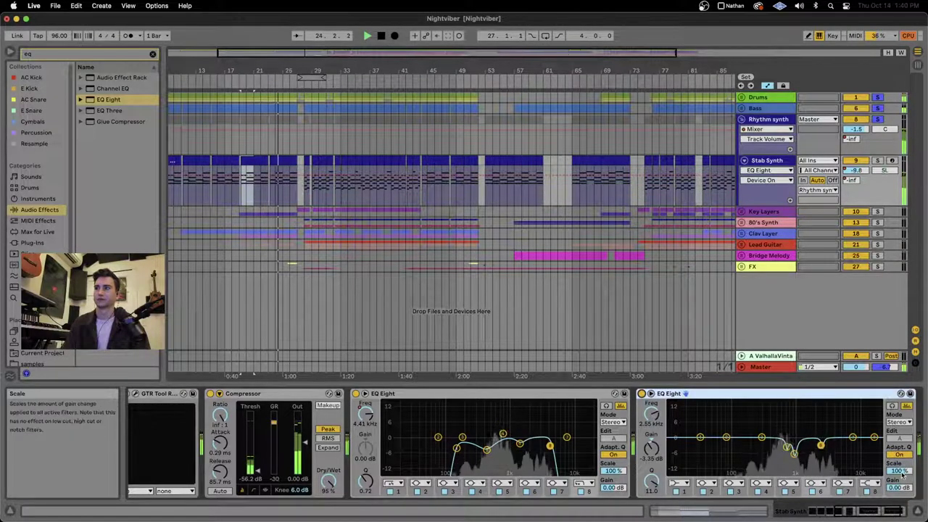
pyautogui.click(899, 487)
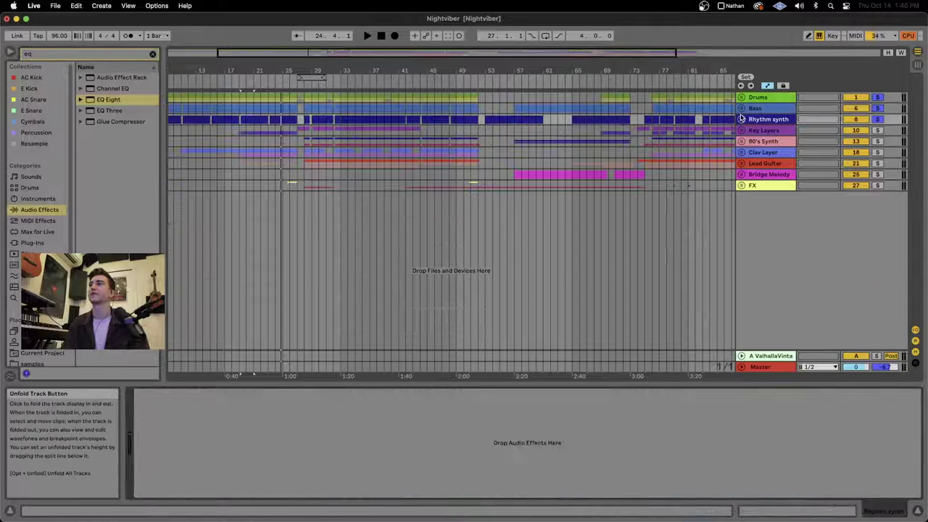
# Collapse the Rhythm synth group, solo the Key Layers group as well and expand it to show its tracks.
pyautogui.click(742, 119)
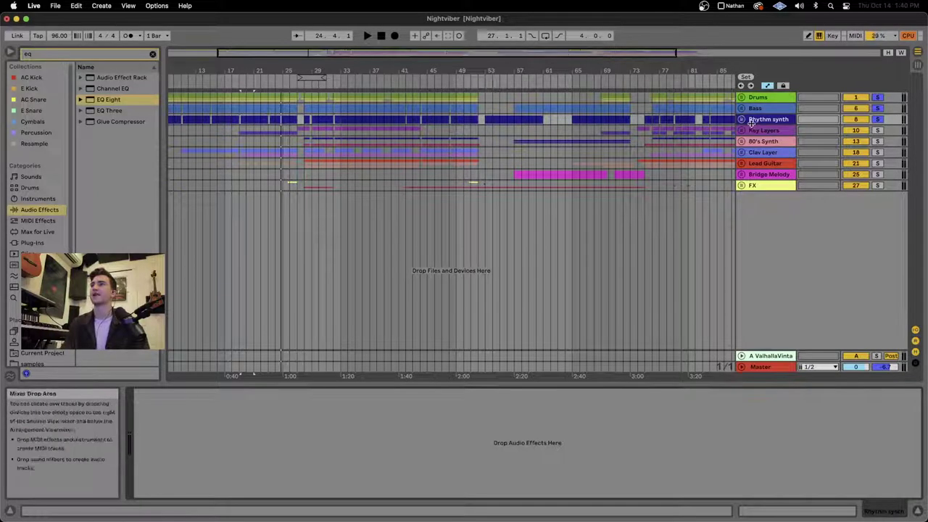
pyautogui.click(742, 119)
pyautogui.click(758, 160)
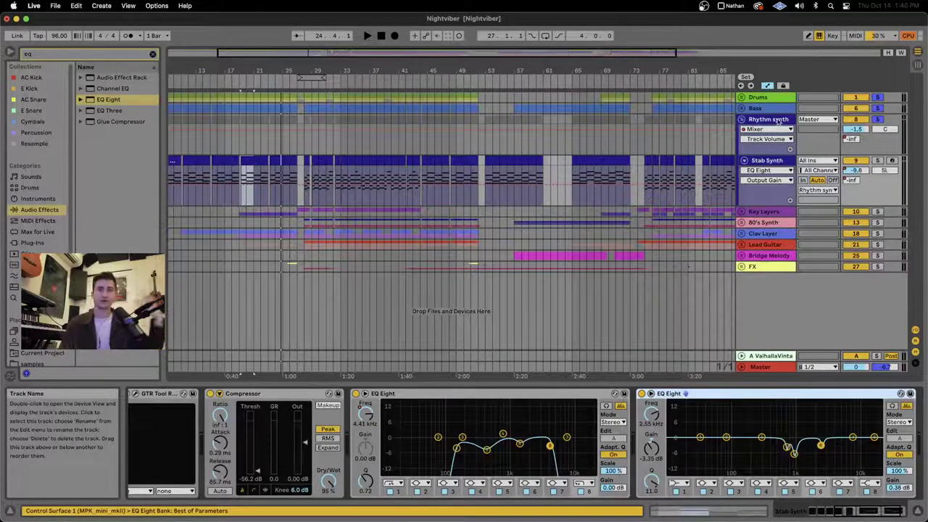
pyautogui.click(742, 119)
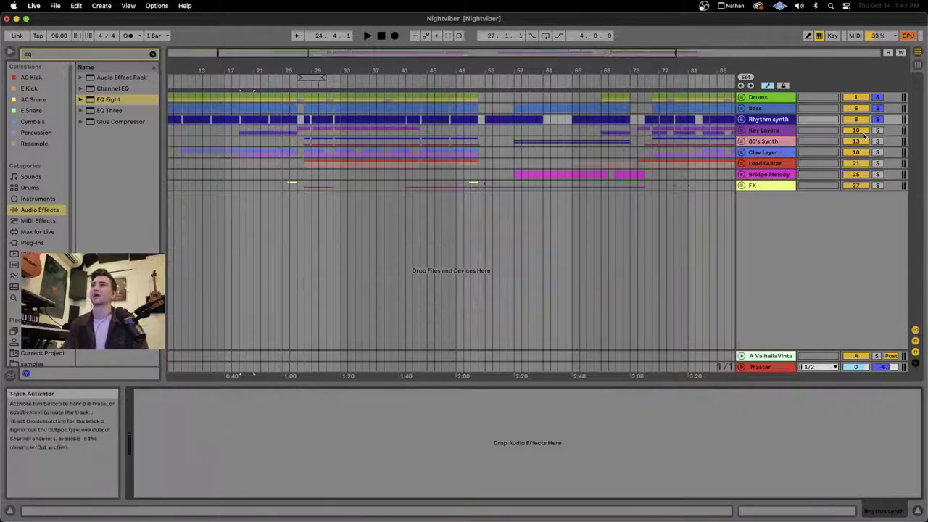
pyautogui.click(741, 130)
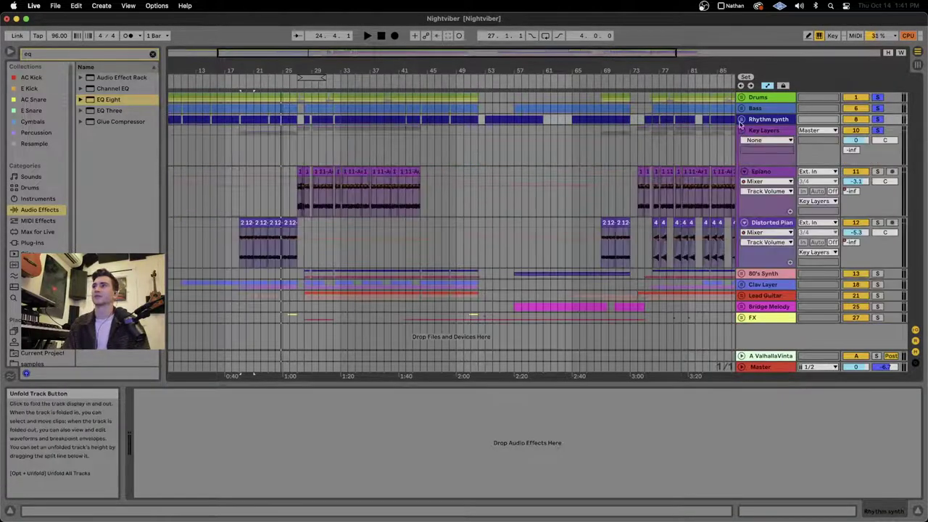
pyautogui.click(741, 118)
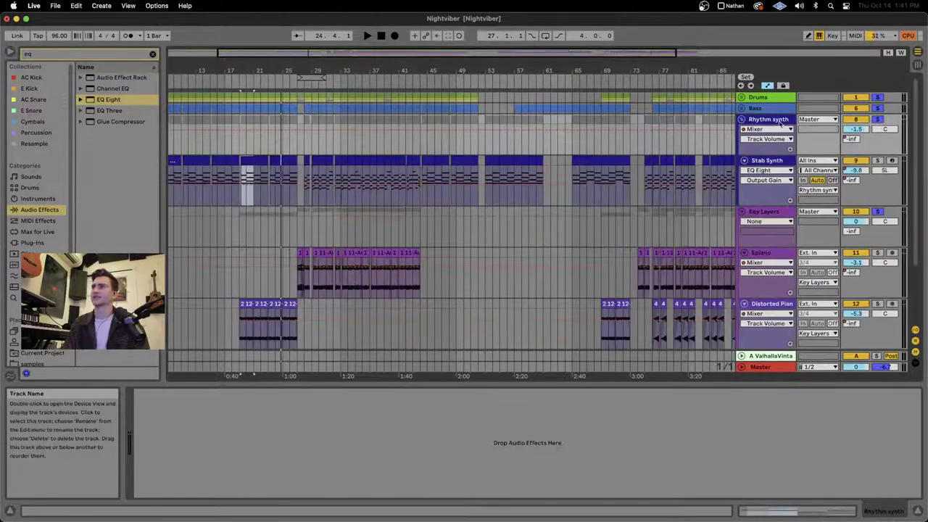
pyautogui.click(741, 119)
# Play the Key Layers from bar 19 and solo the Distorted Piano track inside the group.
pyautogui.hscroll(-2, 296, 216)
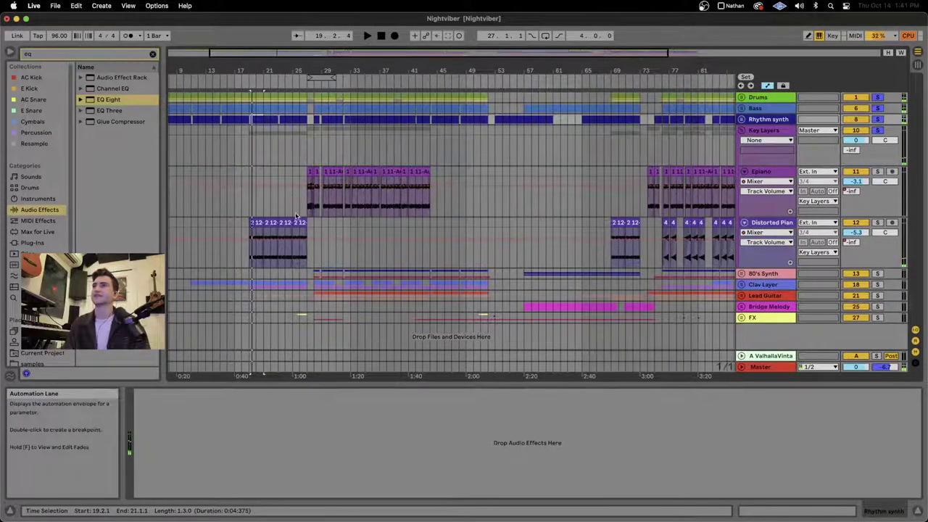
pyautogui.click(326, 233)
pyautogui.press('space')
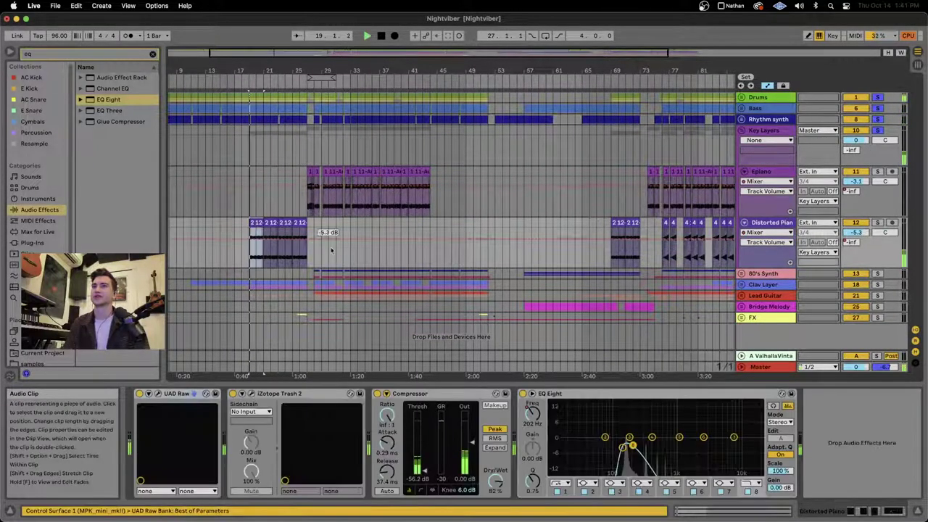
pyautogui.click(877, 222)
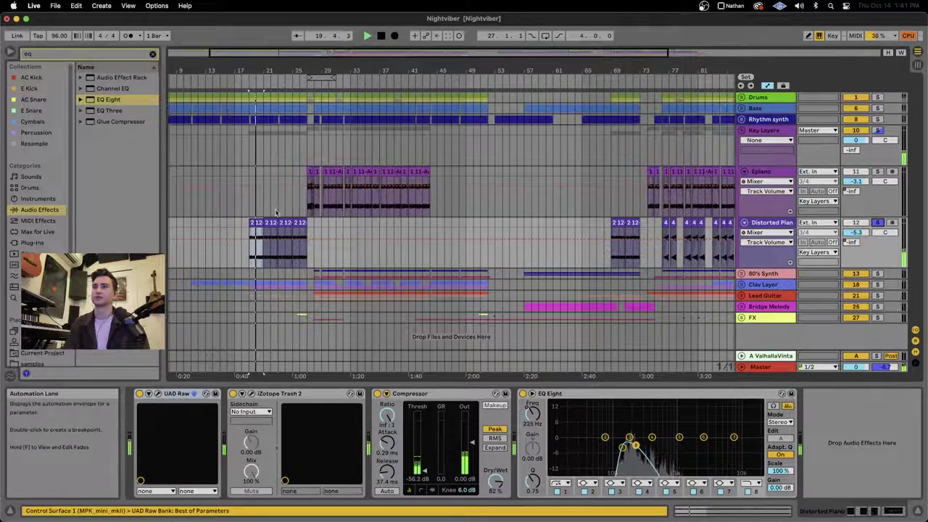
# Inspect the Distorted Piano's UAD Raw pedal settings while listening to the track up to bar 27.
pyautogui.click(160, 395)
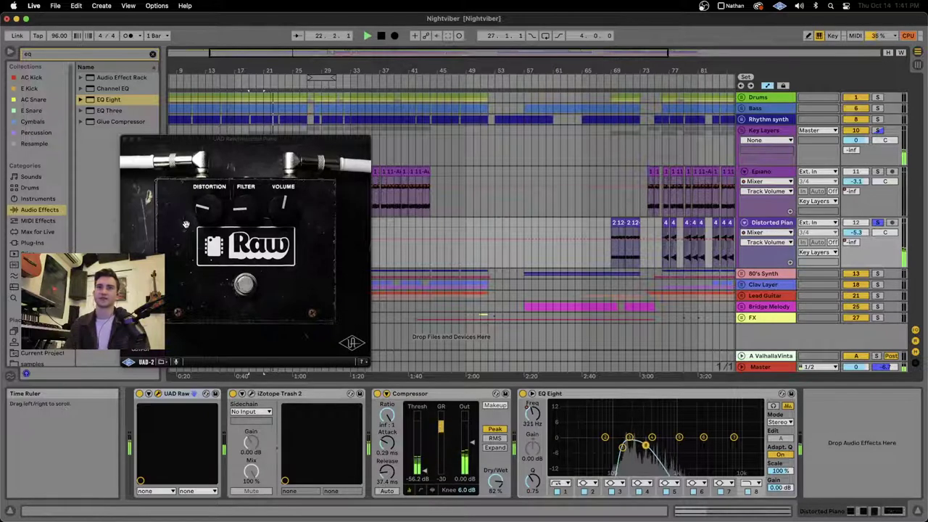
pyautogui.click(123, 141)
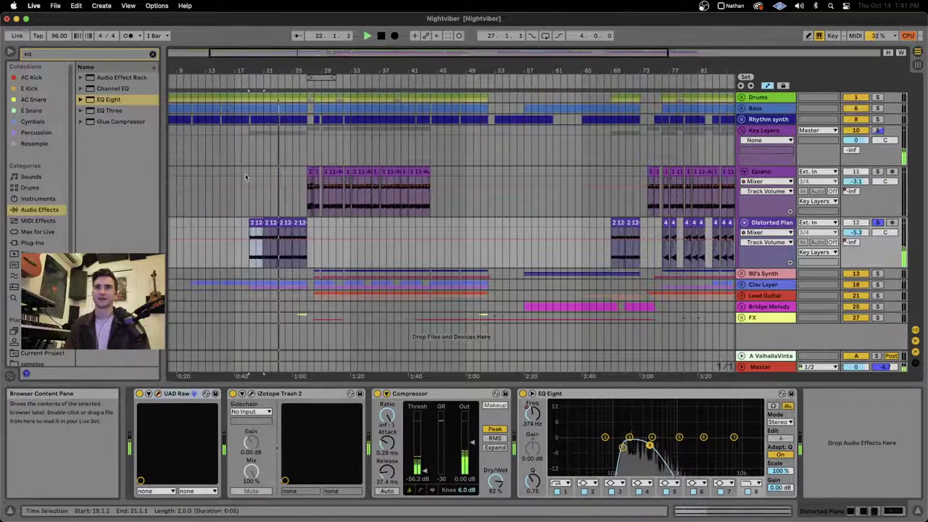
pyautogui.click(160, 394)
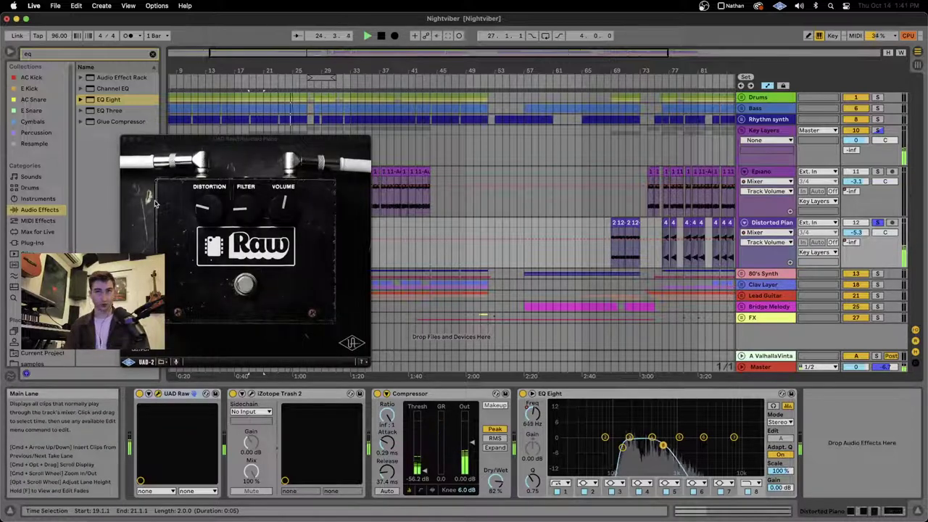
pyautogui.click(124, 140)
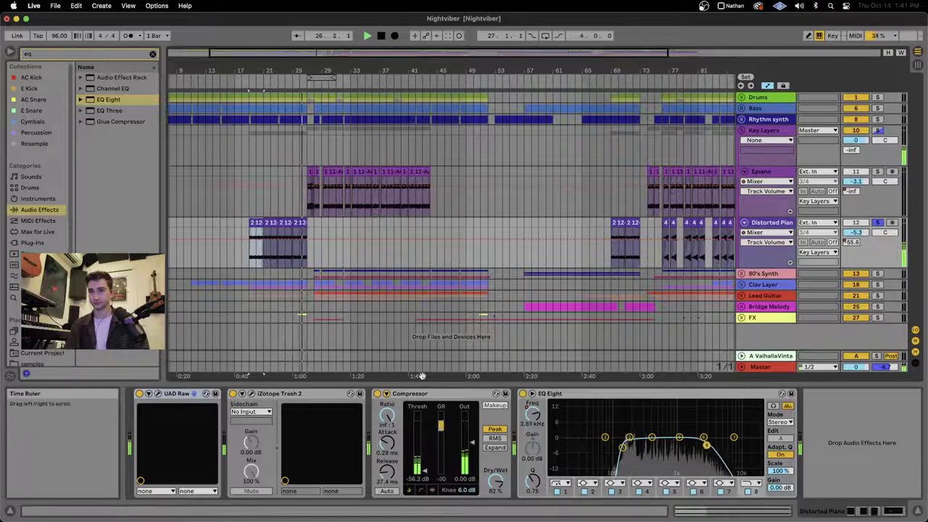
pyautogui.press('space')
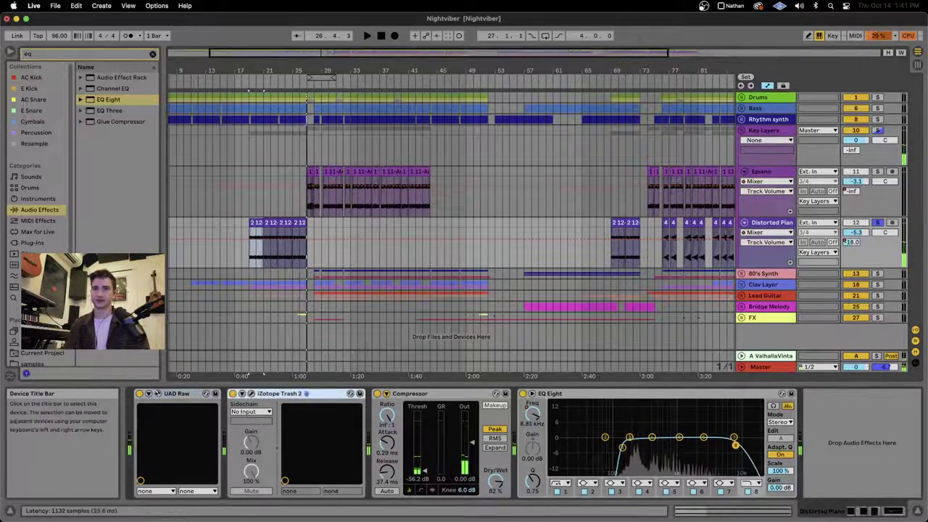
# Play the Distorted Piano's clip at bar 25, comparing UAD Raw bypassed and active.
pyautogui.click(140, 394)
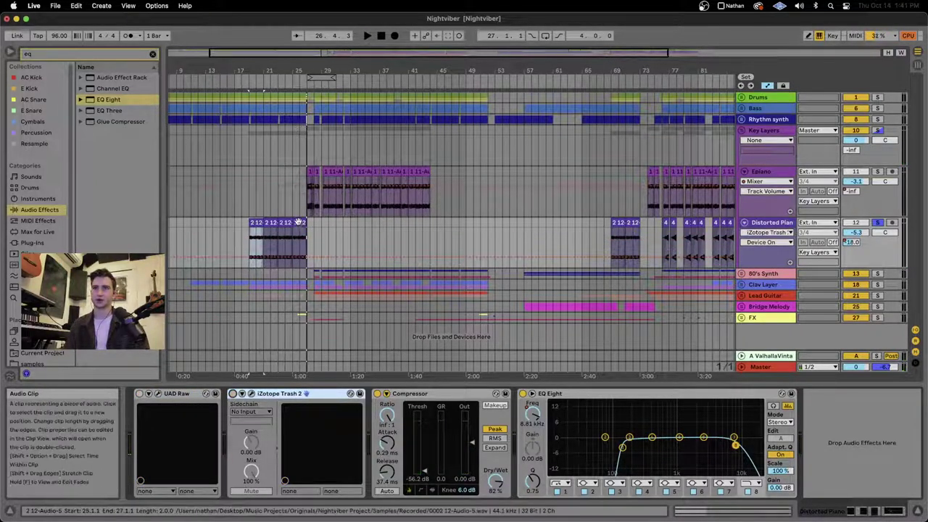
pyautogui.click(295, 224)
pyautogui.press('space')
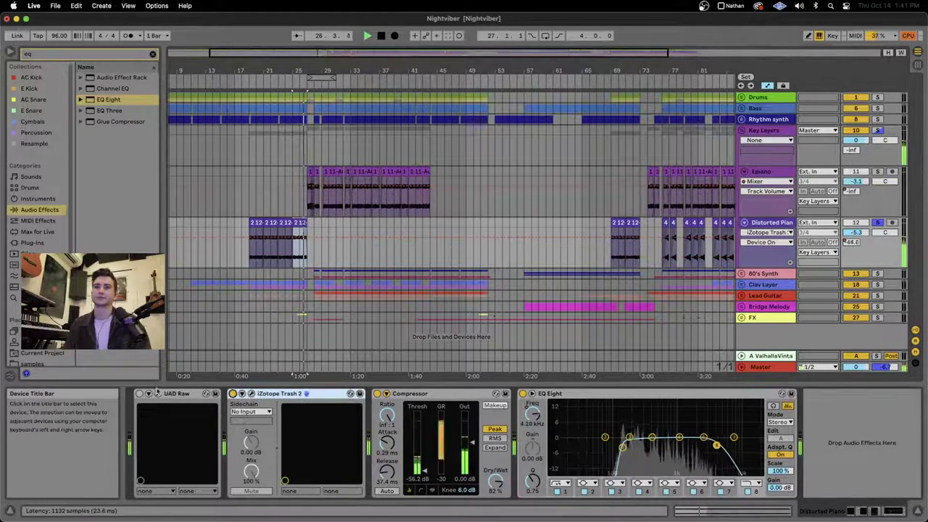
pyautogui.press('space')
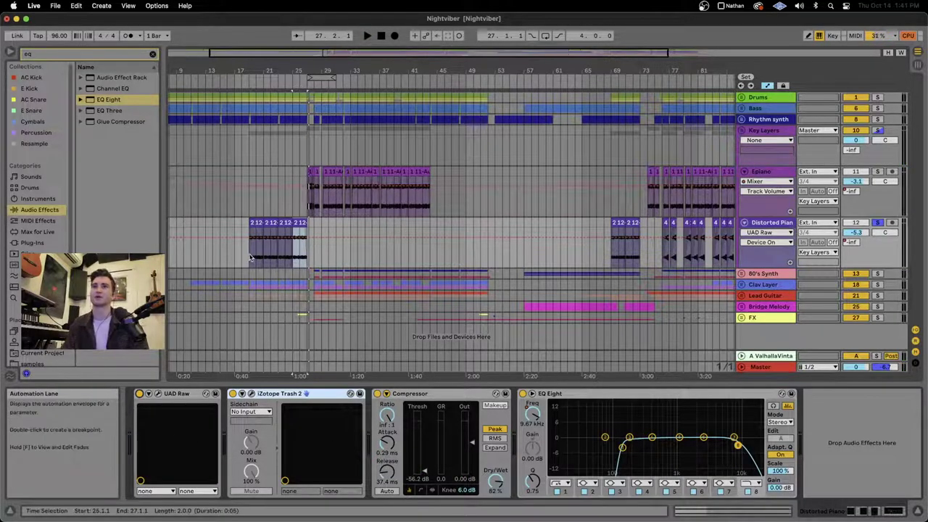
# Highlight the Distorted Piano clips between bars 19 and 27, and play the last one from bar 25.
pyautogui.click(294, 233)
pyautogui.click(303, 222)
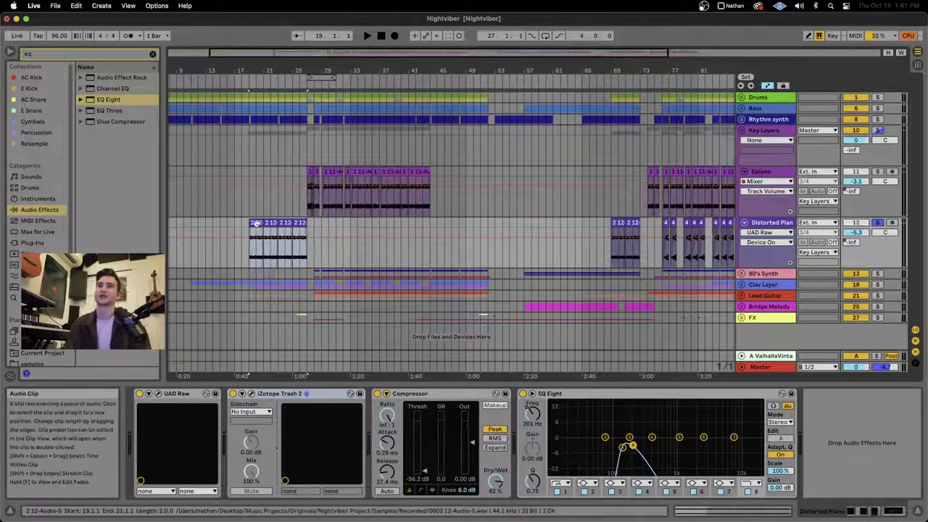
pyautogui.moveTo(243, 224); pyautogui.dragTo(306, 229)
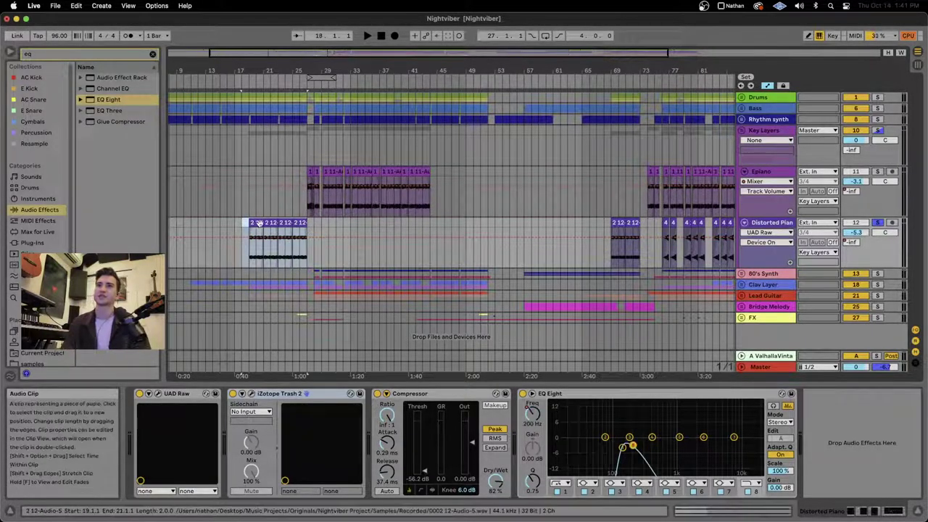
pyautogui.click(259, 223)
pyautogui.click(286, 221)
pyautogui.click(301, 221)
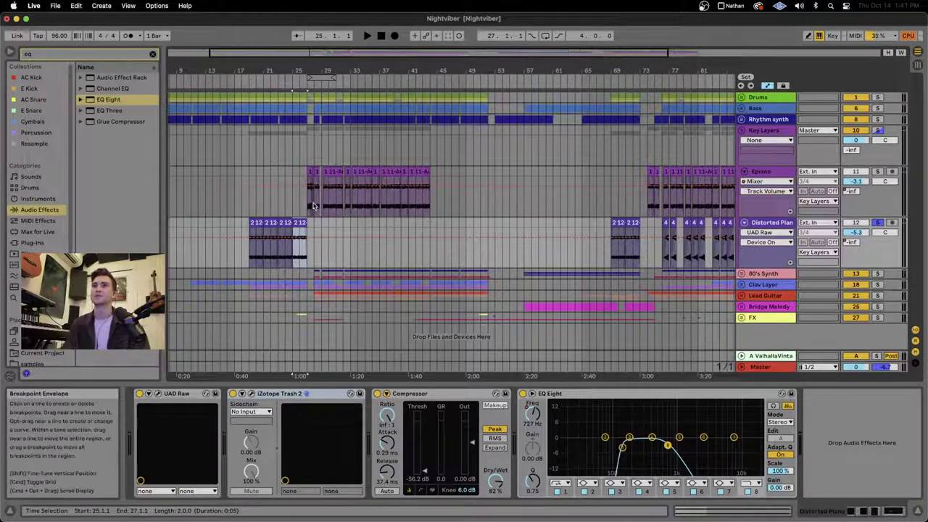
pyautogui.press('space')
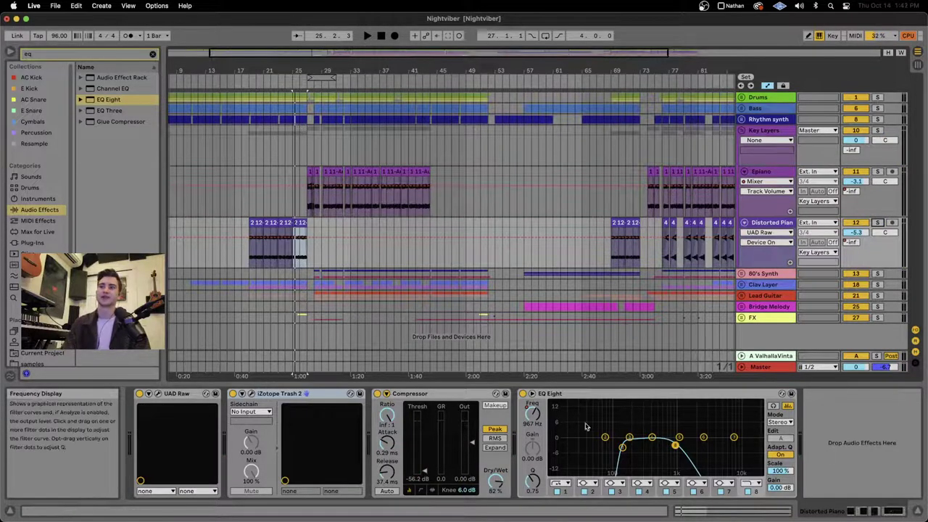
# View the Distorted Piano's UAD Raw and iZotope Trash 2 plug-in windows, closing each one again.
pyautogui.click(158, 394)
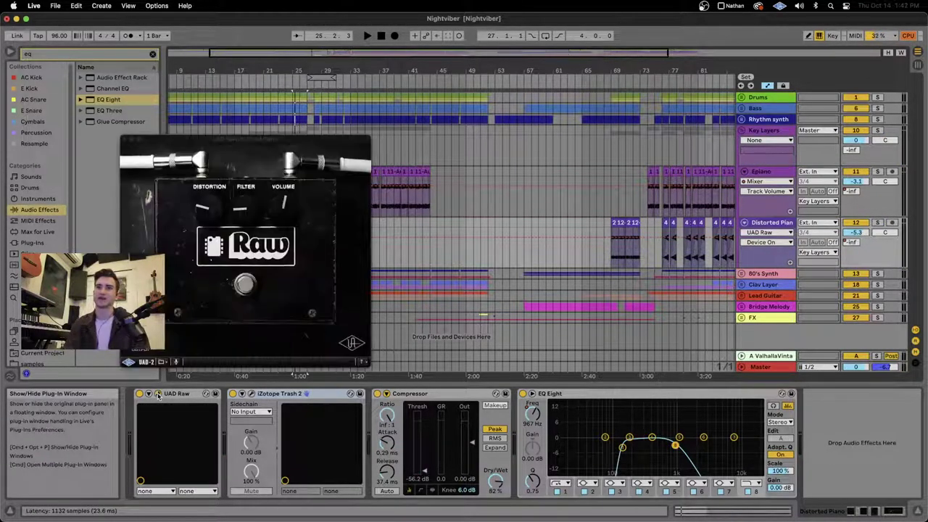
pyautogui.click(158, 394)
pyautogui.click(252, 393)
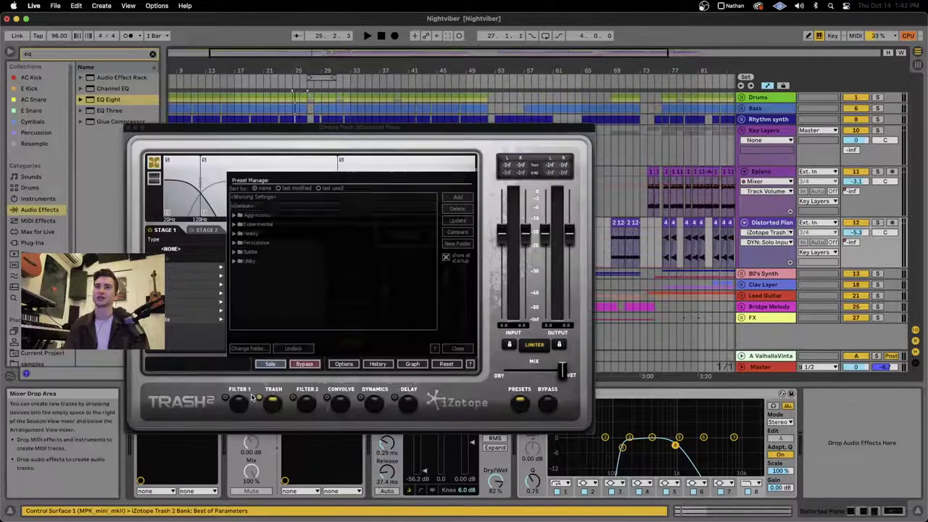
pyautogui.click(131, 129)
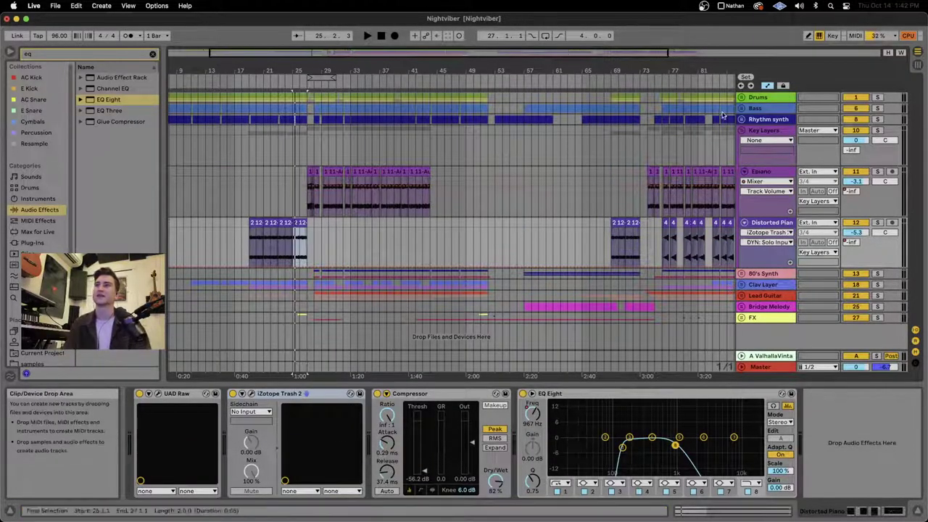
# Solo the Epiano track, play it from bar 27 and highlight its clips from bar 28 to 33.
pyautogui.click(768, 172)
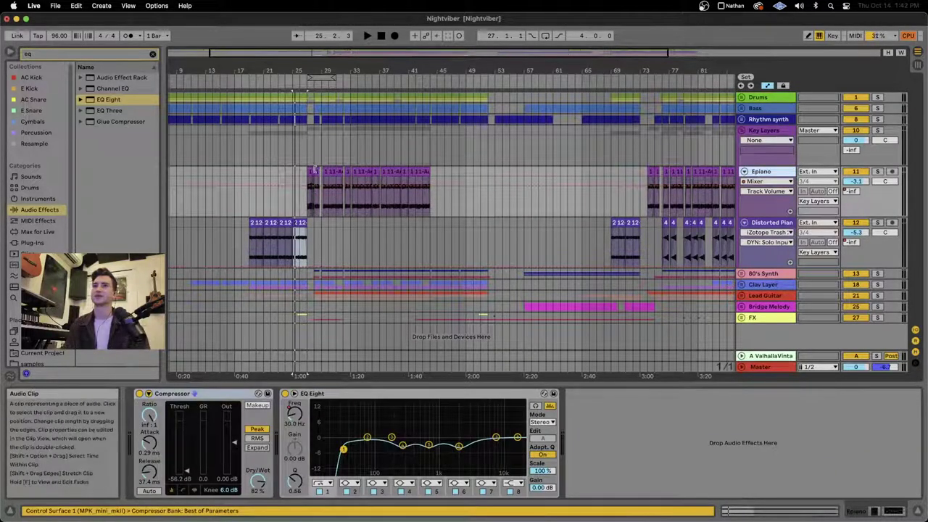
pyautogui.click(310, 172)
pyautogui.click(878, 172)
pyautogui.press('space')
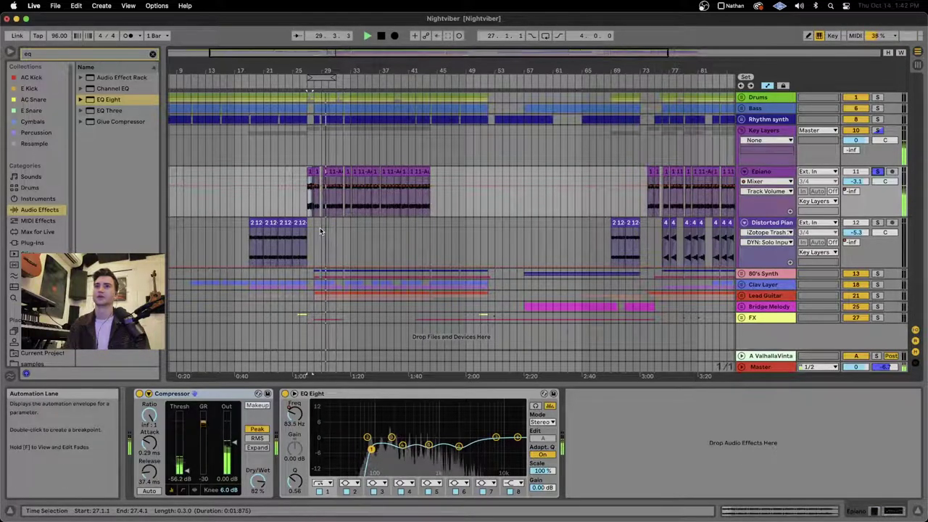
pyautogui.scroll(2, 323, 229)
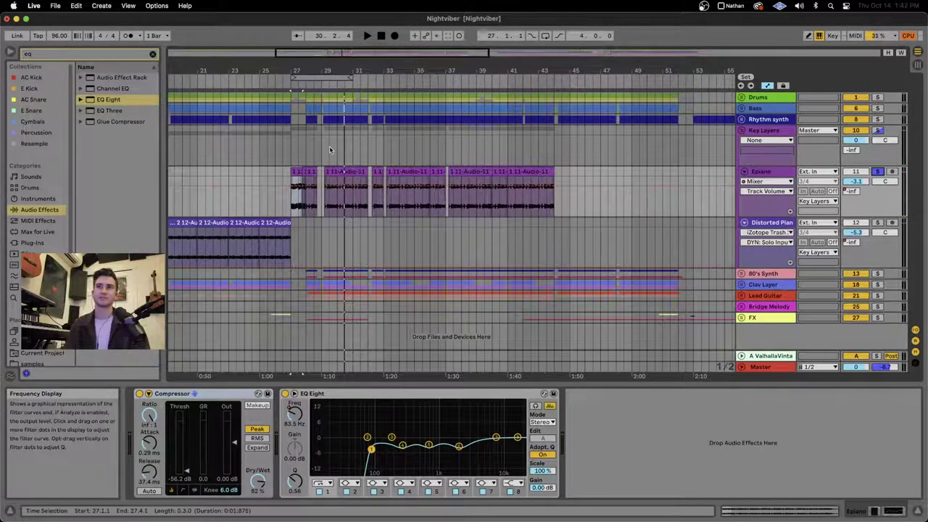
pyautogui.moveTo(309, 205); pyautogui.dragTo(396, 205)
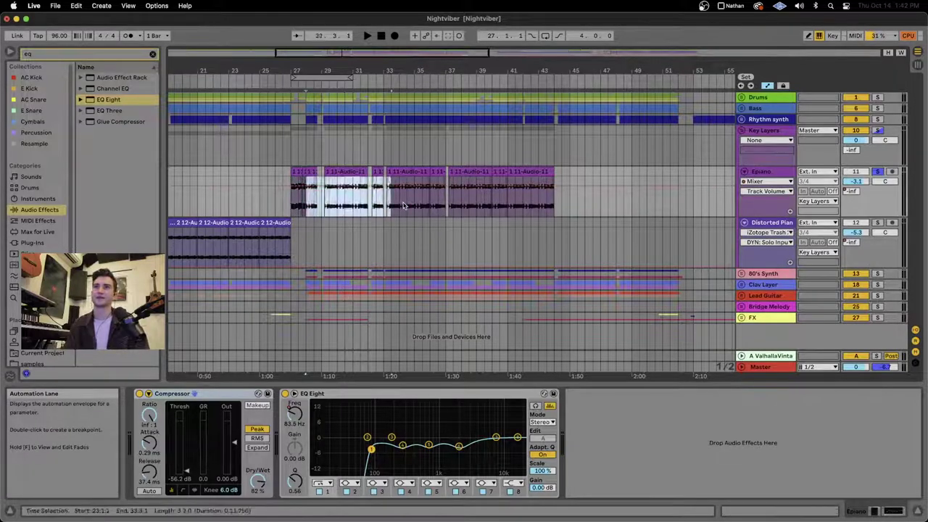
pyautogui.click(405, 205)
# Display the Epiano's automation for the EQ Eight's 1 Frequency A parameter, with the playback start at bar 27.
pyautogui.click(293, 210)
pyautogui.click(795, 191)
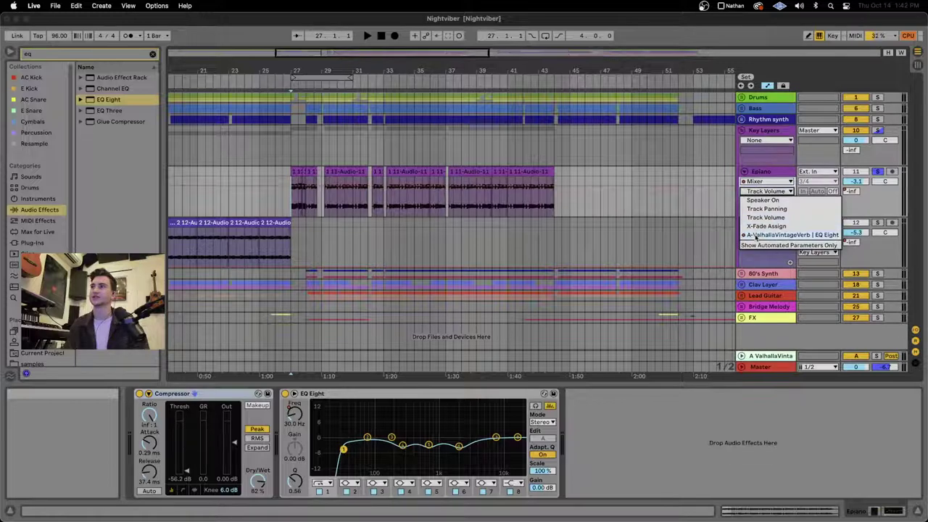
pyautogui.click(756, 236)
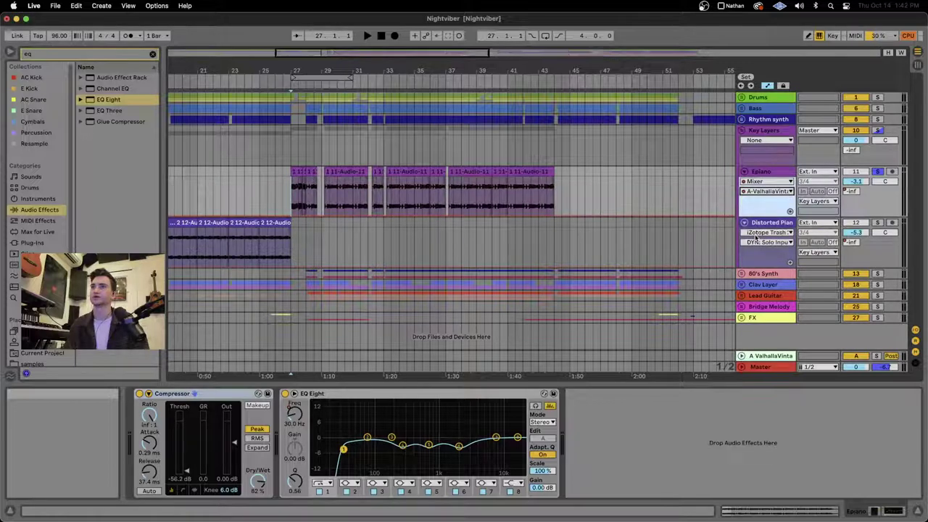
pyautogui.click(771, 181)
pyautogui.click(762, 207)
pyautogui.click(760, 192)
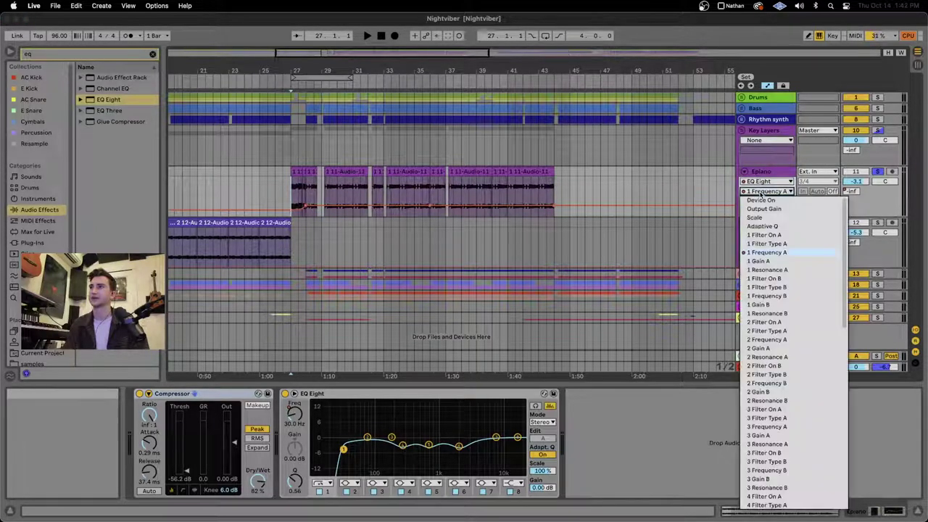
pyautogui.click(758, 252)
# Play the Epiano's low-cut frequency automation from bar 27 to bar 28.
pyautogui.scroll(5, 283, 191)
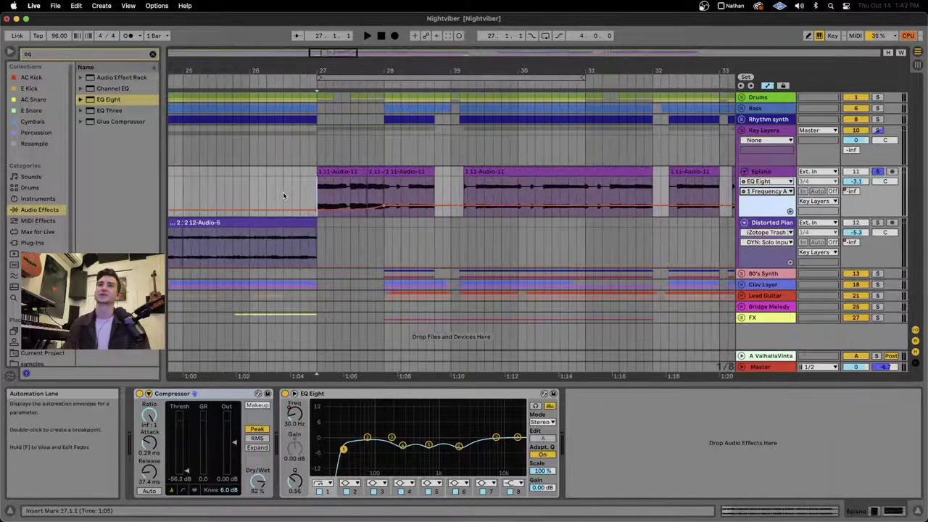
pyautogui.moveTo(313, 193); pyautogui.dragTo(385, 193)
pyautogui.press('space')
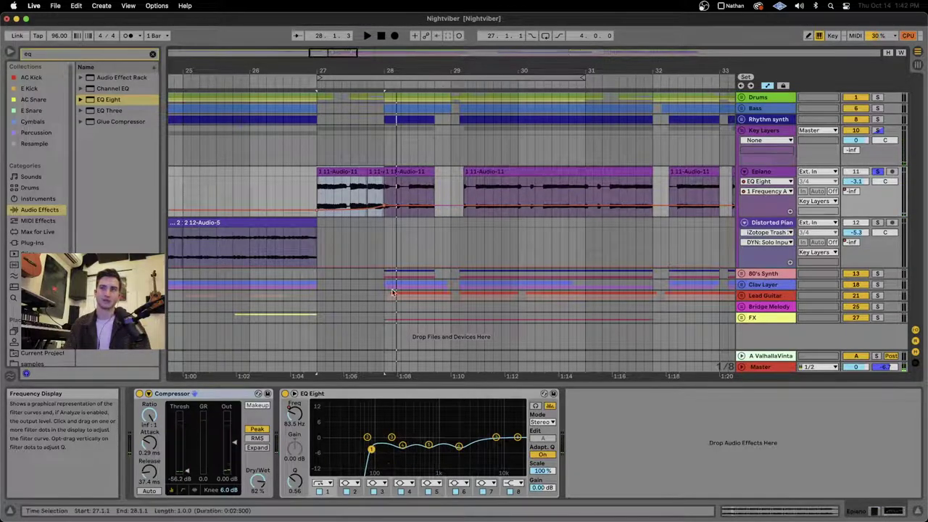
# Highlight the Epiano section from bar 28 to 32 and open the clip at bar 29 for inspection.
pyautogui.moveTo(385, 190); pyautogui.dragTo(651, 183)
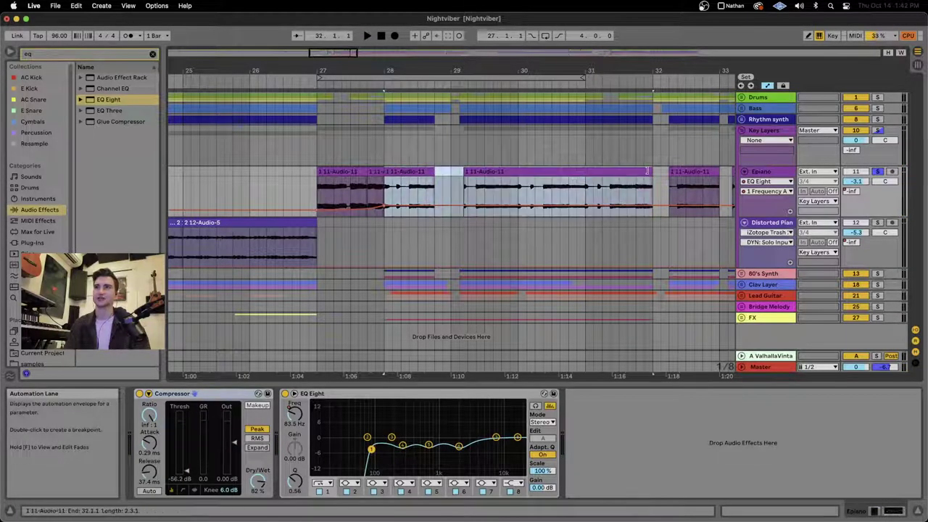
pyautogui.scroll(-5, 565, 171)
pyautogui.moveTo(487, 306); pyautogui.dragTo(552, 270)
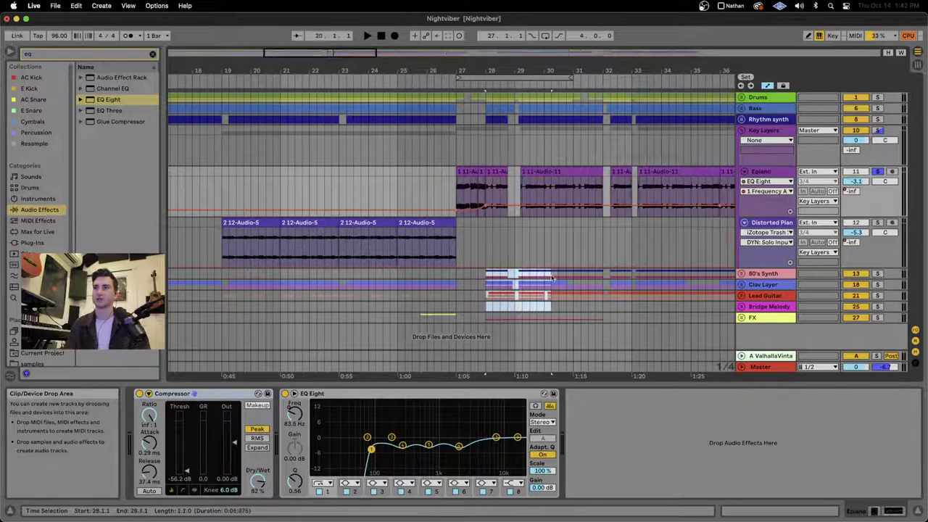
pyautogui.moveTo(492, 189); pyautogui.dragTo(557, 177)
pyautogui.doubleClick(574, 175)
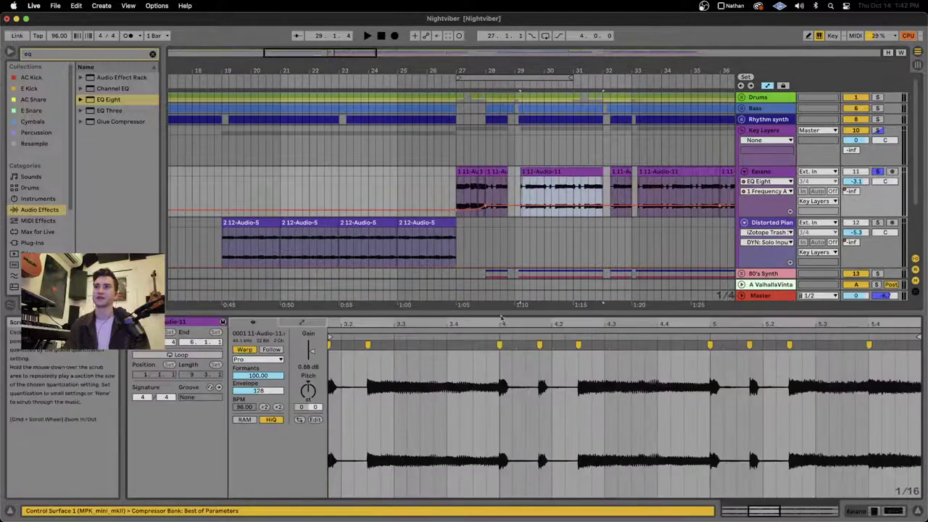
# Display the Epiano track's effect chain and highlight its clips around bars 27 to 32, ending on bar 27.
pyautogui.doubleClick(761, 172)
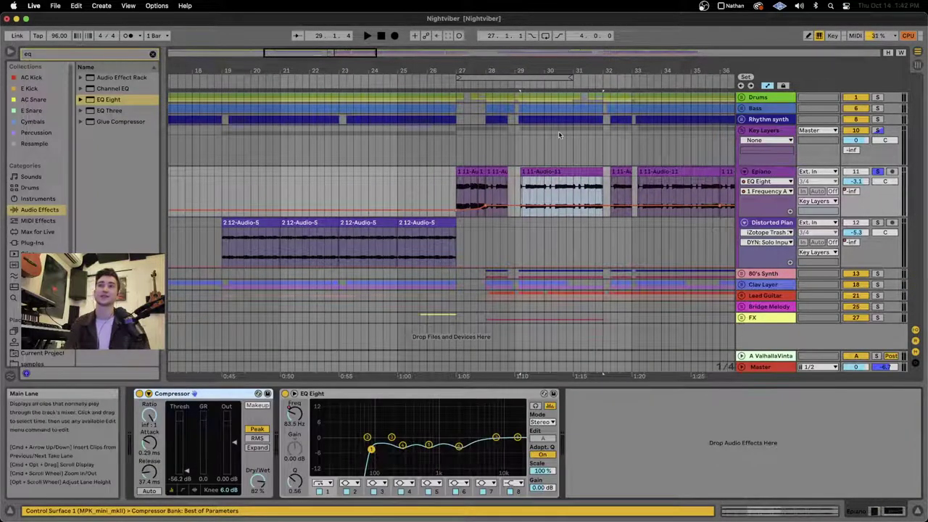
pyautogui.hscroll(-1, 558, 131)
pyautogui.press('-')
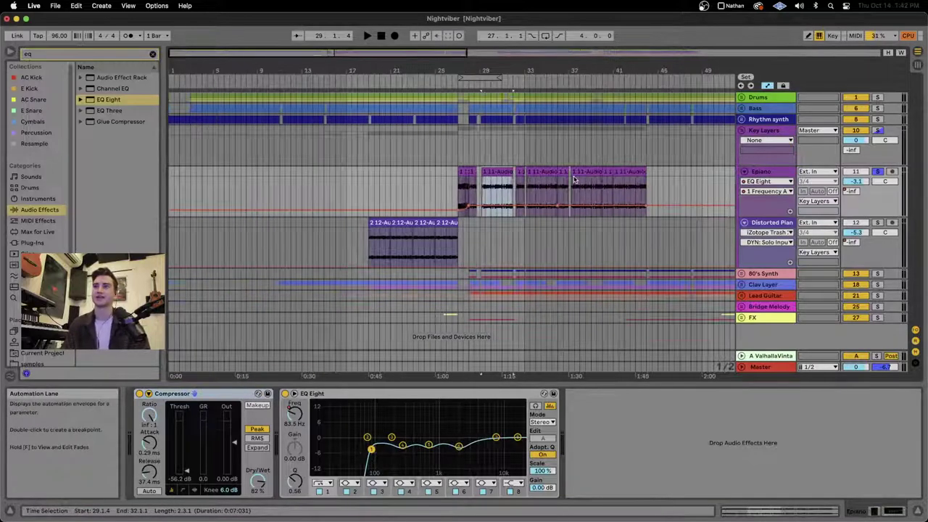
pyautogui.hscroll(3, 498, 217)
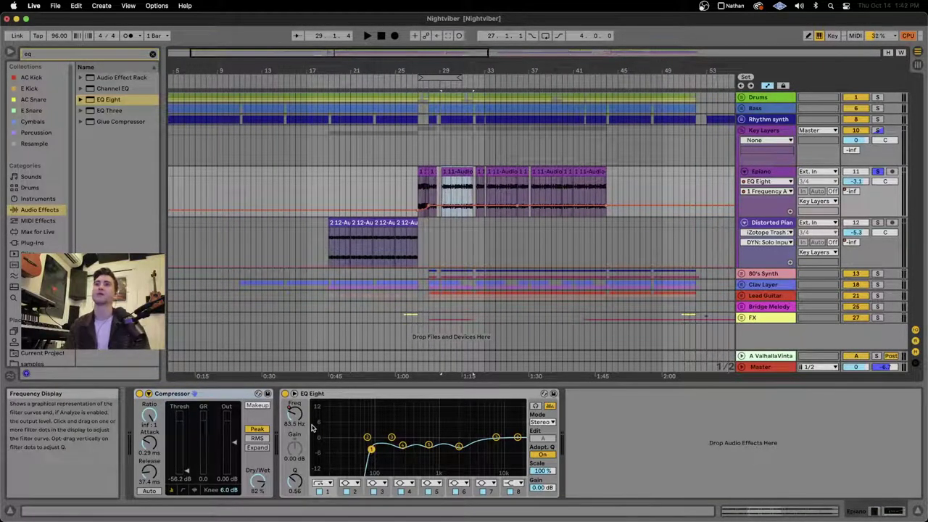
pyautogui.moveTo(415, 176); pyautogui.dragTo(434, 174)
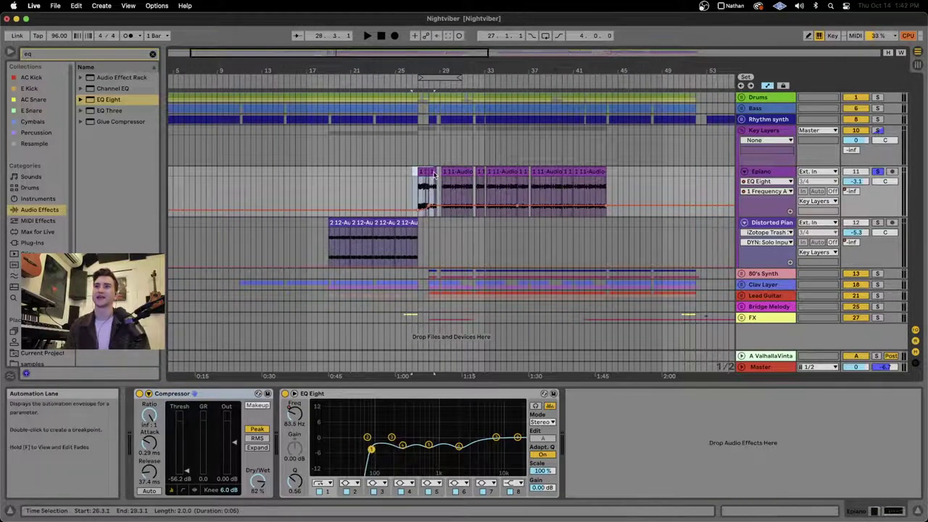
pyautogui.press('+')
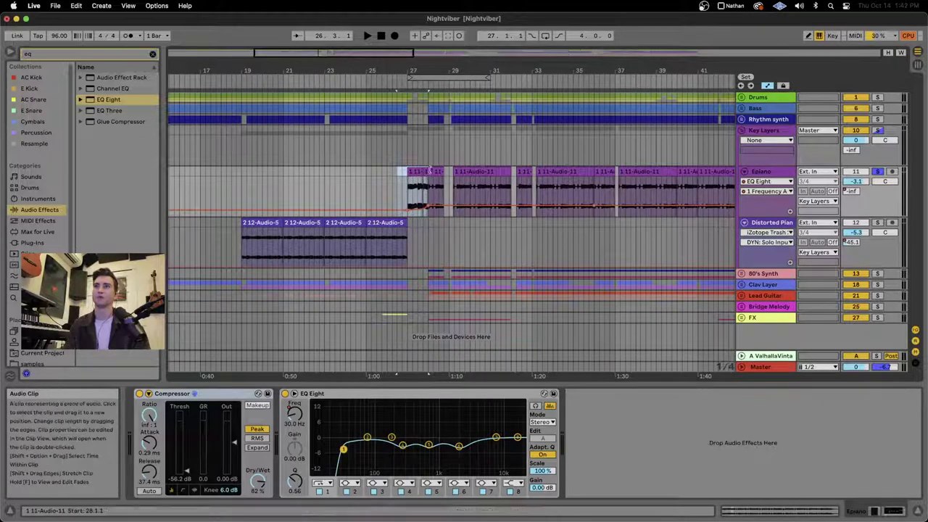
pyautogui.click(437, 171)
pyautogui.click(480, 172)
pyautogui.scroll(3, 448, 184)
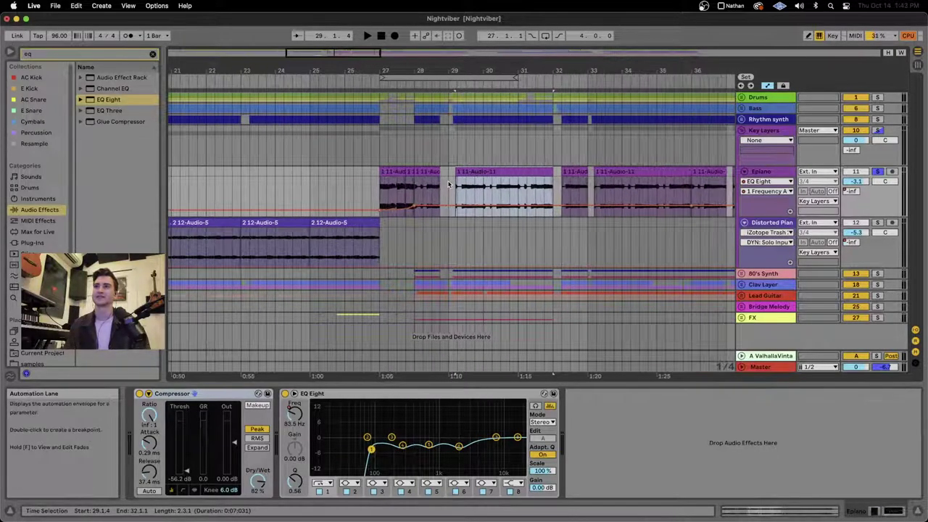
pyautogui.moveTo(360, 171); pyautogui.dragTo(380, 173)
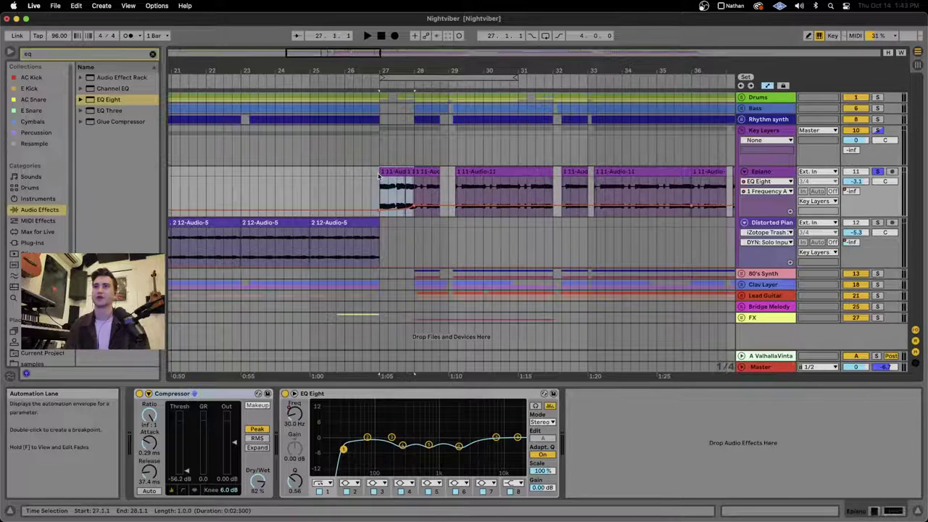
# Inspect the warp settings of the Epiano clips at bars 27 and 28 and select the bar 27 clips.
pyautogui.doubleClick(386, 173)
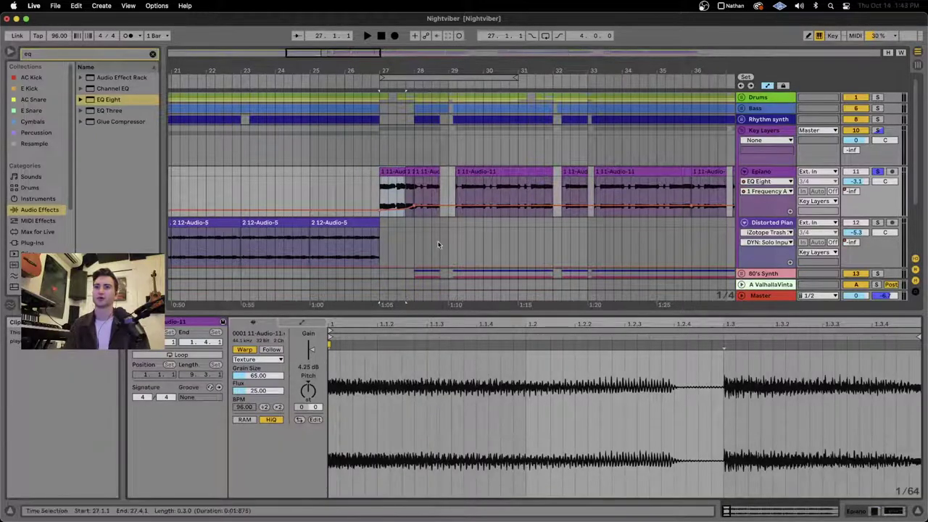
pyautogui.click(433, 173)
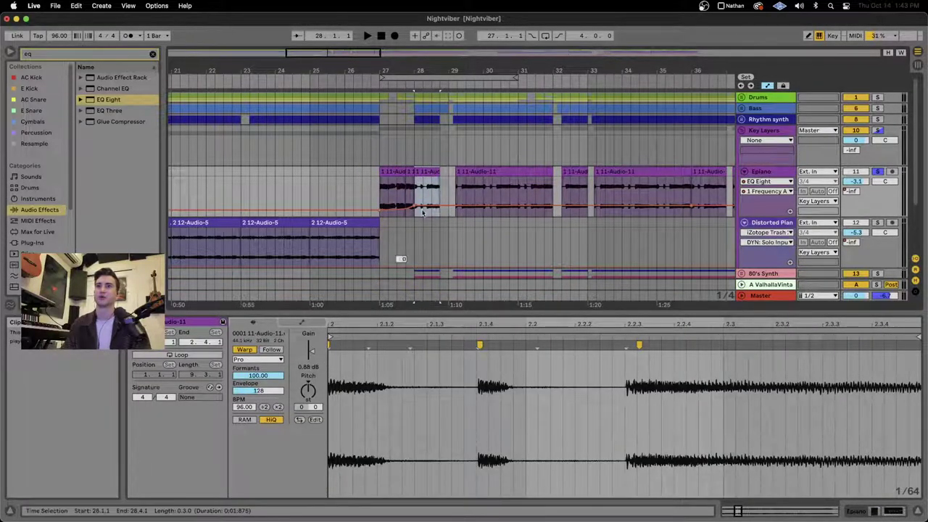
pyautogui.scroll(-3, 457, 158)
pyautogui.click(424, 173)
pyautogui.keyDown('shift'); pyautogui.click(414, 172); pyautogui.keyUp('shift')
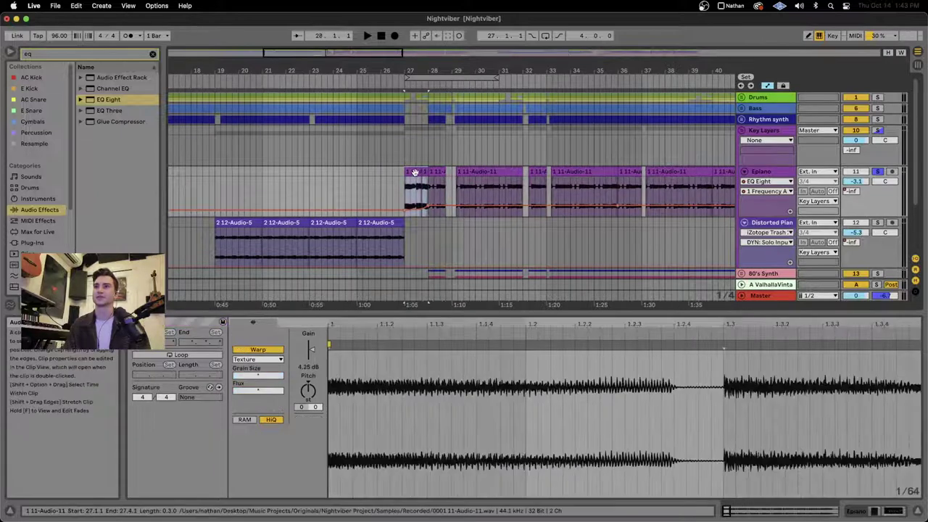
# Open the short Epiano clip at 27.4 and display its Transposition clip envelope.
pyautogui.press('-')
pyautogui.press('-')
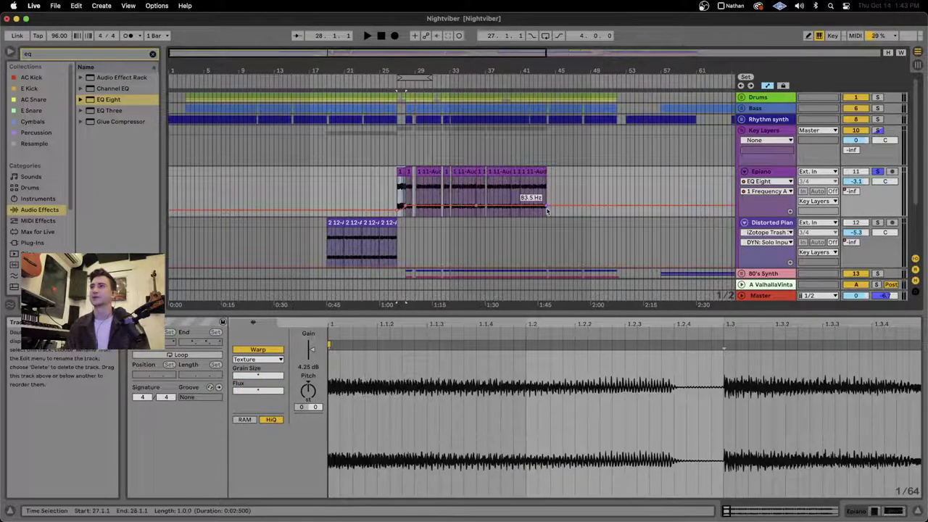
pyautogui.press('+')
pyautogui.press('+')
pyautogui.press('+')
pyautogui.click(479, 172)
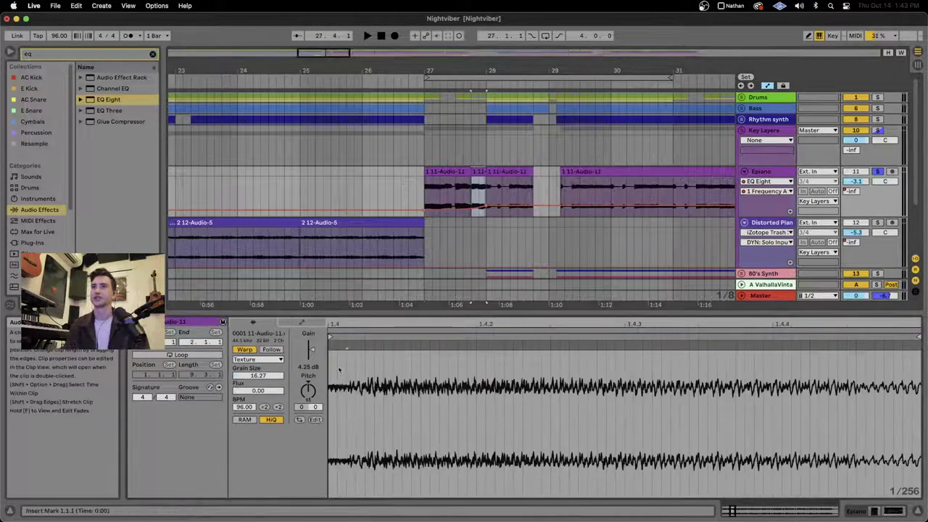
pyautogui.click(299, 323)
pyautogui.click(266, 344)
pyautogui.click(265, 351)
pyautogui.click(301, 344)
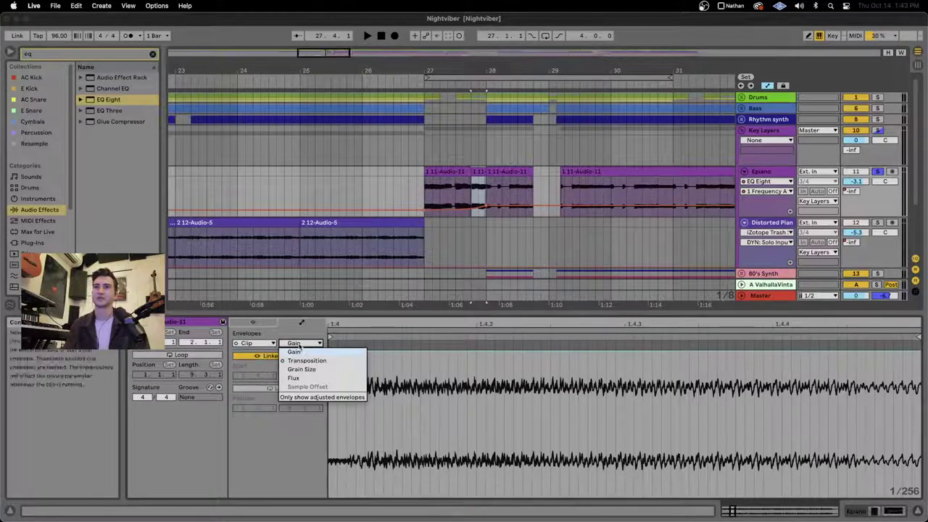
pyautogui.click(305, 360)
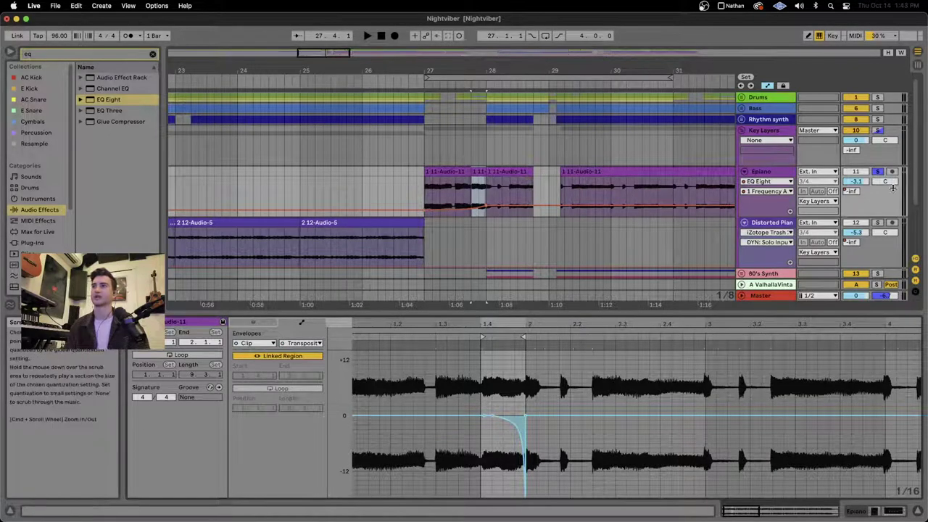
# Unsolo the Epiano and play the full mix from 26.3.
pyautogui.click(877, 172)
pyautogui.doubleClick(763, 131)
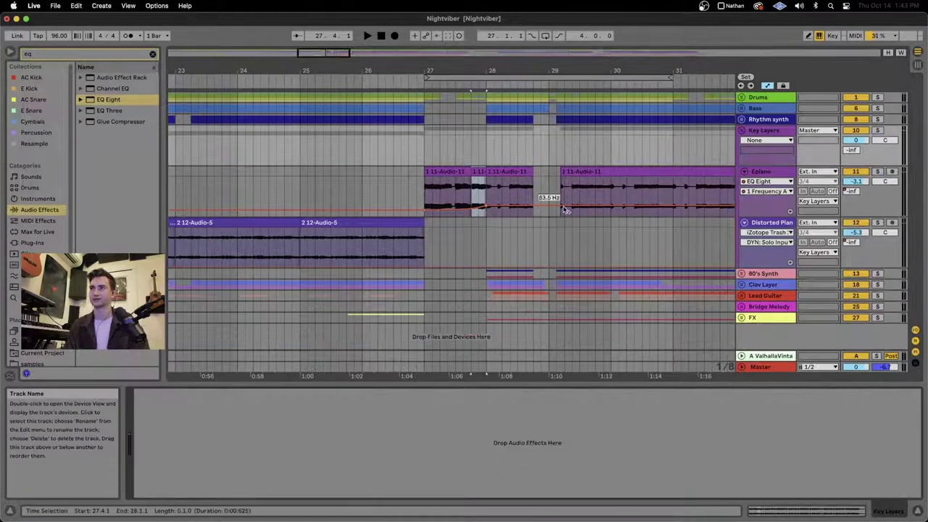
pyautogui.scroll(-5, 470, 211)
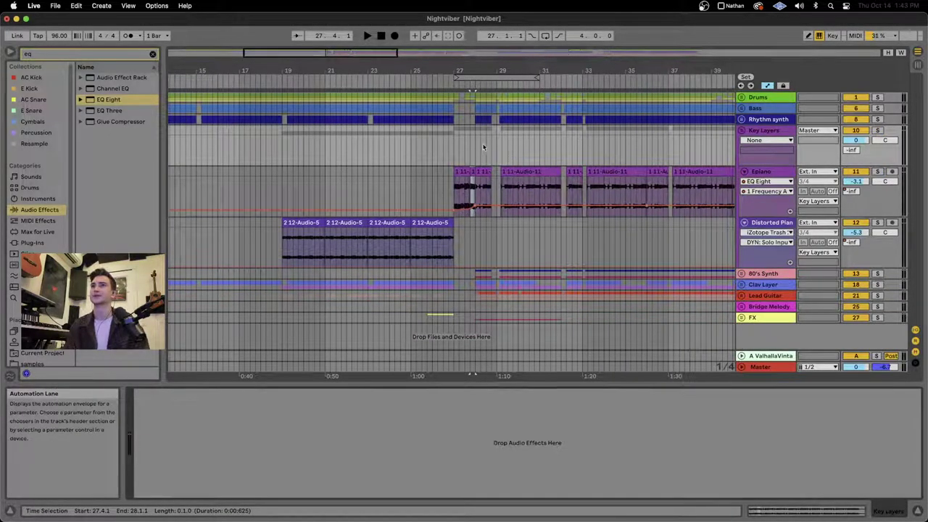
pyautogui.click(444, 147)
pyautogui.press('space')
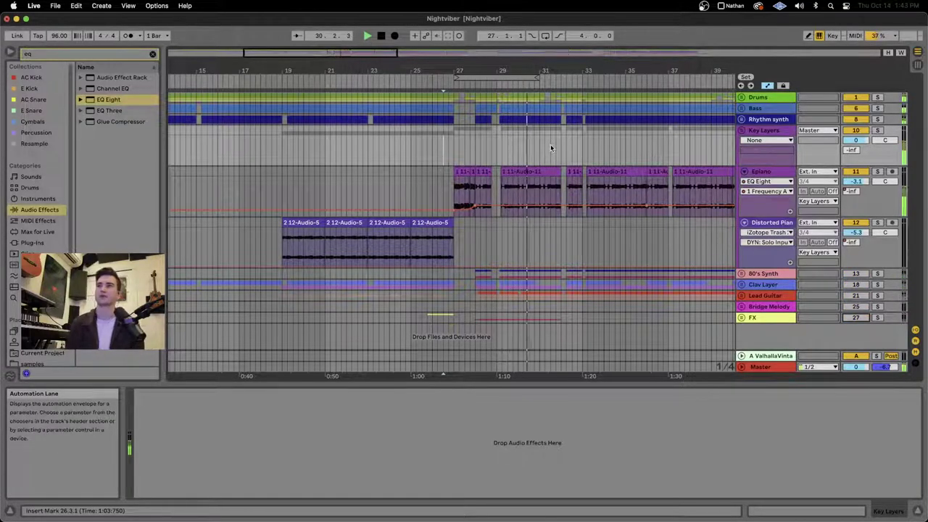
# Set the Epiano track's volume to -3.5 dB during playback.
pyautogui.scroll(-5, 550, 147)
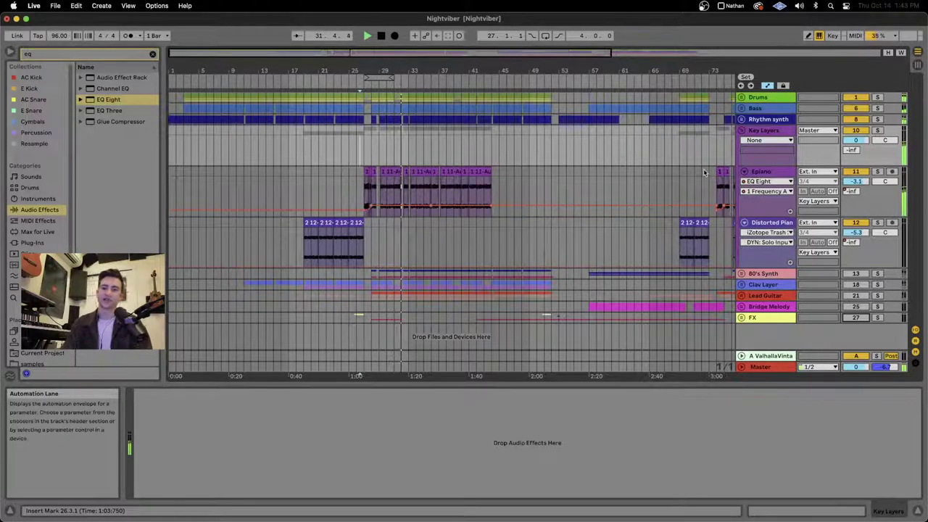
pyautogui.click(857, 181)
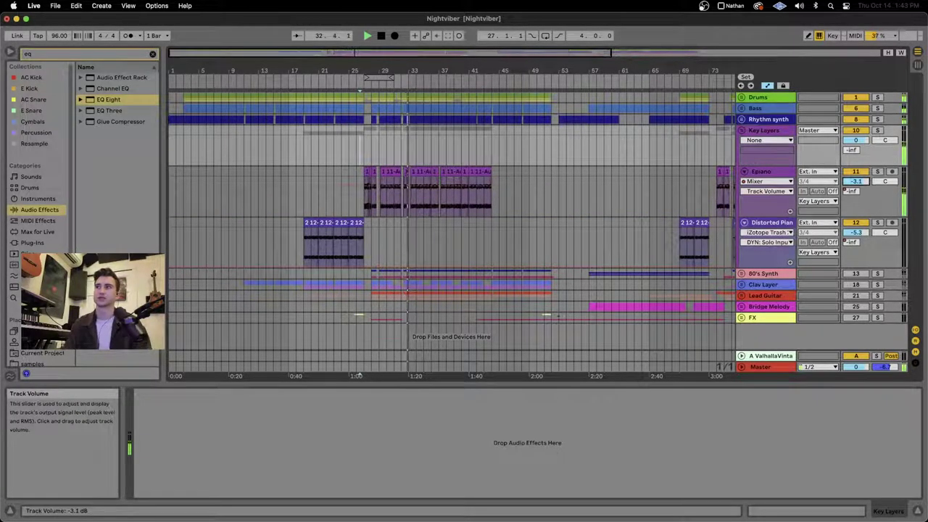
pyautogui.click(798, 177)
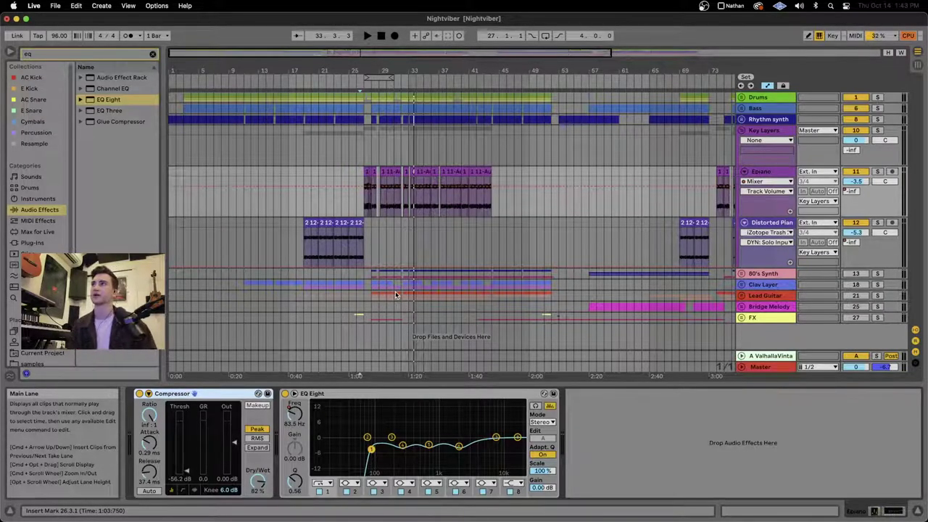
# Search the plug-ins for "jun", add Arturia's Chorus JUN-6 to the Epiano and move its window clear of the clips.
pyautogui.click(51, 57)
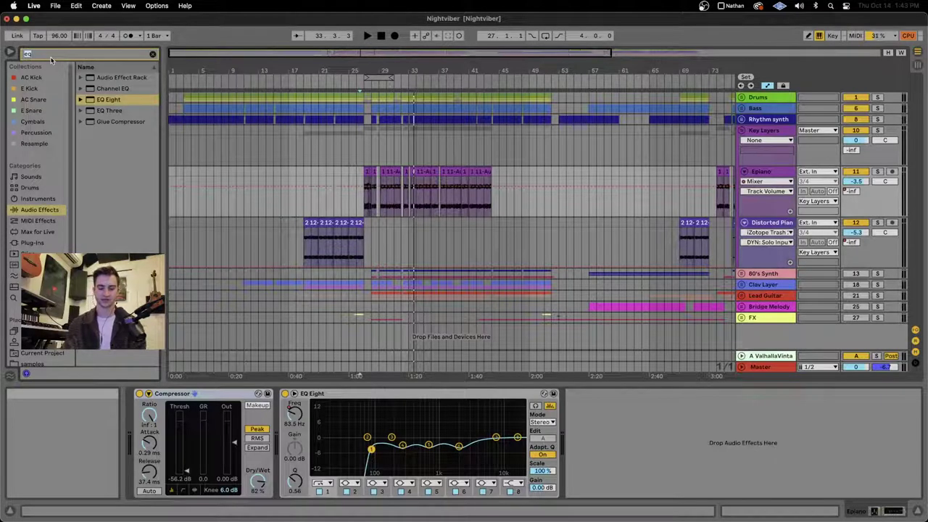
pyautogui.write('jun')
pyautogui.click(29, 244)
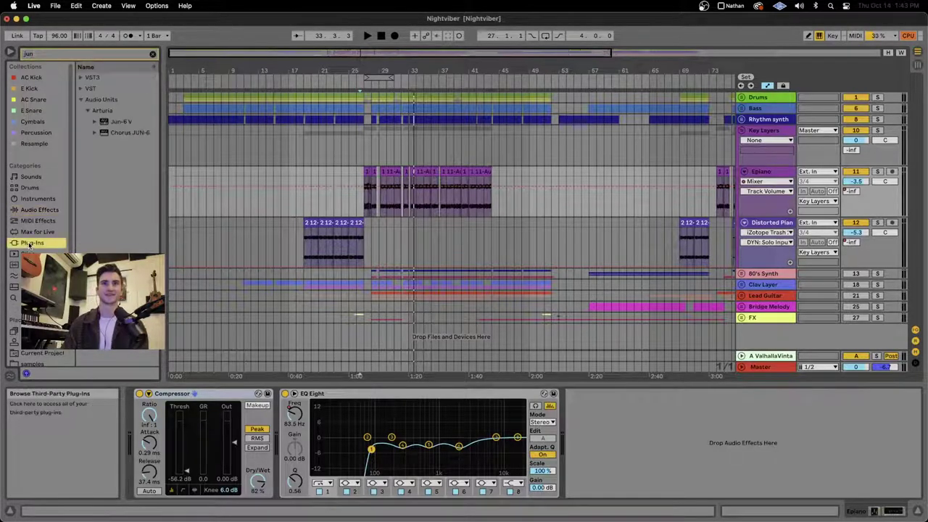
pyautogui.click(124, 122)
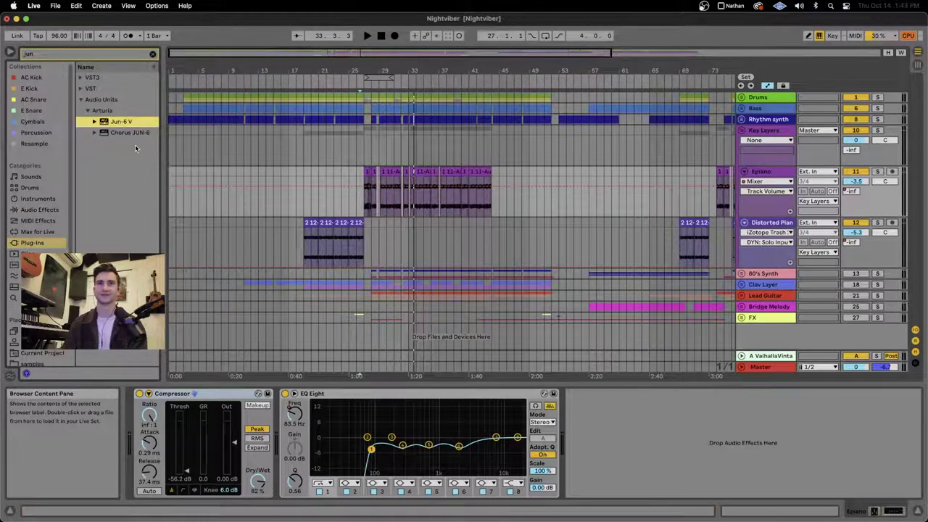
pyautogui.press('Down')
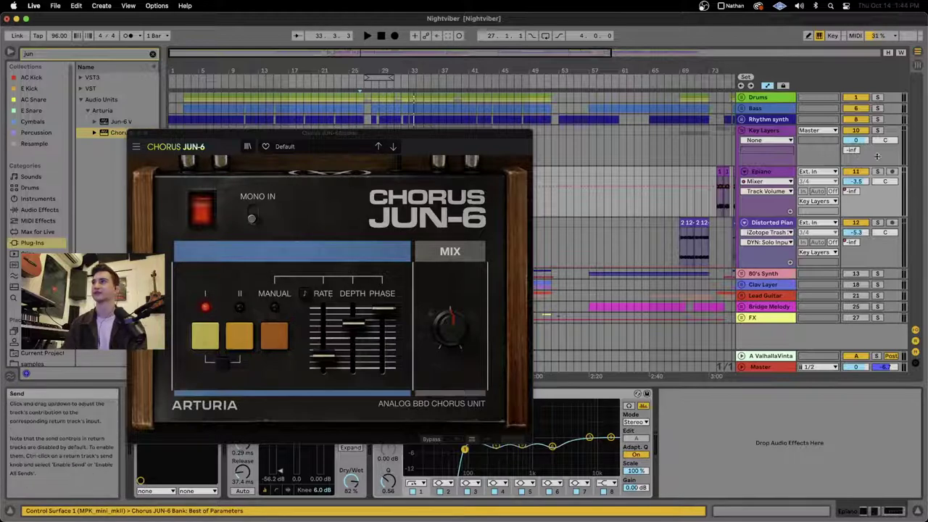
pyautogui.moveTo(440, 138); pyautogui.dragTo(795, 136)
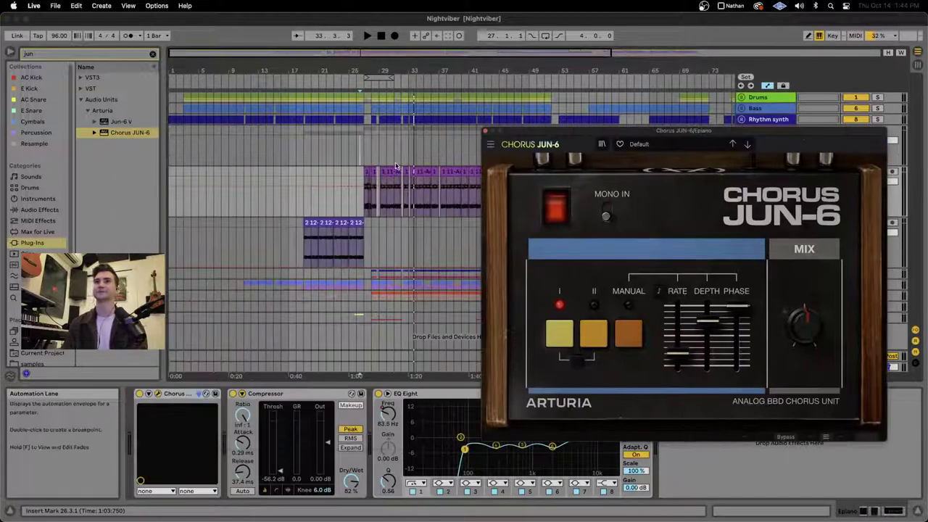
# Select the Epiano section from bar 29 to 32 and play it to hear the chorus.
pyautogui.moveTo(383, 192); pyautogui.dragTo(404, 192)
pyautogui.press('space')
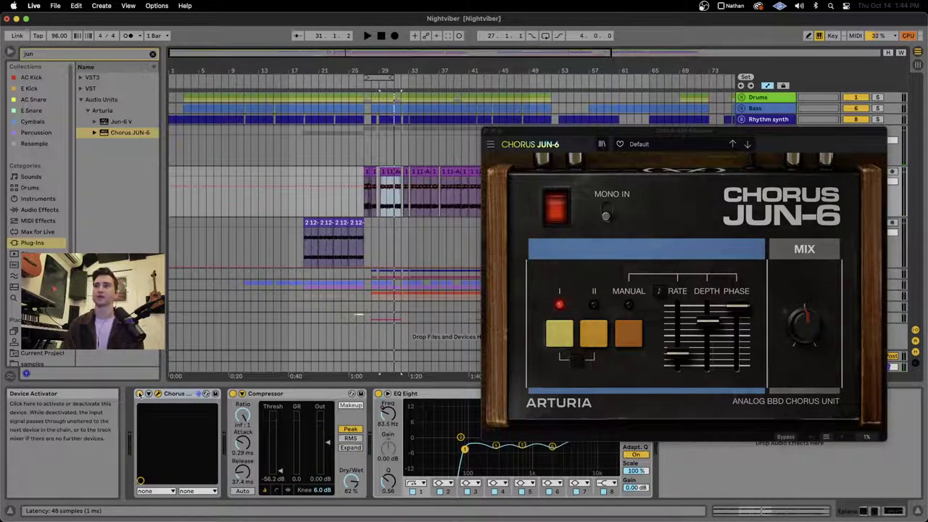
pyautogui.press('space')
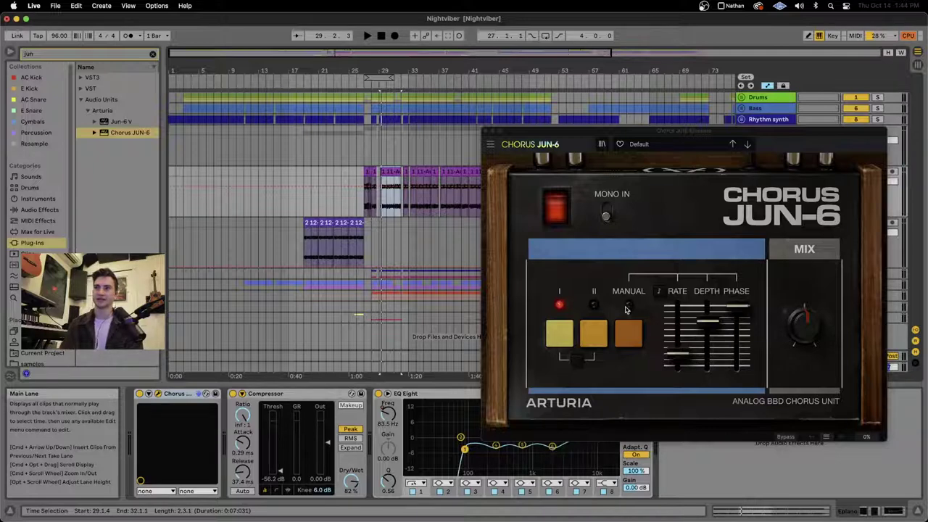
# Try mode II of the Chorus JUN-6 during playback and return to mode I.
pyautogui.click(585, 329)
pyautogui.press('space')
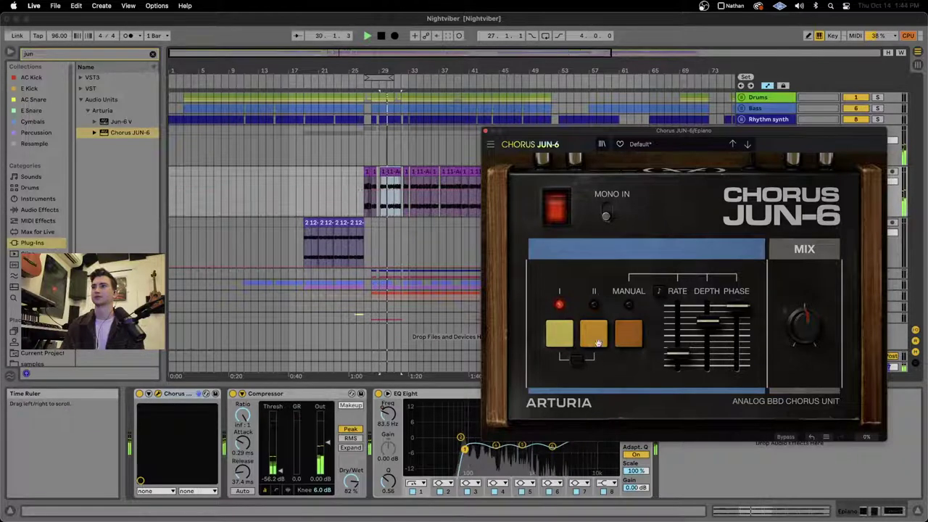
pyautogui.click(596, 337)
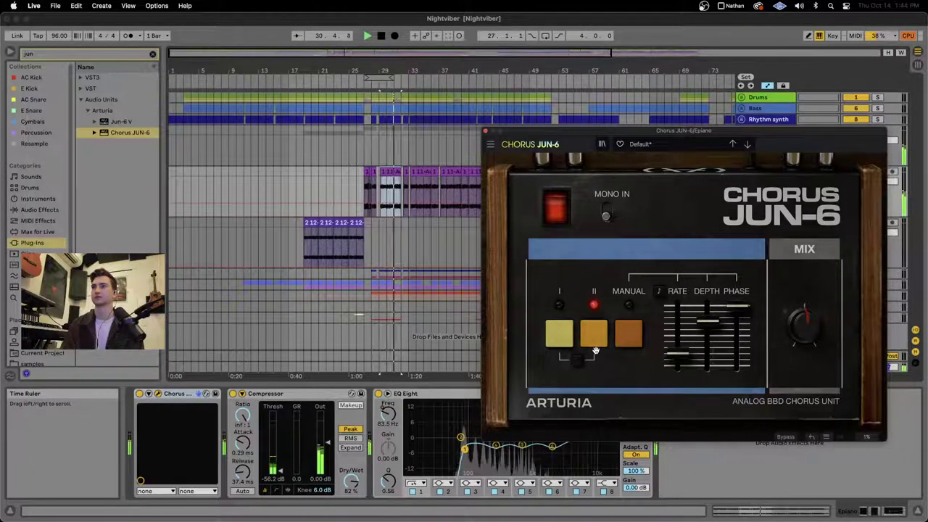
pyautogui.click(567, 339)
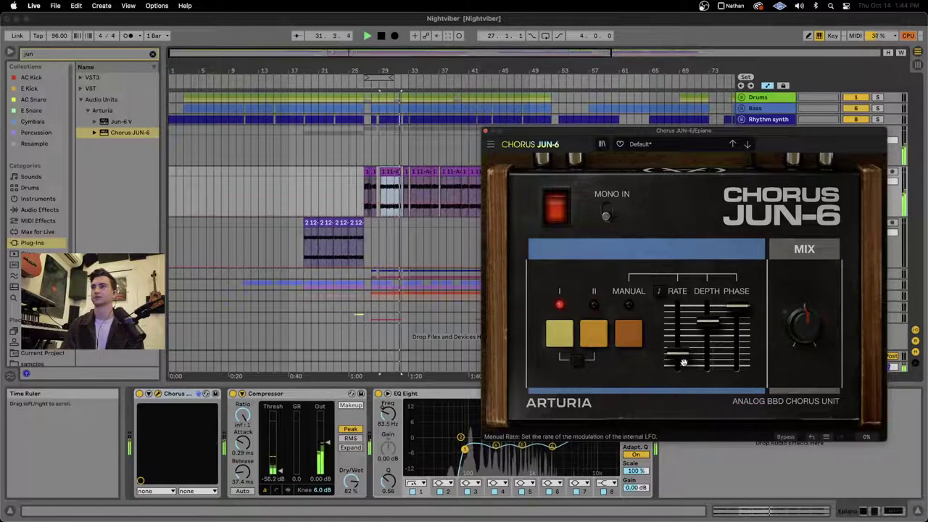
# Raise the Chorus JUN-6's manual rate slightly and lower its manual depth and phase.
pyautogui.moveTo(677, 360); pyautogui.dragTo(707, 336)
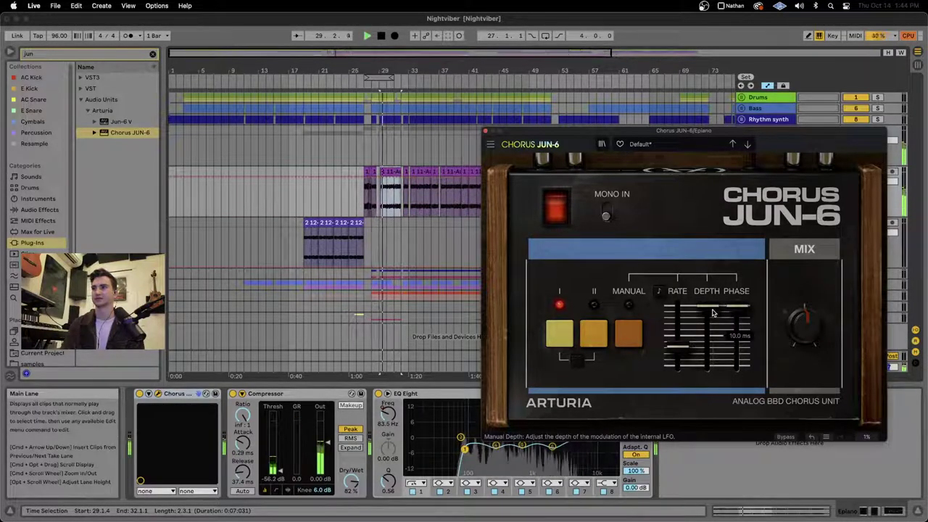
pyautogui.moveTo(708, 309); pyautogui.dragTo(708, 350)
pyautogui.moveTo(737, 306); pyautogui.dragTo(737, 328)
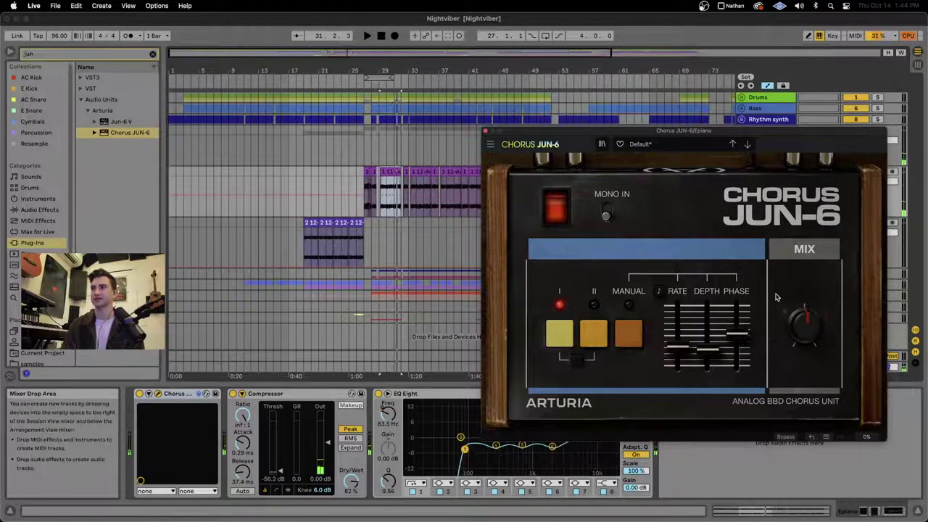
# Close the chorus window, play the full mix from bar 29 with the Epiano unsoloed and turn the Chorus JUN-6 off.
pyautogui.click(485, 133)
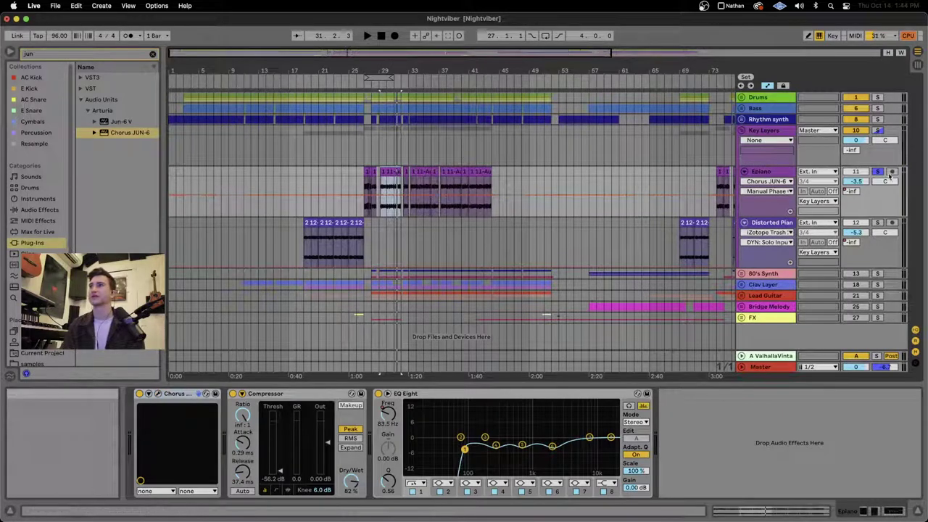
pyautogui.press('space')
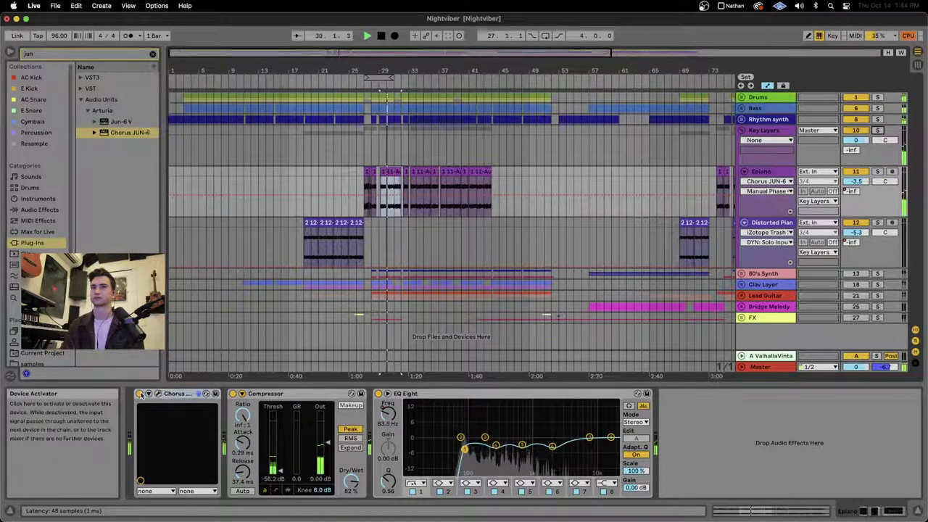
pyautogui.click(140, 395)
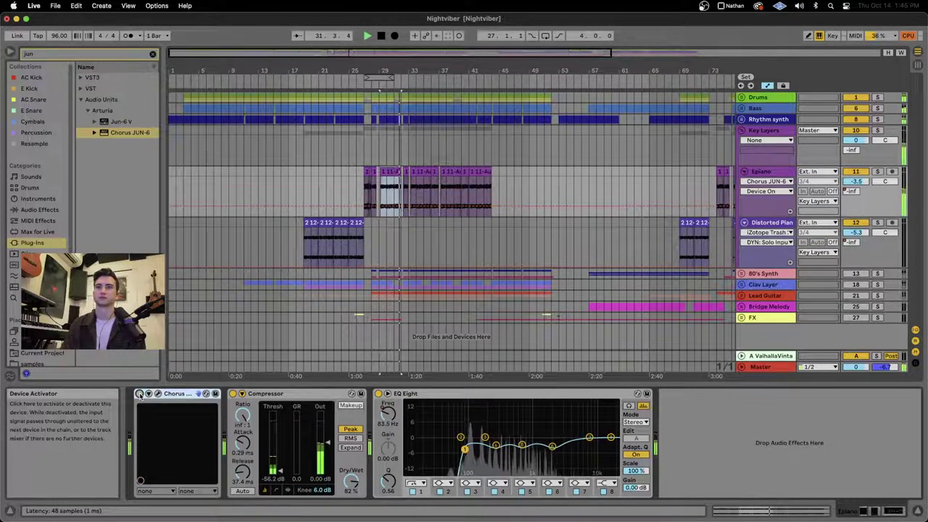
# Turn the Epiano's Chorus JUN-6 back on, stop playback and select the track's Compressor.
pyautogui.click(140, 395)
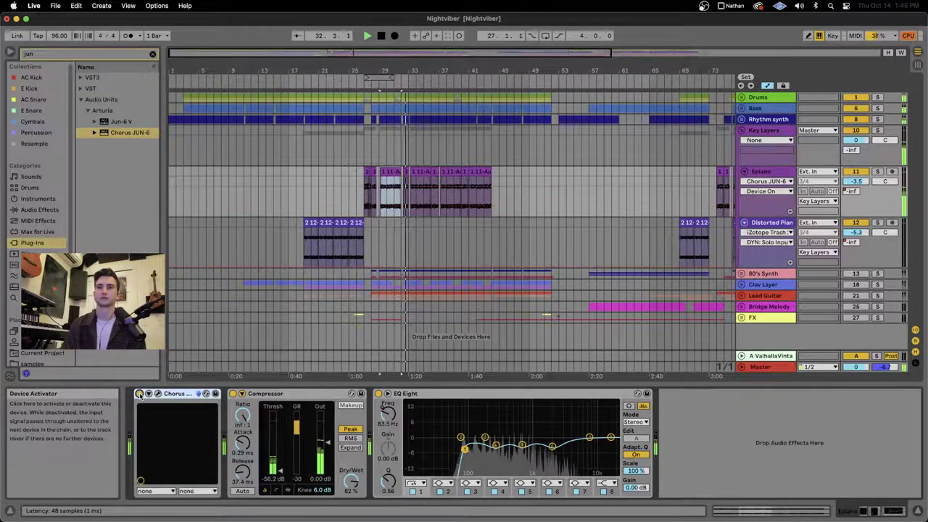
pyautogui.press('space')
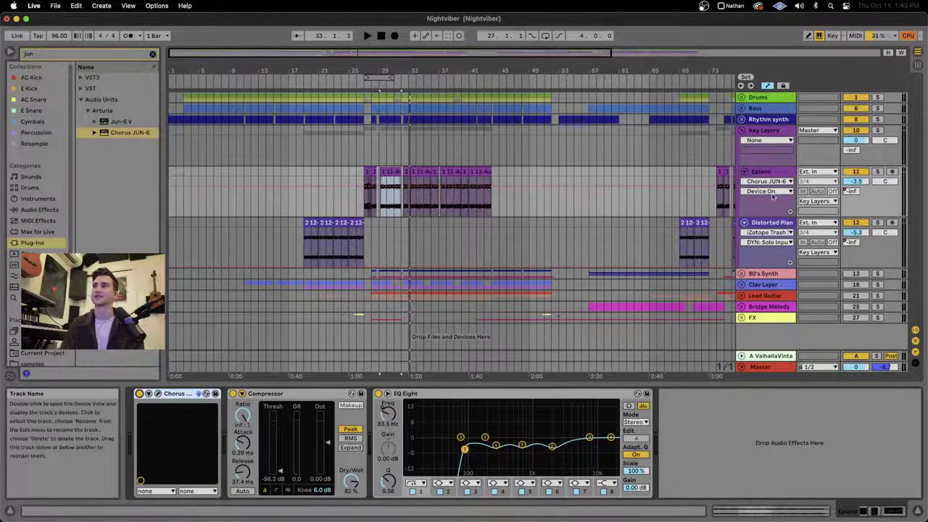
pyautogui.click(763, 171)
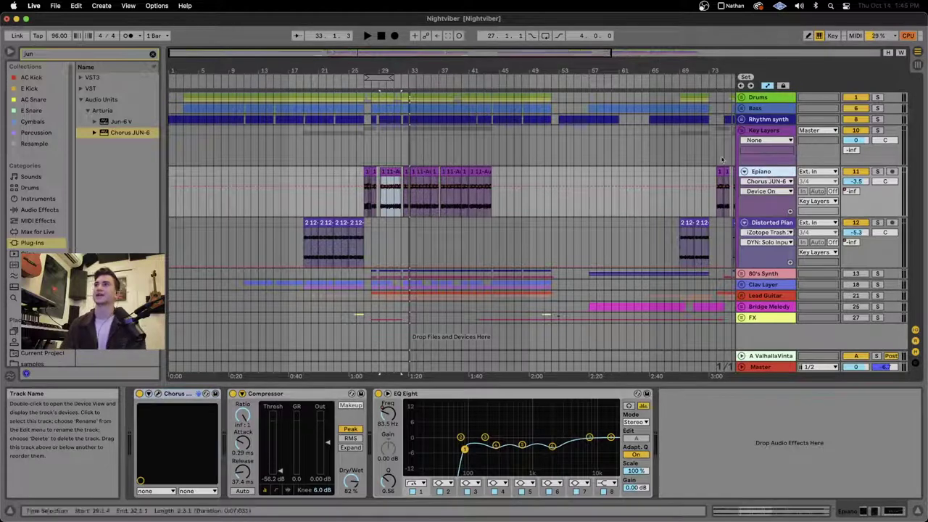
pyautogui.click(301, 324)
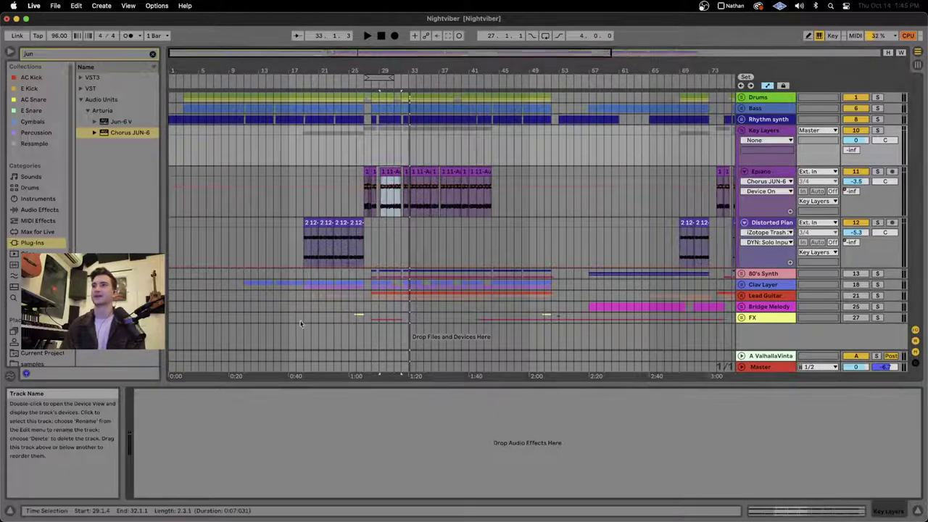
pyautogui.click(762, 172)
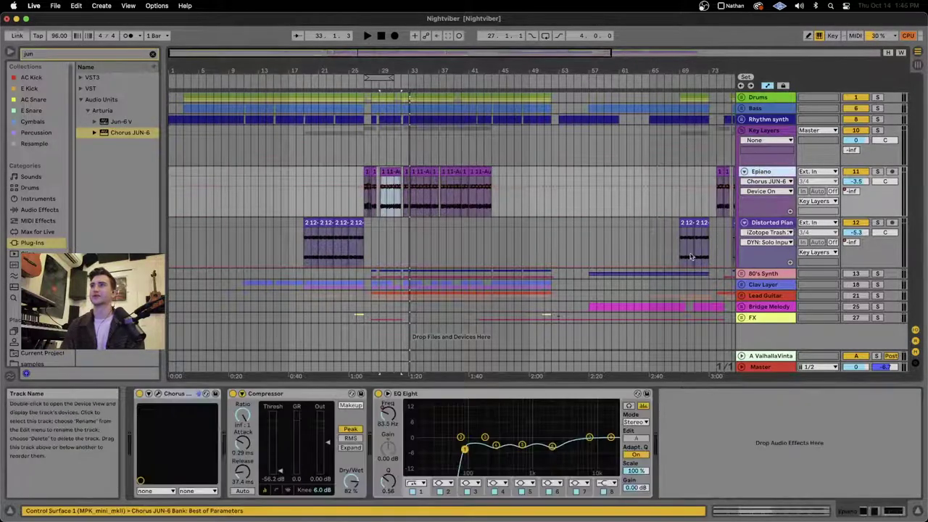
pyautogui.click(275, 393)
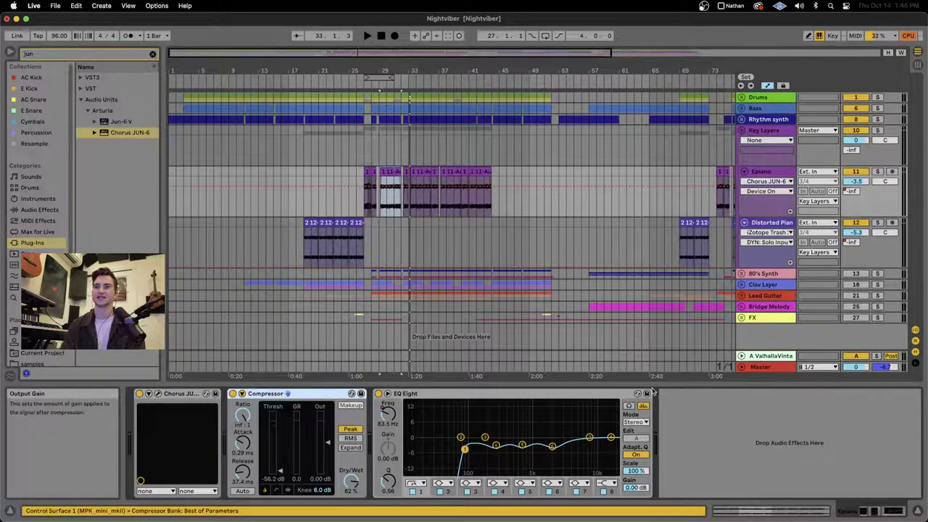
# Remove the Compressor from the Distorted Piano track and move the Epiano's Compressor onto the Key Layers group.
pyautogui.click(773, 224)
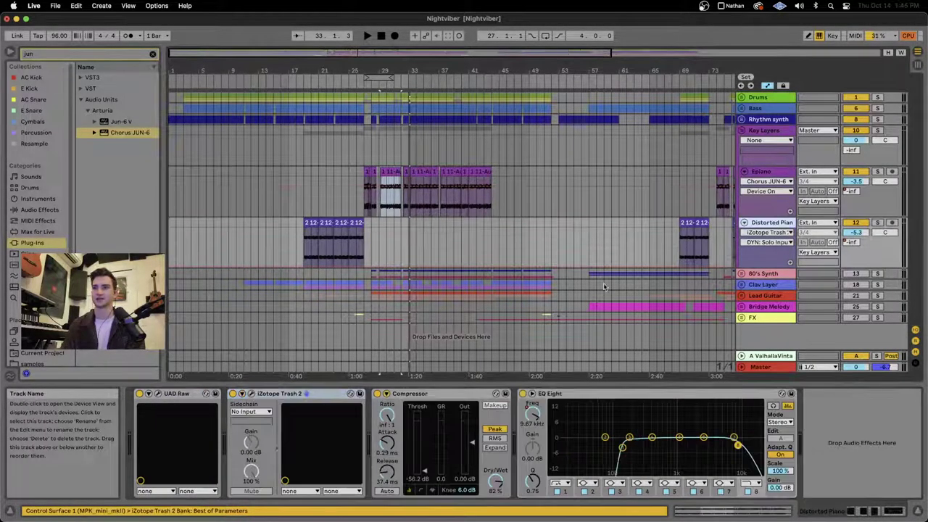
pyautogui.click(441, 392)
pyautogui.press('Delete')
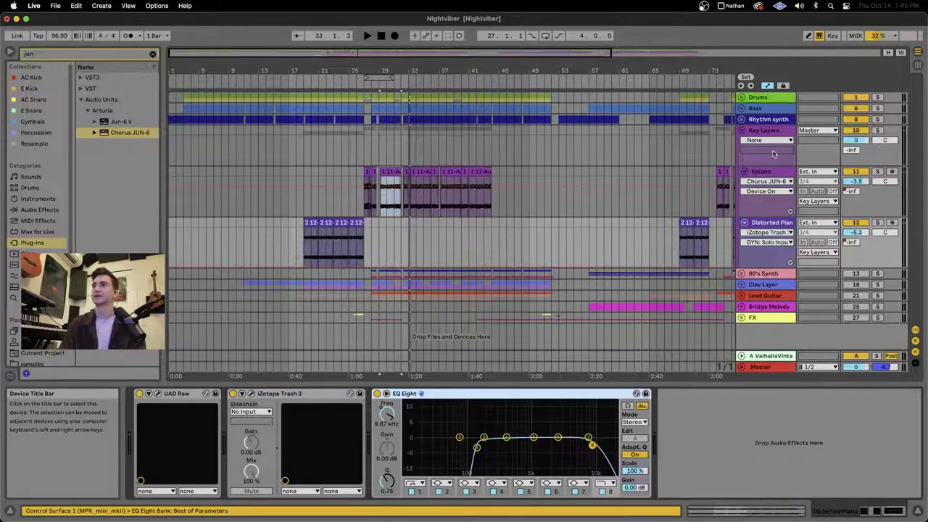
pyautogui.click(762, 172)
pyautogui.click(326, 396)
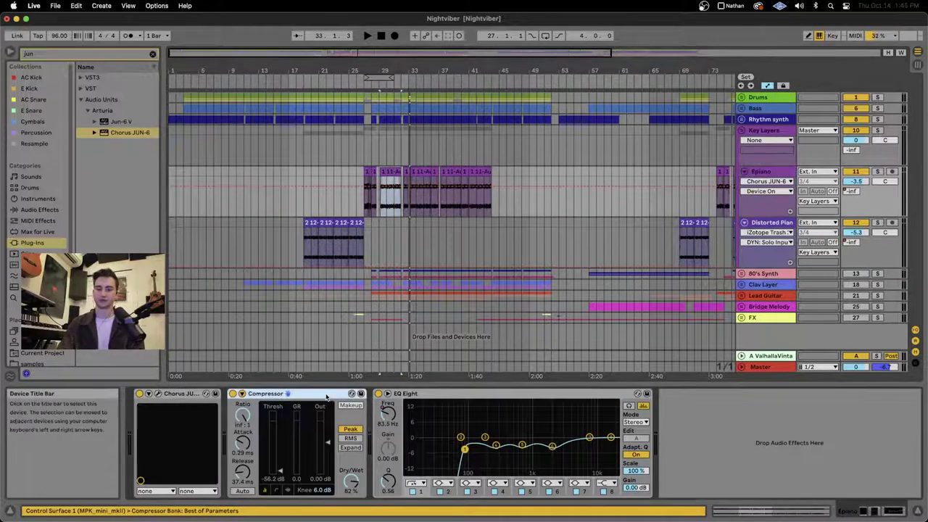
pyautogui.press('Delete')
pyautogui.click(772, 131)
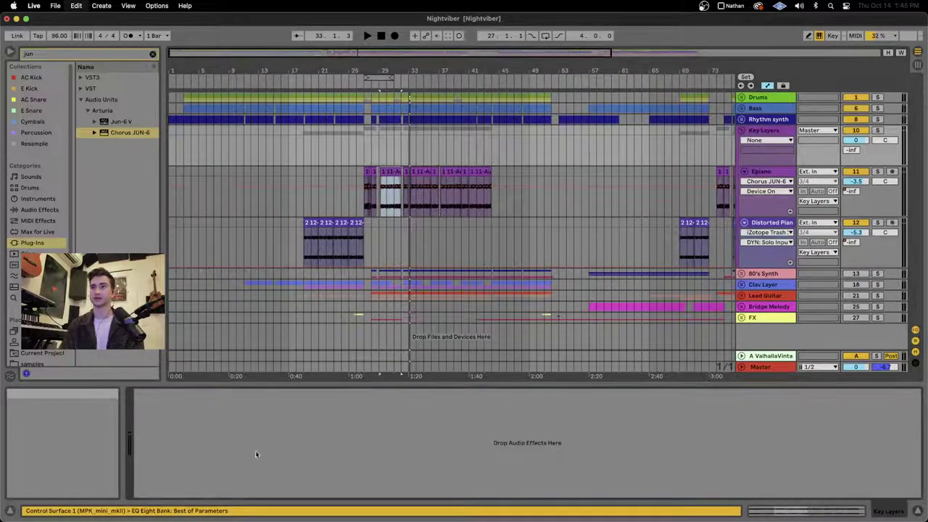
pyautogui.press('super+v')
# Find EQ Eight among the audio effects and add it after the Compressor on the Key Layers group.
pyautogui.click(51, 57)
pyautogui.write('eq')
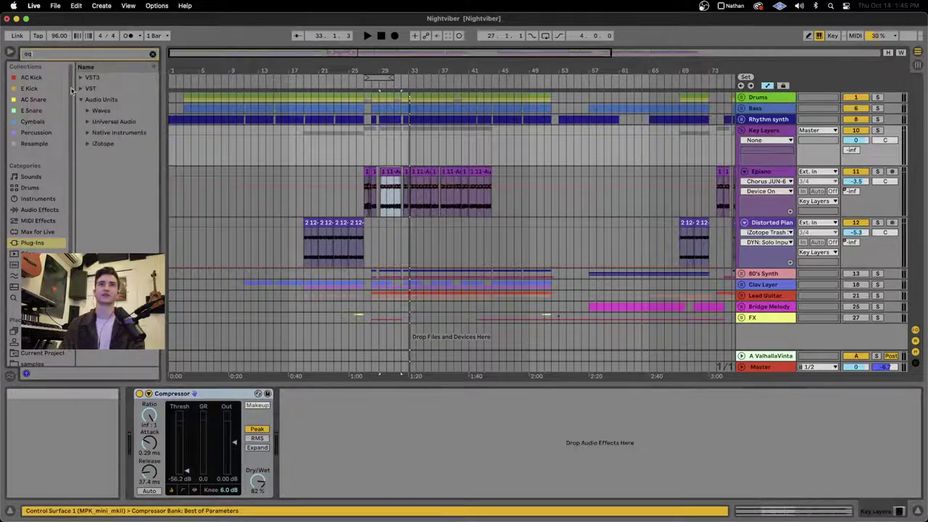
pyautogui.doubleClick(106, 100)
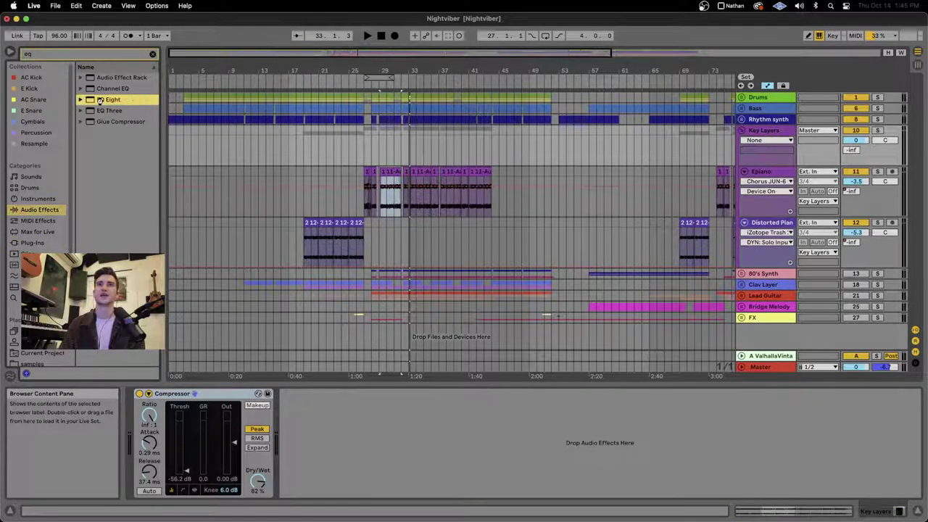
# Play the Distorted Piano section from around bar 23, try reshaping the lowest band of the Key Layers EQ Eight and undo it.
pyautogui.press('space')
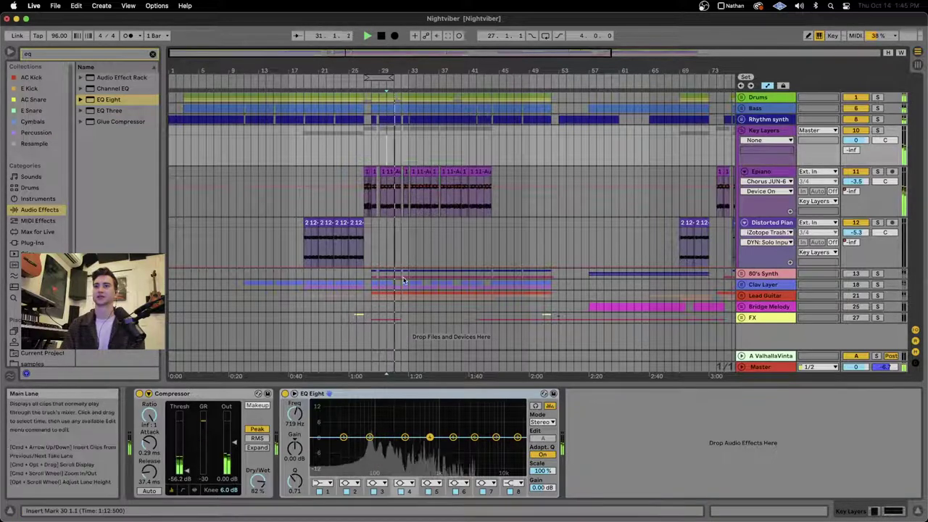
pyautogui.click(335, 242)
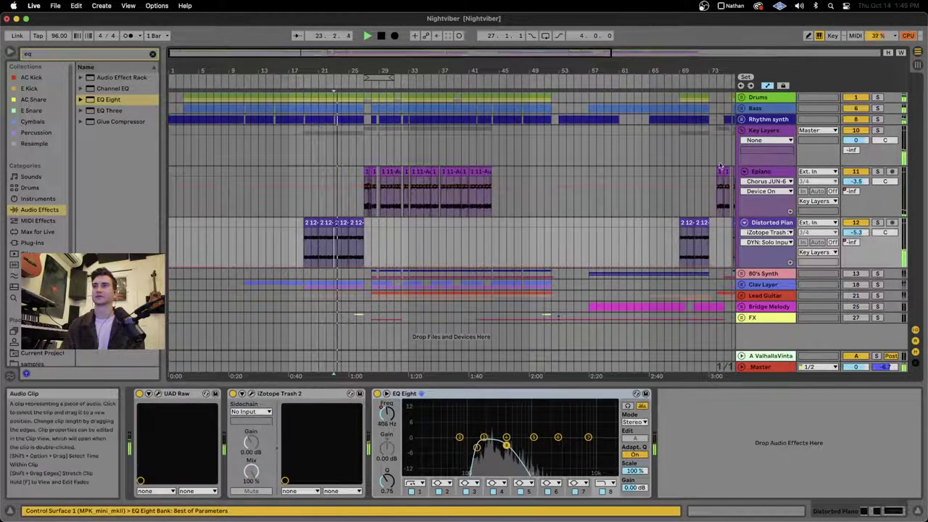
pyautogui.click(771, 132)
pyautogui.moveTo(344, 437); pyautogui.dragTo(365, 403)
pyautogui.press('super+z')
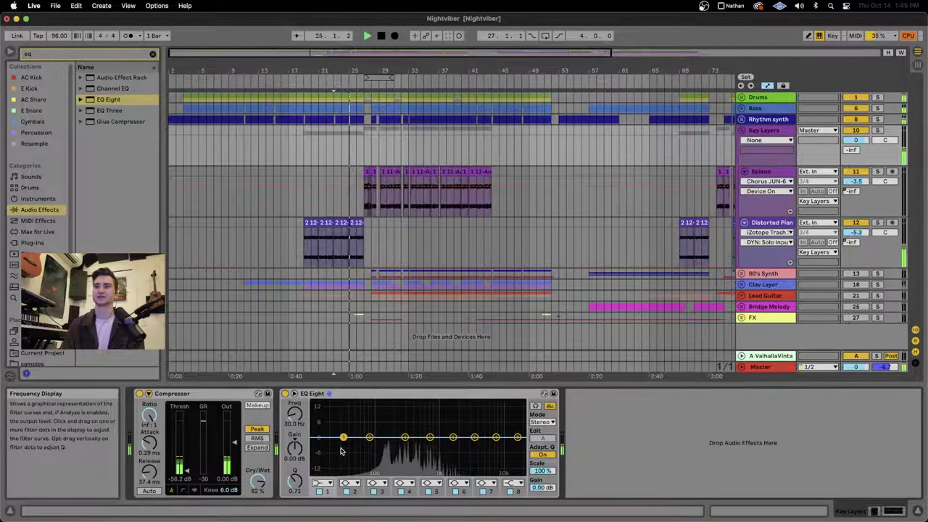
pyautogui.press('space')
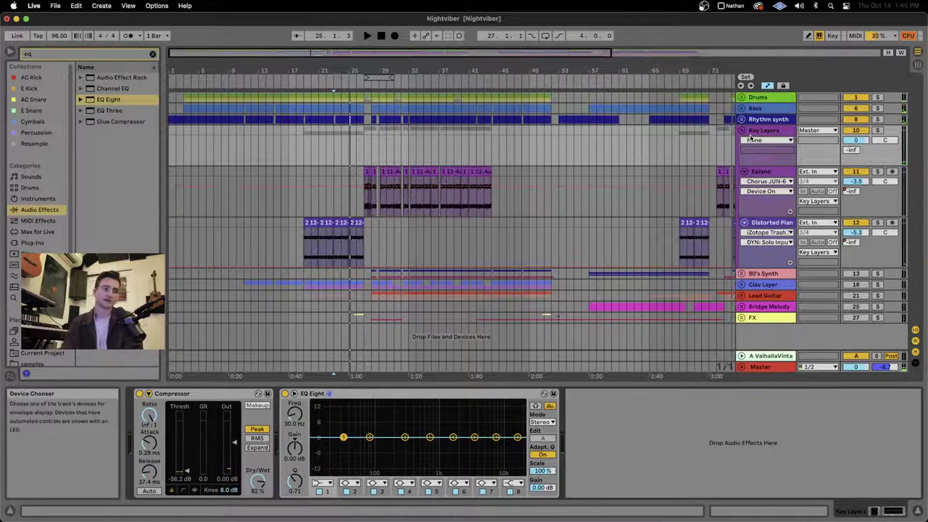
# Collapse the Key Layers group, expand the 80's Synth group and set the playback start at bar 28 on the filter wah synth track.
pyautogui.click(751, 139)
pyautogui.click(743, 132)
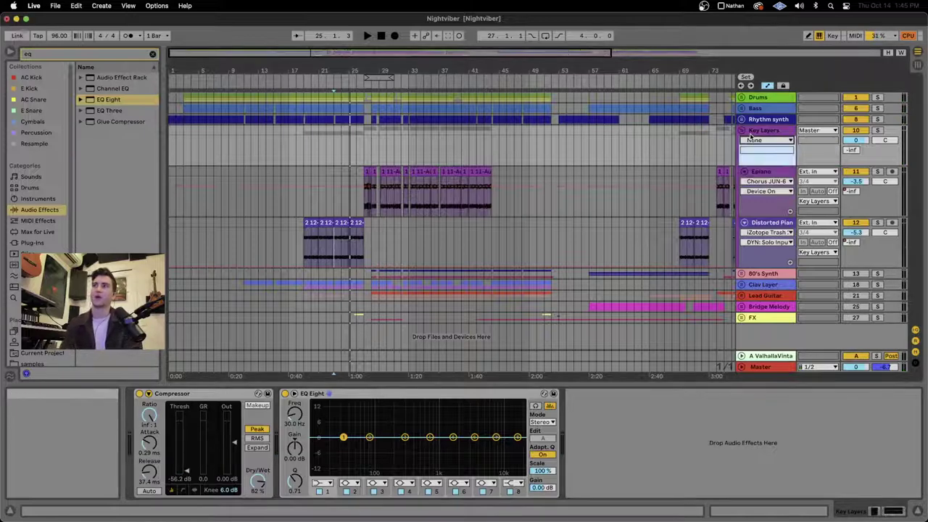
pyautogui.click(742, 131)
pyautogui.click(751, 142)
pyautogui.click(741, 142)
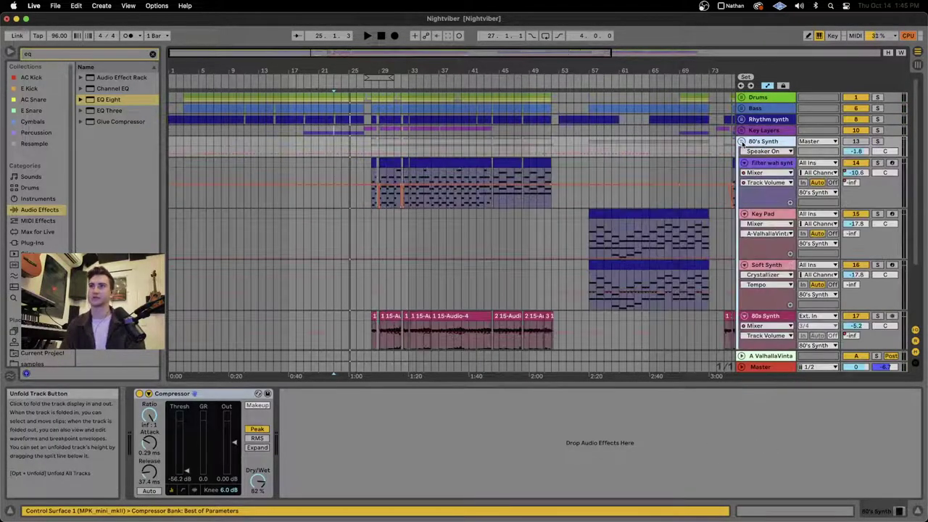
pyautogui.keyDown('super'); pyautogui.scroll(3, 368, 166); pyautogui.keyUp('super')
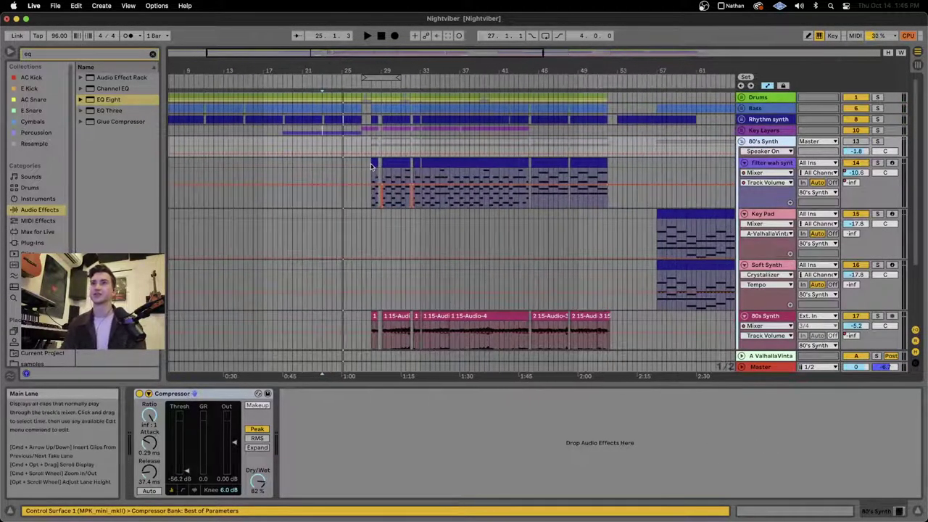
pyautogui.keyDown('super'); pyautogui.scroll(-1, 368, 166); pyautogui.keyUp('super')
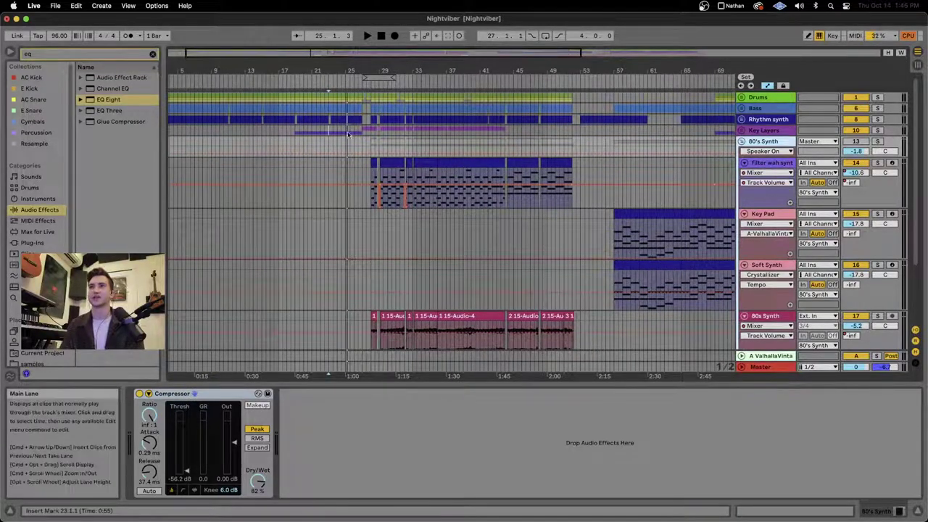
pyautogui.click(376, 163)
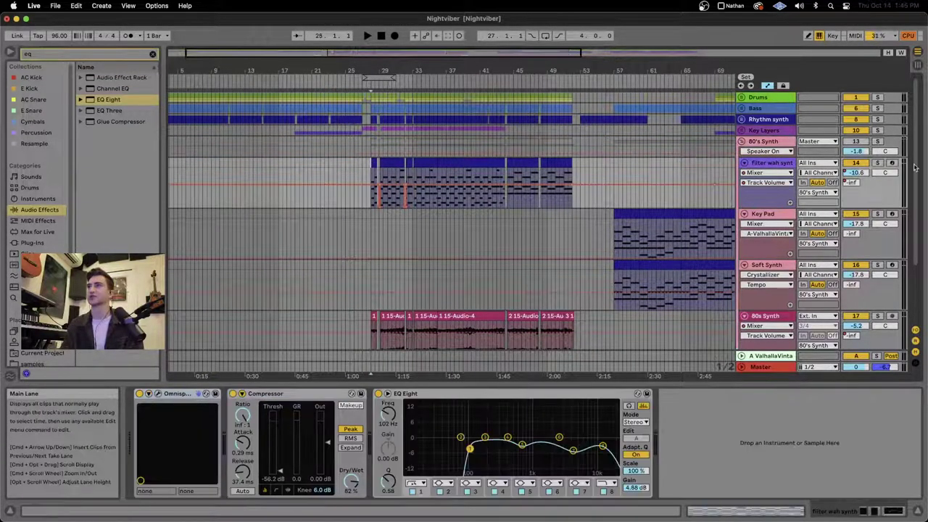
# Play the 80's Synth group from bar 28 and listen to its 80s Synth and filter wah synth tracks in solo.
pyautogui.keyDown('super'); pyautogui.scroll(-4, 677, 178); pyautogui.keyUp('super')
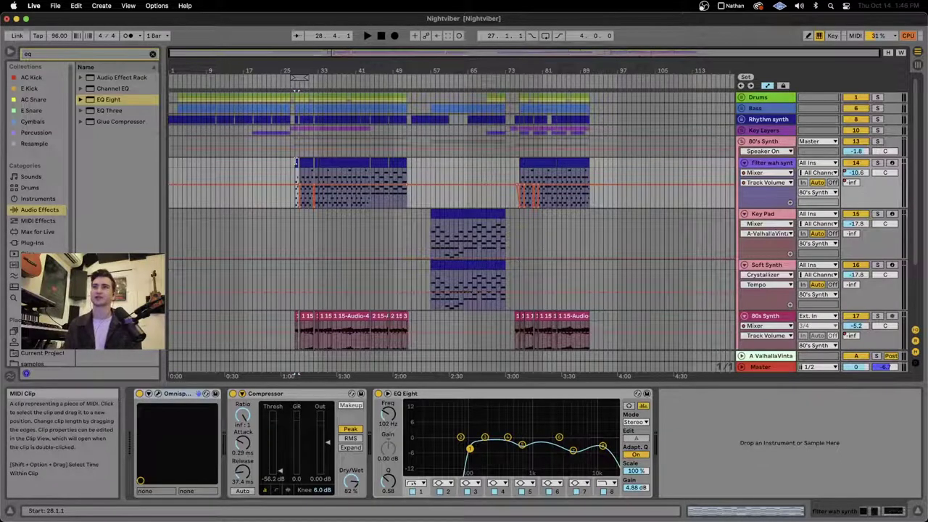
pyautogui.scroll(-3, 519, 165)
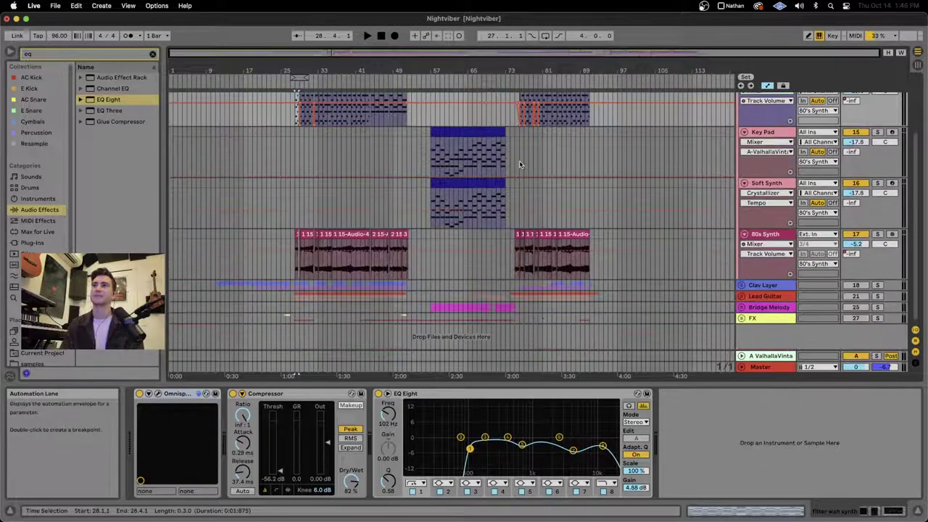
pyautogui.scroll(3, 530, 268)
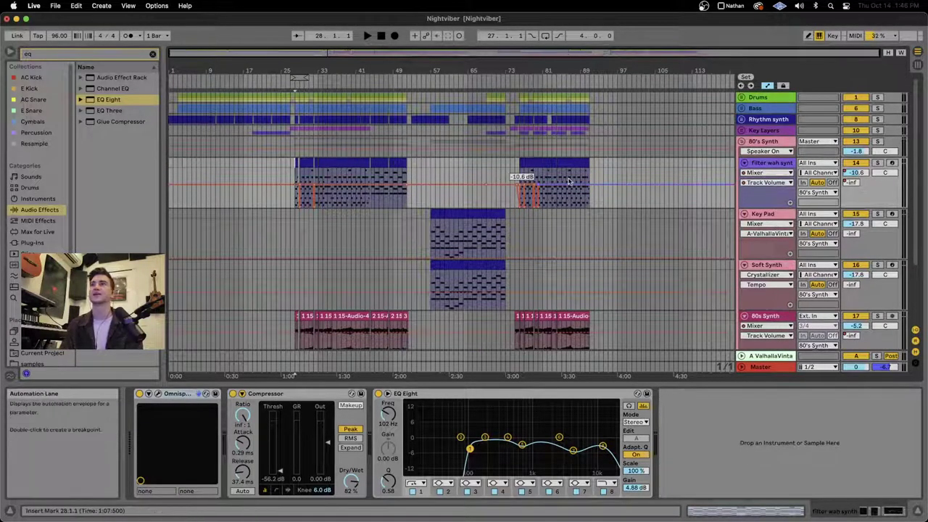
pyautogui.scroll(-3, 569, 182)
pyautogui.scroll(3, 569, 257)
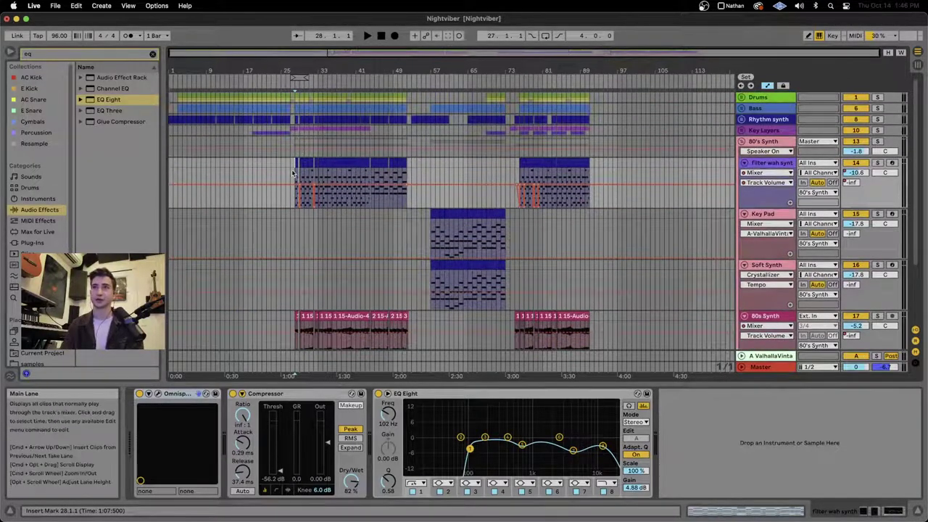
pyautogui.scroll(5, 294, 174)
pyautogui.press('space')
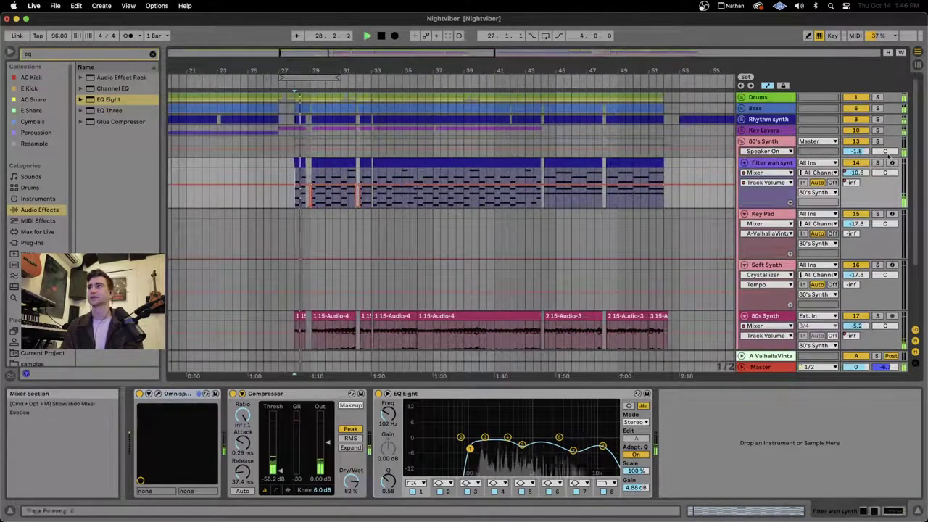
pyautogui.scroll(-2, 605, 203)
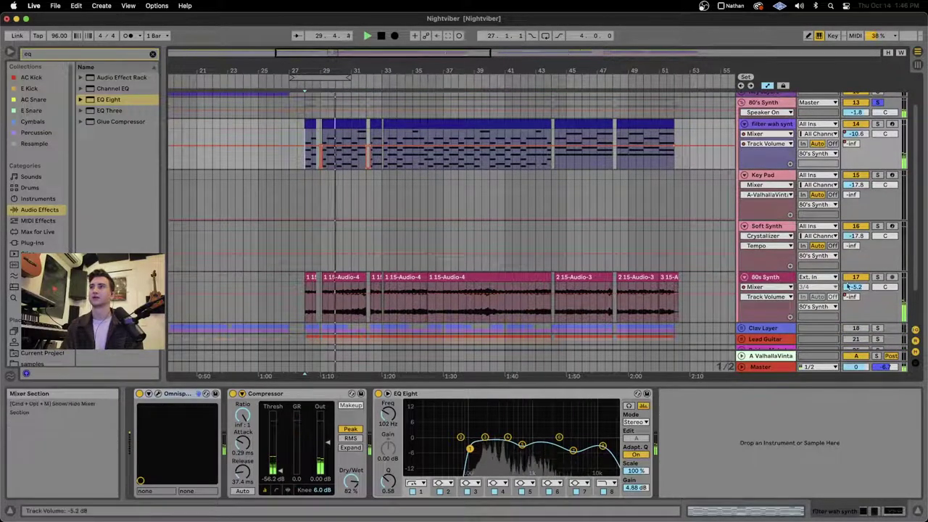
pyautogui.click(877, 277)
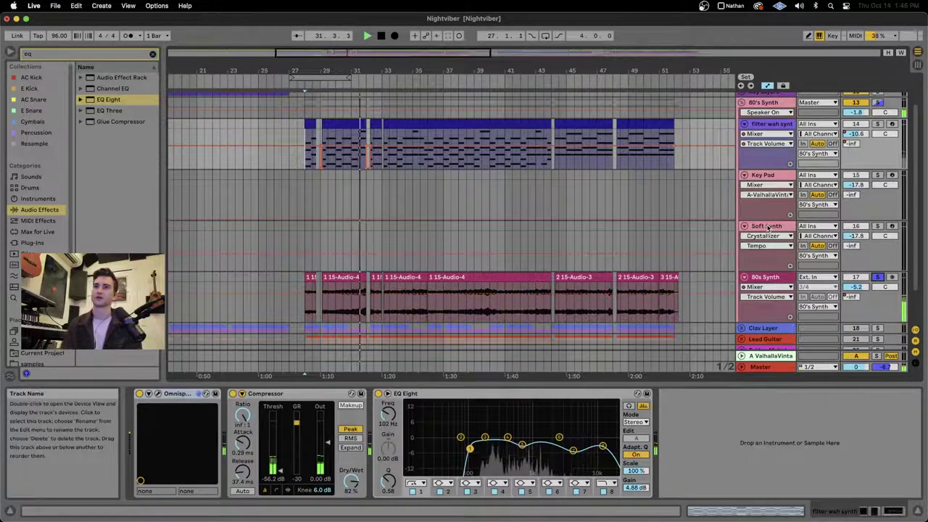
pyautogui.click(761, 278)
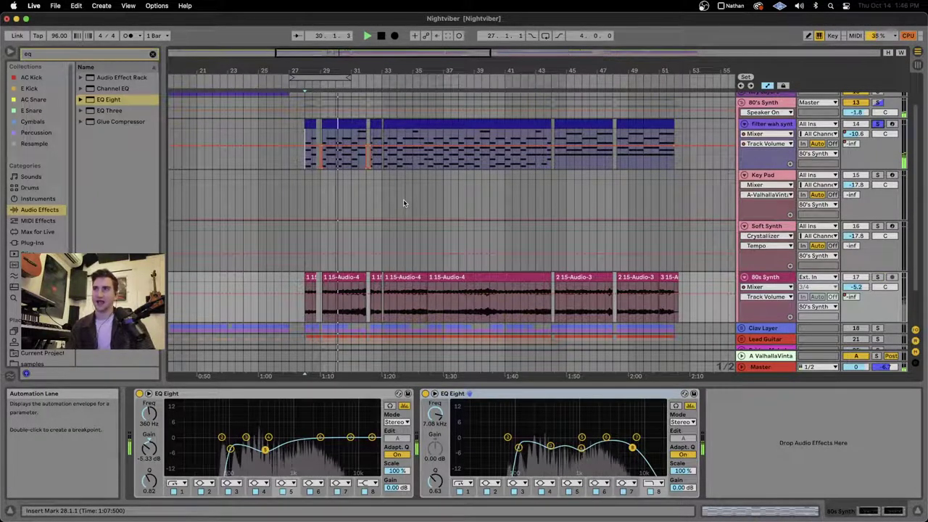
# Show the filter wah synth's devices, unsolo the 80's Synth group and replay the section from bar 28 in the full mix.
pyautogui.click(776, 124)
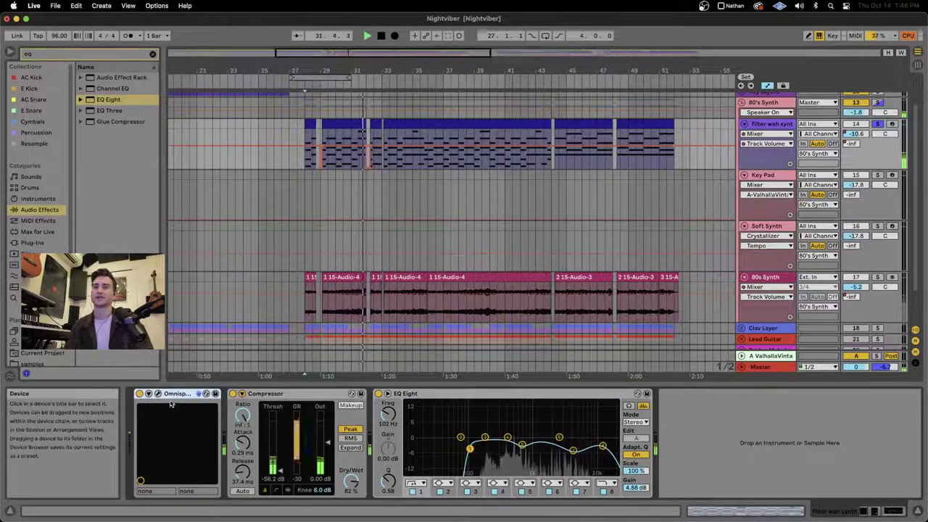
pyautogui.click(877, 103)
pyautogui.press('space')
pyautogui.press('space')
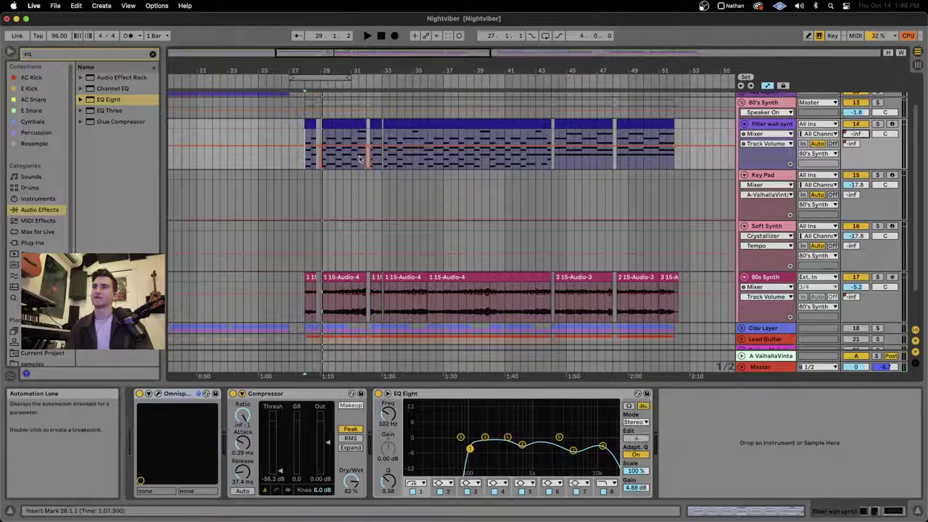
# Add a Utility after the filter wah synth's EQ Eight and select the track's section from bar 28 to about bar 46.
pyautogui.press('w')
pyautogui.scroll(5, 433, 179)
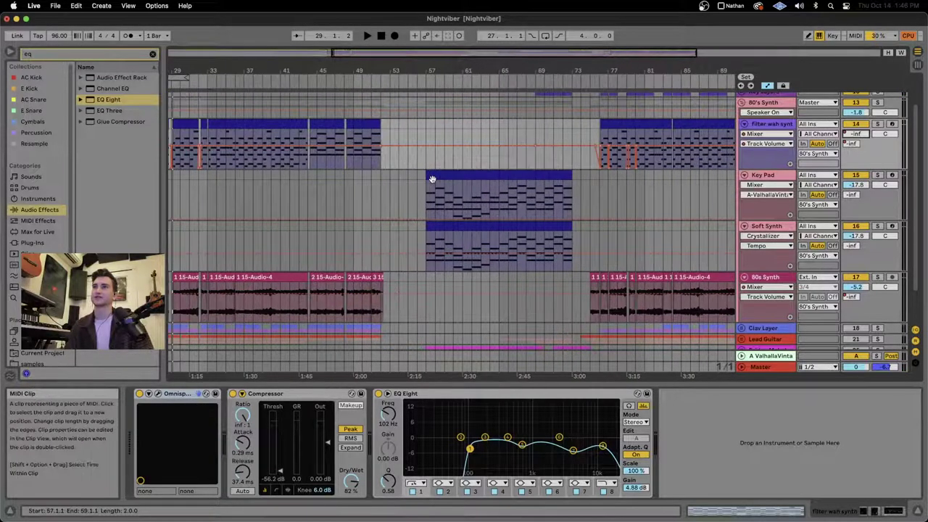
pyautogui.hscroll(-10, 432, 182)
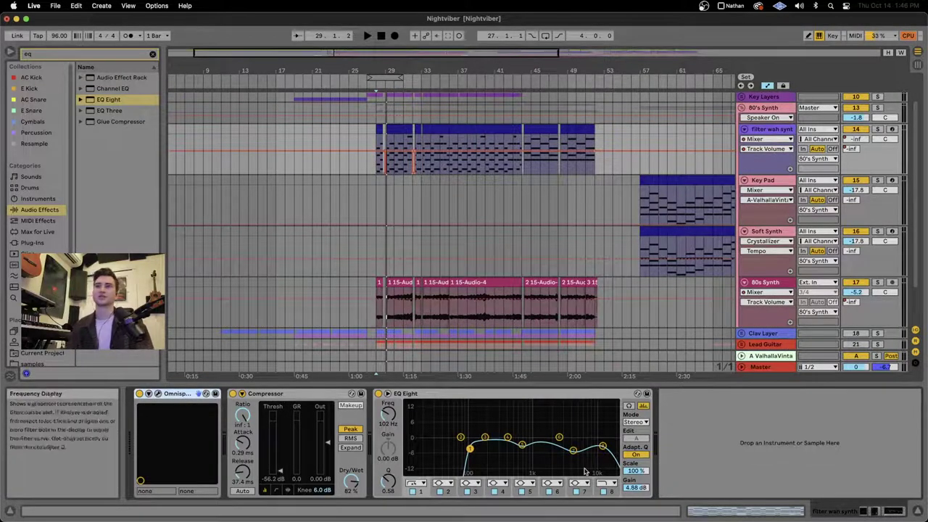
pyautogui.click(67, 54)
pyautogui.write('uti')
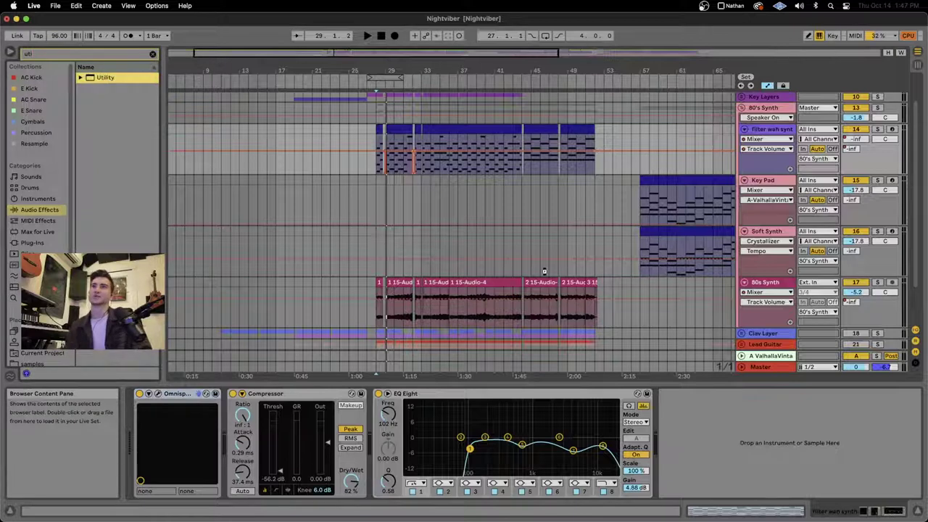
pyautogui.moveTo(544, 272); pyautogui.dragTo(707, 441)
pyautogui.moveTo(376, 161); pyautogui.dragTo(541, 161)
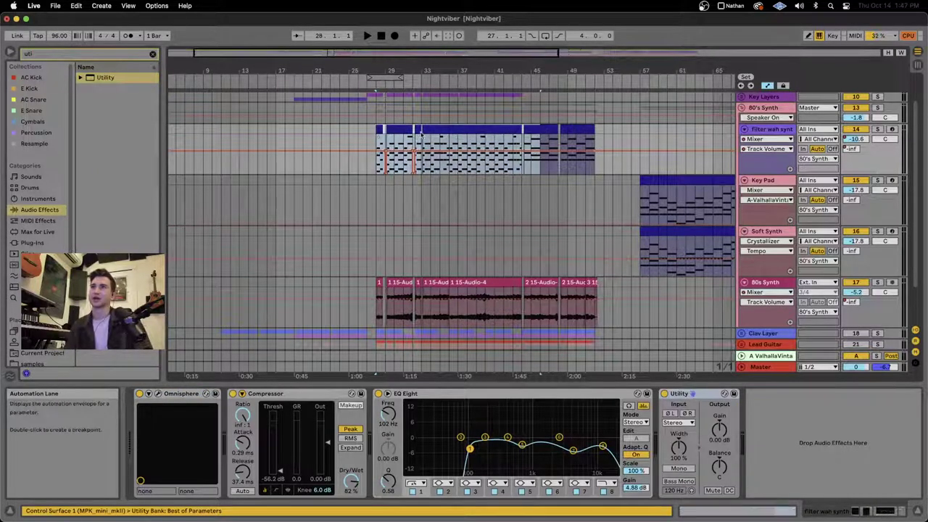
# Play from bar 28 and raise the gain of the filter wah synth's Utility to 3.89 dB while listening.
pyautogui.click(378, 128)
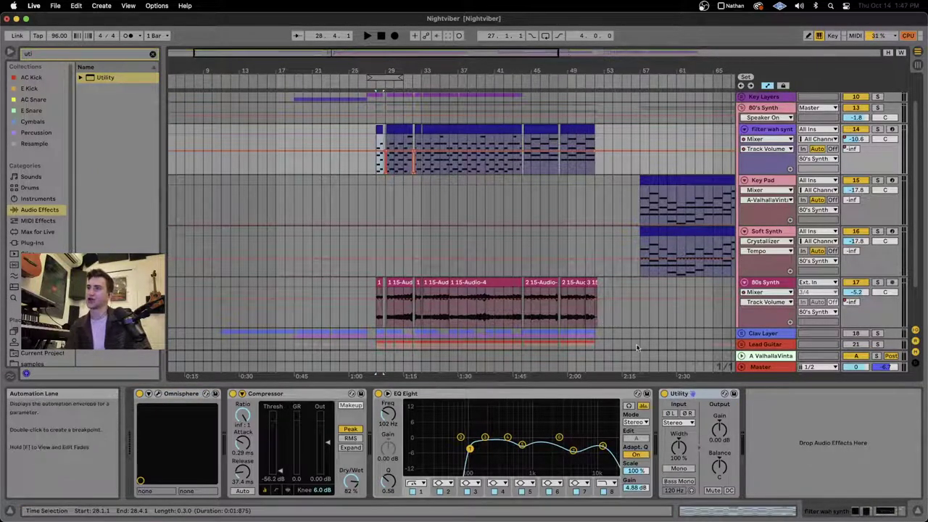
pyautogui.press('space')
pyautogui.click(719, 430)
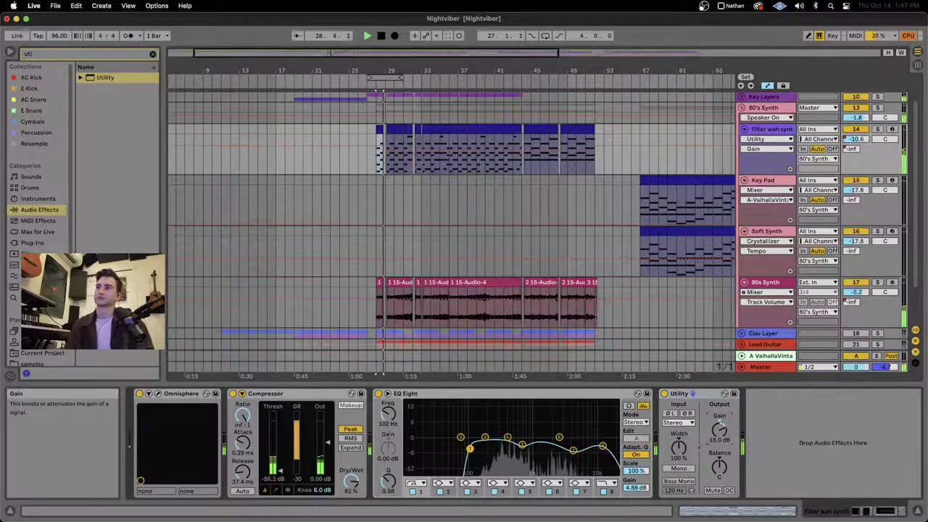
pyautogui.moveTo(721, 433)
pyautogui.mouseDown()
pyautogui.moveTo(721, 414)
pyautogui.moveTo(722, 450)
pyautogui.mouseUp()
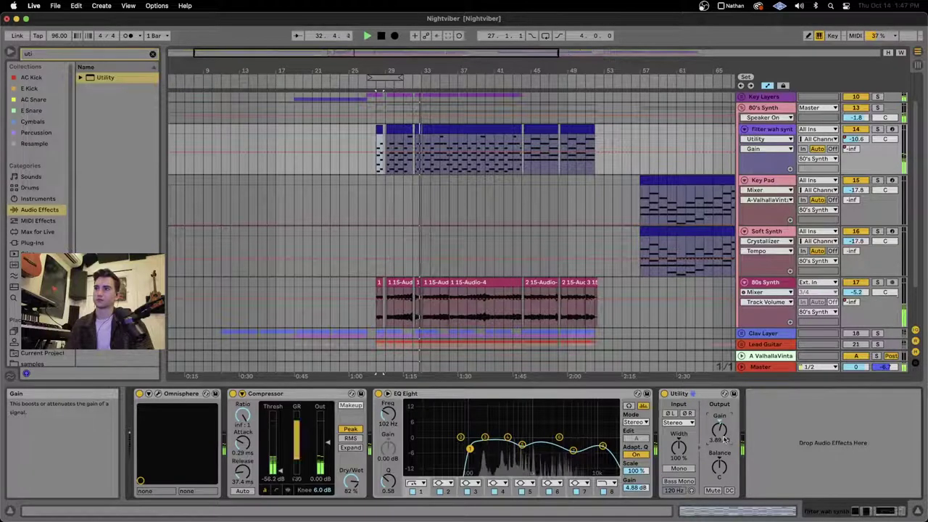
pyautogui.press('space')
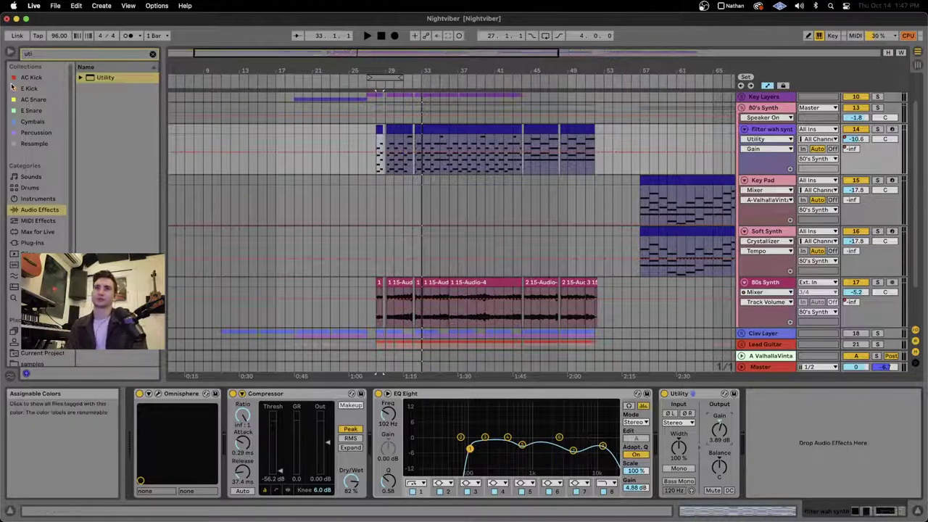
# Search the audio effects for delay and add a Delay to the filter wah synth between Omnisphere and the Compressor.
pyautogui.click(34, 55)
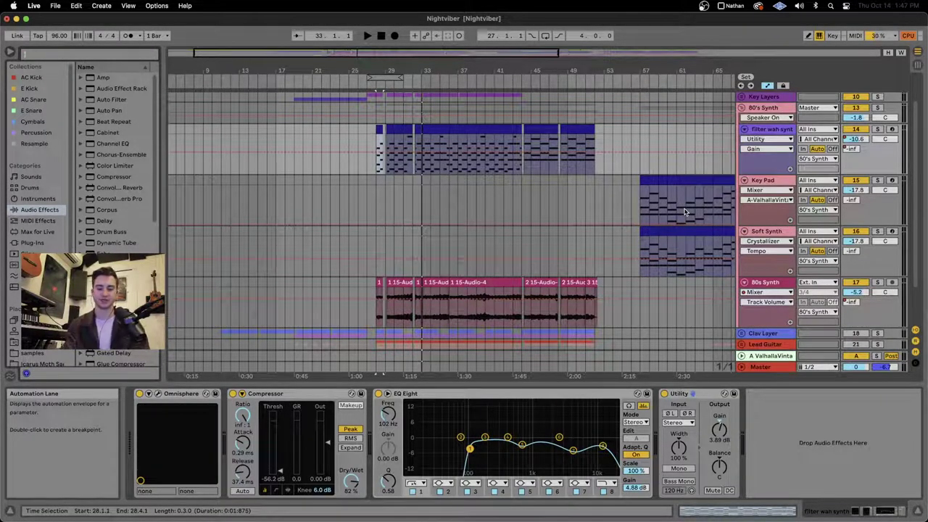
pyautogui.write('delay')
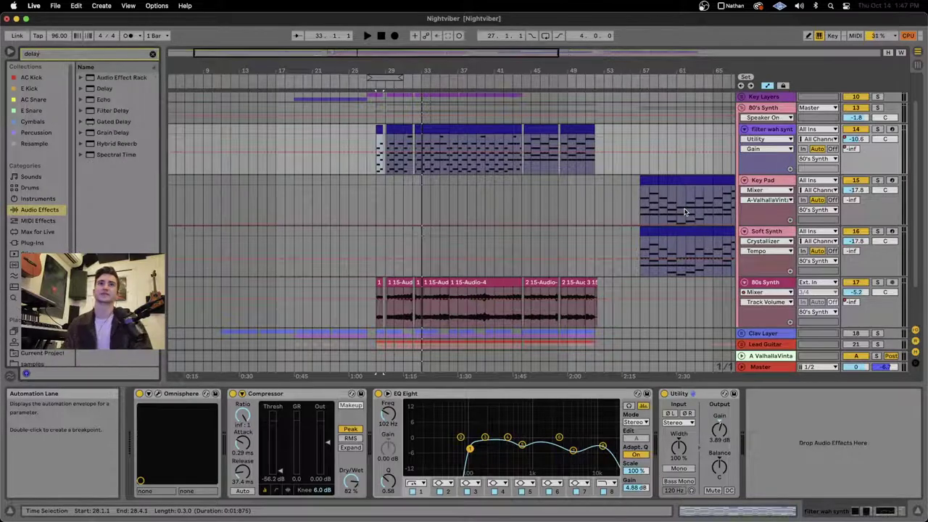
pyautogui.click(107, 88)
pyautogui.moveTo(515, 346); pyautogui.dragTo(803, 428)
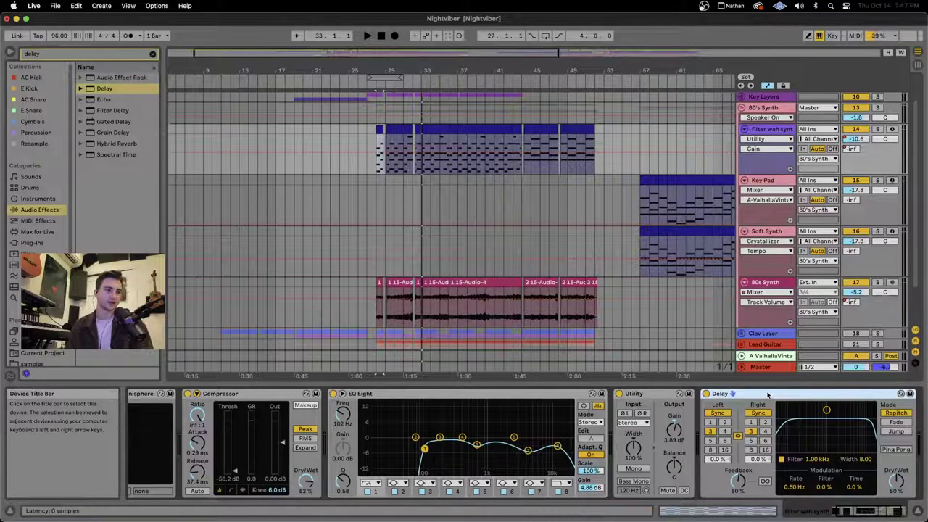
pyautogui.moveTo(797, 393); pyautogui.dragTo(225, 445)
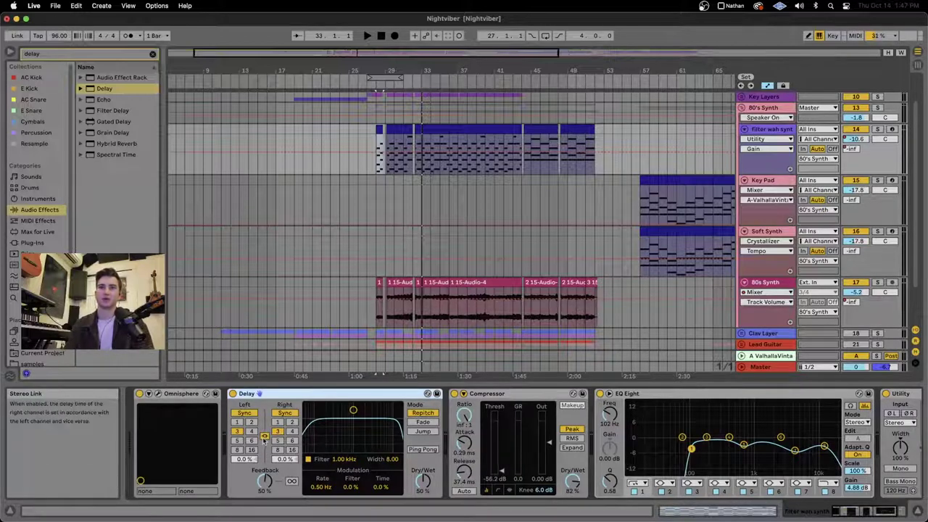
# Unlink the Delay's two channels, switch both from tempo sync to time mode and set each delay time to 1 ms.
pyautogui.click(264, 435)
pyautogui.click(284, 414)
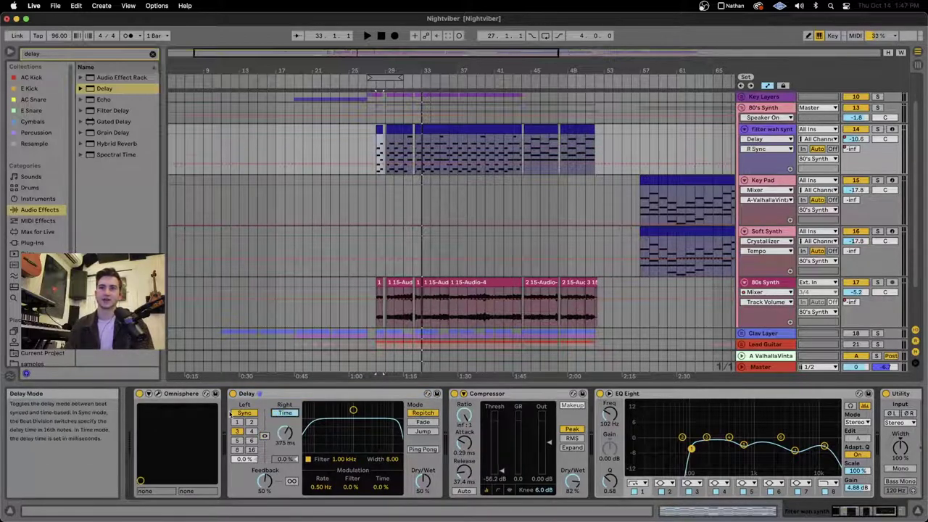
pyautogui.click(244, 414)
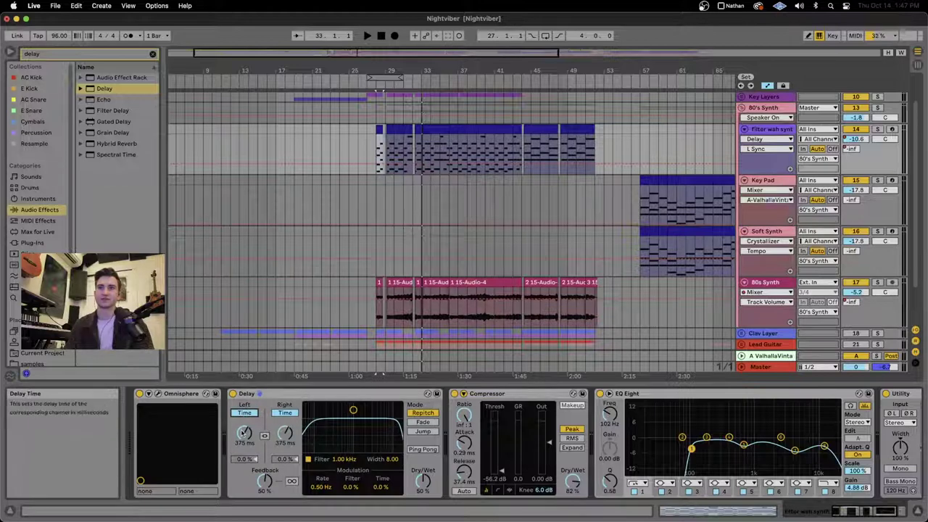
pyautogui.doubleClick(245, 435)
pyautogui.doubleClick(288, 436)
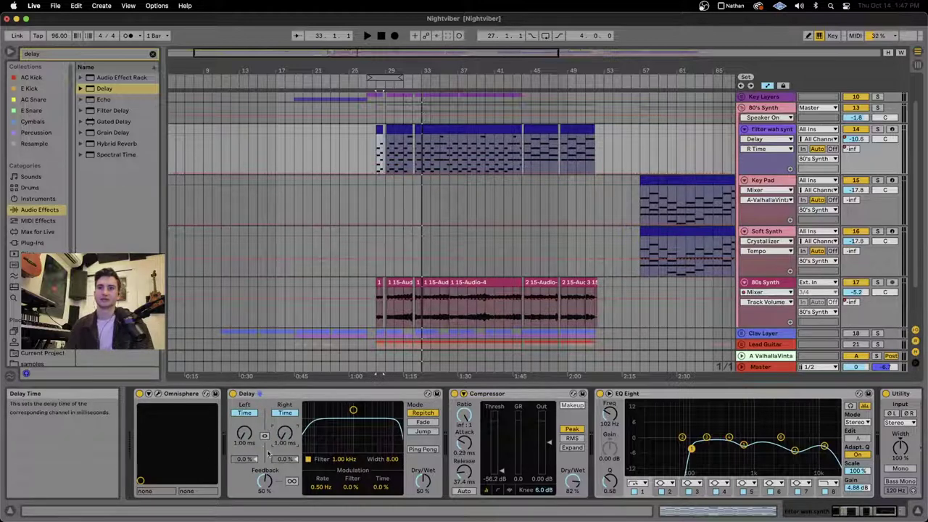
# Set the Delay's feedback to 0%, turn off its filter, set dry/wet to 100% and the right delay time to 15.9 ms.
pyautogui.doubleClick(266, 480)
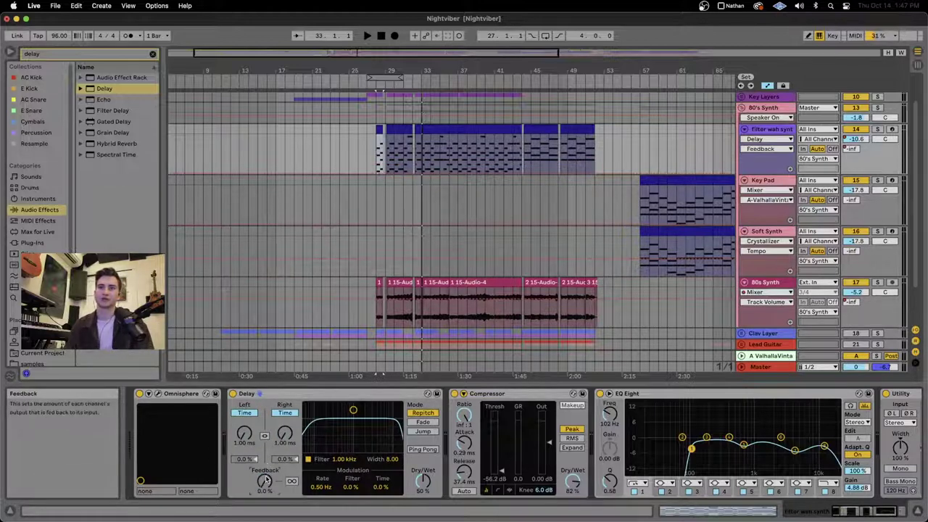
pyautogui.click(309, 459)
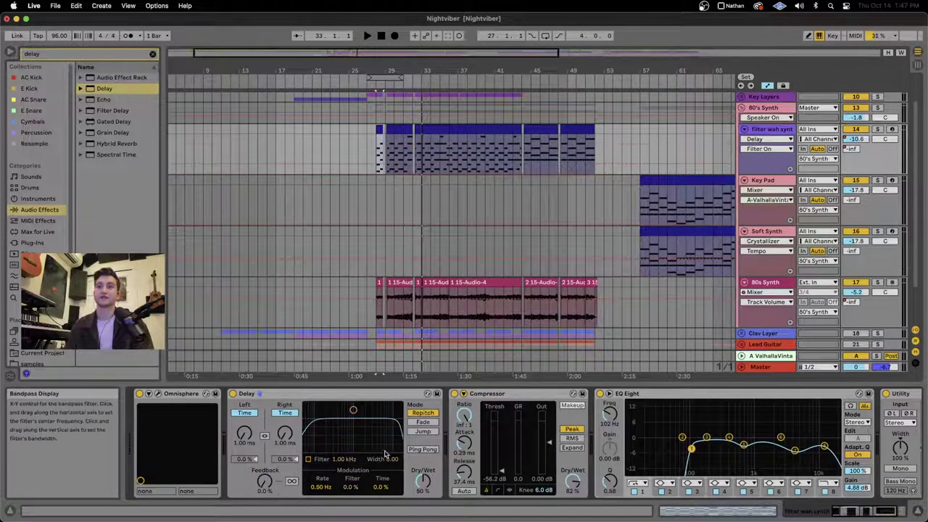
pyautogui.doubleClick(422, 482)
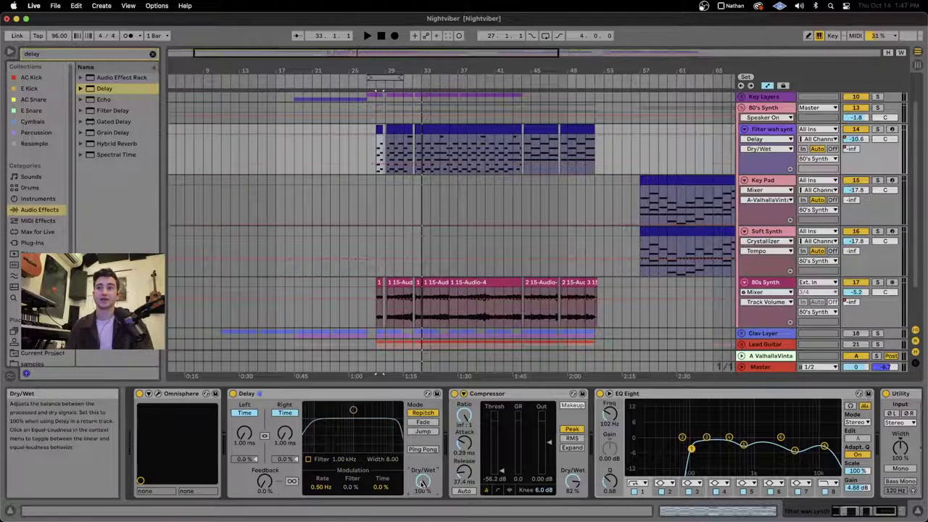
pyautogui.click(283, 440)
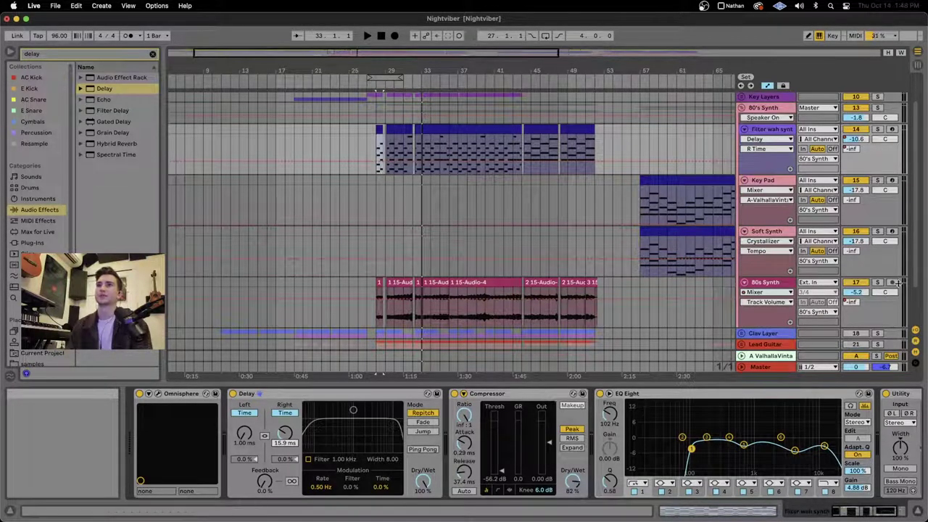
# Play from the filter wah synth's clip at bar 29 and raise its Utility gain to 7.22 dB.
pyautogui.moveTo(368, 148); pyautogui.dragTo(514, 145)
pyautogui.moveTo(376, 309); pyautogui.dragTo(531, 306)
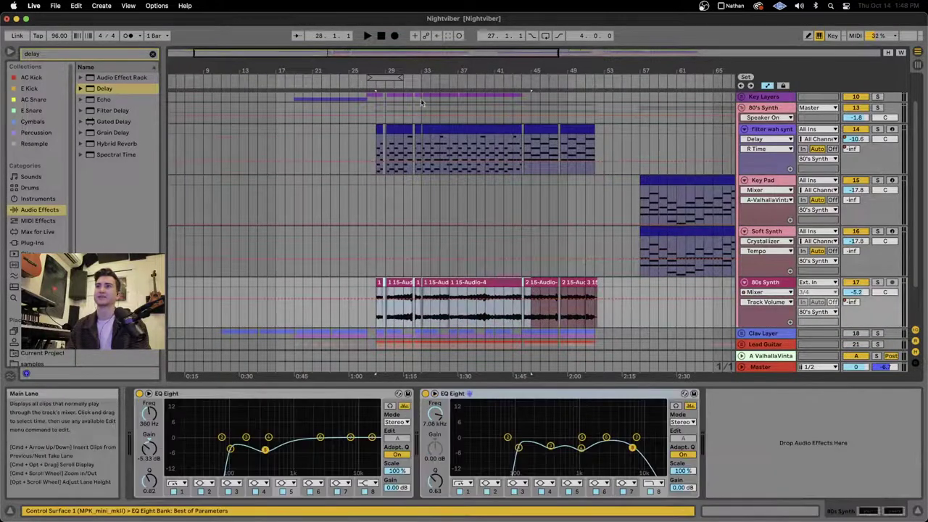
pyautogui.click(397, 129)
pyautogui.press('space')
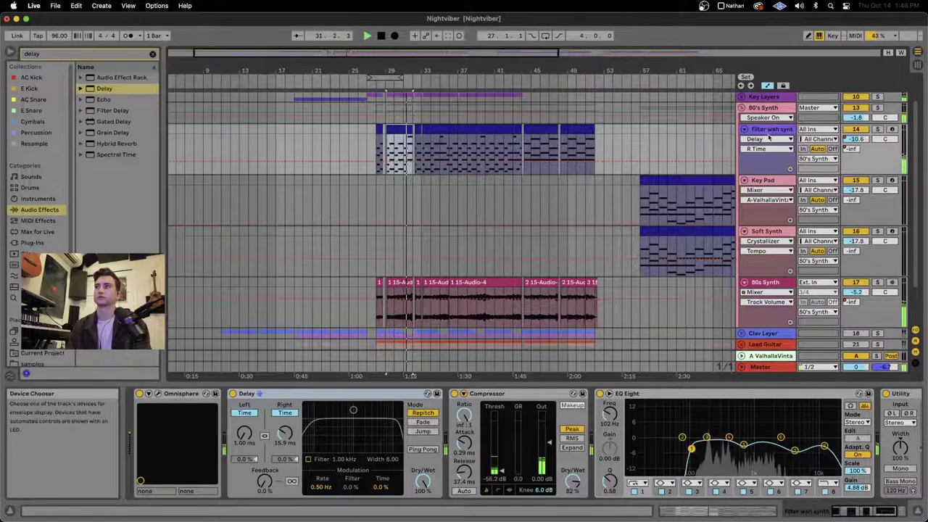
pyautogui.hscroll(3, 812, 435)
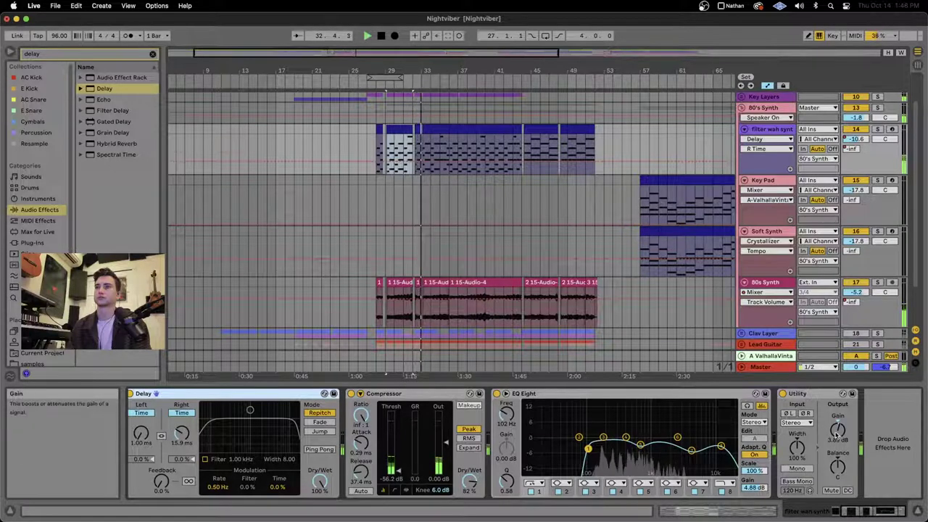
pyautogui.moveTo(837, 433); pyautogui.dragTo(837, 402)
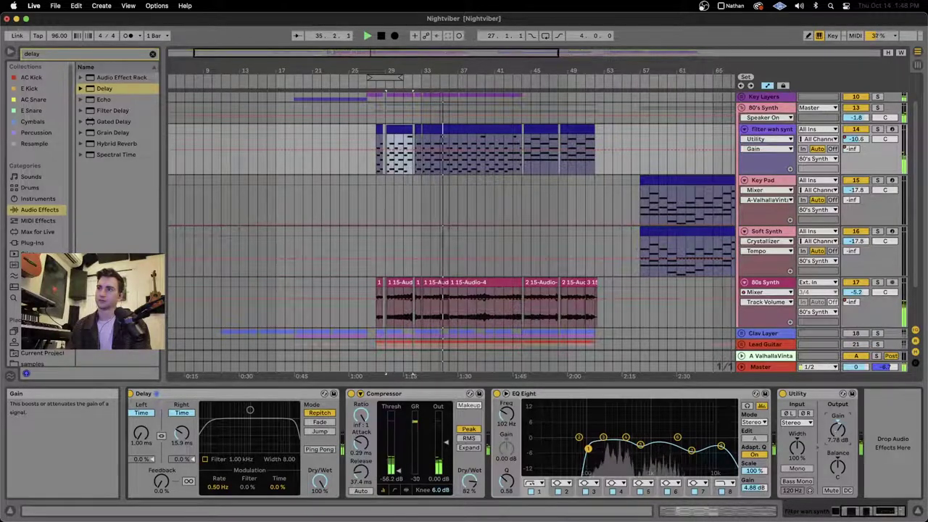
pyautogui.press('space')
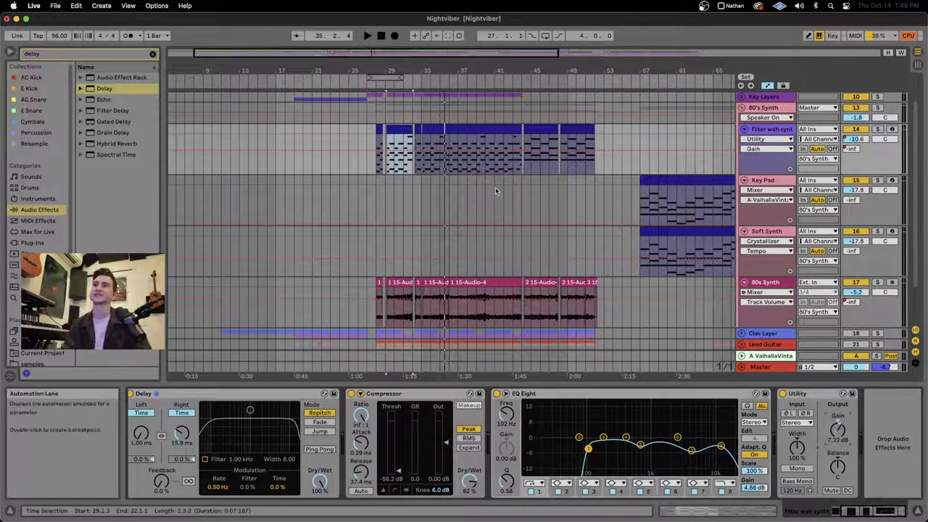
# Move the 80s Synth track directly below filter wah synth, solo both tracks and play them from bar 32.
pyautogui.scroll(-3, 449, 199)
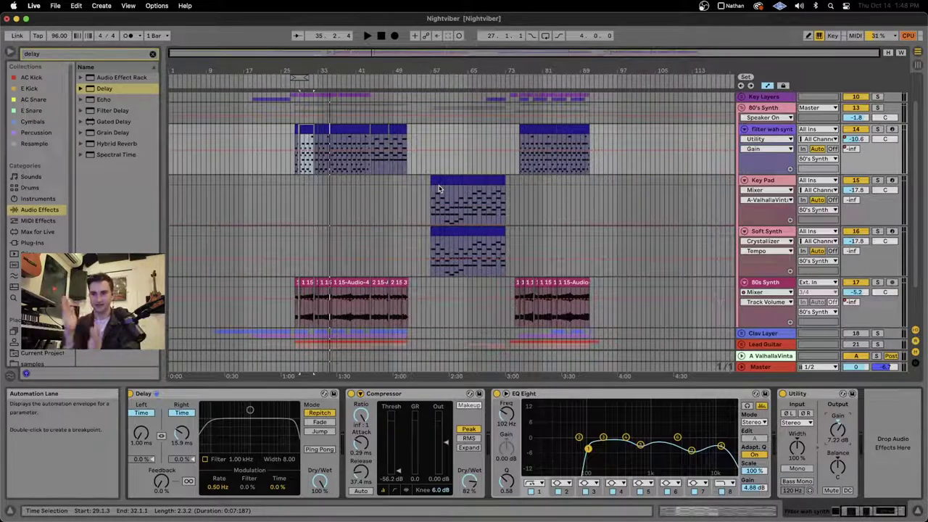
pyautogui.scroll(2, 566, 230)
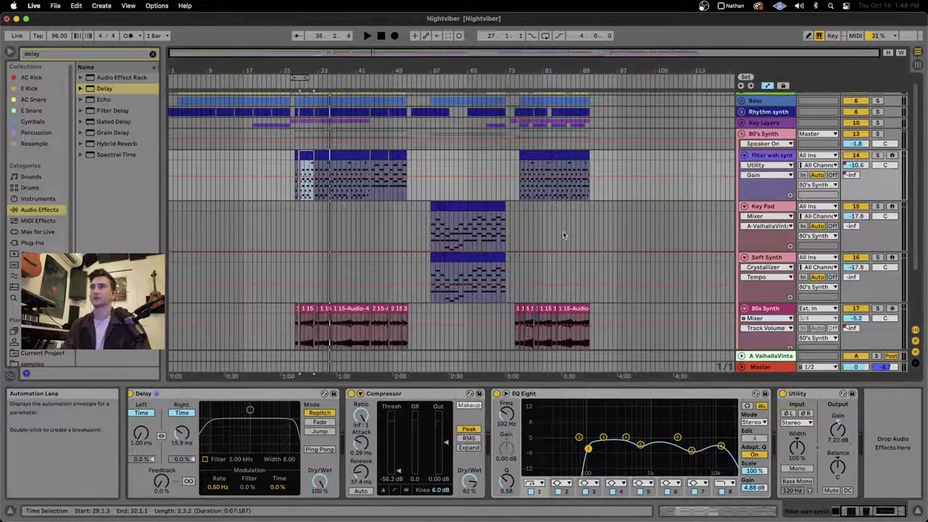
pyautogui.click(289, 193)
pyautogui.moveTo(288, 192); pyautogui.dragTo(413, 158)
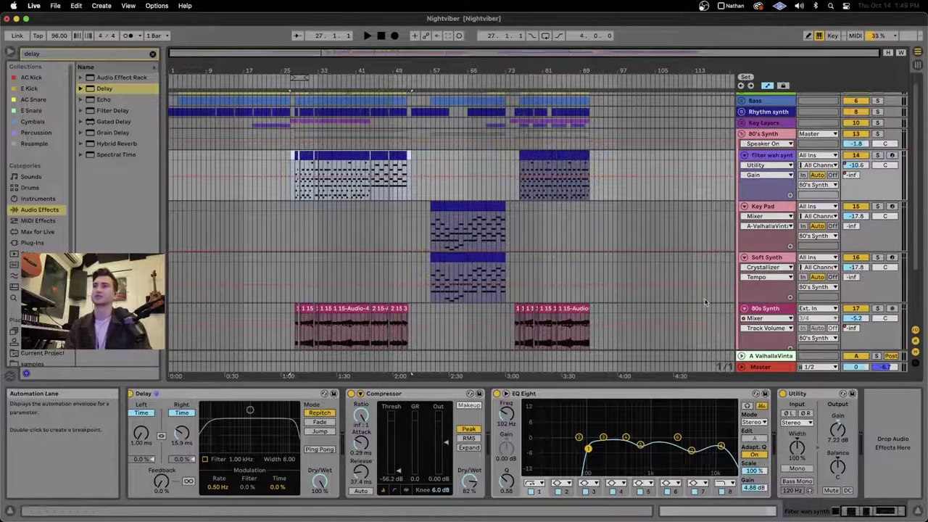
pyautogui.click(765, 308)
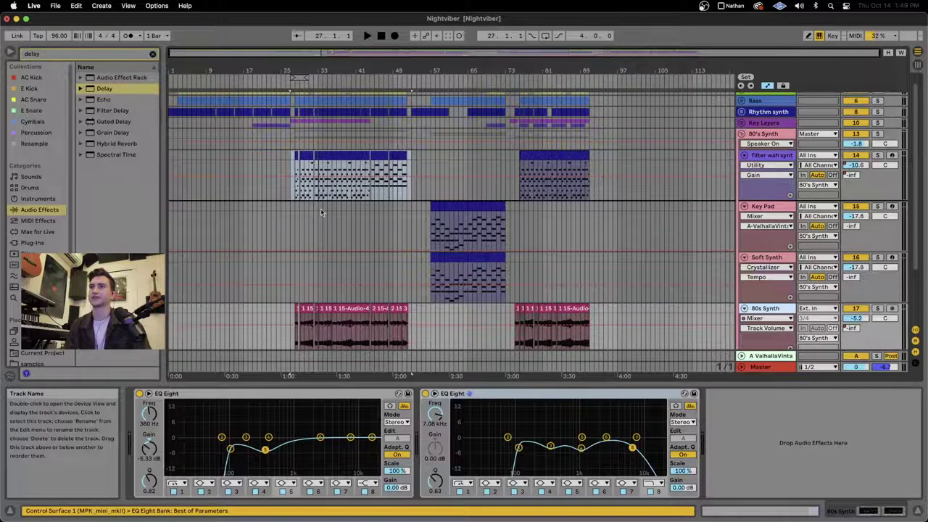
pyautogui.moveTo(321, 212); pyautogui.dragTo(319, 208)
pyautogui.click(314, 179)
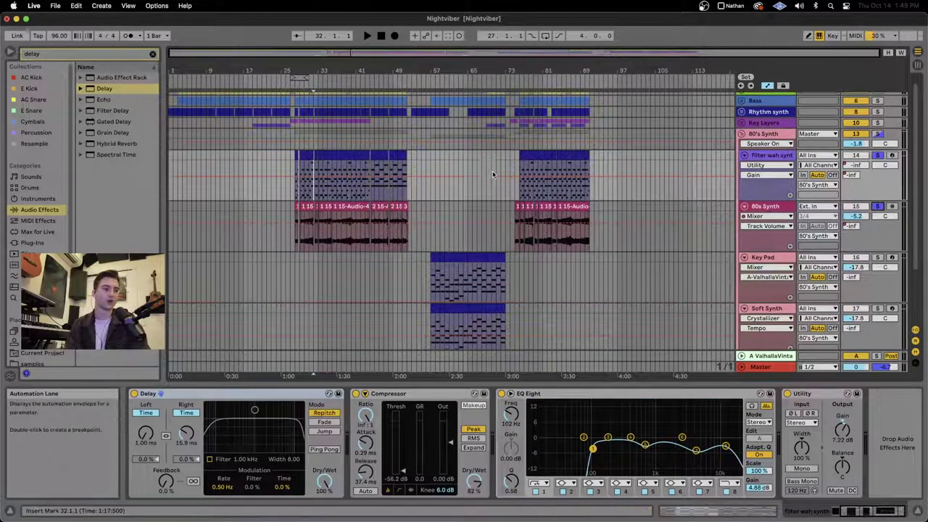
pyautogui.press('space')
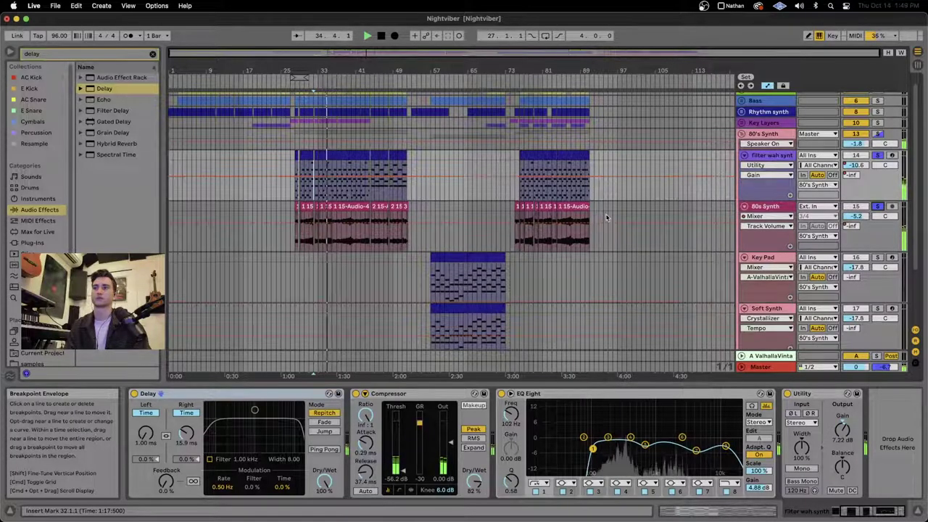
# Find the iZotope Trash 2 Audio Unit among the plug-ins and add it after the 80s Synth track's second EQ Eight.
pyautogui.click(776, 209)
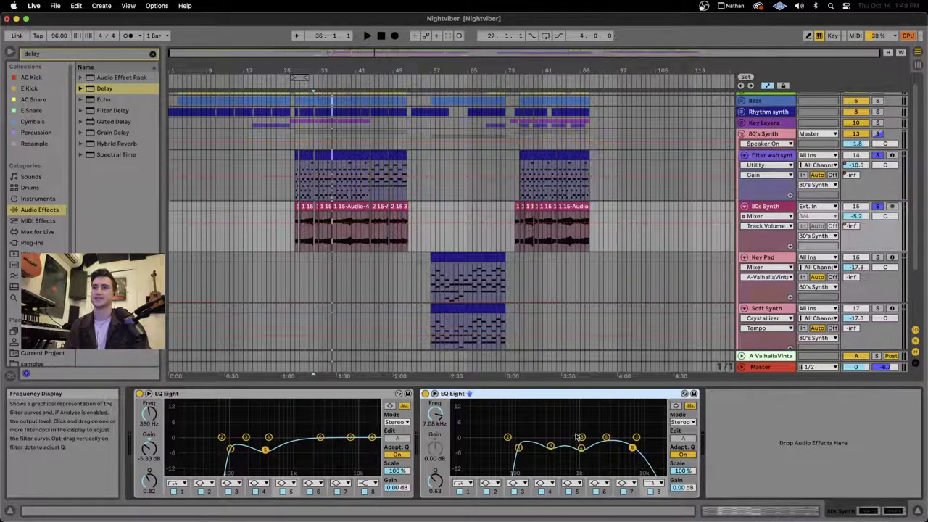
pyautogui.click(51, 54)
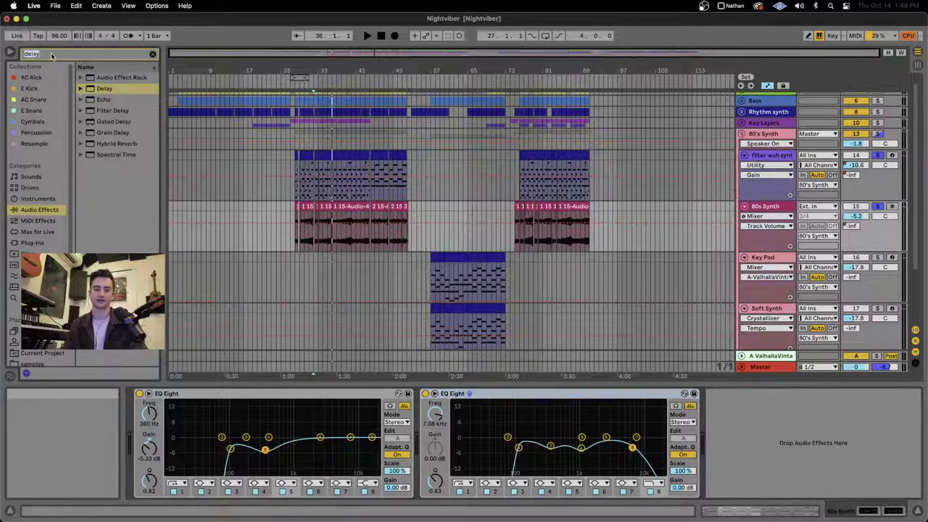
pyautogui.write('tras')
pyautogui.click(36, 232)
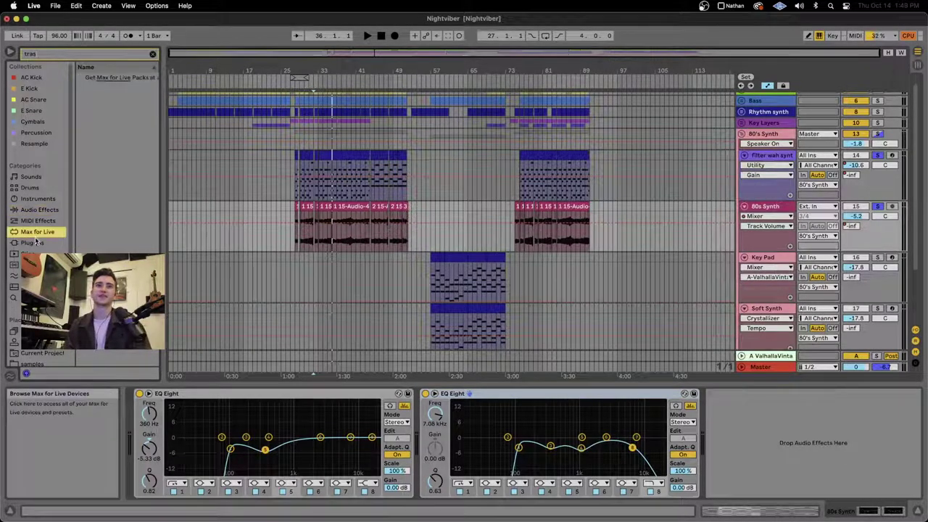
pyautogui.click(35, 243)
pyautogui.click(85, 114)
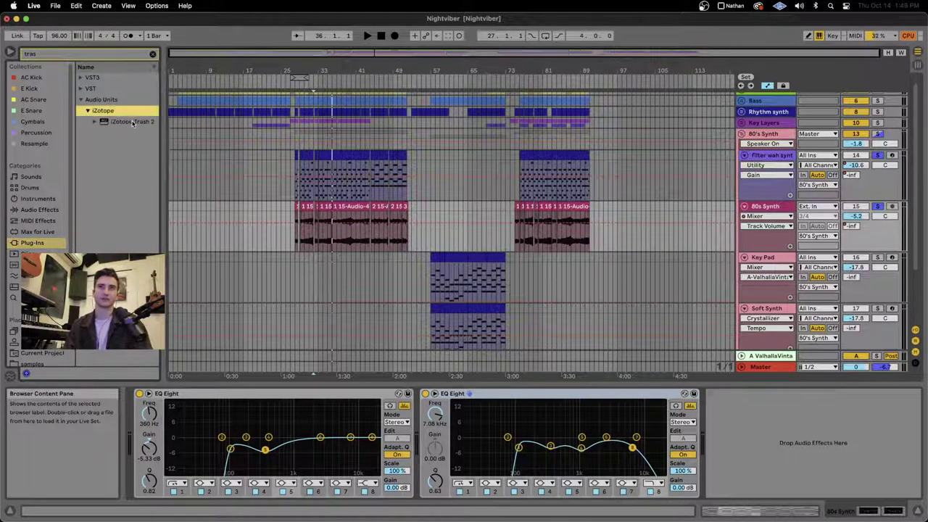
pyautogui.click(133, 122)
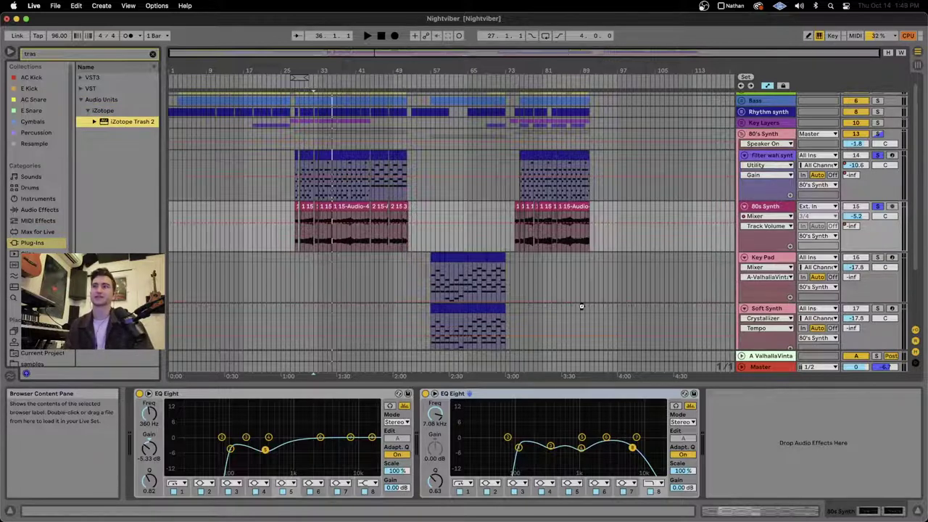
pyautogui.press('Return')
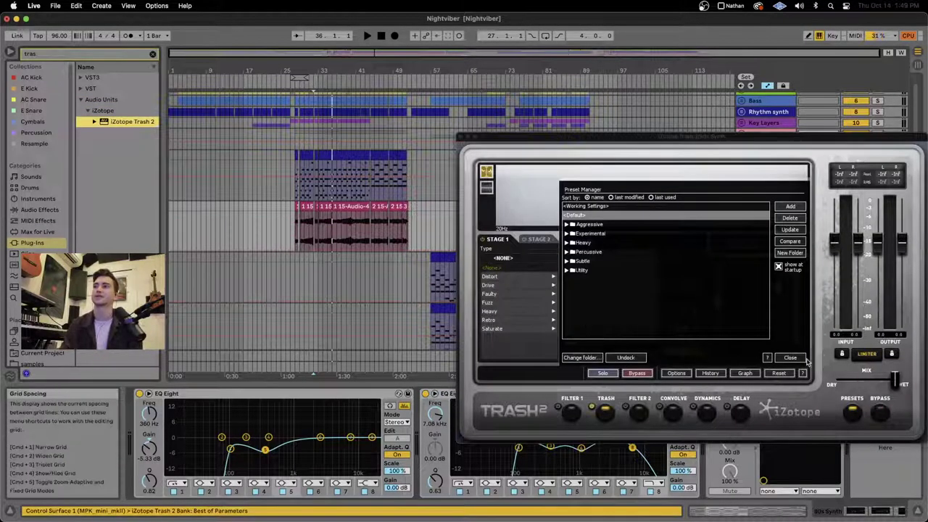
# Close Trash 2's preset manager, move its window clear of the track controls, check Filter 1 and return to the Trash module.
pyautogui.click(795, 358)
pyautogui.moveTo(629, 138); pyautogui.dragTo(390, 91)
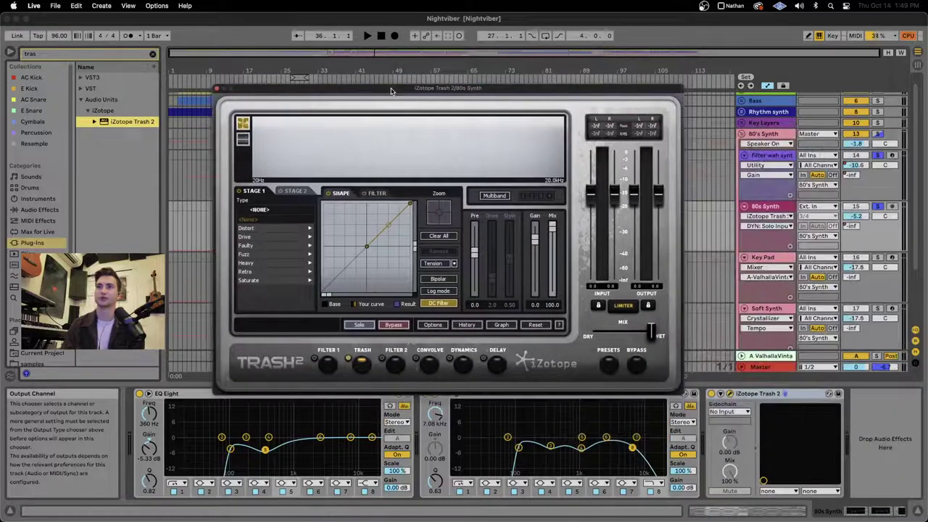
pyautogui.click(328, 365)
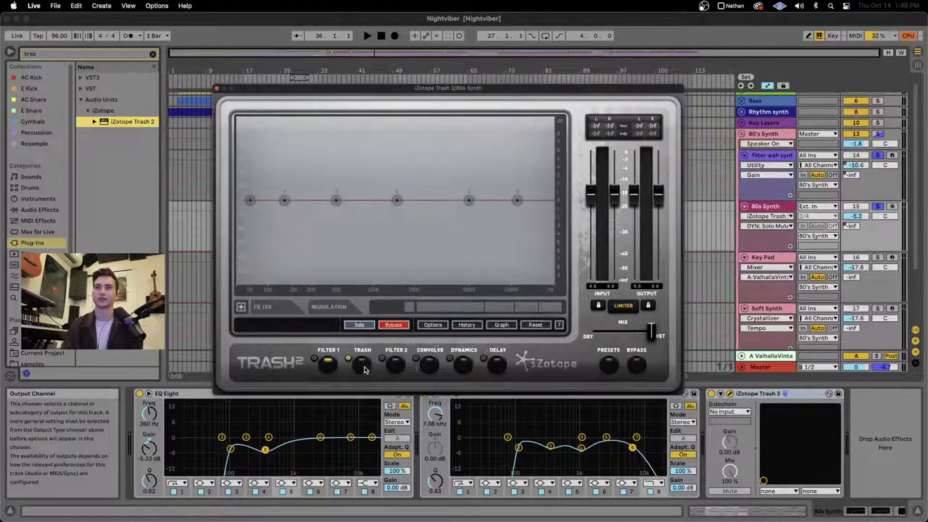
pyautogui.click(361, 365)
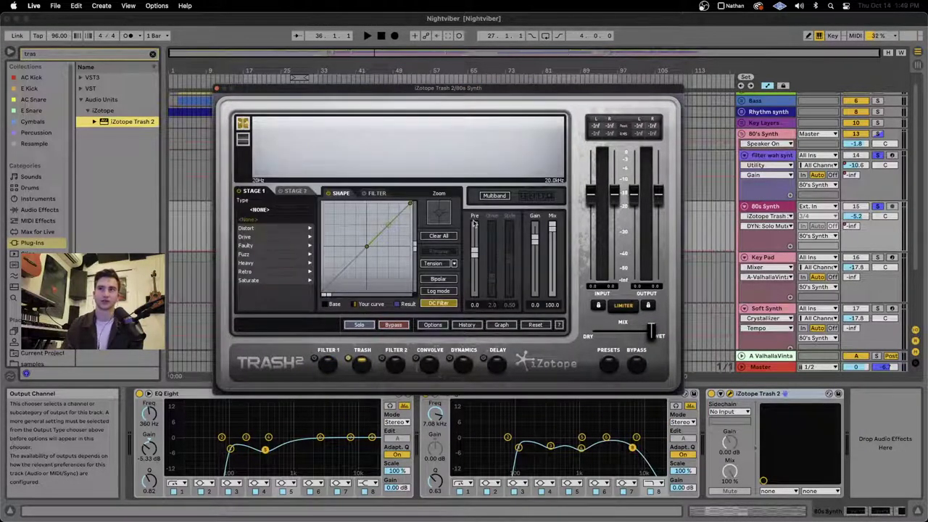
# Look through Trash 2's Filter 2, Convolve, Dynamics and Delay modules and return to the Trash module.
pyautogui.click(396, 365)
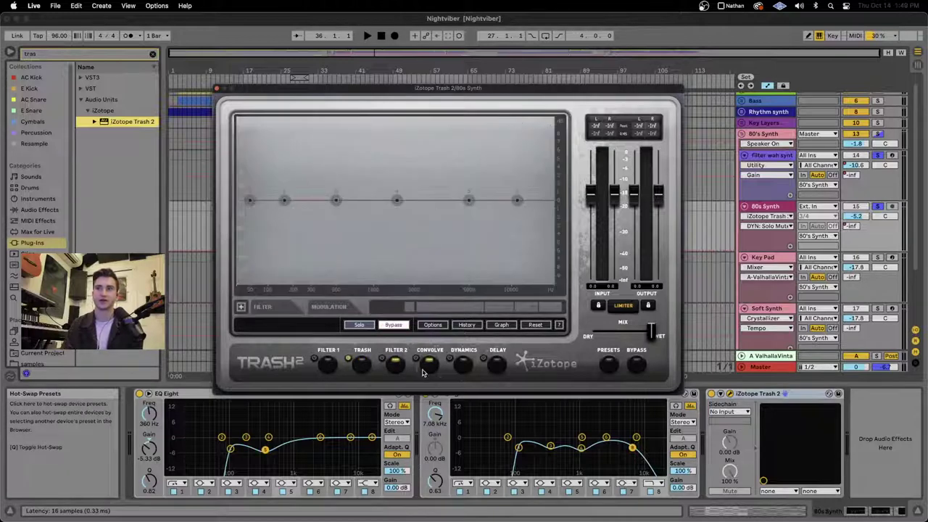
pyautogui.click(425, 370)
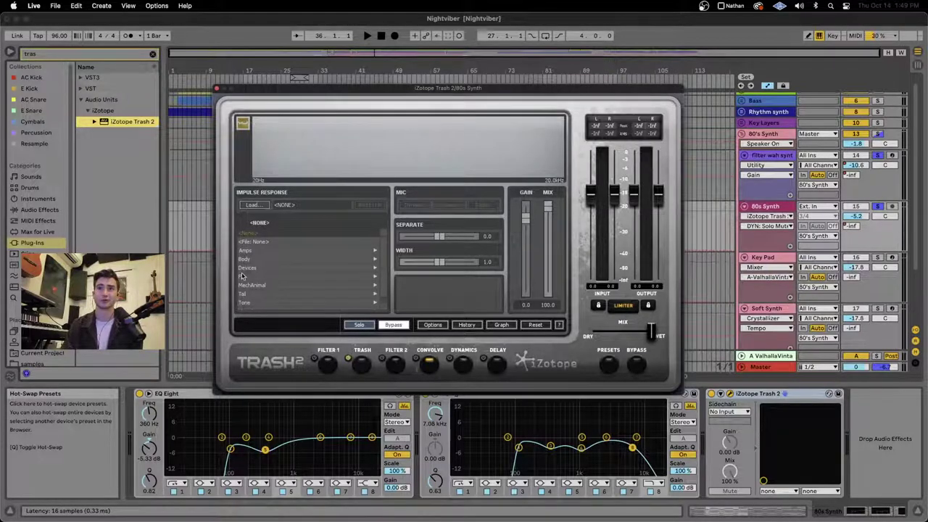
pyautogui.click(461, 363)
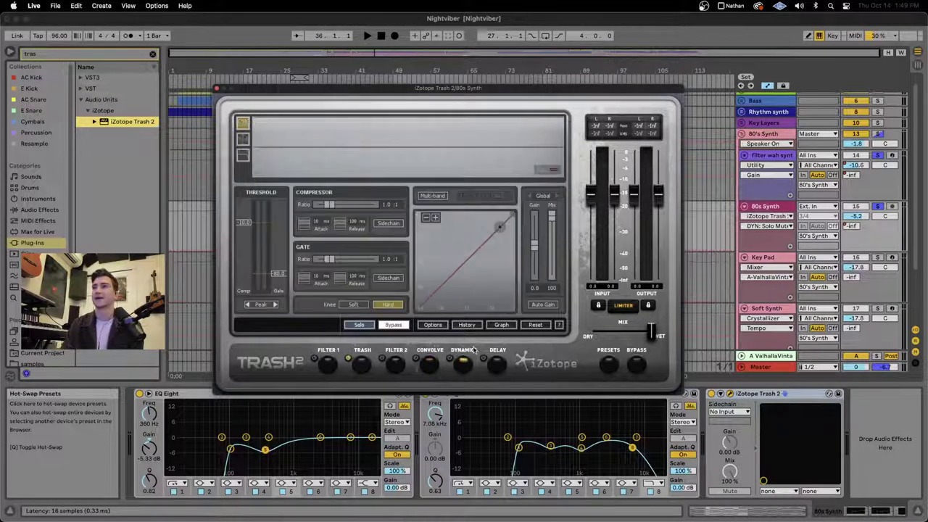
pyautogui.click(500, 370)
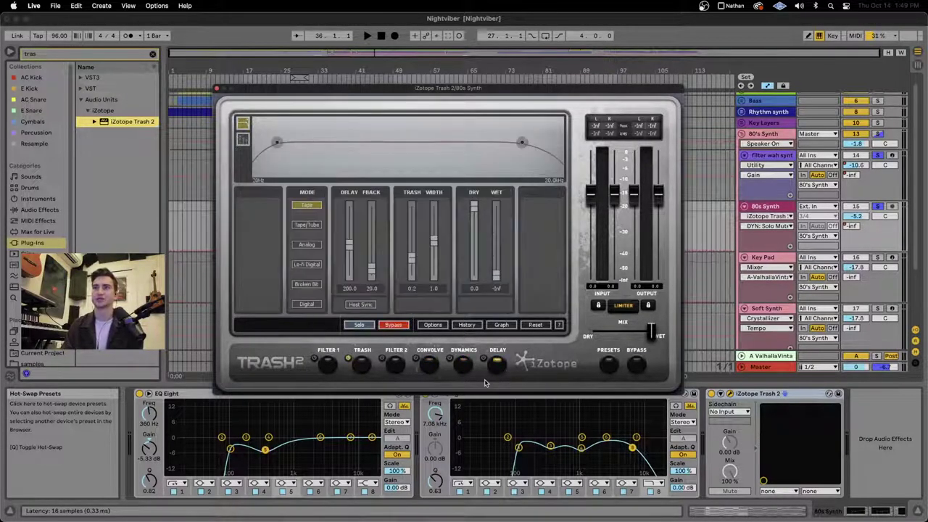
pyautogui.click(361, 368)
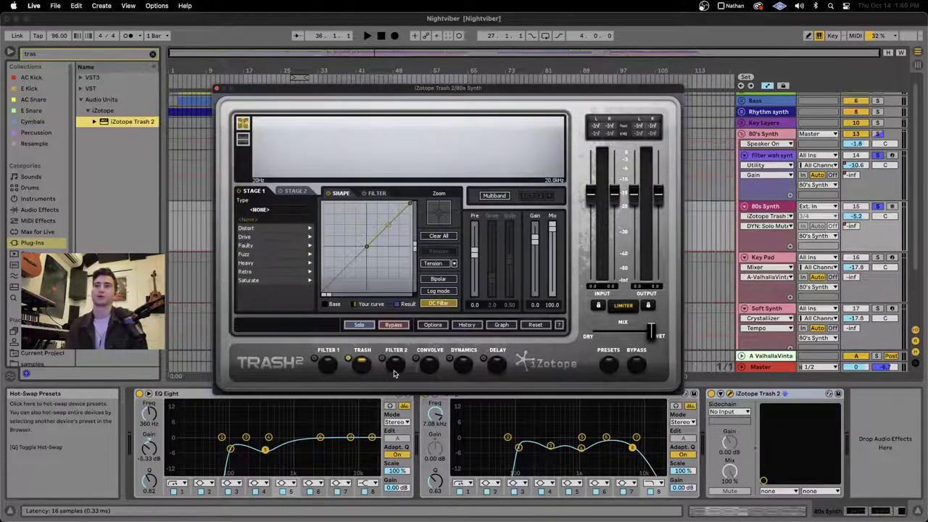
# Enable three-band multiband processing in the Trash module and set the crossovers to 203 Hz and 2.38 kHz.
pyautogui.click(495, 196)
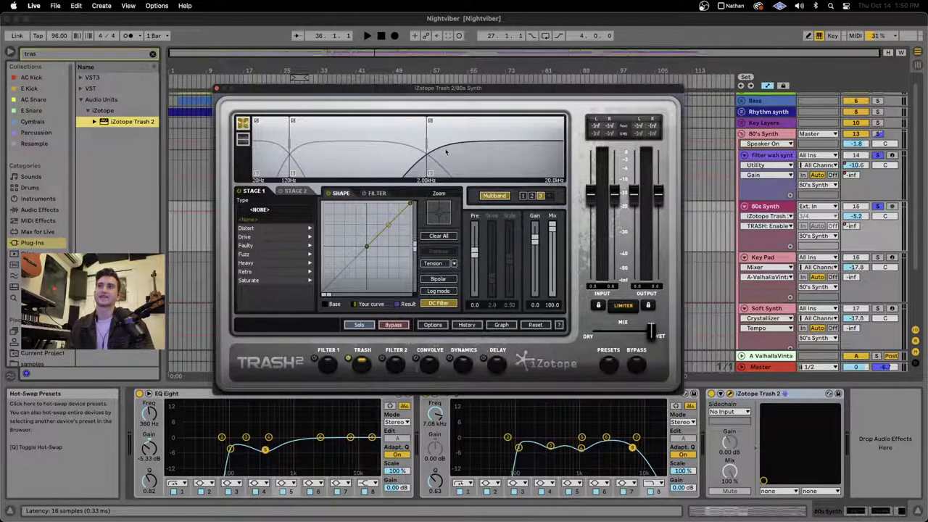
pyautogui.click(355, 166)
pyautogui.click(443, 147)
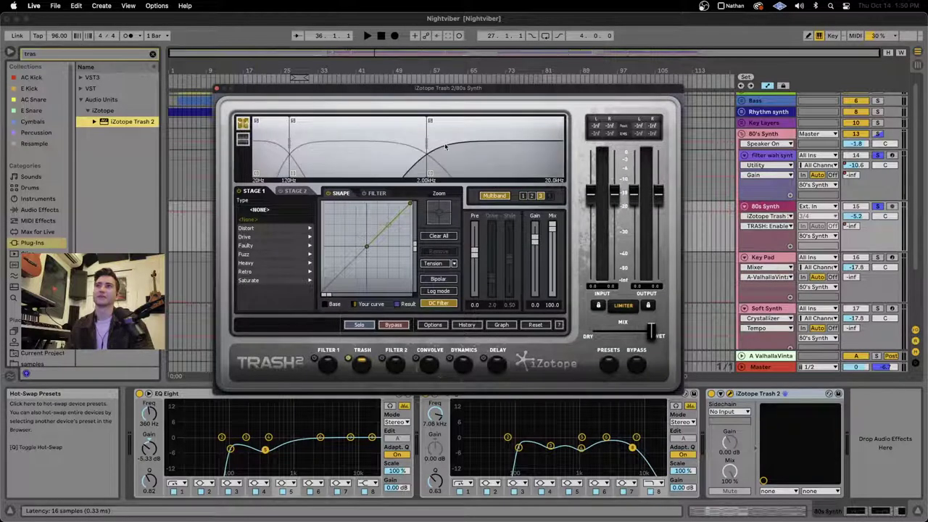
pyautogui.moveTo(427, 140); pyautogui.dragTo(440, 141)
pyautogui.moveTo(288, 144); pyautogui.dragTo(308, 142)
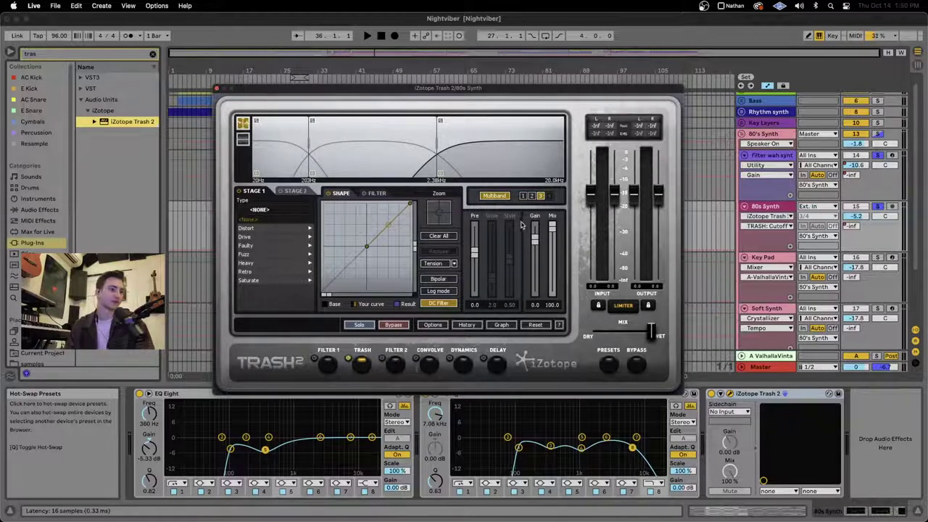
# Play the synths and apply Tape Saturation to the high band, with Drive at 1.0 and Mix at 50.
pyautogui.press('space')
pyautogui.click(248, 280)
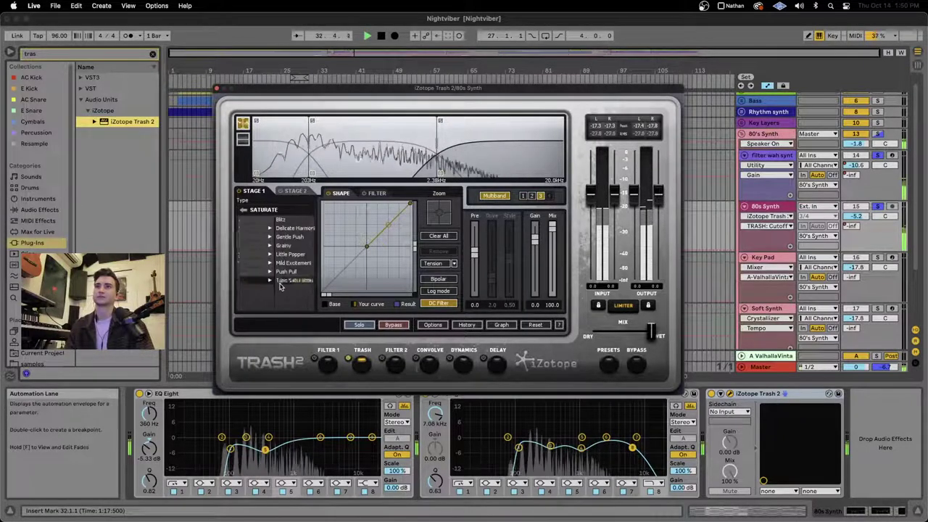
pyautogui.click(283, 280)
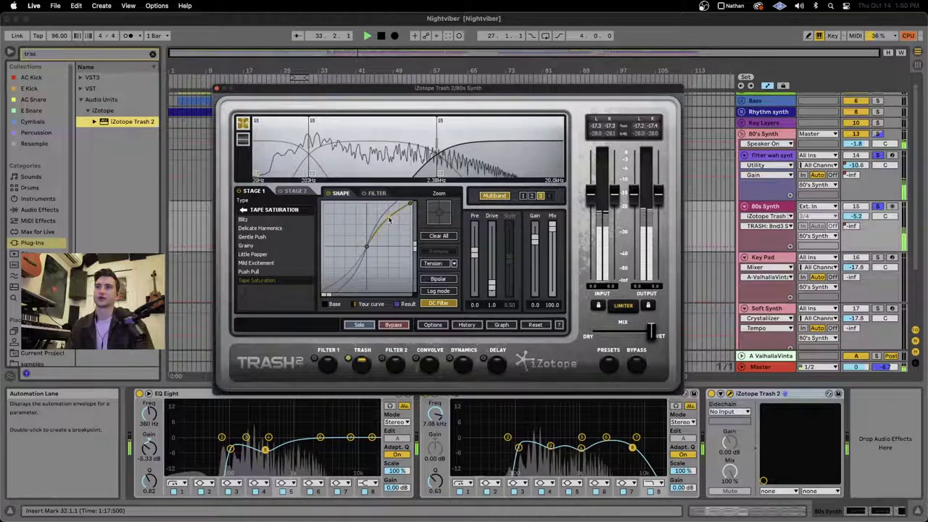
pyautogui.moveTo(491, 291)
pyautogui.mouseDown()
pyautogui.moveTo(493, 260)
pyautogui.moveTo(493, 290)
pyautogui.mouseUp()
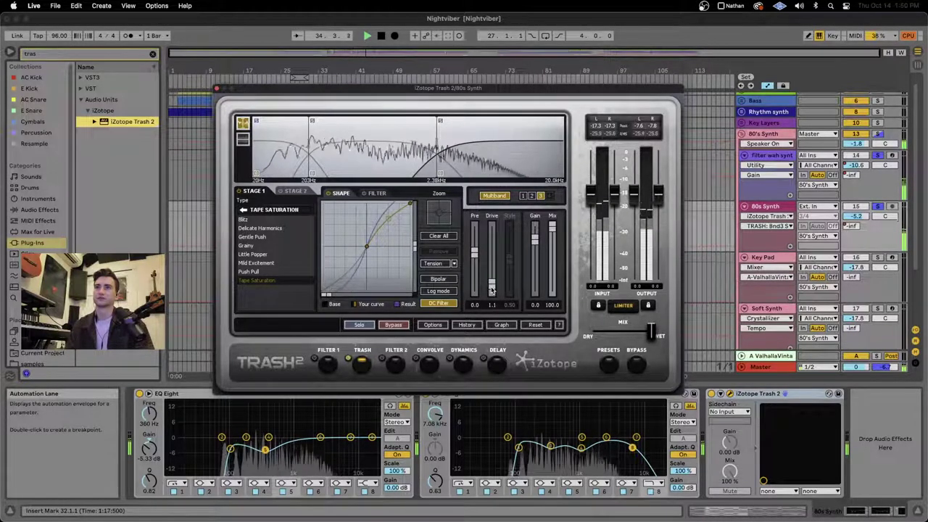
pyautogui.moveTo(552, 228); pyautogui.dragTo(554, 270)
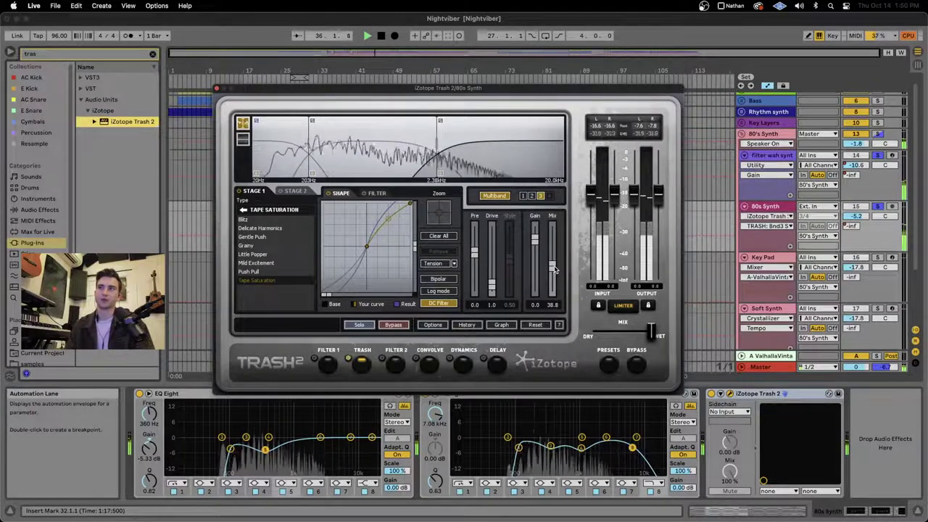
pyautogui.moveTo(554, 270)
pyautogui.mouseDown()
pyautogui.moveTo(540, 261)
pyautogui.moveTo(556, 263)
pyautogui.mouseUp()
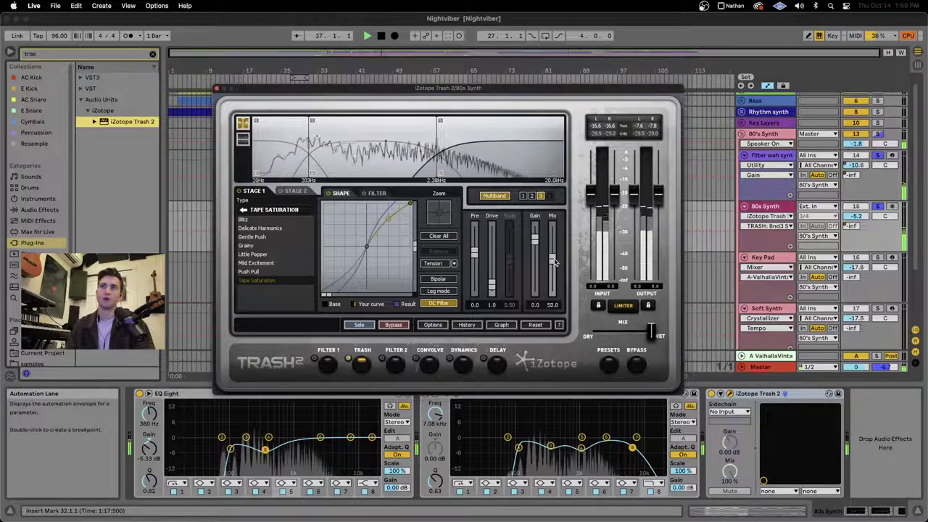
# Apply Mild Excitement to the middle band, with Drive at 1.2 and Mix at 8.2.
pyautogui.click(268, 264)
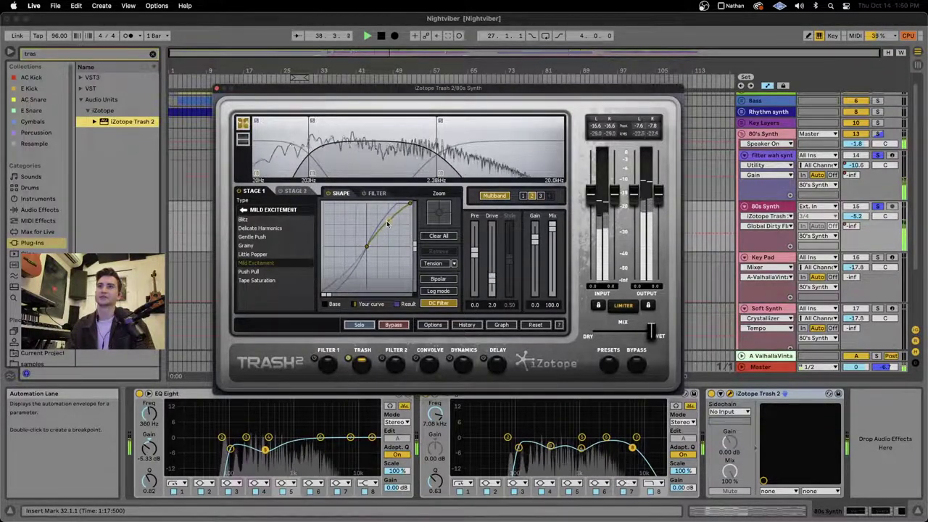
pyautogui.moveTo(492, 277); pyautogui.dragTo(492, 293)
pyautogui.moveTo(552, 227); pyautogui.dragTo(551, 287)
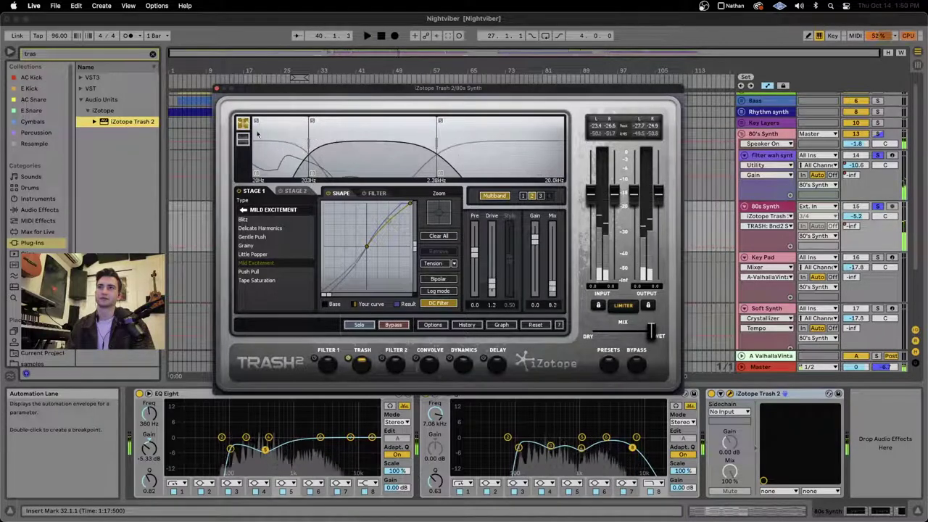
# Close the Trash 2 window and compare the synths during playback with the device bypassed and active.
pyautogui.click(479, 258)
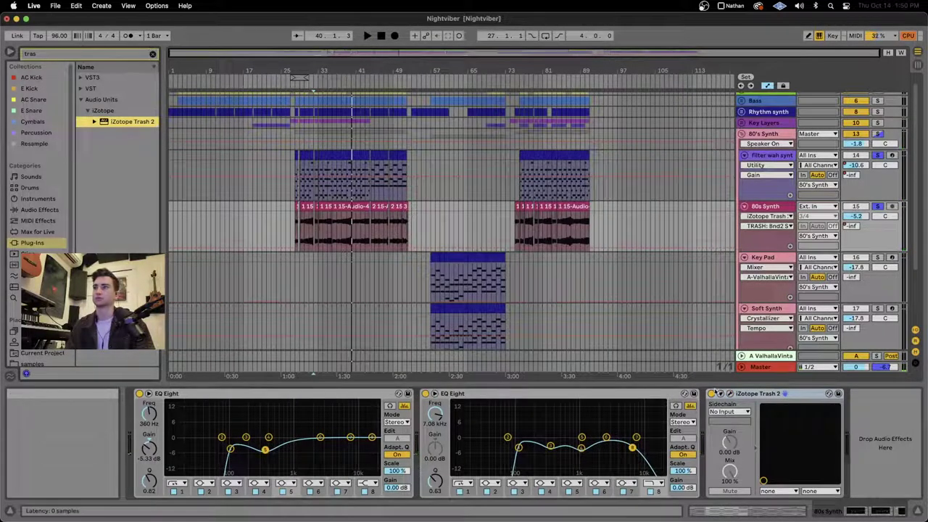
pyautogui.click(711, 393)
pyautogui.press('space')
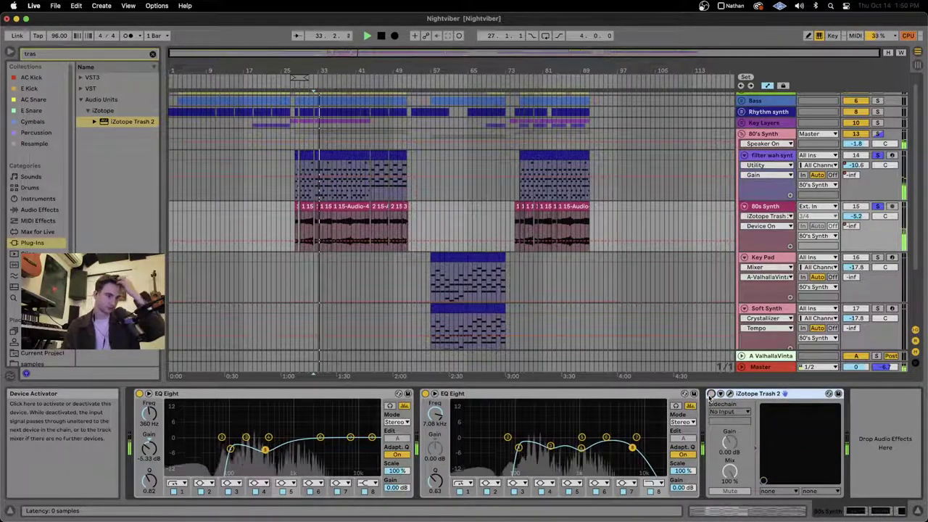
pyautogui.click(710, 394)
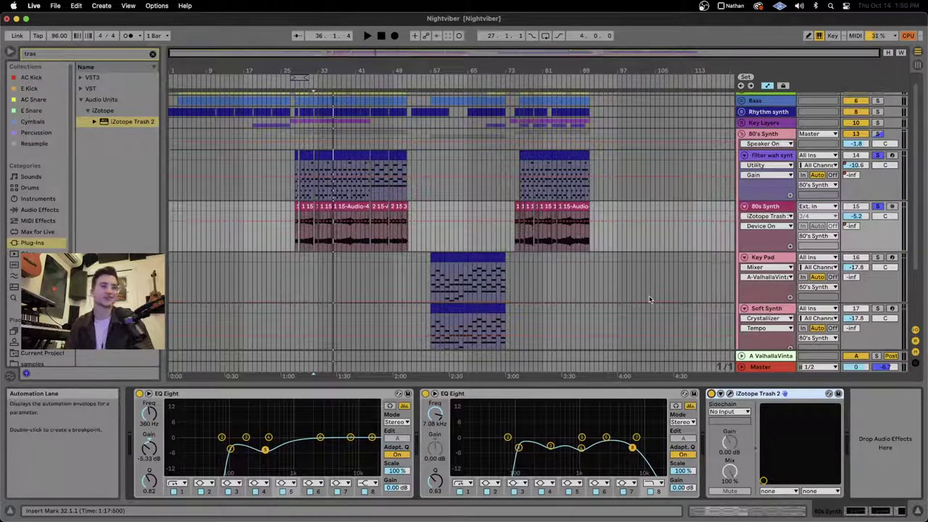
# Unsolo the filter wah synth and 80s Synth tracks and place the insert marker at bar 40.
pyautogui.click(878, 206)
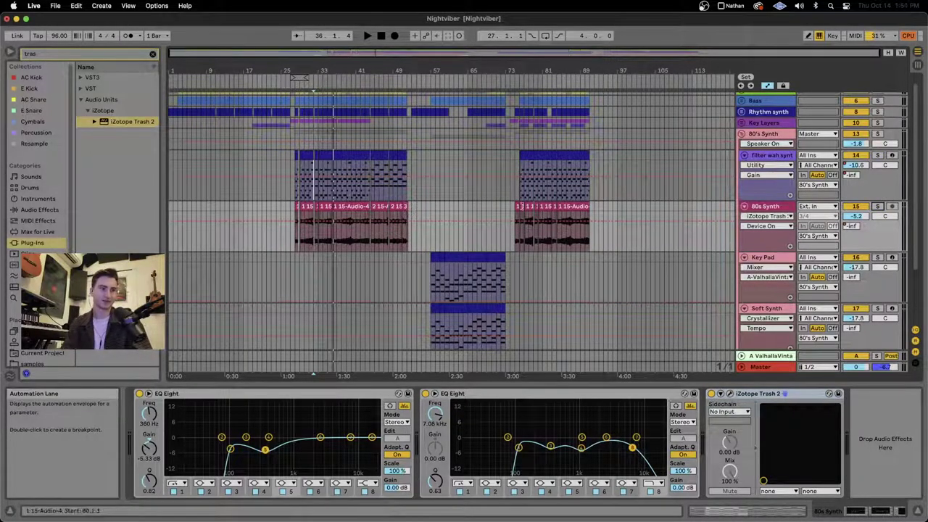
pyautogui.scroll(-2, 376, 249)
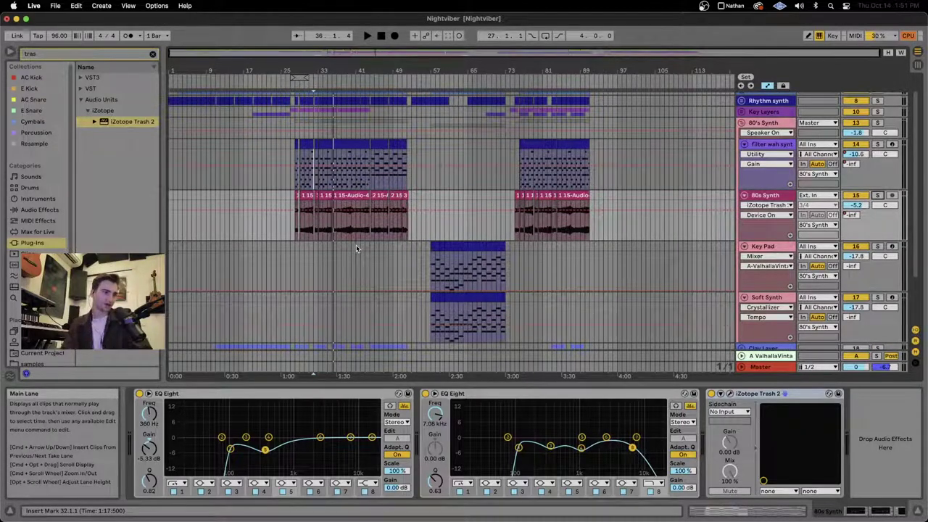
pyautogui.click(369, 219)
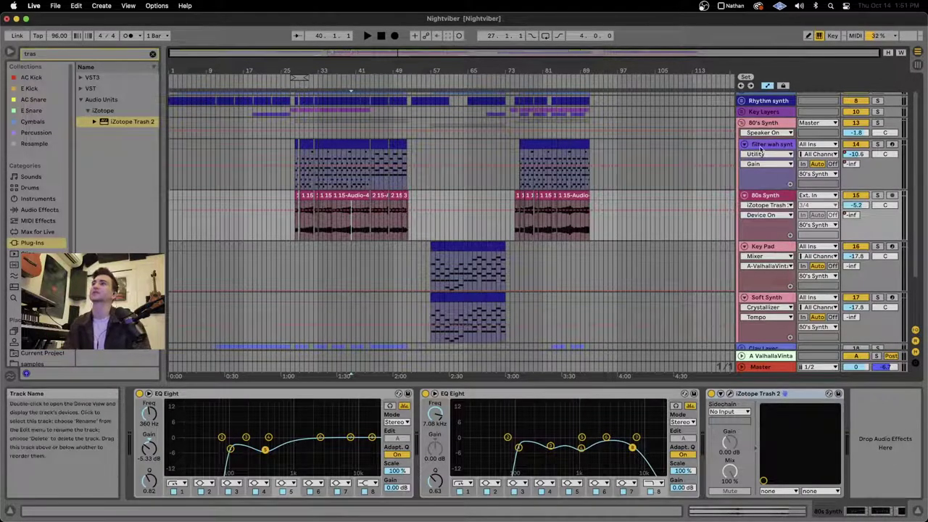
# View the devices on the 80's Synth group and its Key Pad track.
pyautogui.keyDown('alt'); pyautogui.click(741, 122); pyautogui.keyUp('alt')
pyautogui.click(741, 141)
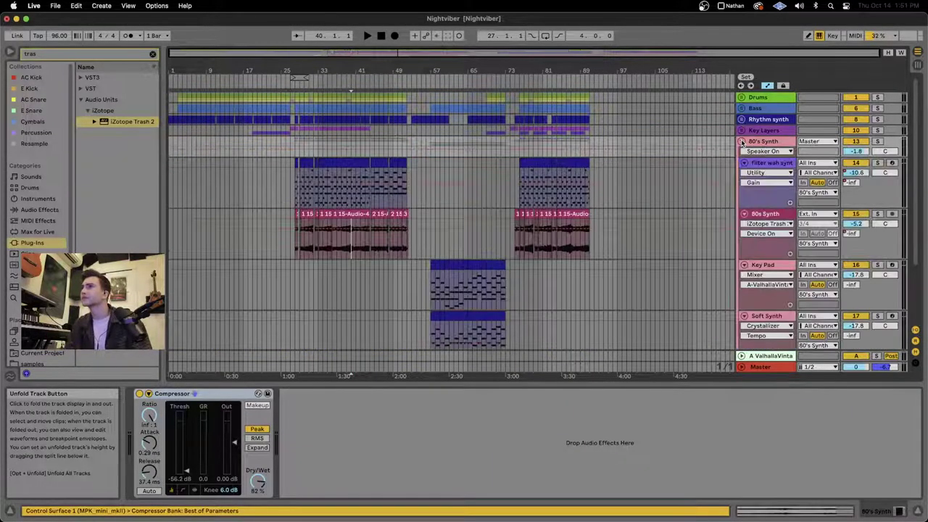
pyautogui.click(762, 265)
pyautogui.scroll(-3, 508, 257)
pyautogui.scroll(-1, 473, 254)
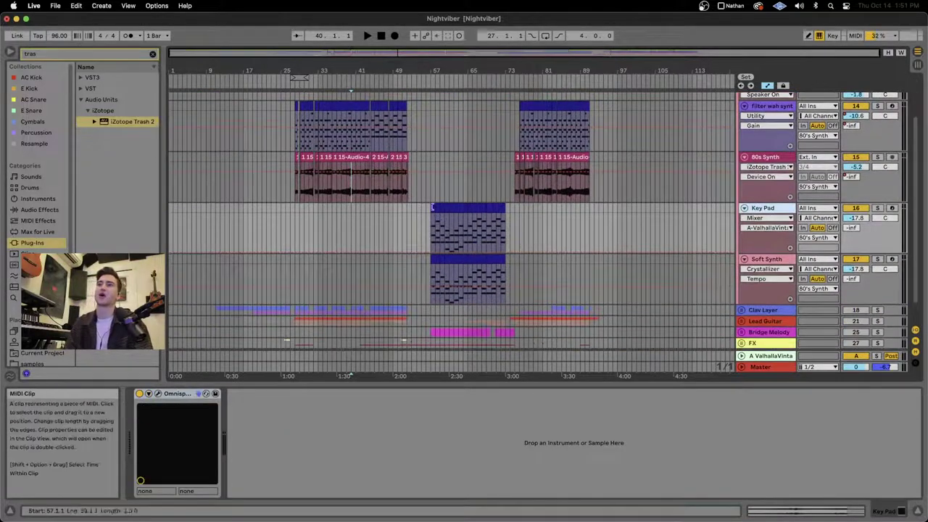
# Select the first section of filter wah synth and 80s Synth clips and play it from bar 28 in the full mix.
pyautogui.moveTo(439, 233); pyautogui.dragTo(433, 232)
pyautogui.moveTo(411, 155); pyautogui.dragTo(296, 108)
pyautogui.scroll(2, 878, 195)
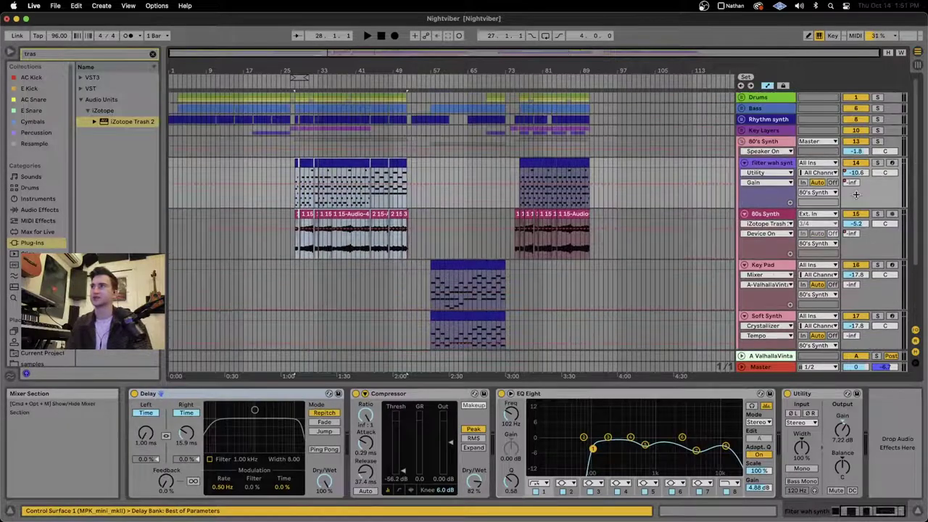
pyautogui.press('space')
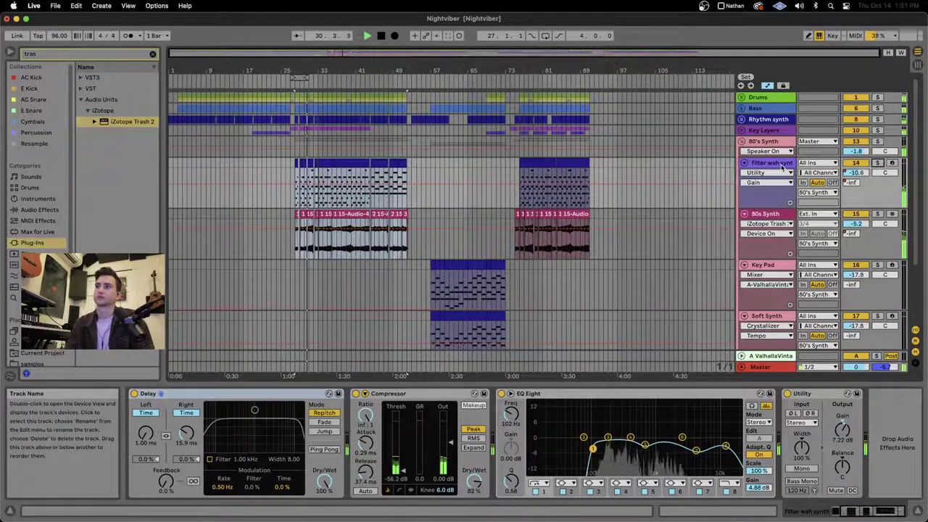
# Lower the Utility gain on the filter wah synth track to 6.56 dB.
pyautogui.moveTo(845, 428); pyautogui.dragTo(845, 431)
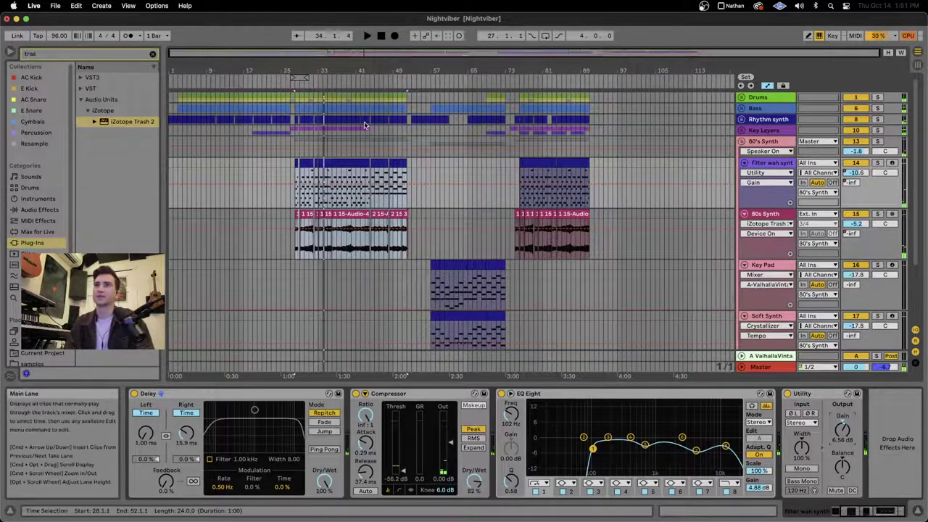
pyautogui.moveTo(245, 98); pyautogui.dragTo(293, 107)
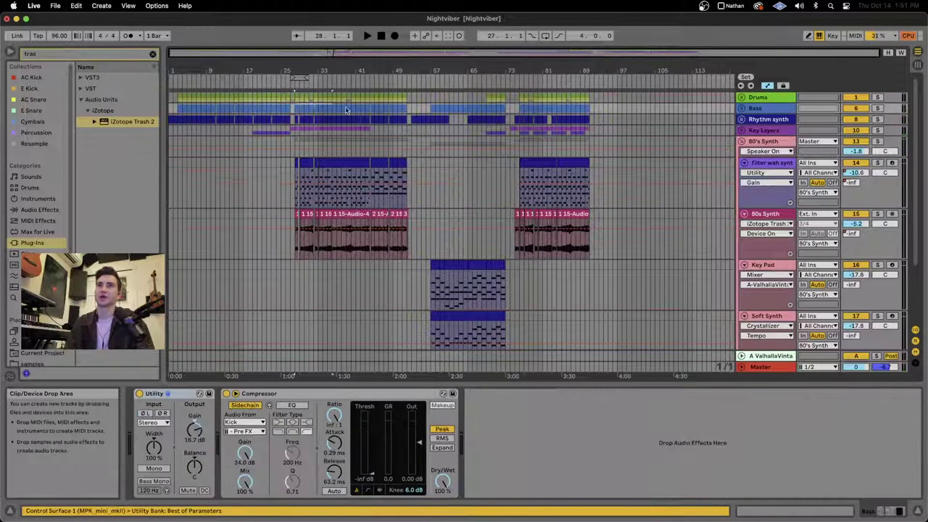
pyautogui.click(351, 111)
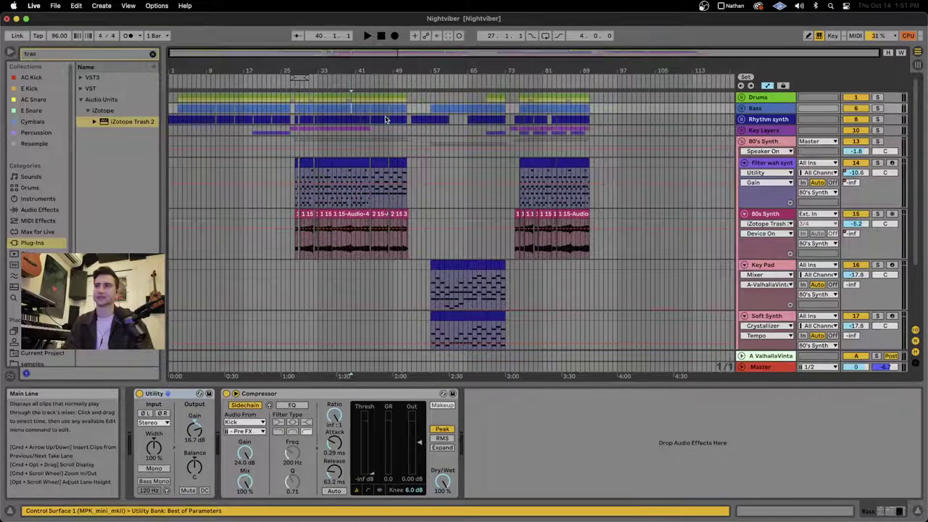
# Play the Key Pad part from bar 60 to audition the bridge synths.
pyautogui.scroll(-4, 578, 187)
pyautogui.click(774, 235)
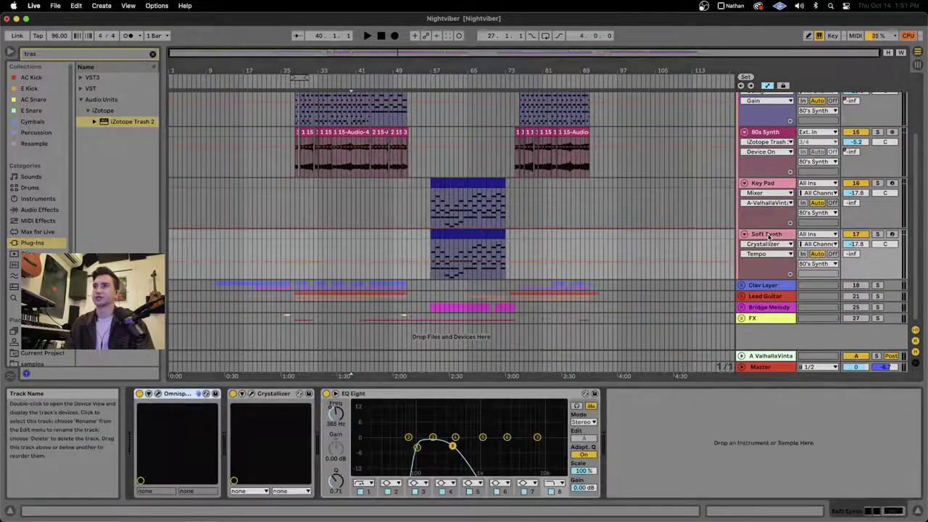
pyautogui.moveTo(446, 200); pyautogui.dragTo(468, 204)
pyautogui.press('space')
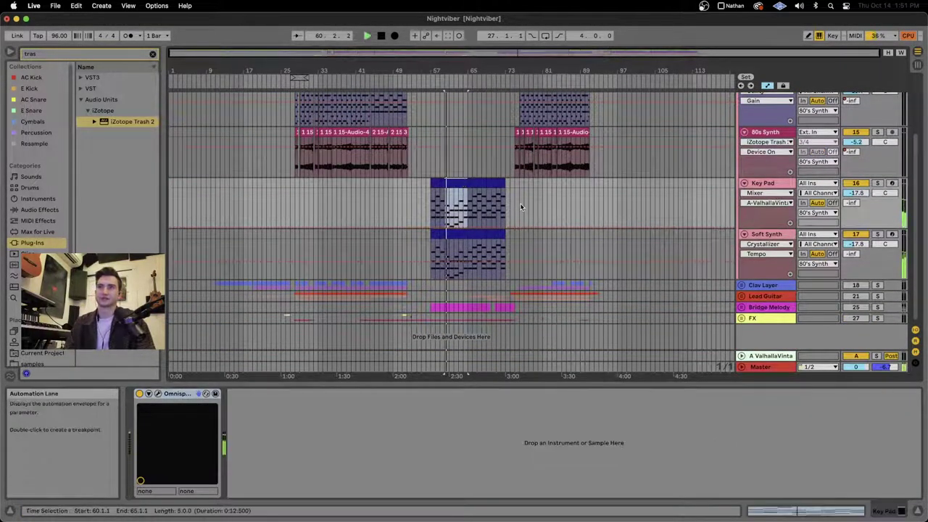
# Group the Key Pad and Soft Synth tracks and load iZotope Trash 2 on the group, closing its preset manager.
pyautogui.click(765, 242)
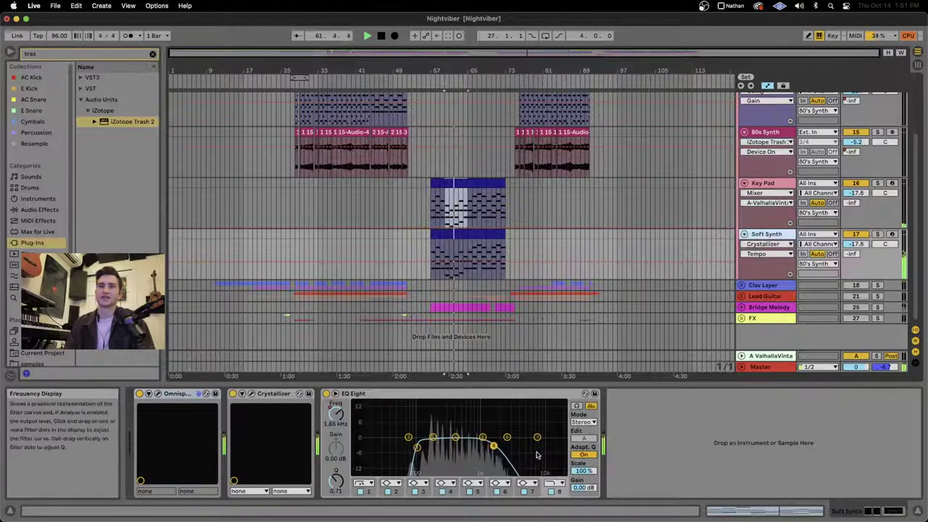
pyautogui.click(766, 186)
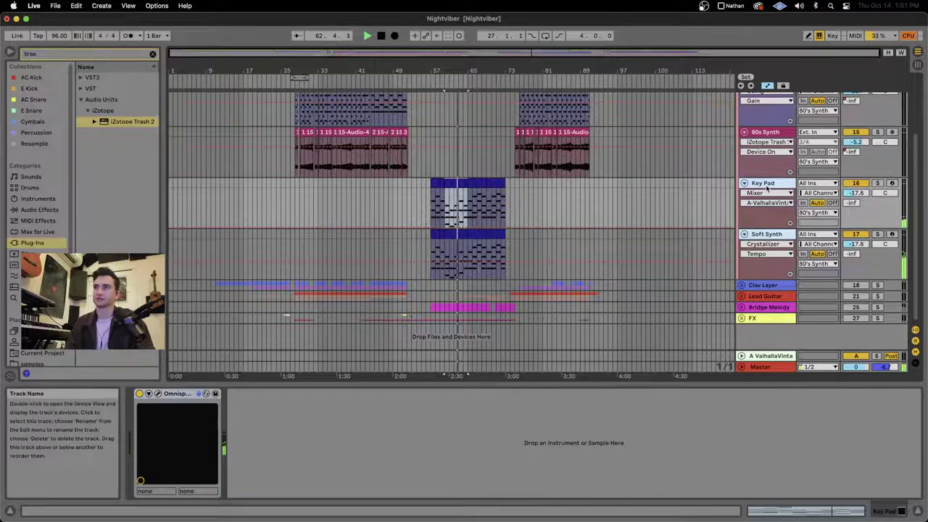
pyautogui.press('super+g')
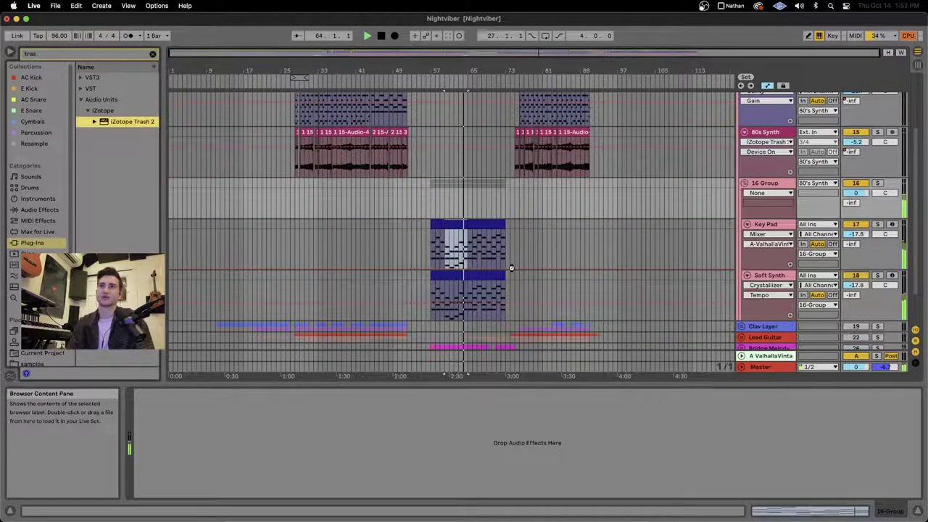
pyautogui.press('Return')
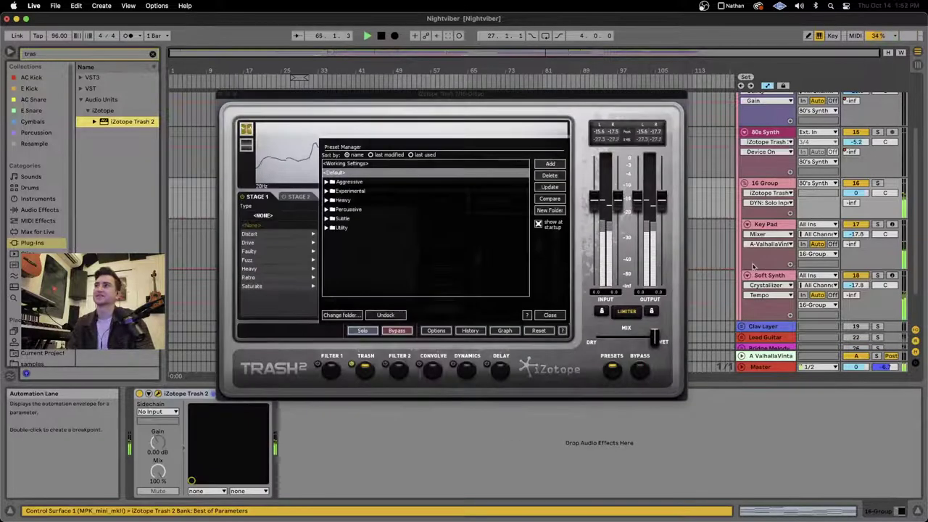
pyautogui.click(557, 315)
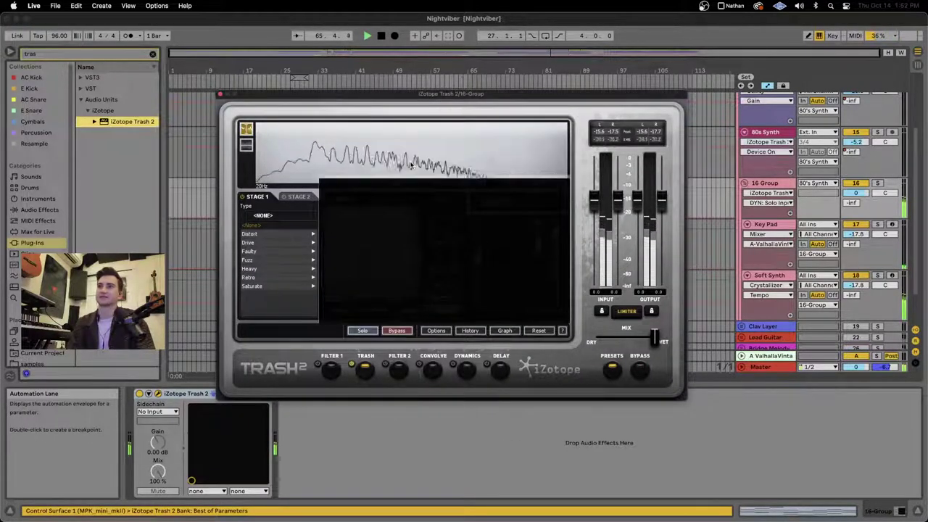
# Split Trash 2 into three bands and give the high band a bent curve and Tape Saturation, drive 1.3, mix about 61.
pyautogui.moveTo(404, 221); pyautogui.dragTo(390, 229)
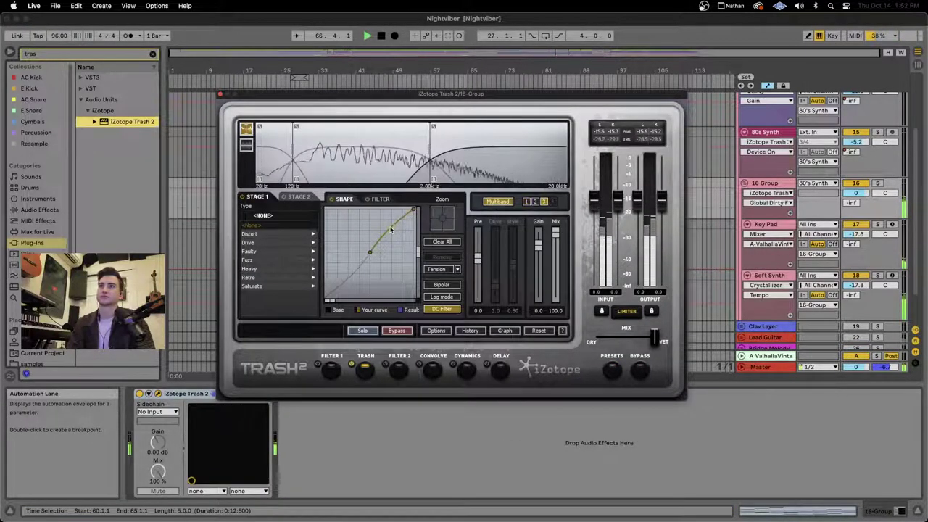
pyautogui.click(252, 285)
pyautogui.click(257, 286)
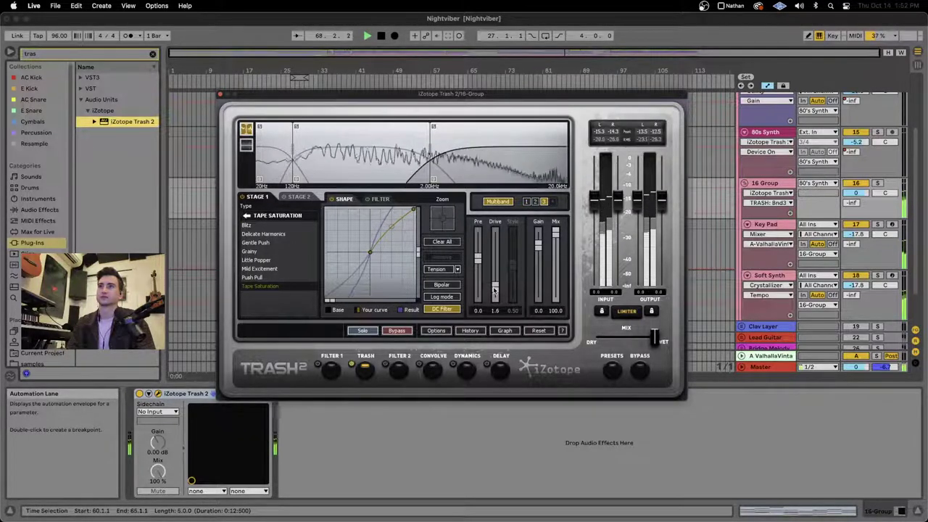
pyautogui.moveTo(495, 290); pyautogui.dragTo(495, 295)
pyautogui.moveTo(558, 254); pyautogui.dragTo(558, 259)
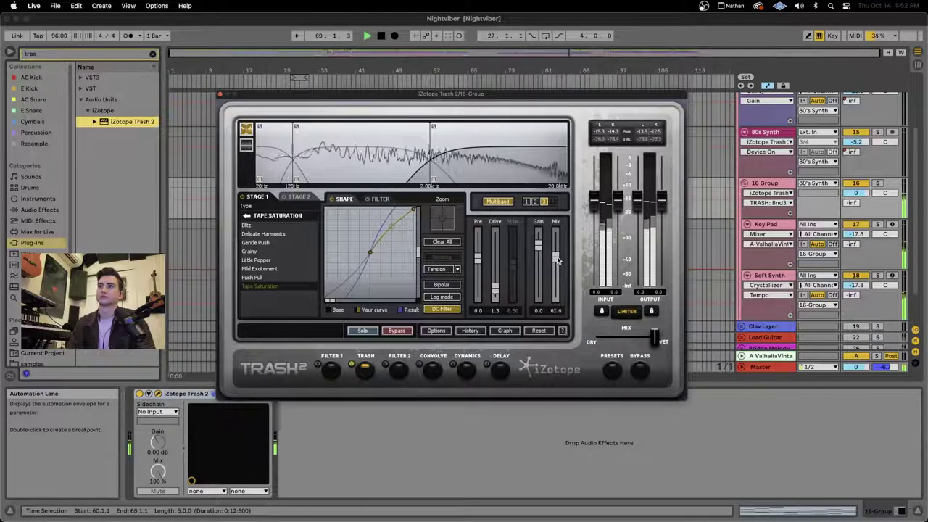
# Apply Tape Saturation to the Trash 2 middle band with drive 0.5 and mix 48.5, and close the plug-in.
pyautogui.click(368, 171)
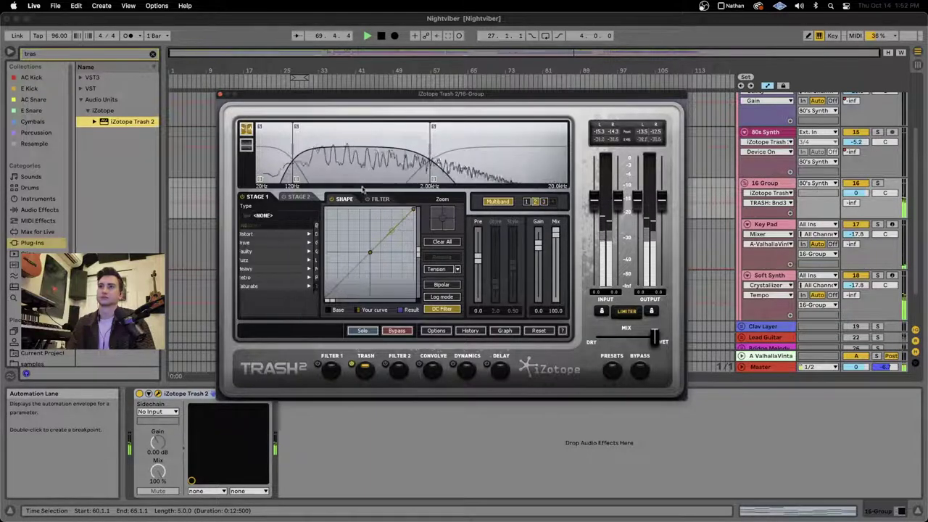
pyautogui.click(252, 286)
pyautogui.click(257, 287)
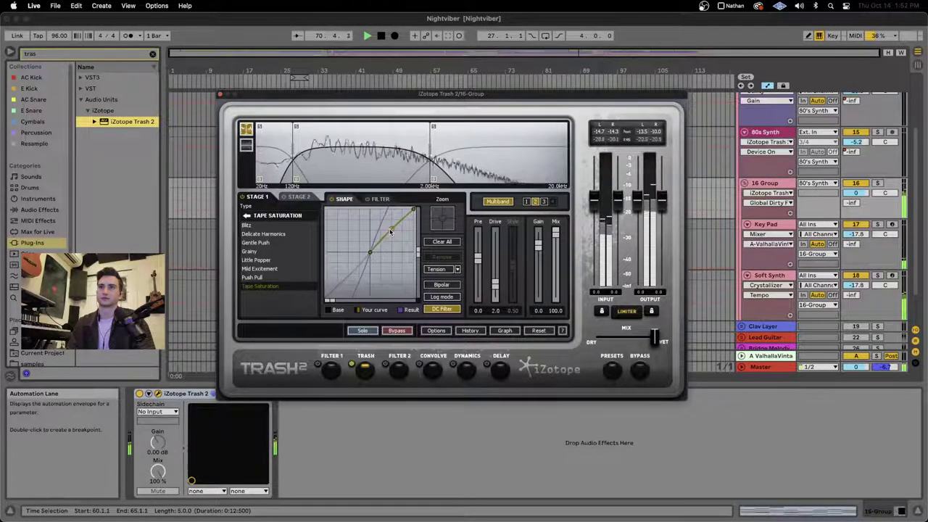
pyautogui.moveTo(497, 290); pyautogui.dragTo(497, 300)
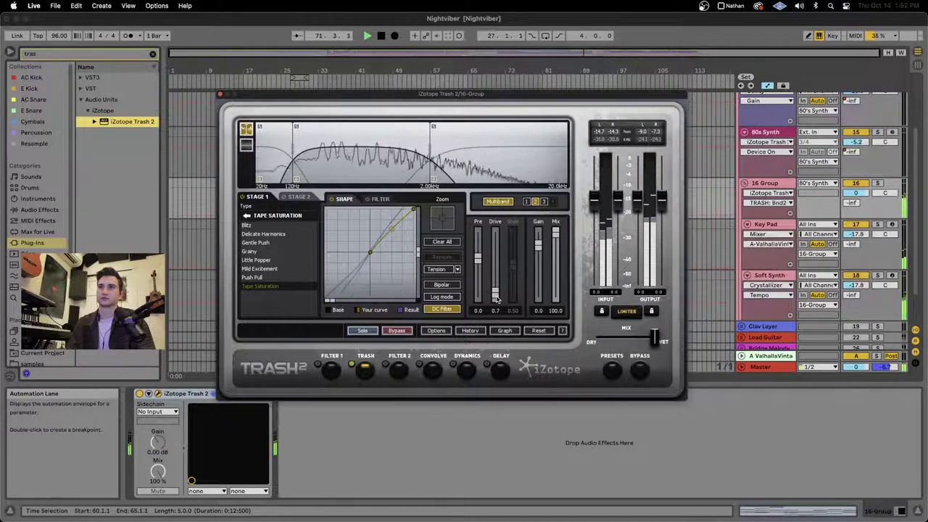
pyautogui.moveTo(556, 236); pyautogui.dragTo(555, 271)
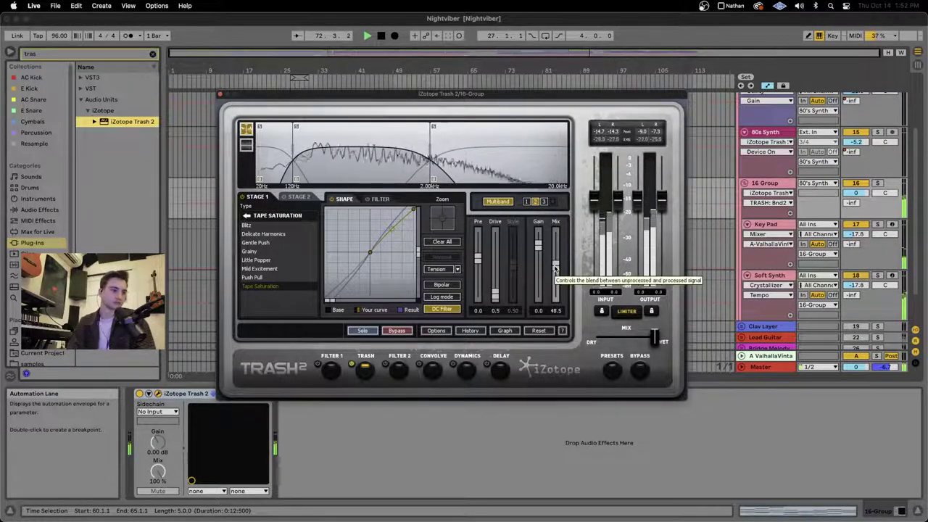
pyautogui.click(221, 96)
pyautogui.press('space')
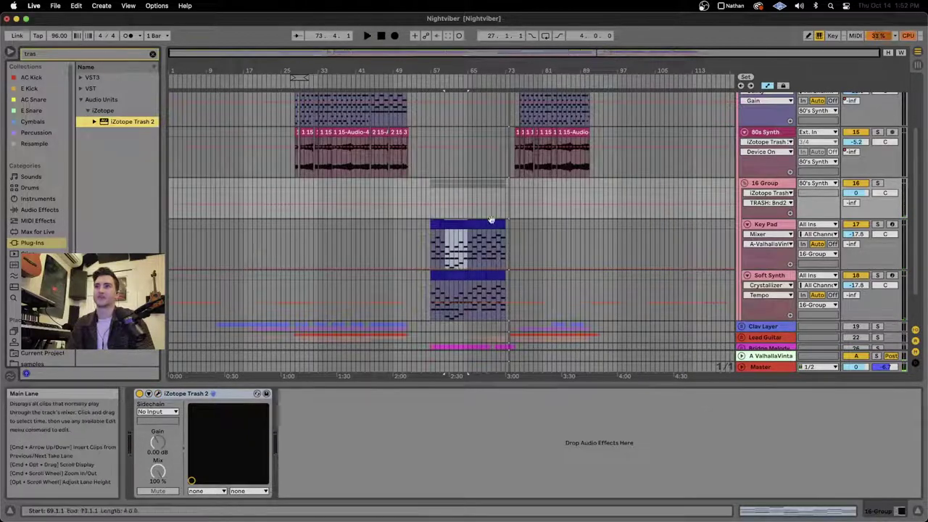
# Solo the Key Pad track and listen to its part from bar 60 and bar 65.
pyautogui.click(460, 225)
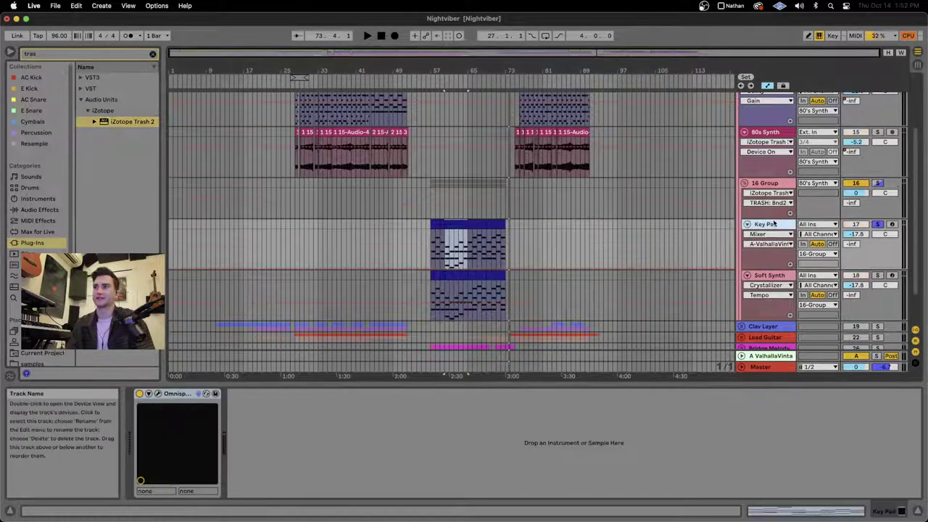
pyautogui.press('space')
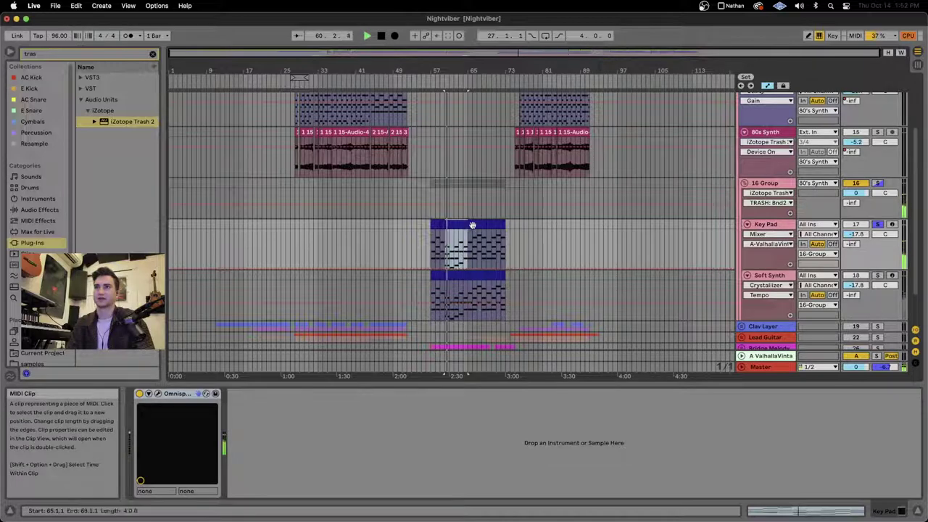
pyautogui.press('space')
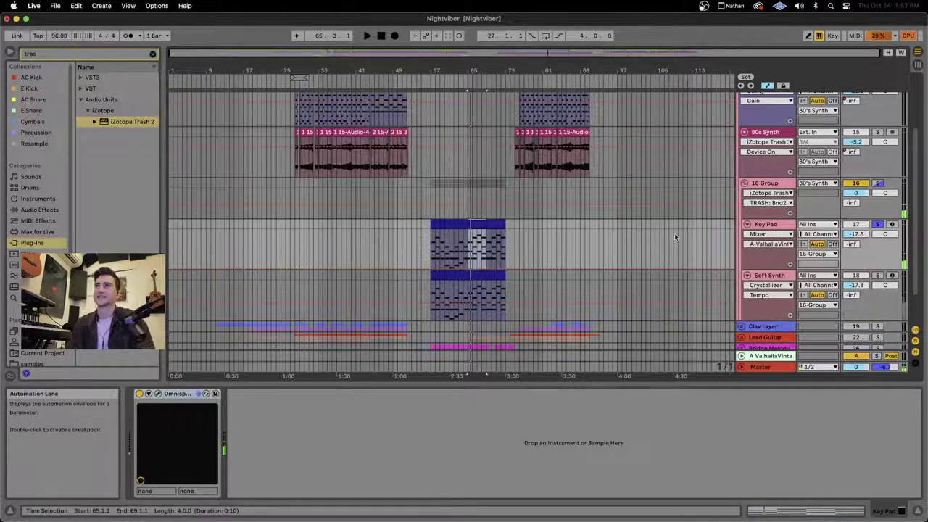
# Copy the Delay device from the filter wah synth track onto the Key Pad track after Omnisphere.
pyautogui.scroll(3, 674, 236)
pyautogui.click(769, 164)
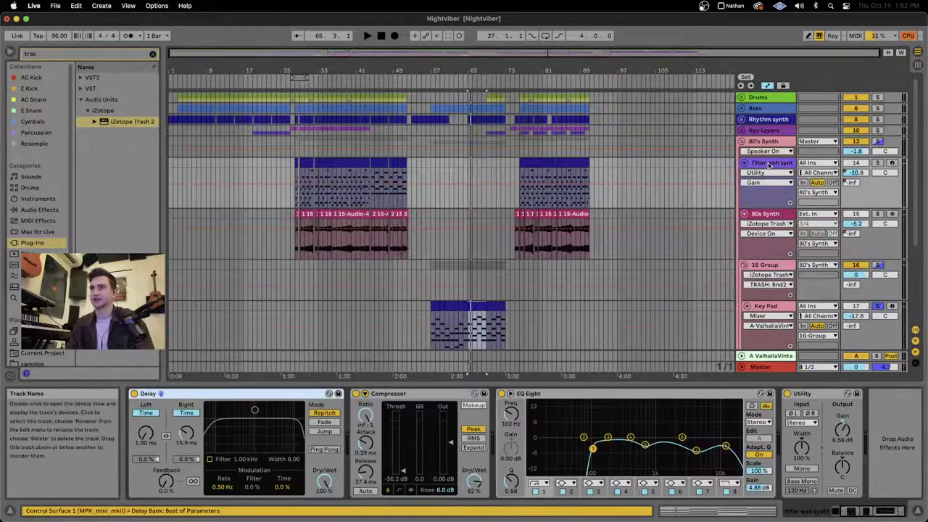
pyautogui.click(815, 396)
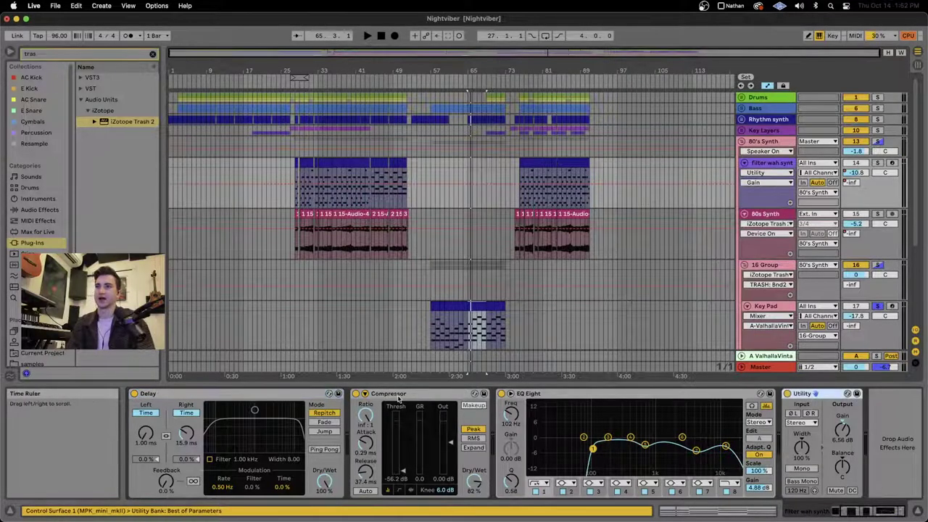
pyautogui.click(298, 395)
pyautogui.scroll(-5, 663, 273)
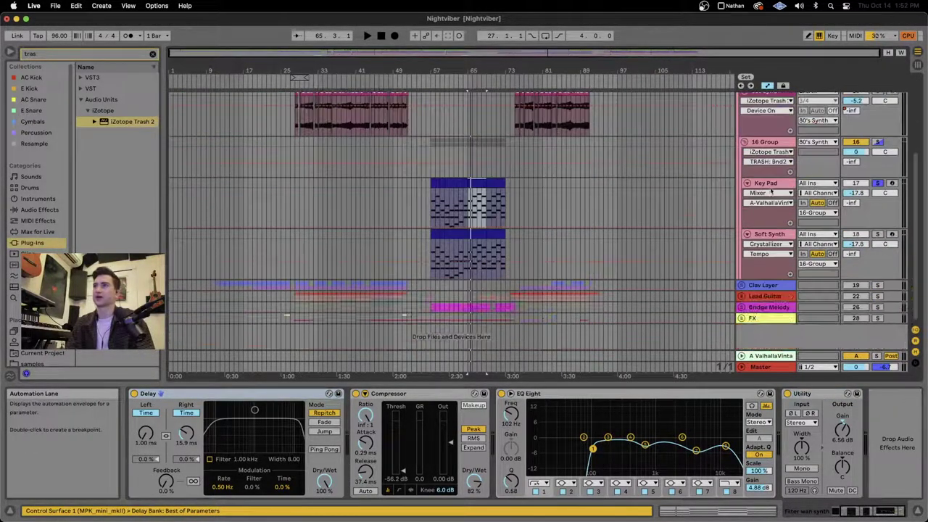
pyautogui.click(341, 211)
pyautogui.click(331, 420)
pyautogui.press('super+v')
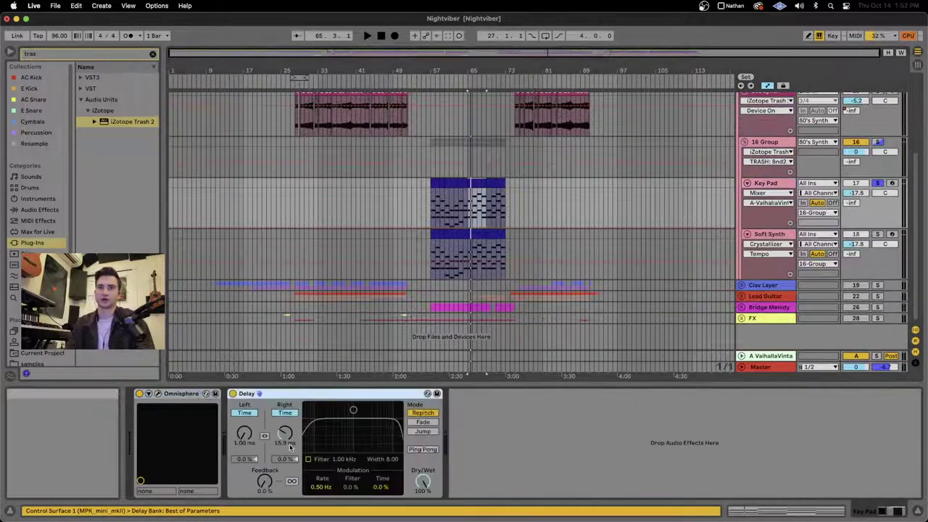
# Set the Key Pad Delay's right time to 1.00 ms and its left time to 17.1 ms during playback.
pyautogui.click(280, 438)
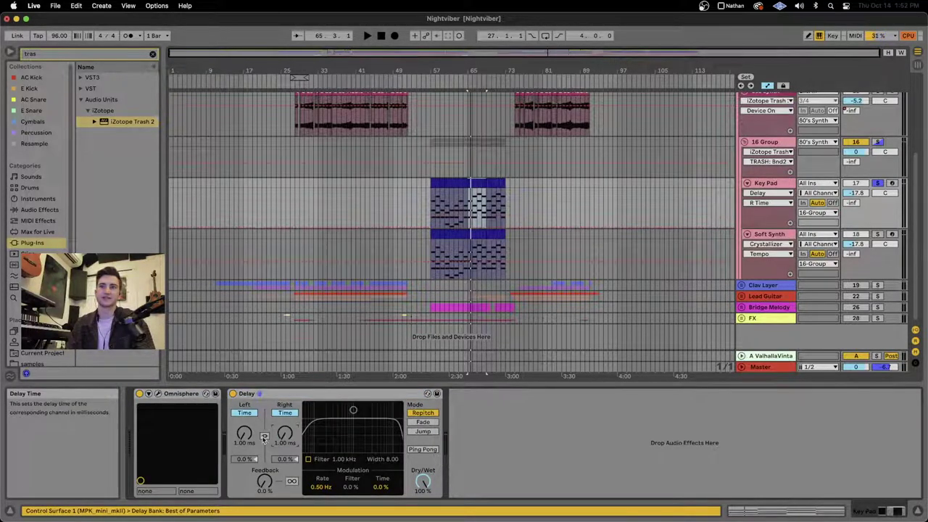
pyautogui.click(240, 430)
pyautogui.press('space')
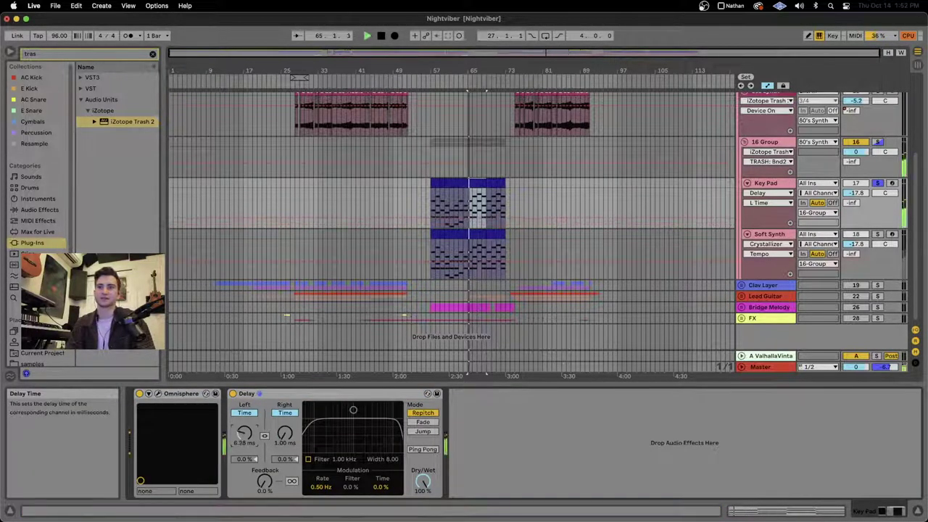
pyautogui.moveTo(247, 435); pyautogui.dragTo(247, 420)
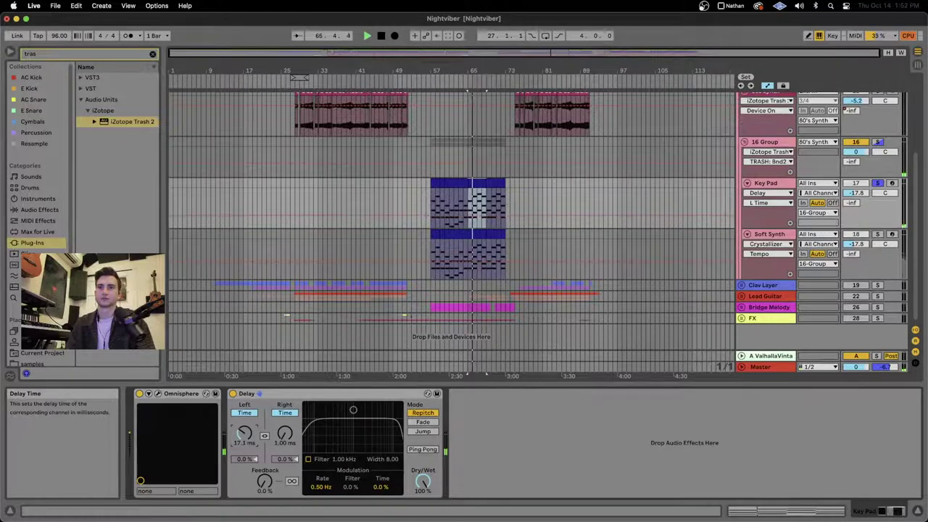
# Search the audio effects for EQ and add EQ Eight after the Delay on the Key Pad track.
pyautogui.press('super+f')
pyautogui.write('EQ')
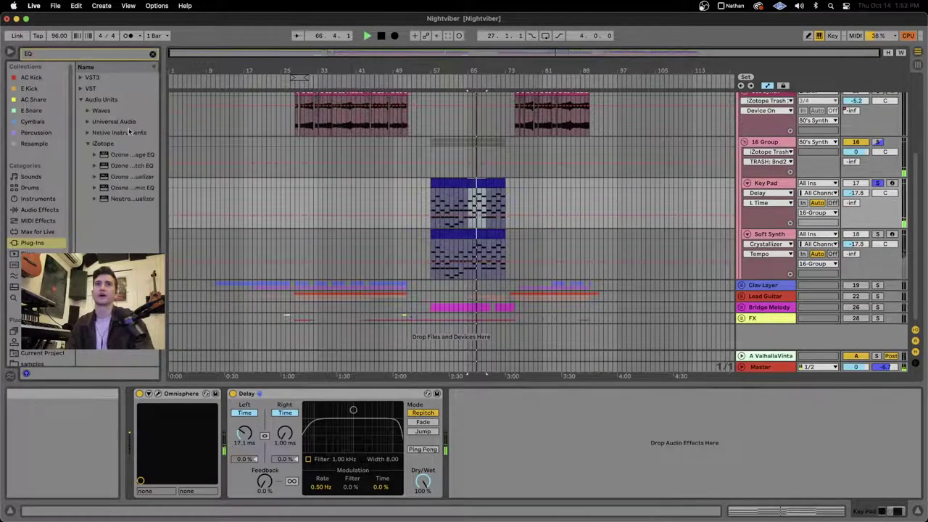
pyautogui.click(40, 210)
pyautogui.click(110, 101)
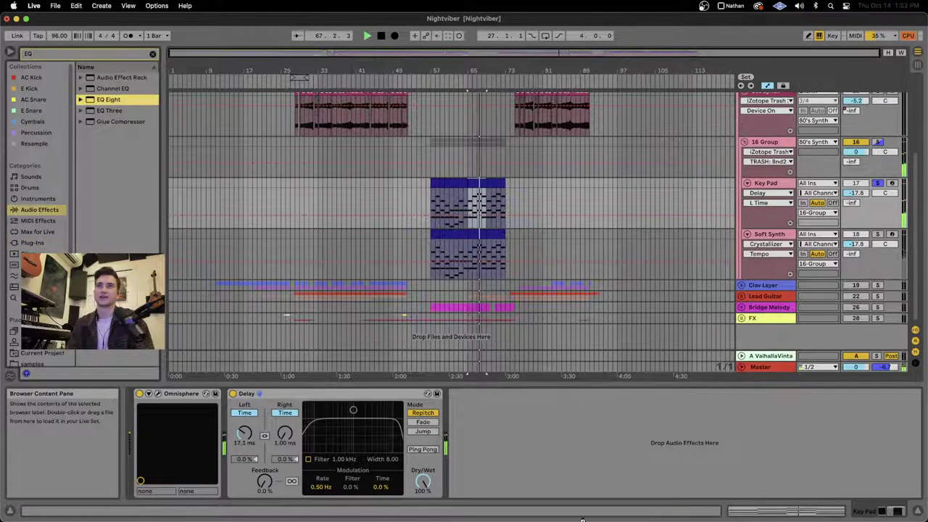
# Dip the Key Pad's low mids with EQ bands 4 and 3, band 3 at 337 Hz, -1.12 dB and Q 1.94.
pyautogui.moveTo(601, 438); pyautogui.dragTo(571, 441)
pyautogui.moveTo(464, 481); pyautogui.dragTo(464, 452)
pyautogui.moveTo(575, 437); pyautogui.dragTo(579, 437)
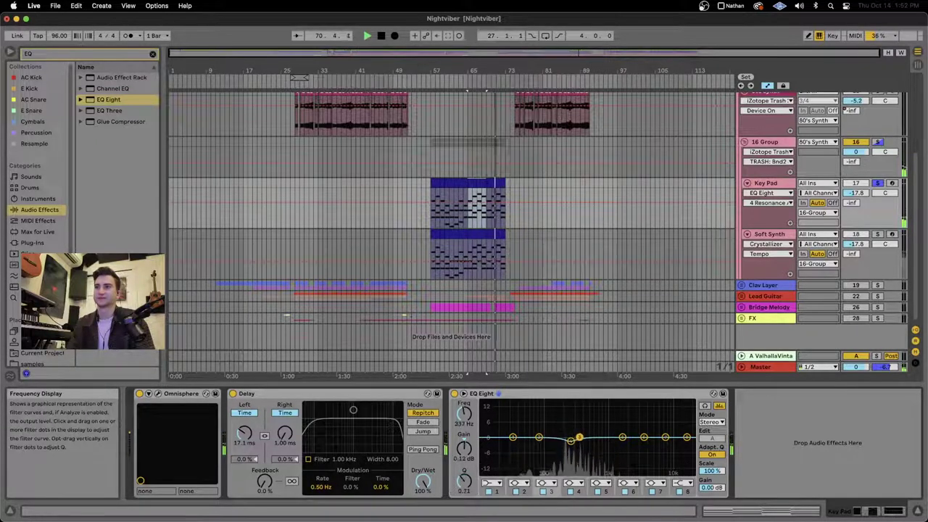
pyautogui.moveTo(464, 481); pyautogui.dragTo(464, 462)
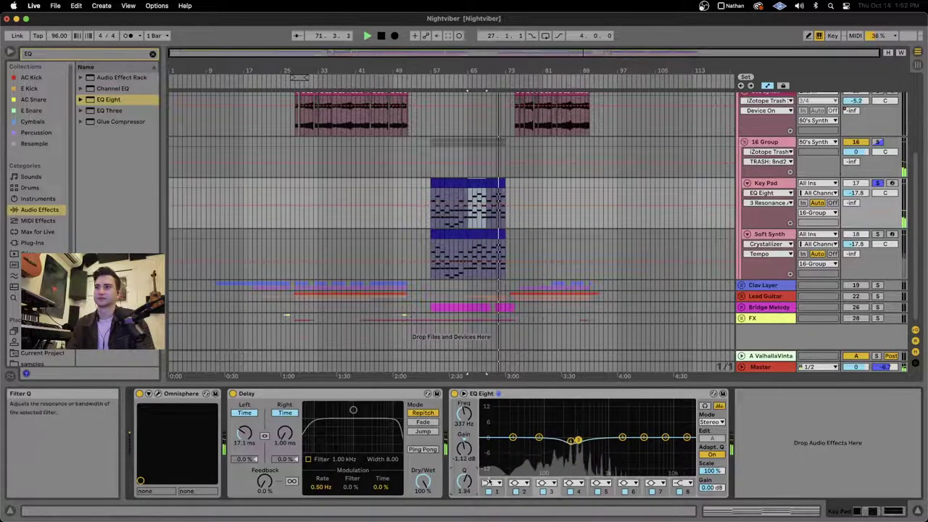
# Cut the Key Pad's lows with band 1 at 88 Hz, -15 dB, and reduce the highs with bands 7 and 8, band 7 at -1.15 dB.
pyautogui.moveTo(516, 441); pyautogui.dragTo(542, 472)
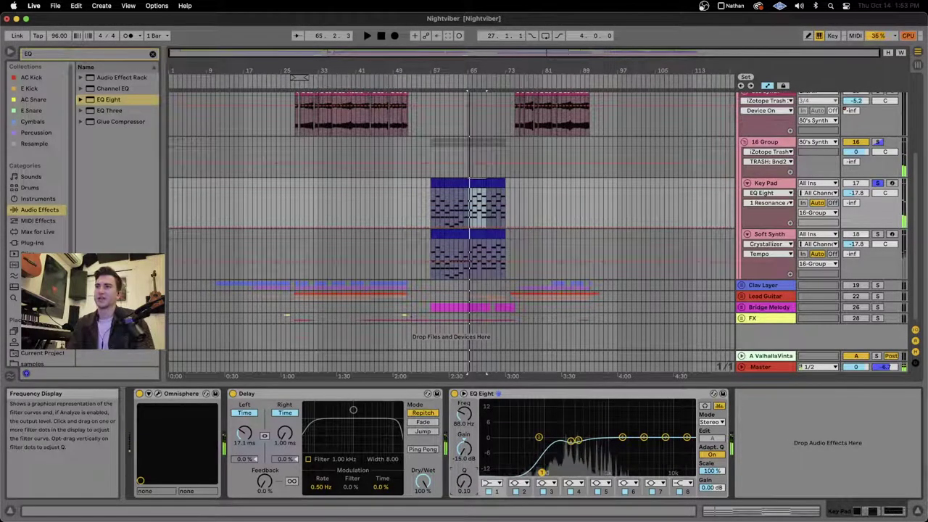
pyautogui.moveTo(686, 437); pyautogui.dragTo(685, 460)
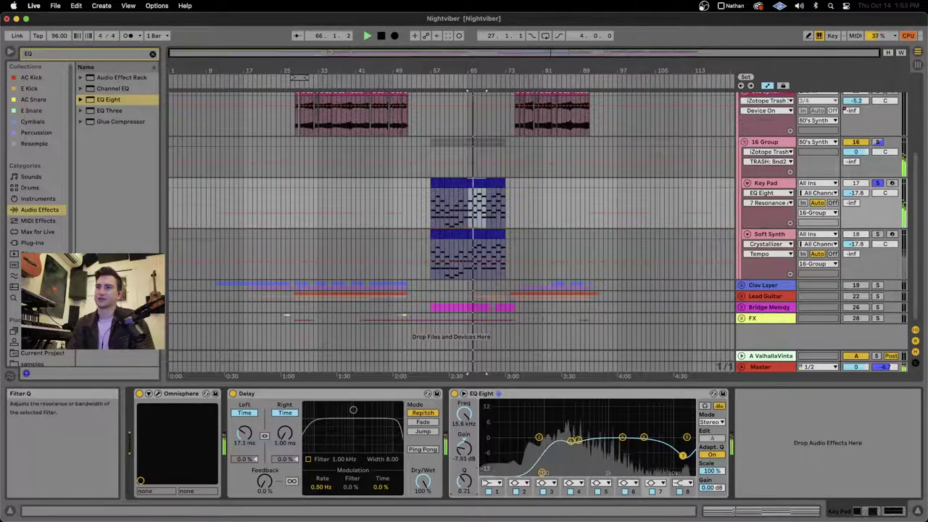
pyautogui.moveTo(683, 455); pyautogui.dragTo(680, 440)
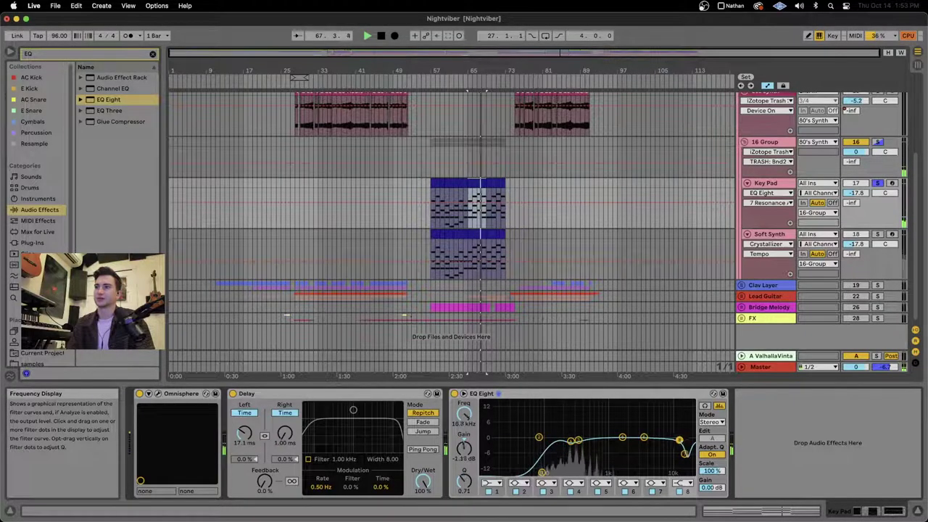
# Change the Key Pad EQ's band 8 to a high-cut filter at 10.4 kHz with Q 0.27.
pyautogui.click(683, 483)
pyautogui.click(683, 484)
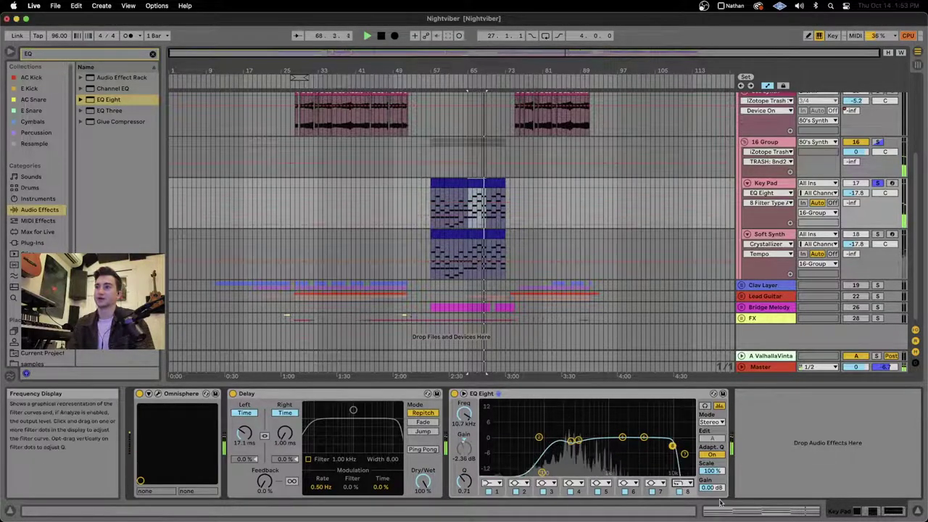
pyautogui.moveTo(674, 446)
pyautogui.mouseDown()
pyautogui.moveTo(632, 448)
pyautogui.moveTo(669, 447)
pyautogui.moveTo(673, 459)
pyautogui.mouseUp()
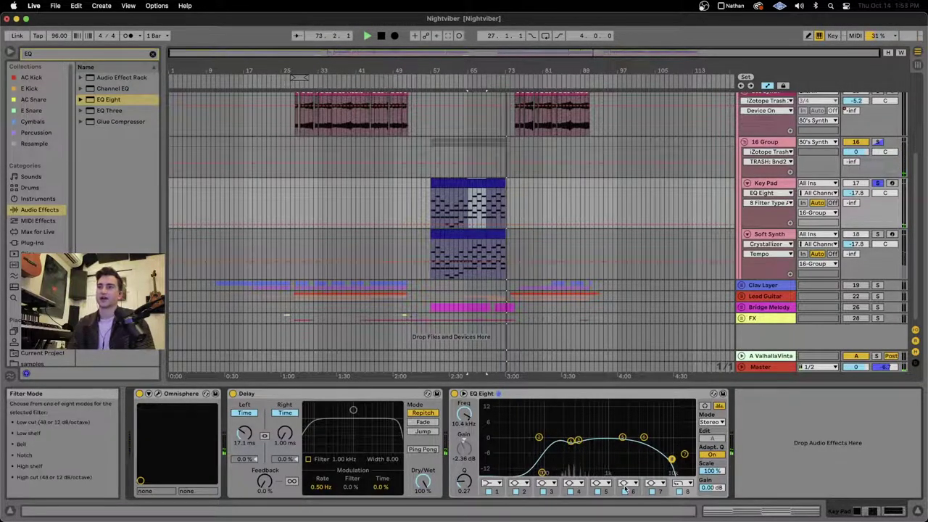
# Group the Key Pad's Delay and EQ Eight into one Audio Effect Rack and compare the sound with the rack bypassed and active.
pyautogui.click(385, 396)
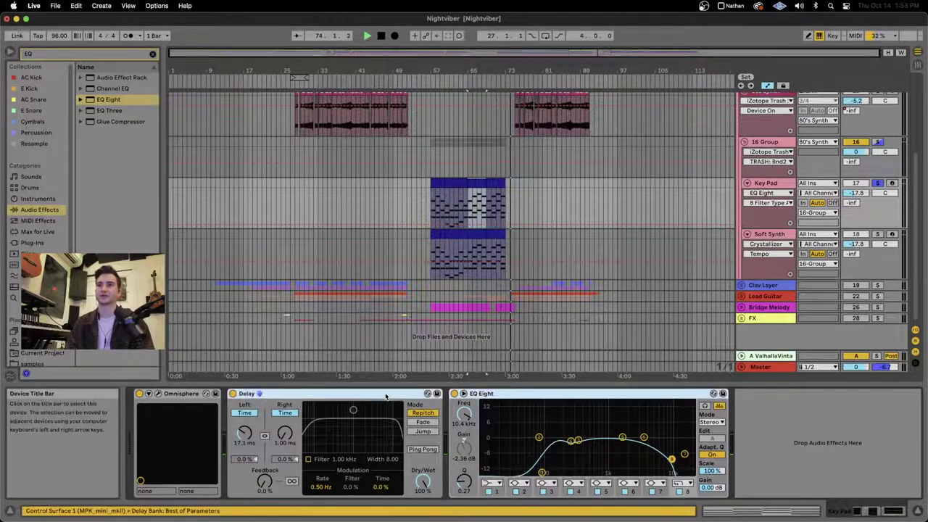
pyautogui.press('super+g')
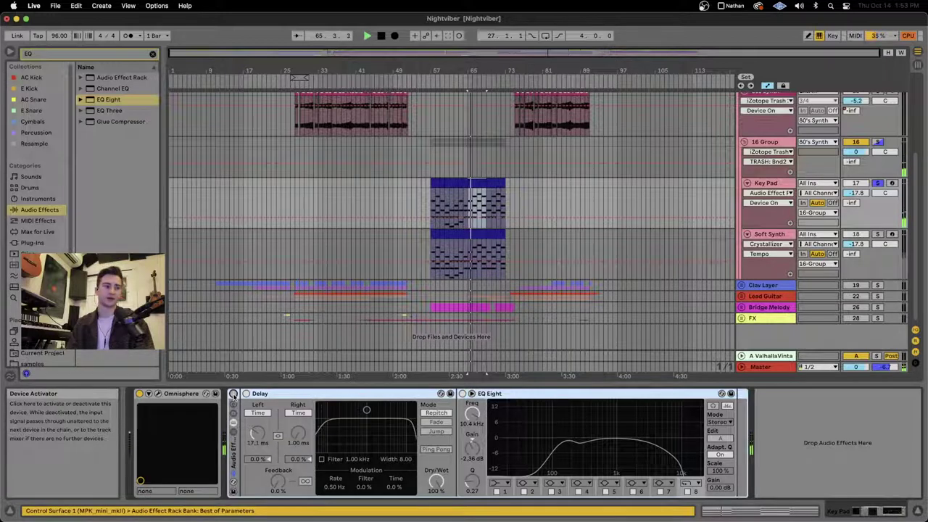
pyautogui.click(233, 396)
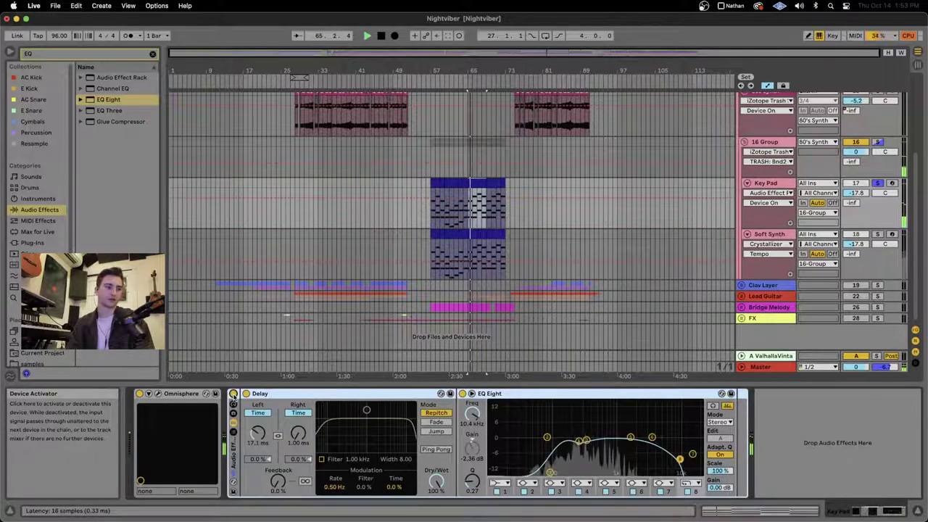
# Unsolo the Key Pad, stop playback, and set the Key Pad's volume to -17.2 dB and the 16 Group's to -0.8 dB.
pyautogui.click(878, 183)
pyautogui.press('space')
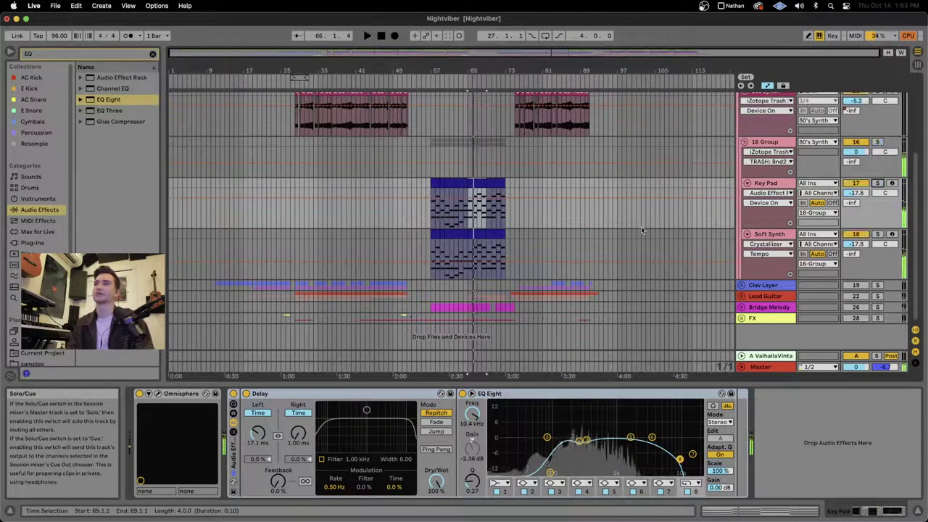
pyautogui.click(855, 193)
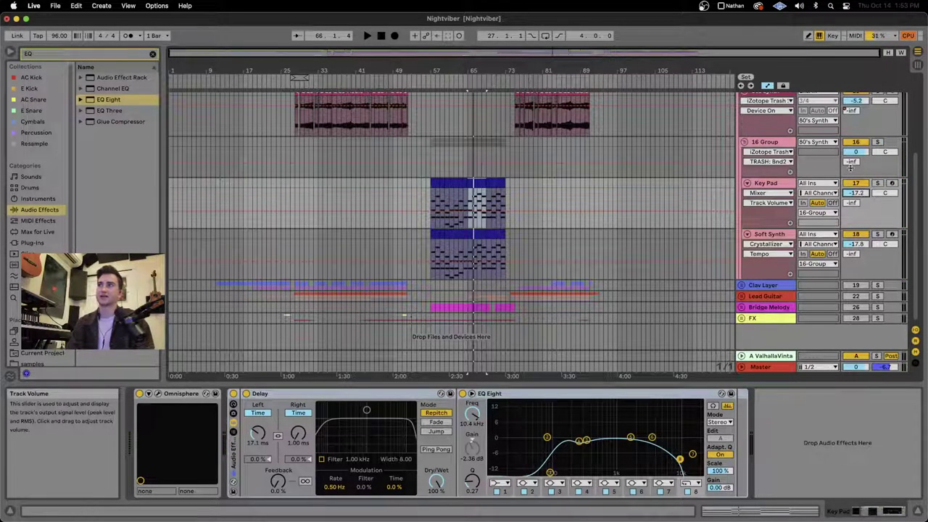
pyautogui.click(768, 152)
pyautogui.click(765, 161)
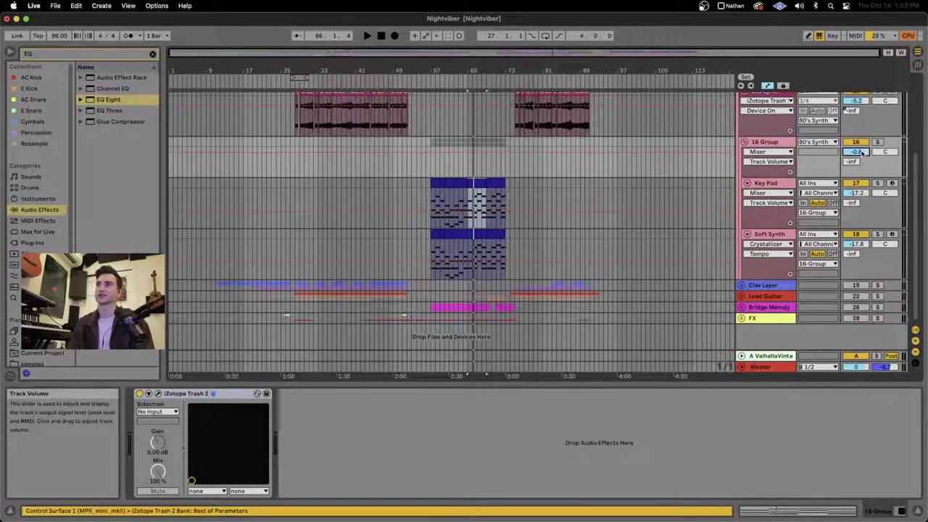
# Add EQ Eight after iZotope Trash 2 on the 16 Group and dip band 6 at 464 Hz, -1.61 dB, Q 1.40 during playback.
pyautogui.click(436, 142)
pyautogui.doubleClick(109, 99)
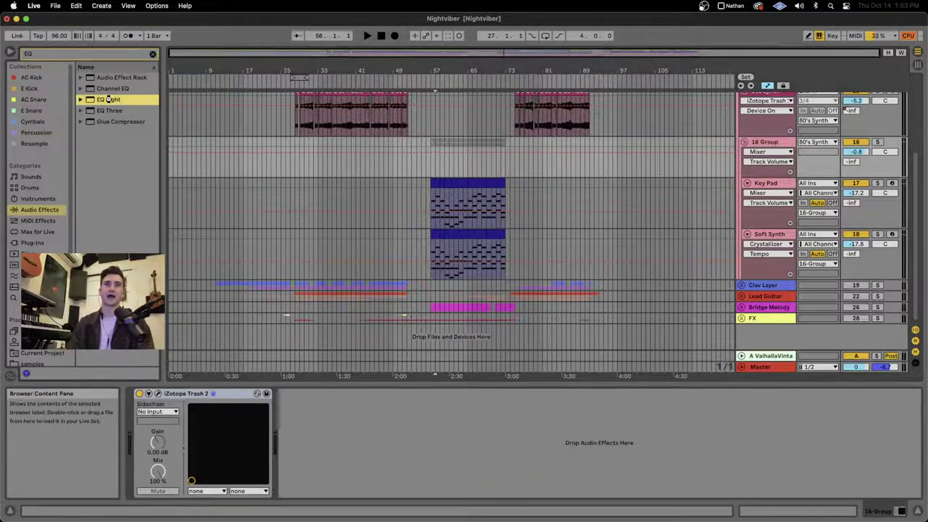
pyautogui.click(468, 144)
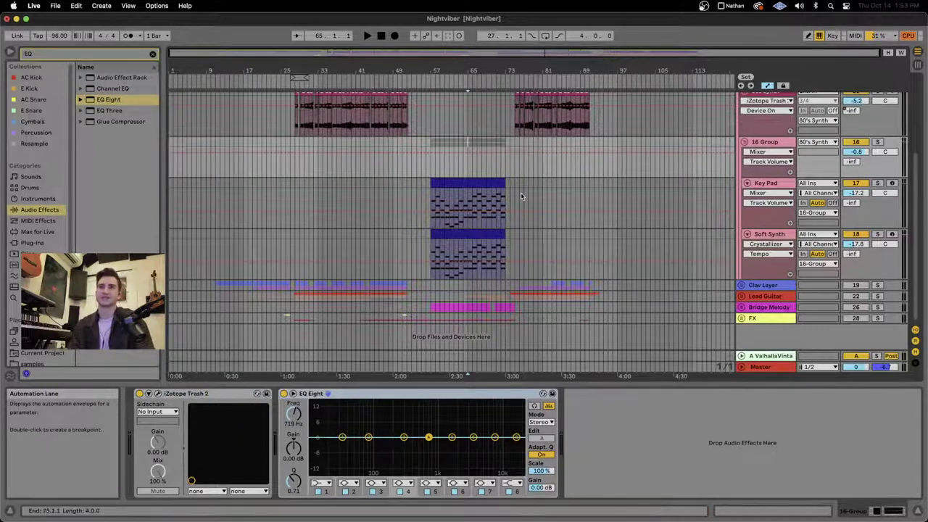
pyautogui.press('space')
pyautogui.moveTo(469, 441); pyautogui.dragTo(418, 402)
pyautogui.moveTo(418, 440); pyautogui.dragTo(416, 460)
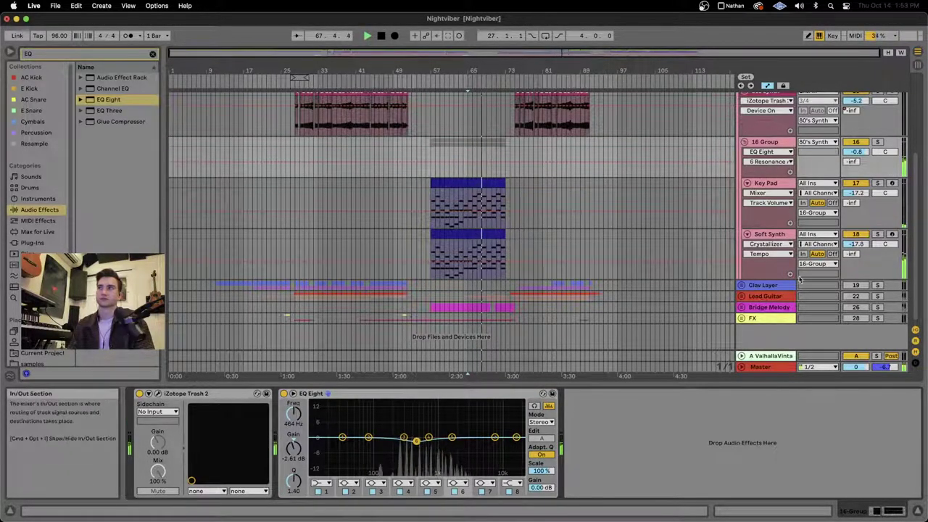
# Lower the 16 Group's volume to -3.1 dB while listening in the full mix.
pyautogui.scroll(5, 819, 257)
pyautogui.scroll(-4, 819, 257)
pyautogui.scroll(-2, 819, 258)
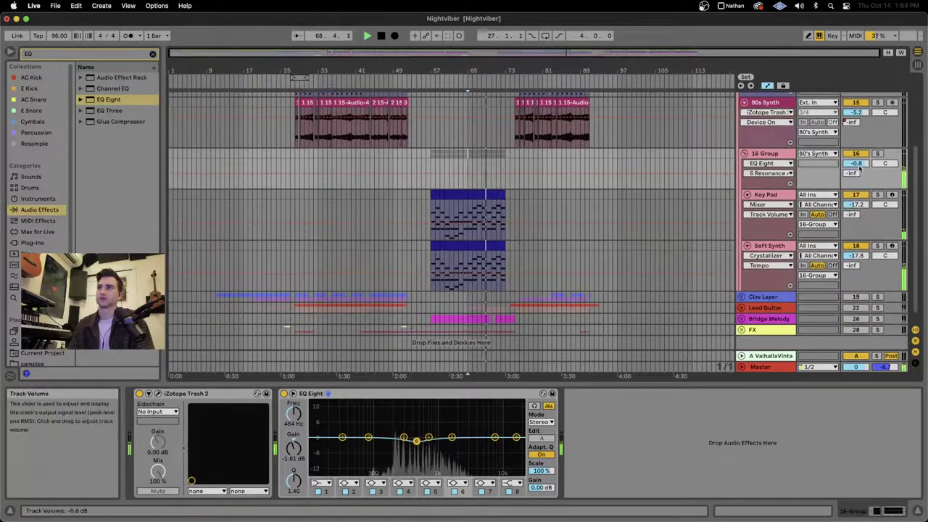
pyautogui.moveTo(857, 163); pyautogui.dragTo(856, 178)
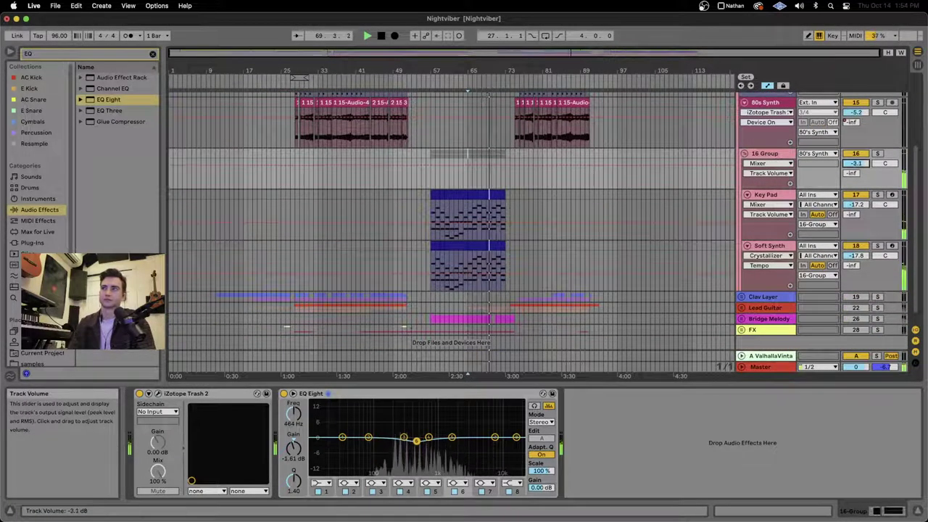
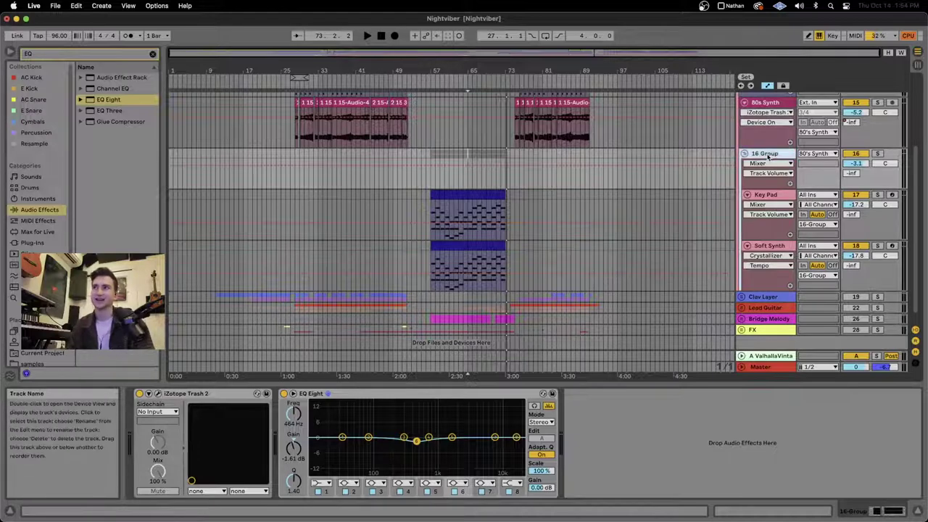
# Fold the 80's Synth group and open the Clav Layer group to show its Filtered Epiano and Clav tracks.
pyautogui.scroll(-1, 615, 187)
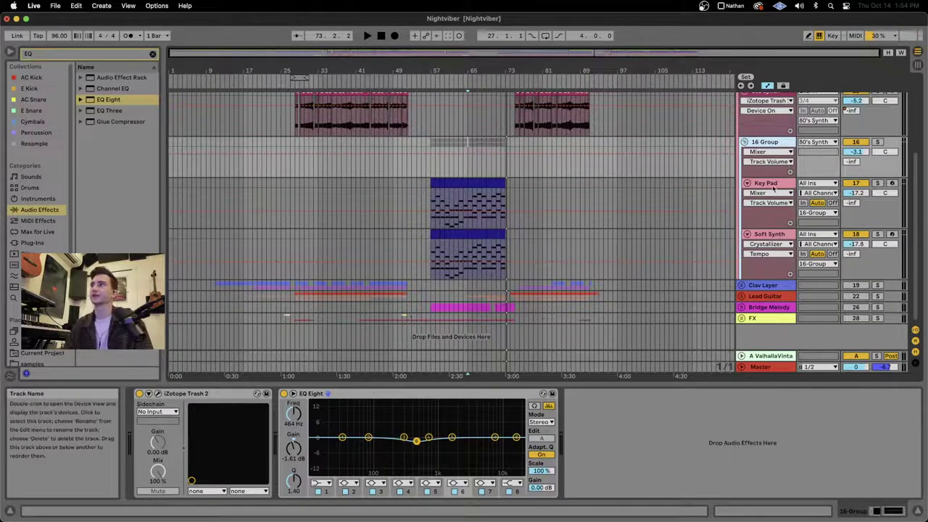
pyautogui.scroll(5, 774, 189)
pyautogui.scroll(-5, 769, 178)
pyautogui.scroll(5, 761, 167)
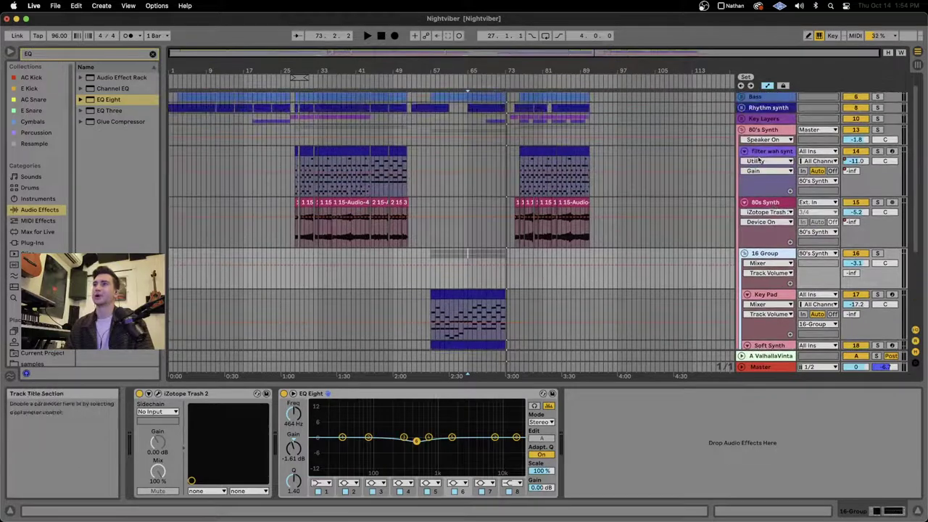
pyautogui.click(741, 129)
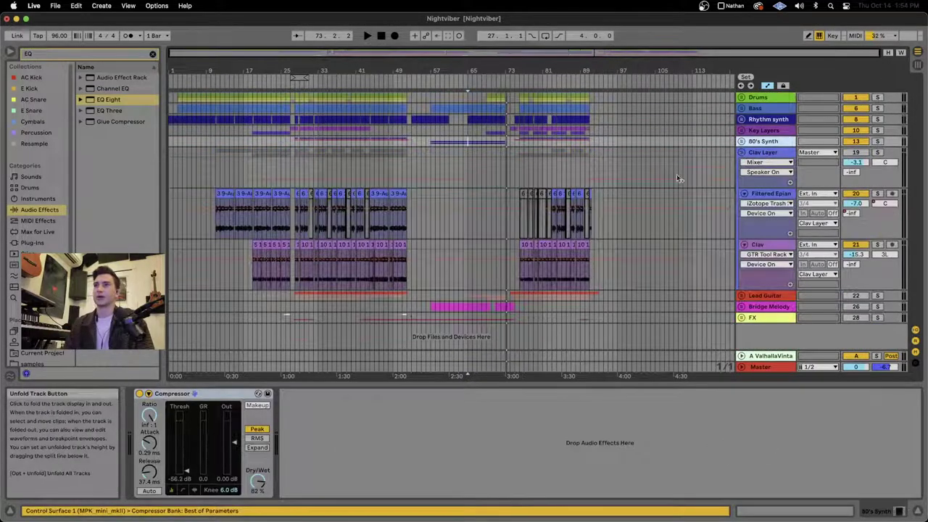
pyautogui.click(767, 130)
pyautogui.click(797, 152)
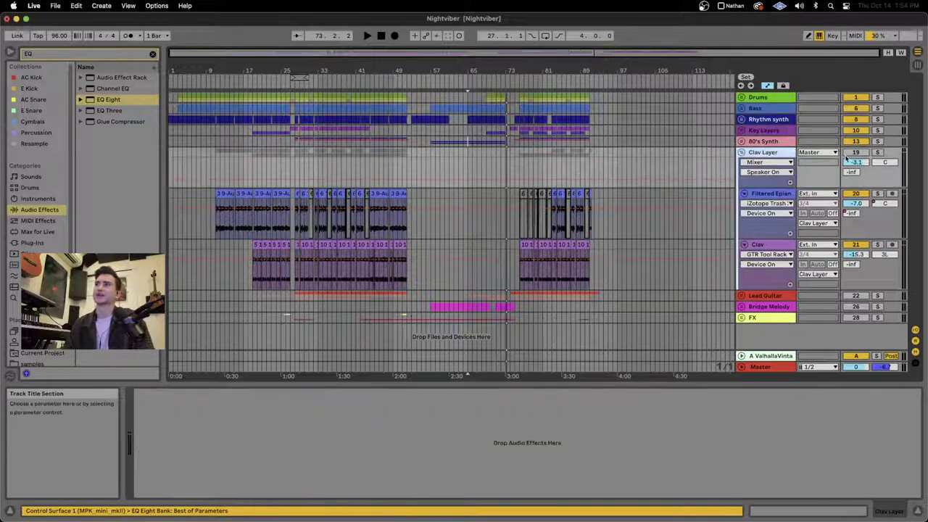
# Play the Filtered Epiano soloed from bar 19 and review its effects chain through the last EQ Eight.
pyautogui.moveTo(294, 222); pyautogui.dragTo(407, 254)
pyautogui.click(254, 221)
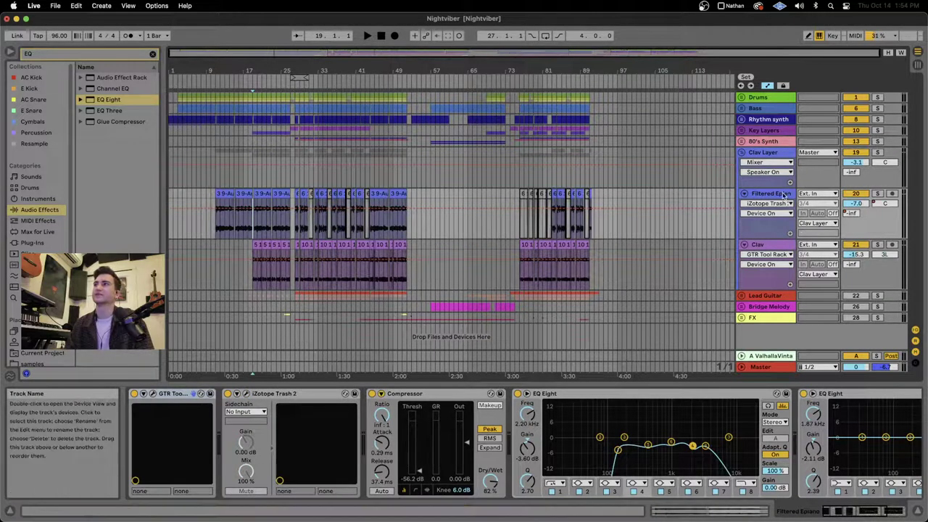
pyautogui.press('space')
pyautogui.click(878, 195)
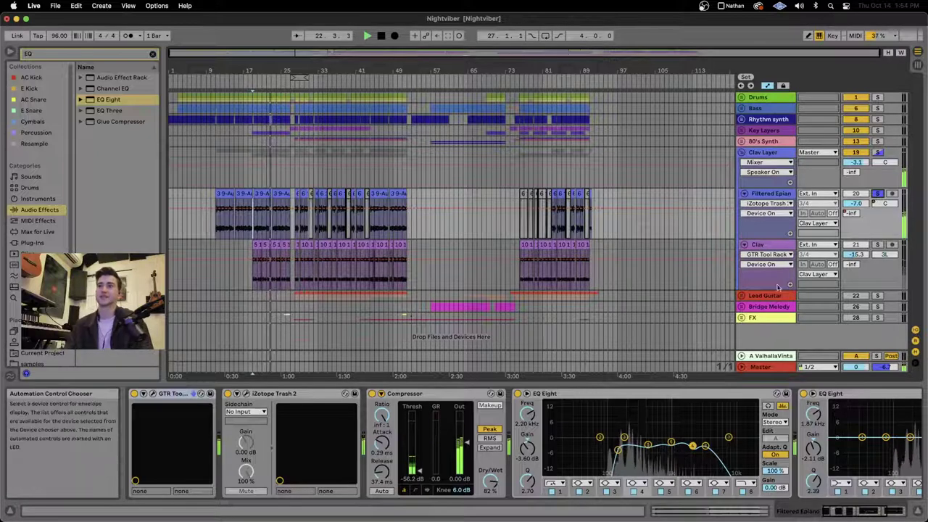
pyautogui.hscroll(5, 570, 415)
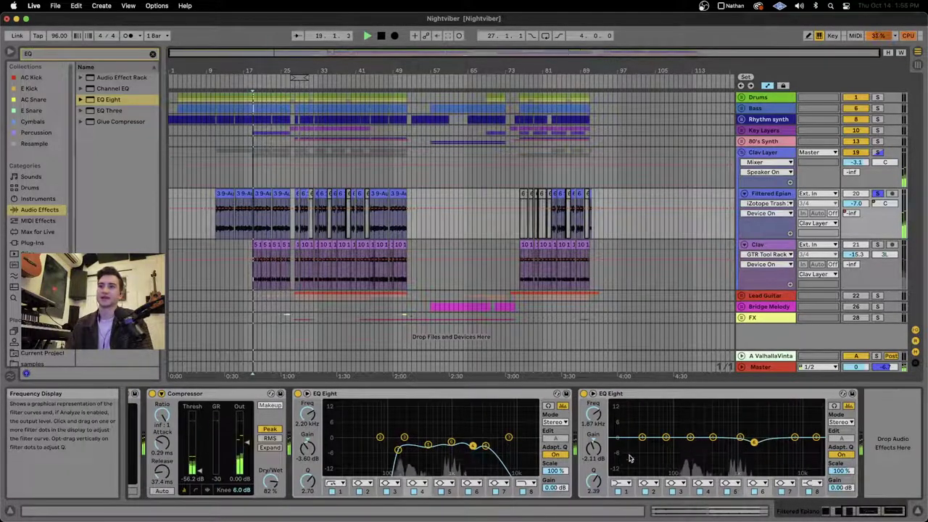
# Set the Filtered Epiano's volume to -8.2 dB, listening within the soloed Clav Layer group and in the full mix.
pyautogui.click(878, 153)
pyautogui.click(857, 204)
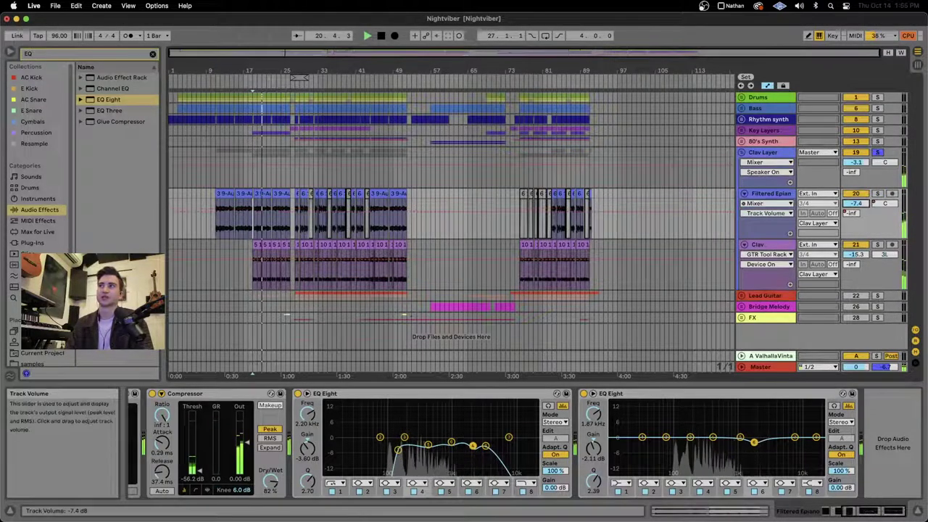
pyautogui.click(878, 153)
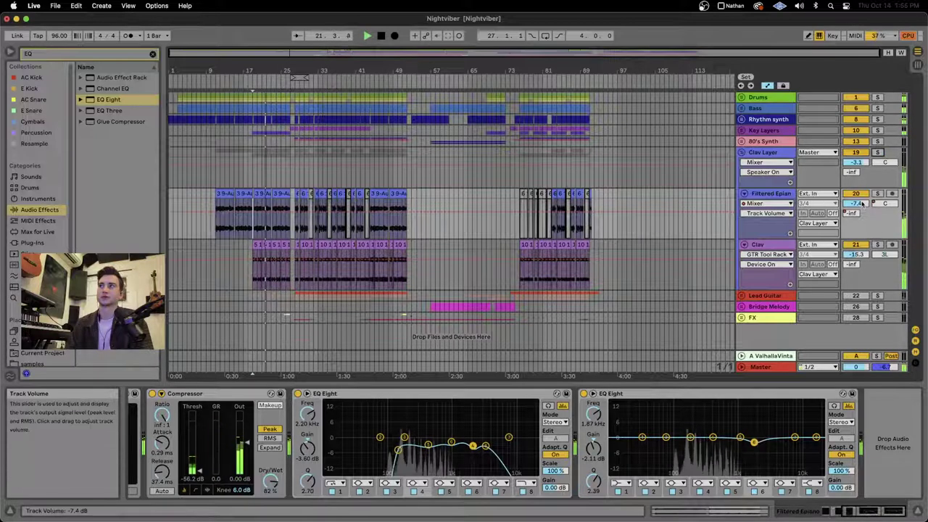
pyautogui.moveTo(863, 204); pyautogui.dragTo(862, 209)
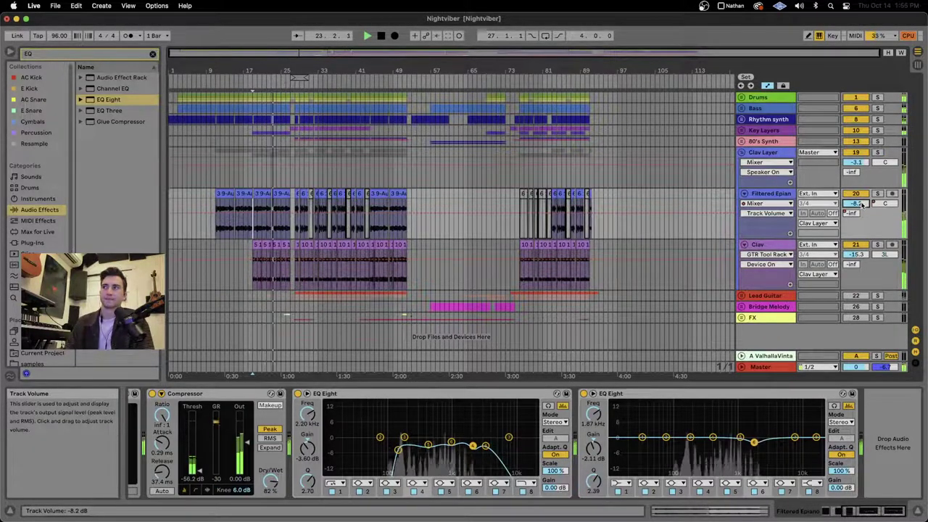
pyautogui.press('space')
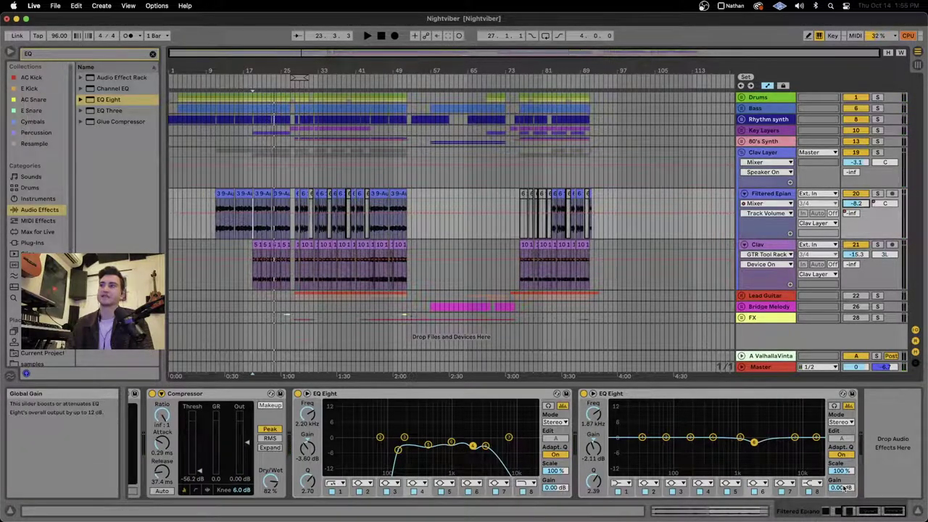
# Show the Filtered Epiano's track panning automation and examine it across the song.
pyautogui.click(884, 203)
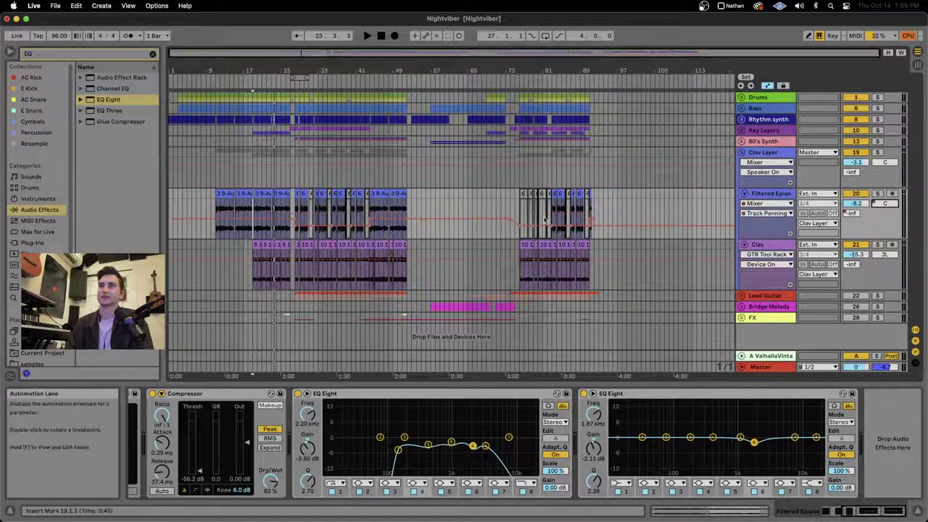
pyautogui.moveTo(211, 232); pyautogui.dragTo(613, 232)
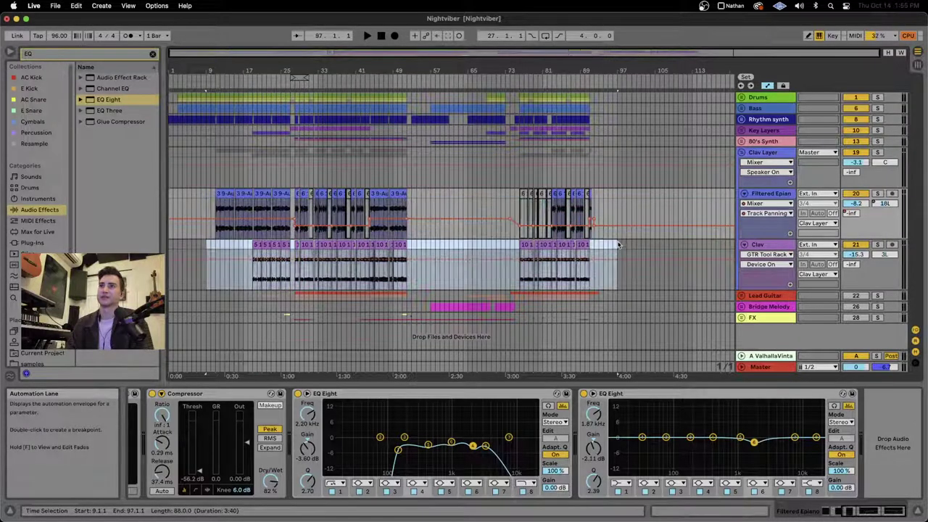
pyautogui.click(683, 213)
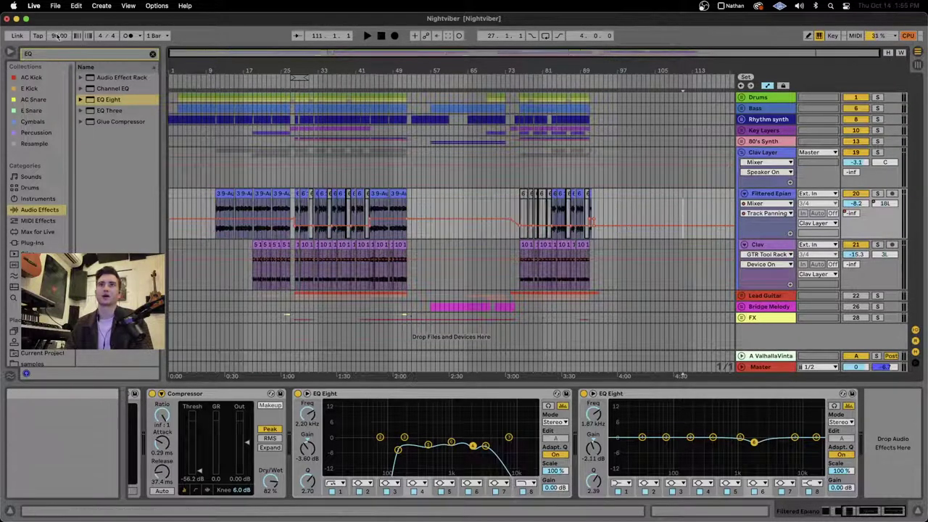
# Search the audio effects for "uti", add Utility at the end of the Filtered Epiano's chain and set its balance to 4L during playback.
pyautogui.click(46, 55)
pyautogui.write('uti')
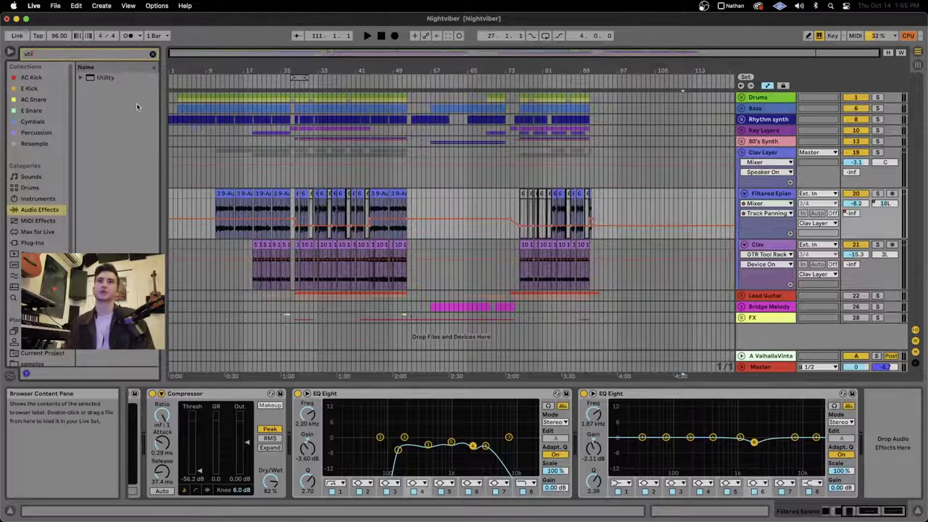
pyautogui.doubleClick(118, 79)
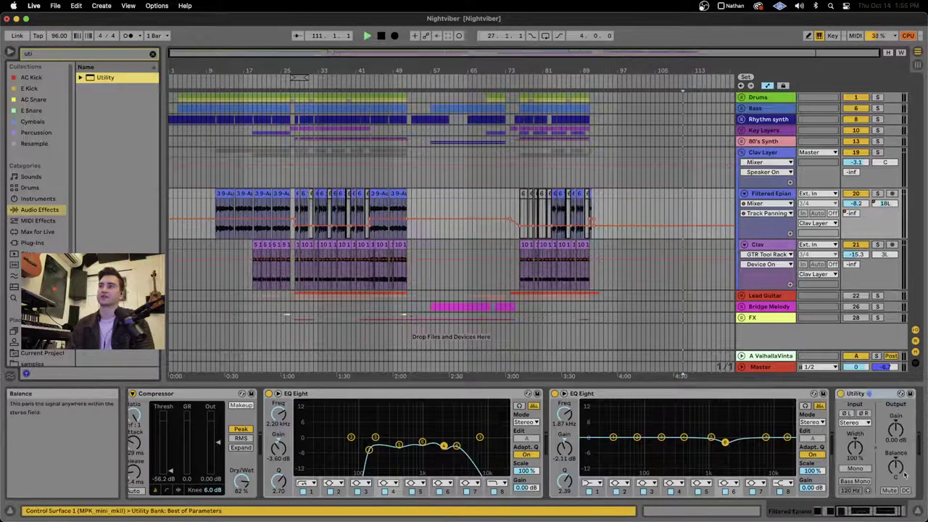
pyautogui.press('space')
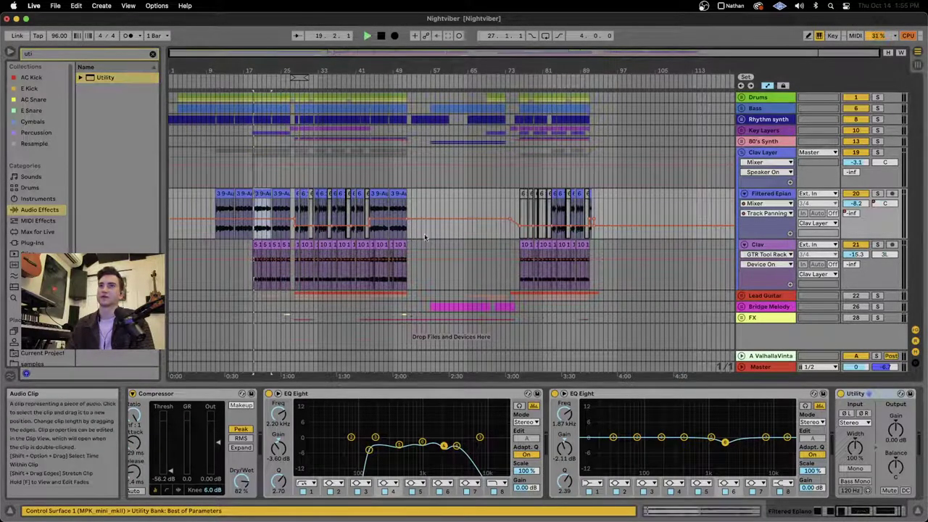
pyautogui.click(897, 466)
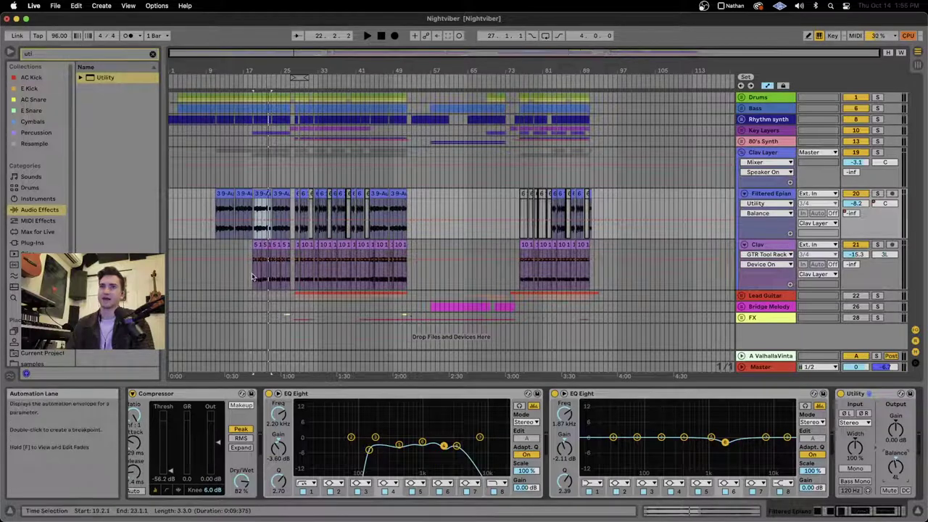
pyautogui.press('space')
# Solo the Clav track and listen to it from bar 22.
pyautogui.click(288, 277)
pyautogui.click(287, 277)
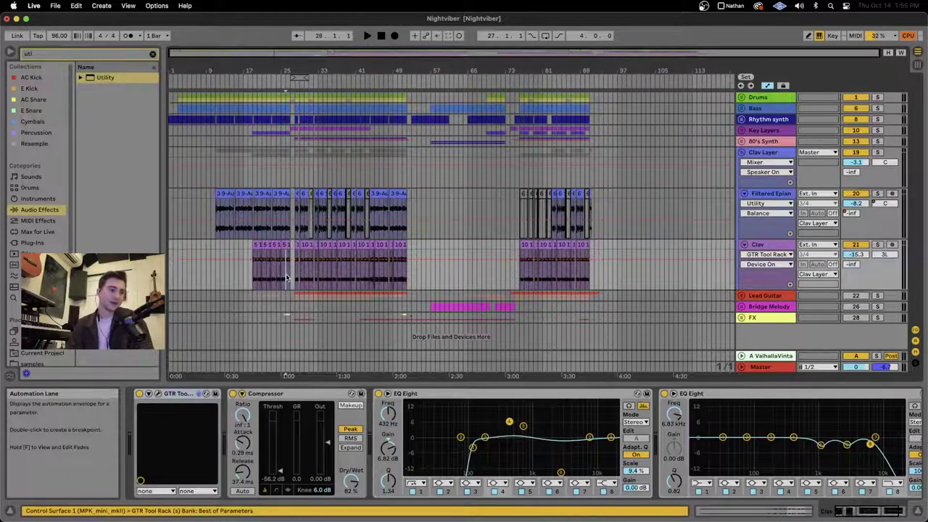
pyautogui.click(778, 193)
pyautogui.click(817, 276)
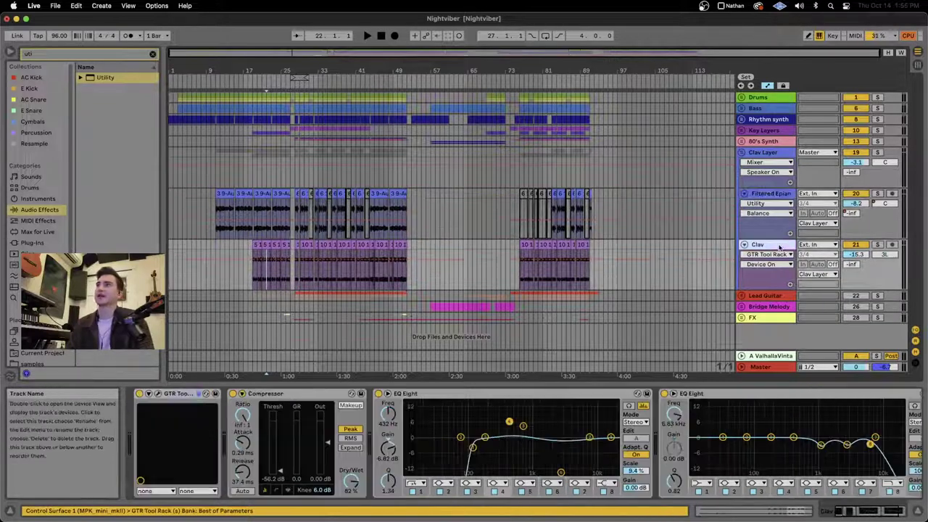
pyautogui.click(877, 244)
pyautogui.press('space')
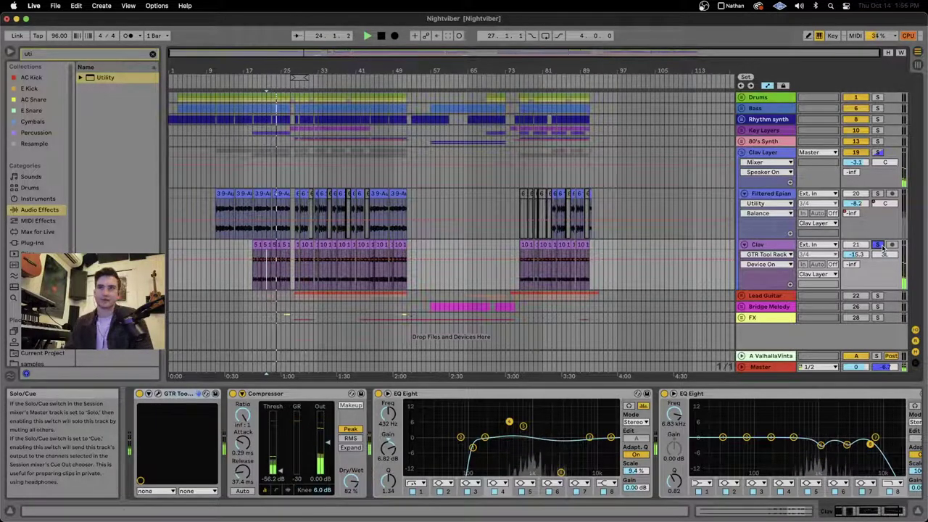
# Stop the soloed playback and unsolo the Clav track.
pyautogui.click(304, 245)
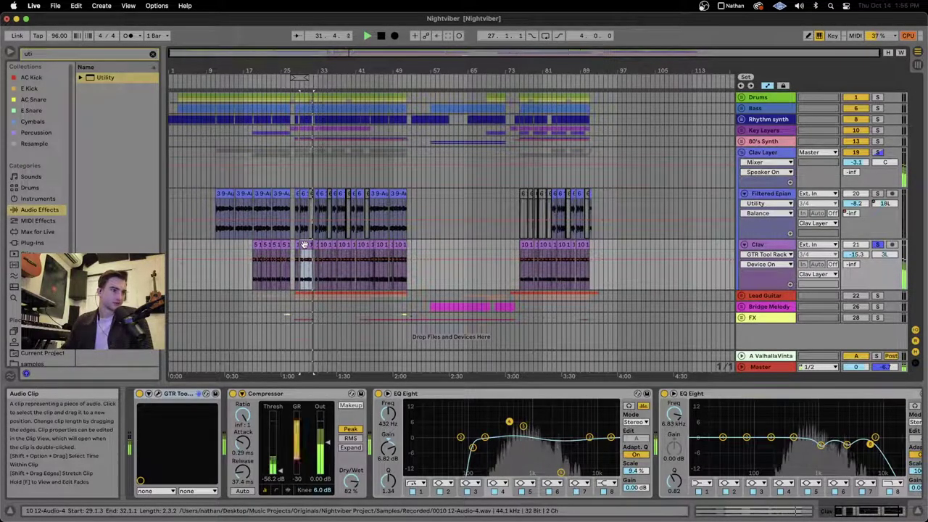
pyautogui.press('space')
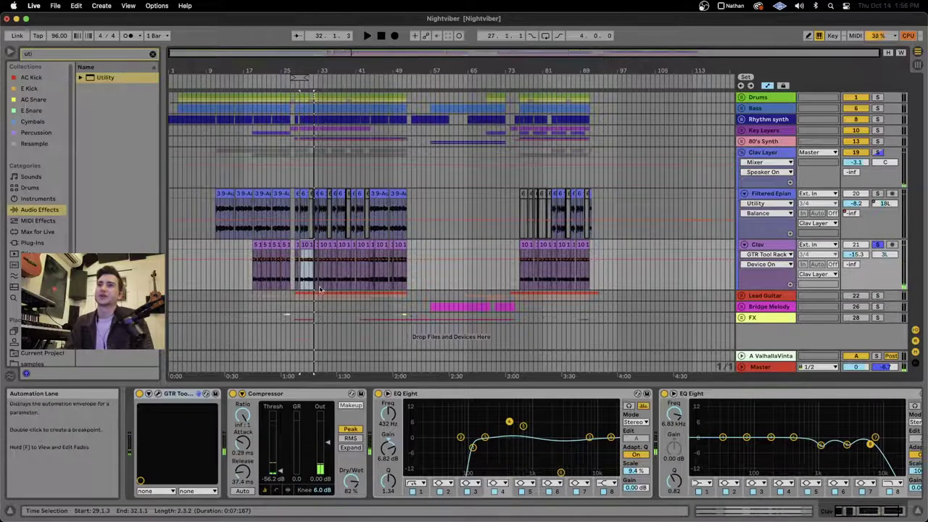
pyautogui.click(876, 245)
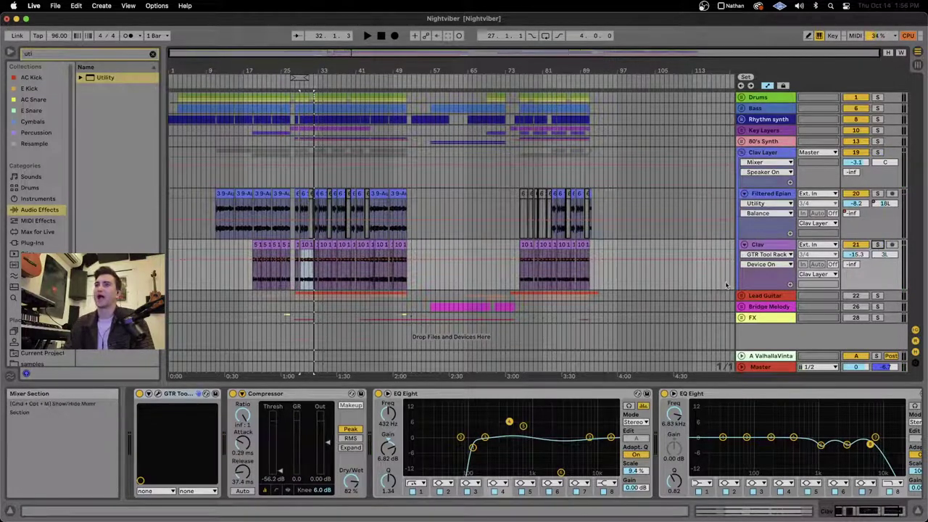
# Set the Clav track's volume to -13.8 dB while playing the full mix from bar 19.
pyautogui.click(254, 285)
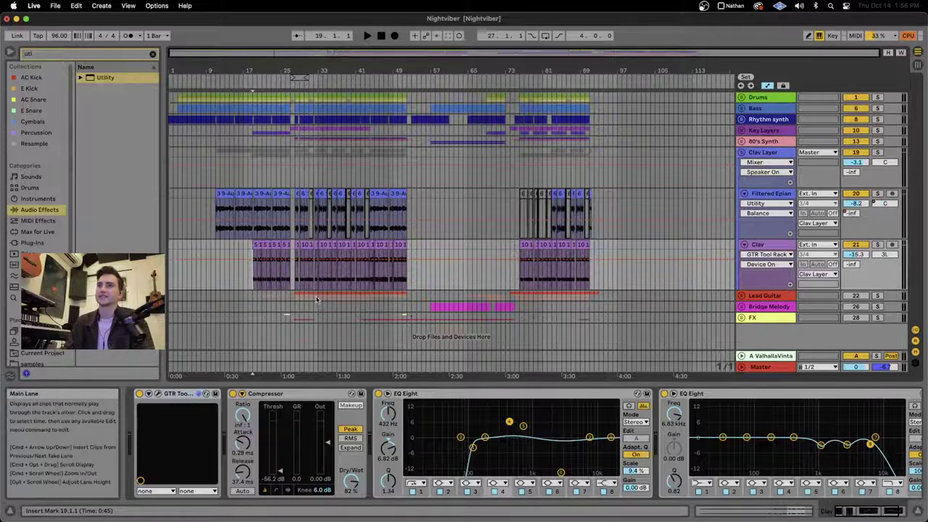
pyautogui.moveTo(296, 296); pyautogui.dragTo(369, 297)
pyautogui.click(248, 262)
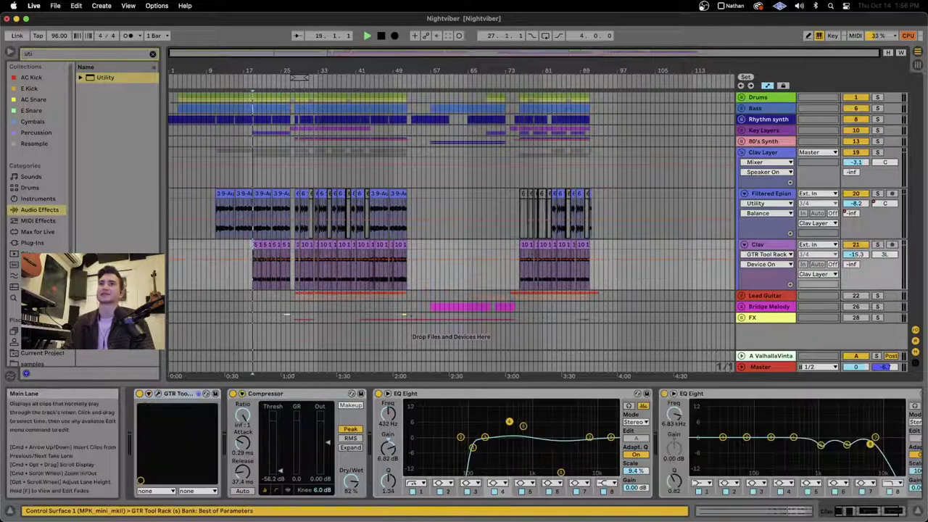
pyautogui.press('space')
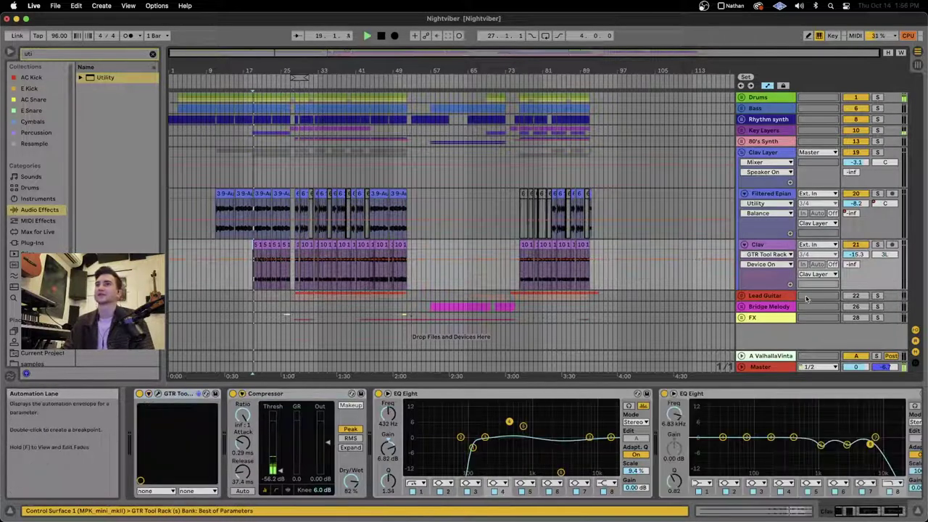
pyautogui.click(863, 255)
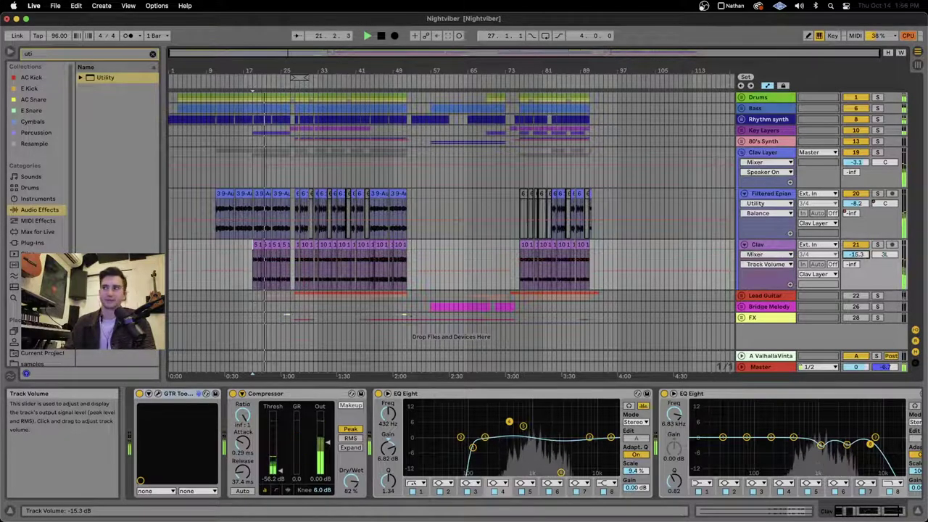
pyautogui.moveTo(864, 255); pyautogui.dragTo(864, 252)
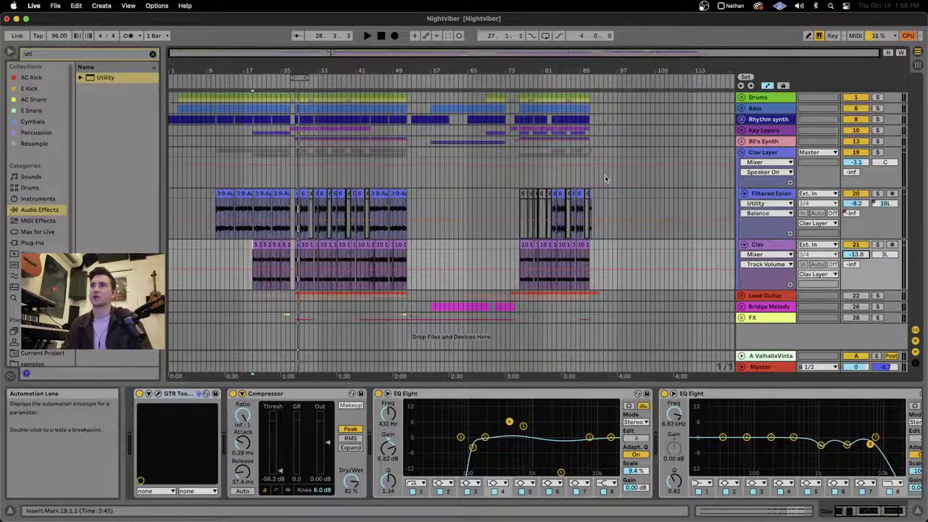
# Fold the Clav Layer group, then unfold the Lead Guitar group to examine its layers from bar 28 to 52 and fold it again.
pyautogui.click(742, 153)
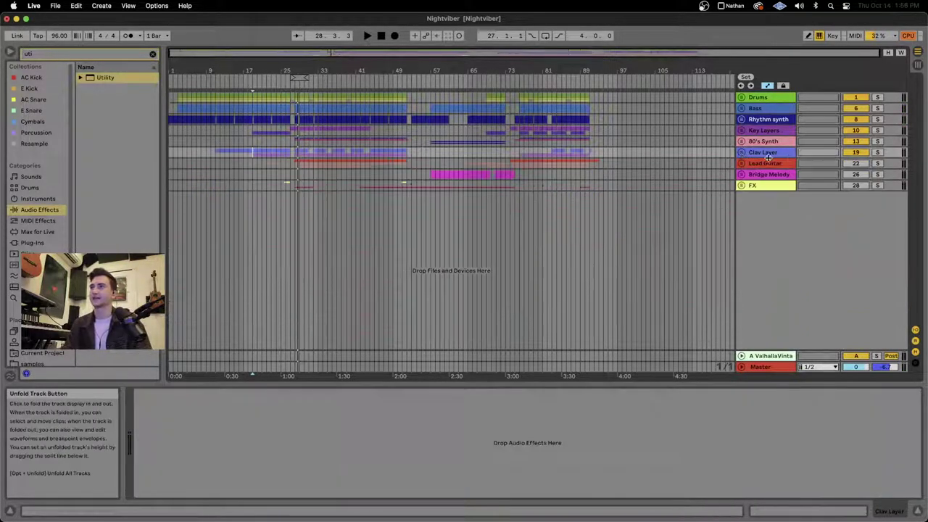
pyautogui.click(743, 164)
pyautogui.scroll(-3, 457, 156)
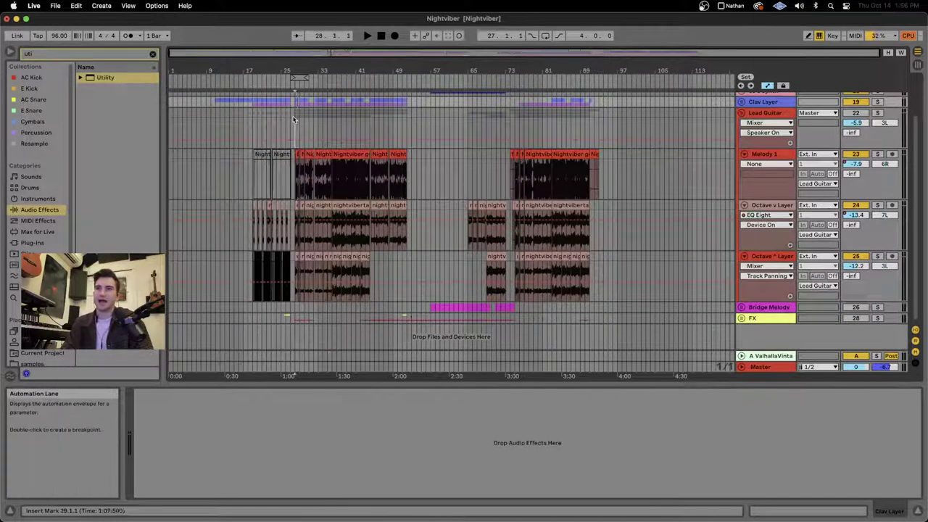
pyautogui.moveTo(294, 154); pyautogui.dragTo(409, 285)
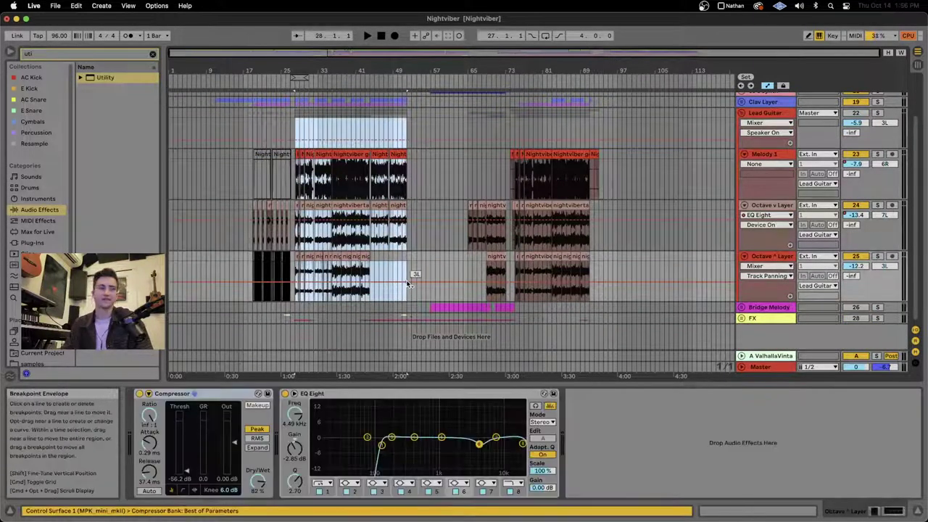
pyautogui.scroll(3, 417, 284)
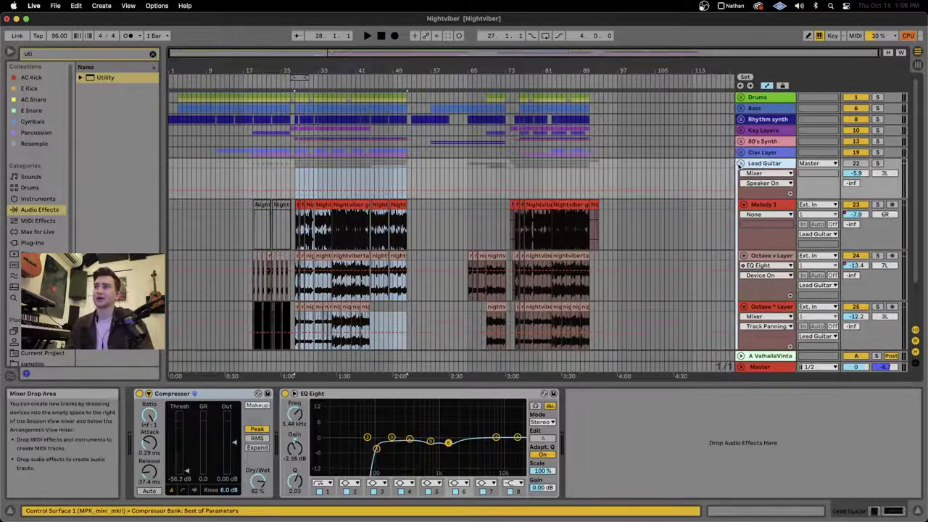
pyautogui.click(741, 164)
# Unfold the Bridge Melody group and look through the FX group's tracks, folding FX again after viewing.
pyautogui.click(740, 175)
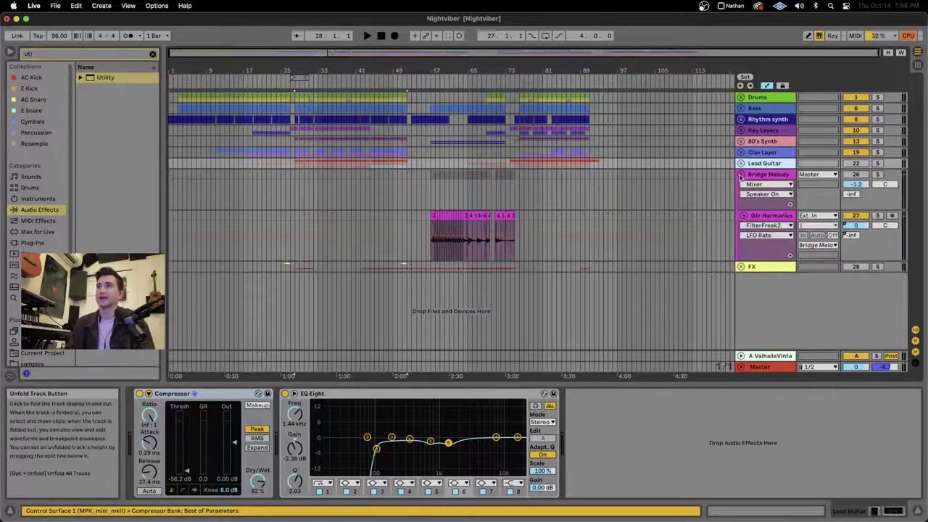
pyautogui.click(741, 264)
pyautogui.scroll(-2, 712, 281)
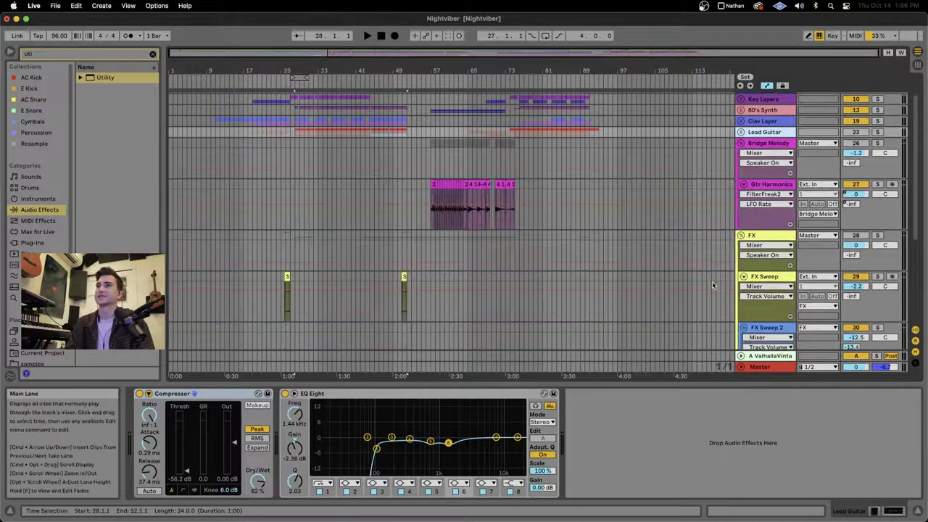
pyautogui.scroll(-5, 428, 288)
pyautogui.scroll(5, 429, 292)
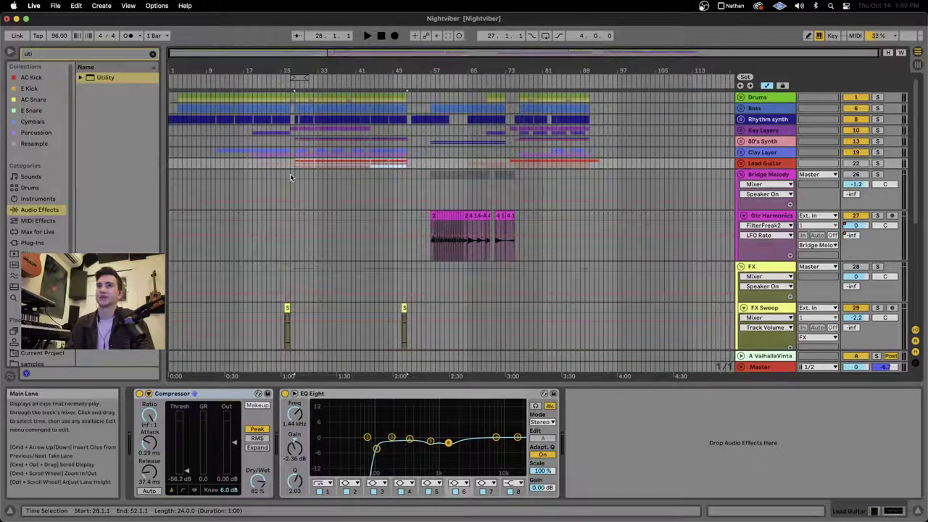
pyautogui.moveTo(342, 161); pyautogui.dragTo(688, 162)
pyautogui.scroll(-3, 813, 253)
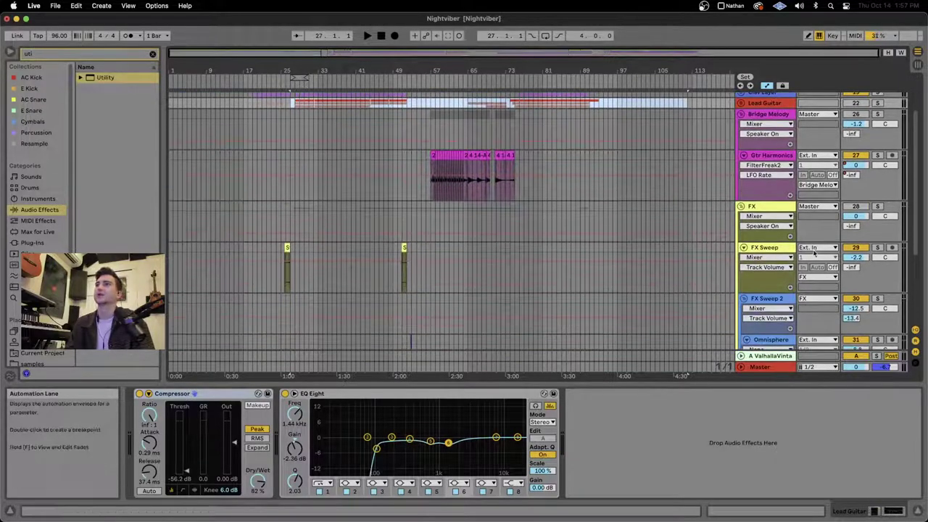
pyautogui.click(741, 207)
# Activate the Bridge Melody group during playback from bar 57 and move it above the Lead Guitar group.
pyautogui.click(433, 215)
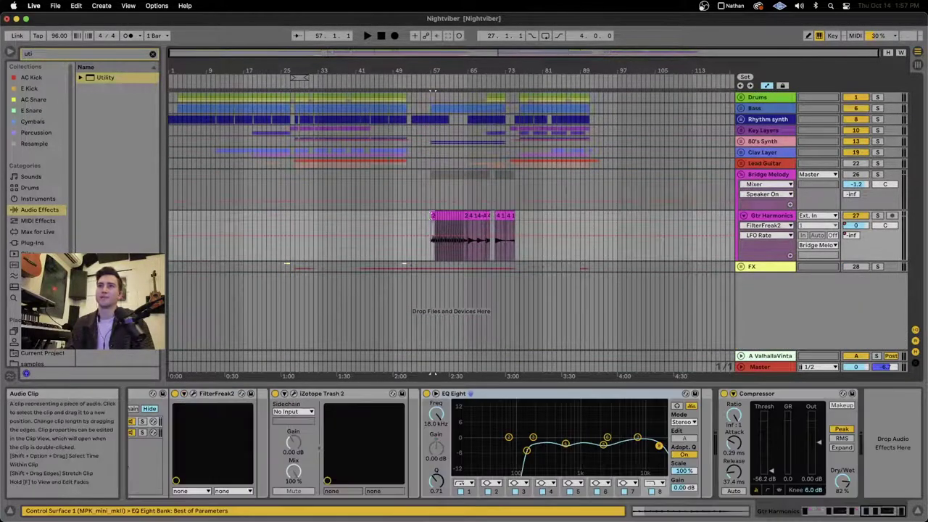
pyautogui.scroll(5, 433, 215)
pyautogui.press('space')
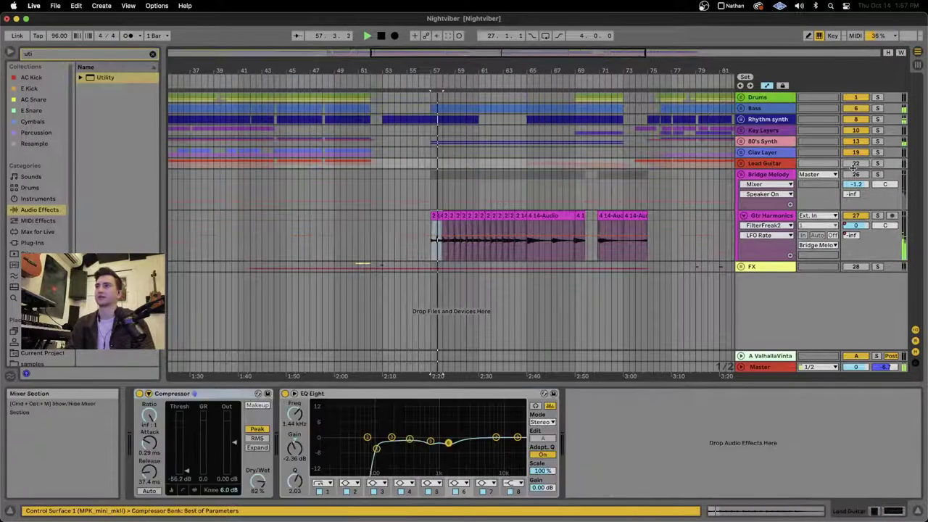
pyautogui.click(856, 164)
pyautogui.click(769, 174)
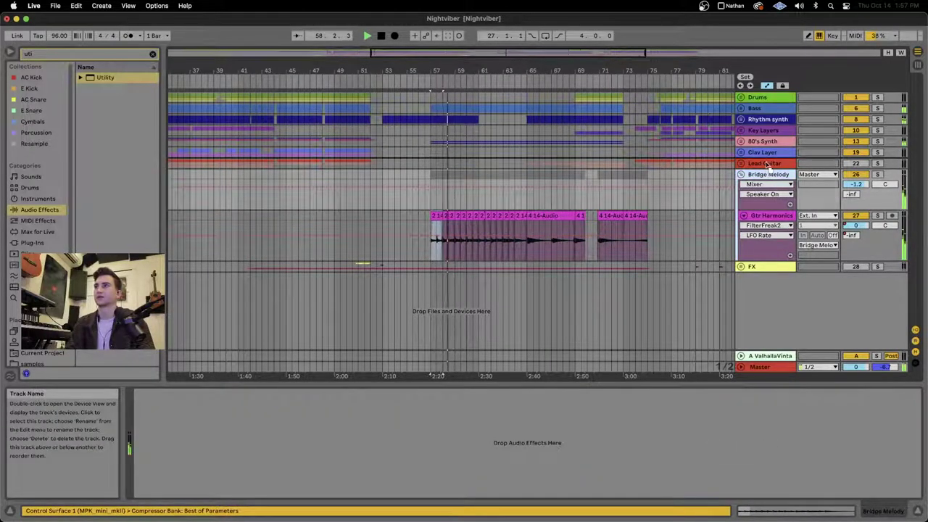
pyautogui.press('super+Up')
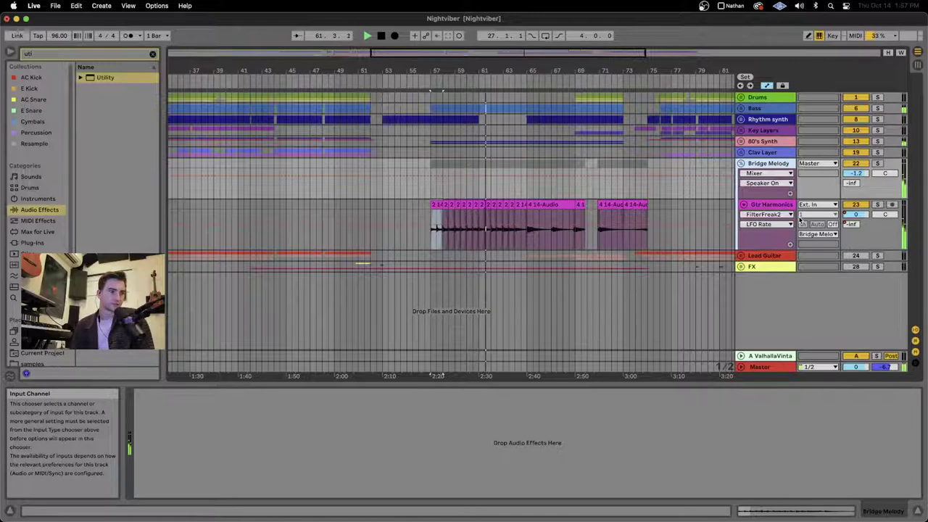
# Solo the Gtr Harmonics track and play it from its first clip at bar 57.
pyautogui.press('space')
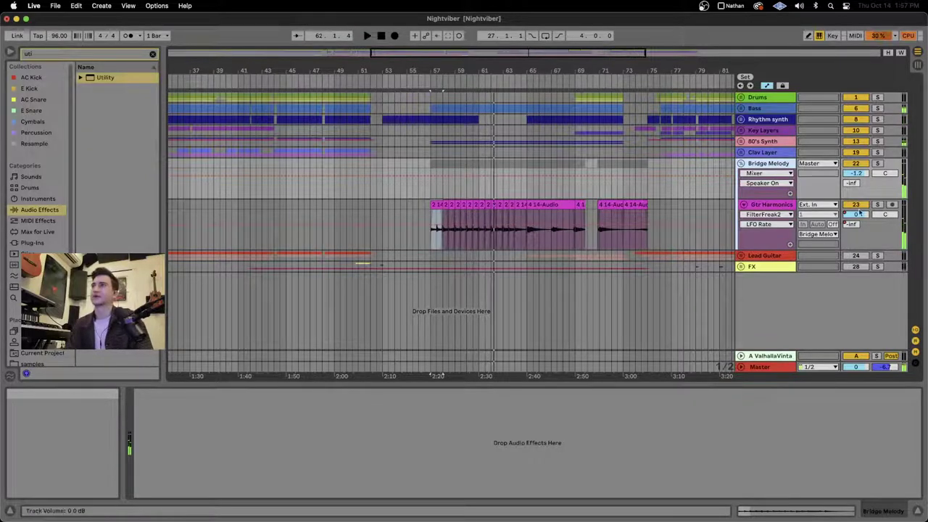
pyautogui.click(877, 204)
pyautogui.click(435, 206)
pyautogui.press('space')
pyautogui.scroll(5, 437, 207)
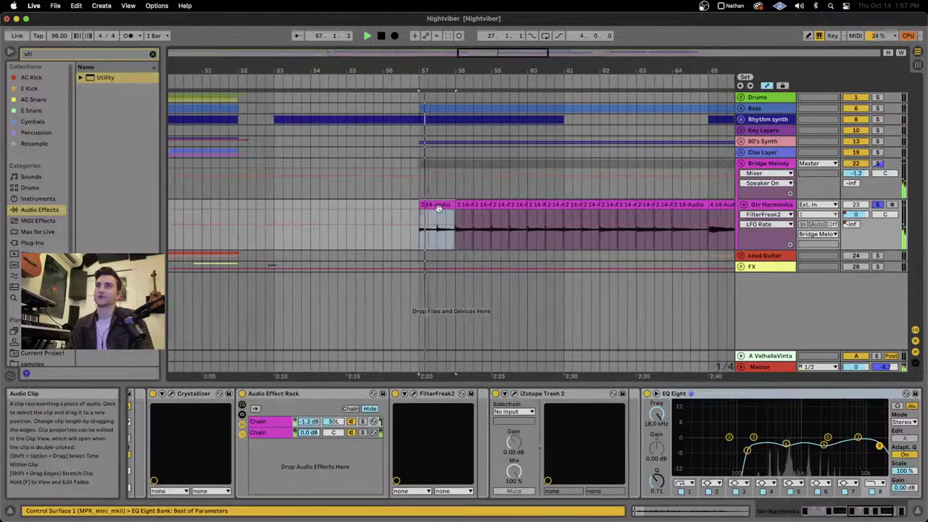
pyautogui.hscroll(1, 455, 226)
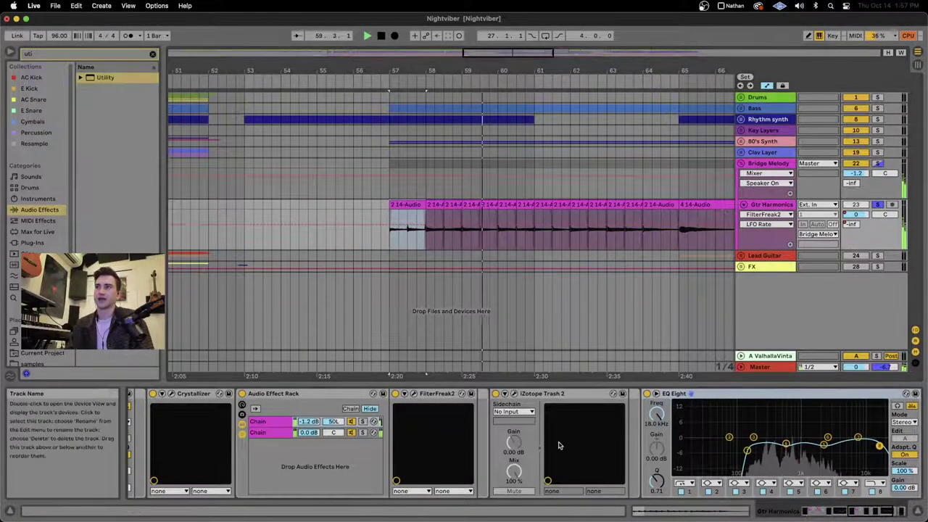
# Examine the Gtr Harmonics device chain from the first device to the final Compressor, check the Bridge Melody group's chain, and stop playback.
pyautogui.hscroll(-6, 559, 445)
pyautogui.hscroll(-8, 559, 445)
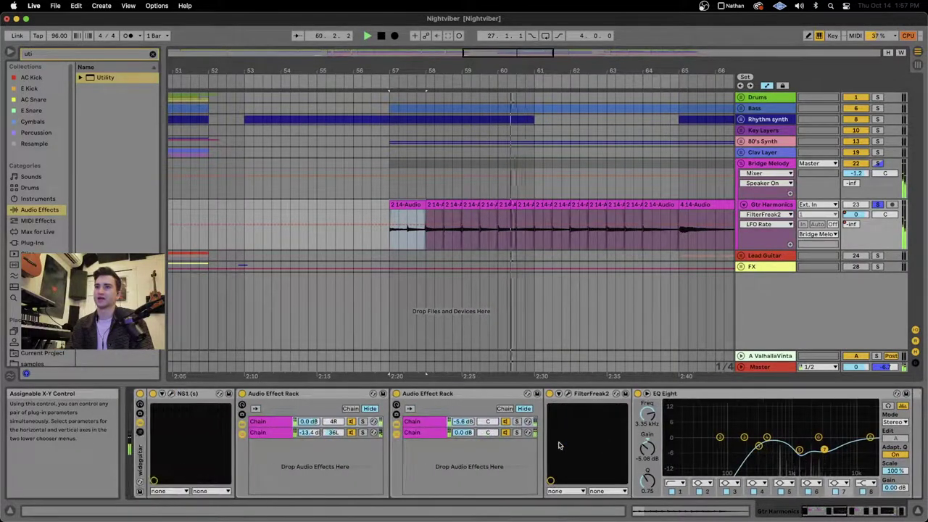
pyautogui.click(274, 429)
pyautogui.hscroll(10, 274, 429)
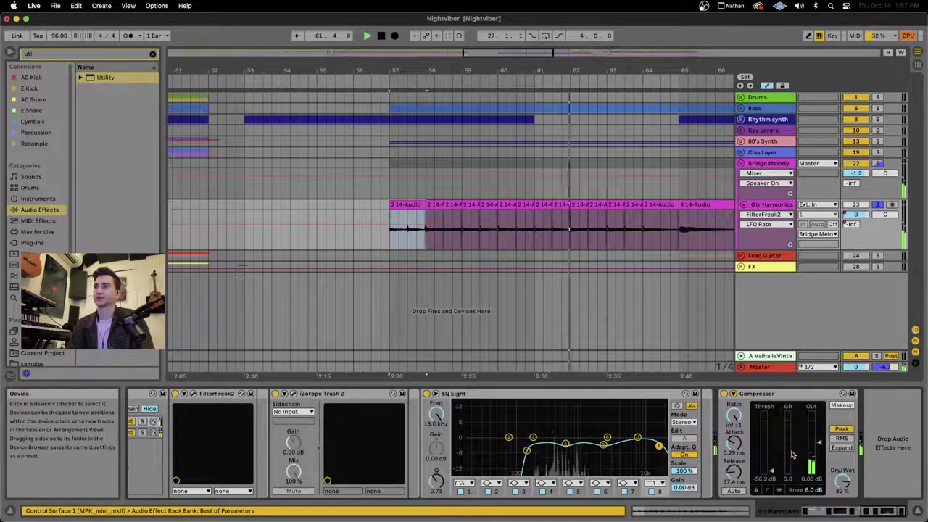
pyautogui.click(767, 163)
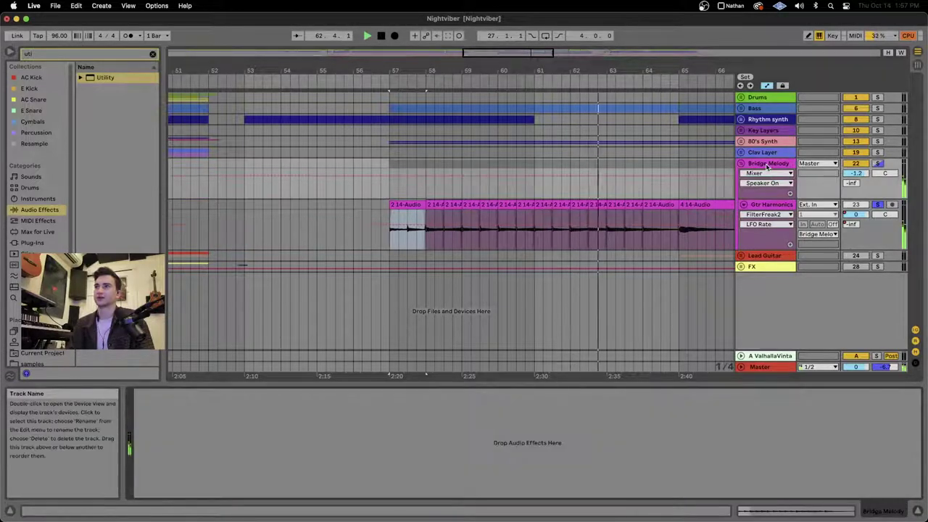
pyautogui.click(769, 205)
pyautogui.press('space')
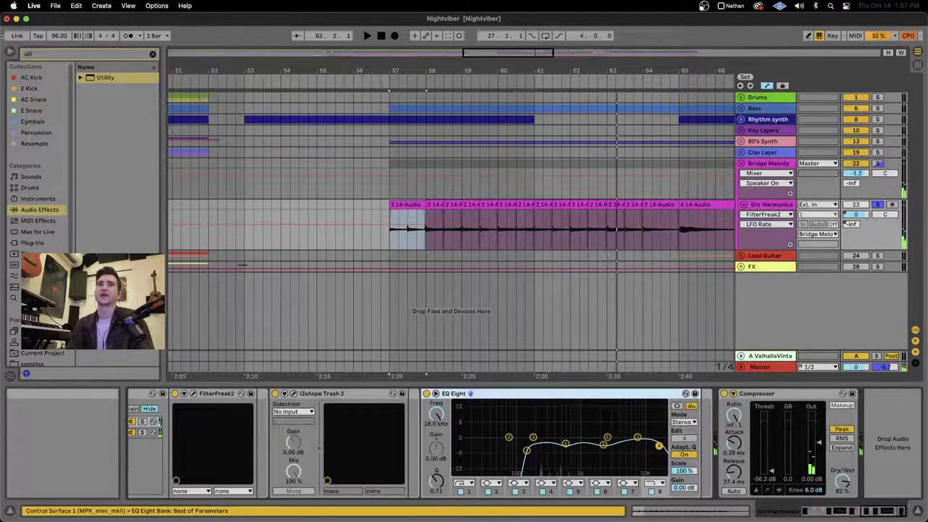
# Search the plug-ins for "val" and insert the Audio Units ValhallaVintageVerb between the last EQ Eight and the Compressor on Gtr Harmonics.
pyautogui.click(38, 52)
pyautogui.write('rev')
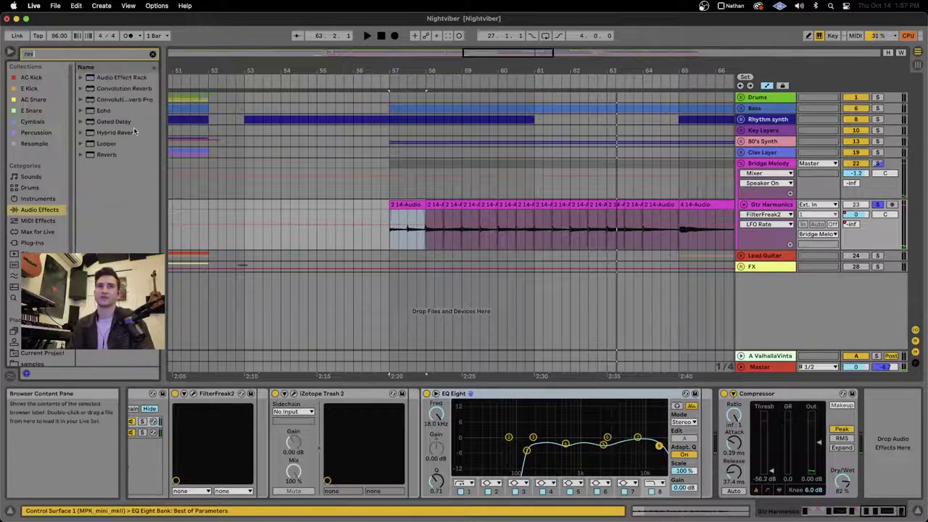
pyautogui.click(32, 242)
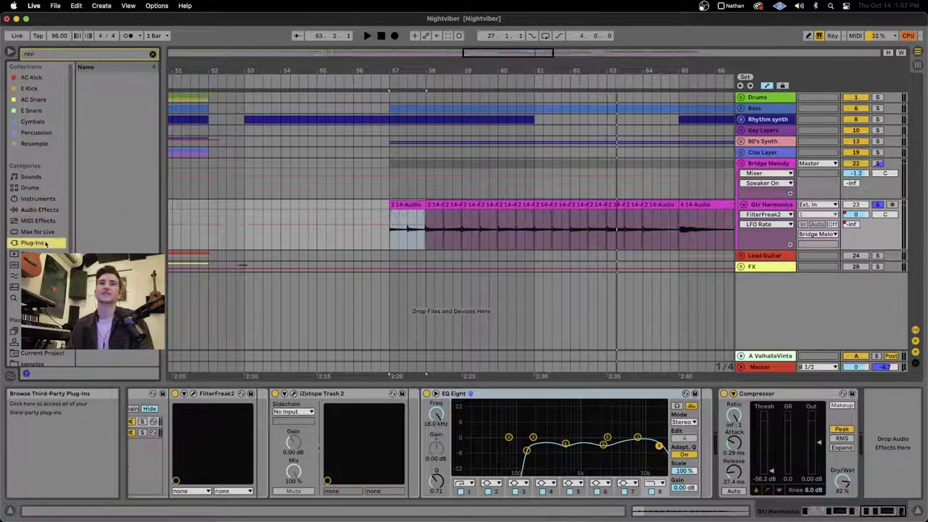
pyautogui.click(60, 53)
pyautogui.write('val')
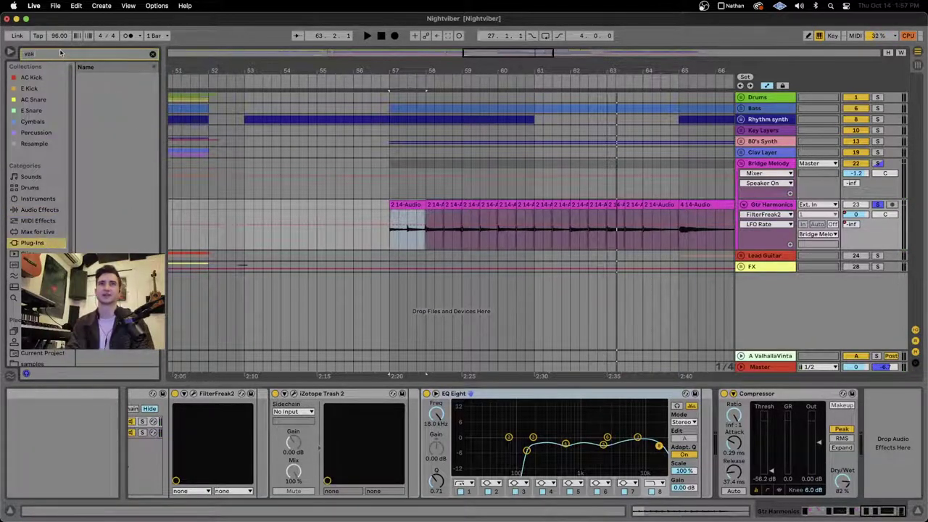
pyautogui.click(88, 111)
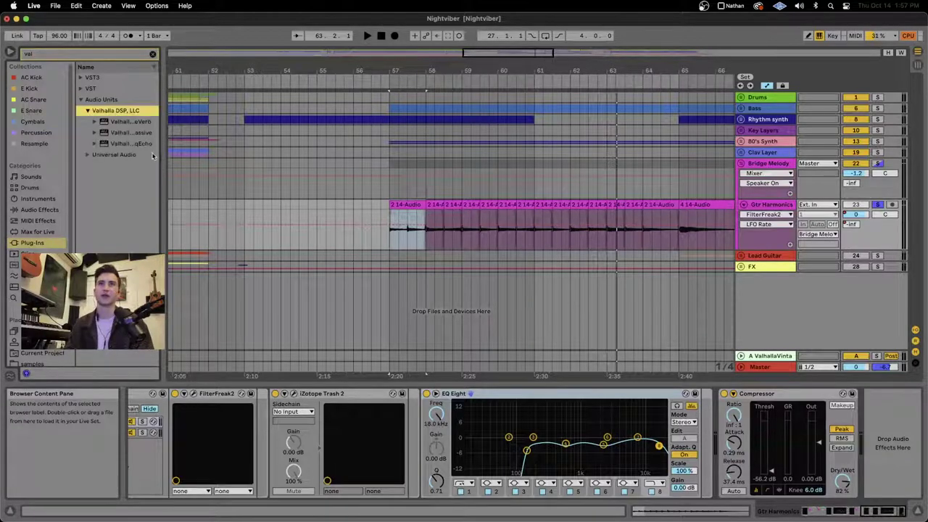
pyautogui.moveTo(160, 150); pyautogui.dragTo(217, 150)
pyautogui.click(141, 121)
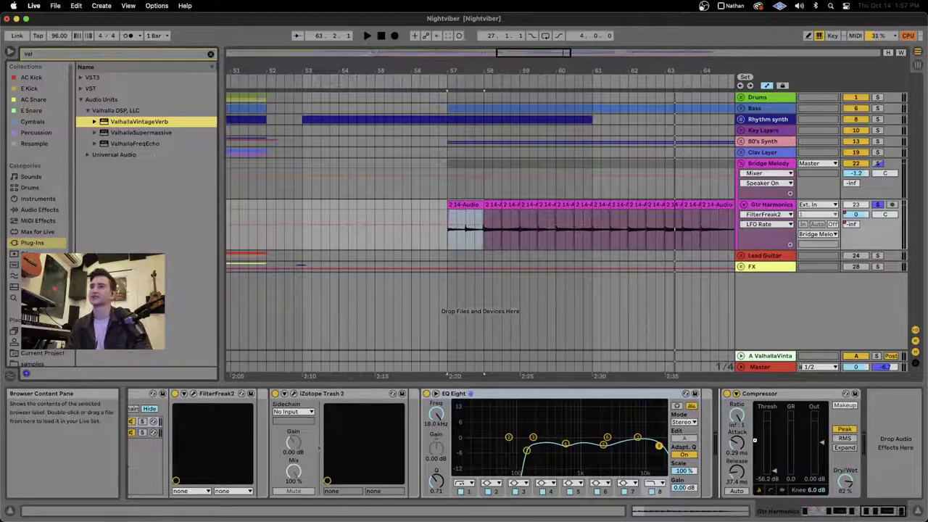
pyautogui.moveTo(755, 440); pyautogui.dragTo(753, 440)
# Set the reverb's mix to 30.6 %, decay to 1.29 s and low cut to 120 Hz during playback, then close its window.
pyautogui.press('space')
pyautogui.moveTo(247, 179); pyautogui.dragTo(243, 270)
pyautogui.moveTo(309, 231); pyautogui.dragTo(316, 229)
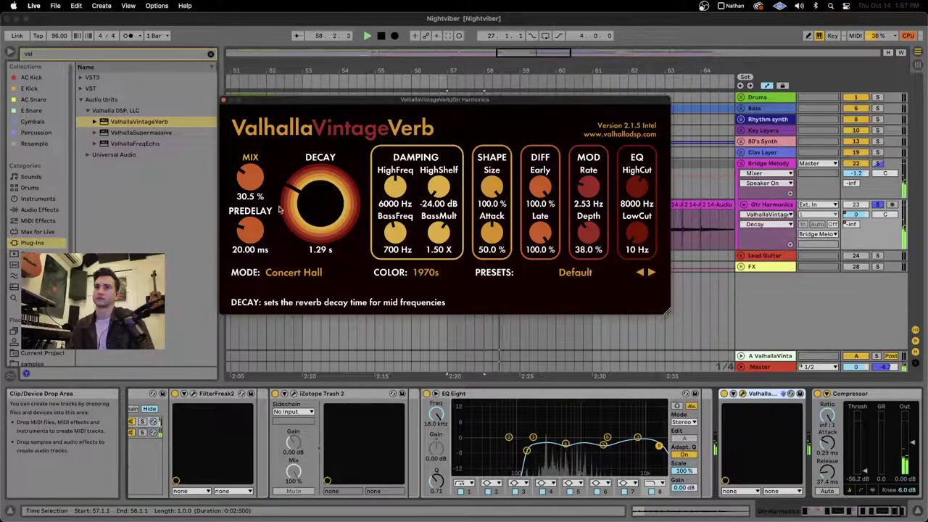
pyautogui.moveTo(631, 241); pyautogui.dragTo(630, 231)
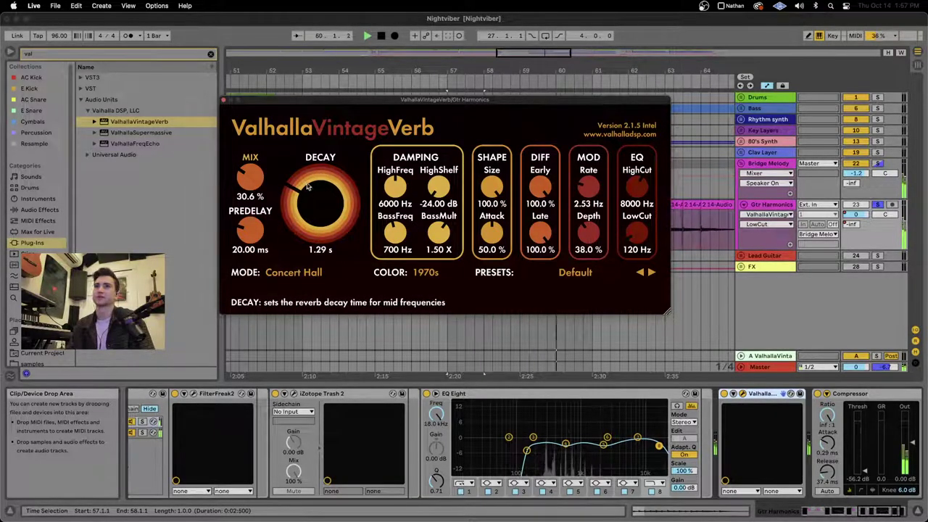
pyautogui.click(223, 100)
pyautogui.press('space')
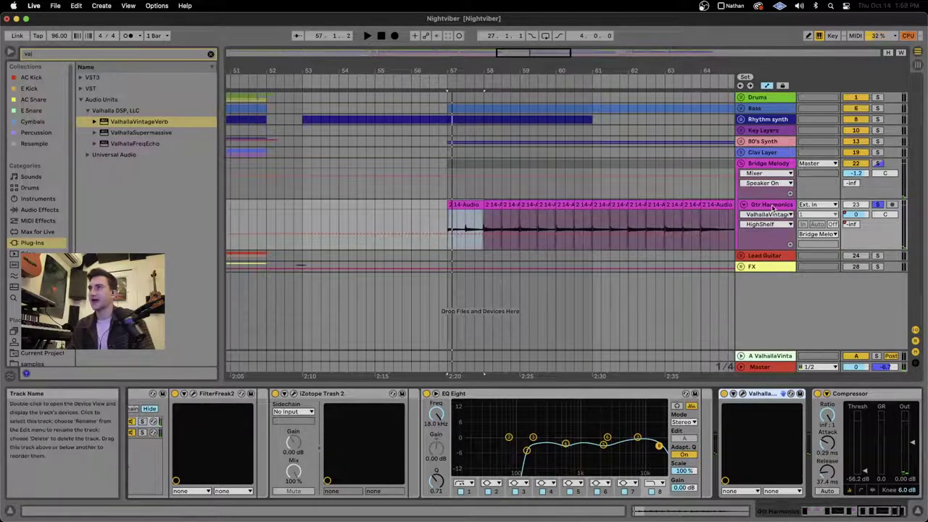
# Search the audio effects for "eq" and insert an EQ Eight between the existing EQ Eight and ValhallaVintageVerb on Gtr Harmonics.
pyautogui.hscroll(3, 715, 479)
pyautogui.press('space')
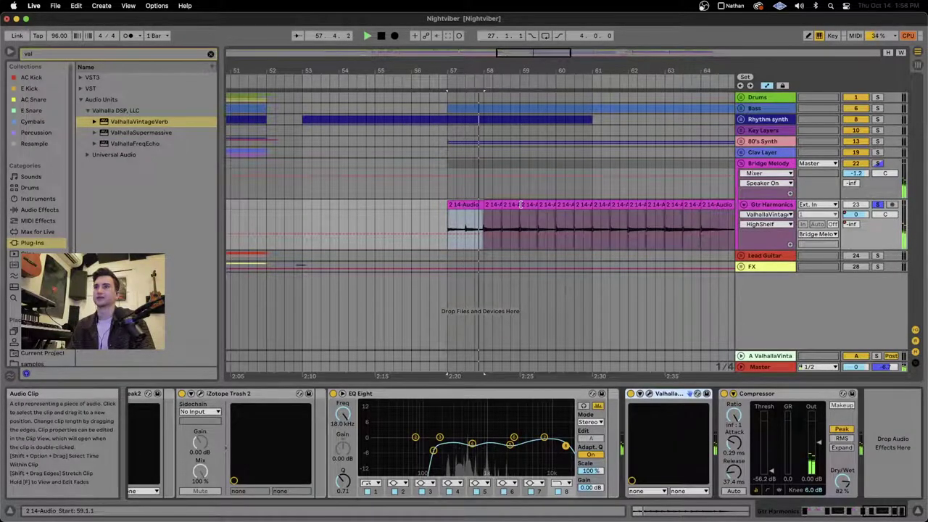
pyautogui.press('space')
pyautogui.press('super+f')
pyautogui.write('eq')
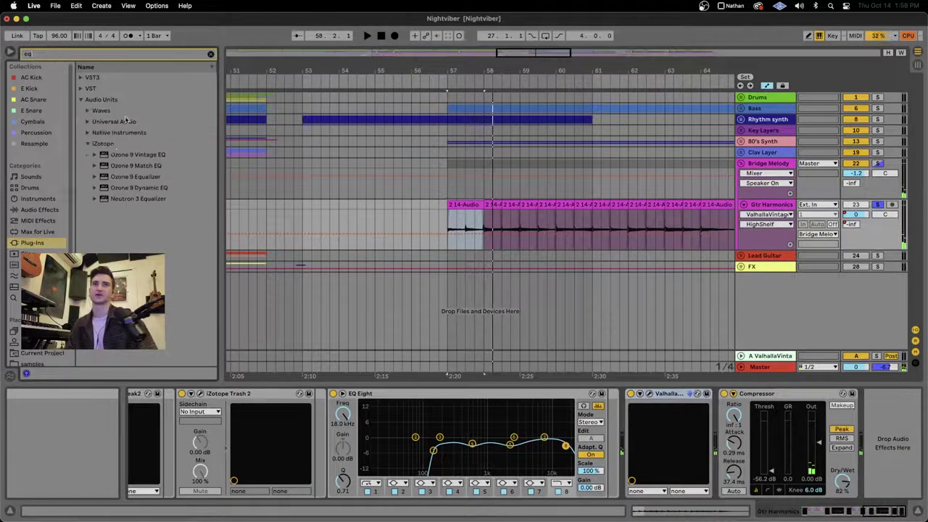
pyautogui.click(27, 210)
pyautogui.moveTo(103, 100); pyautogui.dragTo(624, 444)
pyautogui.moveTo(540, 300); pyautogui.dragTo(628, 435)
# Cut the new EQ Eight's band 6 by 2.60 dB at 3.30 kHz with a Q of 1.19 during playback.
pyautogui.press('space')
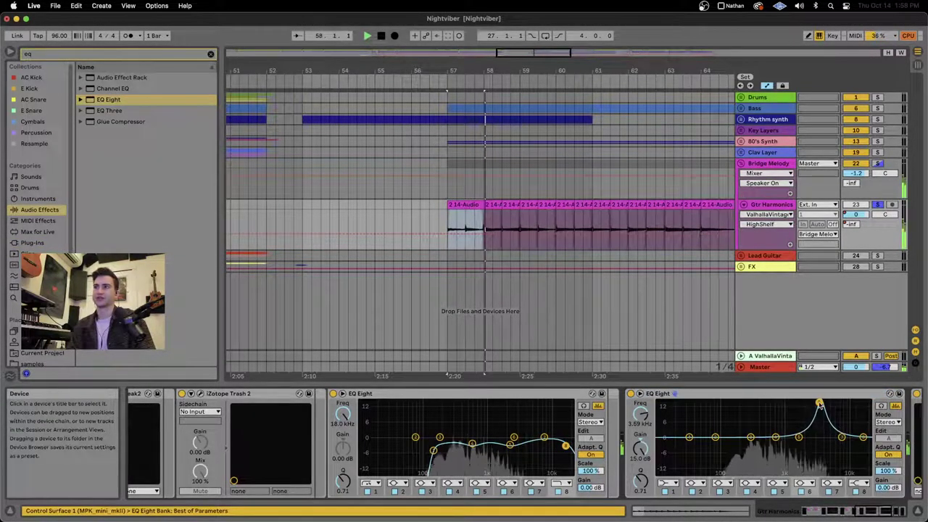
pyautogui.moveTo(819, 404); pyautogui.dragTo(820, 442)
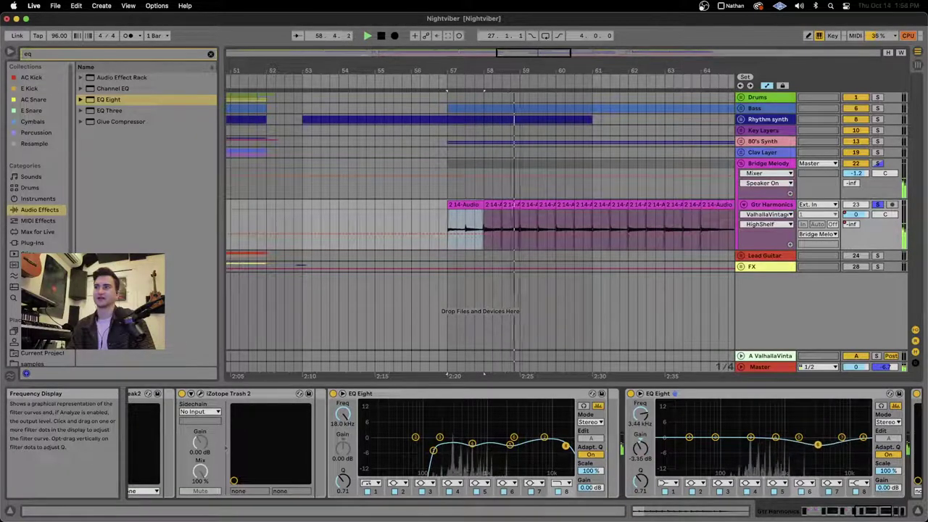
pyautogui.moveTo(640, 485); pyautogui.dragTo(639, 473)
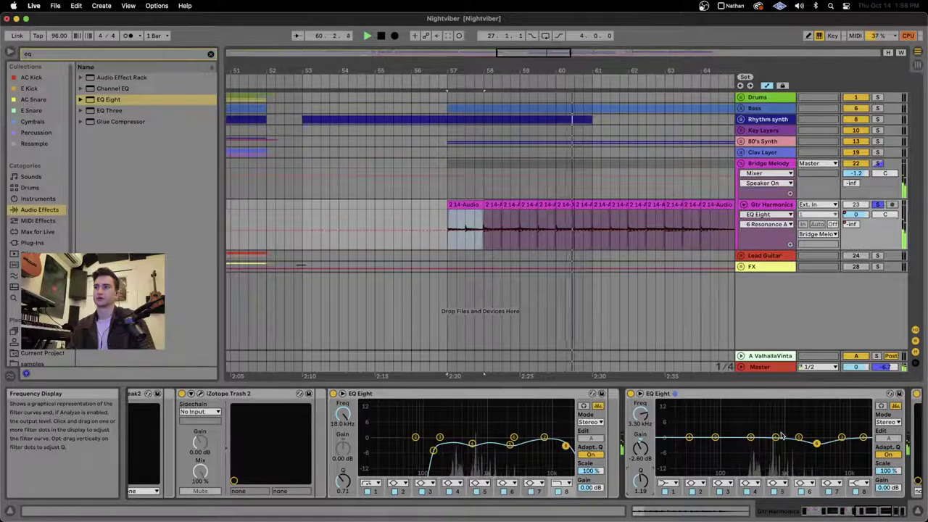
# Cut the new EQ Eight's band 4 by 2.36 dB at 344 Hz with a Q of 3.92, and stop playback.
pyautogui.moveTo(776, 437); pyautogui.dragTo(751, 448)
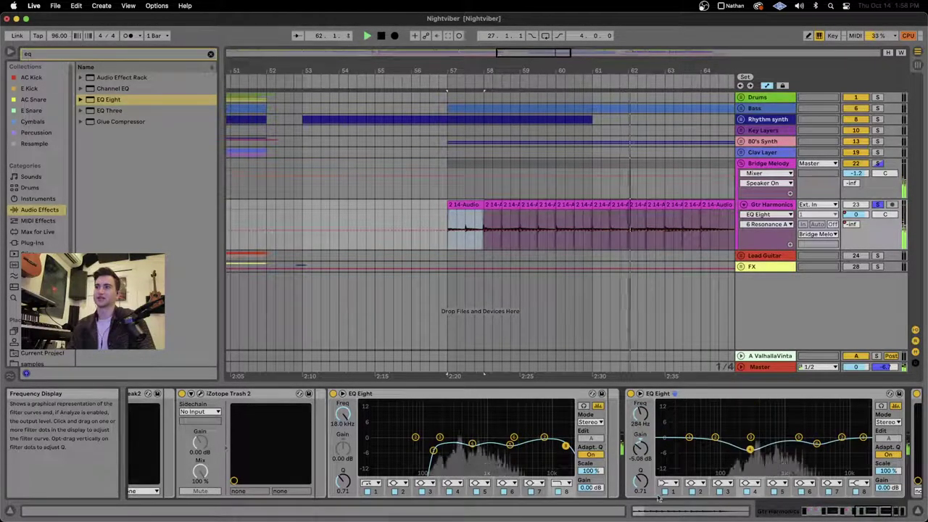
pyautogui.moveTo(640, 480); pyautogui.dragTo(640, 435)
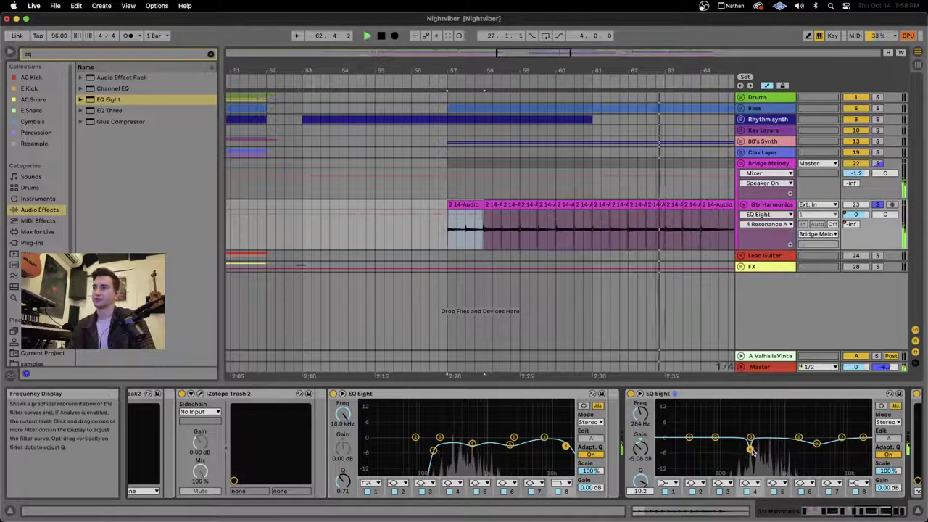
pyautogui.moveTo(750, 449)
pyautogui.mouseDown()
pyautogui.moveTo(758, 461)
pyautogui.moveTo(747, 462)
pyautogui.mouseUp()
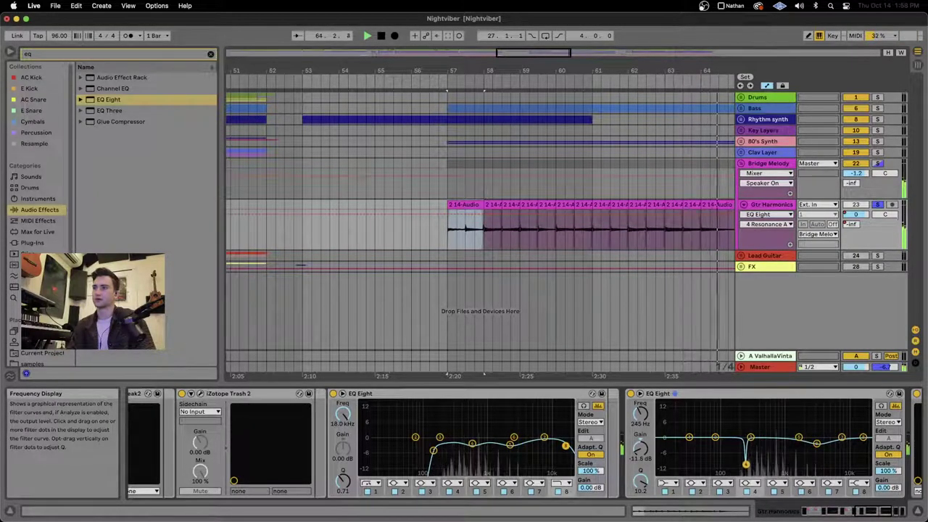
pyautogui.moveTo(746, 464); pyautogui.dragTo(783, 464)
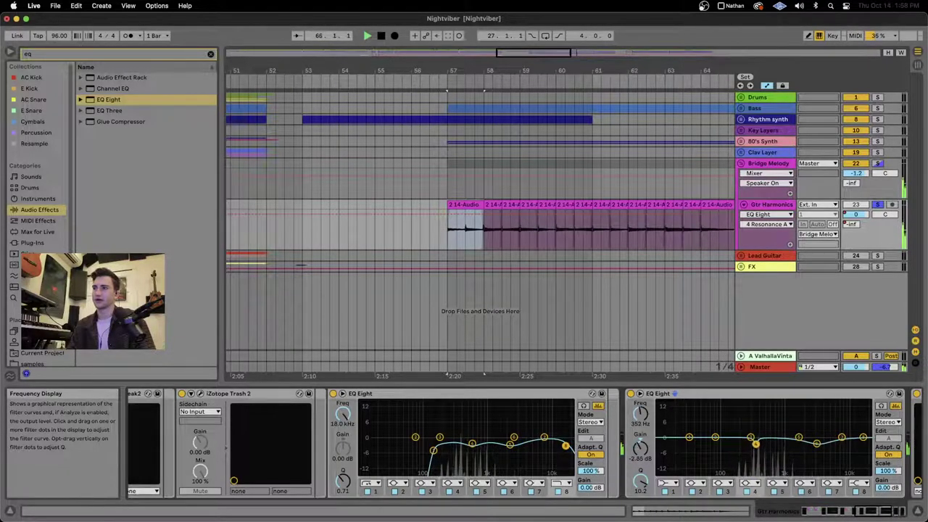
pyautogui.press('space')
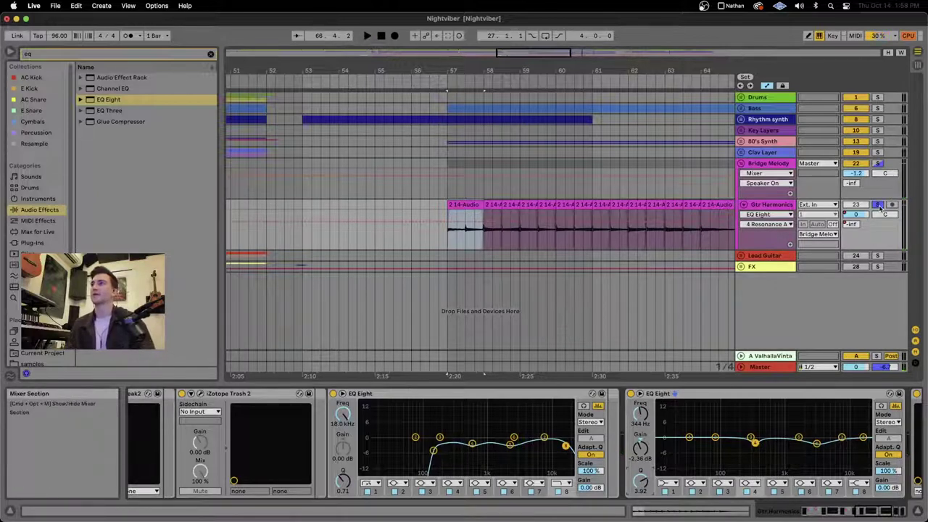
# Unsolo Gtr Harmonics, play the full mix from bar 57 and set the Bridge Melody group's volume to -0.9 dB.
pyautogui.click(446, 154)
pyautogui.click(447, 163)
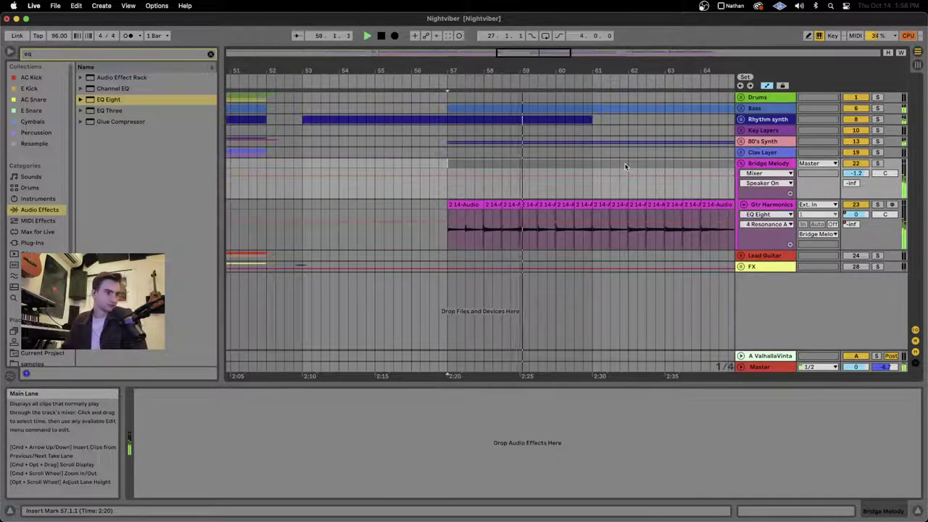
pyautogui.scroll(-3, 551, 259)
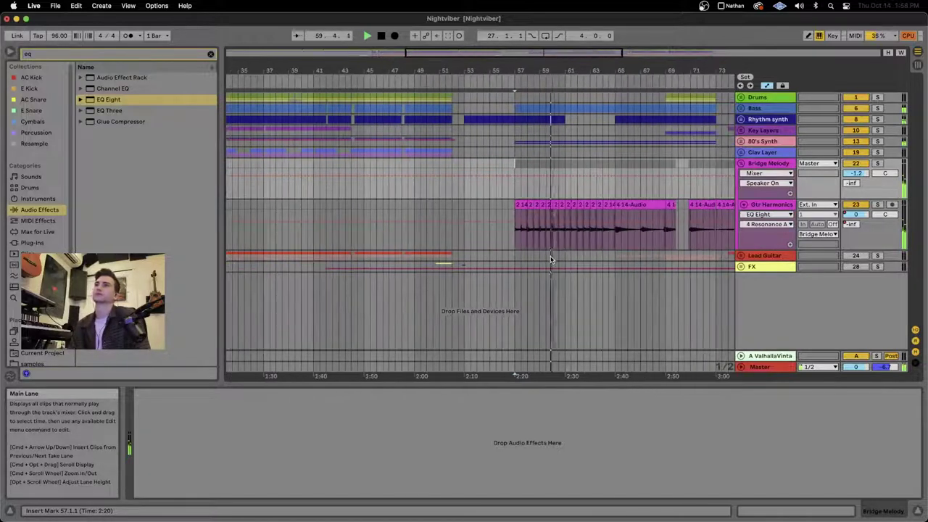
pyautogui.scroll(-3, 551, 258)
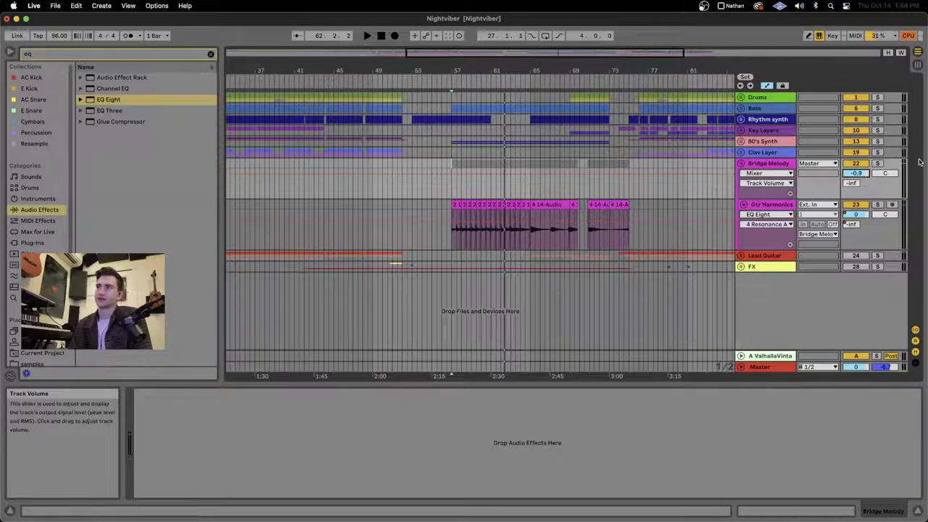
# Fold the Bridge Melody group and unfold the FX group and its Wind FX track.
pyautogui.hscroll(5, 723, 204)
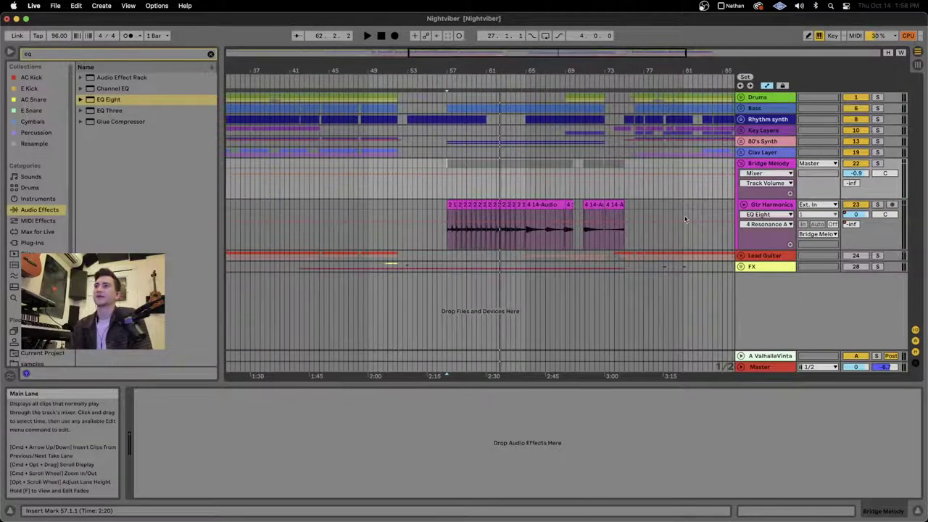
pyautogui.scroll(-2, 450, 249)
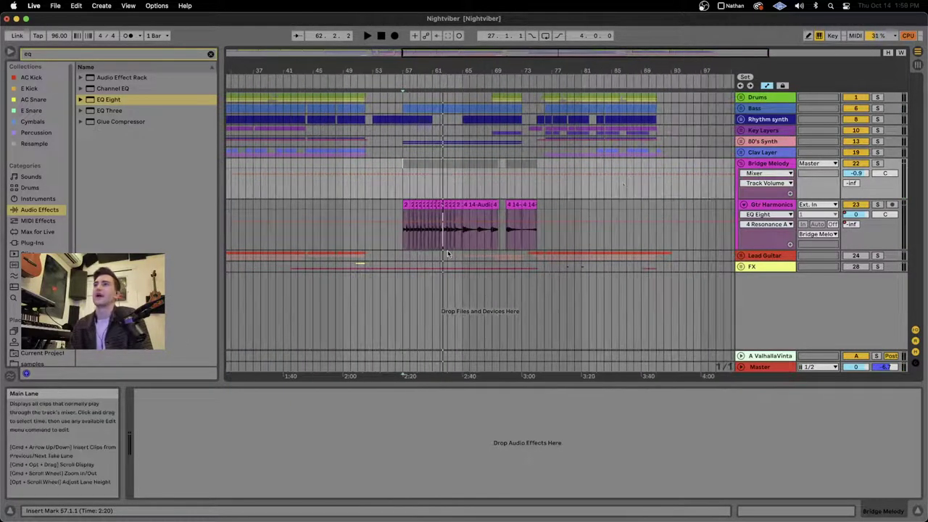
pyautogui.click(741, 164)
pyautogui.click(741, 185)
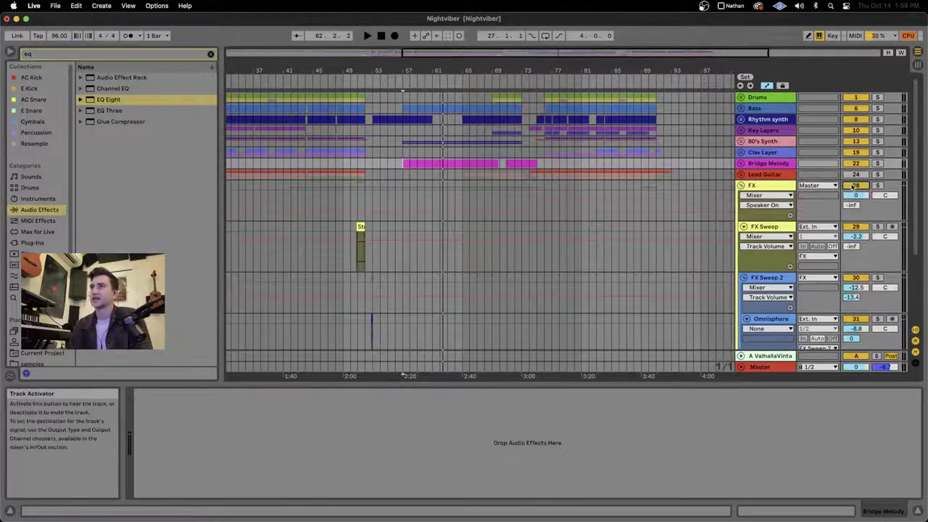
pyautogui.scroll(-2, 350, 251)
pyautogui.scroll(-3, 349, 250)
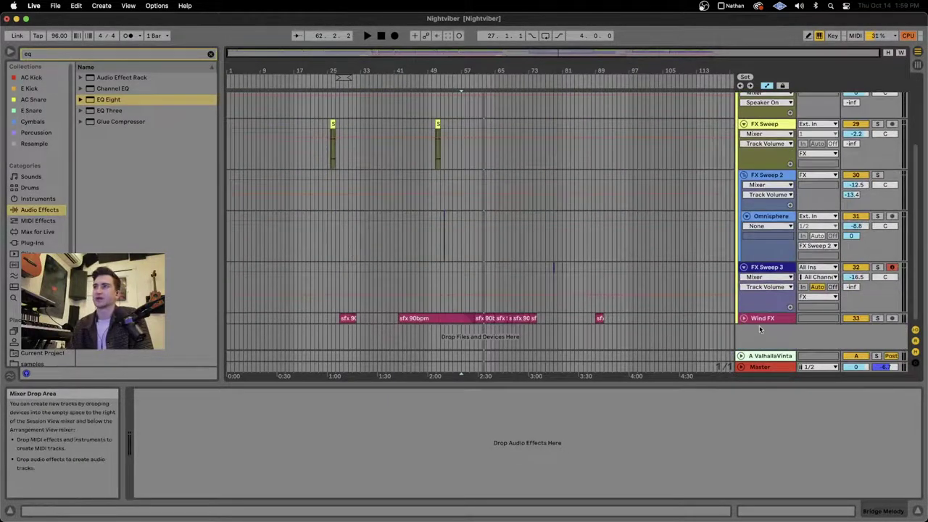
pyautogui.click(744, 318)
pyautogui.scroll(-2, 464, 298)
# Play the first Wind FX clip at bar 28 within the full mix.
pyautogui.click(348, 277)
pyautogui.press('space')
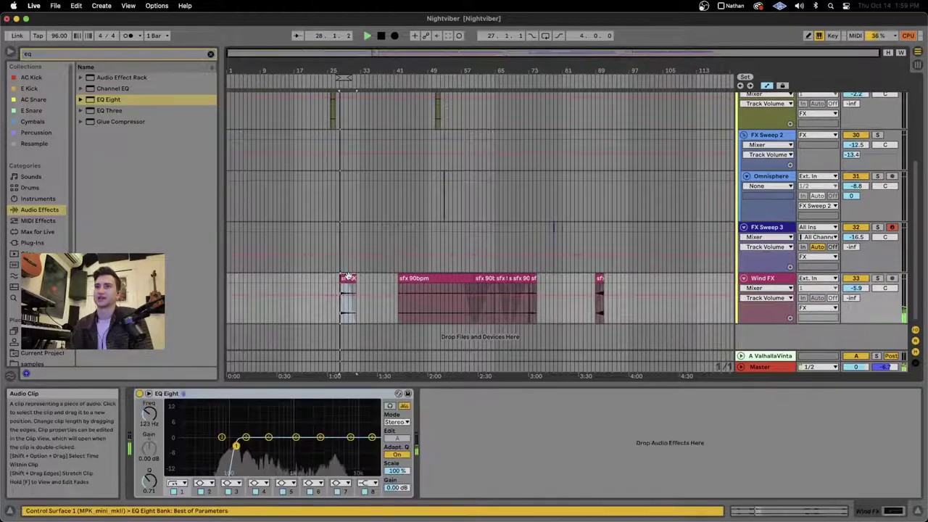
pyautogui.press('space')
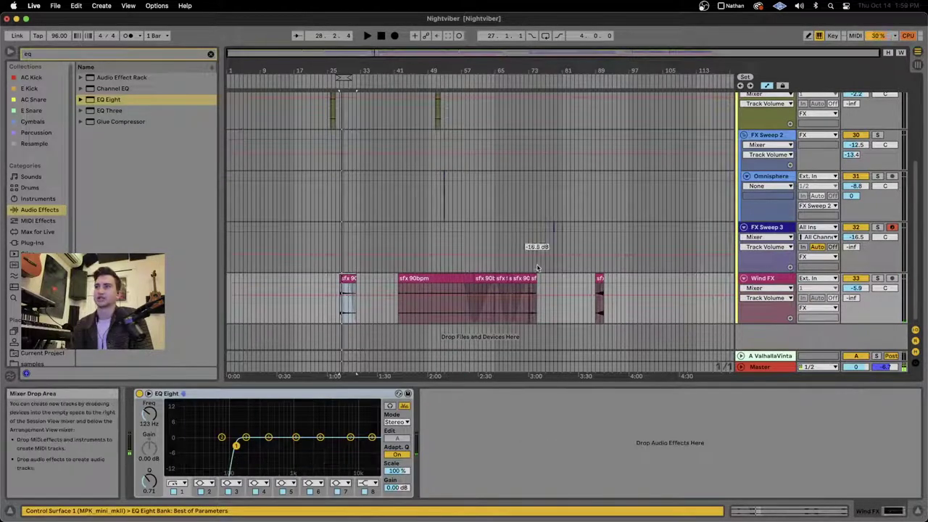
# Play the long Wind FX clip starting at bar 42, comparing it soloed and within the full mix.
pyautogui.click(414, 277)
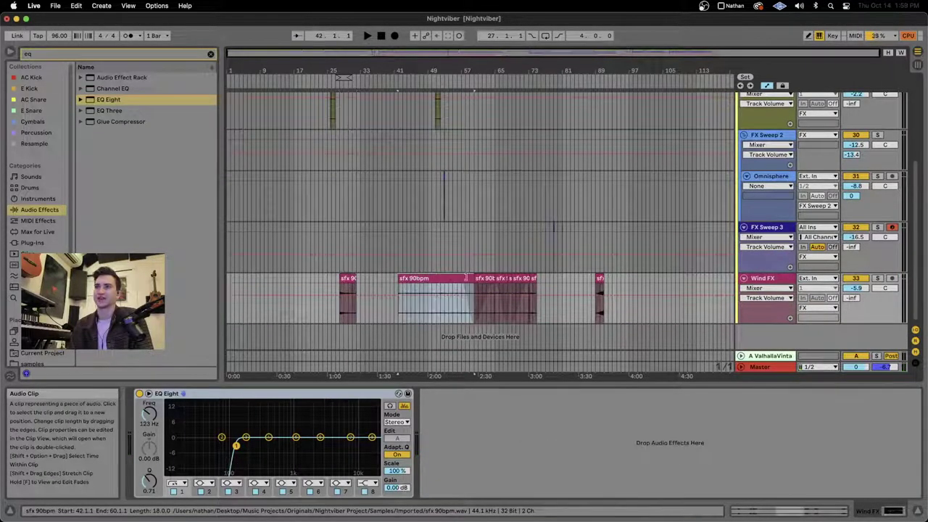
pyautogui.press('space')
pyautogui.click(877, 279)
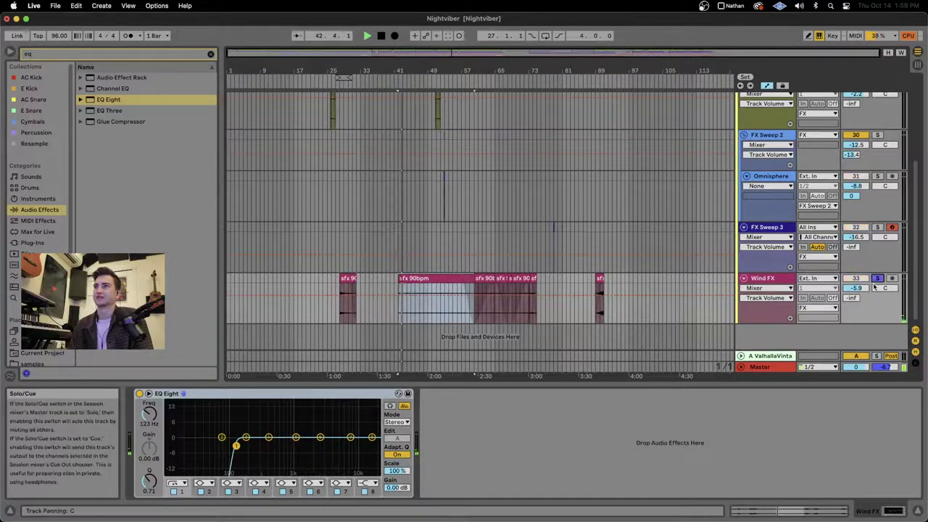
pyautogui.click(415, 318)
pyautogui.press('space')
pyautogui.press('space')
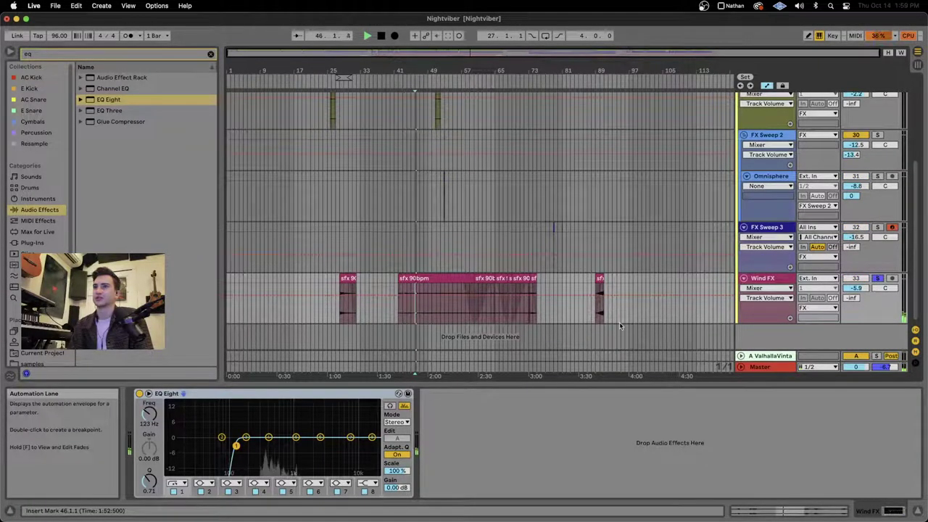
pyautogui.click(877, 279)
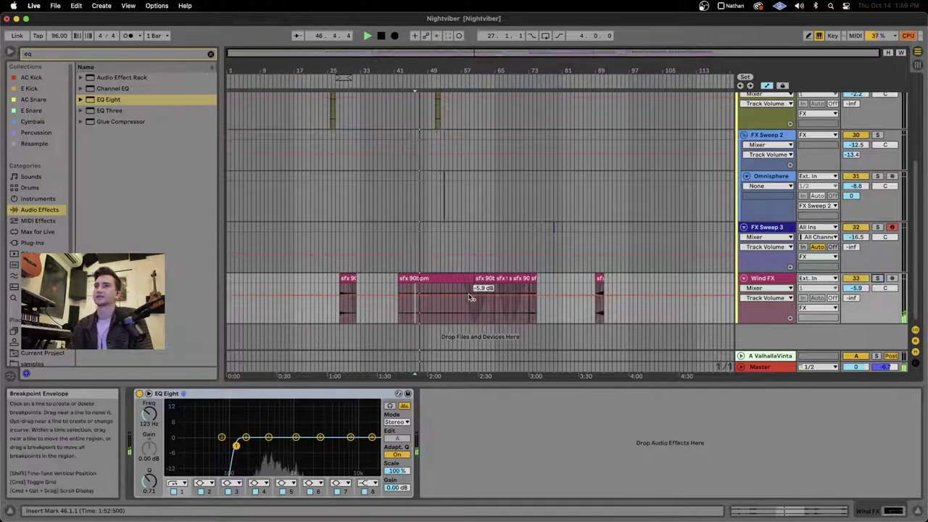
pyautogui.scroll(3, 497, 317)
pyautogui.scroll(-3, 496, 317)
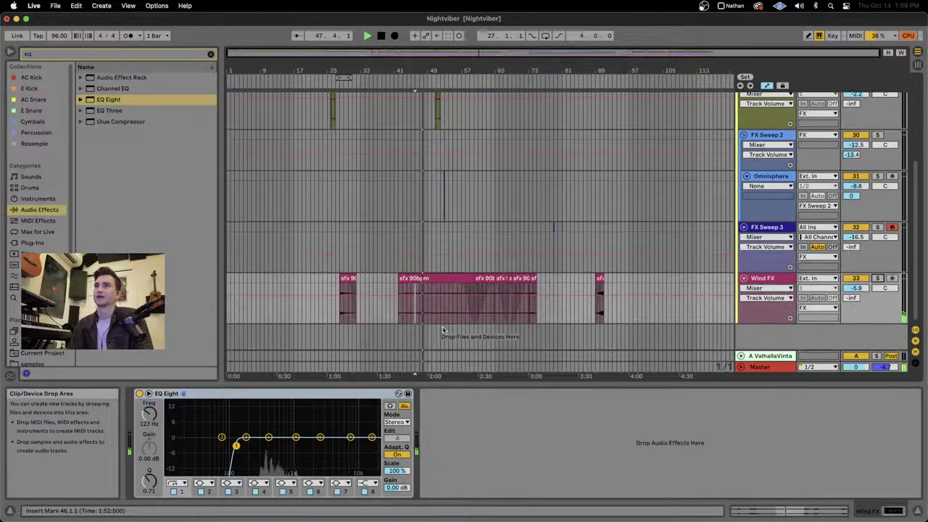
# Select the Wind FX clips from bar 42 to bar 73 and raise their clip gain to 6.38 dB during playback.
pyautogui.click(407, 314)
pyautogui.scroll(5, 407, 315)
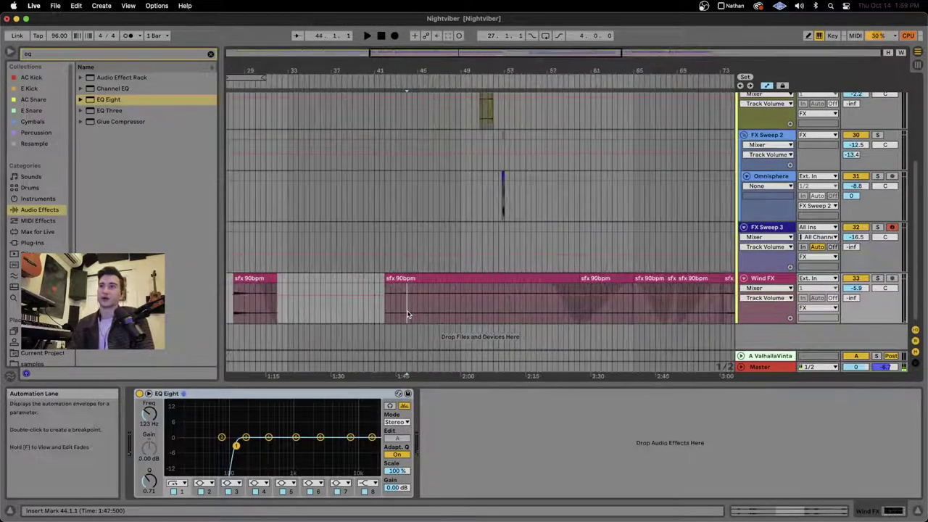
pyautogui.click(462, 281)
pyautogui.scroll(-5, 462, 281)
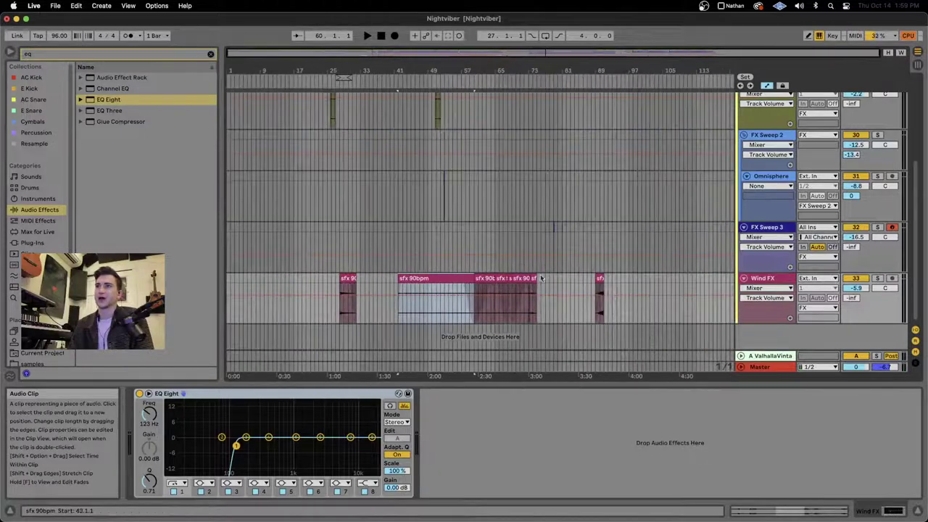
pyautogui.keyDown('shift'); pyautogui.click(520, 279); pyautogui.keyUp('shift')
pyautogui.hotkey('shift', 'Tab')
pyautogui.scroll(5, 518, 253)
pyautogui.scroll(-3, 516, 242)
pyautogui.press('space')
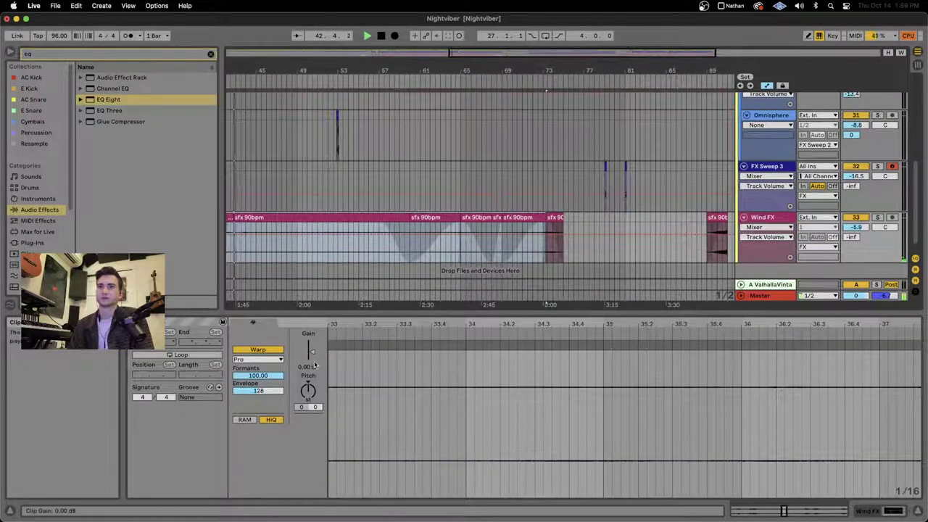
pyautogui.moveTo(309, 354); pyautogui.dragTo(310, 350)
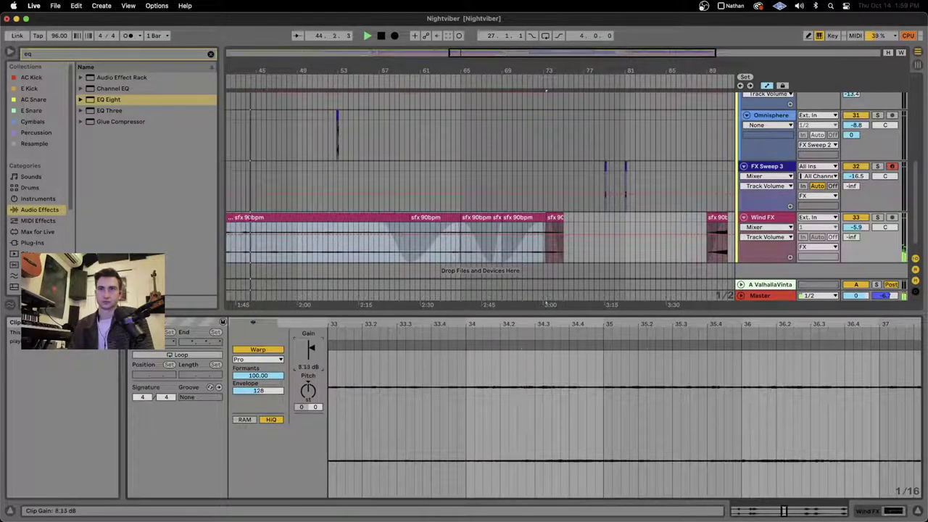
pyautogui.moveTo(310, 349); pyautogui.dragTo(312, 348)
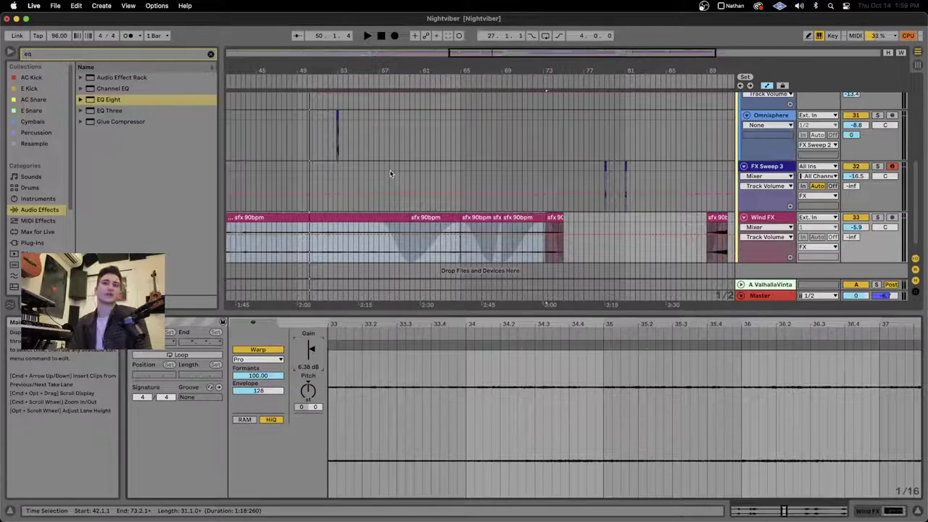
# Check the clip gain of the last Wind FX clip and briefly play the first clip at bar 28.
pyautogui.scroll(-3, 391, 252)
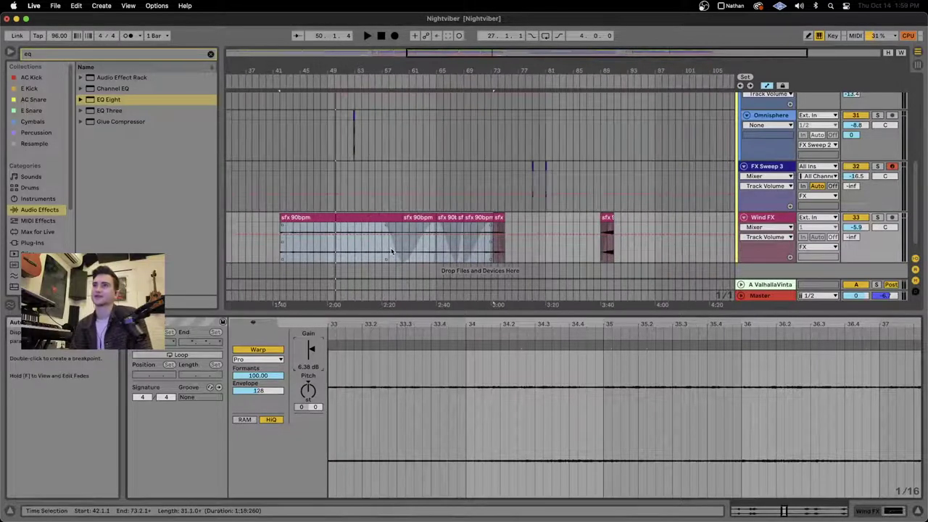
pyautogui.hscroll(2, 485, 239)
pyautogui.hscroll(-3, 478, 241)
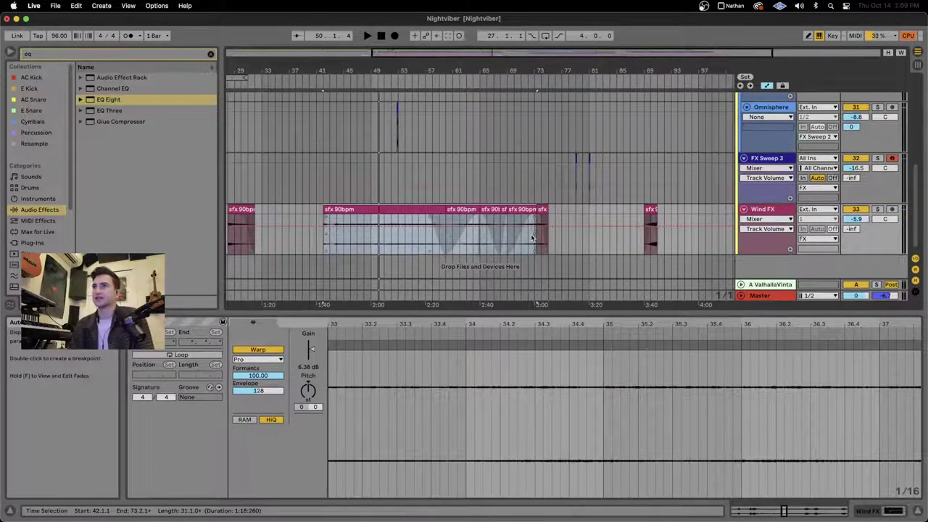
pyautogui.hscroll(-3, 532, 236)
pyautogui.hscroll(3, 532, 235)
pyautogui.click(668, 210)
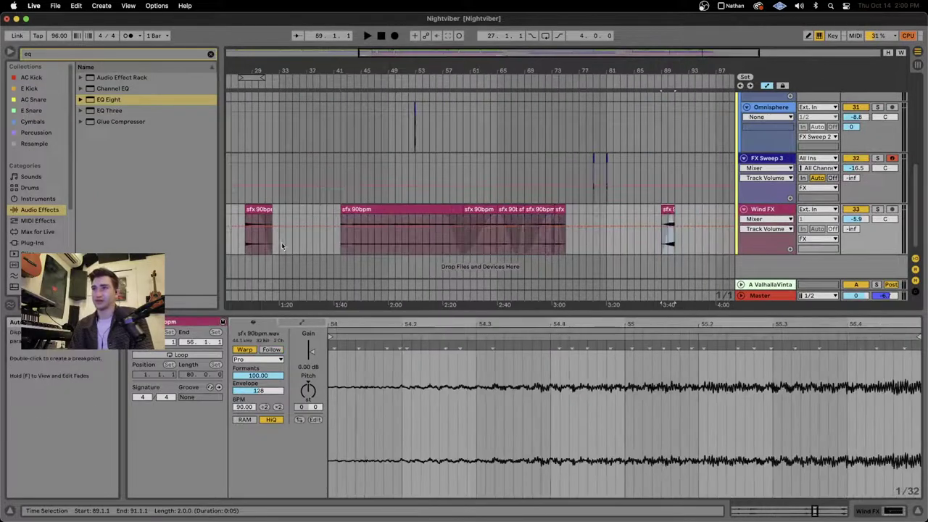
pyautogui.click(263, 208)
pyautogui.press('space')
pyautogui.press('space')
# Play the last Wind FX clip from its middle, near bar 90, and stop playback.
pyautogui.click(667, 210)
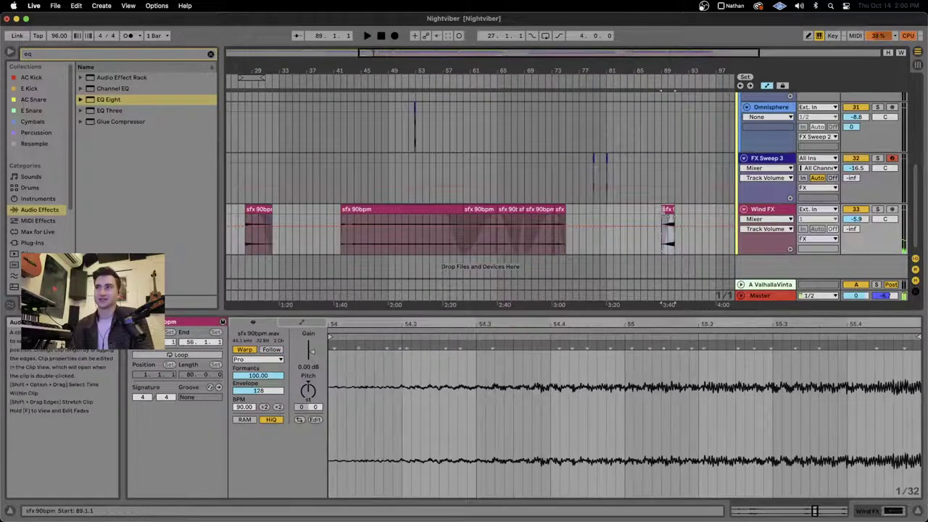
pyautogui.click(668, 243)
pyautogui.press('space')
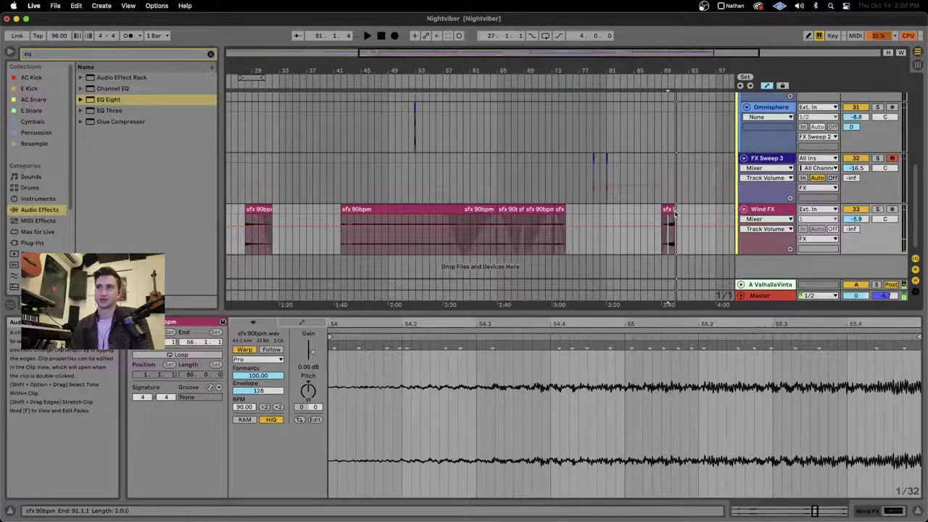
pyautogui.press('space')
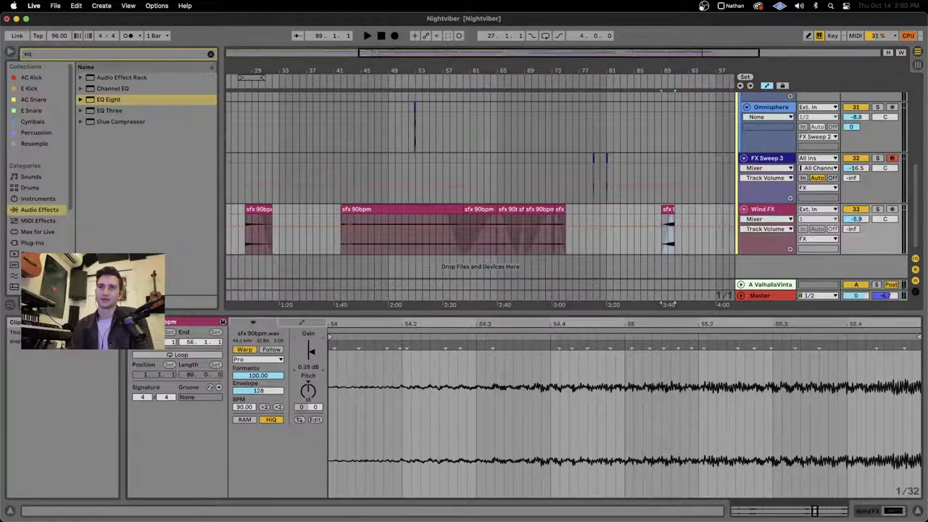
# Raise the clip gain of the first Wind FX clip at bar 28 to 2.88 dB while playing it.
pyautogui.click(263, 219)
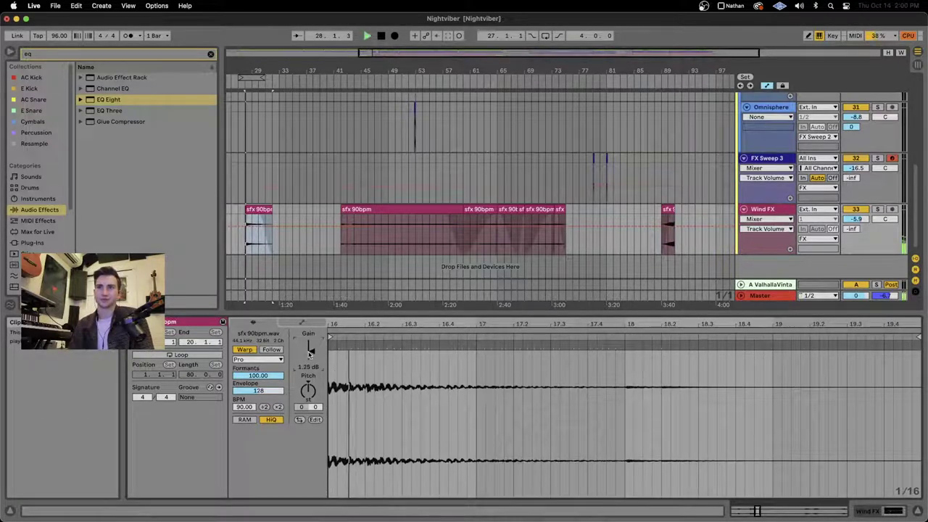
pyautogui.moveTo(308, 354); pyautogui.dragTo(308, 351)
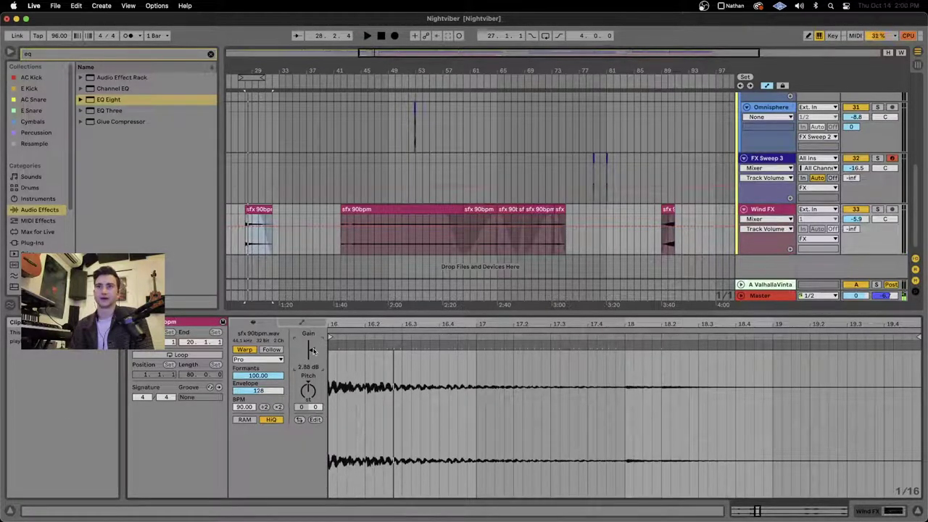
pyautogui.press('space')
pyautogui.press('space')
# Solo the FX Sweep 3 track, play its short clip at bar 79, and unsolo the track.
pyautogui.scroll(3, 393, 238)
pyautogui.scroll(-5, 393, 238)
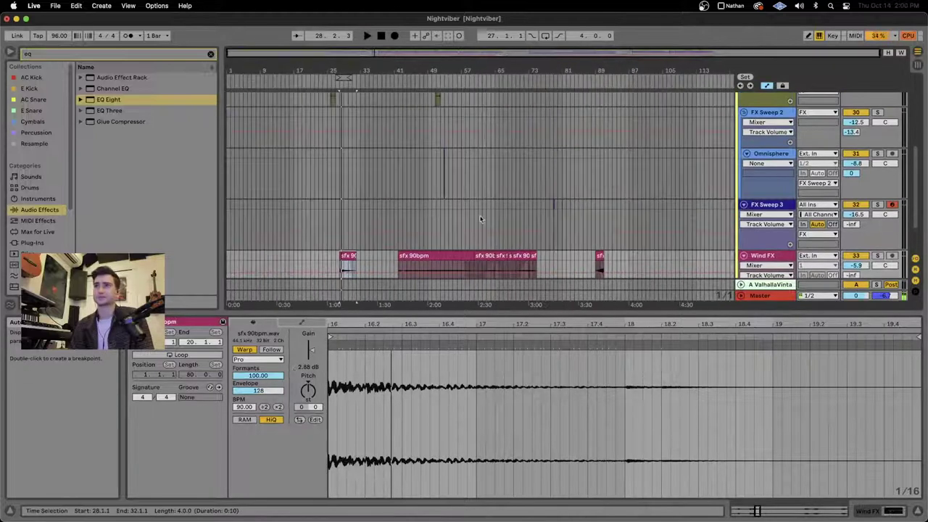
pyautogui.click(554, 205)
pyautogui.click(550, 205)
pyautogui.scroll(6, 550, 206)
pyautogui.doubleClick(570, 206)
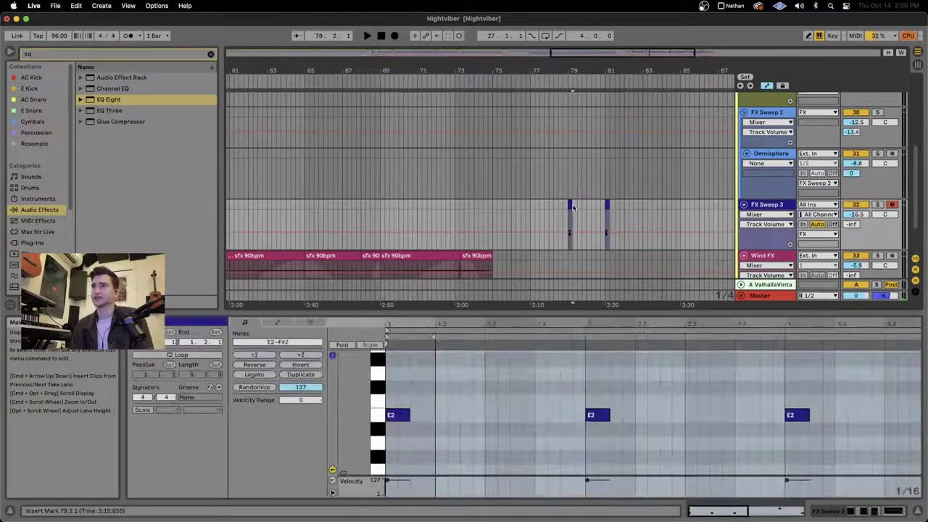
pyautogui.click(876, 205)
pyautogui.press('space')
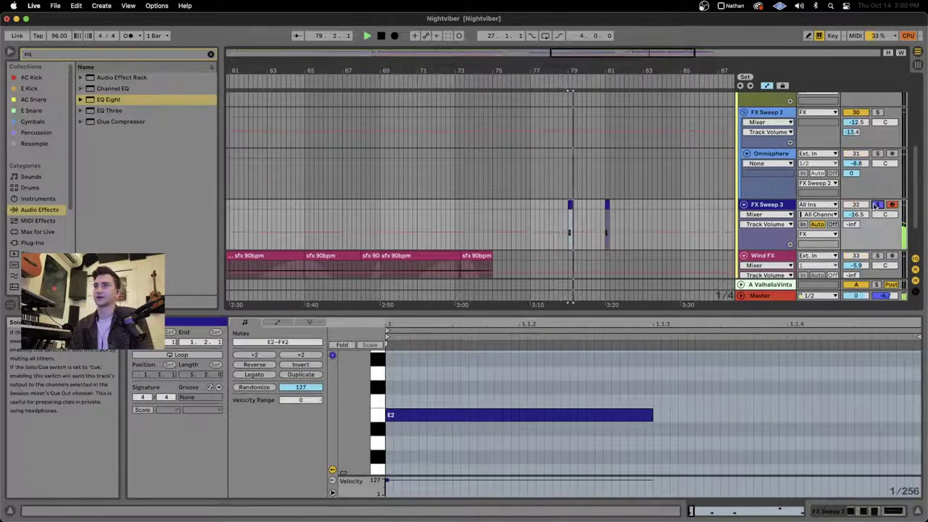
pyautogui.press('space')
pyautogui.click(876, 205)
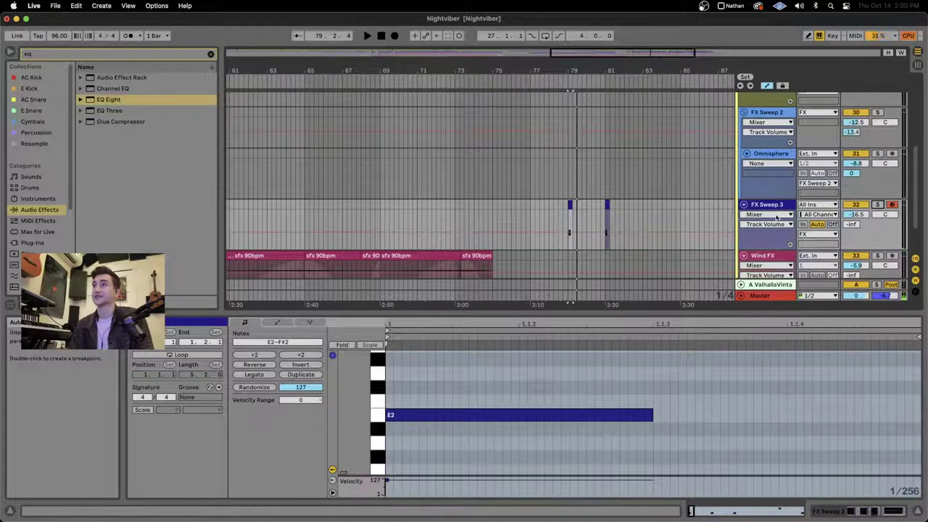
# Move the FX Sweep 3 track into the Bass group and lower its volume to -25.0 dB during playback.
pyautogui.scroll(5, 765, 181)
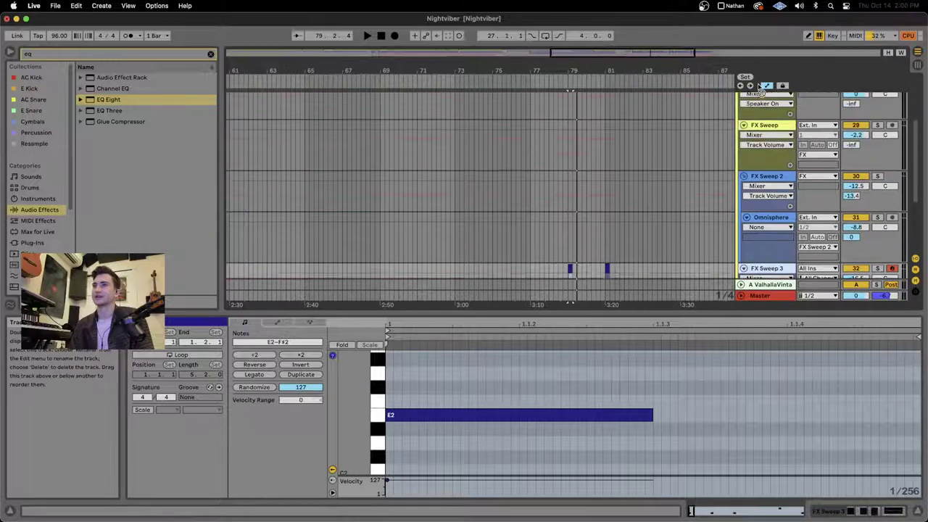
pyautogui.scroll(3, 763, 91)
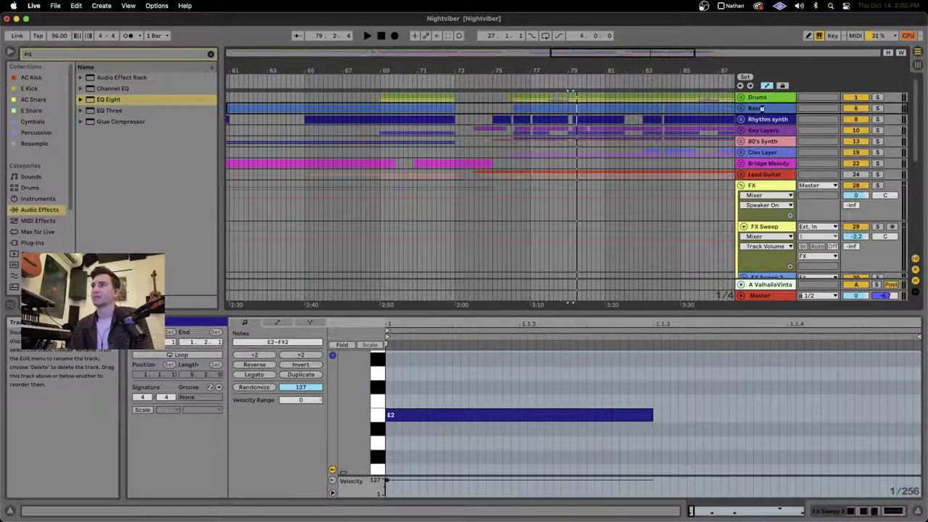
pyautogui.click(742, 109)
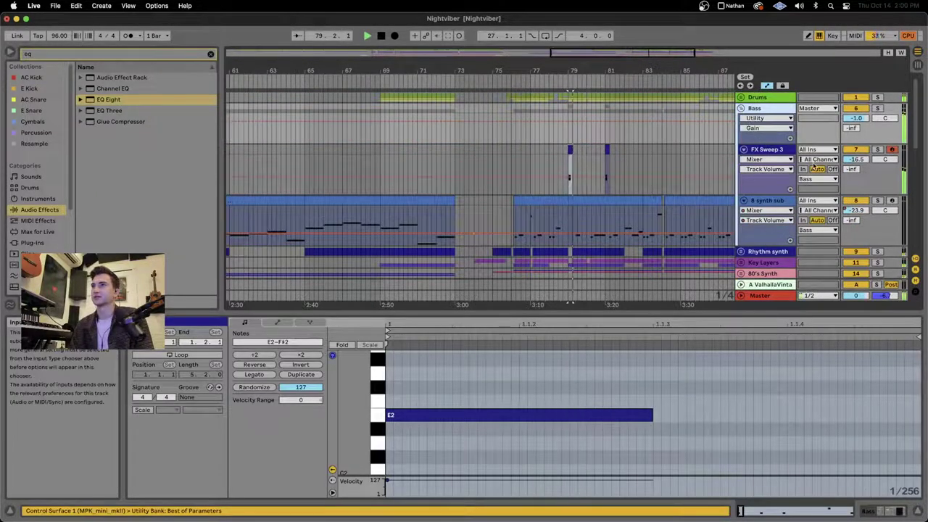
pyautogui.moveTo(856, 160); pyautogui.dragTo(857, 165)
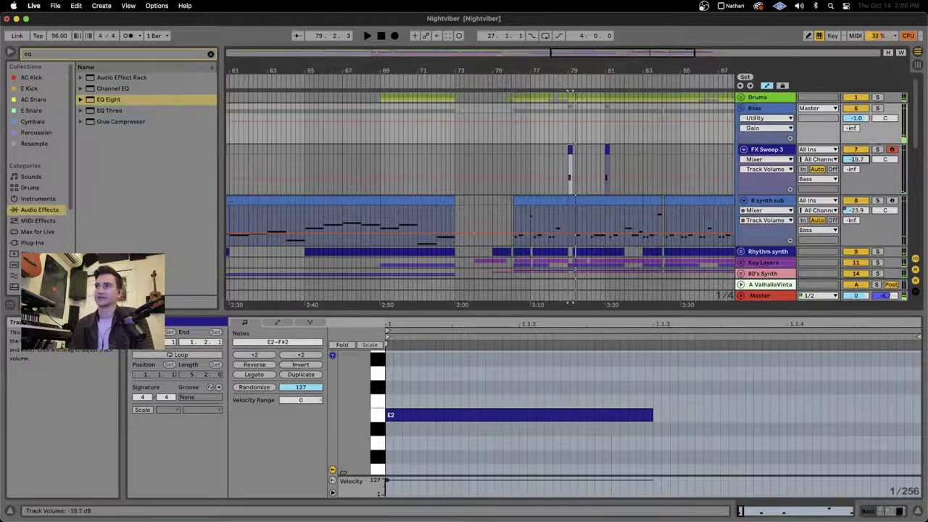
pyautogui.press('space')
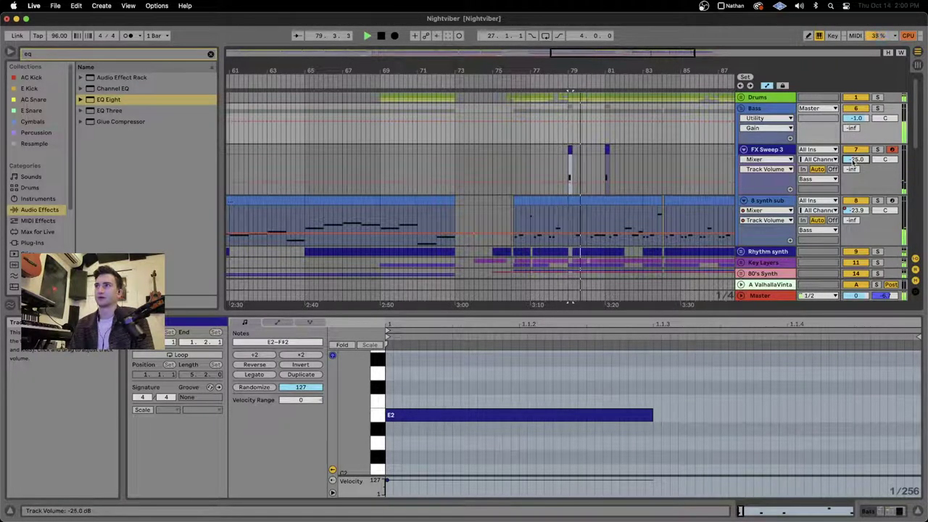
pyautogui.click(742, 109)
pyautogui.scroll(-5, 747, 119)
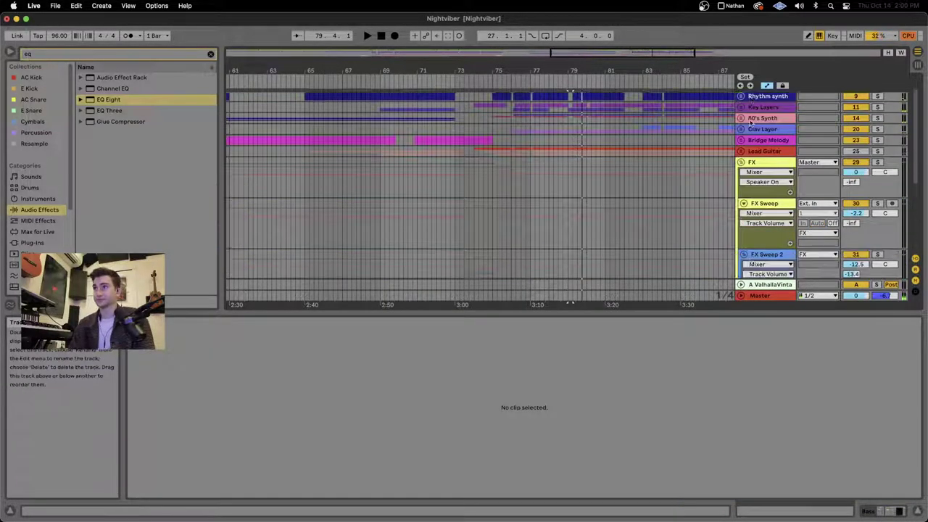
# Play the Omnisphere clip near bar 53 soloed and in the mix, and raise the FX Sweep 2 volume to -11.1 dB.
pyautogui.scroll(2, 751, 123)
pyautogui.scroll(-2, 756, 231)
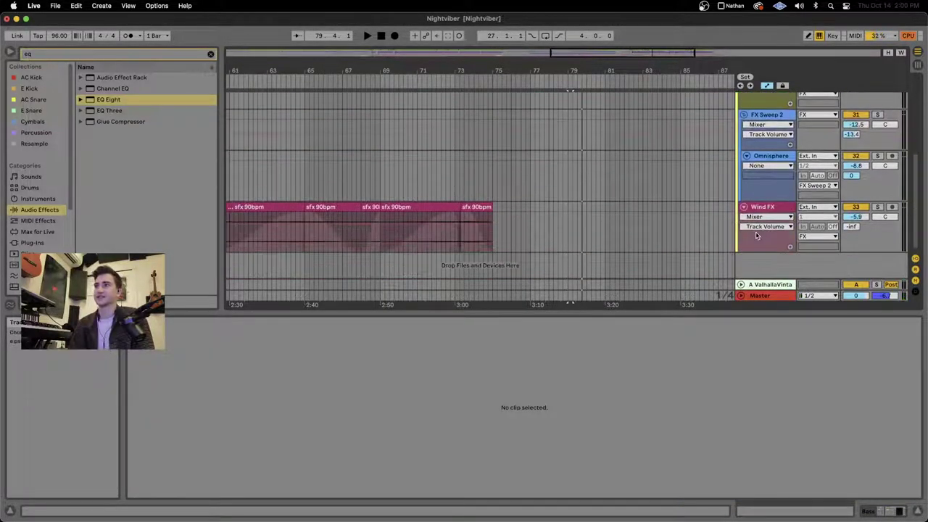
pyautogui.scroll(2, 756, 231)
pyautogui.scroll(-5, 689, 231)
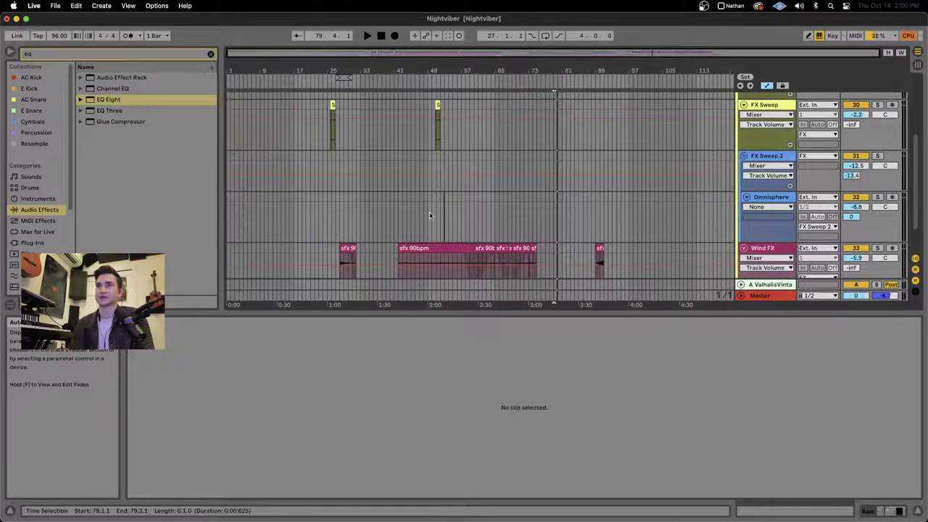
pyautogui.scroll(8, 433, 214)
pyautogui.click(520, 199)
pyautogui.click(878, 198)
pyautogui.press('space')
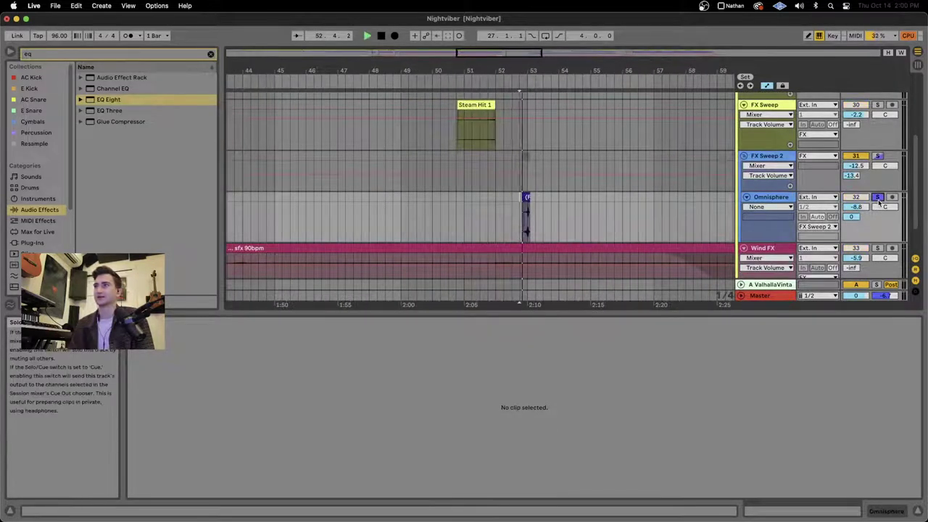
pyautogui.click(878, 198)
pyautogui.press('space')
pyautogui.press('space')
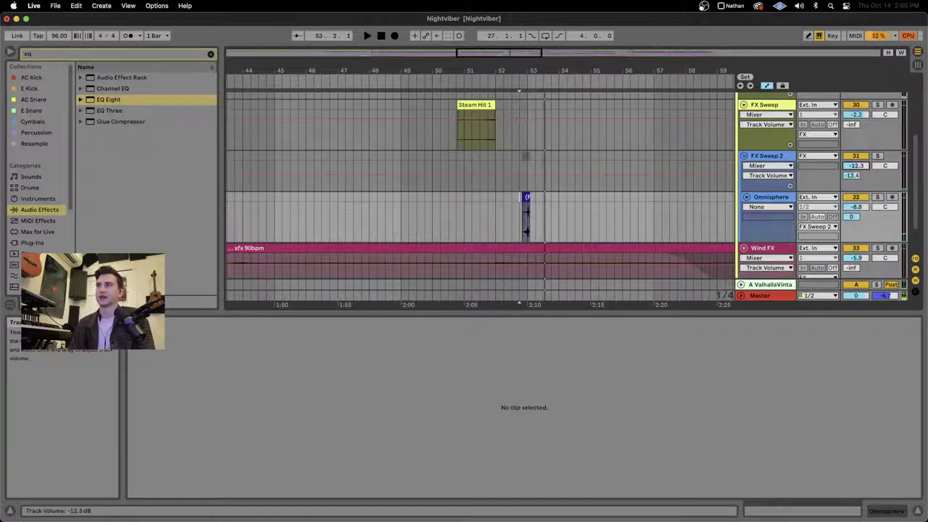
# Solo the FX Sweep track and play its second Steam Hit 1 clip from bar 50.
pyautogui.scroll(-8, 425, 127)
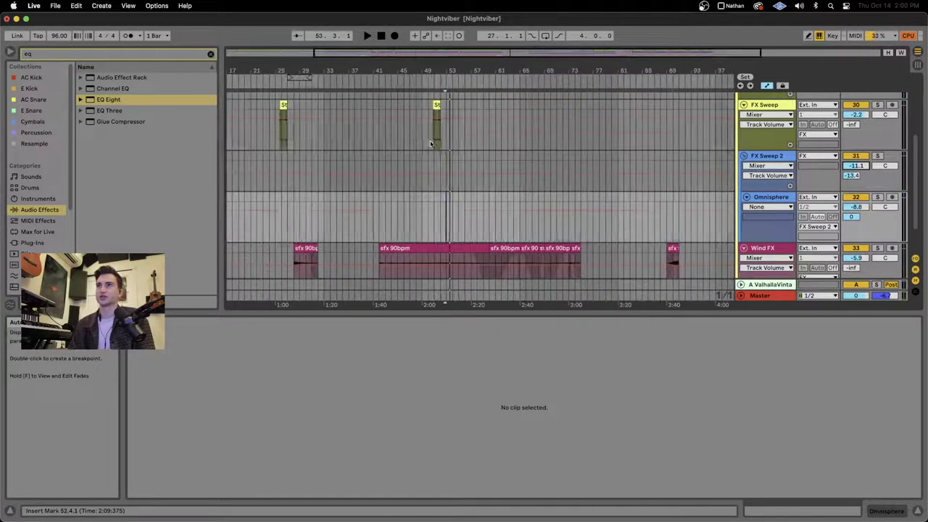
pyautogui.click(426, 128)
pyautogui.scroll(3, 448, 151)
pyautogui.click(878, 179)
pyautogui.press('space')
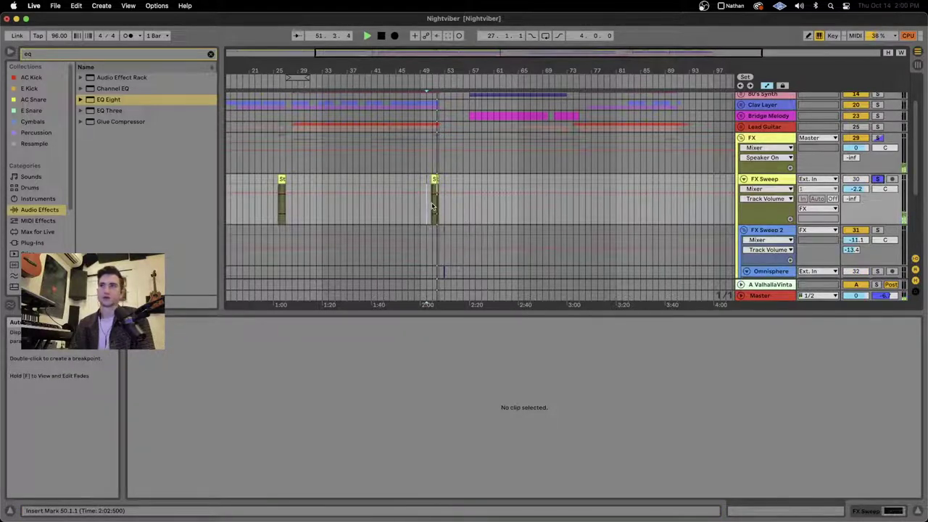
pyautogui.scroll(8, 432, 206)
pyautogui.press('space')
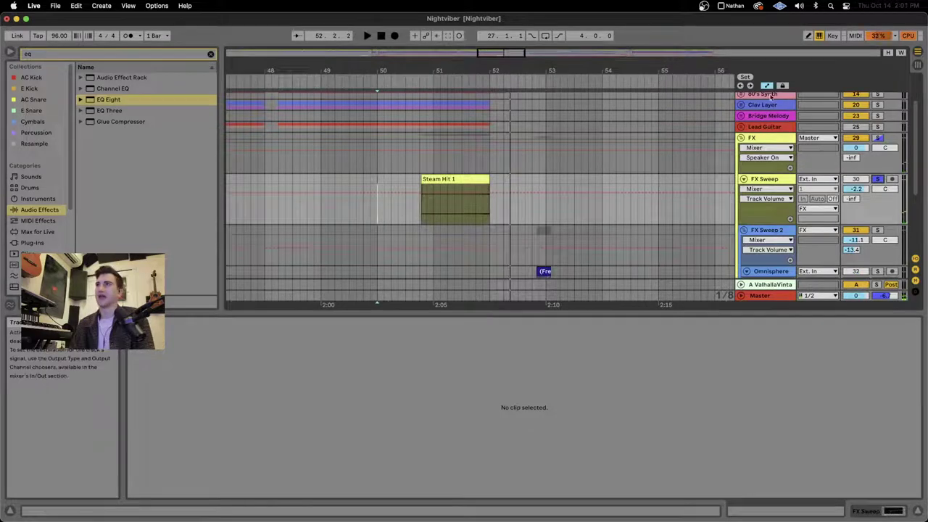
# Add fade-ins to both Steam Hit clips on the FX Sweep track, near bars 51 and 26.
pyautogui.click(425, 189)
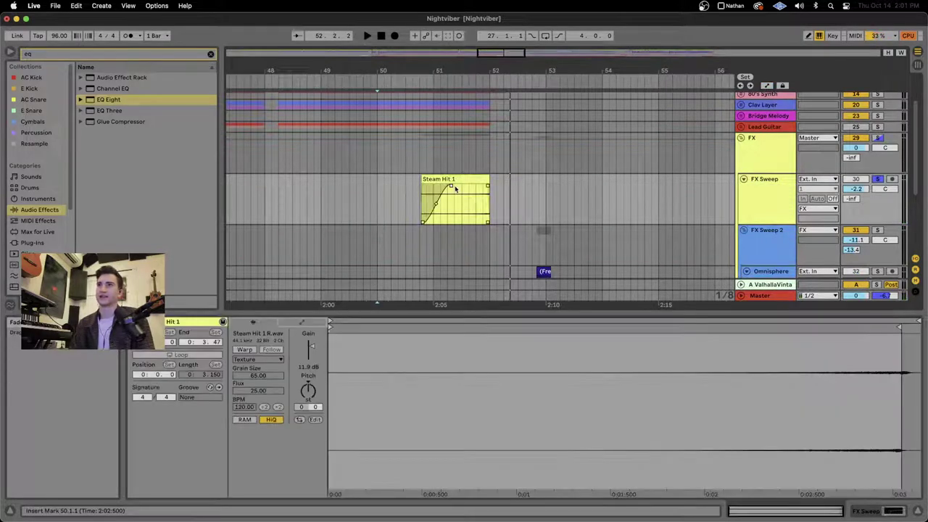
pyautogui.scroll(-8, 416, 221)
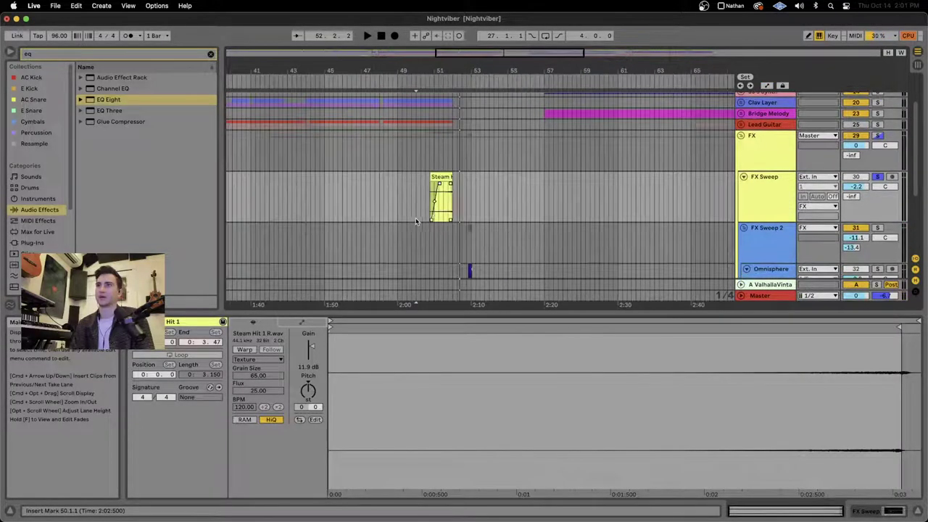
pyautogui.hscroll(-10, 486, 211)
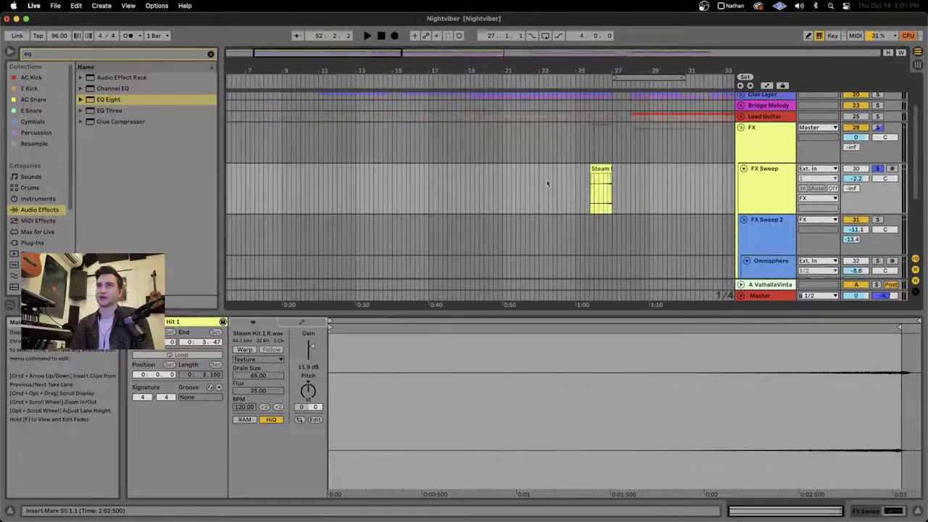
pyautogui.moveTo(592, 176); pyautogui.dragTo(598, 178)
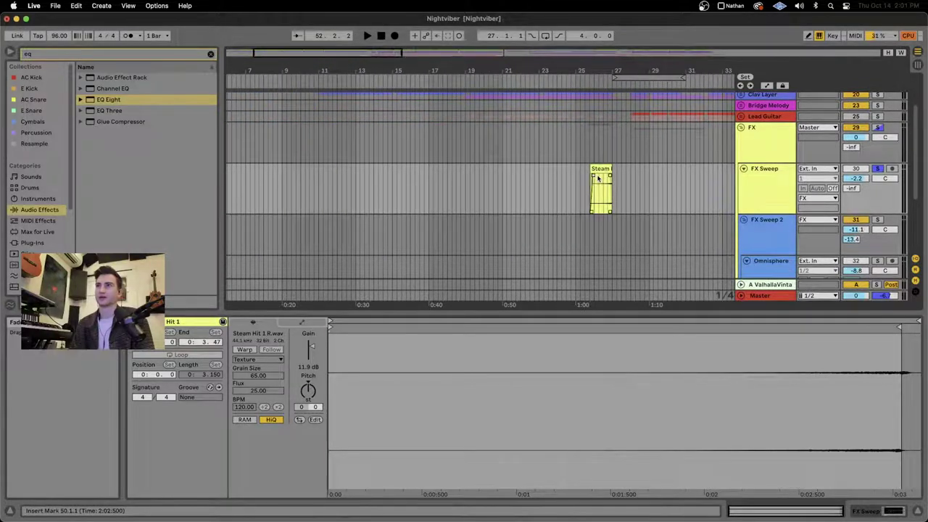
# Unsolo FX Sweep and set its volume to -0.6 dB while playing the first Steam Hit clip in the full mix.
pyautogui.click(880, 169)
pyautogui.press('space')
pyautogui.press('space')
pyautogui.click(590, 185)
pyautogui.press('space')
pyautogui.scroll(-8, 616, 206)
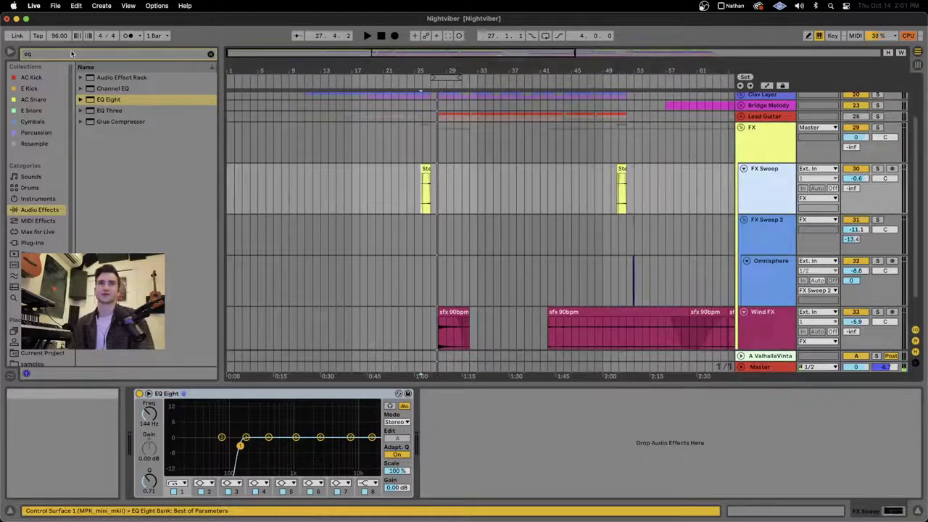
# Search the plug-ins for "val" and add the Audio Units version of ValhallaVintageVerb to the FX Sweep track.
pyautogui.press('BackSpace')
pyautogui.press('BackSpace')
pyautogui.write('val')
pyautogui.click(32, 242)
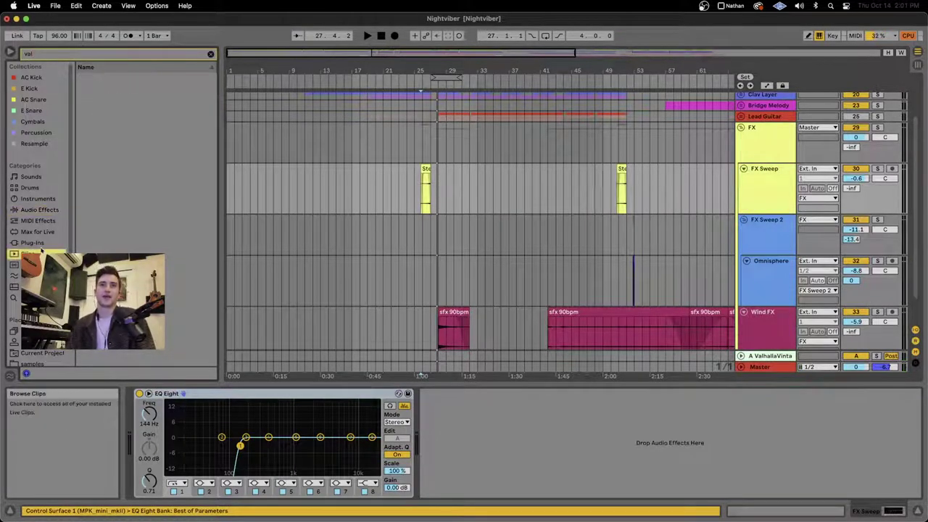
pyautogui.doubleClick(163, 122)
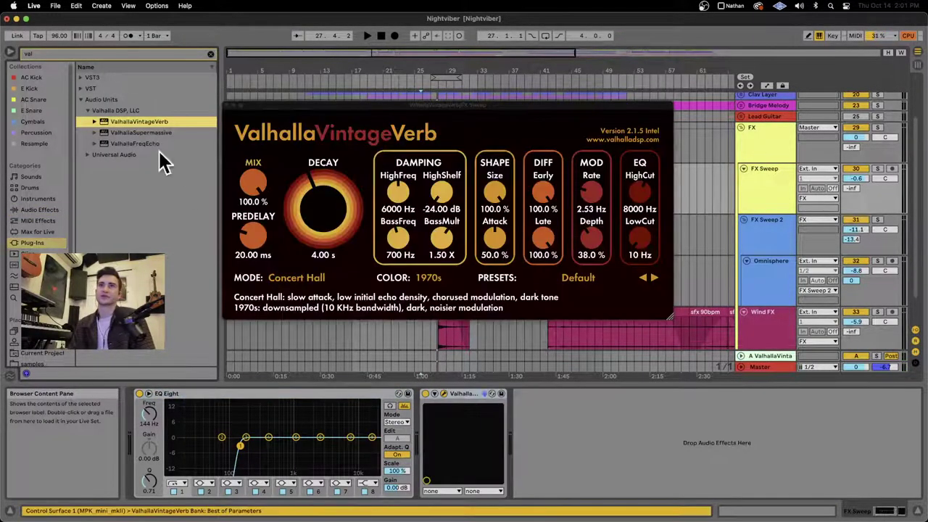
# Set the reverb to color NOW, HighShelf -9.26 dB, decay 2.35 s, mix 22.8 % and LowCut 70 Hz during playback, and close its window.
pyautogui.click(421, 280)
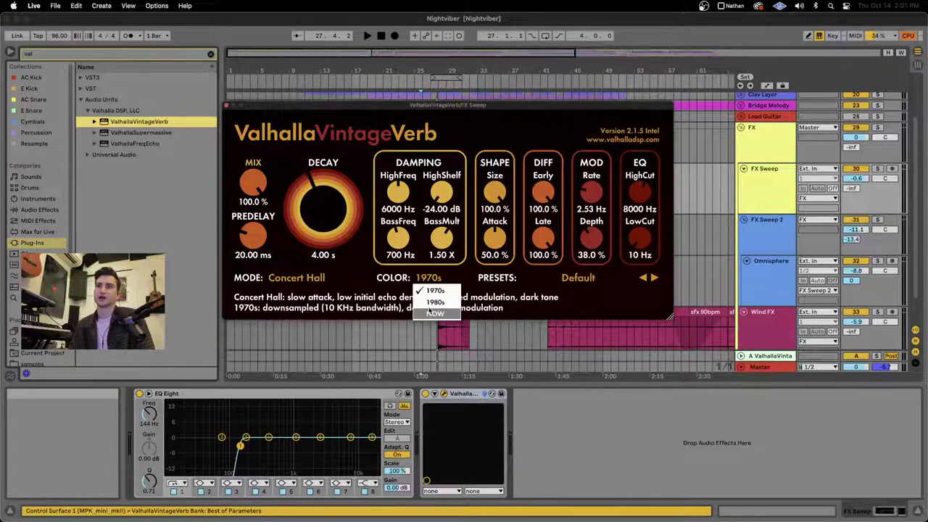
pyautogui.click(434, 312)
pyautogui.moveTo(441, 192); pyautogui.dragTo(441, 181)
pyautogui.moveTo(326, 207); pyautogui.dragTo(328, 214)
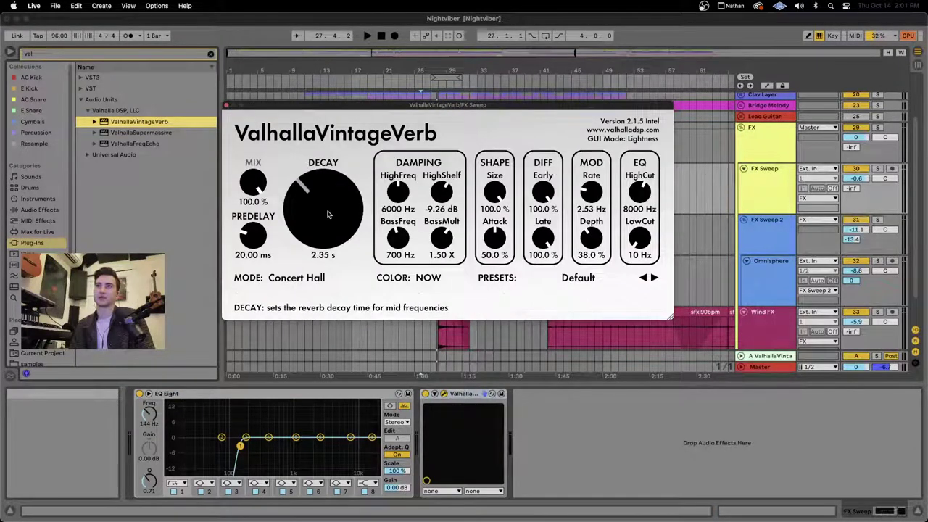
pyautogui.press('space')
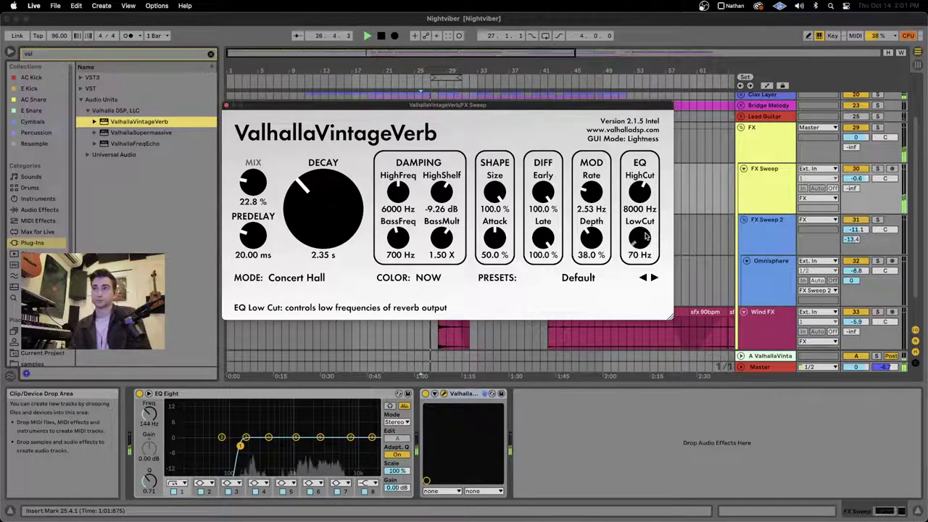
pyautogui.click(226, 106)
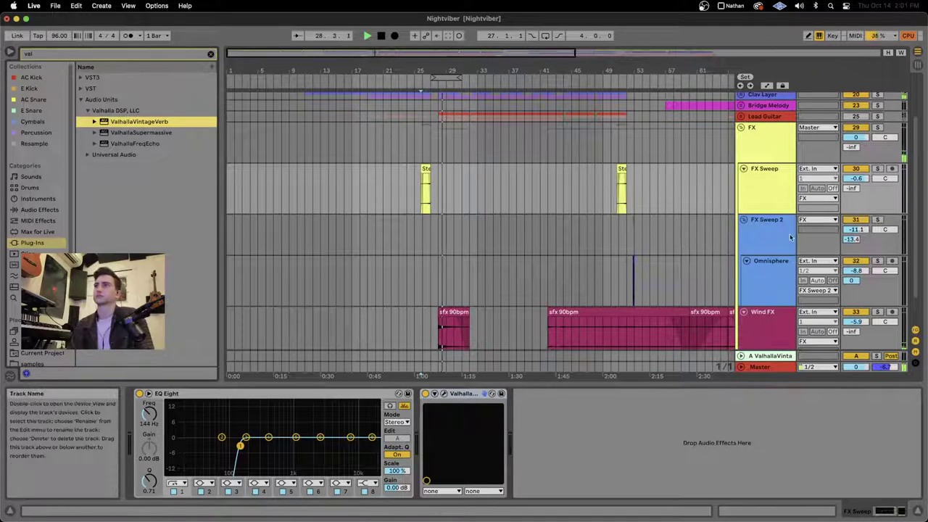
pyautogui.scroll(3, 762, 228)
pyautogui.press('space')
# Fold the FX group and unfold the Lead Guitar group to show its melody and octave layer tracks across the song.
pyautogui.click(741, 185)
pyautogui.click(754, 174)
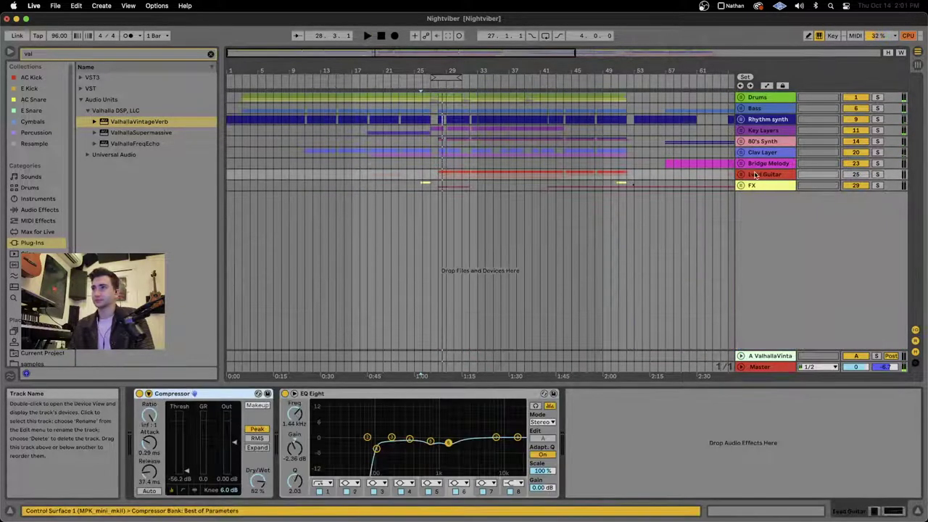
pyautogui.click(756, 165)
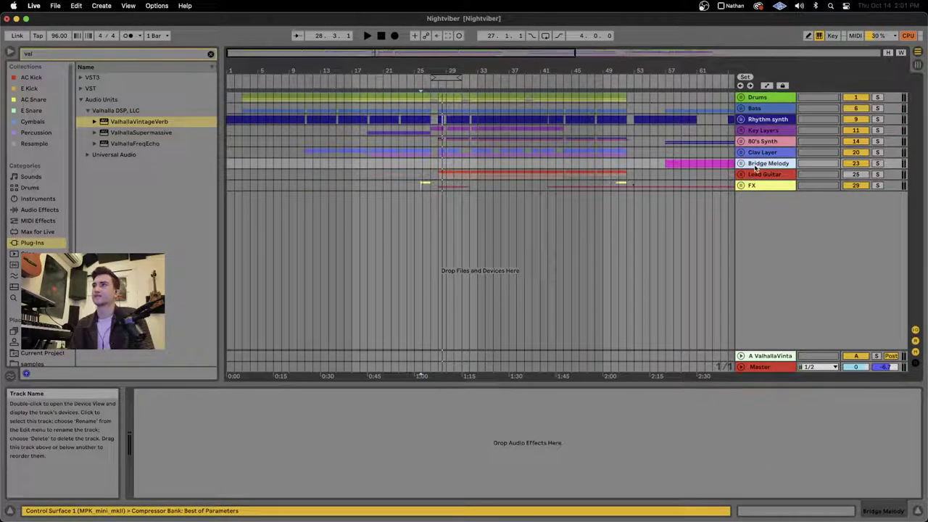
pyautogui.click(740, 152)
pyautogui.click(740, 153)
pyautogui.click(758, 175)
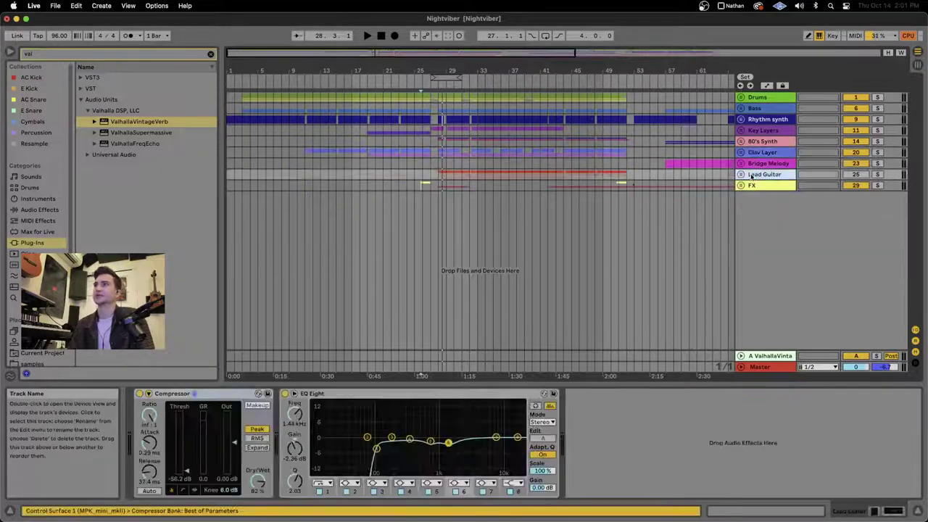
pyautogui.click(742, 175)
pyautogui.scroll(-3, 620, 179)
pyautogui.scroll(2, 626, 180)
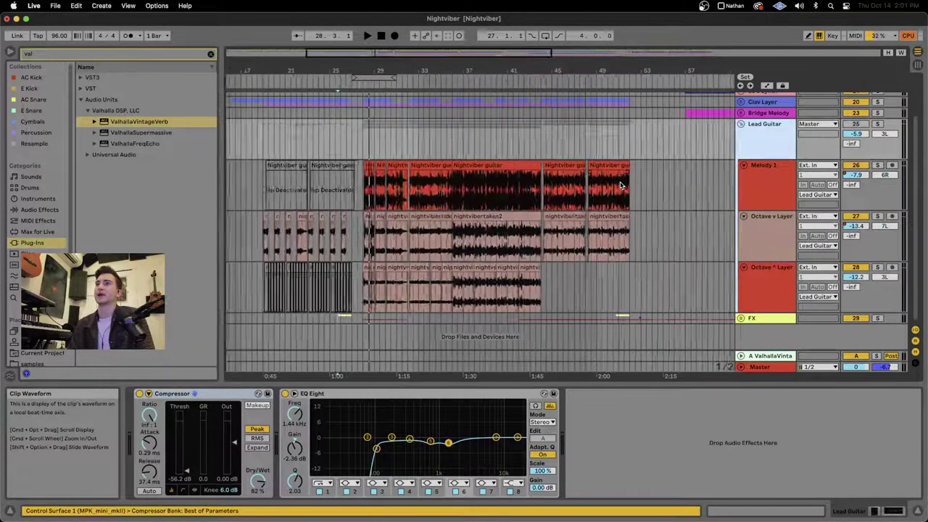
pyautogui.scroll(-5, 629, 180)
pyautogui.hscroll(1, 630, 181)
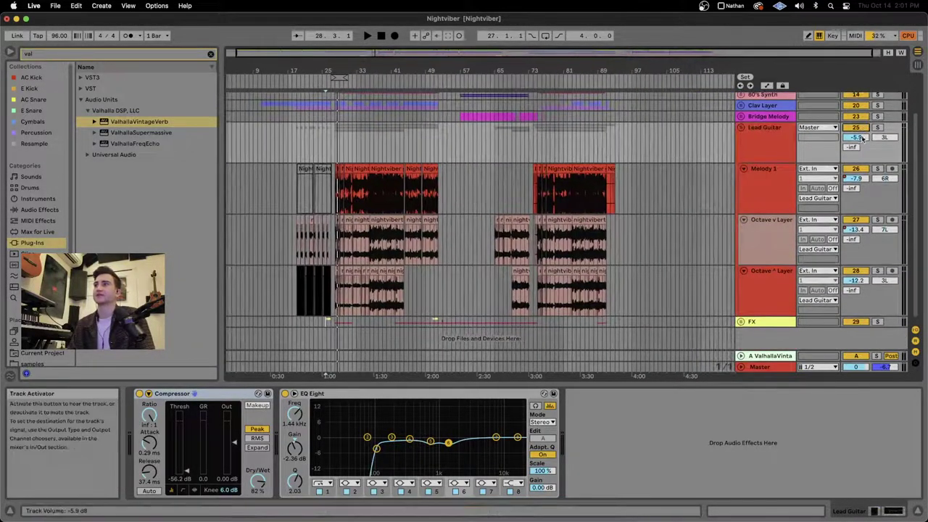
# Raise the Lead Guitar group's volume to 0 dB while playing the Octave v Layer clips from bar 19, briefly soloing that layer.
pyautogui.moveTo(857, 137); pyautogui.dragTo(857, 130)
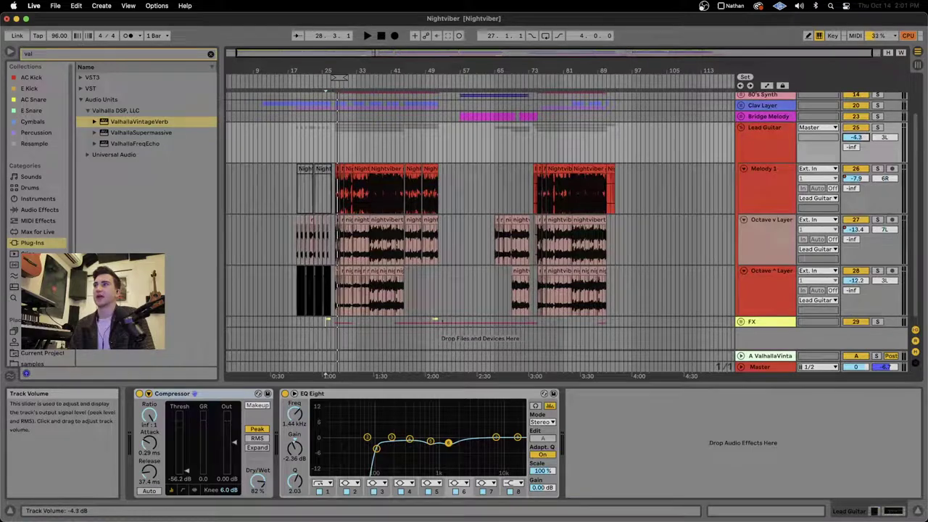
pyautogui.click(298, 235)
pyautogui.press('space')
pyautogui.scroll(5, 298, 236)
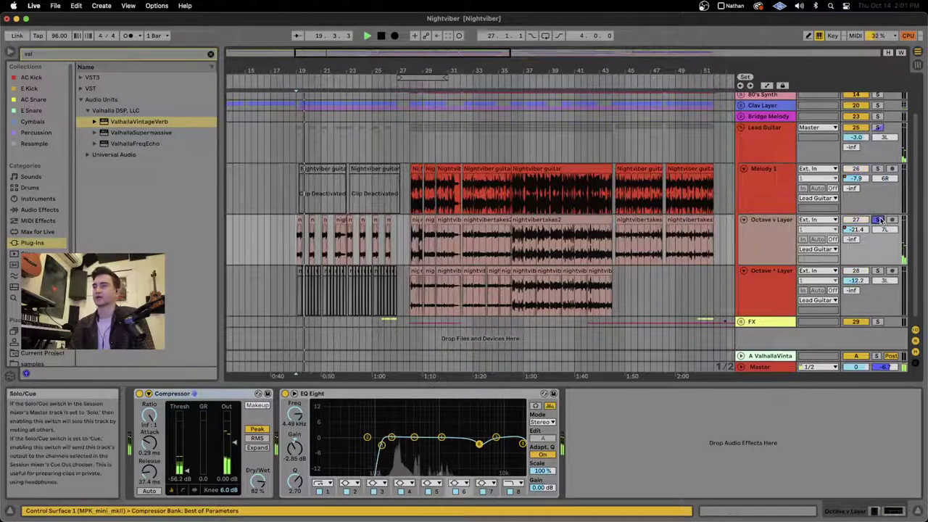
pyautogui.click(878, 219)
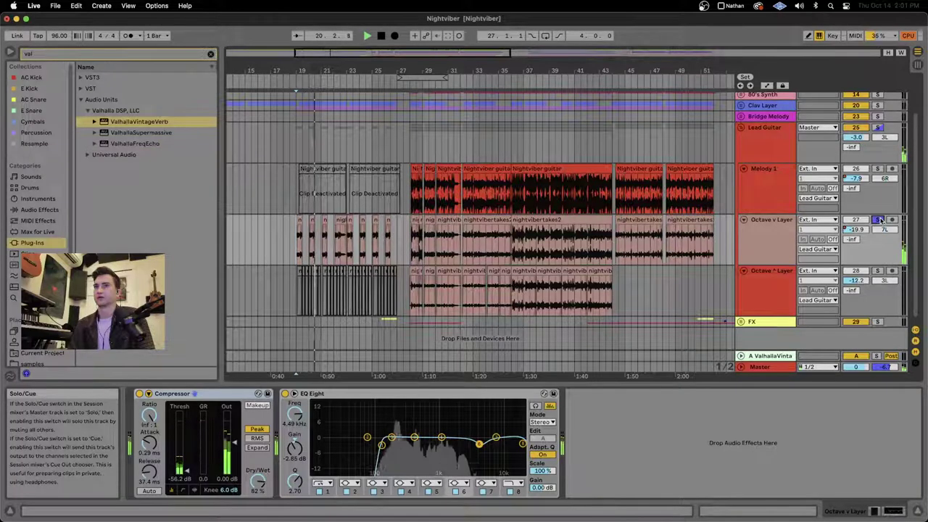
pyautogui.click(881, 220)
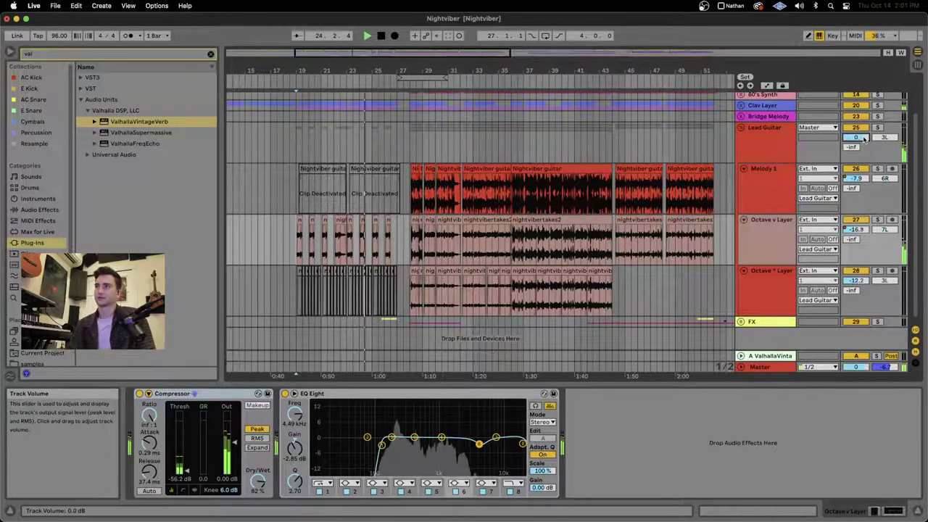
pyautogui.press('space')
# Solo the Lead Guitar group and play its clips from around bar 30.
pyautogui.click(752, 141)
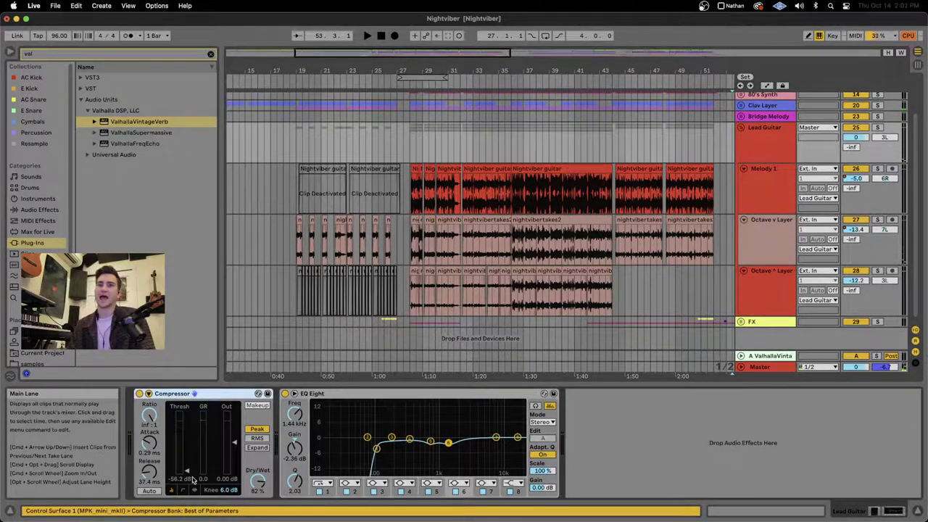
pyautogui.click(877, 126)
pyautogui.press('space')
pyautogui.press('space')
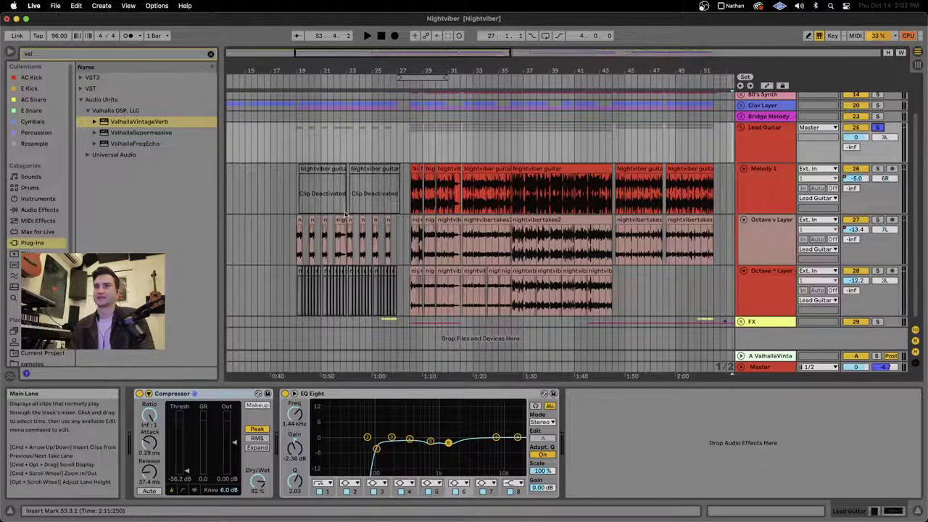
pyautogui.click(437, 147)
pyautogui.press('space')
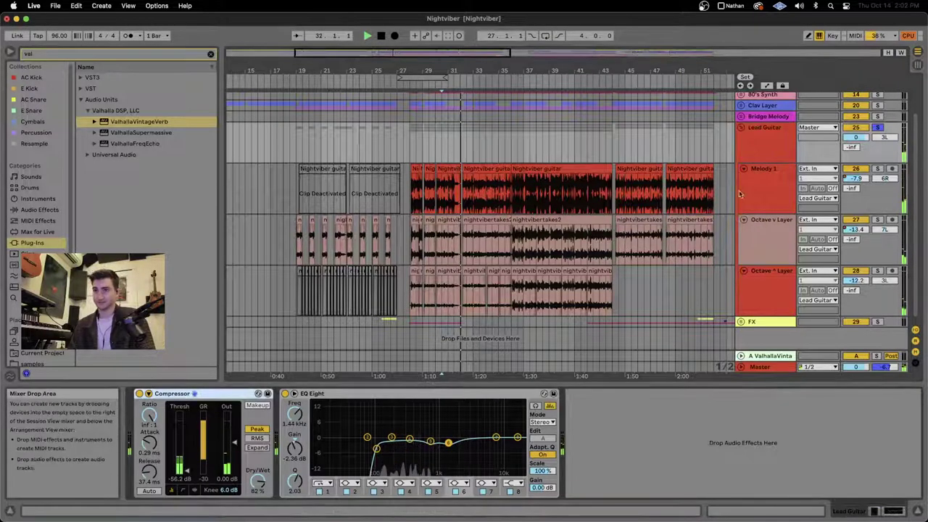
pyautogui.press('space')
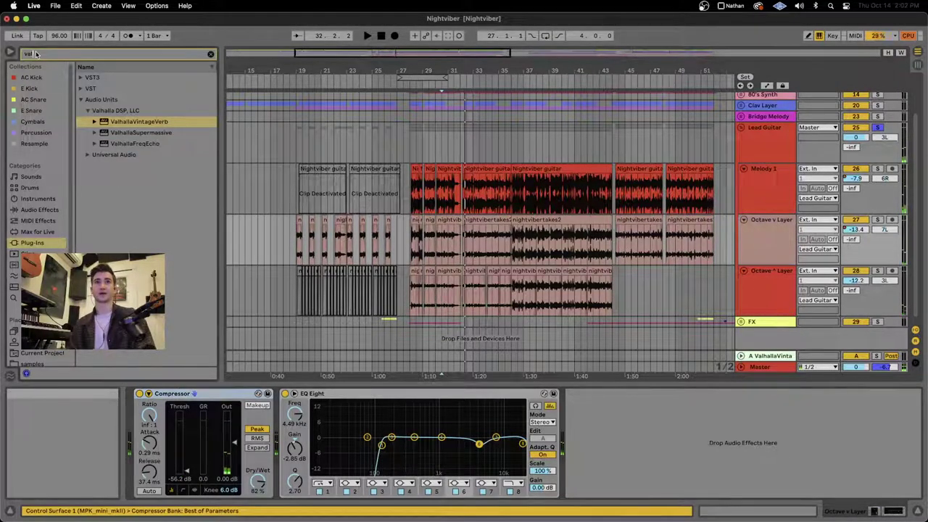
# Search the audio effects for "glue" and add a Glue Compressor to the start of the Octave v Layer track's chain.
pyautogui.write('glue')
pyautogui.click(34, 213)
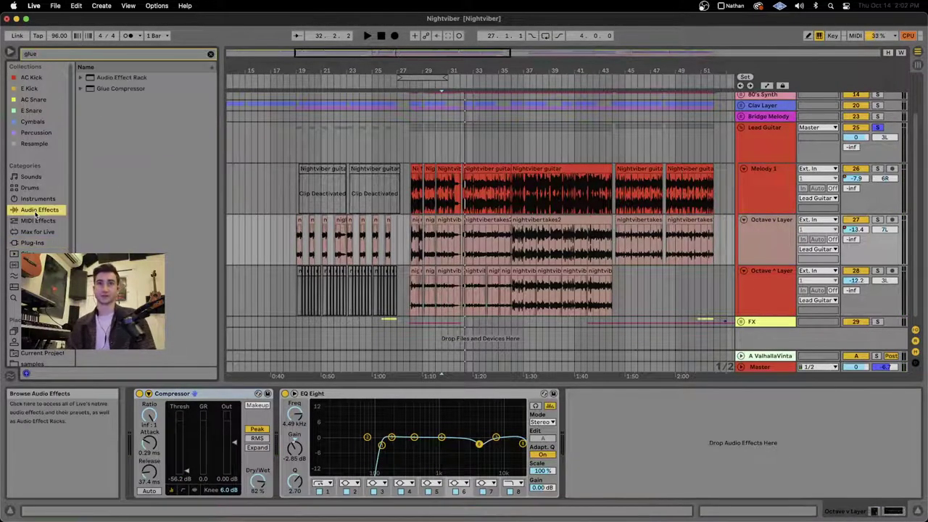
pyautogui.moveTo(123, 89); pyautogui.dragTo(138, 490)
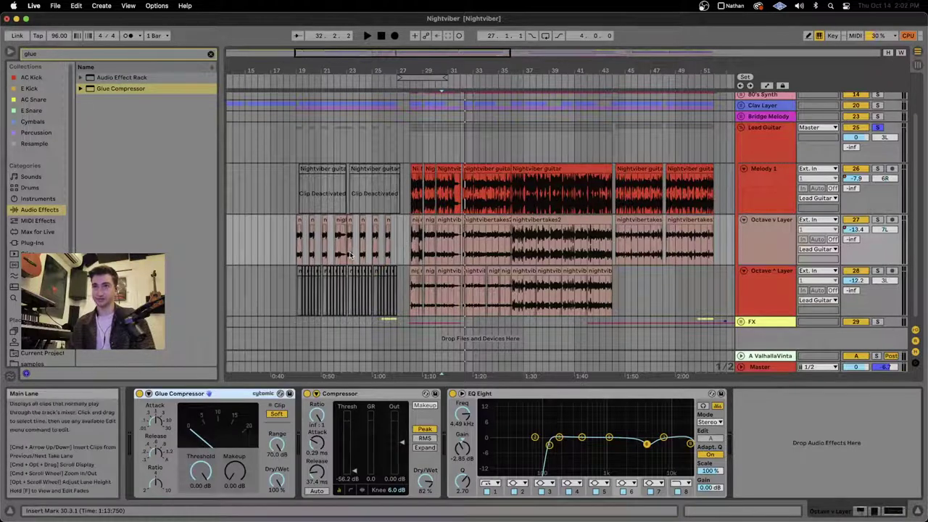
# Set the Glue Compressor to threshold -18.7 dB and makeup 3.49 dB during playback, unsoloing Lead Guitar to check it in the full mix.
pyautogui.press('space')
pyautogui.moveTo(200, 472)
pyautogui.mouseDown()
pyautogui.moveTo(200, 501)
pyautogui.moveTo(205, 465)
pyautogui.mouseUp()
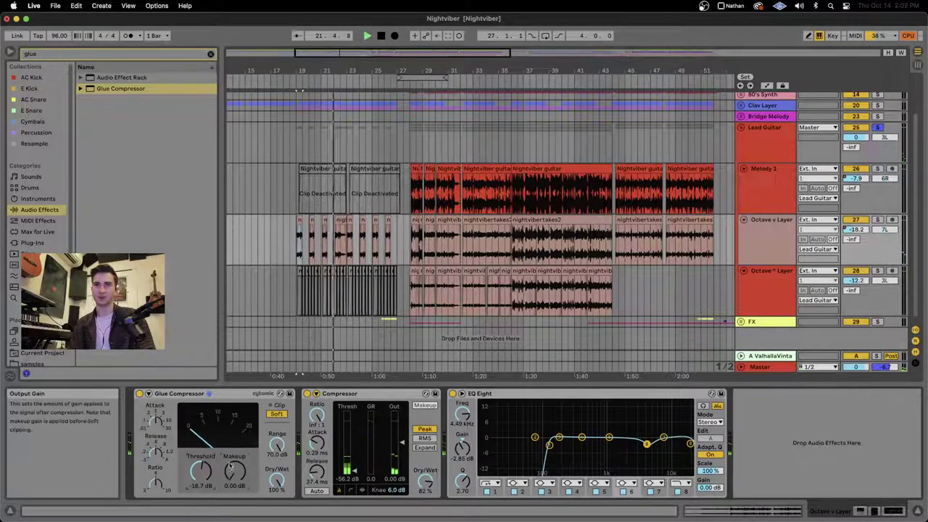
pyautogui.moveTo(234, 472); pyautogui.dragTo(234, 465)
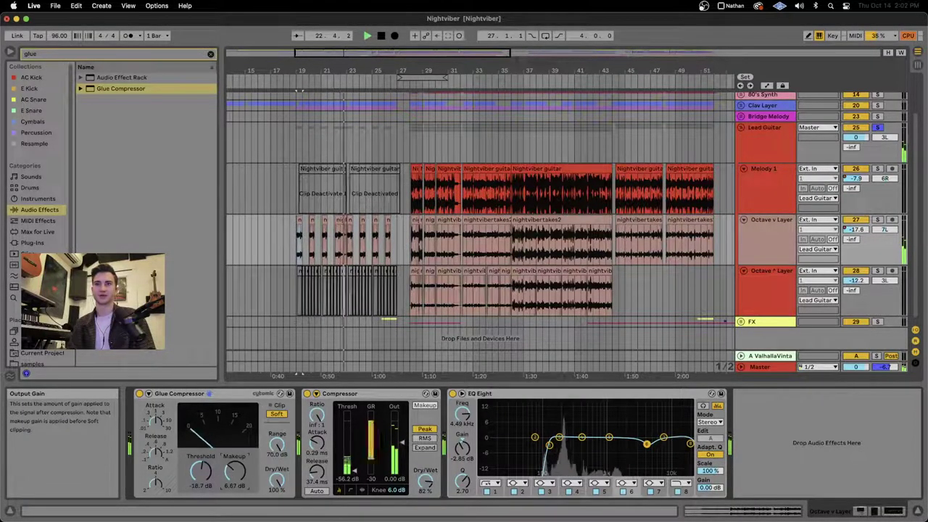
pyautogui.click(878, 128)
pyautogui.press('space')
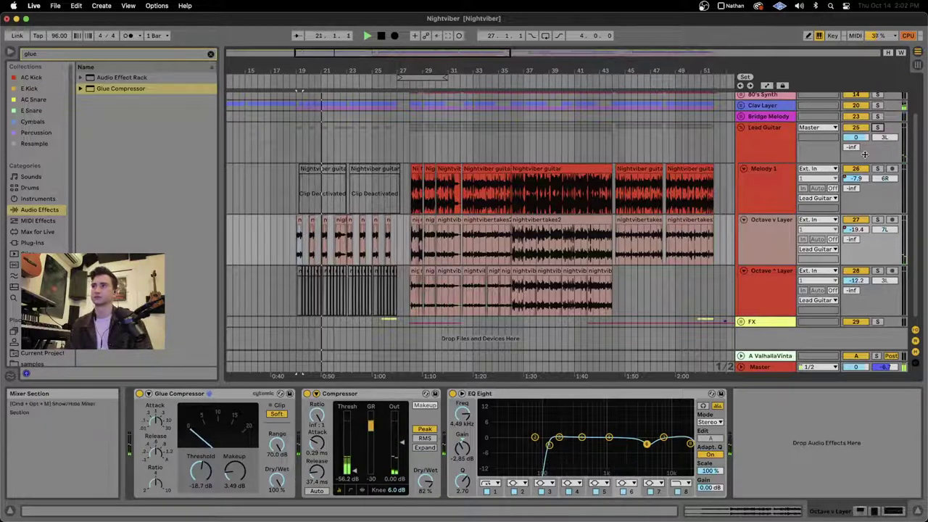
pyautogui.press('space')
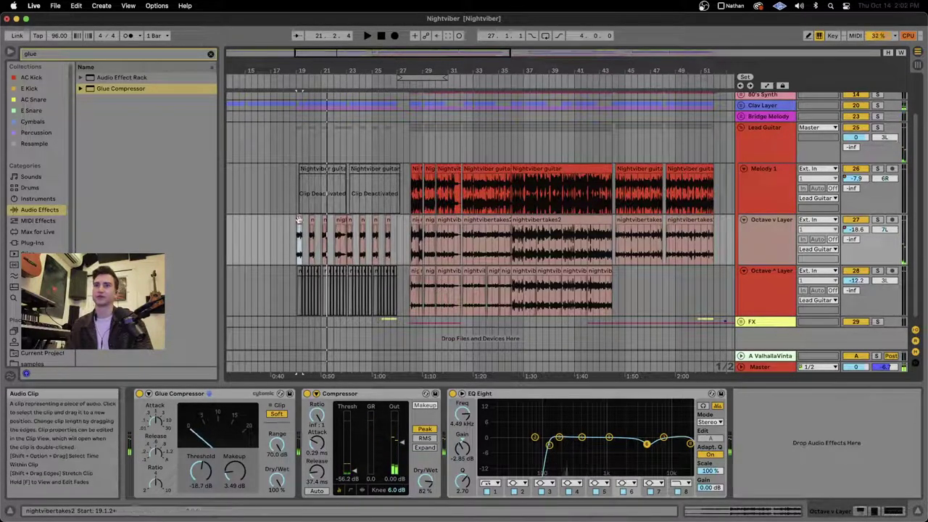
# Set the gain of the Octave v Layer clips between bars 19 and 27 to 7.25 dB and select the Lead Guitar group.
pyautogui.doubleClick(388, 220)
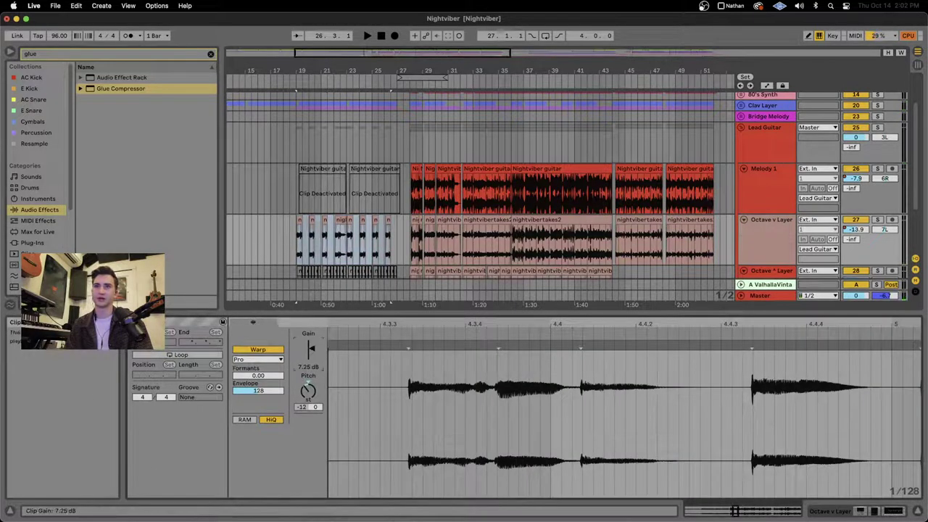
pyautogui.click(774, 139)
# Solo the Lead Guitar group, play its clips from just before bar 36, and display the group's devices.
pyautogui.scroll(5, 483, 214)
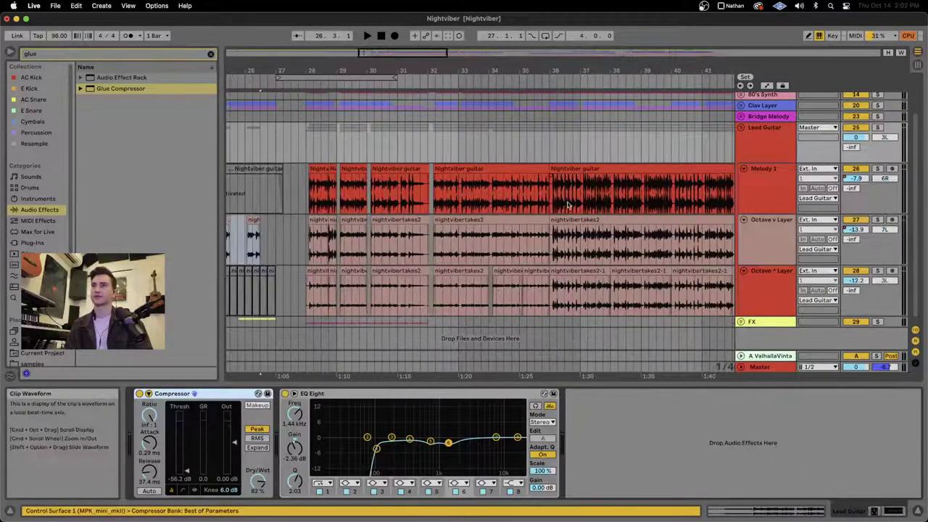
pyautogui.click(564, 198)
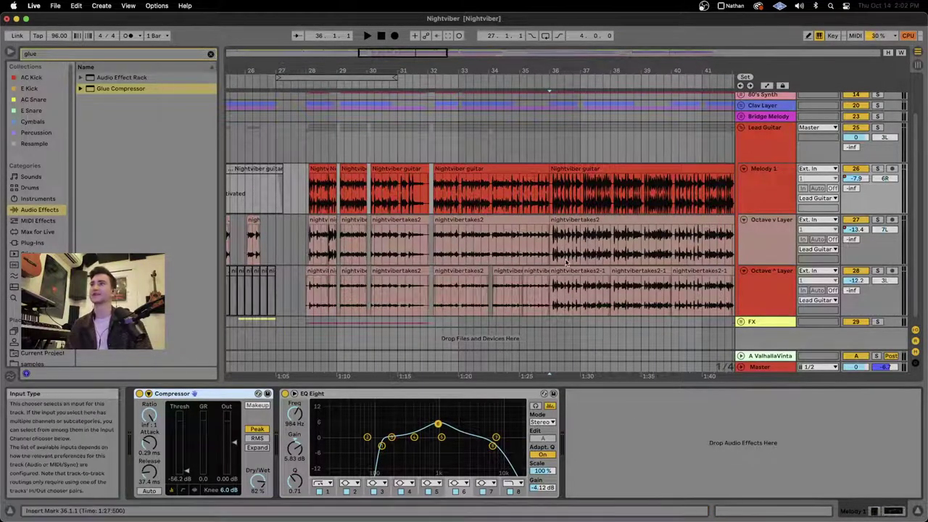
pyautogui.scroll(-3, 546, 198)
pyautogui.click(546, 198)
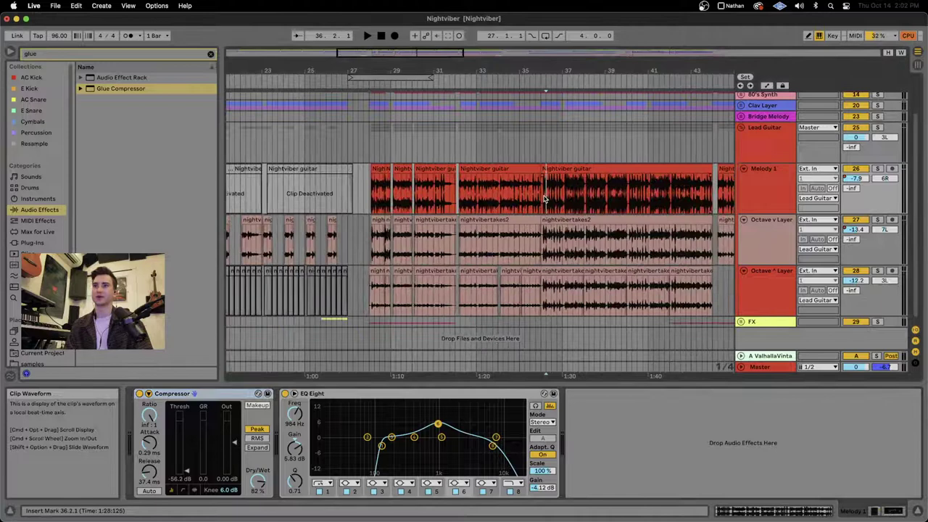
pyautogui.click(877, 128)
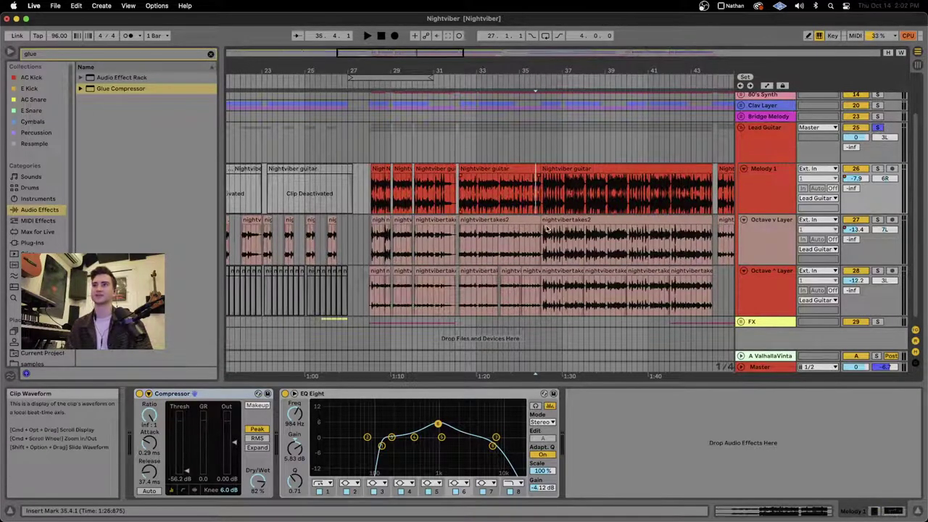
pyautogui.press('space')
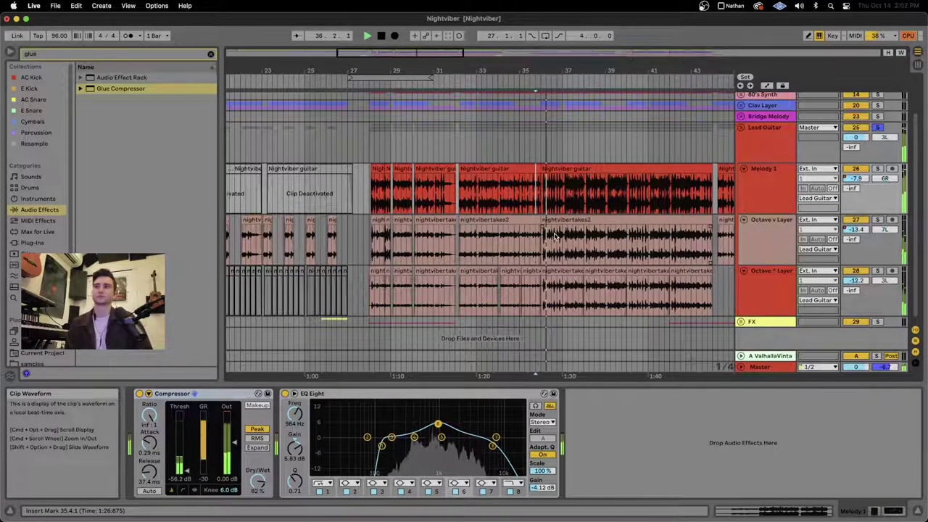
pyautogui.scroll(-4, 555, 235)
pyautogui.hscroll(1, 555, 236)
pyautogui.scroll(1, 554, 236)
pyautogui.click(759, 159)
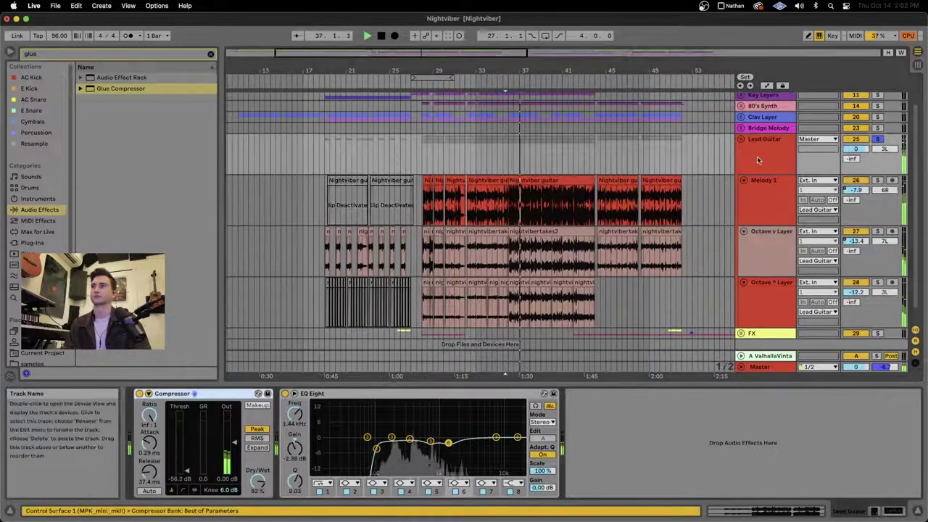
pyautogui.press('space')
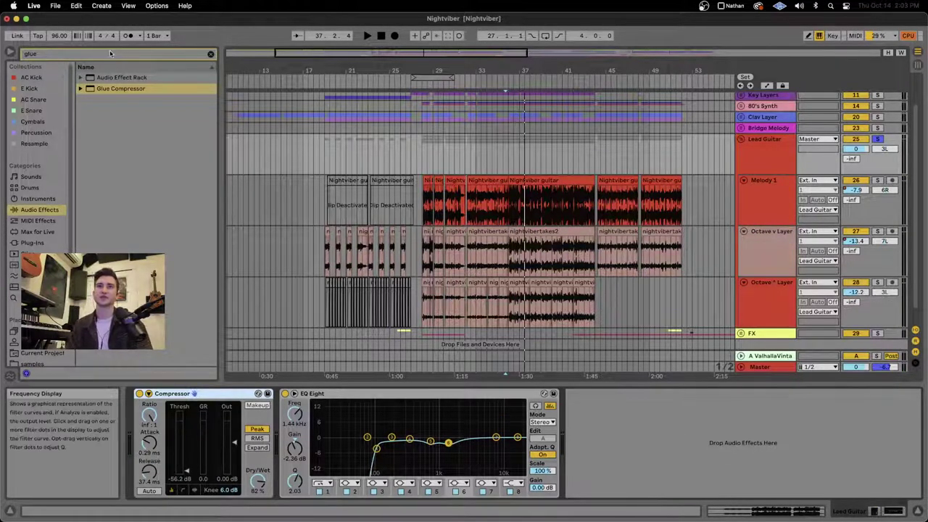
# Add a Glue Compressor to the start of the Lead Guitar group's chain and set its threshold to -13.7 dB during playback.
pyautogui.click(42, 56)
pyautogui.write('lue')
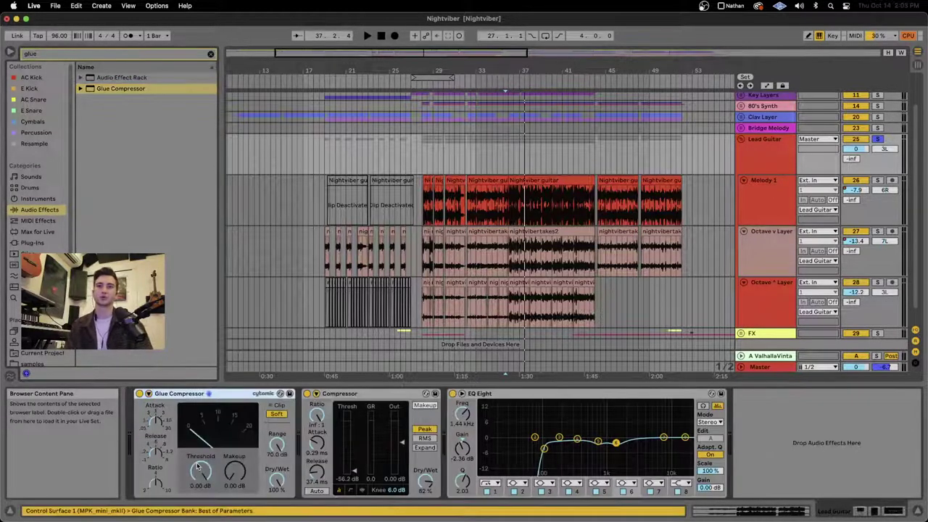
pyautogui.press('Return')
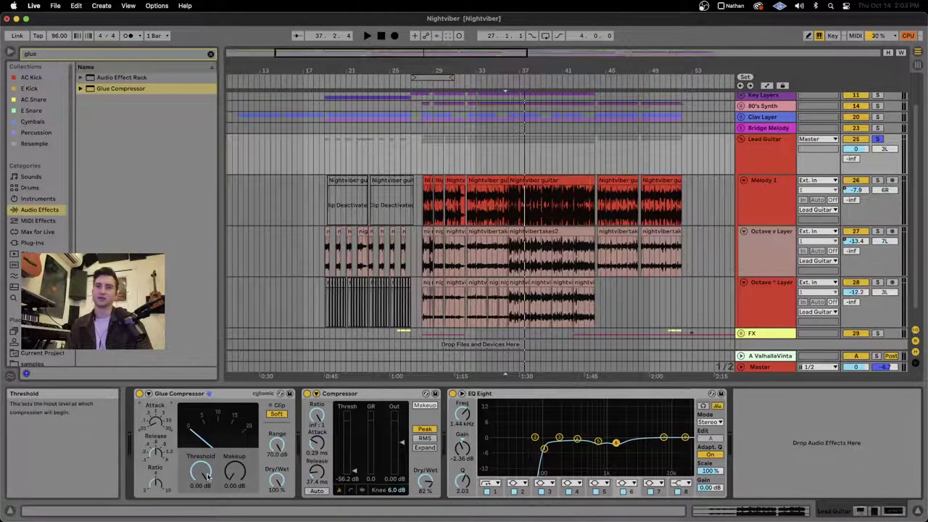
pyautogui.press('space')
pyautogui.moveTo(200, 471)
pyautogui.mouseDown()
pyautogui.moveTo(201, 500)
pyautogui.moveTo(201, 456)
pyautogui.mouseUp()
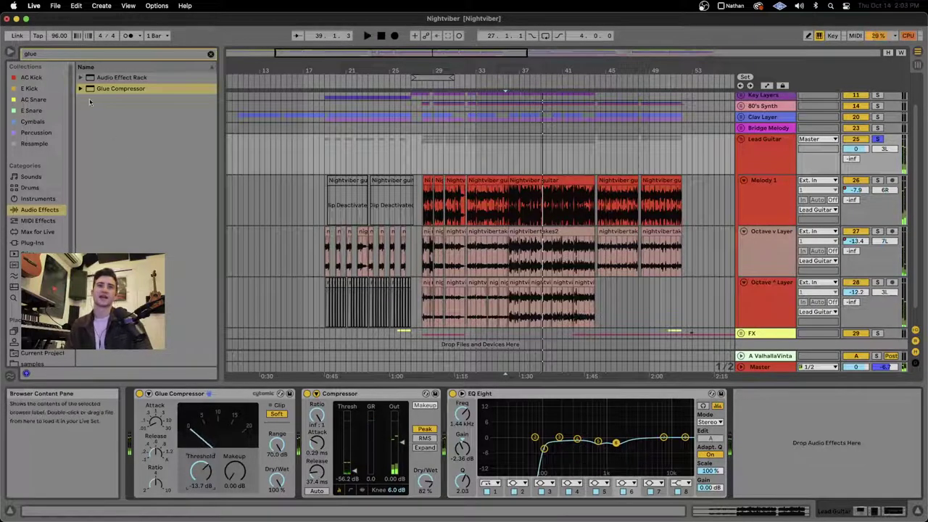
# Search the plug-ins for "click" to look up RX 8 De-click, and reselect the Lead Guitar group near bar 36.
pyautogui.click(50, 54)
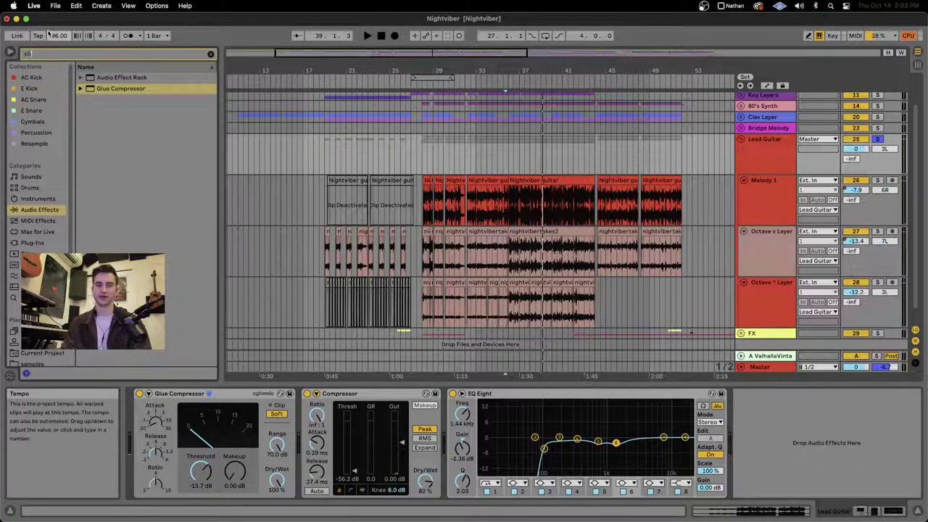
pyautogui.press('BackSpace')
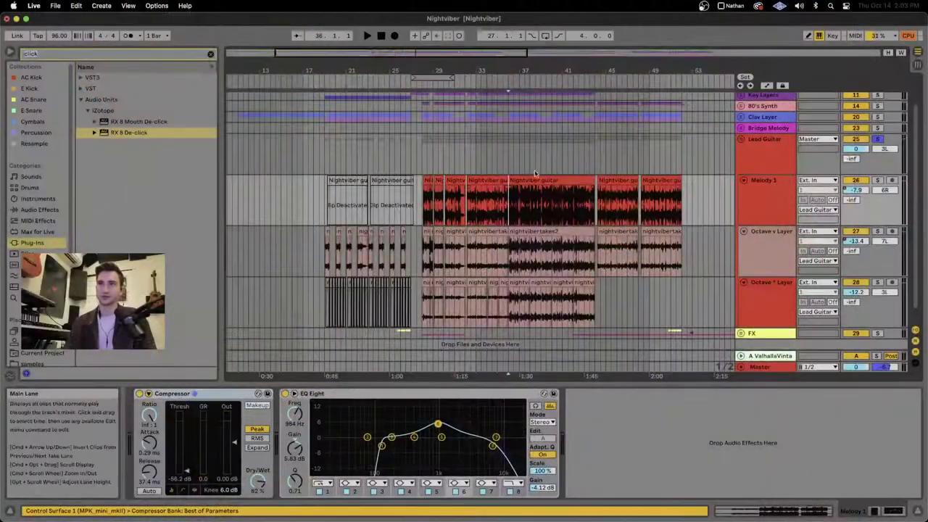
pyautogui.click(513, 154)
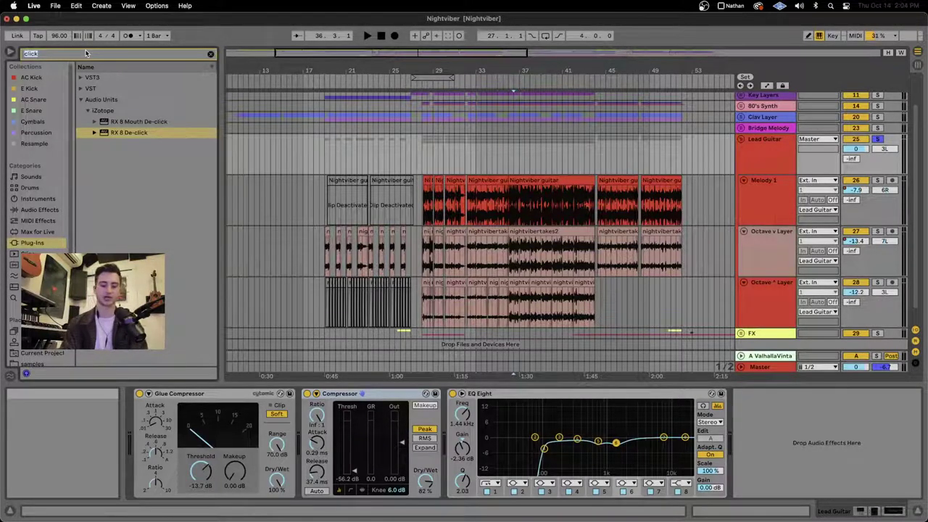
# Search the audio effects for "amp" and add the Amp device to the end of the Lead Guitar group's chain.
pyautogui.press('BackSpace')
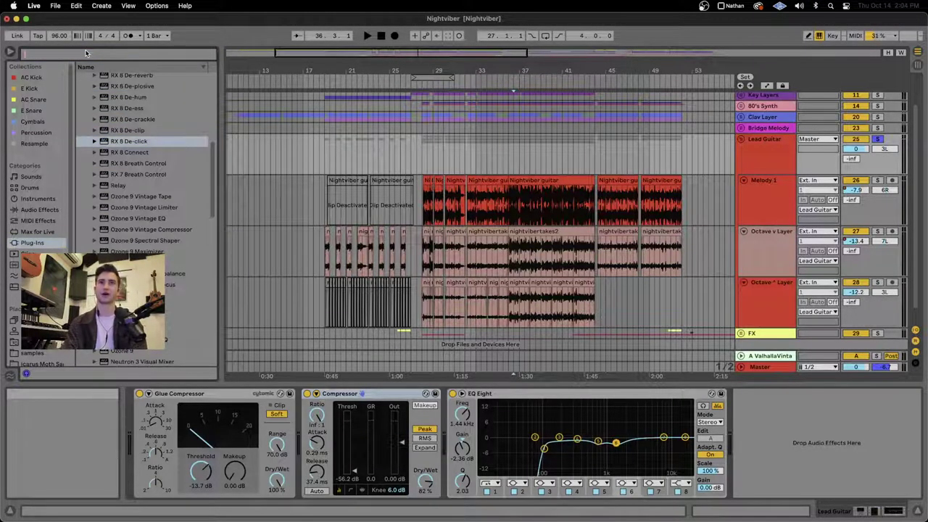
pyautogui.write('amp')
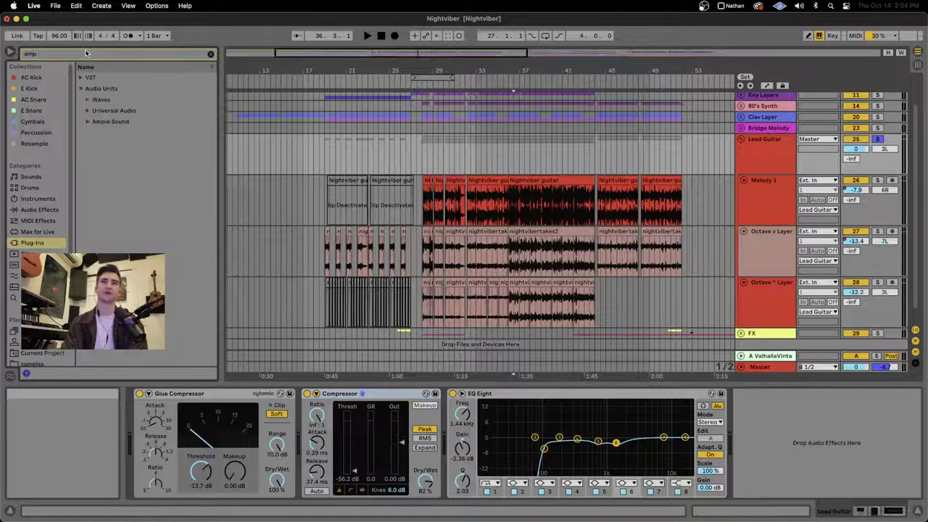
pyautogui.click(38, 210)
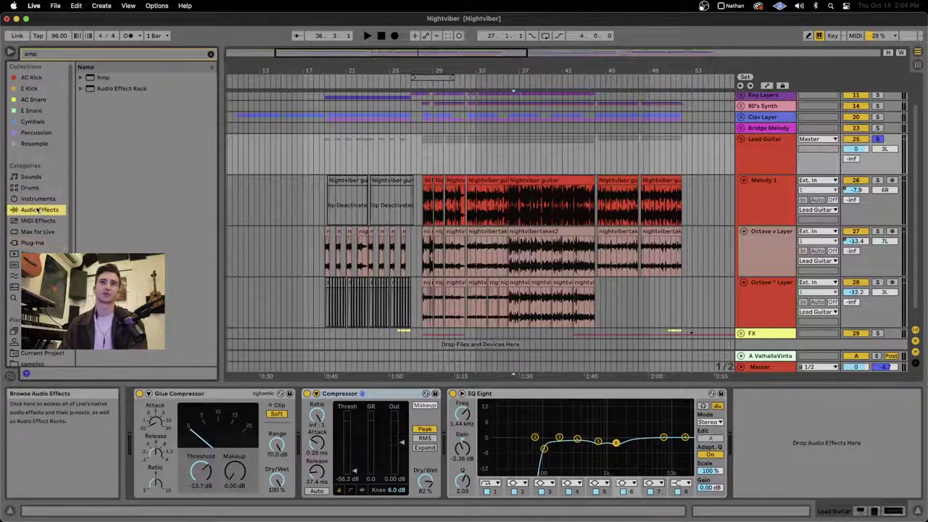
pyautogui.doubleClick(108, 79)
# Search the plug-ins for "trash", add the Audio Units version of iZotope Trash 2 after the Amp, and close its window.
pyautogui.click(84, 56)
pyautogui.write('trash')
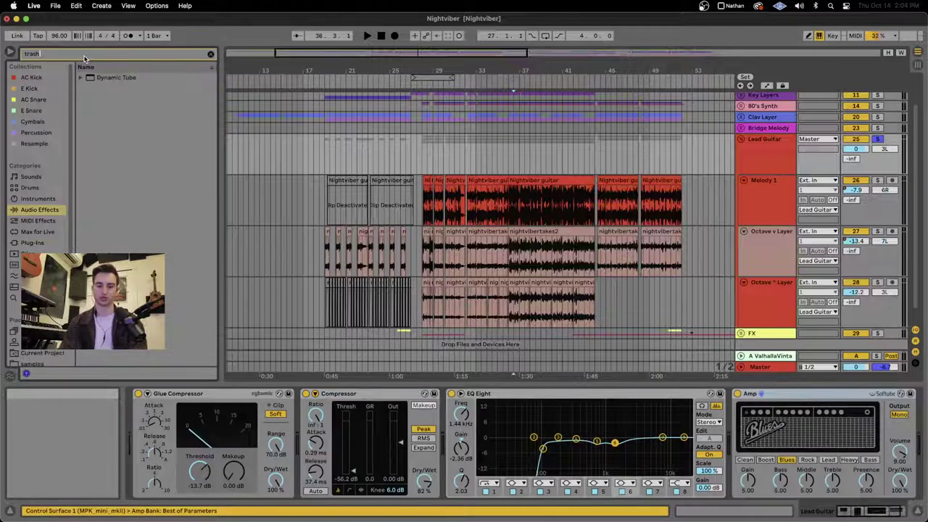
pyautogui.click(32, 242)
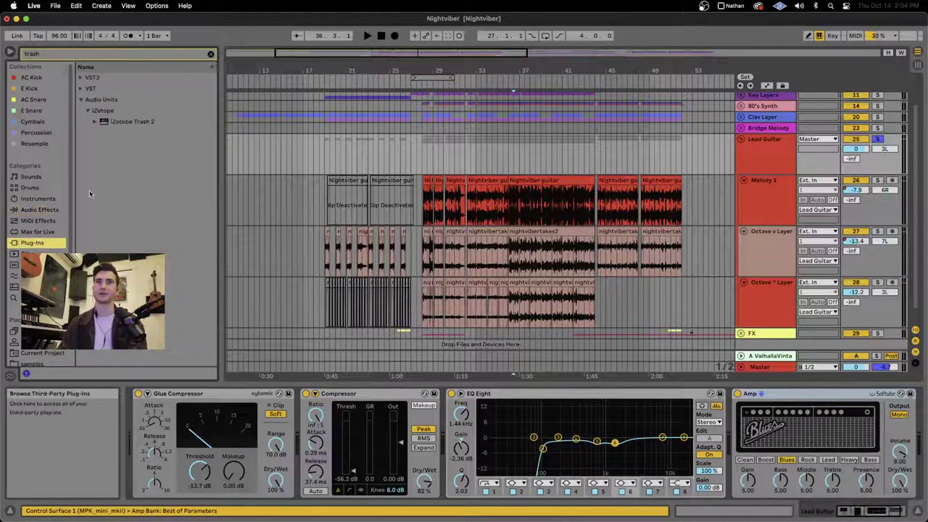
pyautogui.click(143, 120)
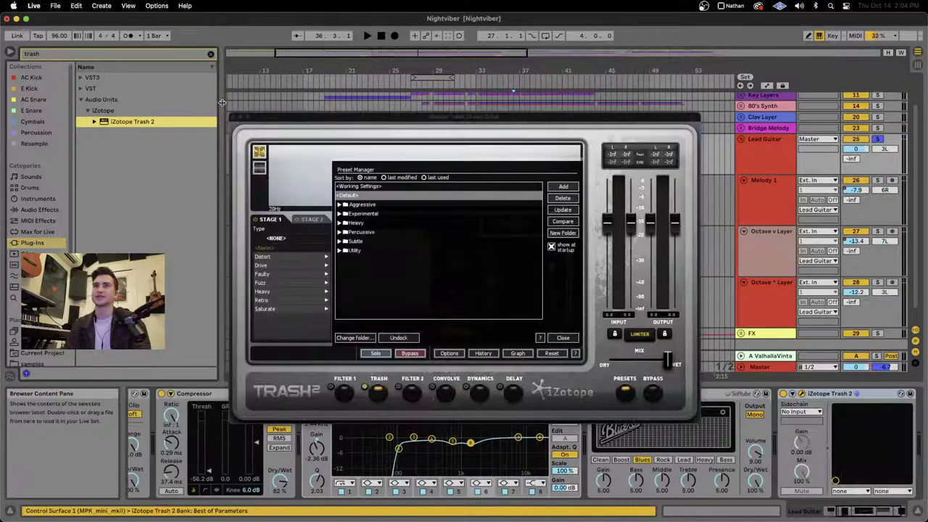
pyautogui.click(233, 118)
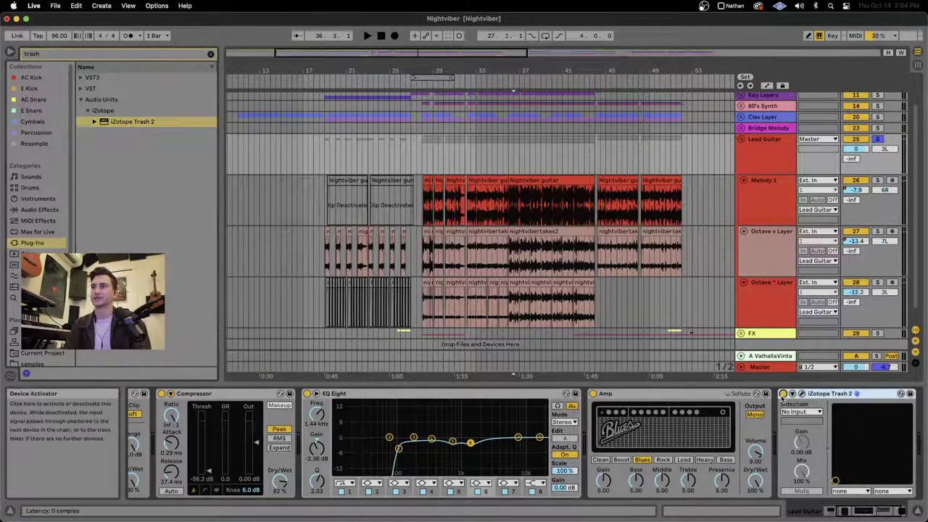
# Move the Amp and the deactivated Trash 2 between the Glue Compressor and the Compressor, and audition the Lead Guitar group.
pyautogui.click(727, 394)
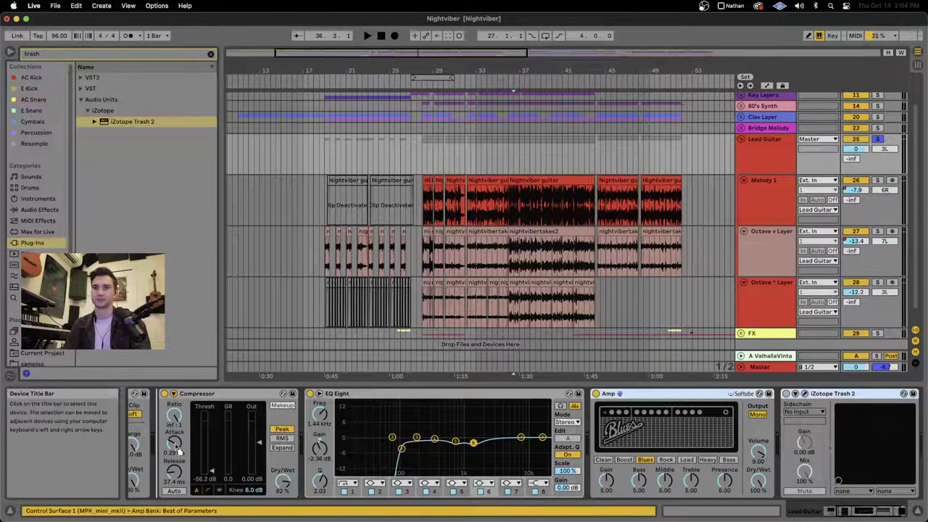
pyautogui.moveTo(175, 443); pyautogui.dragTo(174, 442)
pyautogui.press('space')
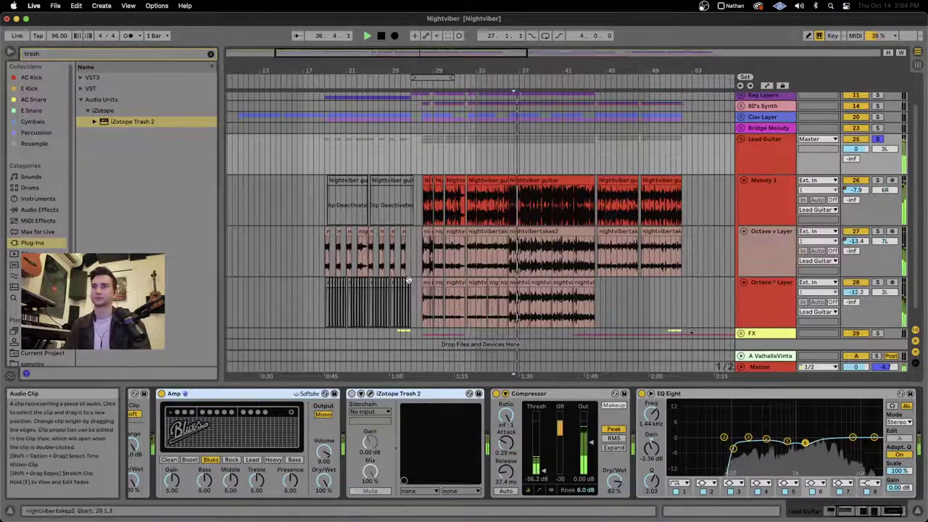
pyautogui.press('space')
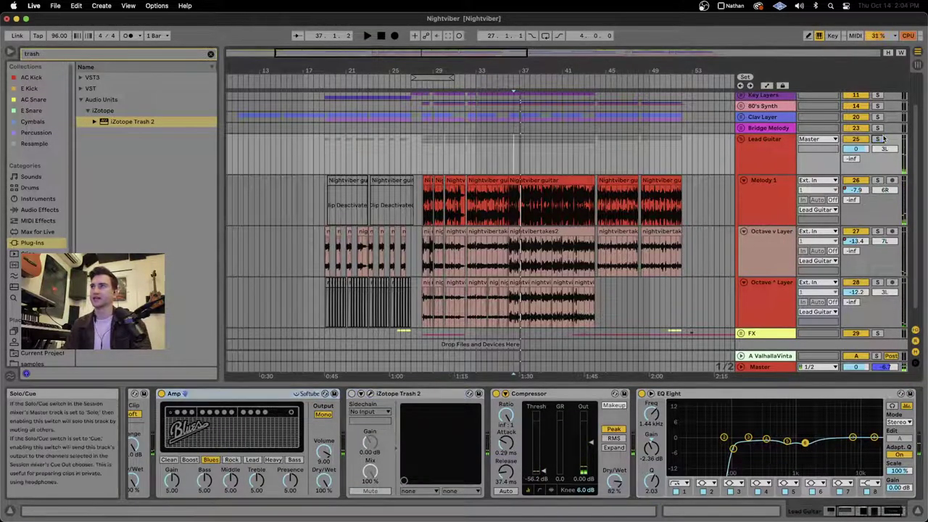
# Switch the Amp's output to Dual and set its Presence to 1.43 and Treble to 1.35 while auditioning.
pyautogui.hscroll(-3, 418, 435)
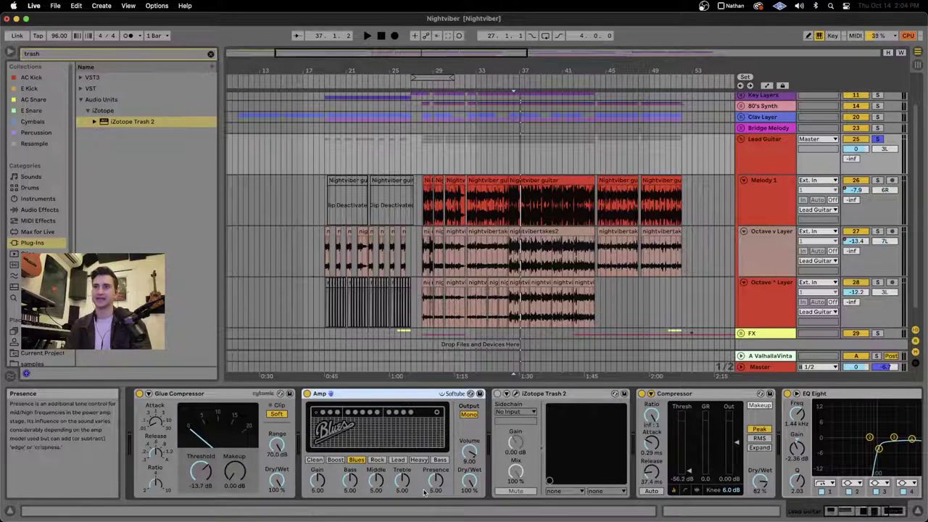
pyautogui.click(474, 415)
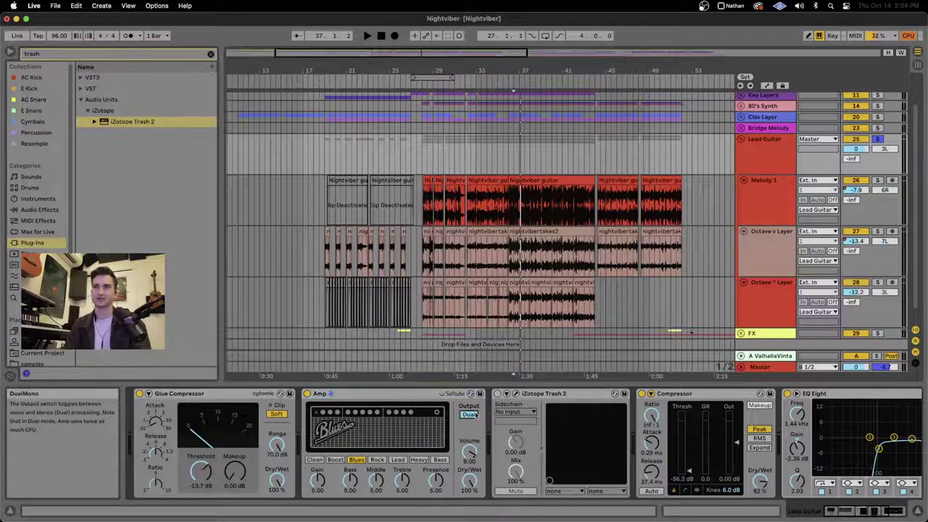
pyautogui.press('space')
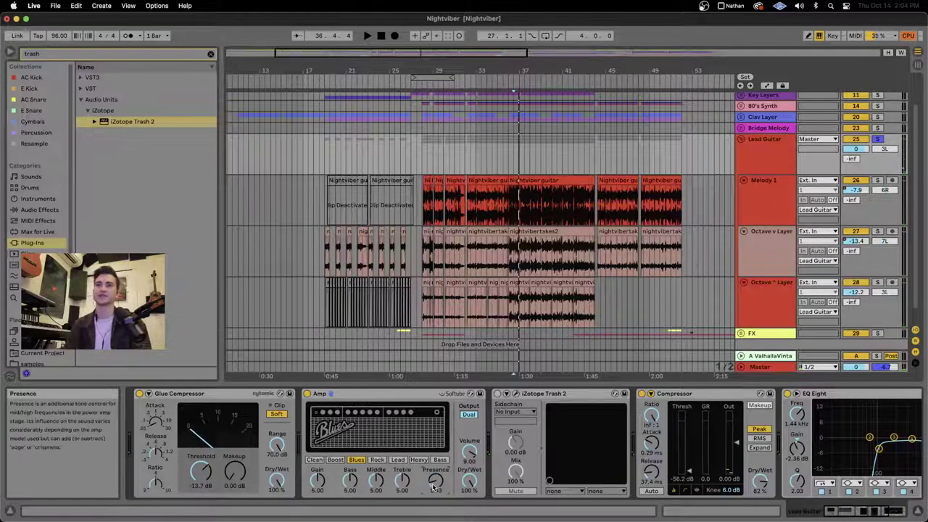
pyautogui.press('space')
pyautogui.press('space')
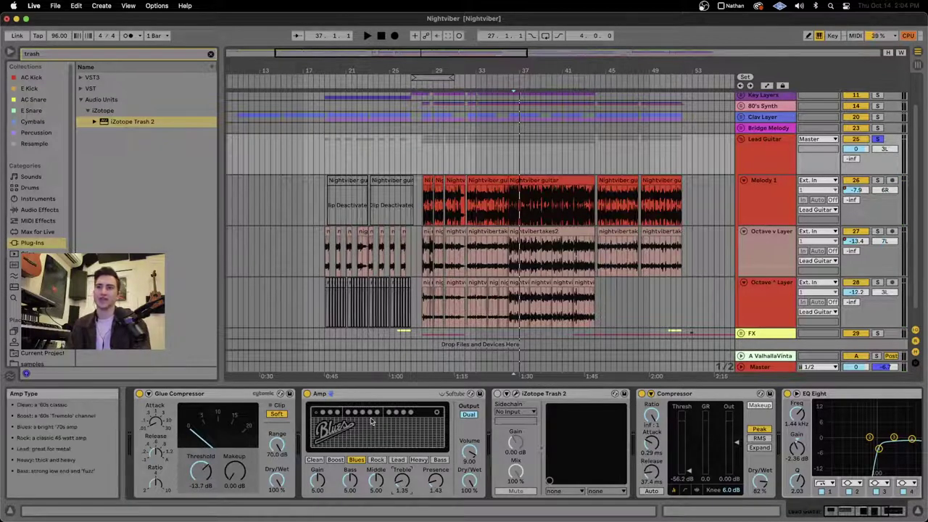
pyautogui.press('space')
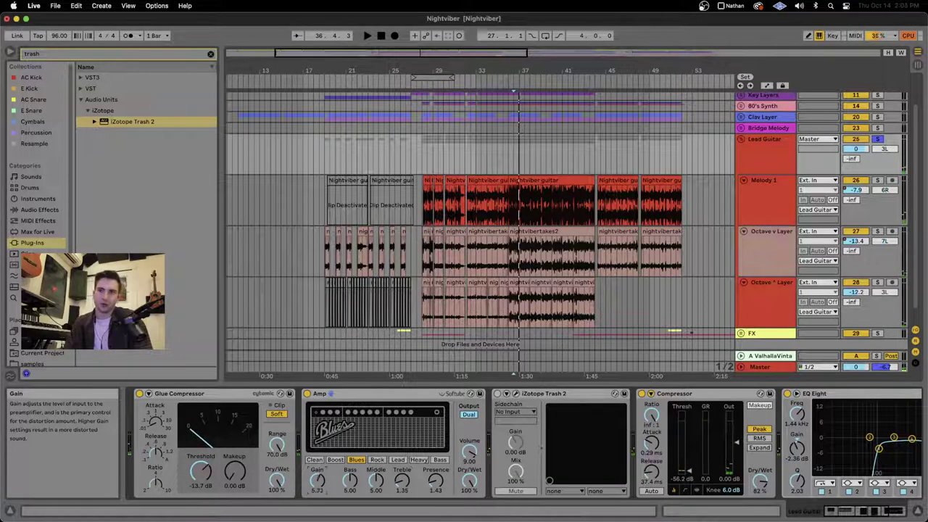
# Choose the Boost amp model and set its Gain to 8.17 and Volume to 5.56 during playback.
pyautogui.click(336, 461)
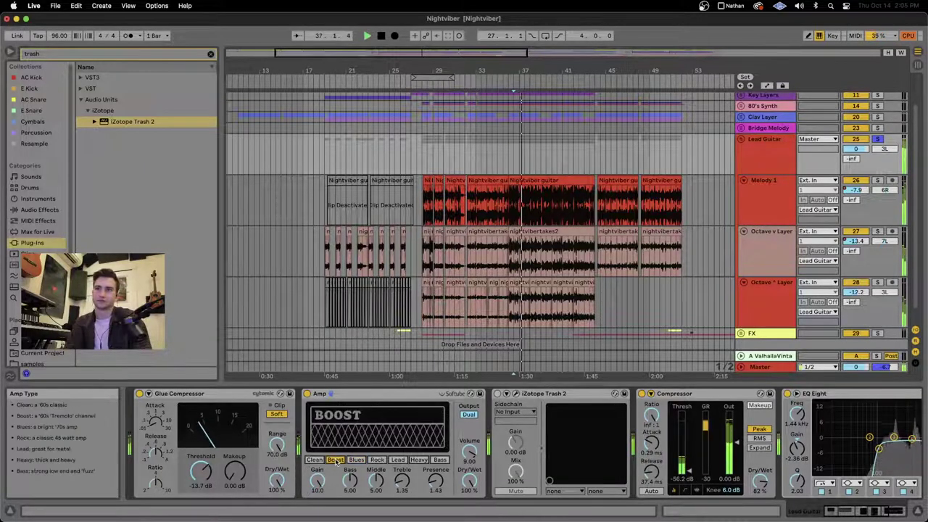
pyautogui.moveTo(316, 481); pyautogui.dragTo(316, 498)
pyautogui.moveTo(469, 452); pyautogui.dragTo(469, 484)
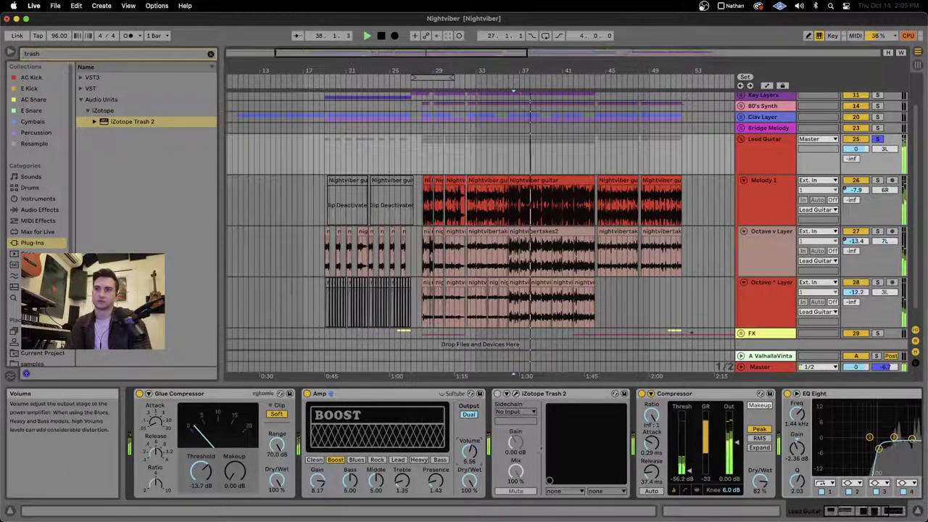
# Change the amp model to Rock and reduce the Amp's Dry/Wet to 65.9 %.
pyautogui.click(357, 460)
pyautogui.click(377, 460)
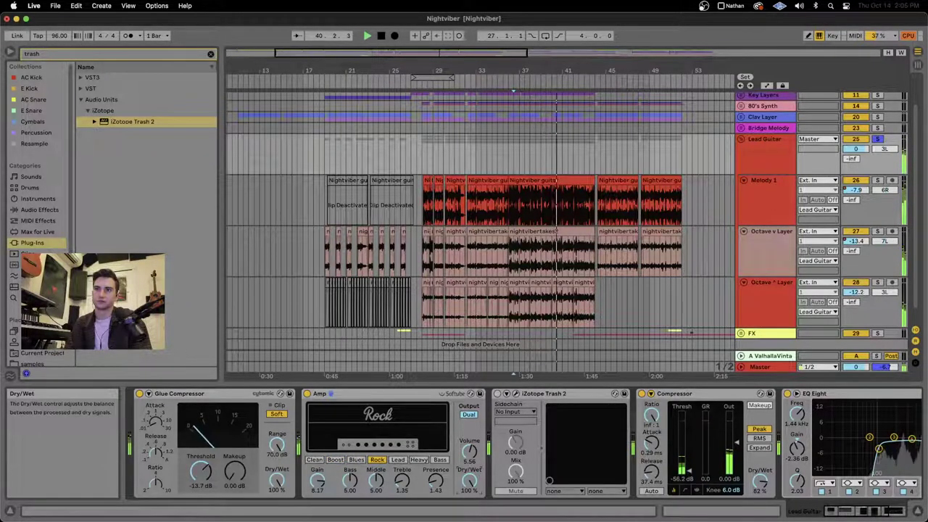
pyautogui.moveTo(468, 484); pyautogui.dragTo(468, 510)
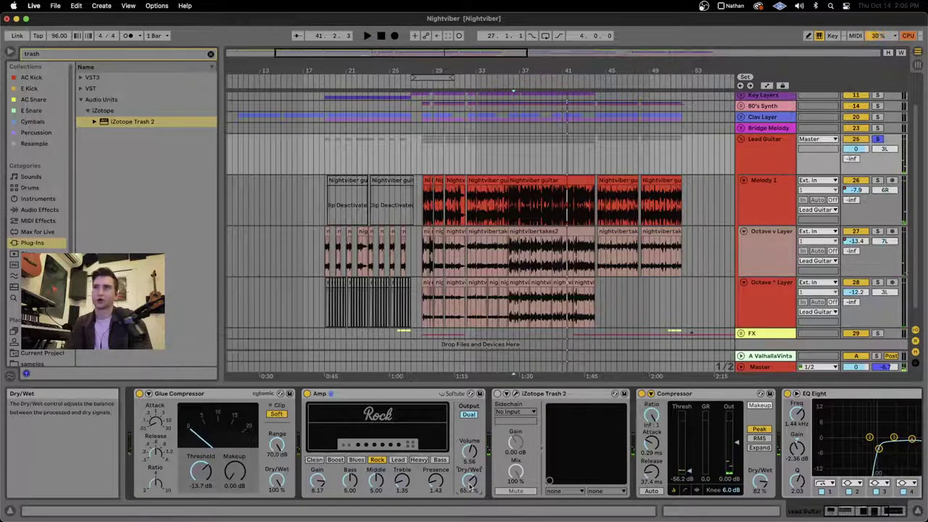
# Unsolo the Lead Guitar group, play the full mix from bar 35, and set the Amp's Dry/Wet to 45.2 %.
pyautogui.click(877, 139)
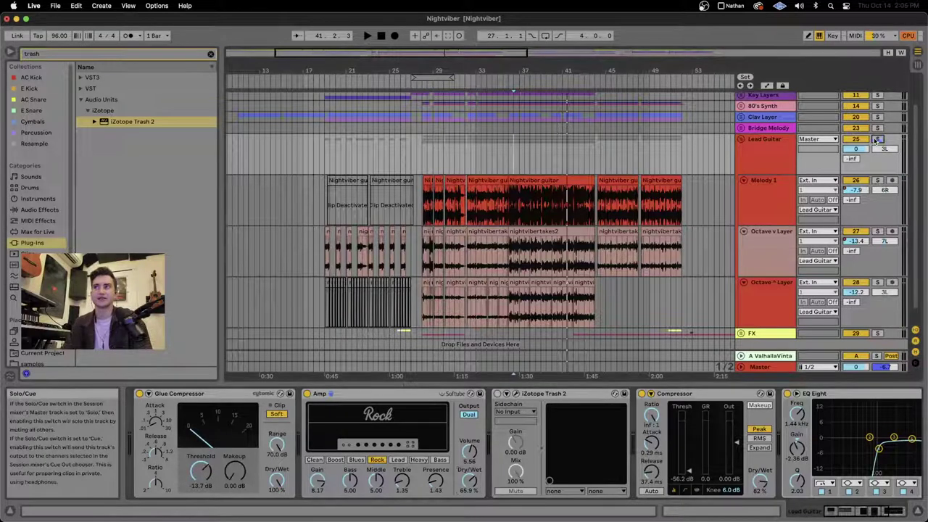
pyautogui.click(501, 155)
pyautogui.press('space')
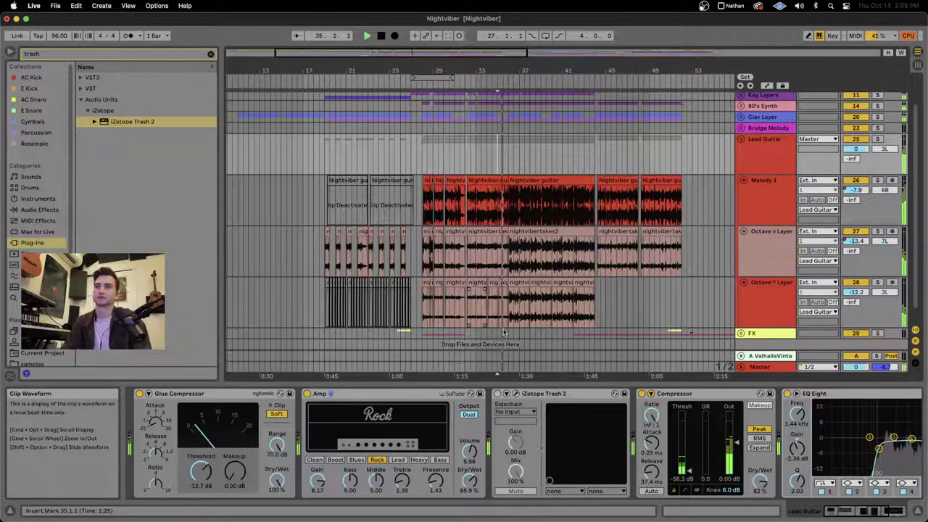
pyautogui.moveTo(470, 478); pyautogui.dragTo(469, 480)
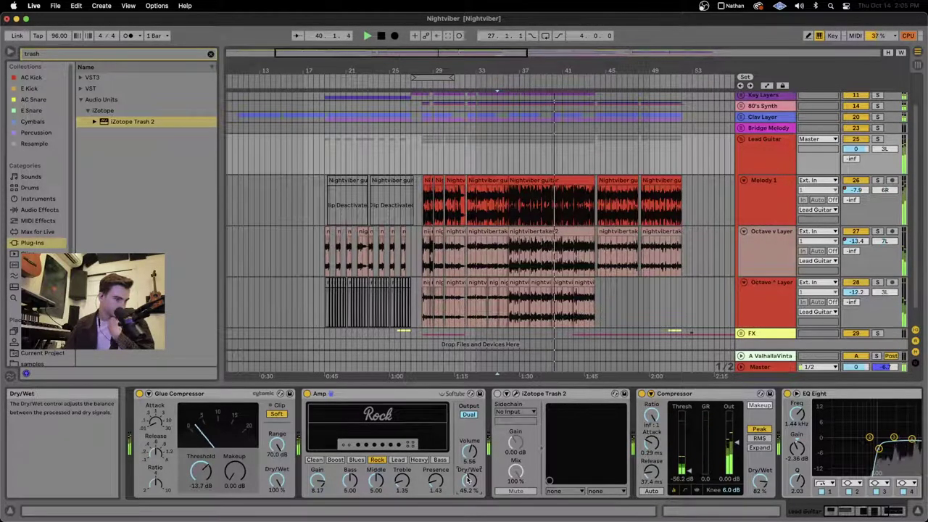
# Delete the Amp from the Lead Guitar group's chain and clear the plug-in search text.
pyautogui.click(384, 399)
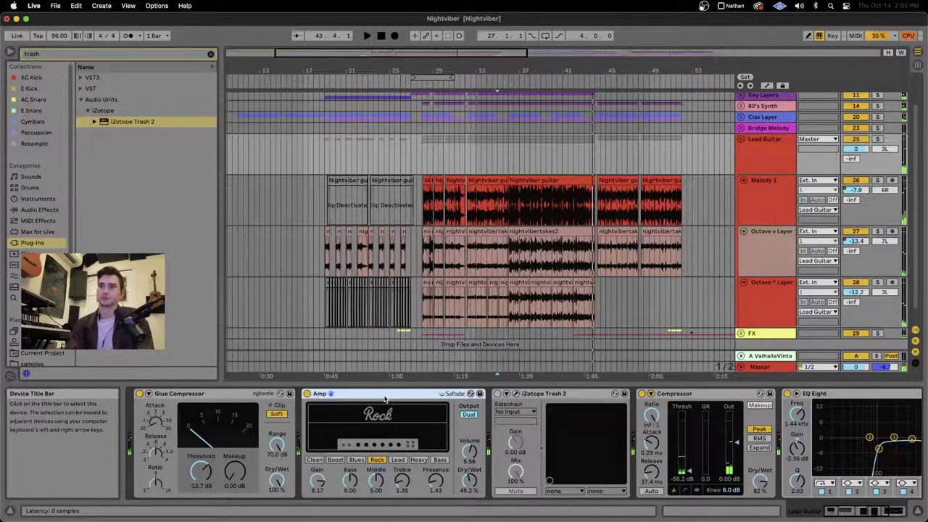
pyautogui.press('Delete')
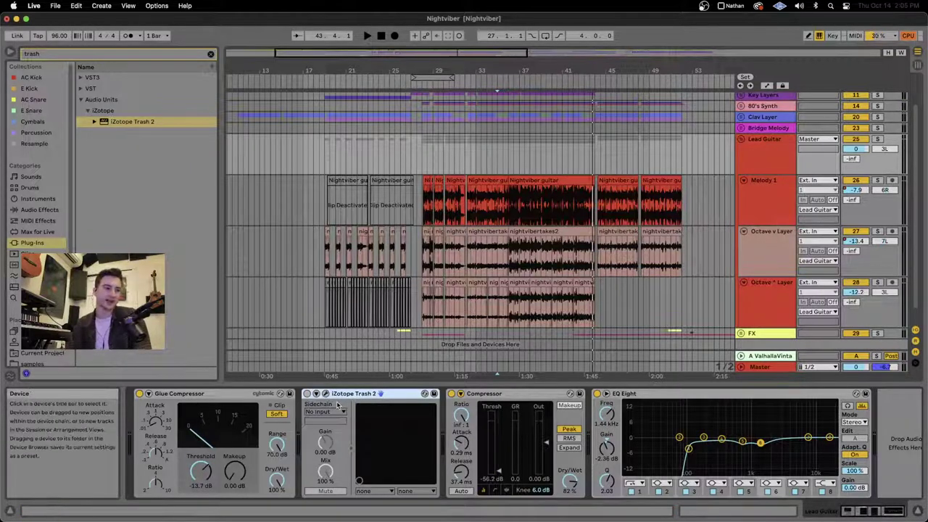
pyautogui.click(111, 54)
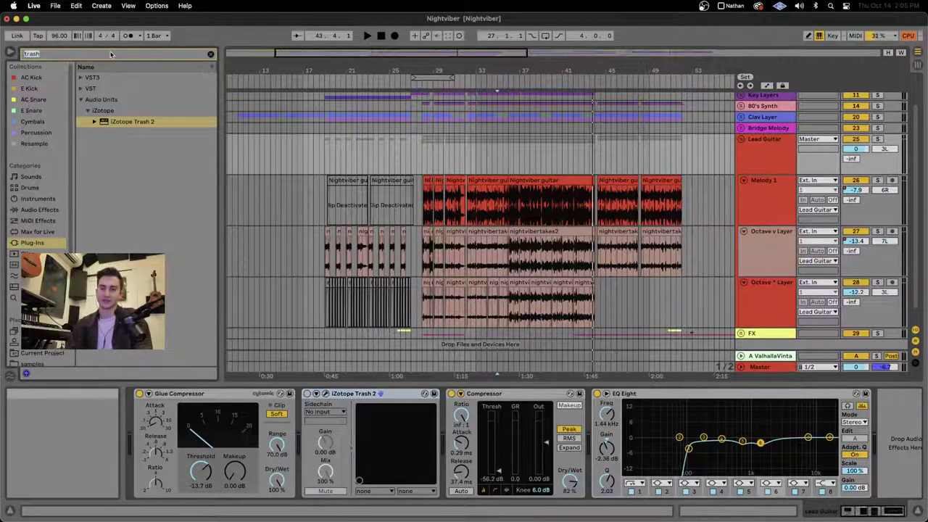
pyautogui.press('BackSpace')
# Try RX 8 Spectral De-noise after the Glue Compressor at Best quality during playback, and remove it from the chain.
pyautogui.scroll(5, 152, 181)
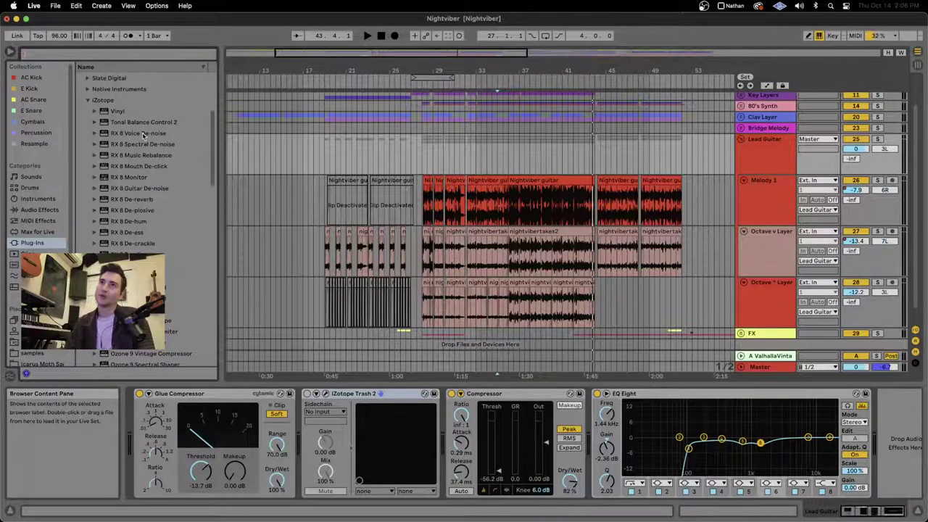
pyautogui.moveTo(161, 145); pyautogui.dragTo(357, 432)
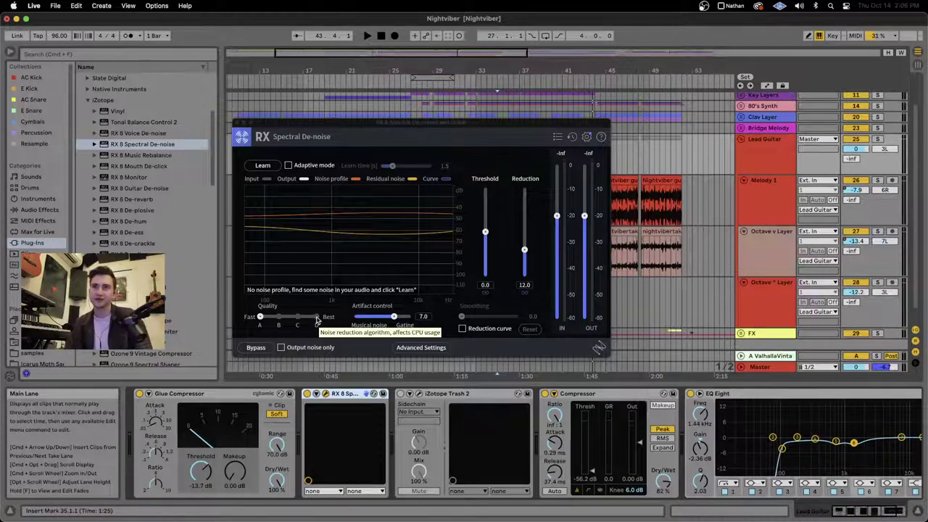
pyautogui.click(317, 317)
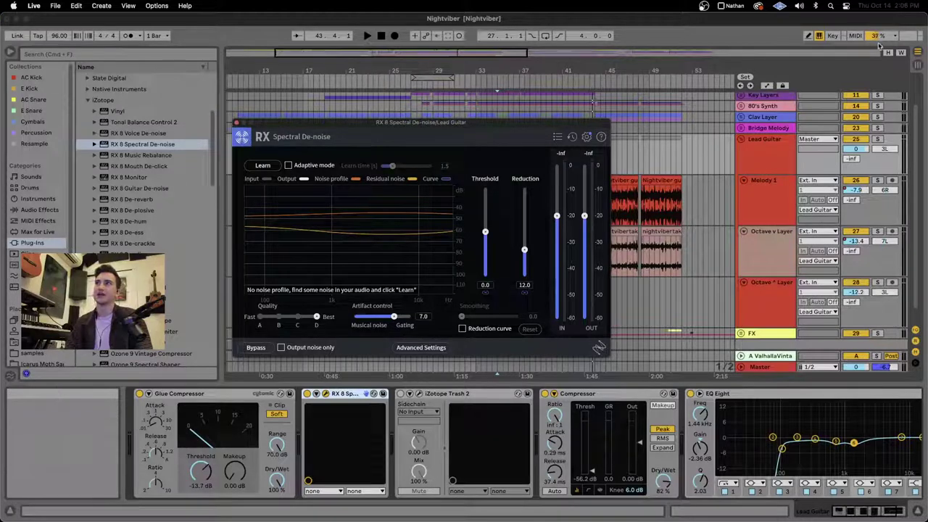
pyautogui.press('space')
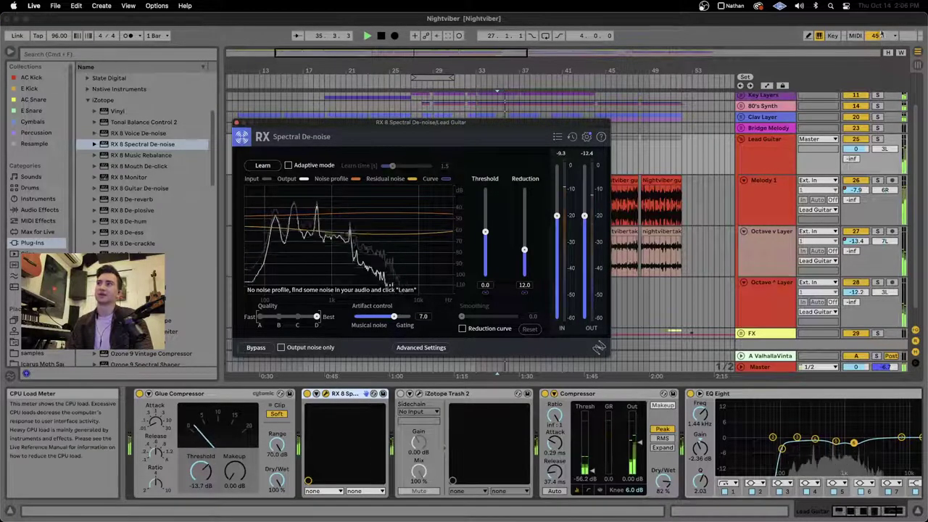
pyautogui.press('space')
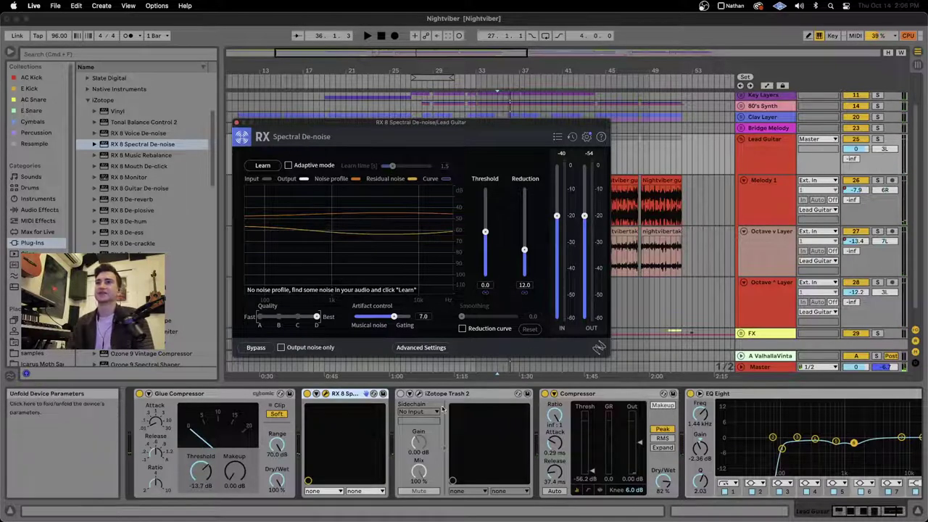
pyautogui.press('Delete')
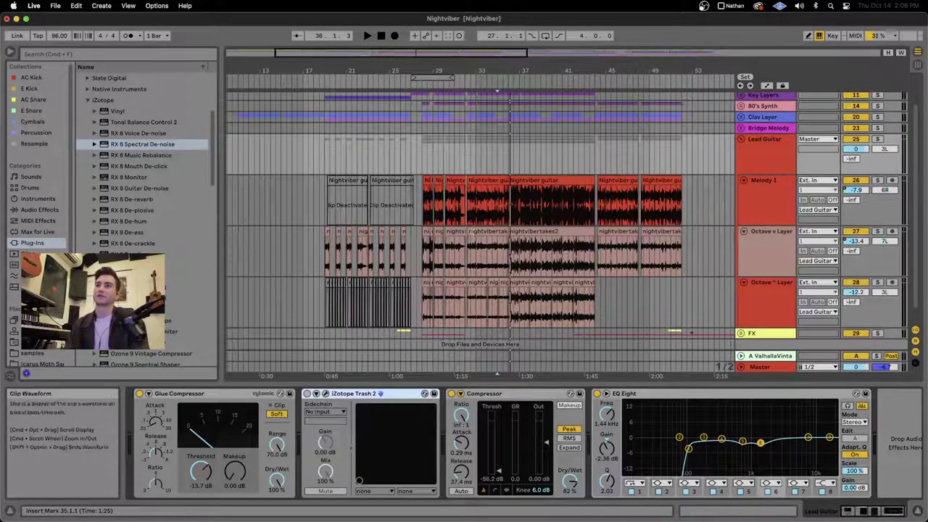
# Reselect the Lead Guitar group, search the plug-ins for "cla", and add Waves CLA Guitars (s) after the Glue Compressor.
pyautogui.click(589, 279)
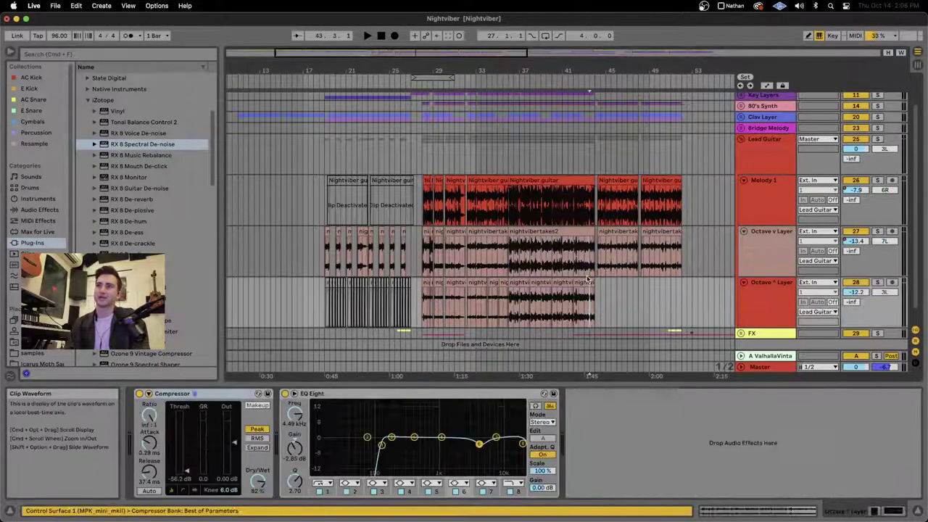
pyautogui.click(761, 143)
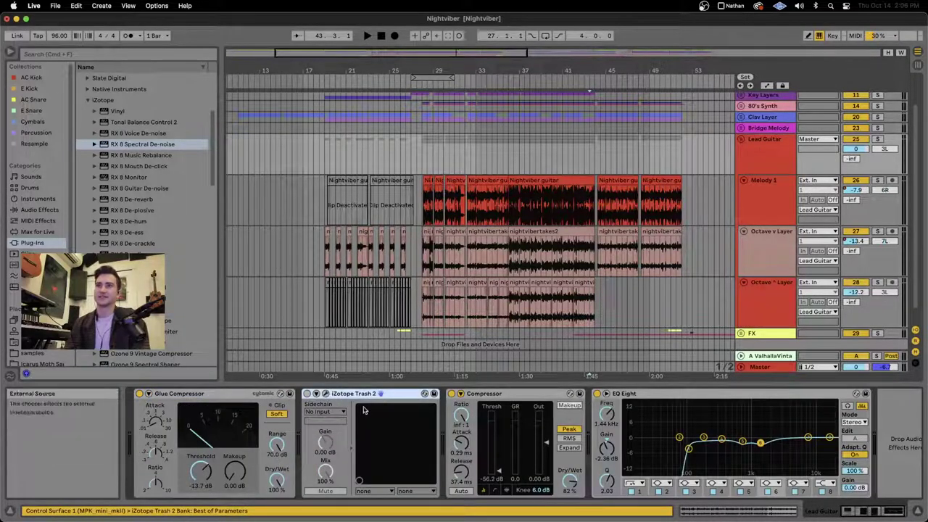
pyautogui.click(43, 55)
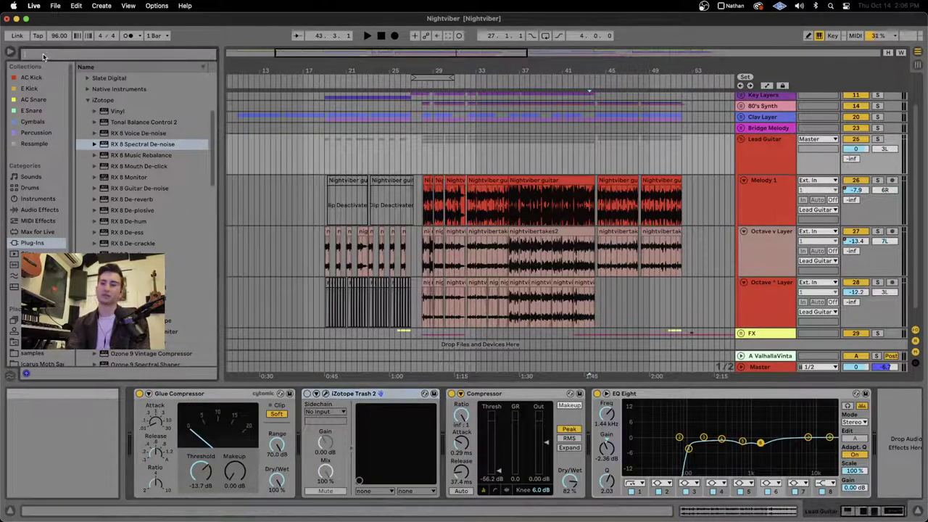
pyautogui.write('cla')
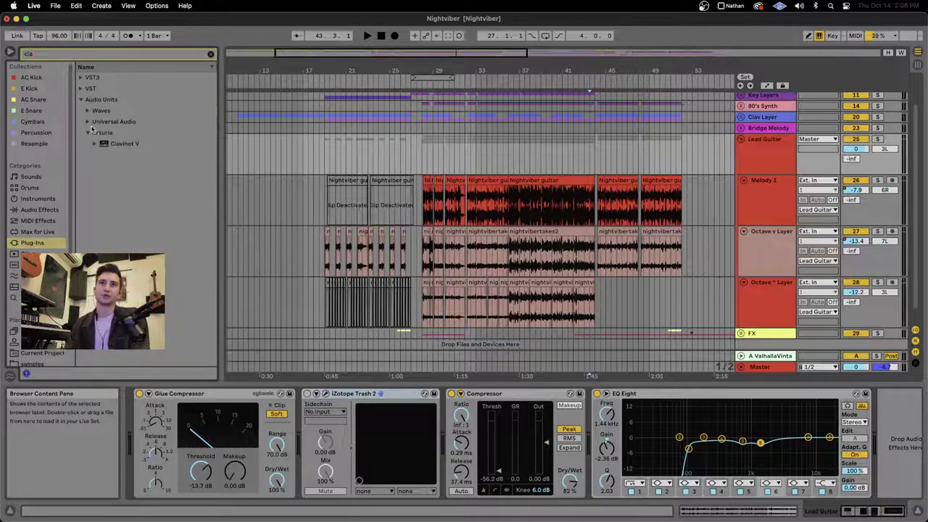
pyautogui.click(87, 111)
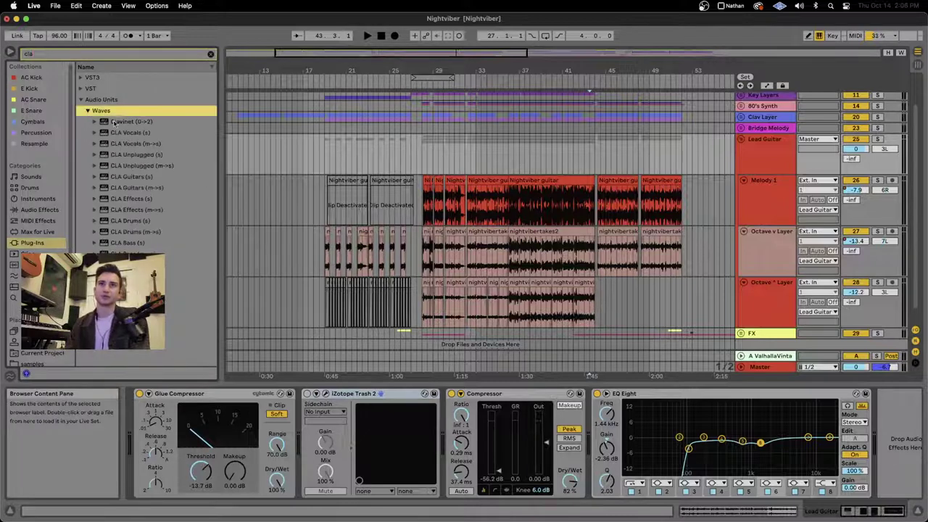
pyautogui.click(143, 178)
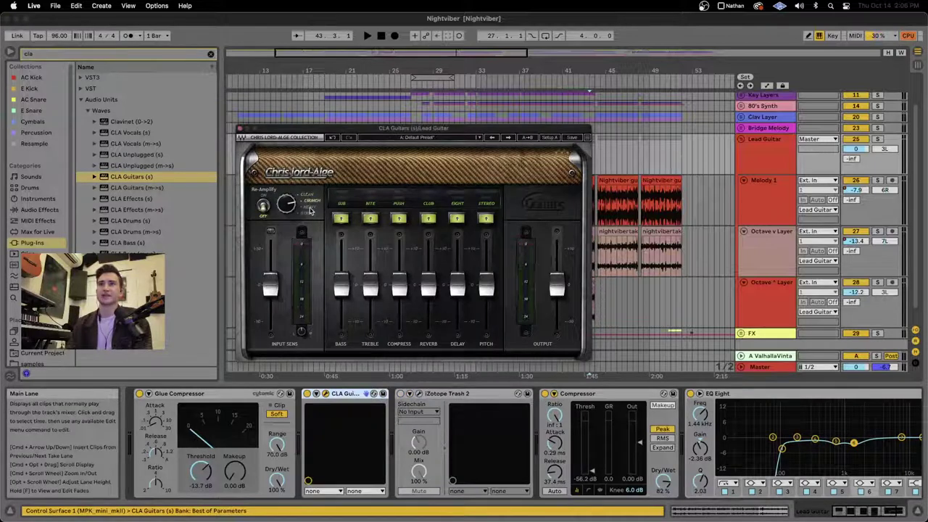
# Solo the Lead Guitar group during playback, set Melody 1's volume to -5.0, and set CLA Guitars to Heavy with its delay off.
pyautogui.press('space')
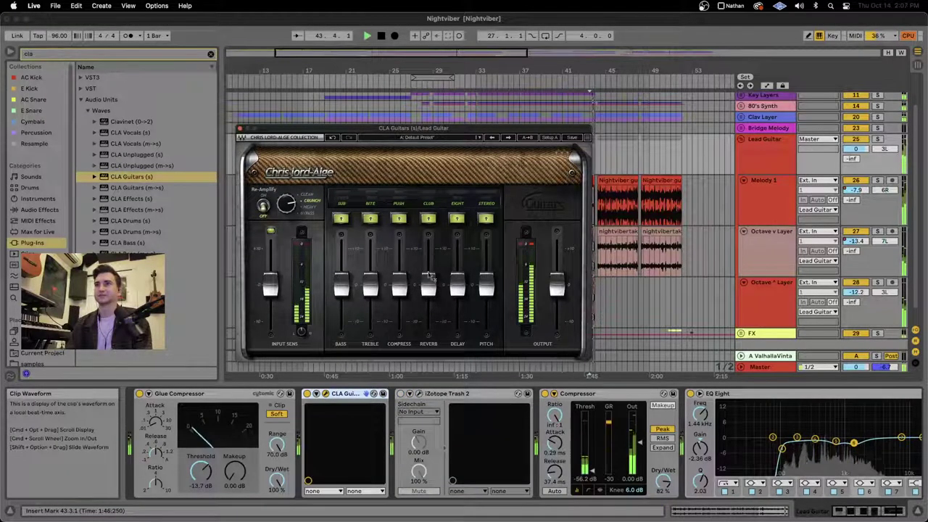
pyautogui.click(878, 139)
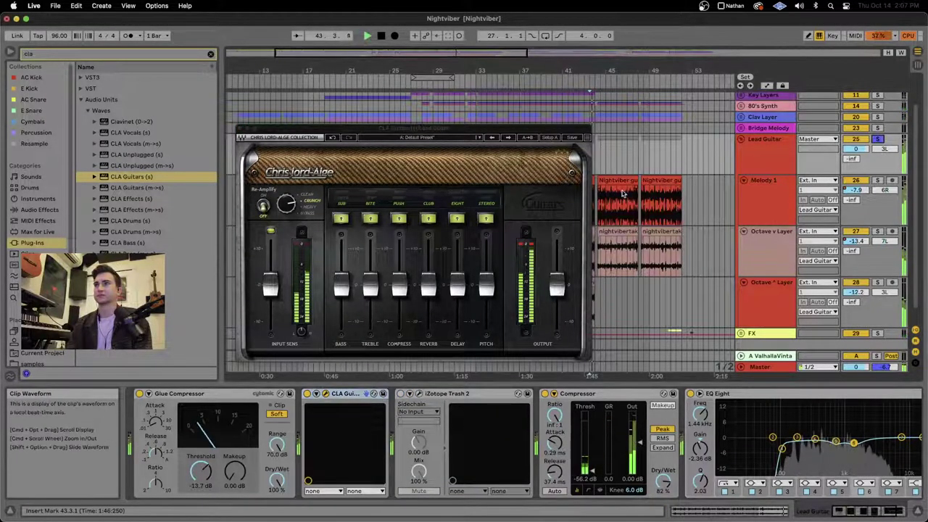
pyautogui.click(457, 216)
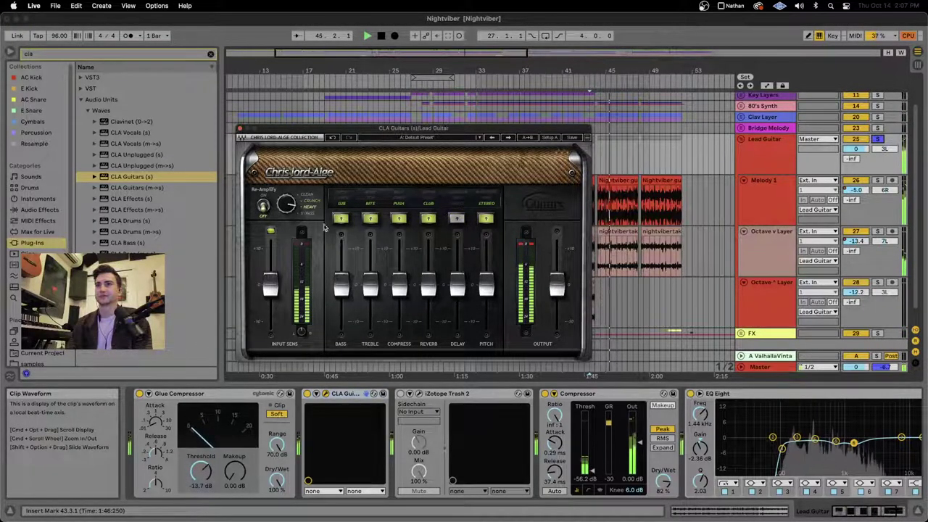
# Turn on Re-Amplify in CLA Guitars, lower its output to about -10, and stop playback with the plug-in selected.
pyautogui.moveTo(557, 286); pyautogui.dragTo(557, 321)
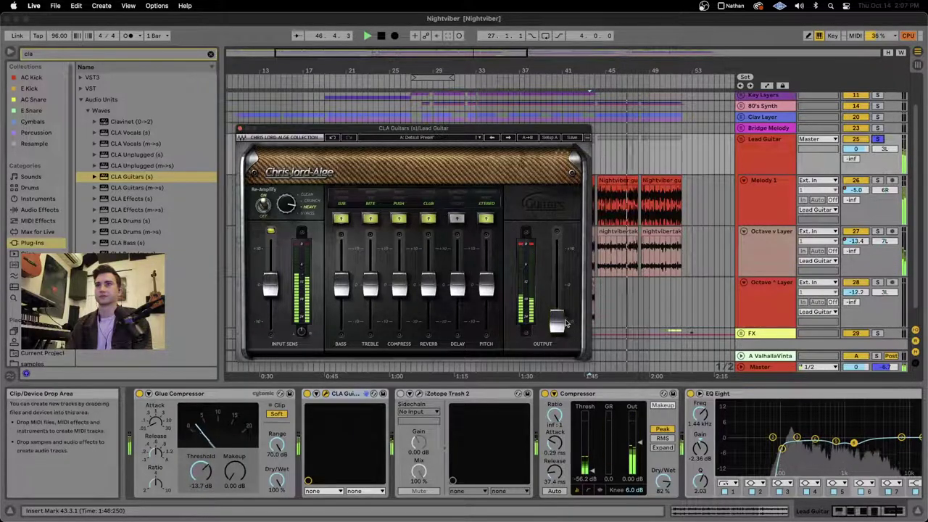
pyautogui.press('space')
pyautogui.click(339, 396)
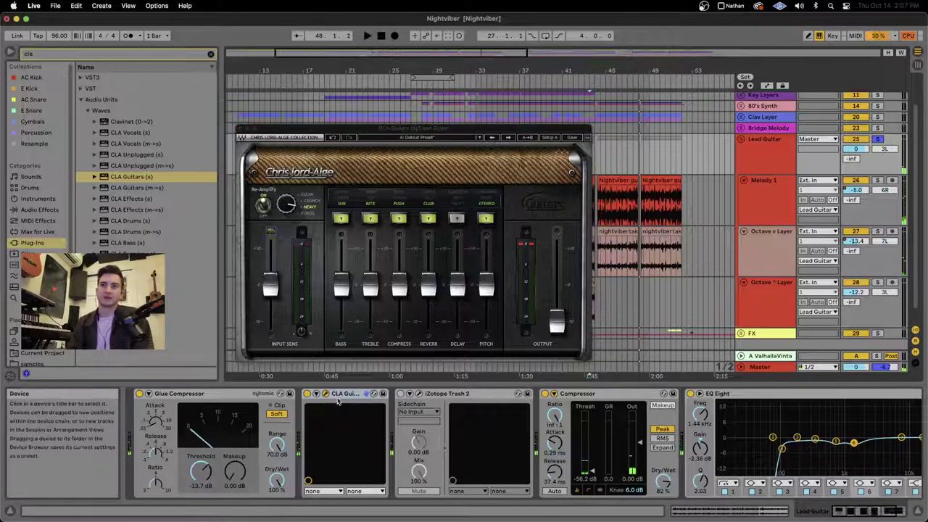
# Remove CLA Guitars from the Lead Guitar chain, set the playback start at bar 36, and reselect the Lead Guitar group.
pyautogui.press('Delete')
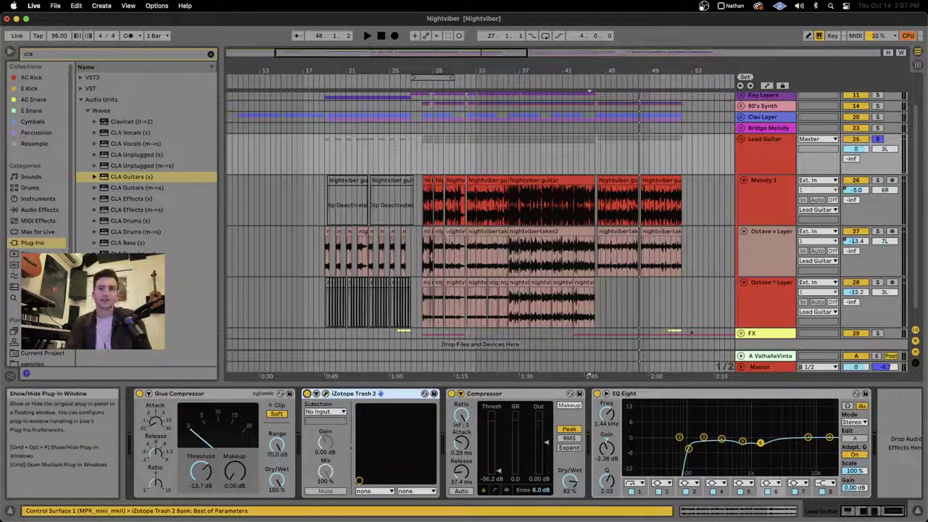
pyautogui.scroll(3, 472, 159)
pyautogui.hscroll(-1, 459, 118)
pyautogui.scroll(-2, 457, 116)
pyautogui.hscroll(1, 457, 116)
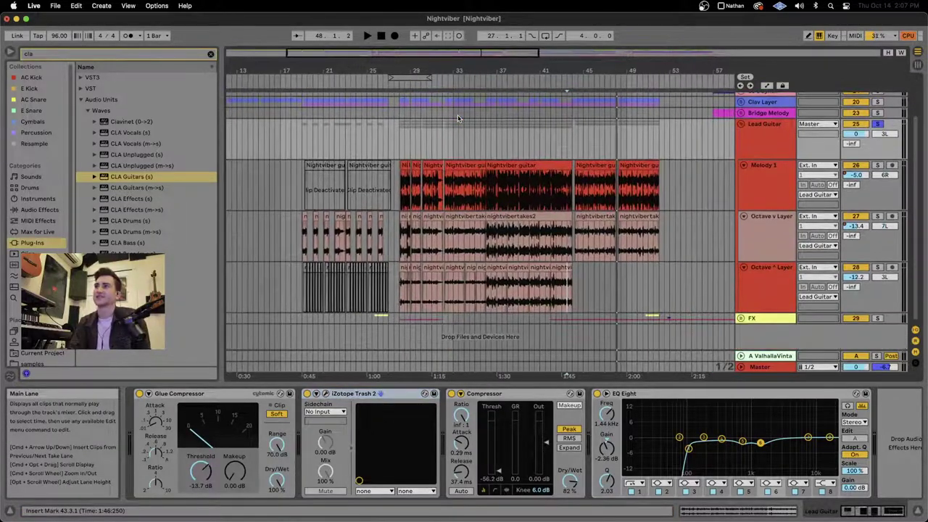
pyautogui.click(487, 207)
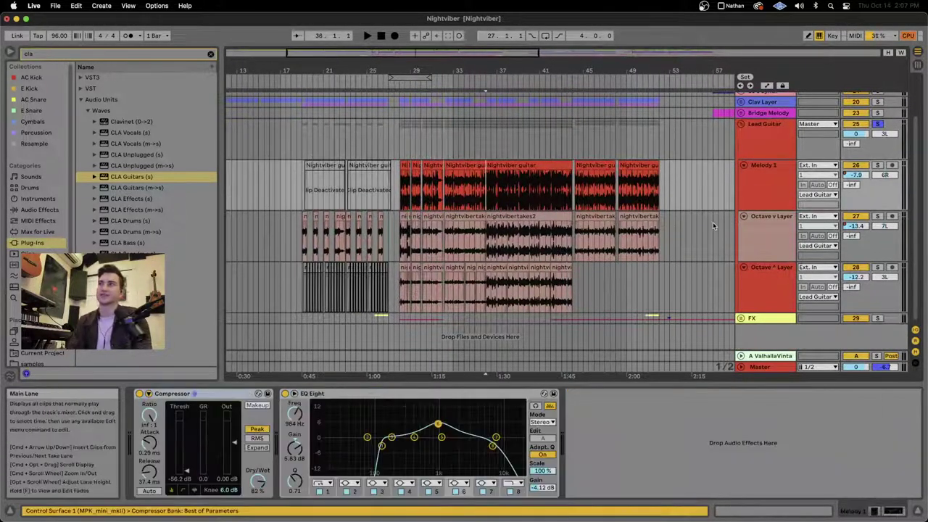
pyautogui.click(773, 141)
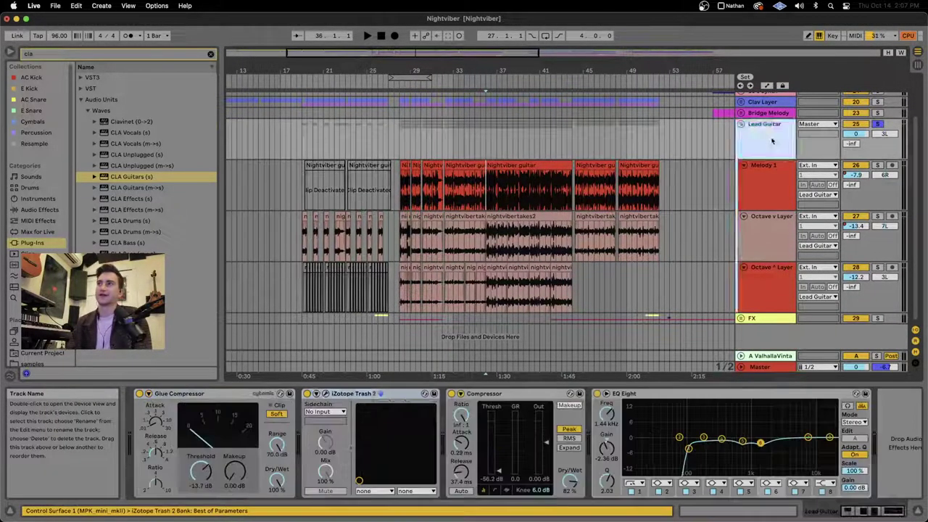
# Open iZotope Trash 2 on the Lead Guitar group, enable Multiband, and set the crossovers to 215 Hz and 2.95 kHz.
pyautogui.click(327, 394)
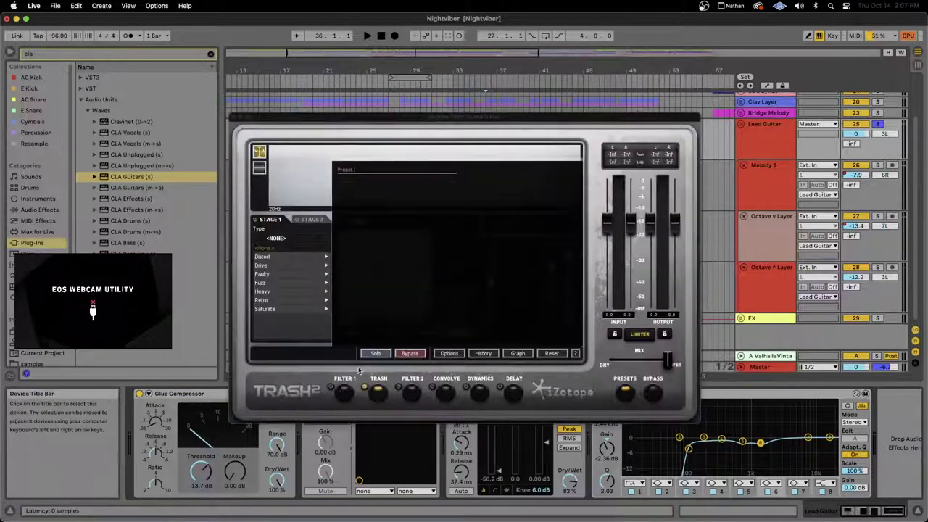
pyautogui.click(563, 338)
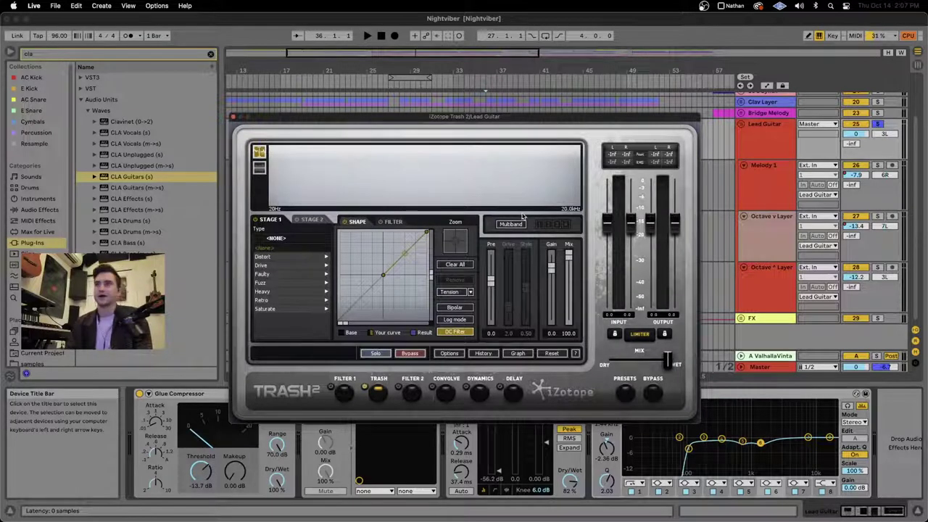
pyautogui.click(511, 225)
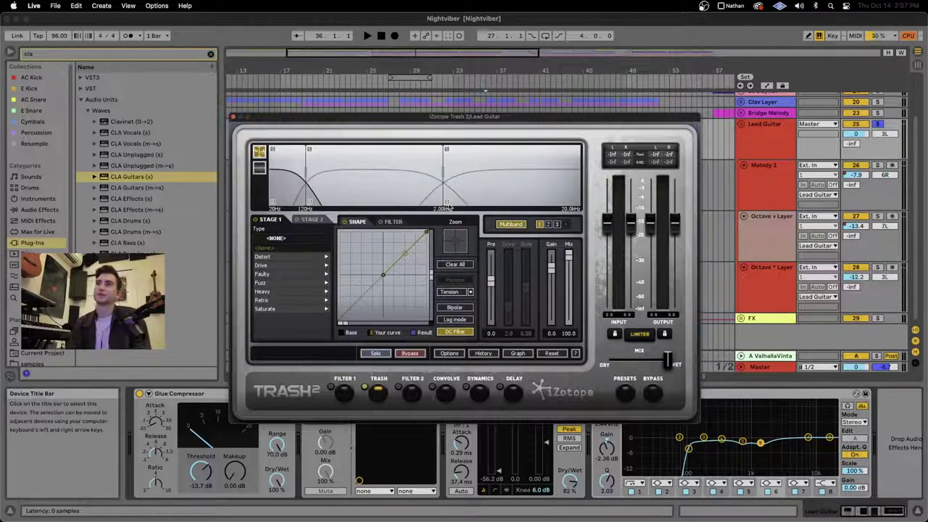
pyautogui.moveTo(444, 182); pyautogui.dragTo(466, 180)
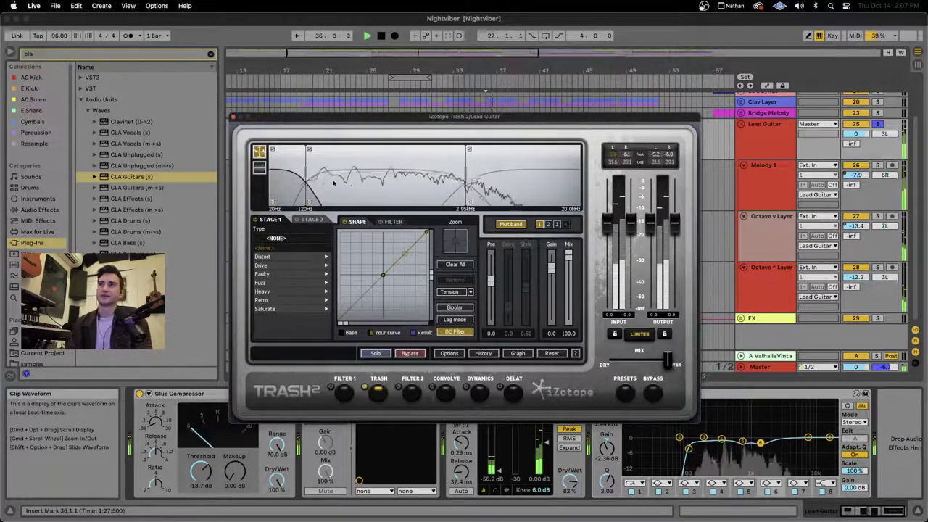
pyautogui.moveTo(303, 173); pyautogui.dragTo(328, 174)
pyautogui.press('space')
# Apply the Tape Saturation distortion to Trash 2's band 3 with drive 0.7 and mix 24.6, and audition it.
pyautogui.click(370, 196)
pyautogui.click(538, 183)
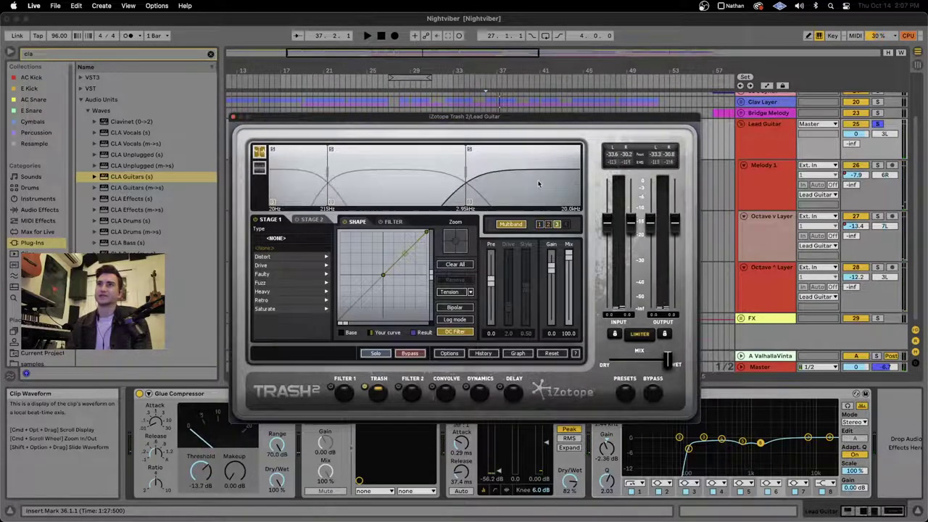
pyautogui.click(297, 310)
pyautogui.click(304, 310)
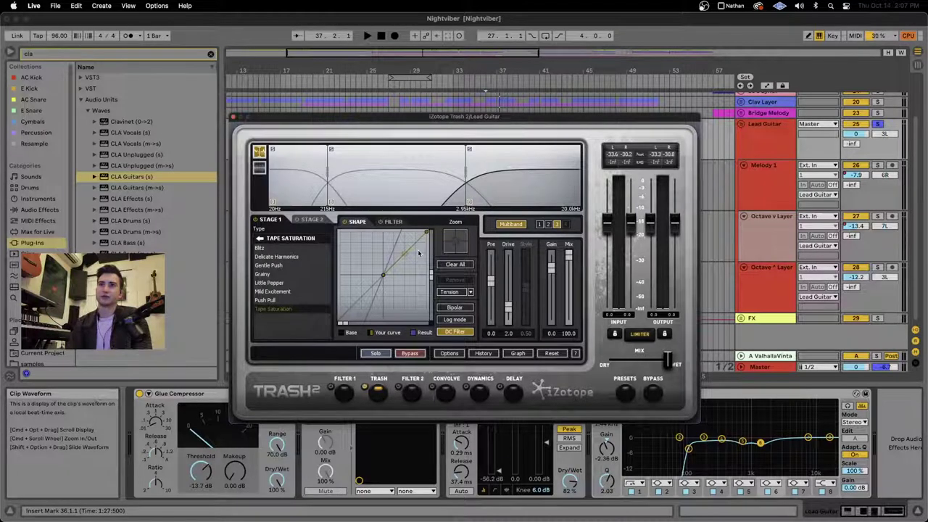
pyautogui.moveTo(508, 305); pyautogui.dragTo(507, 317)
pyautogui.press('space')
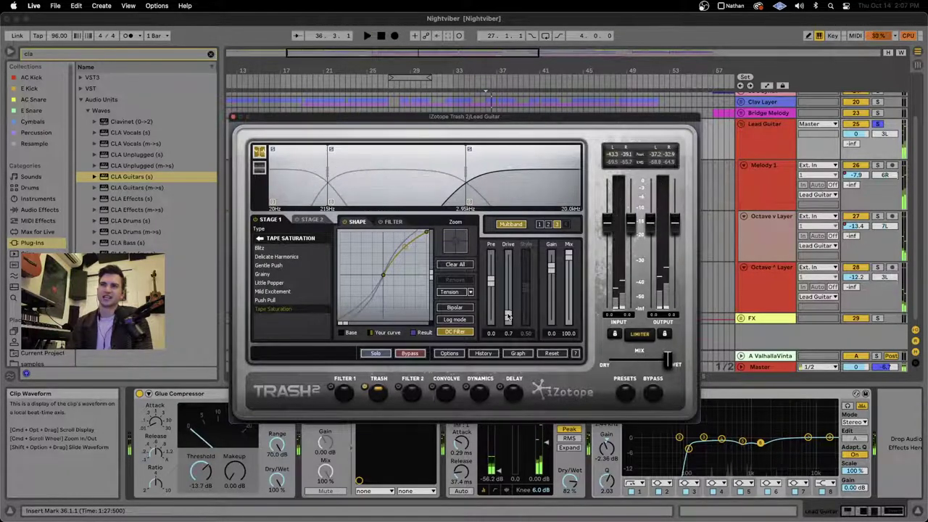
pyautogui.click(569, 305)
pyautogui.press('space')
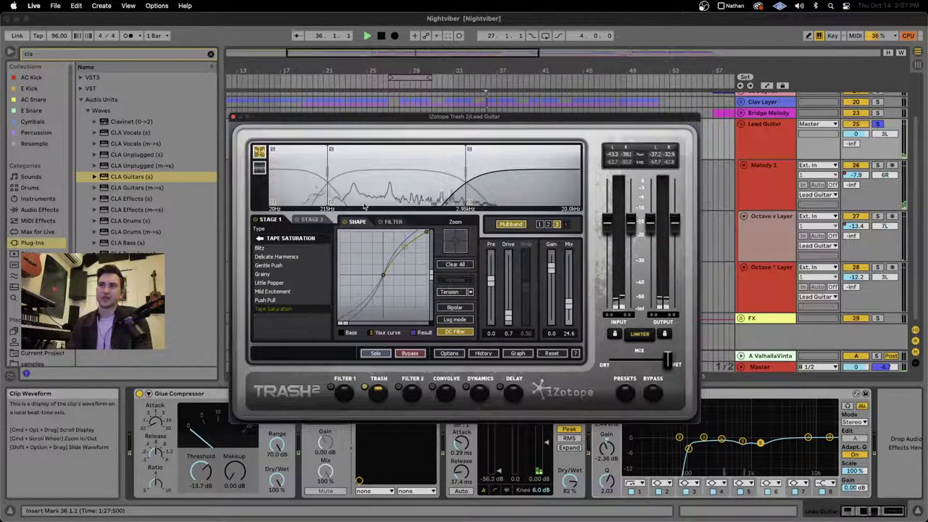
# Apply Tape Saturation to Trash 2's middle band and set that band's mix to 31.3.
pyautogui.click(408, 193)
pyautogui.press('space')
pyautogui.click(292, 312)
pyautogui.click(292, 310)
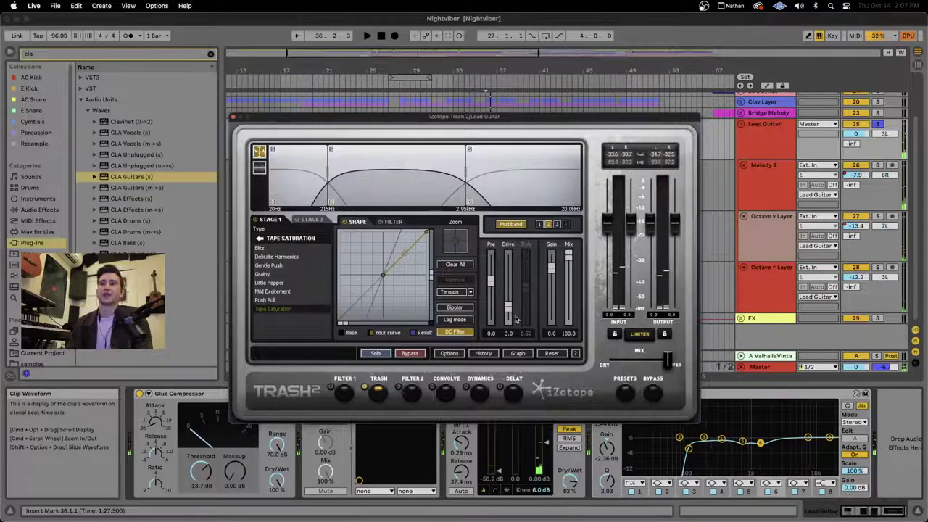
pyautogui.click(570, 303)
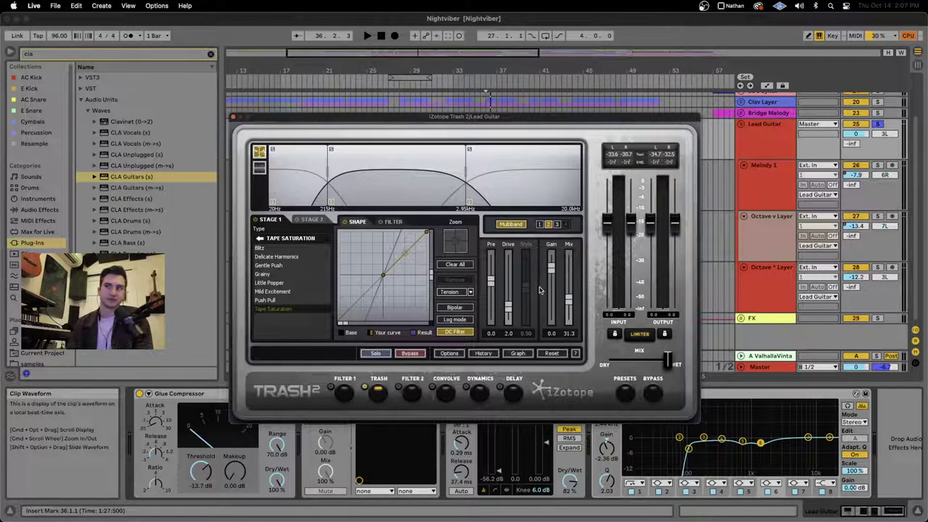
# During playback, raise the middle band's drive to 10.0, reduce its mix to 7.5, and lower Trash 2's output level.
pyautogui.press('space')
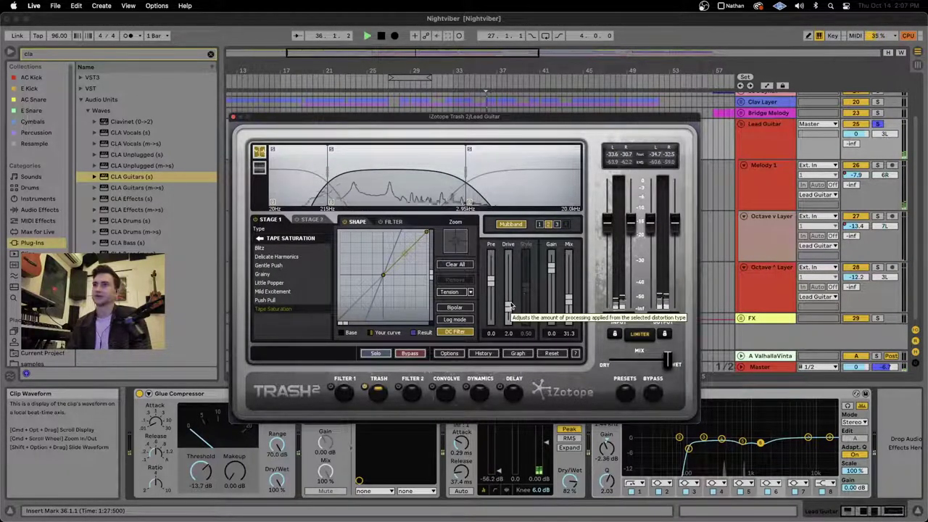
pyautogui.moveTo(510, 307); pyautogui.dragTo(525, 261)
pyautogui.click(570, 312)
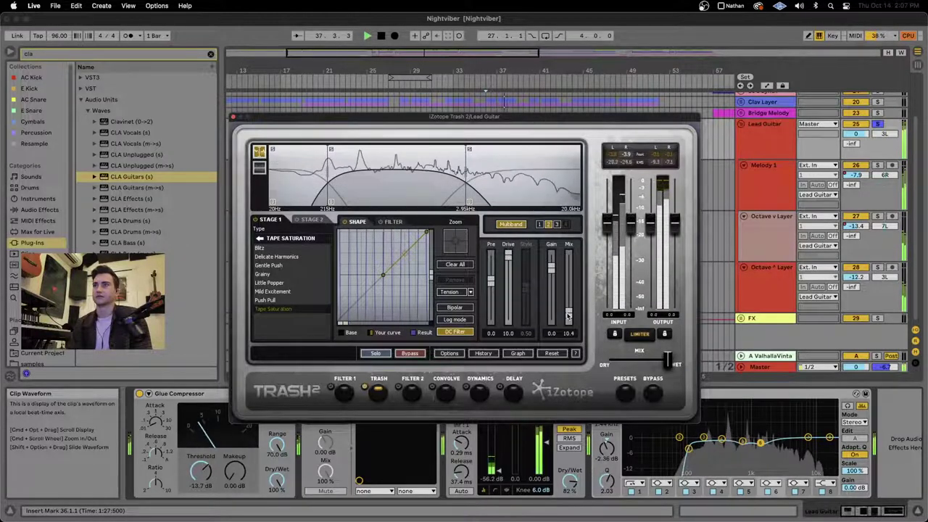
pyautogui.moveTo(650, 224); pyautogui.dragTo(649, 248)
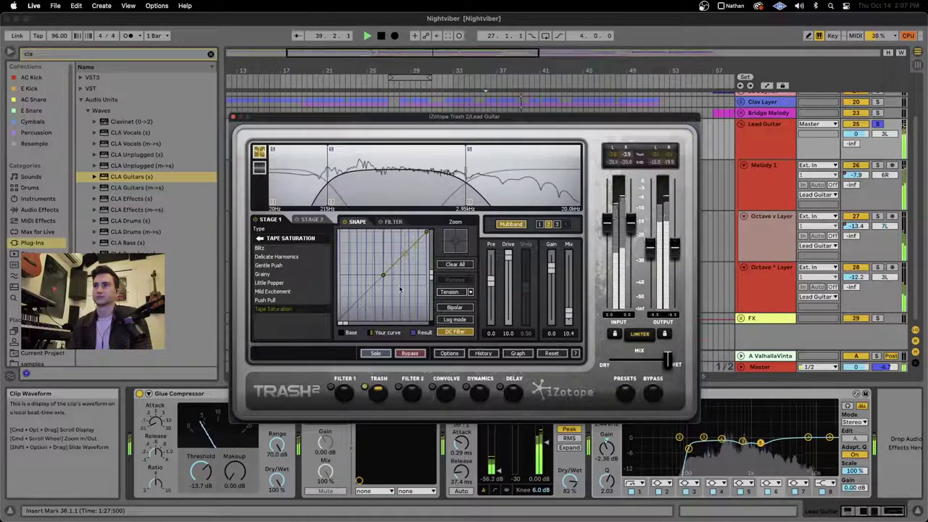
pyautogui.press('space')
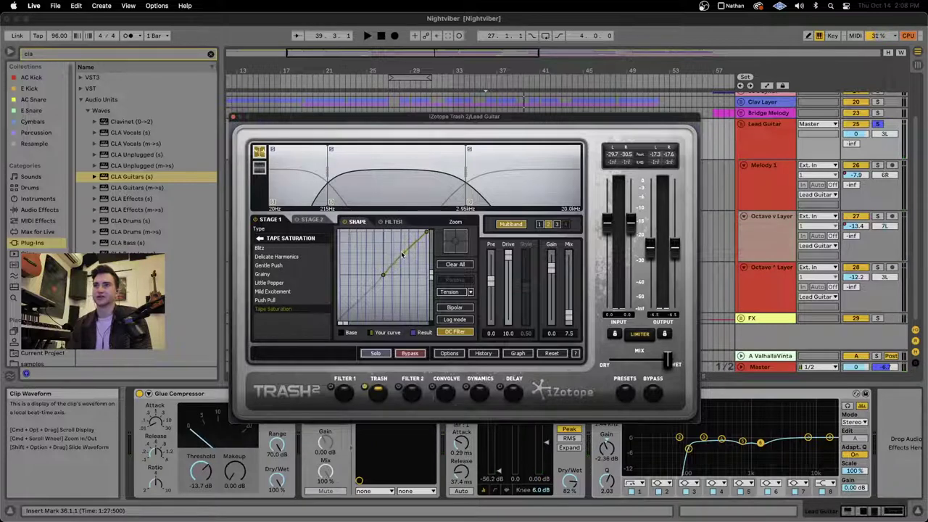
# Set the middle band's mix to 9.7 in Trash 2 and audition the guitars from bar 36.
pyautogui.press('space')
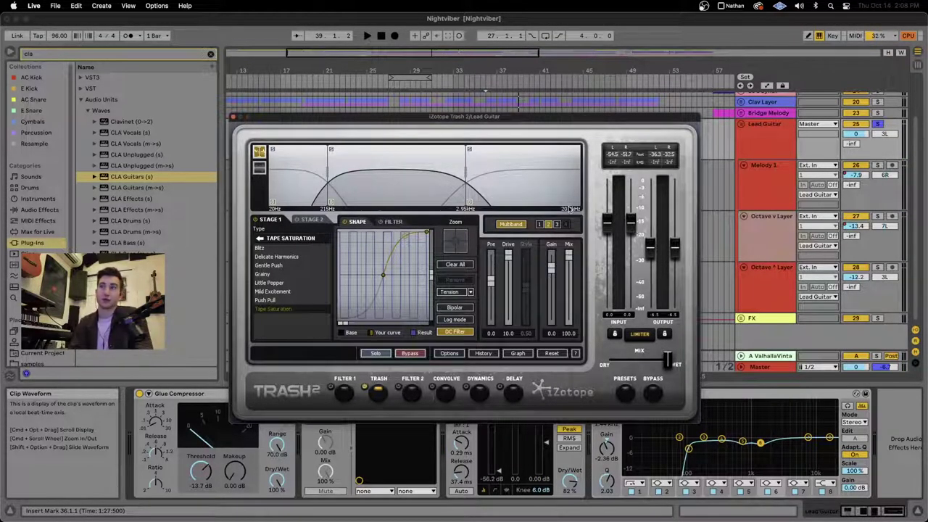
pyautogui.moveTo(570, 288); pyautogui.dragTo(576, 320)
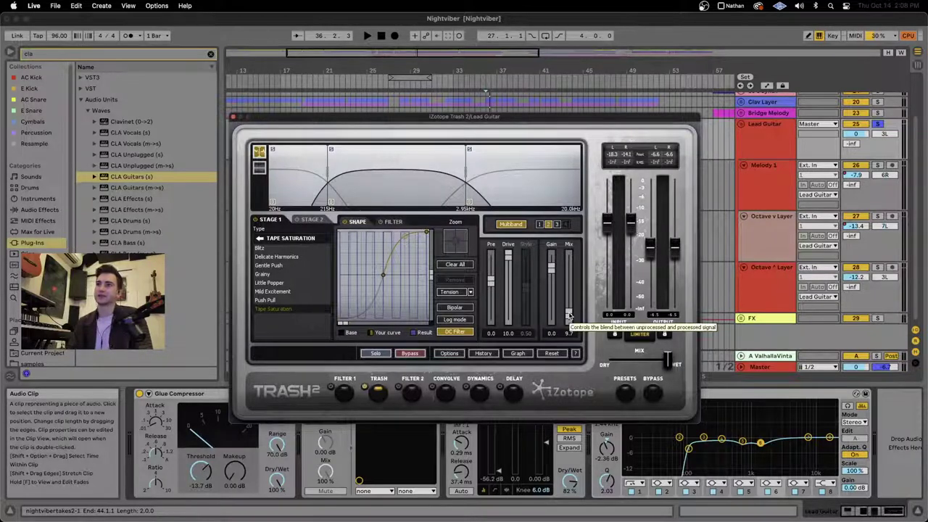
pyautogui.press('space')
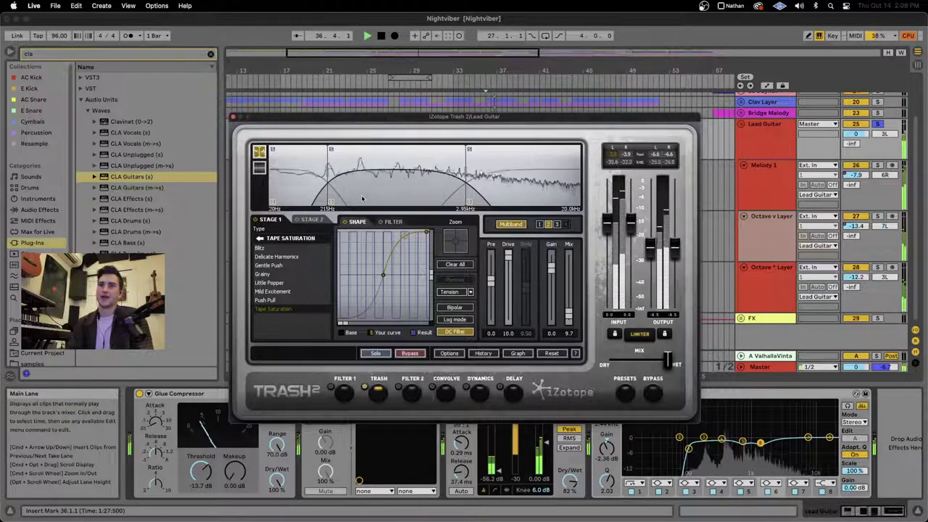
pyautogui.press('space')
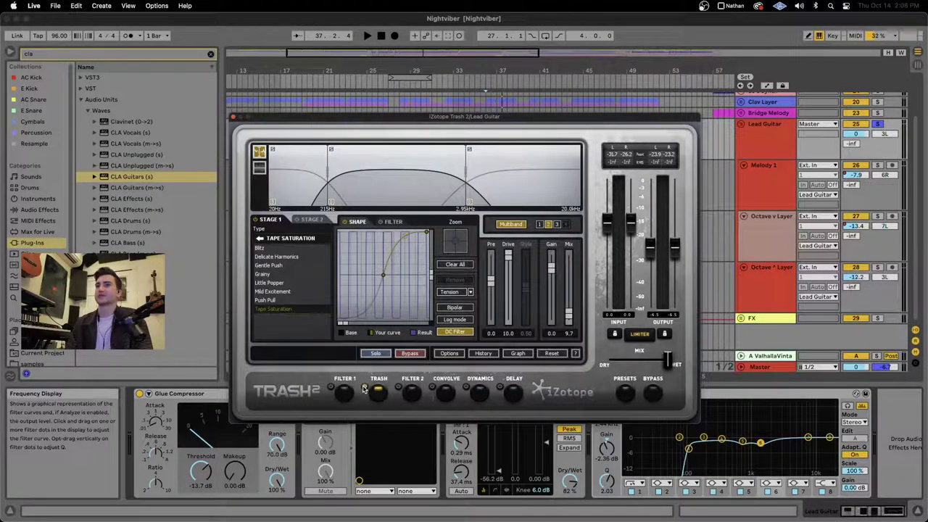
pyautogui.click(476, 206)
pyautogui.click(415, 198)
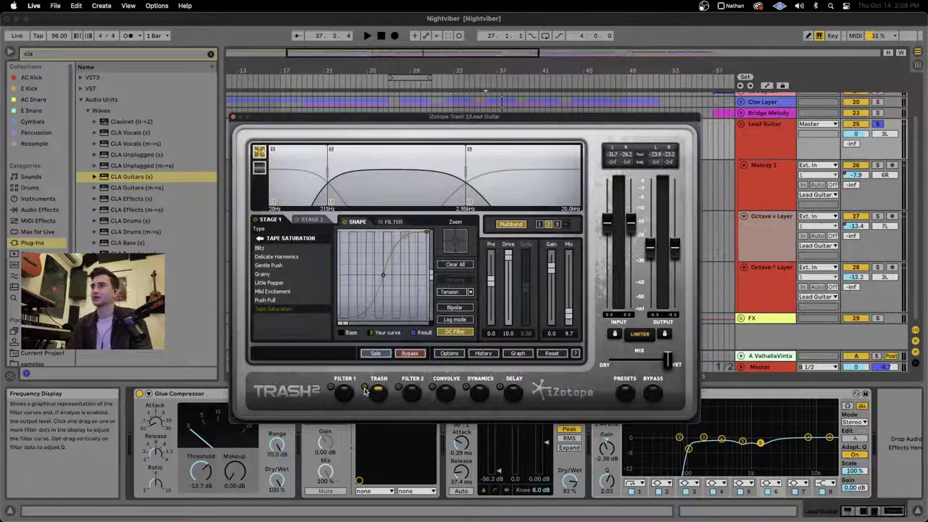
# Show the automation lanes, toggle Trash 2's Trash module to expose its bypass parameter, and close the plug-in window.
pyautogui.click(767, 84)
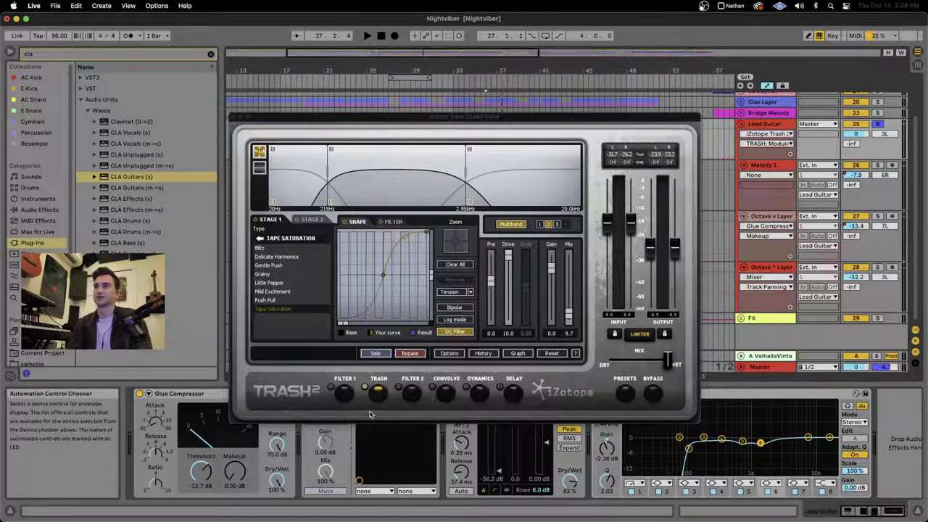
pyautogui.click(364, 388)
pyautogui.click(365, 388)
pyautogui.click(365, 388)
pyautogui.click(364, 389)
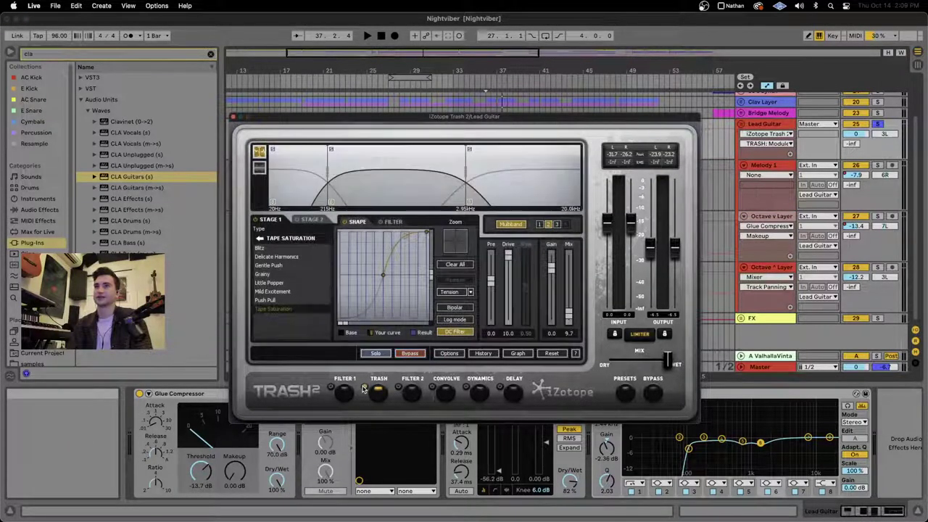
pyautogui.click(232, 117)
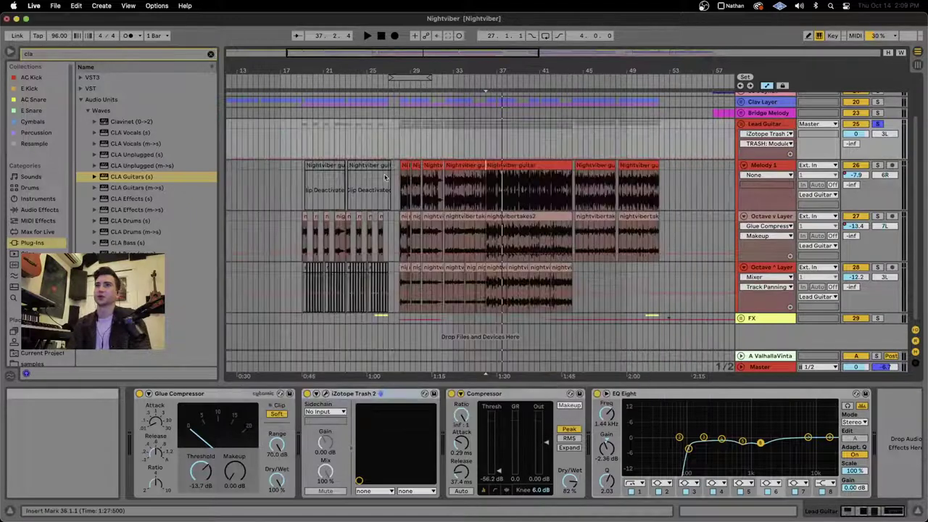
# Draw Trash module bypass automation on Lead Guitar, on across about bars 19 to 27 and off until about bar 44.
pyautogui.moveTo(312, 113); pyautogui.dragTo(348, 110)
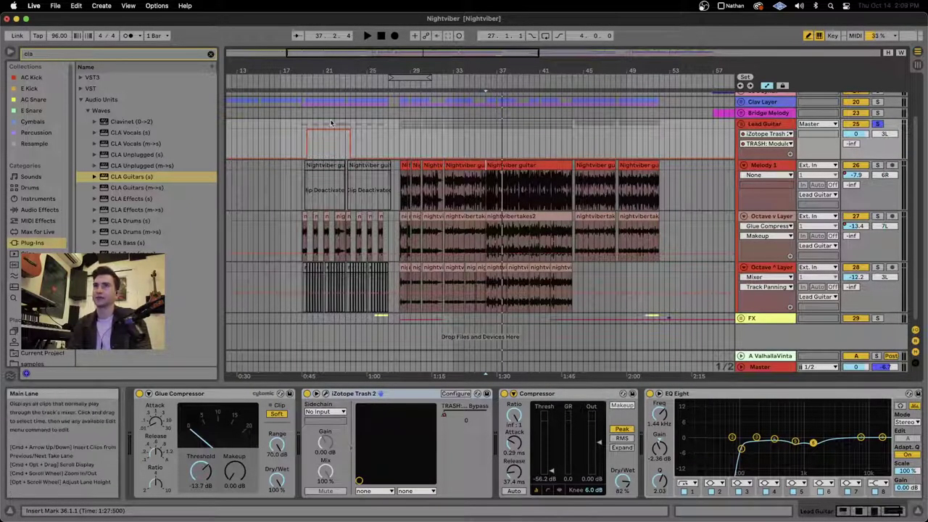
pyautogui.hscroll(-5, 395, 149)
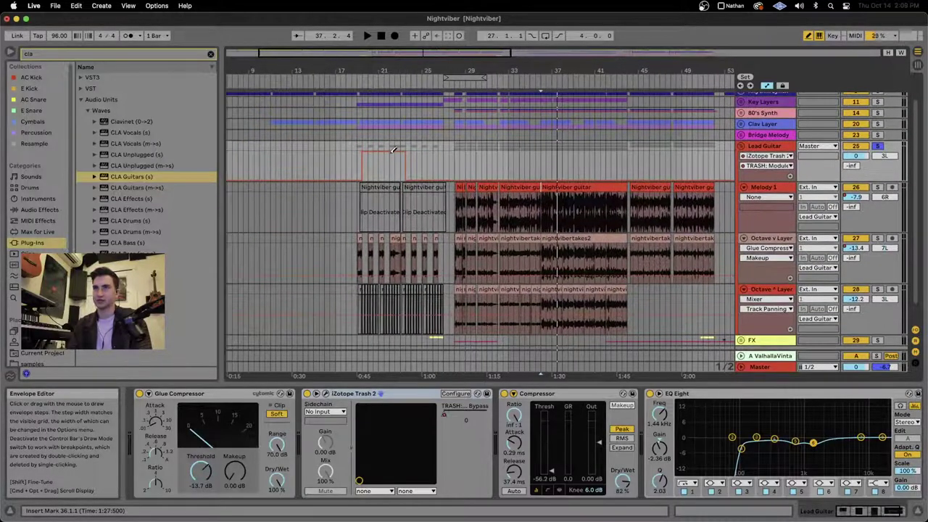
pyautogui.hscroll(6, 393, 149)
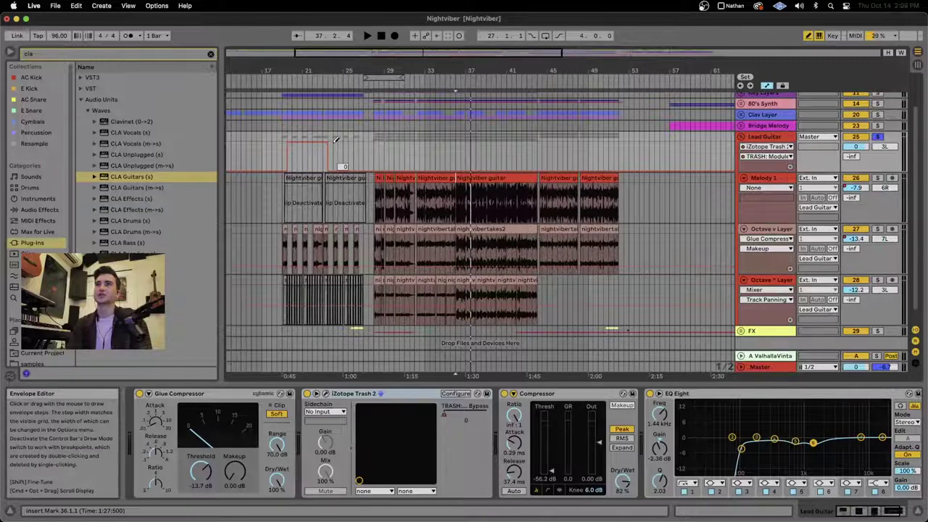
pyautogui.moveTo(336, 139); pyautogui.dragTo(506, 116)
pyautogui.moveTo(531, 184); pyautogui.dragTo(413, 206)
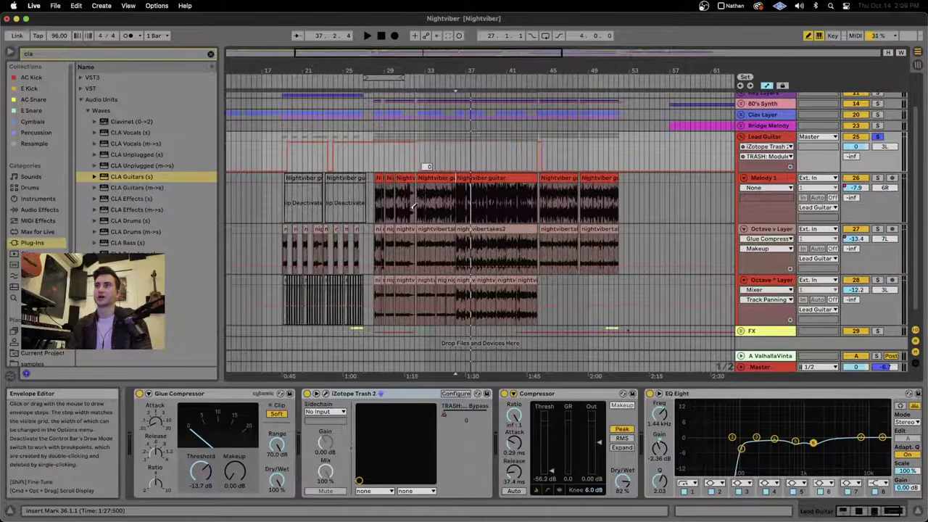
# Unsolo Lead Guitar, play from bar 29, and set the middle band's mix in Trash 2 to 5.2.
pyautogui.click(383, 155)
pyautogui.press('space')
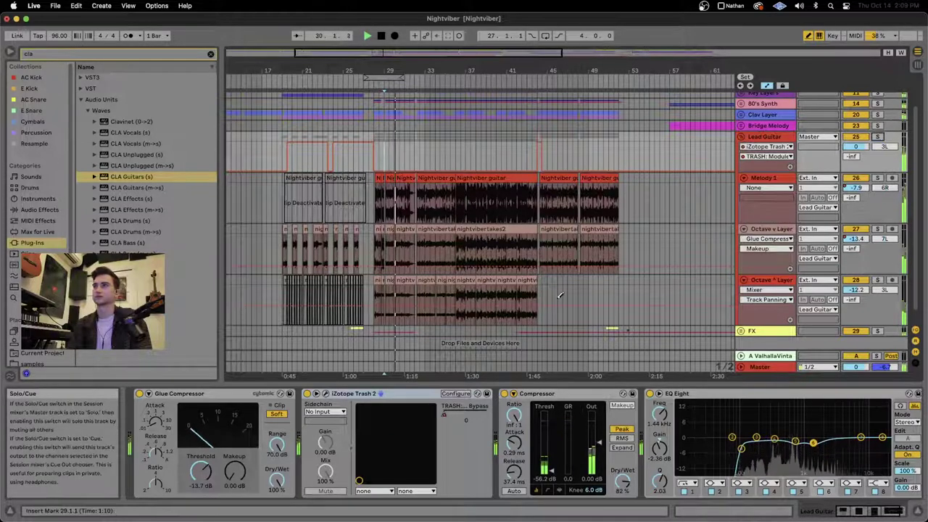
pyautogui.click(326, 393)
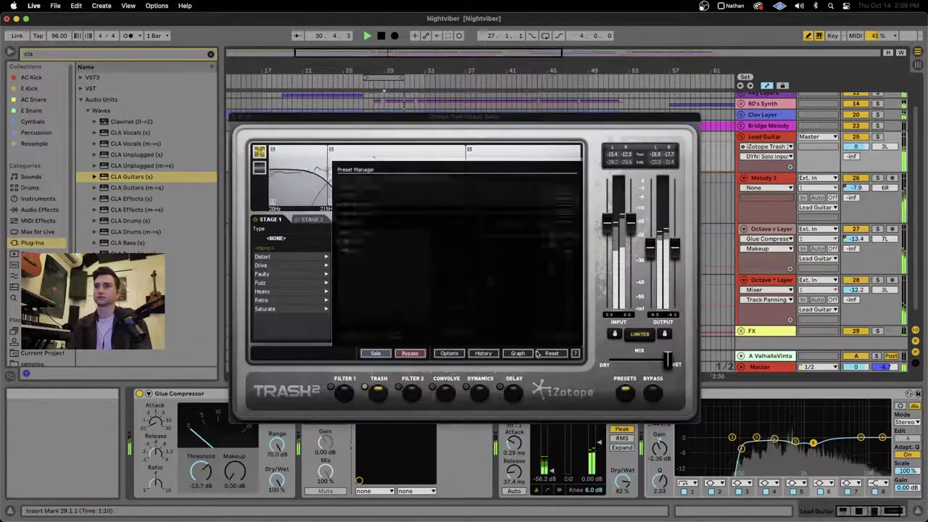
pyautogui.click(564, 337)
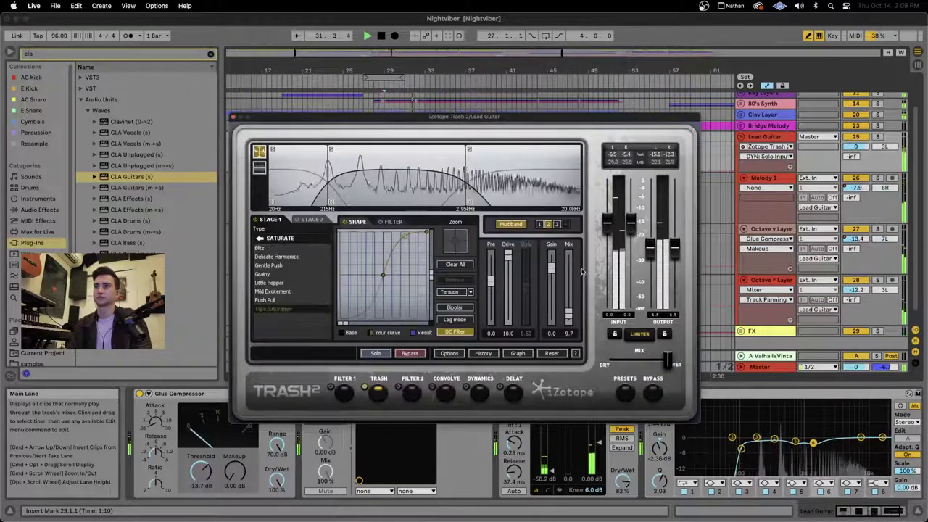
pyautogui.moveTo(569, 320); pyautogui.dragTo(571, 323)
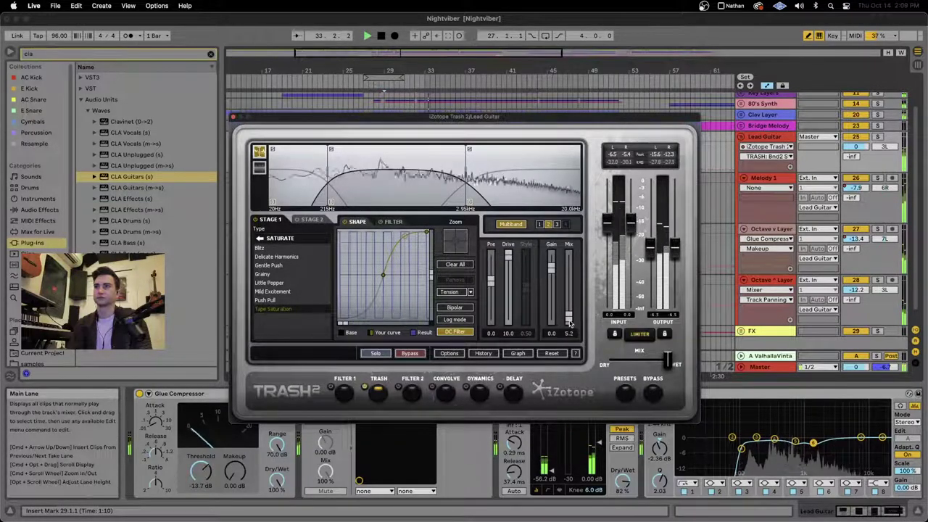
pyautogui.click(233, 116)
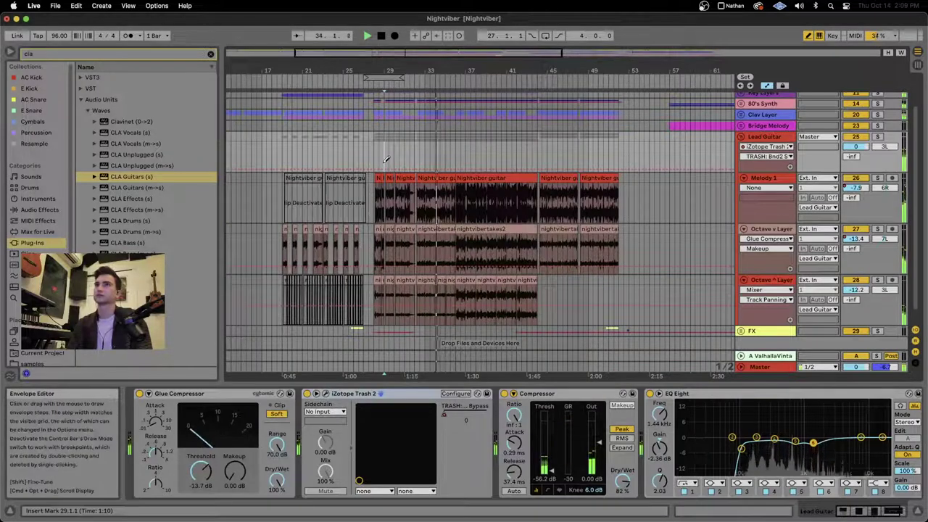
# Show Lead Guitar's Trash module bypass automation and draw the bypass on back to about bar 17 and across about bars 44 to 52.
pyautogui.click(770, 155)
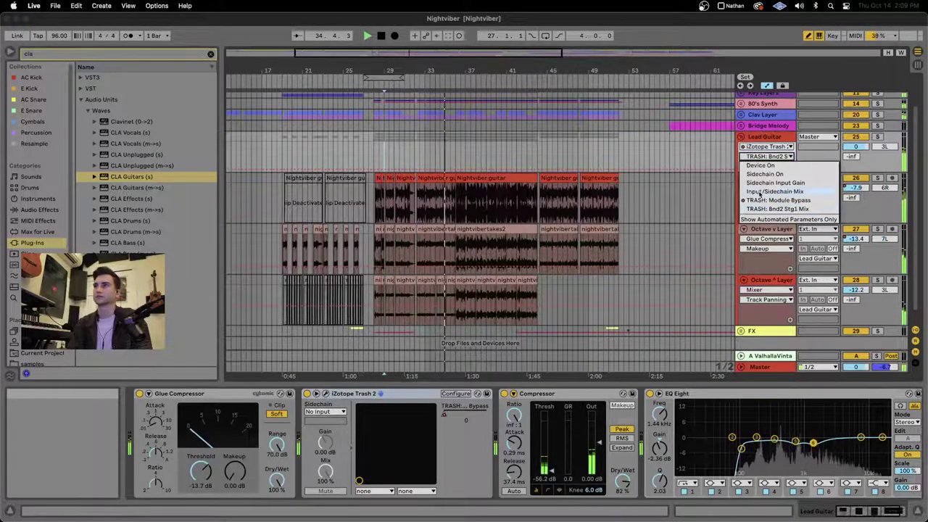
pyautogui.click(762, 203)
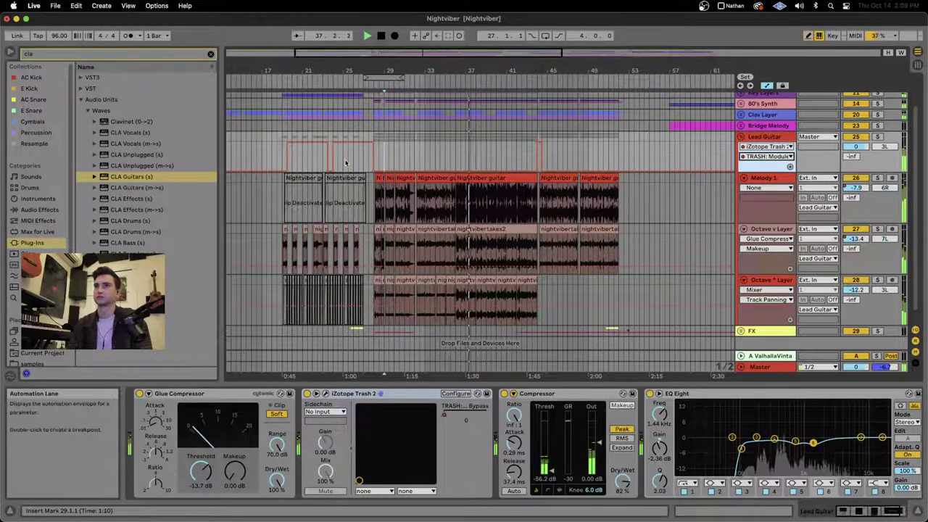
pyautogui.moveTo(345, 158)
pyautogui.mouseDown()
pyautogui.moveTo(330, 135)
pyautogui.moveTo(270, 148)
pyautogui.mouseUp()
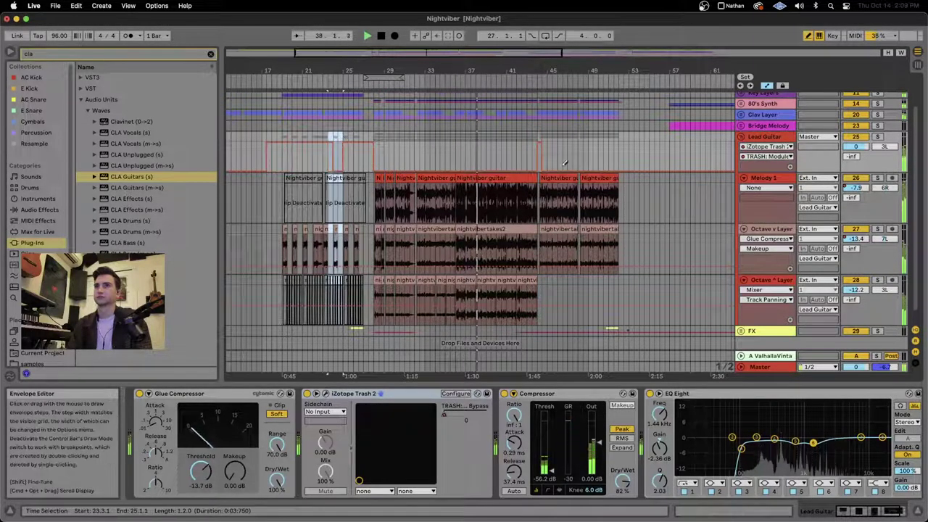
pyautogui.moveTo(542, 158)
pyautogui.mouseDown()
pyautogui.moveTo(546, 147)
pyautogui.moveTo(615, 138)
pyautogui.moveTo(625, 145)
pyautogui.mouseUp()
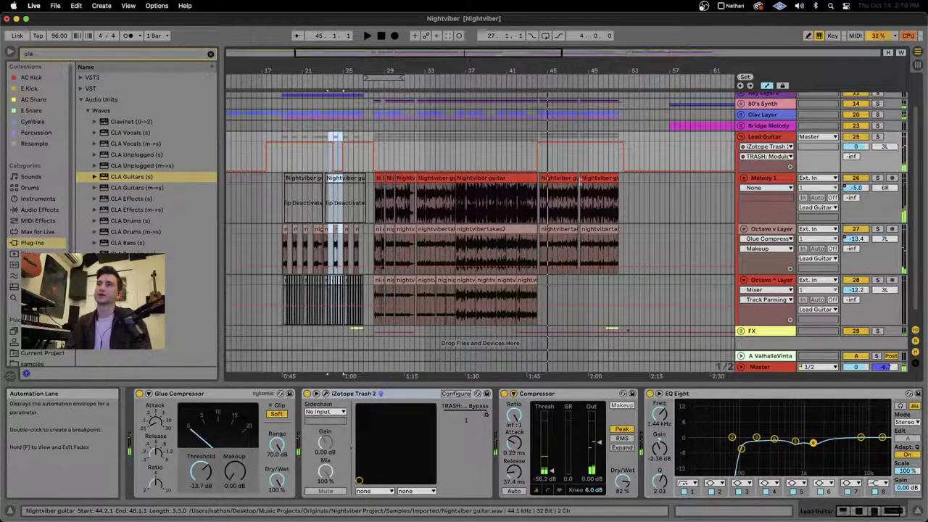
# Try clearing the Trash bypass automation between about bars 44 and 52, play from bar 43, and undo the change.
pyautogui.click(551, 162)
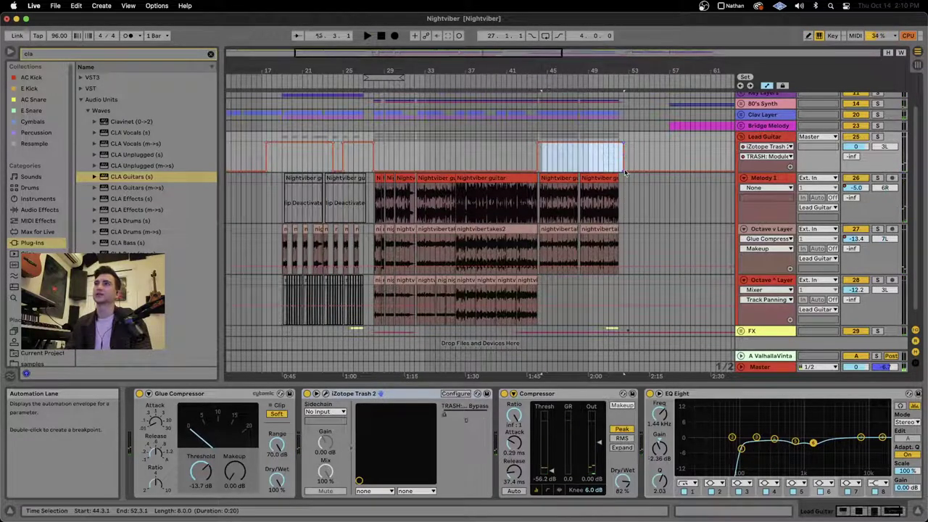
pyautogui.click(538, 143)
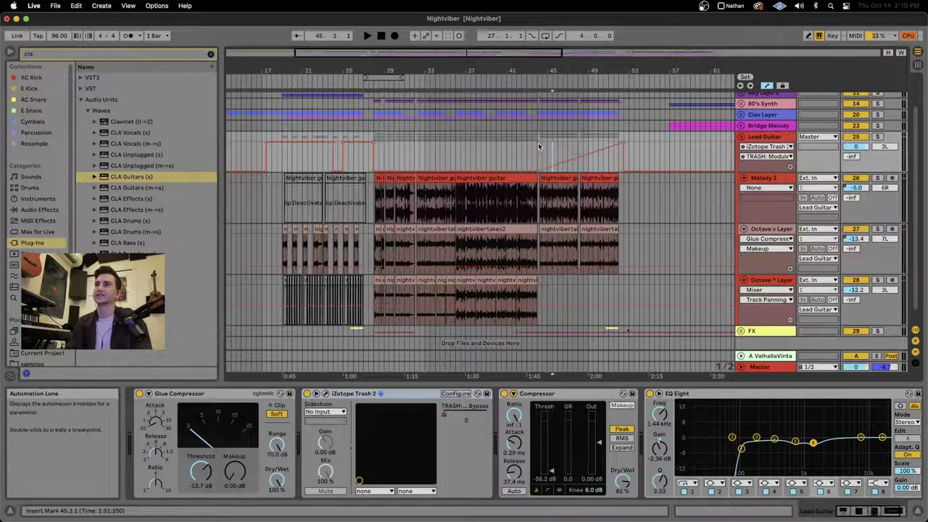
pyautogui.click(621, 145)
pyautogui.press('space')
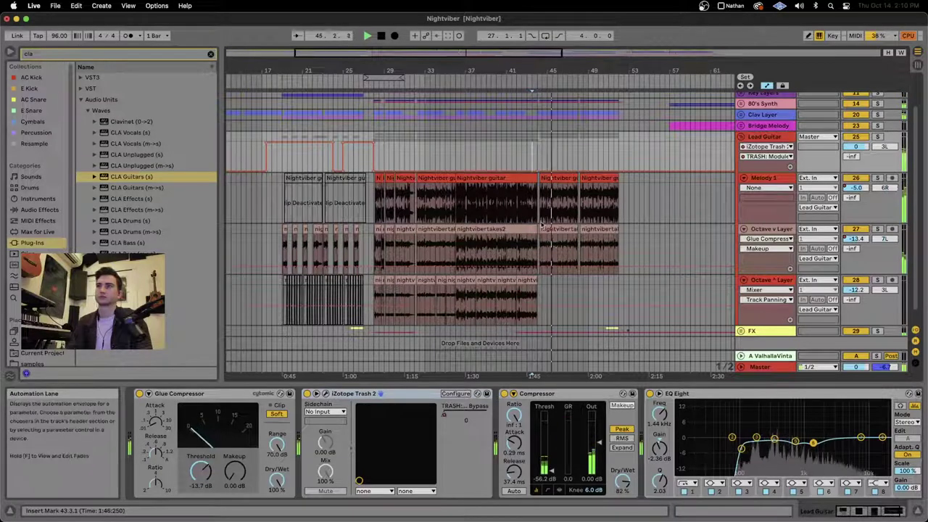
pyautogui.press('space')
pyautogui.press('super+z')
pyautogui.press('super+z')
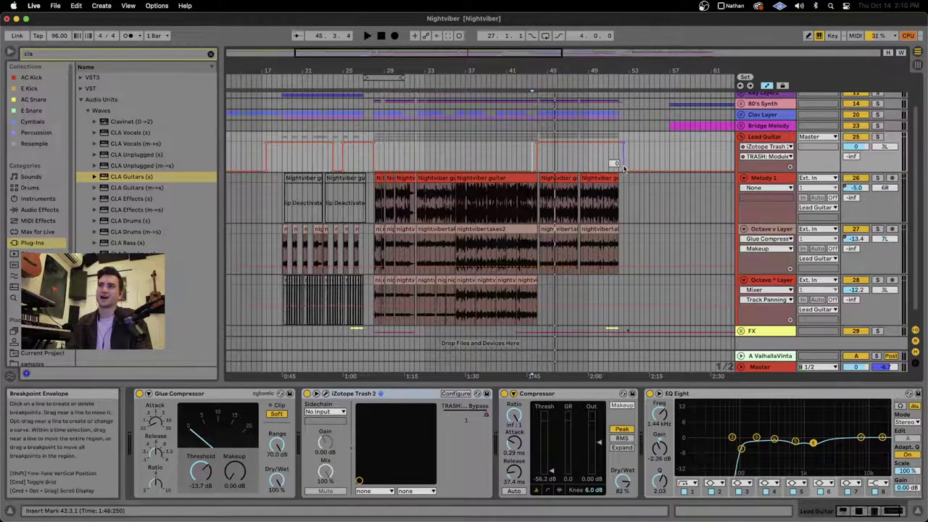
# Set the clip gain of Melody 1's guitar clip spanning bars 36 to 44 to 1.81 dB.
pyautogui.click(558, 181)
pyautogui.hscroll(3, 580, 196)
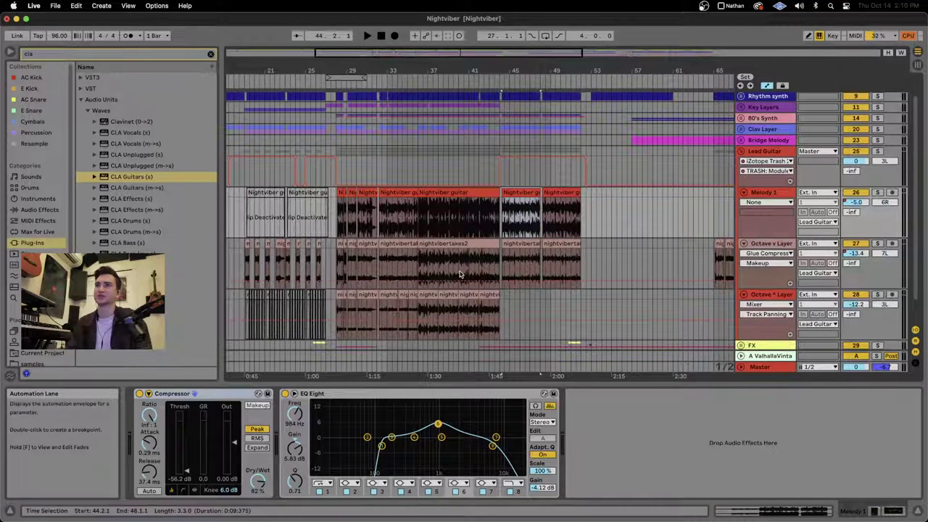
pyautogui.doubleClick(435, 197)
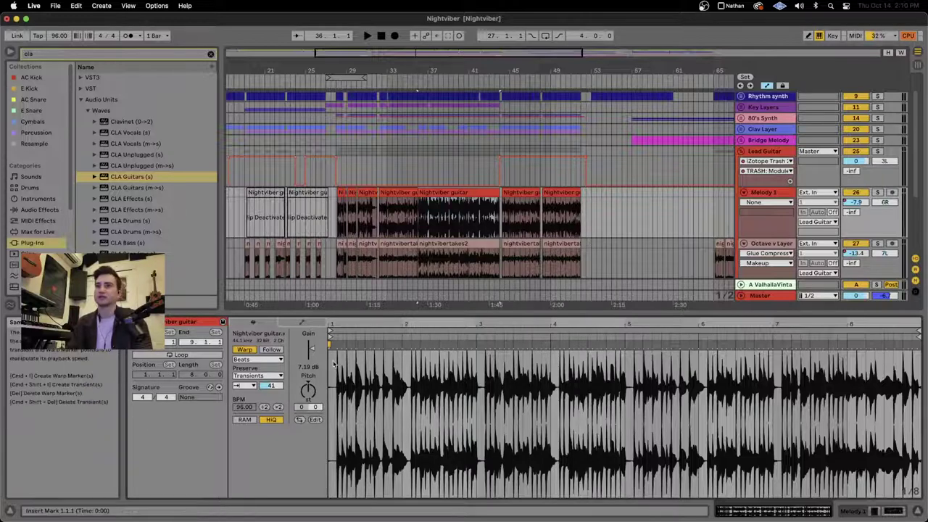
pyautogui.moveTo(311, 349); pyautogui.dragTo(311, 377)
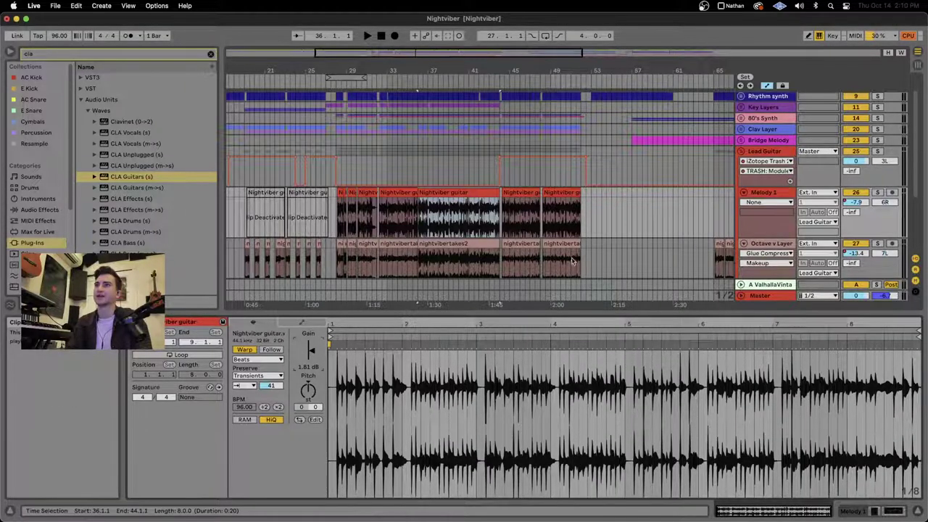
# Automate Lead Guitar's EQ Eight output gain to about 5 dB over bars 44 to 52 and 3.94 dB over bars 65 to 74.
pyautogui.click(778, 152)
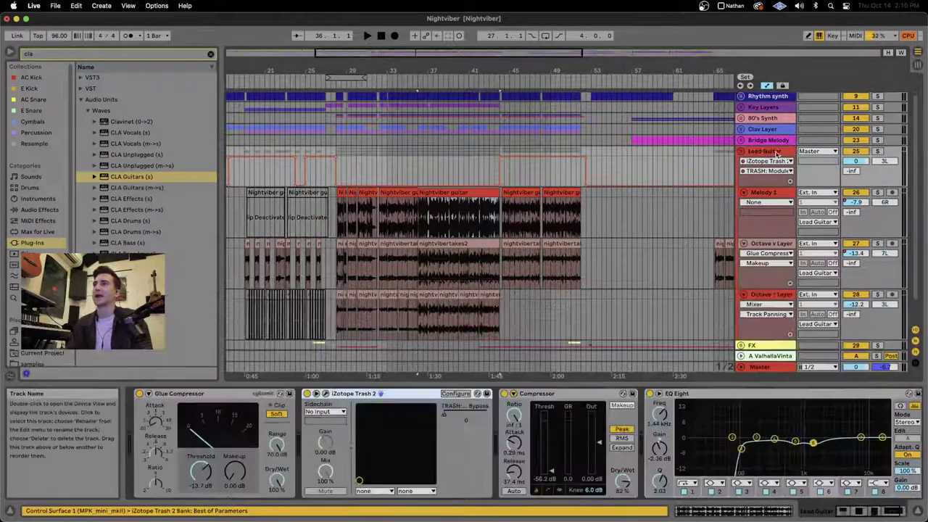
pyautogui.hscroll(3, 773, 450)
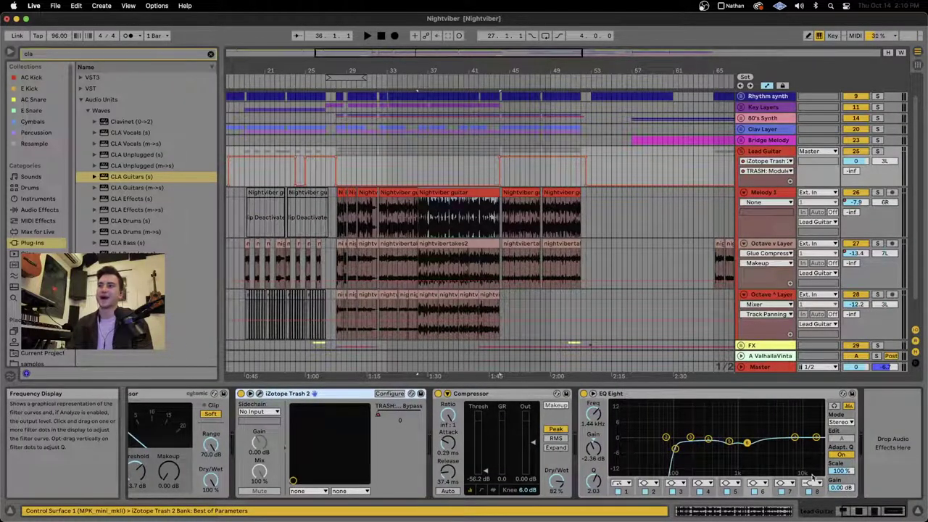
pyautogui.click(501, 157)
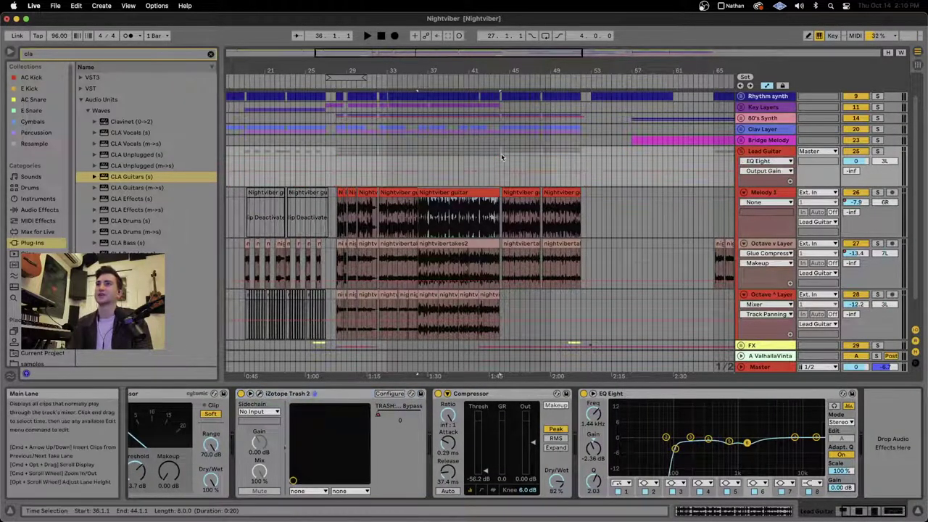
pyautogui.moveTo(501, 156); pyautogui.dragTo(578, 161)
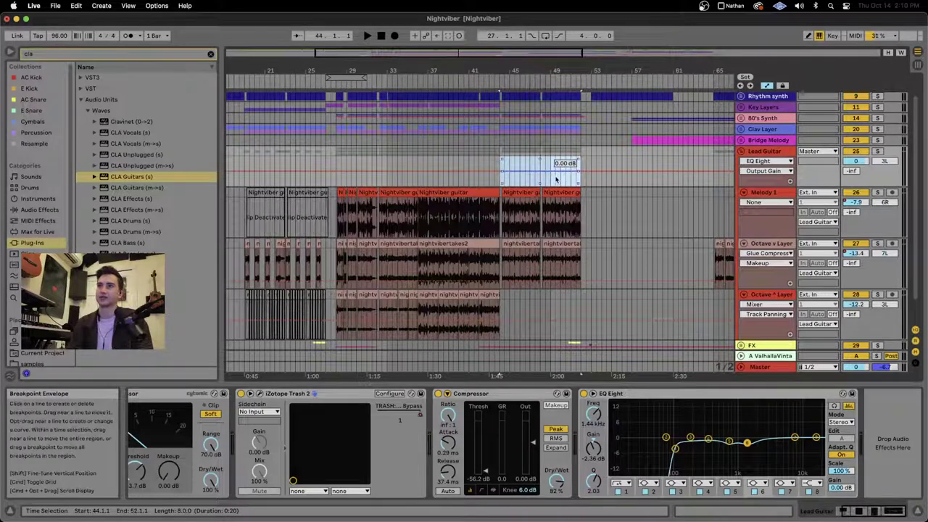
pyautogui.click(514, 192)
pyautogui.click(501, 177)
pyautogui.press('space')
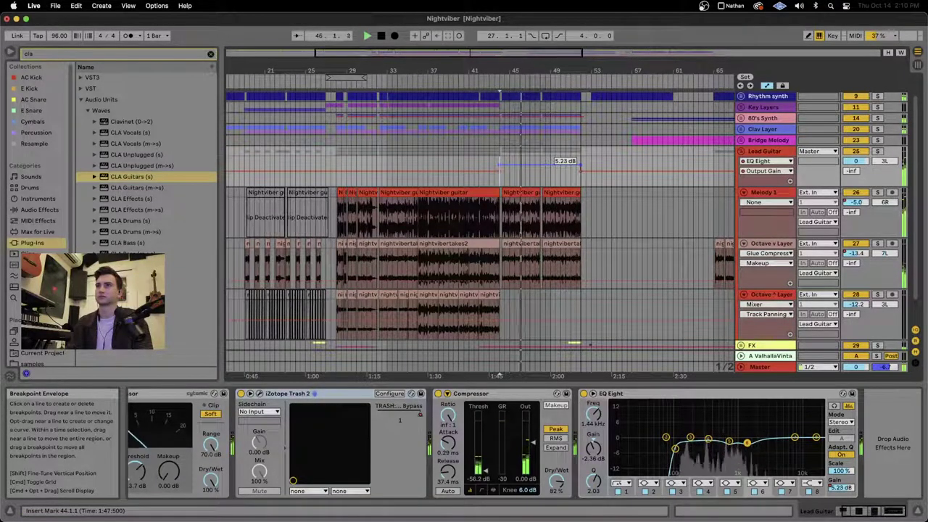
pyautogui.scroll(-5, 519, 202)
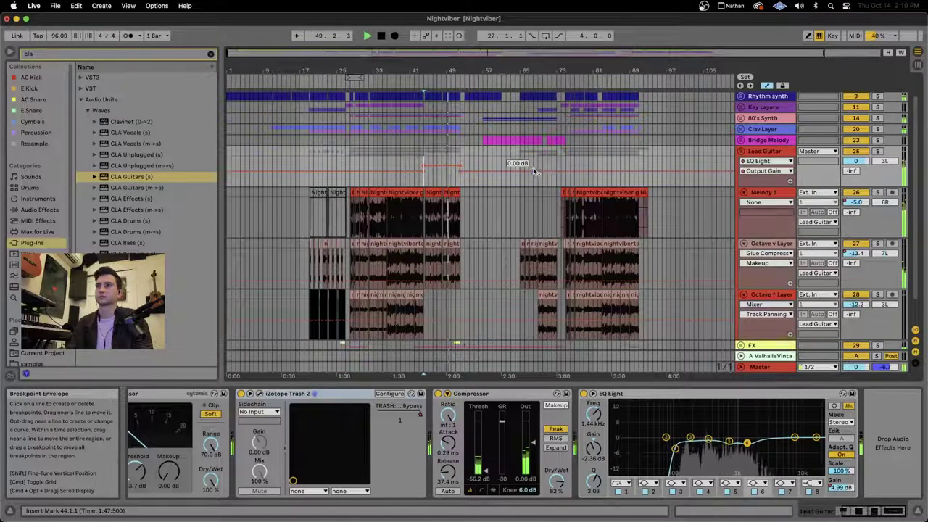
pyautogui.moveTo(530, 171); pyautogui.dragTo(549, 167)
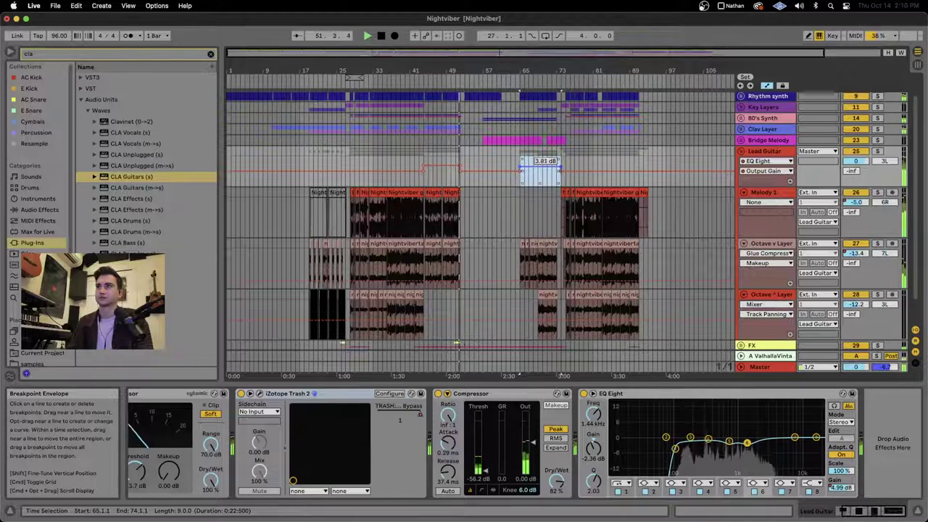
# Return to Lead Guitar's Trash 2 automation and draw the module bypass on across about bars 64 to 73.
pyautogui.click(767, 161)
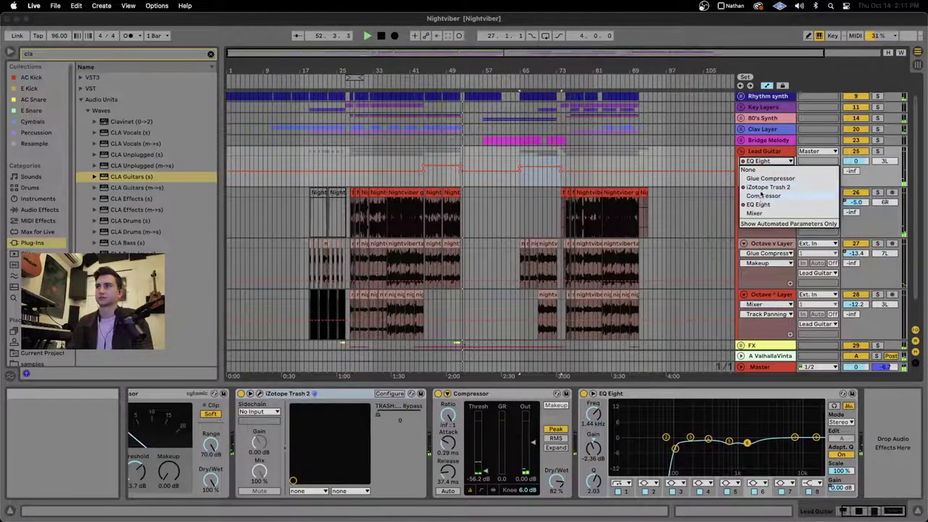
pyautogui.click(767, 187)
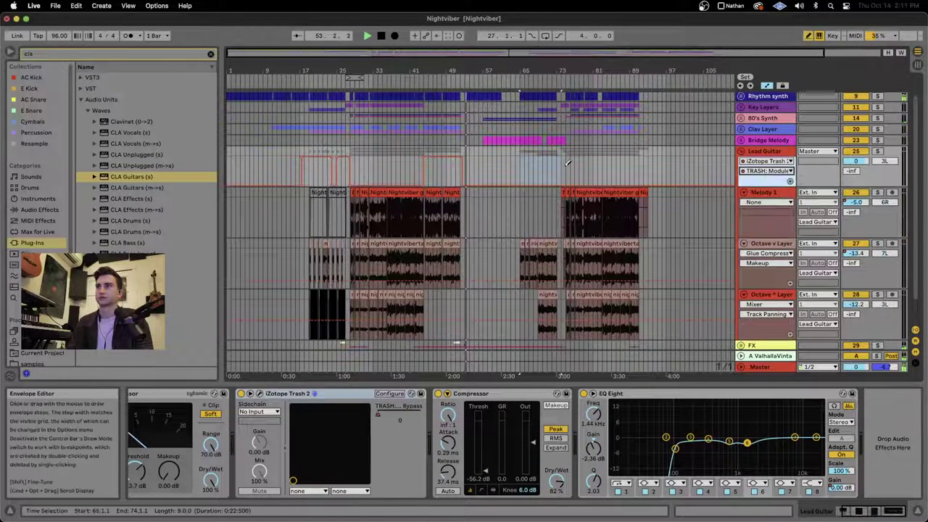
pyautogui.moveTo(567, 163)
pyautogui.mouseDown()
pyautogui.moveTo(557, 162)
pyautogui.moveTo(669, 150)
pyautogui.mouseUp()
pyautogui.press('super+z')
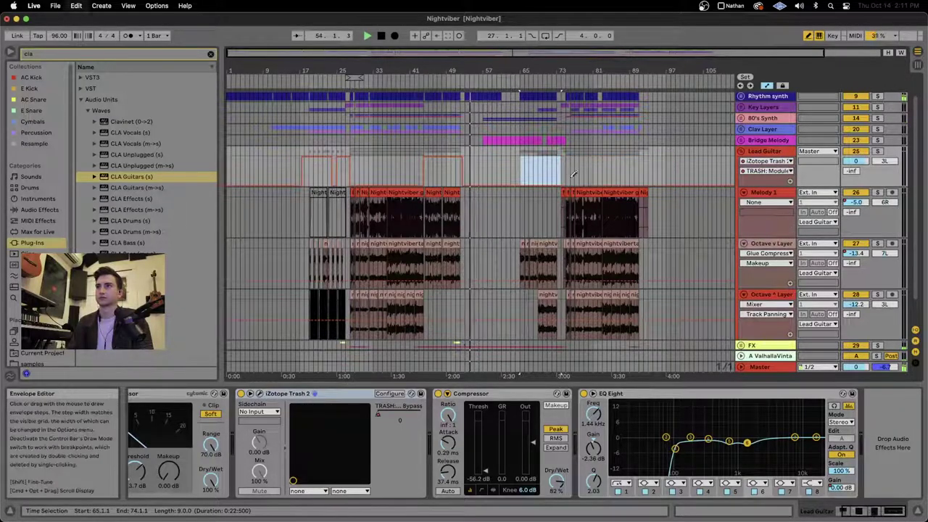
pyautogui.moveTo(521, 158); pyautogui.dragTo(555, 145)
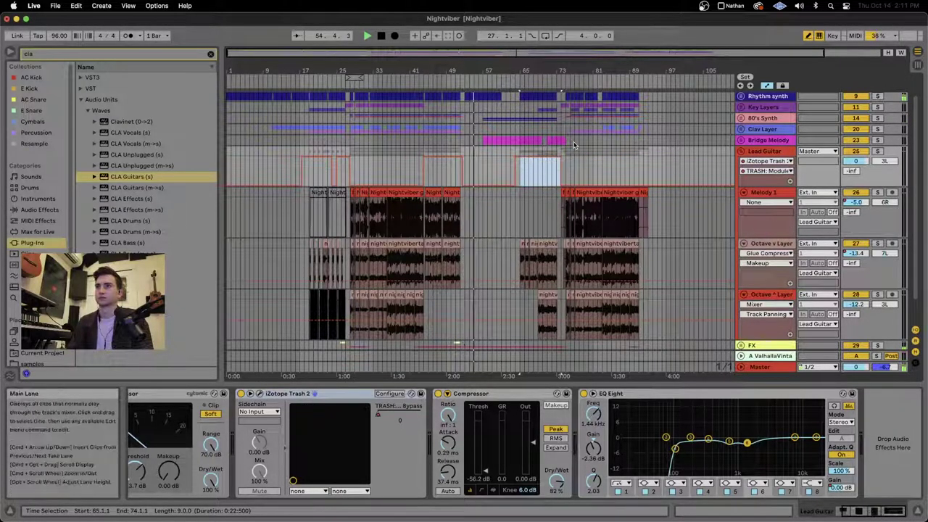
pyautogui.press('b')
# Play from bar 69, try drawing the Trash module bypass off across about bars 69 to 73, and undo it.
pyautogui.click(538, 172)
pyautogui.press('space')
pyautogui.press('space')
pyautogui.scroll(5, 538, 172)
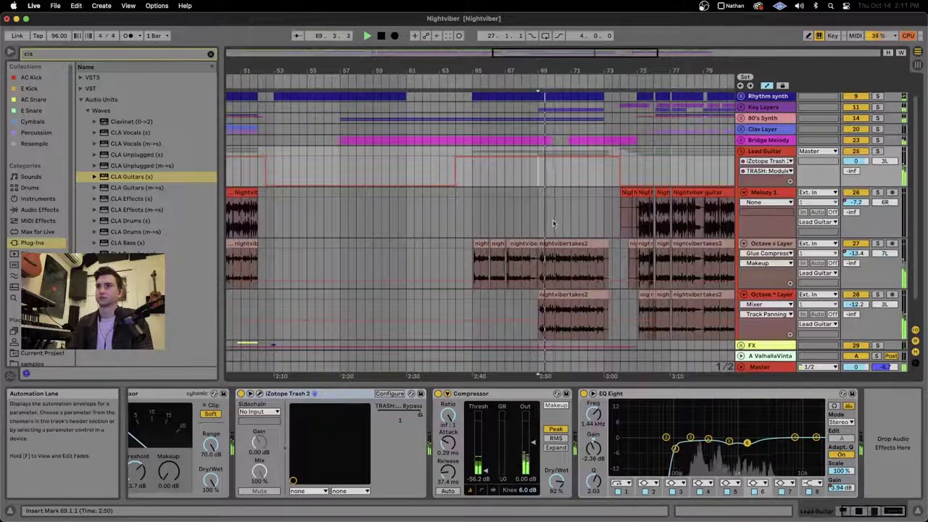
pyautogui.press('b')
pyautogui.moveTo(545, 181)
pyautogui.mouseDown()
pyautogui.moveTo(557, 212)
pyautogui.moveTo(605, 222)
pyautogui.mouseUp()
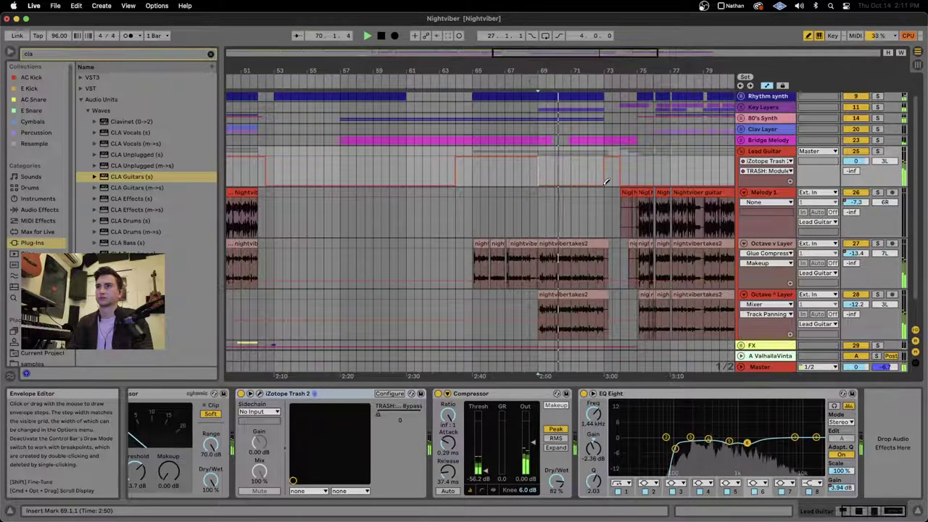
pyautogui.press('super+z')
# Show the EQ Eight output gain automation, raise bars 65 to 74 to 7.58 dB, and play that section from its start.
pyautogui.scroll(-5, 592, 191)
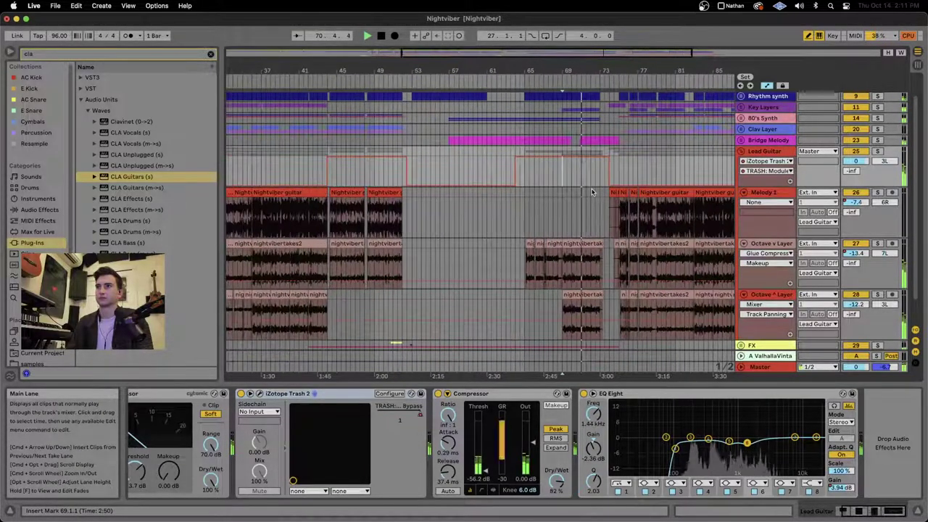
pyautogui.click(770, 161)
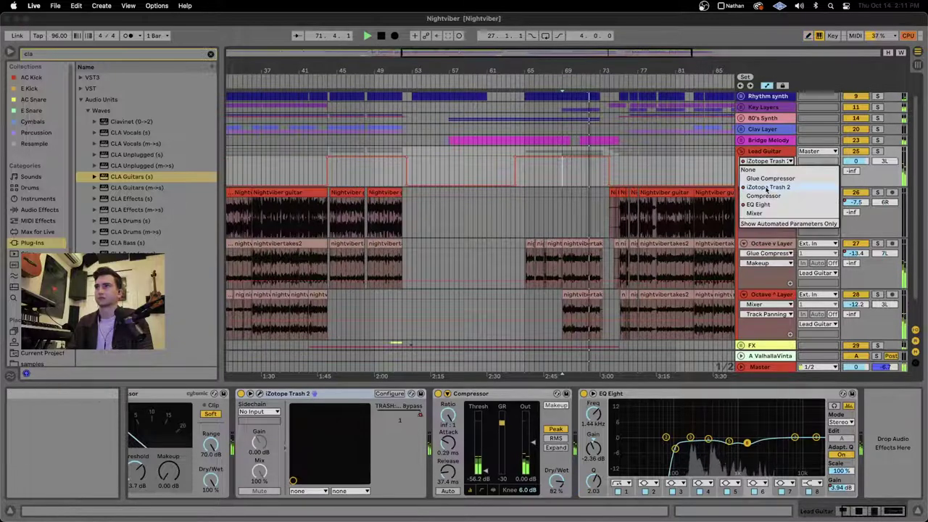
pyautogui.click(757, 204)
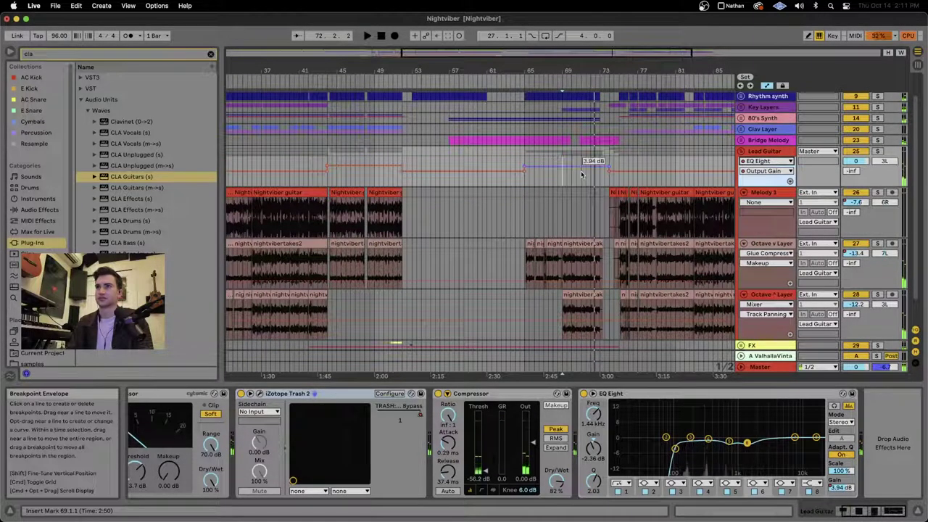
pyautogui.moveTo(581, 174); pyautogui.dragTo(581, 169)
pyautogui.click(533, 177)
pyautogui.press('space')
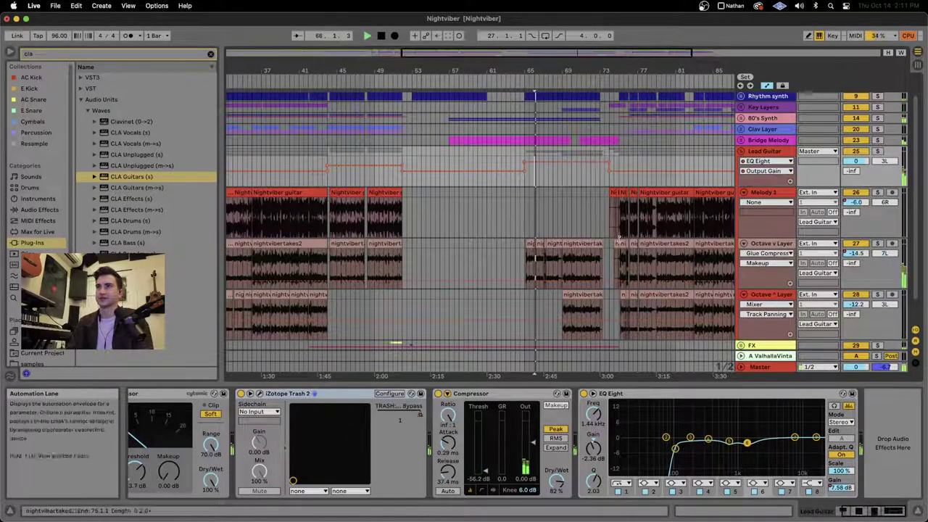
# Play from bar 69 and raise the EQ Eight output gain automation over bars 65 to 74 to 8.64 dB.
pyautogui.click(568, 182)
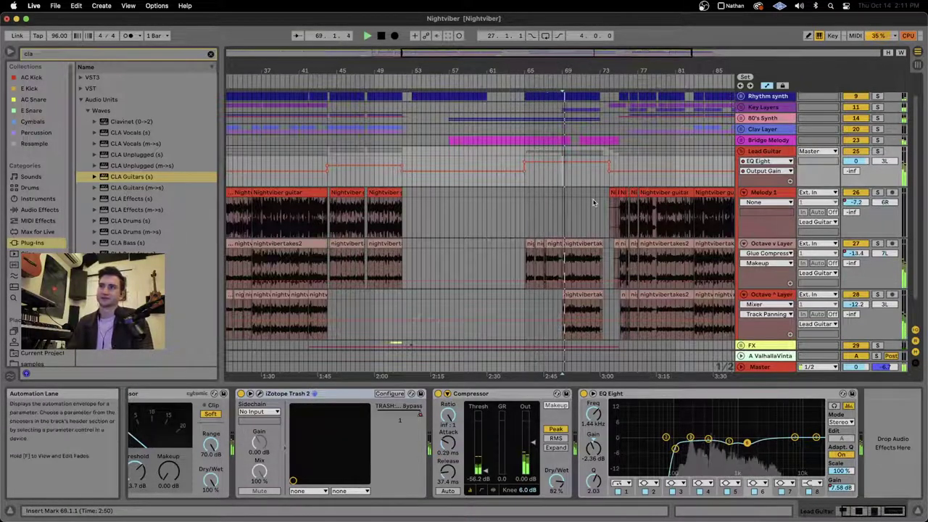
pyautogui.moveTo(580, 166); pyautogui.dragTo(580, 161)
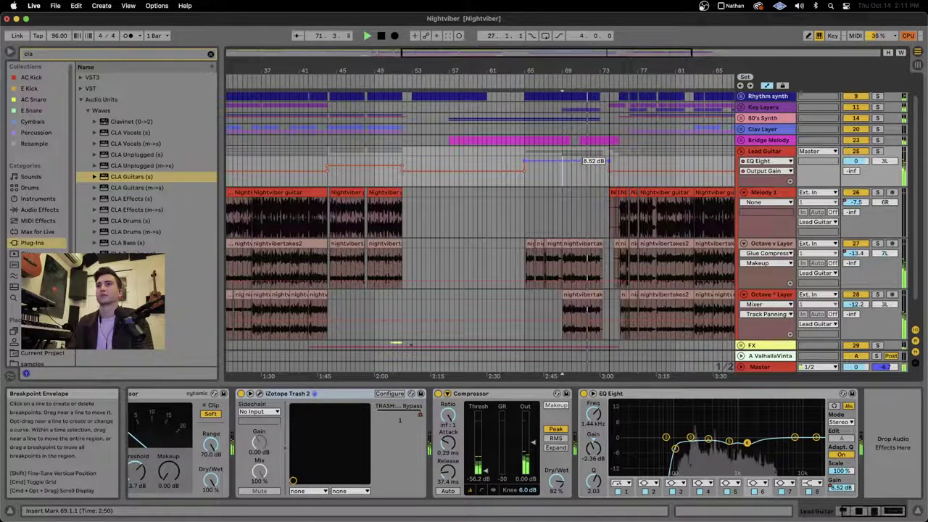
pyautogui.moveTo(580, 161); pyautogui.dragTo(580, 160)
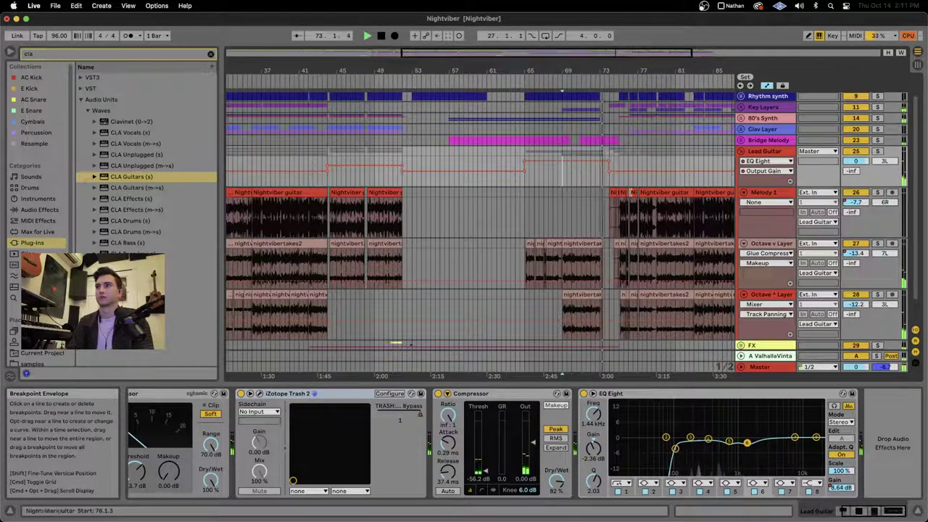
# Move the Octave v and Octave ^ Layer clips of about bars 65 to 73 up one track, onto Melody 1 and Octave v Layer.
pyautogui.click(763, 247)
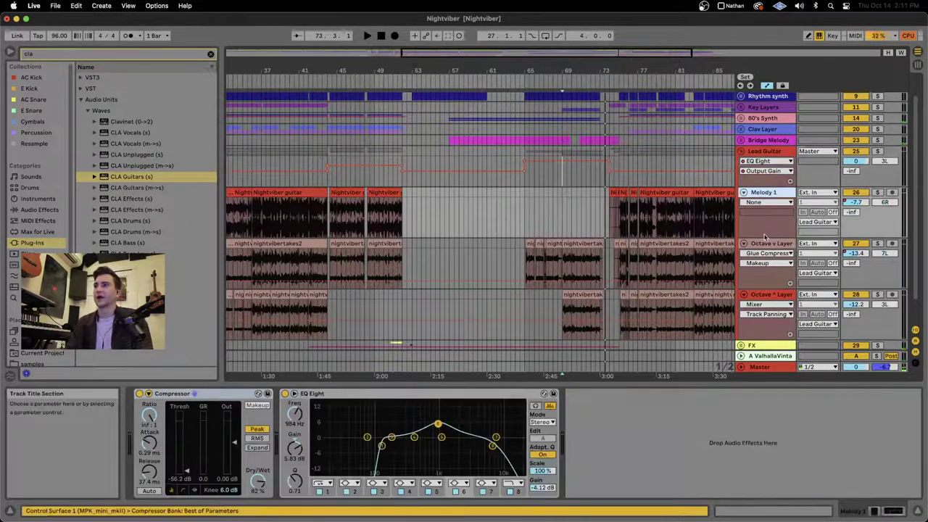
pyautogui.click(764, 294)
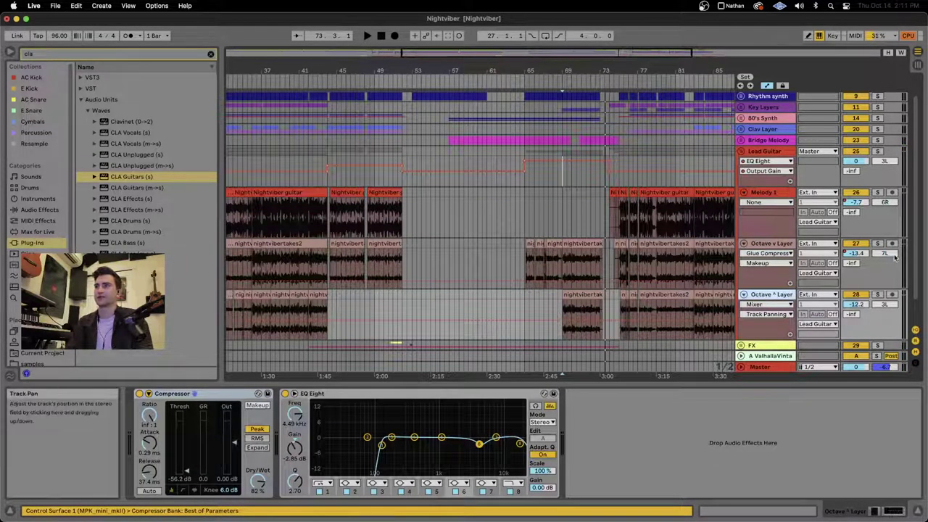
pyautogui.click(596, 295)
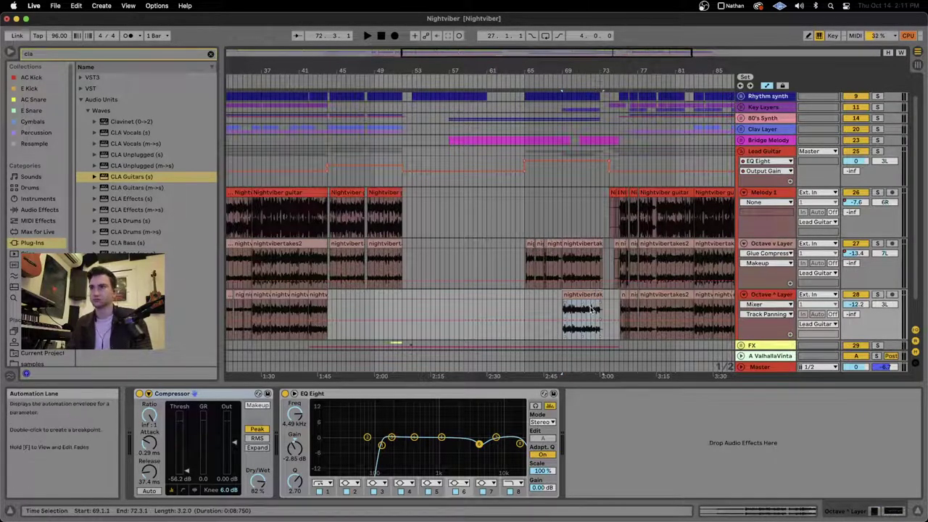
pyautogui.keyDown('shift'); pyautogui.click(531, 244); pyautogui.keyUp('shift')
pyautogui.scroll(6, 531, 244)
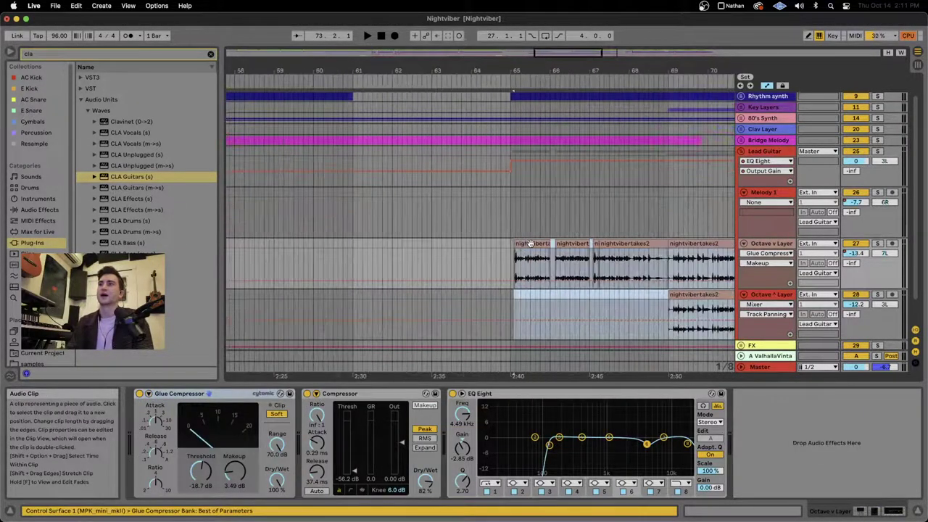
pyautogui.moveTo(531, 244); pyautogui.dragTo(532, 218)
# Play the moved guitar clips from bar 65, viewing the Melody 1 and Octave v Layer devices, and replay from about bar 70.
pyautogui.press('space')
pyautogui.scroll(-6, 531, 218)
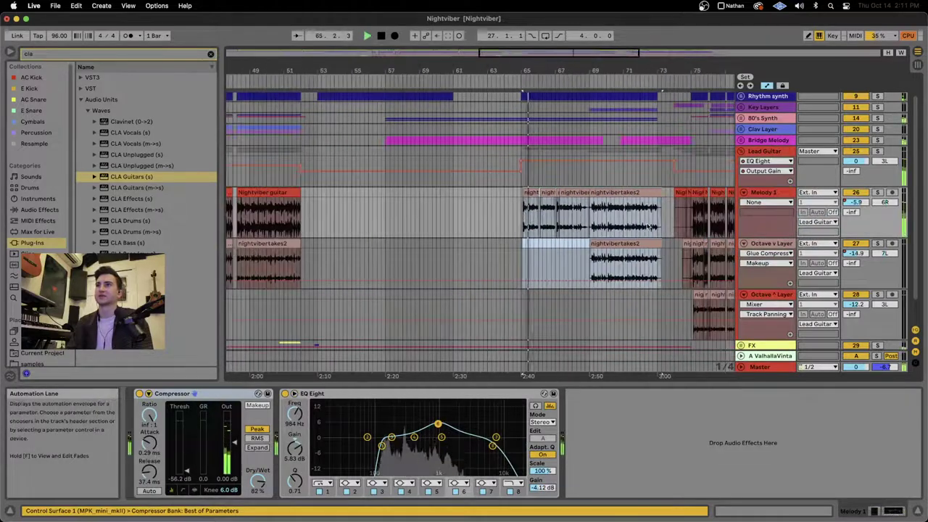
pyautogui.scroll(-3, 653, 233)
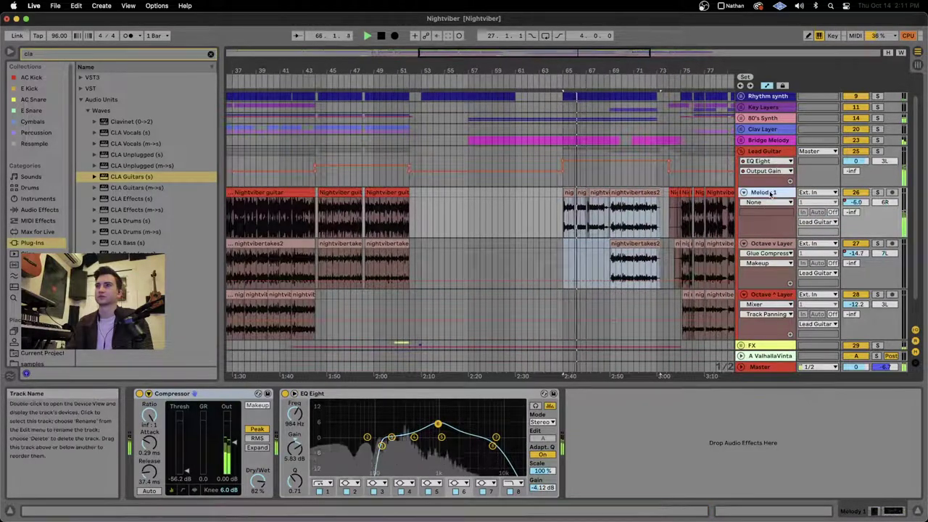
pyautogui.click(761, 244)
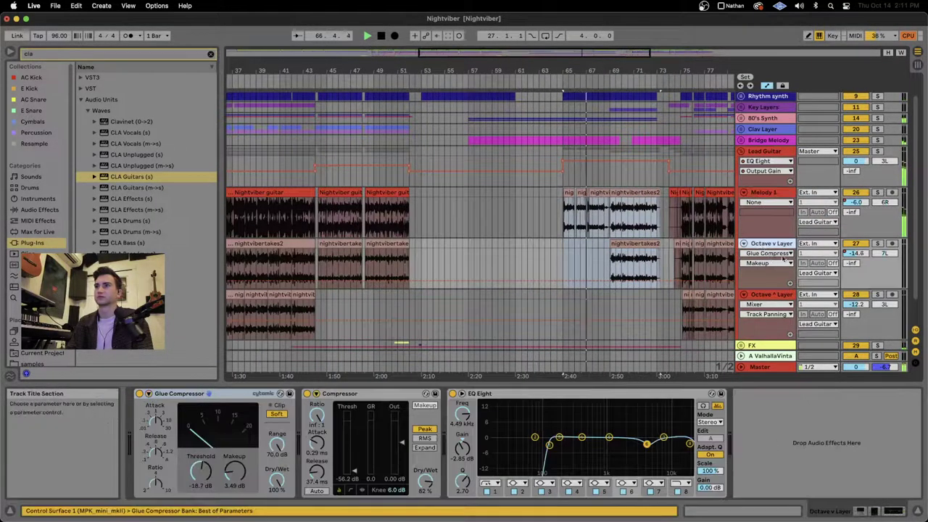
pyautogui.hscroll(3, 561, 212)
pyautogui.scroll(-1, 561, 212)
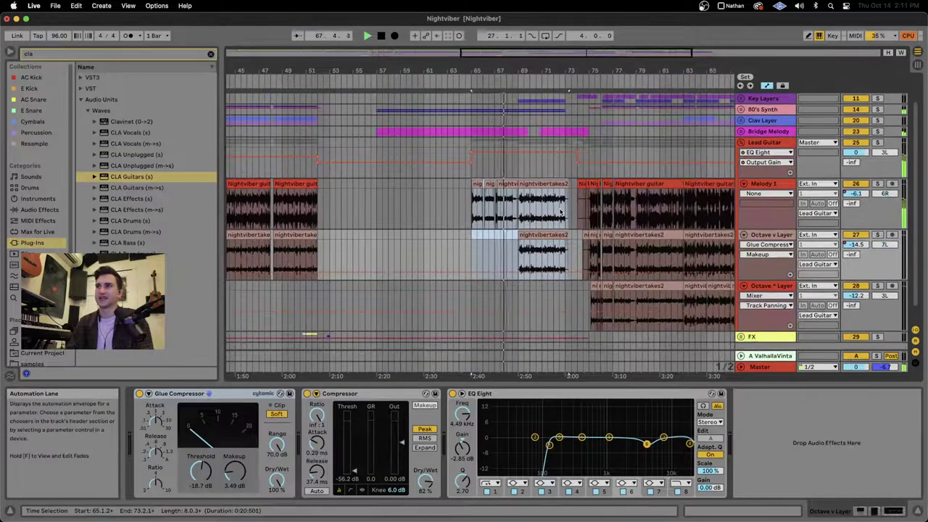
pyautogui.click(535, 161)
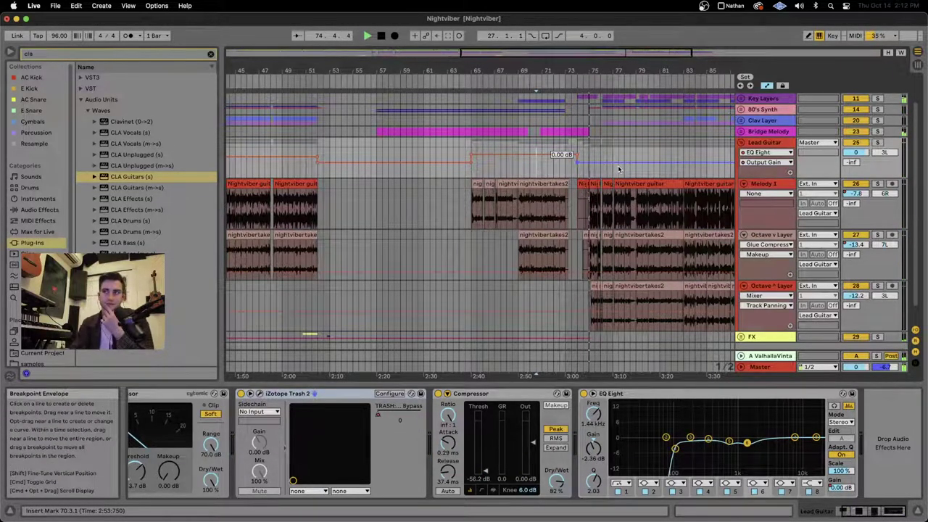
pyautogui.hscroll(3, 618, 169)
pyautogui.scroll(-1, 618, 169)
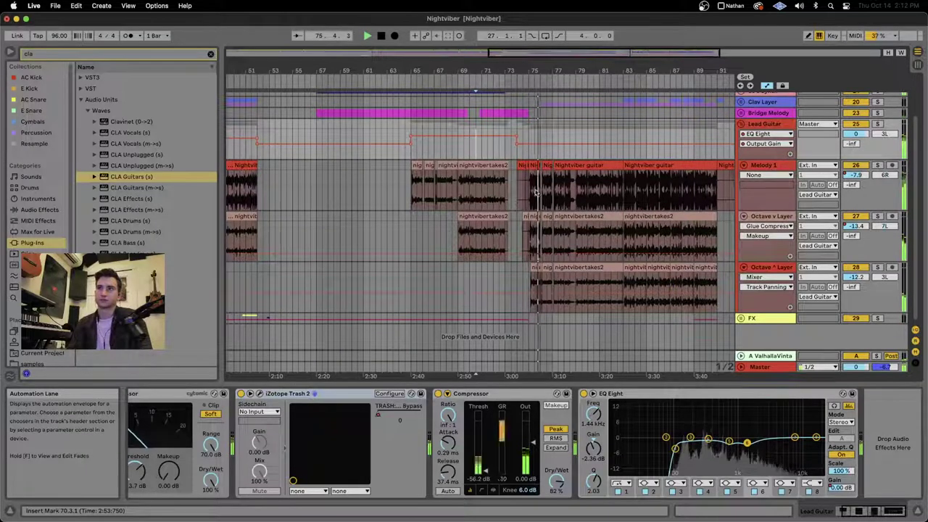
pyautogui.press('space')
# Show Lead Guitar's Trash 2 module bypass automation and draw the bypass on from bar 74 to about bar 76.
pyautogui.scroll(5, 552, 165)
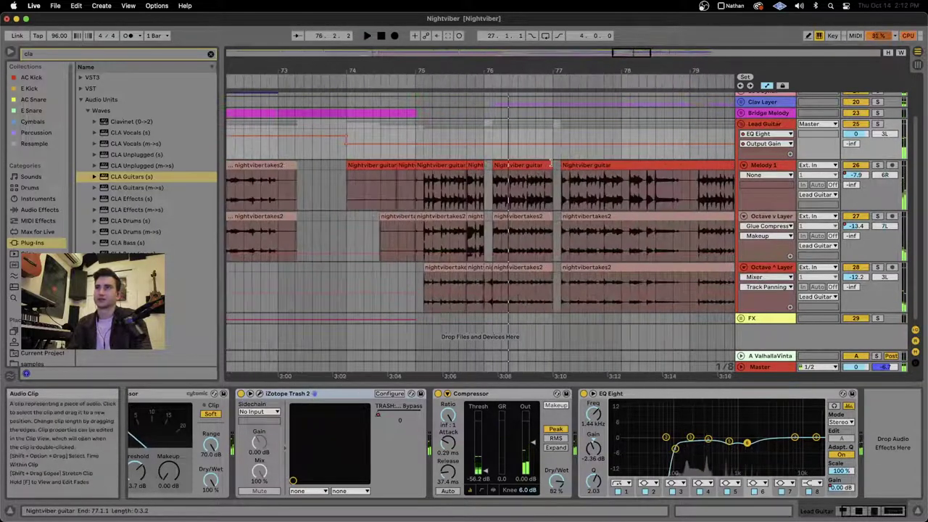
pyautogui.press('b')
pyautogui.click(372, 127)
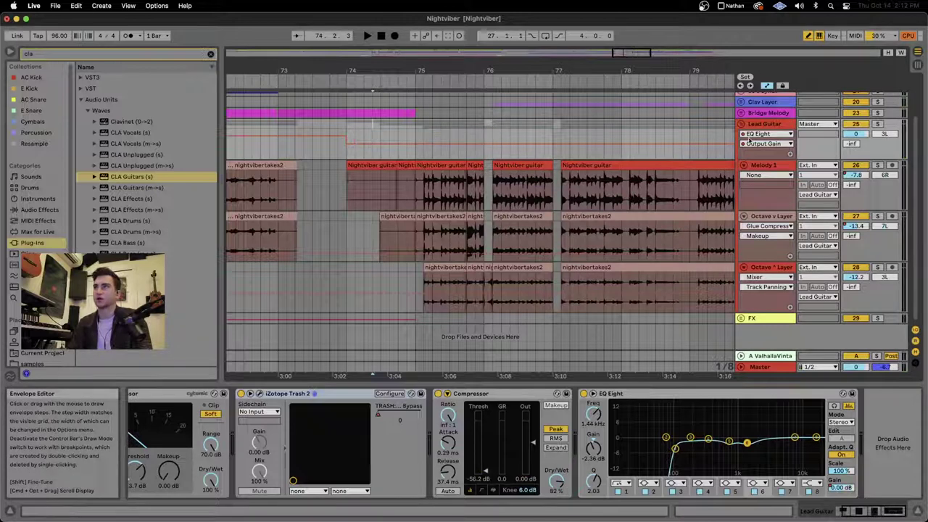
pyautogui.click(748, 136)
pyautogui.click(770, 160)
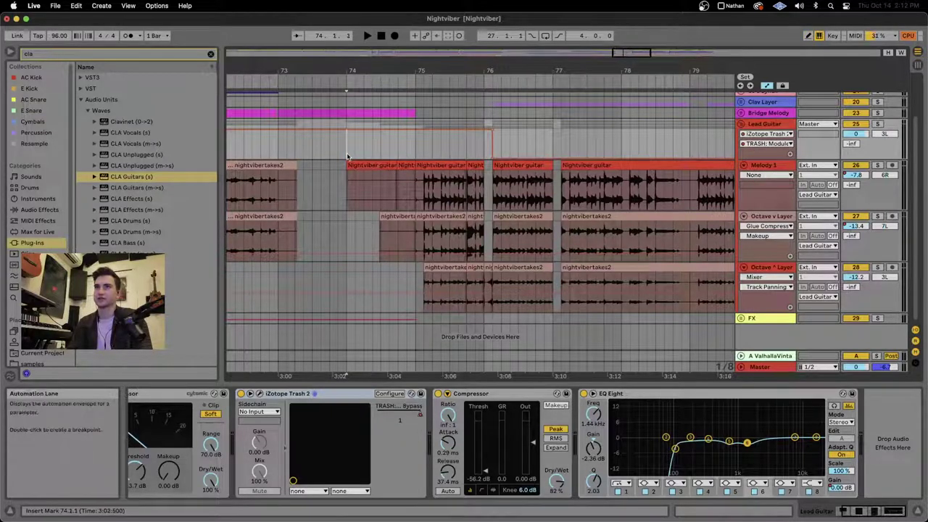
# Show Lead Guitar's EQ Eight output gain automation, raise bar 75 to 7.44 dB, and play that bar through the following one.
pyautogui.click(769, 135)
pyautogui.click(766, 160)
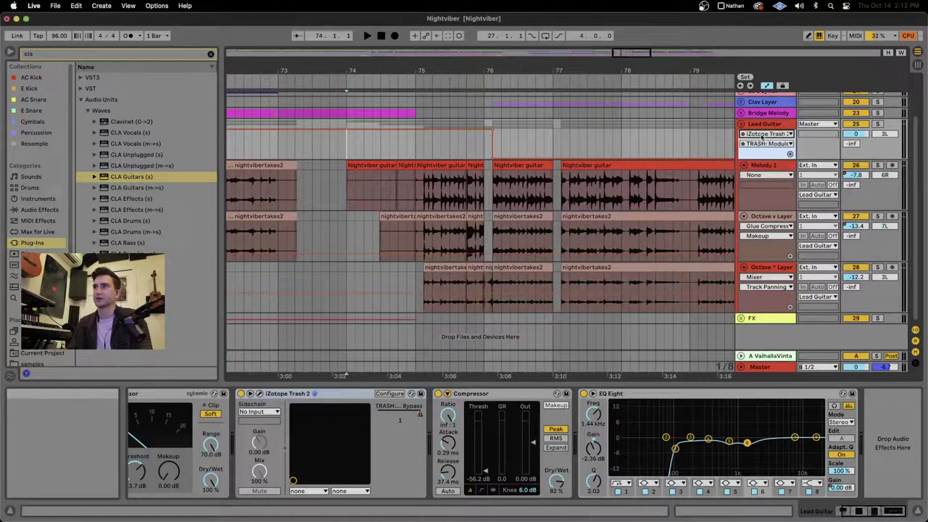
pyautogui.click(765, 134)
pyautogui.click(759, 177)
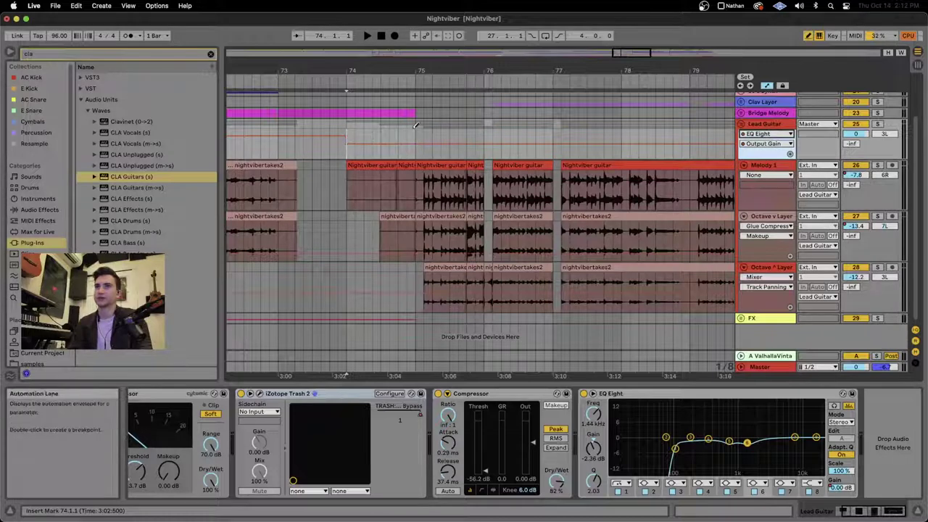
pyautogui.moveTo(415, 131); pyautogui.dragTo(439, 143)
pyautogui.press('space')
pyautogui.click(466, 151)
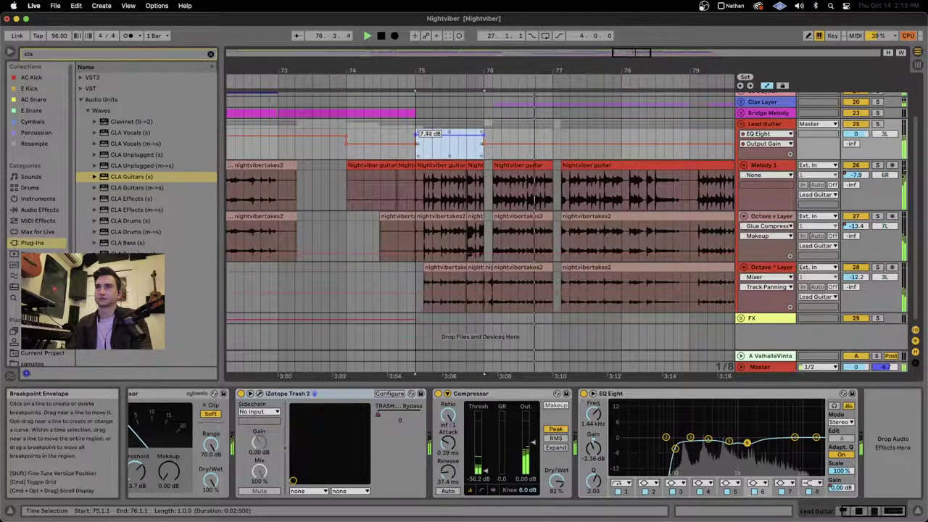
pyautogui.press('space')
# Play briefly from bar 87 and fold the Lead Guitar group.
pyautogui.scroll(-5, 484, 154)
pyautogui.scroll(-5, 464, 170)
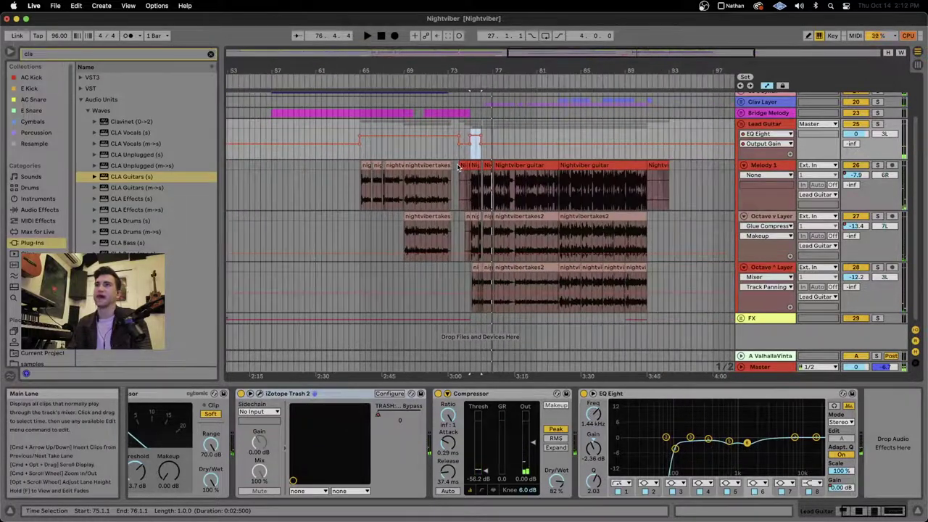
pyautogui.scroll(-3, 463, 166)
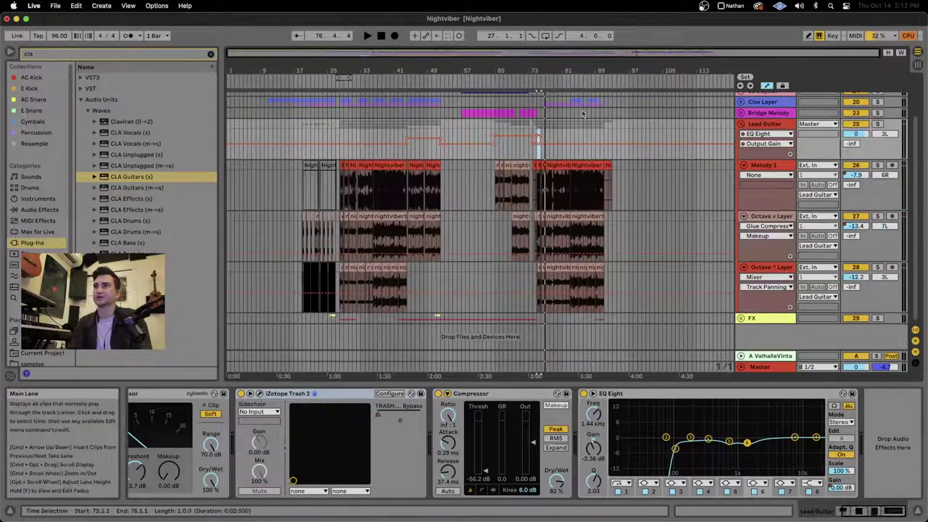
pyautogui.click(589, 138)
pyautogui.press('space')
pyautogui.press('space')
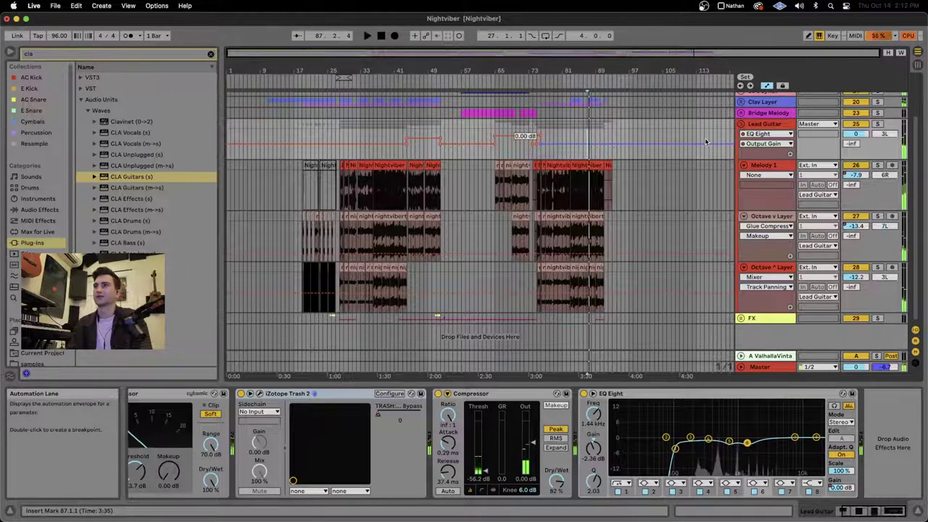
pyautogui.click(740, 124)
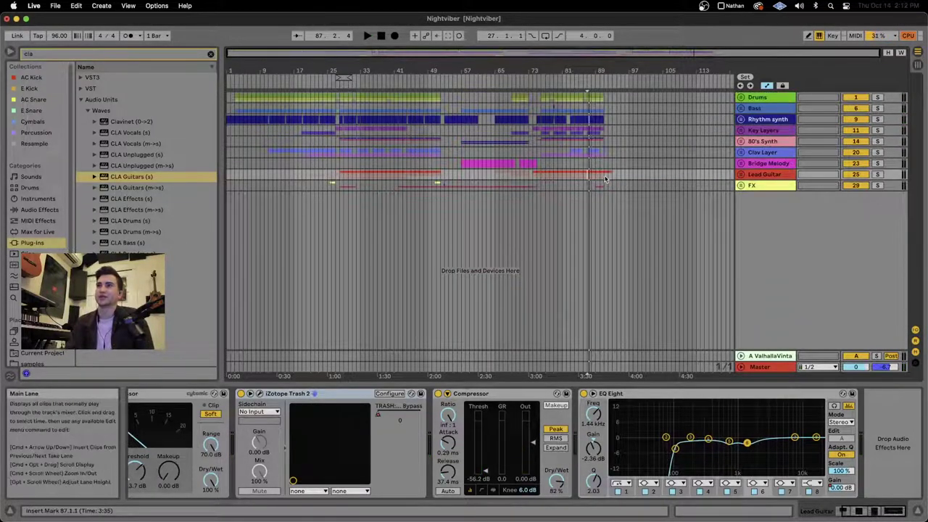
# View the Drums and FX group device chains and play the full arrangement from bar 1.
pyautogui.moveTo(611, 176); pyautogui.dragTo(442, 99)
pyautogui.click(442, 143)
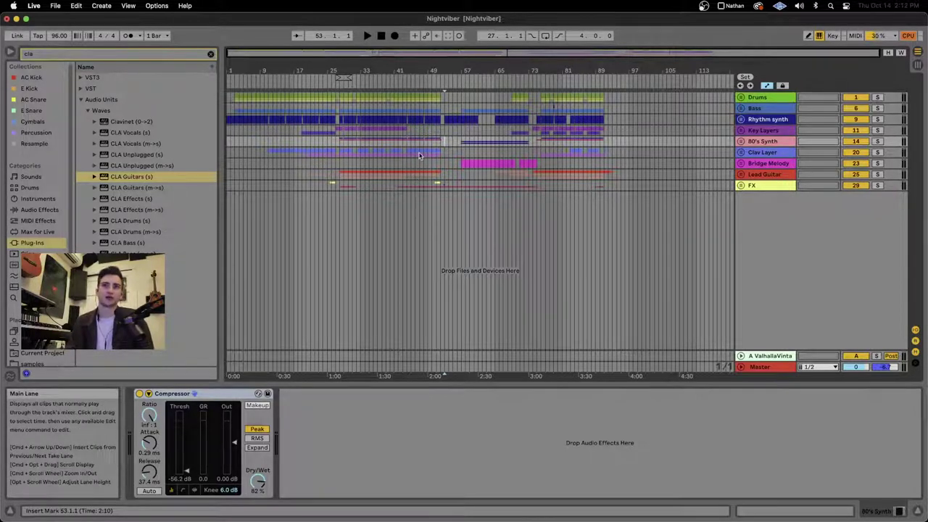
pyautogui.click(380, 37)
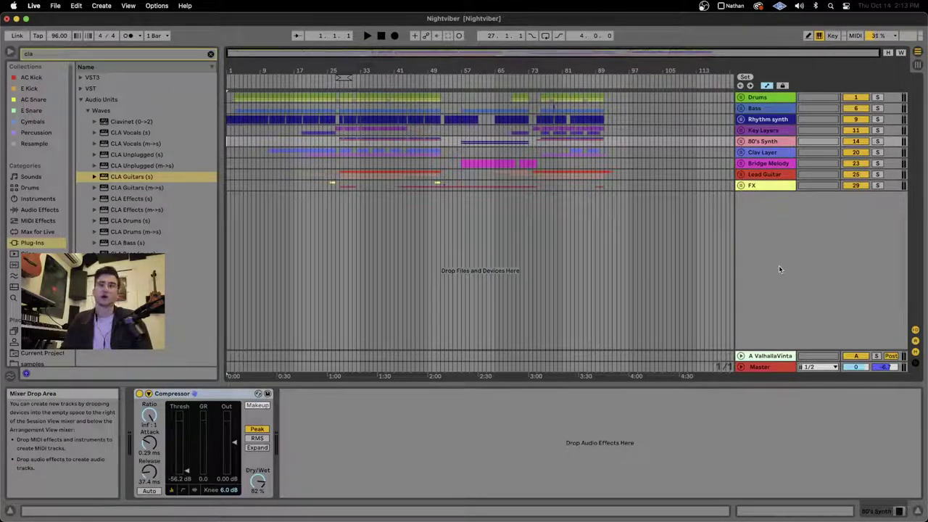
pyautogui.click(778, 168)
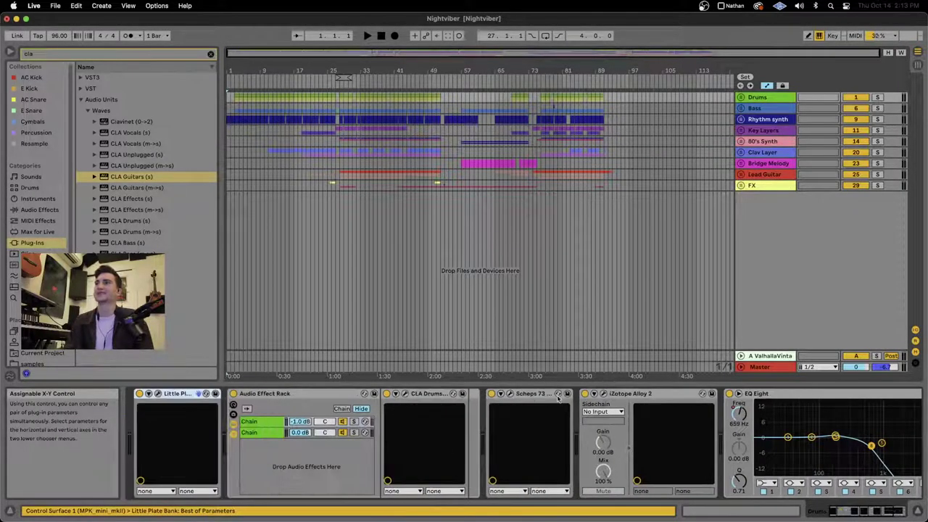
pyautogui.click(769, 217)
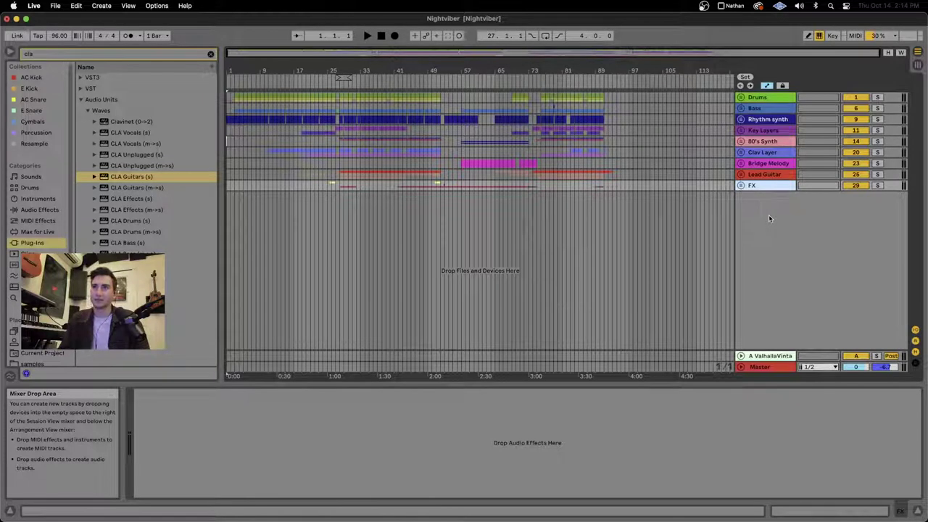
pyautogui.click(367, 36)
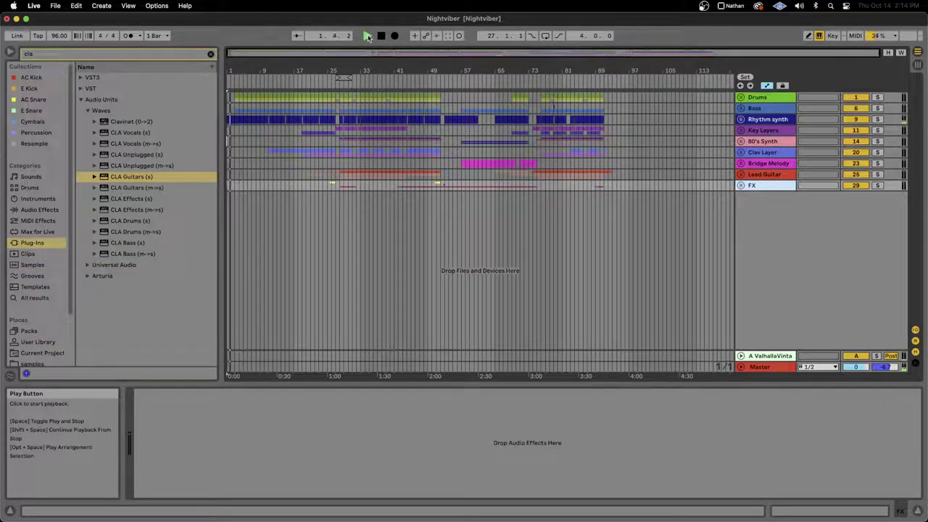